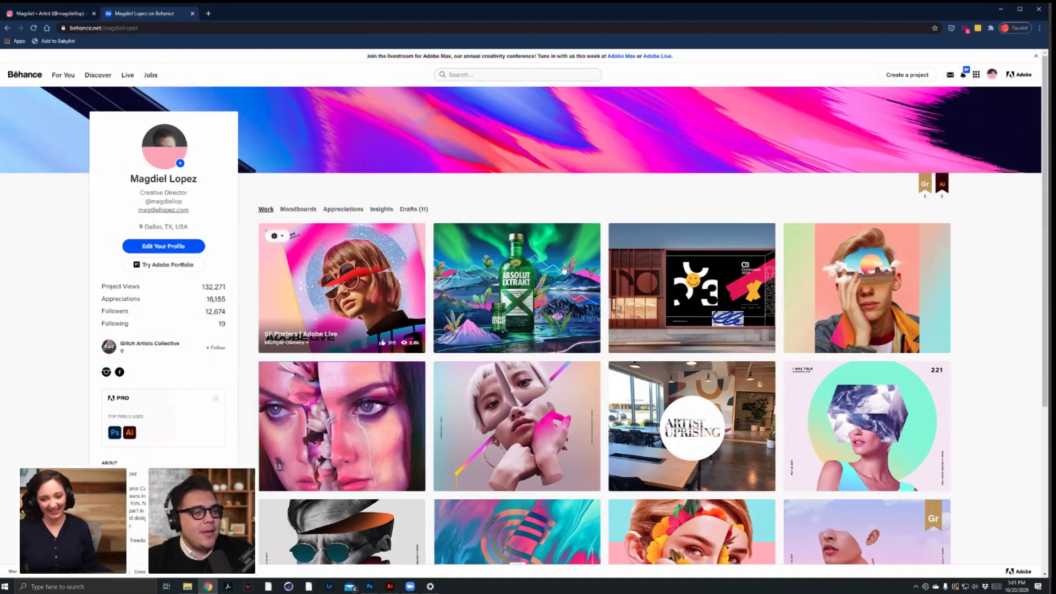
# Open the "What's Inside" project from the Behance portfolio and browse its posters.
pyautogui.scroll(-2, 374, 314)
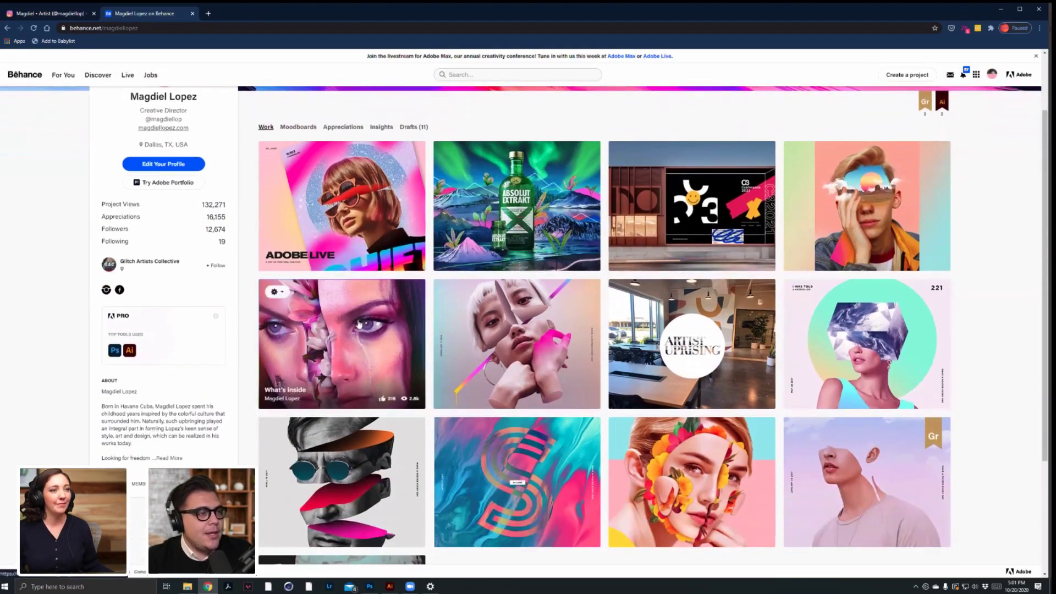
pyautogui.click(367, 319)
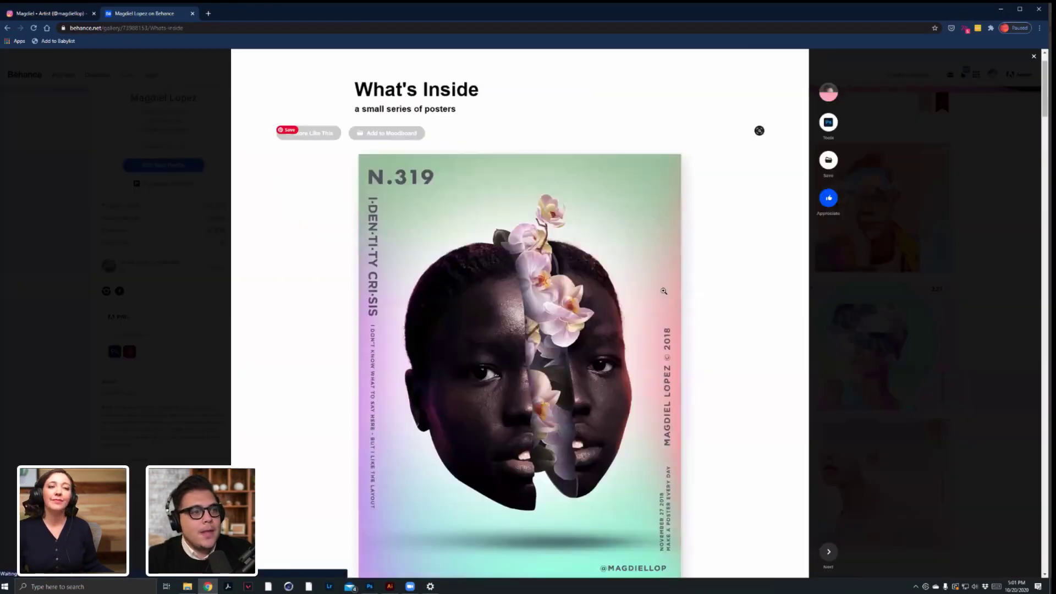
pyautogui.scroll(-6, 663, 290)
pyautogui.scroll(-10, 664, 290)
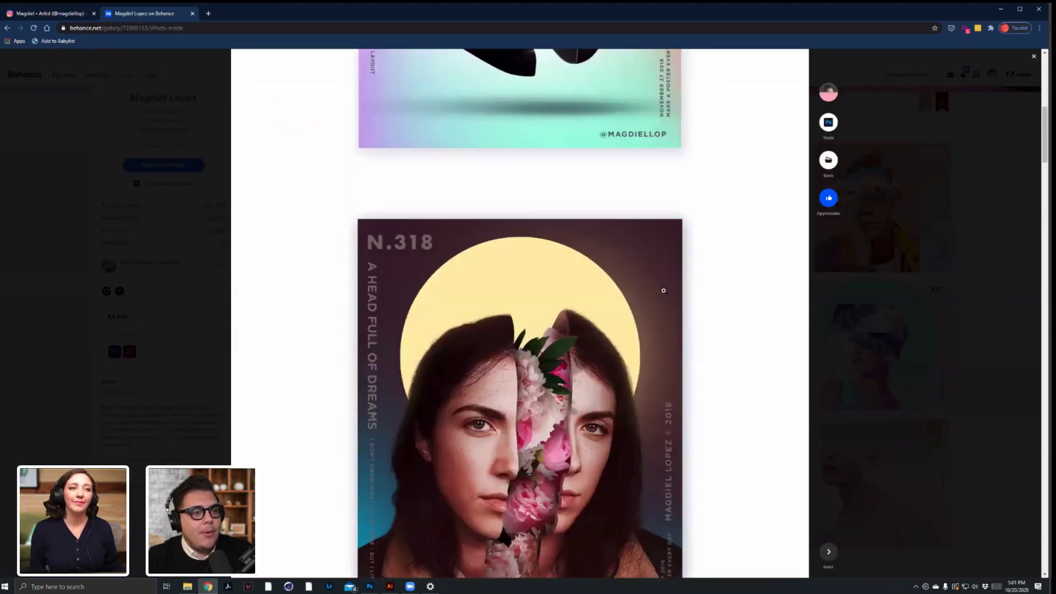
# Leave that project, view the posters in "A poster every day Vol.6", and return to the portfolio grid.
pyautogui.click(877, 339)
pyautogui.click(877, 338)
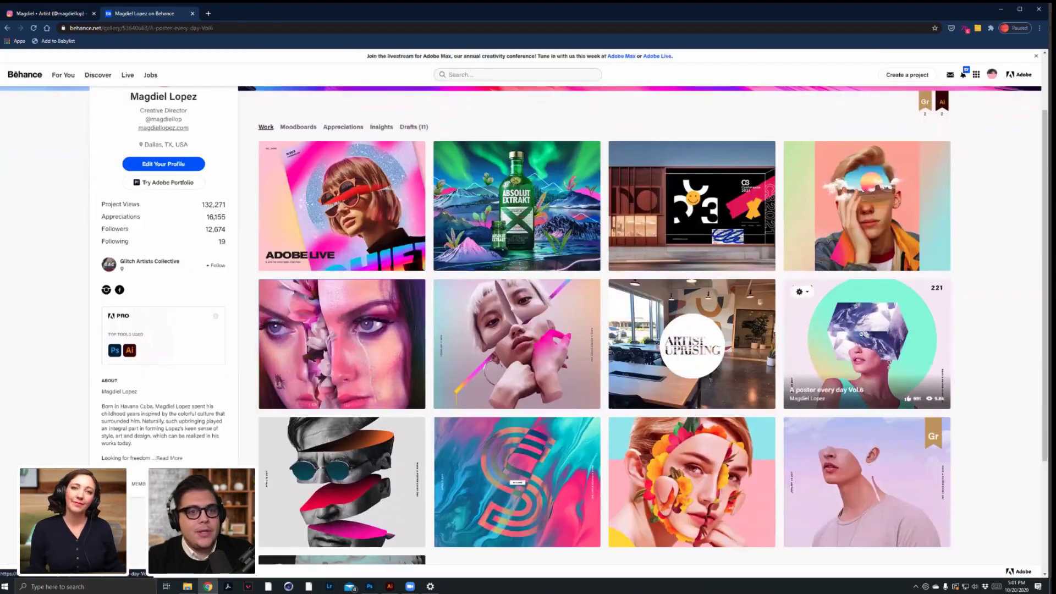
pyautogui.scroll(-10, 598, 292)
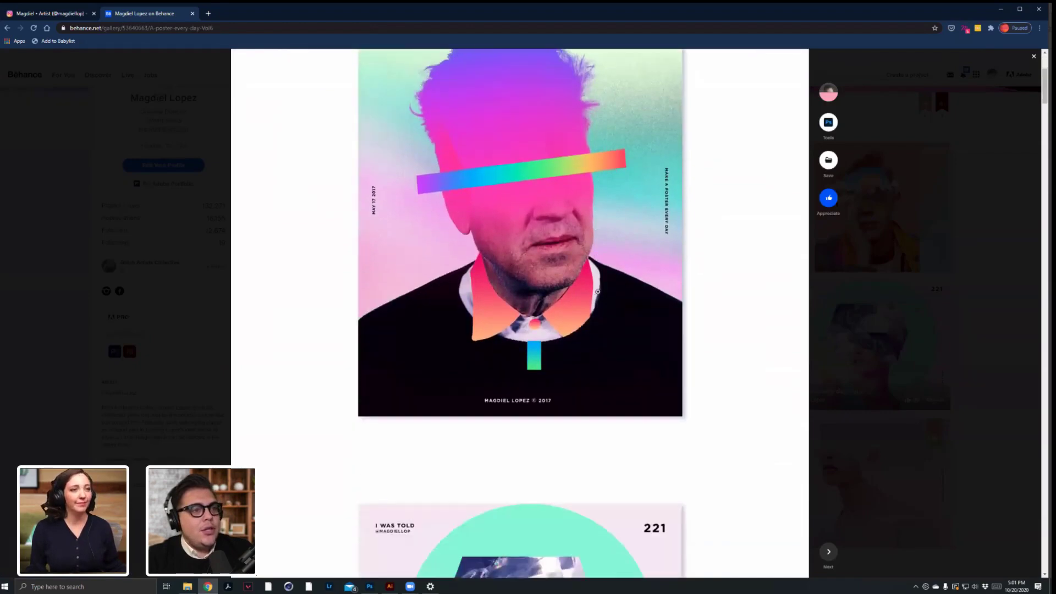
pyautogui.scroll(-6, 597, 293)
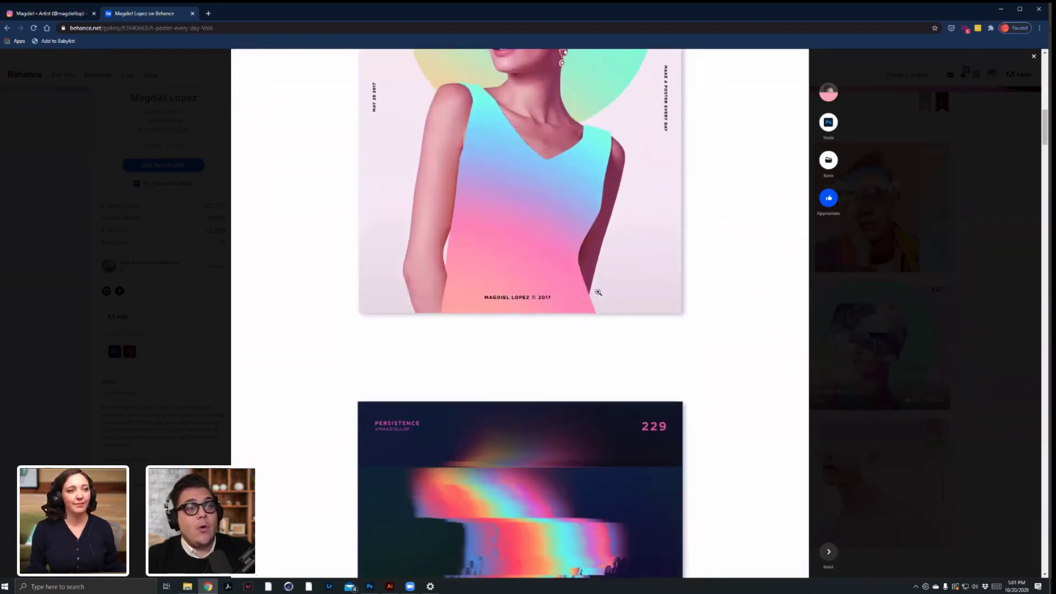
pyautogui.click(205, 61)
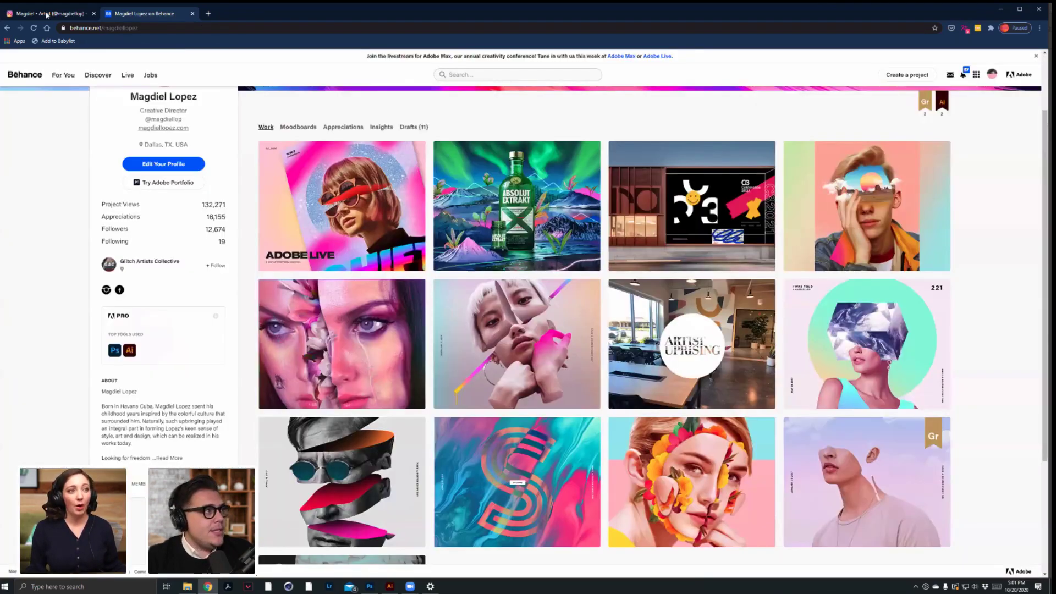
# Switch to the artist's Instagram profile and view the first post in the grid, then close it.
pyautogui.click(42, 13)
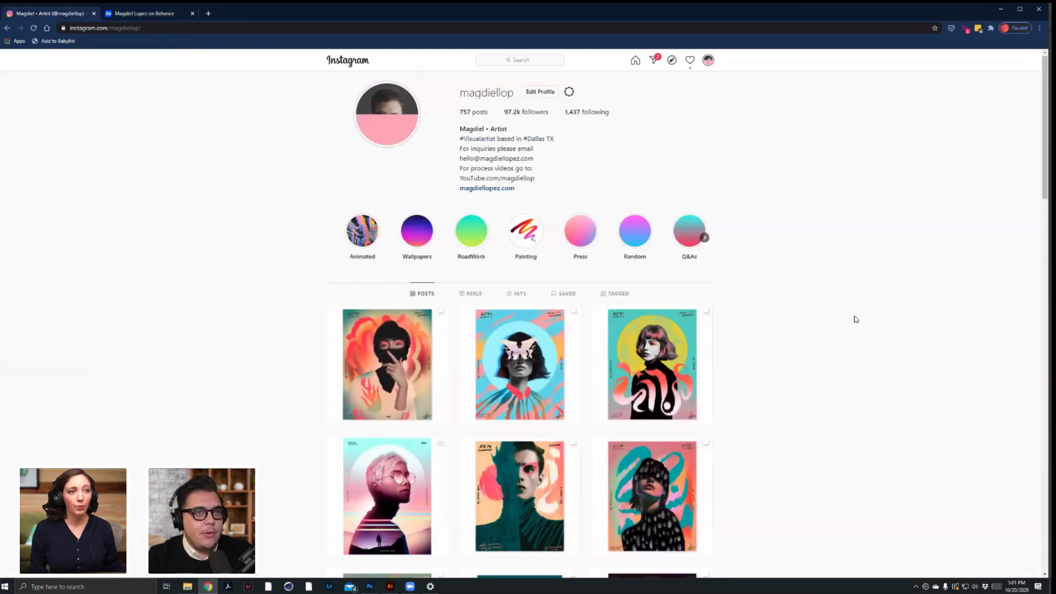
pyautogui.moveTo(470, 93); pyautogui.dragTo(515, 93)
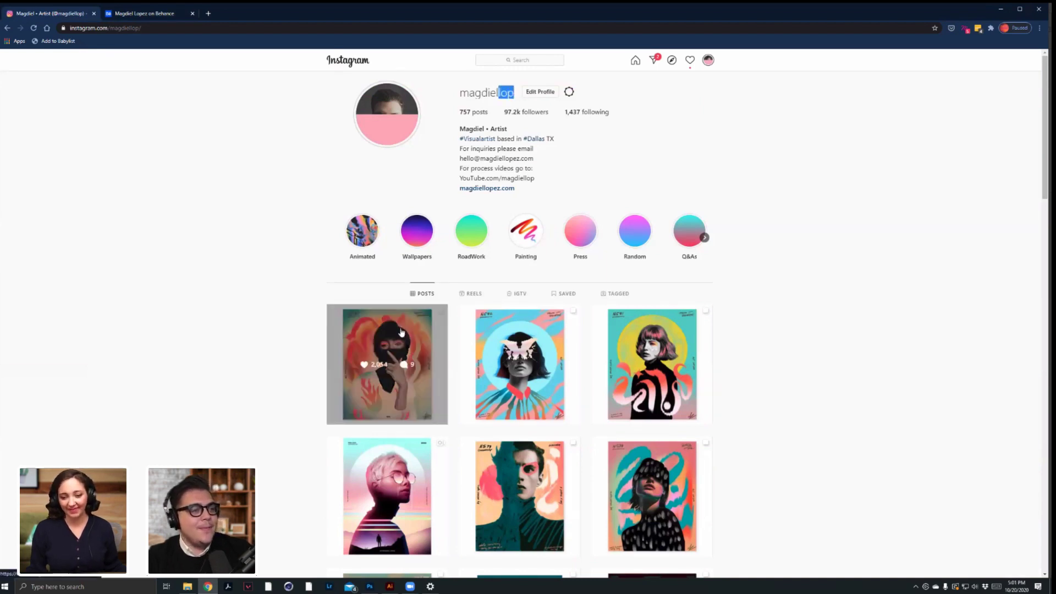
pyautogui.click(402, 333)
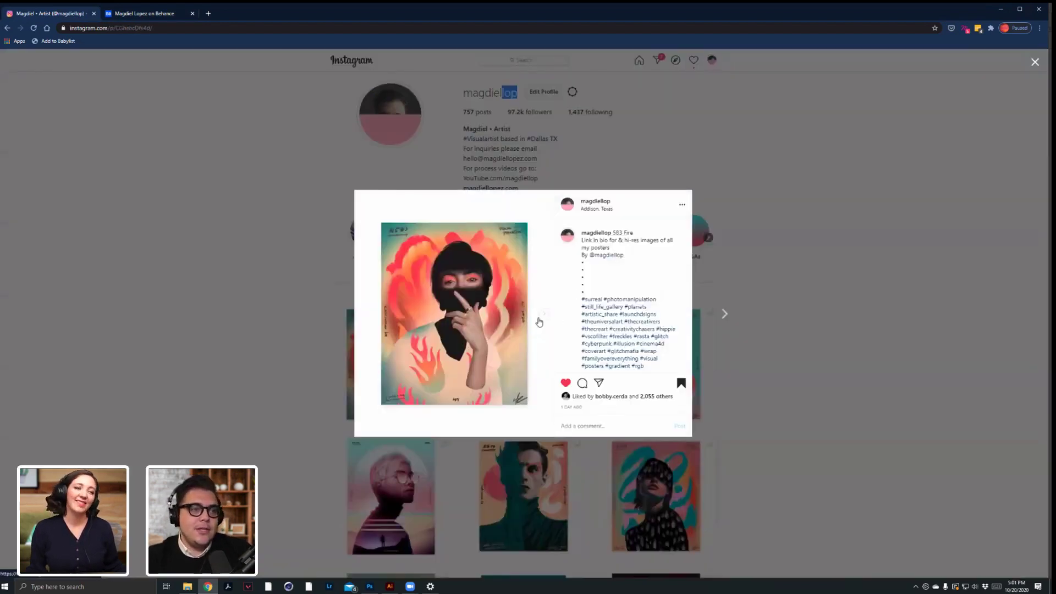
pyautogui.click(800, 289)
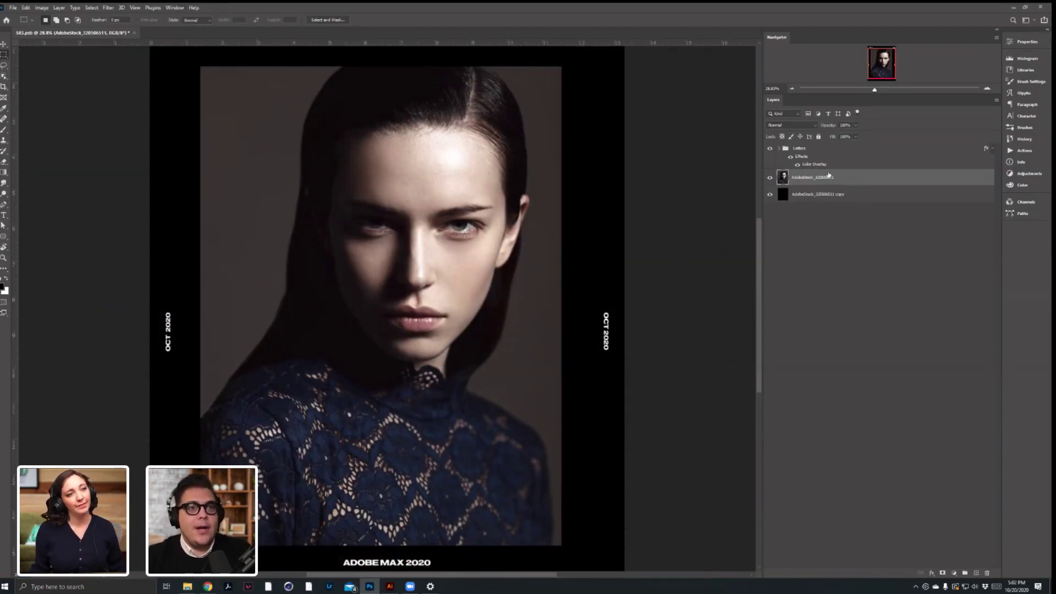
# Duplicate the portrait layer beneath the original, then desaturate the original with Hue/Saturation at a saturation of -100.
pyautogui.moveTo(837, 178); pyautogui.dragTo(831, 190)
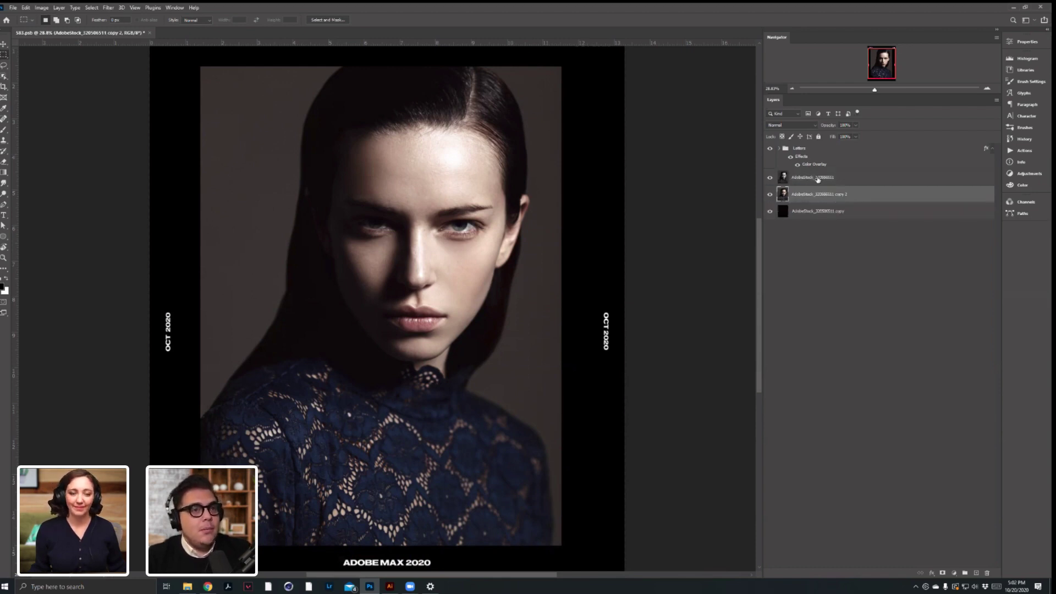
pyautogui.click(818, 178)
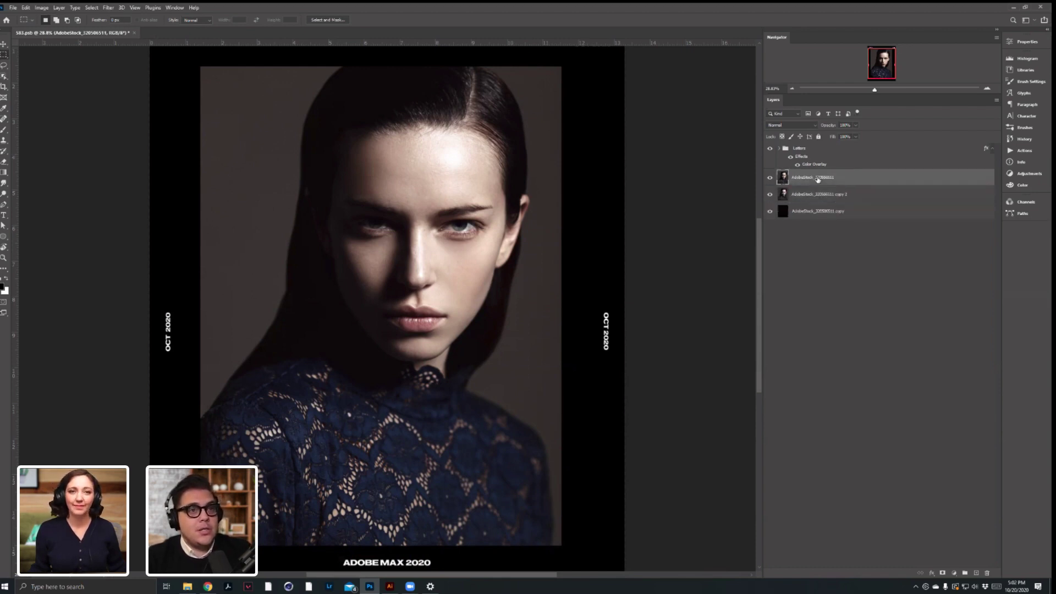
pyautogui.click(48, 8)
pyautogui.moveTo(72, 29)
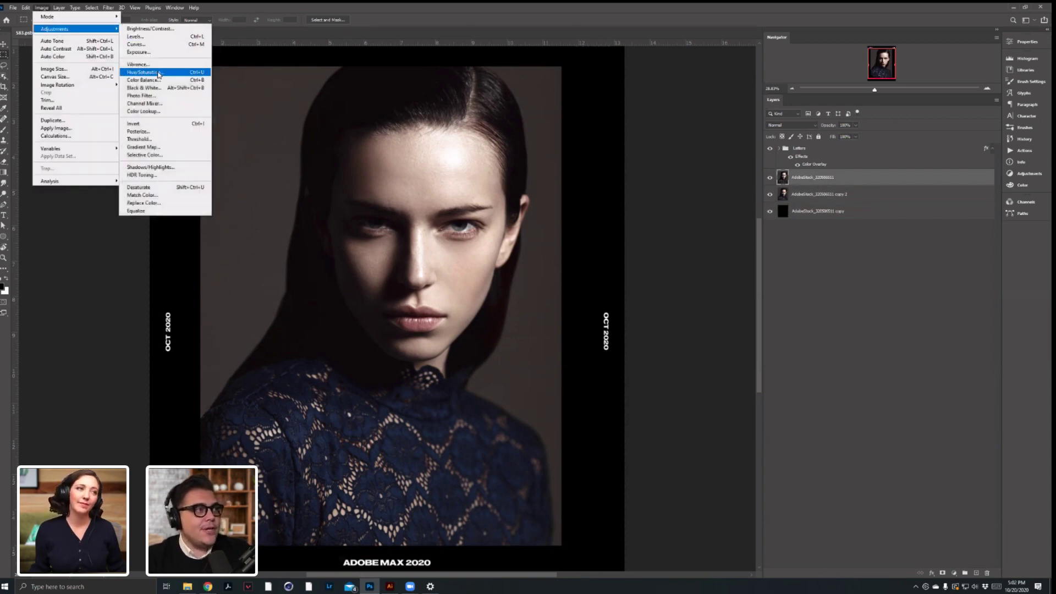
pyautogui.click(158, 74)
pyautogui.moveTo(593, 330); pyautogui.dragTo(567, 330)
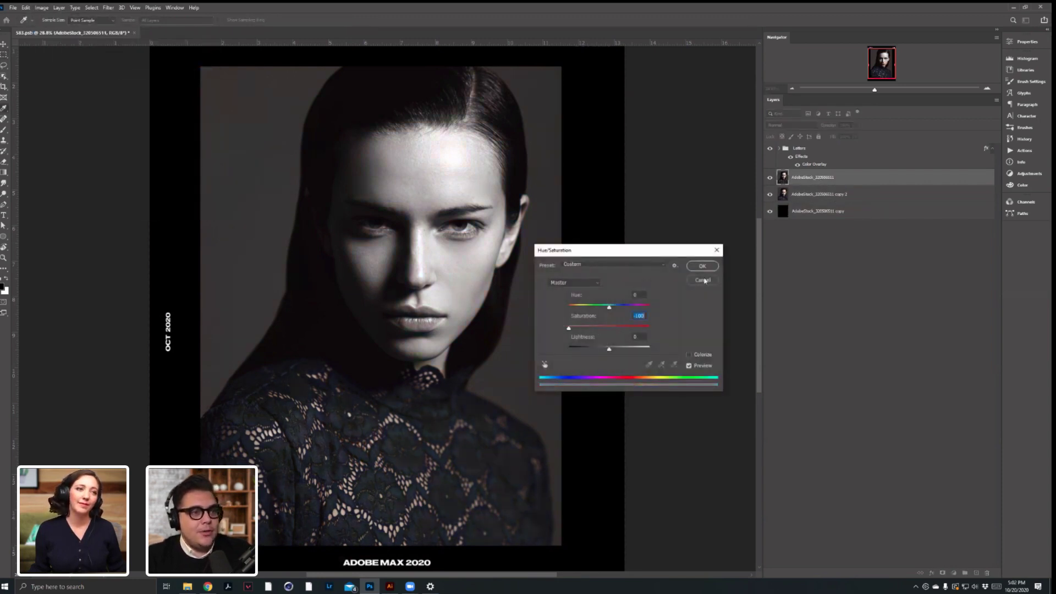
pyautogui.click(703, 266)
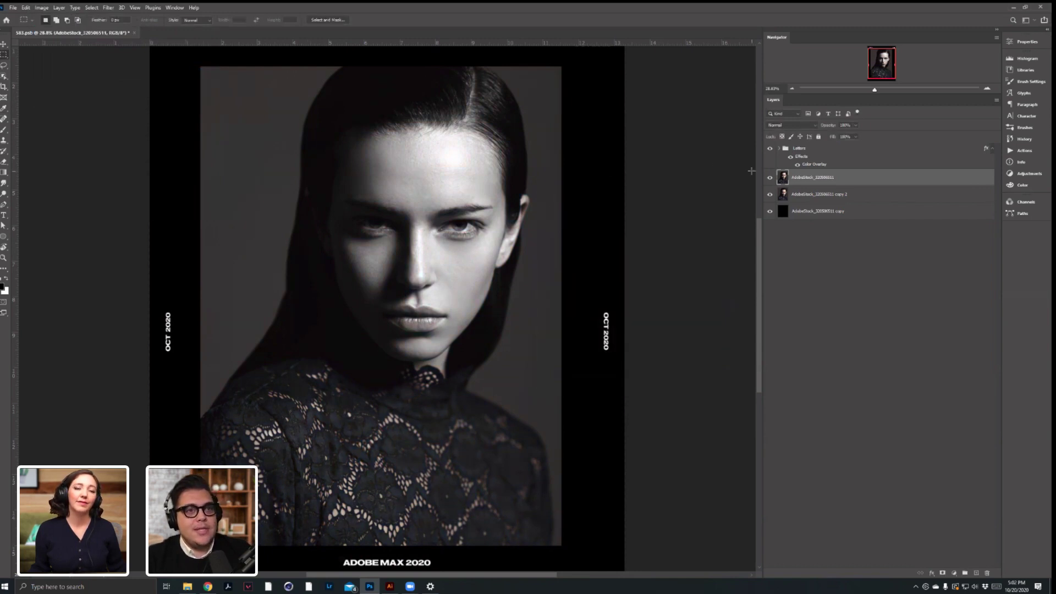
# Open Neural Filters for the black-and-white portrait and enable the beta Colorize filter.
pyautogui.click(106, 8)
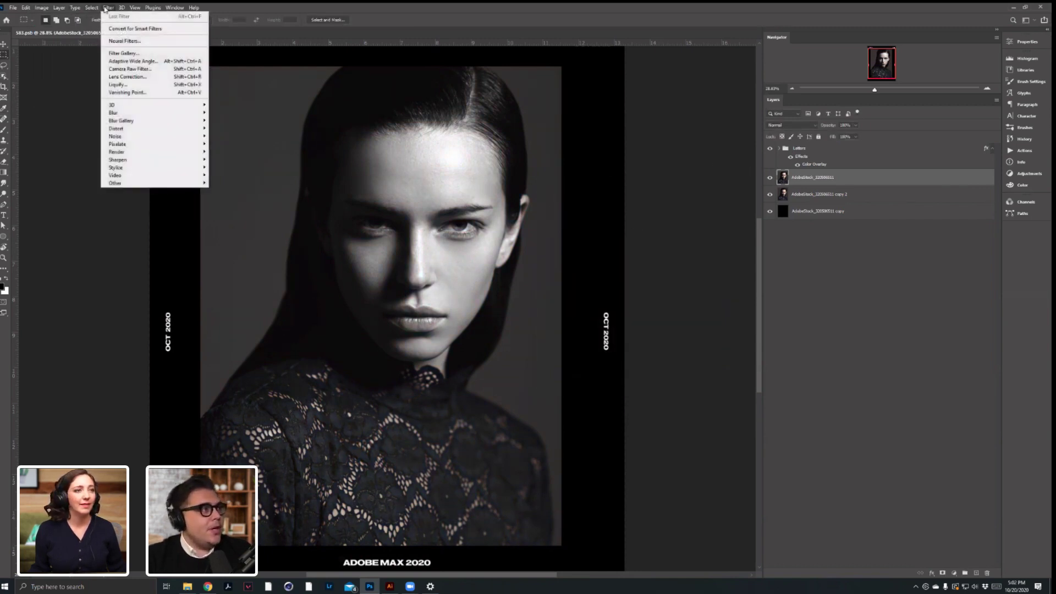
pyautogui.click(130, 42)
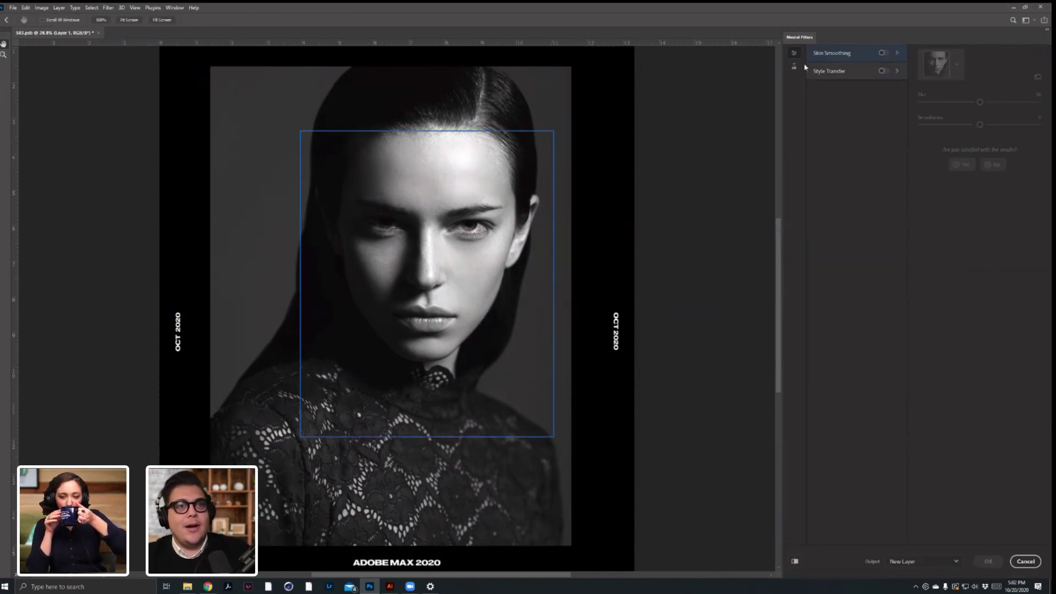
pyautogui.click(795, 65)
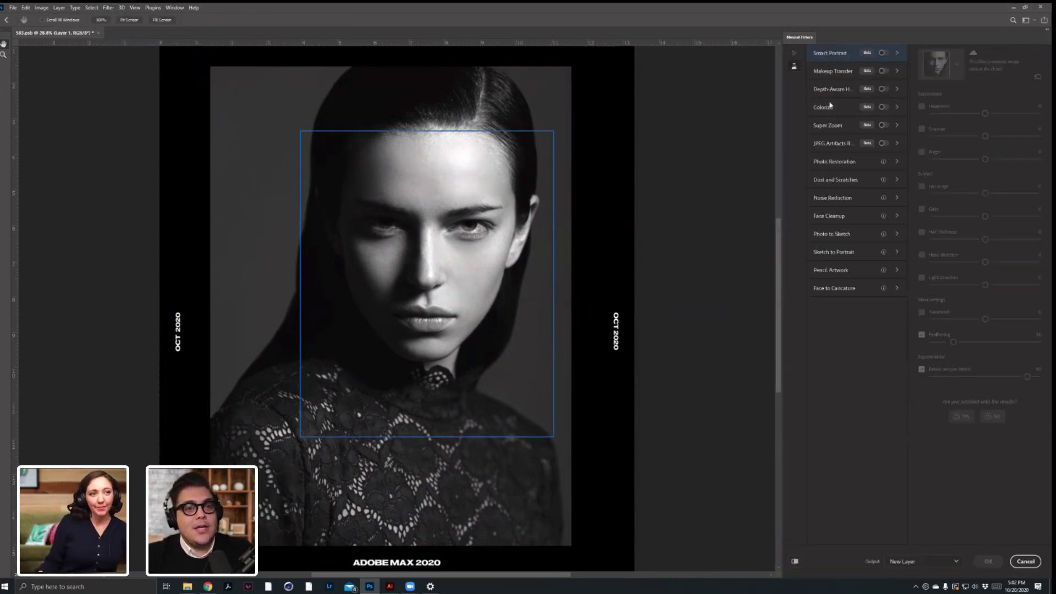
pyautogui.click(882, 107)
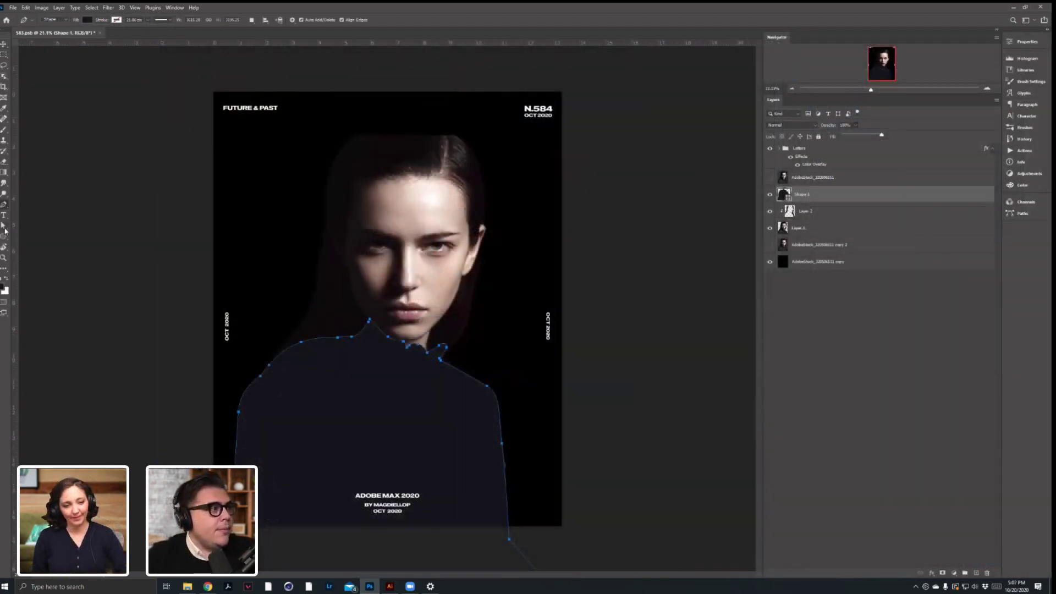
# Adjust the anchor point on the left sleeve edge of the clothing shape with the Direct Selection tool.
pyautogui.click(4, 229)
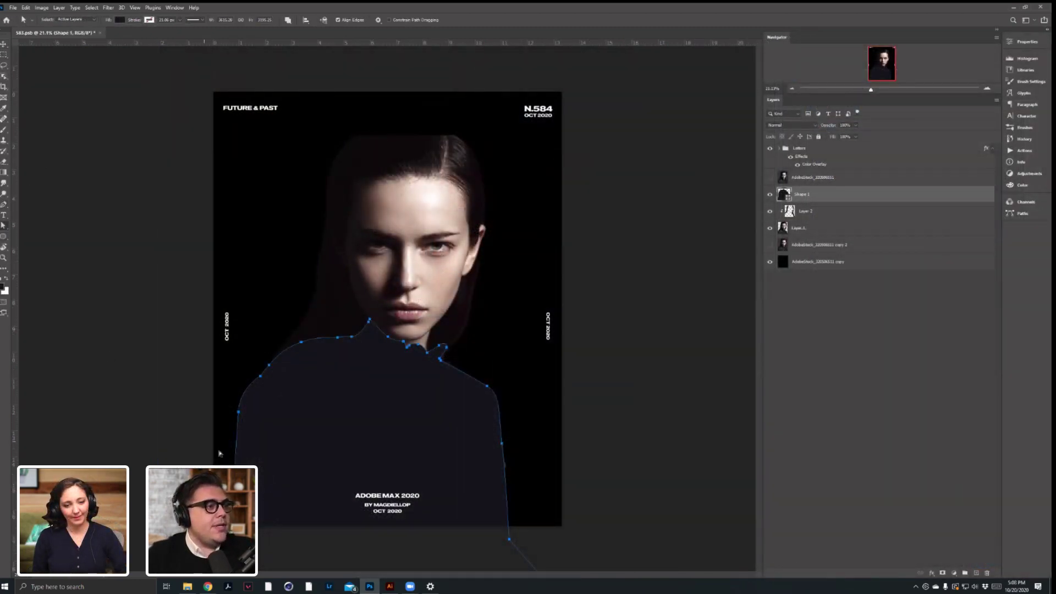
pyautogui.scroll(2, 236, 438)
pyautogui.click(218, 421)
pyautogui.moveTo(220, 422); pyautogui.dragTo(212, 433)
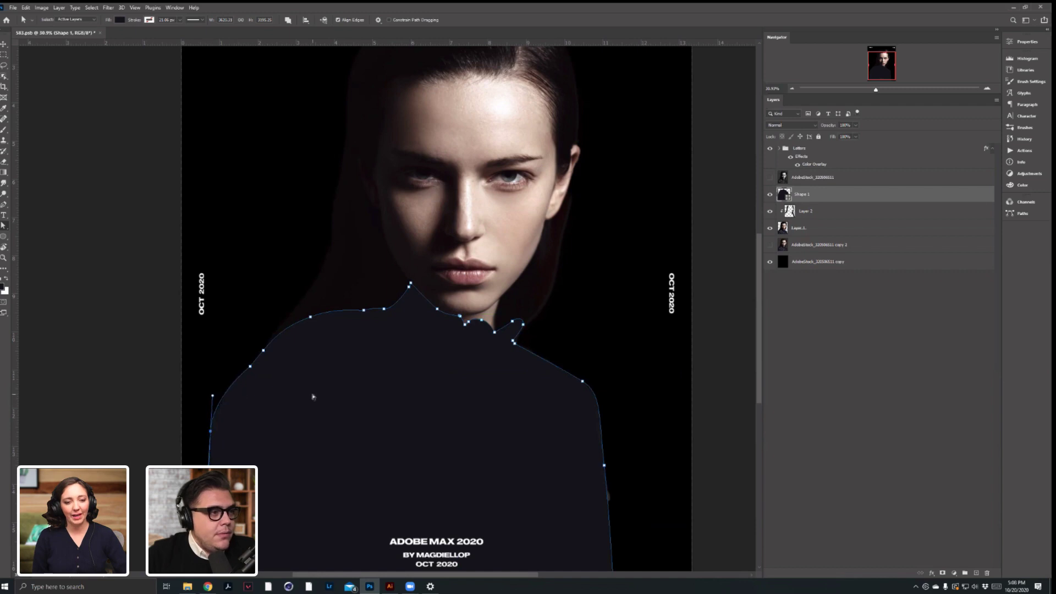
# Reshape the right shoulder and sleeve curve of the clothing shape by adjusting its anchor points.
pyautogui.scroll(-3, 270, 392)
pyautogui.click(590, 392)
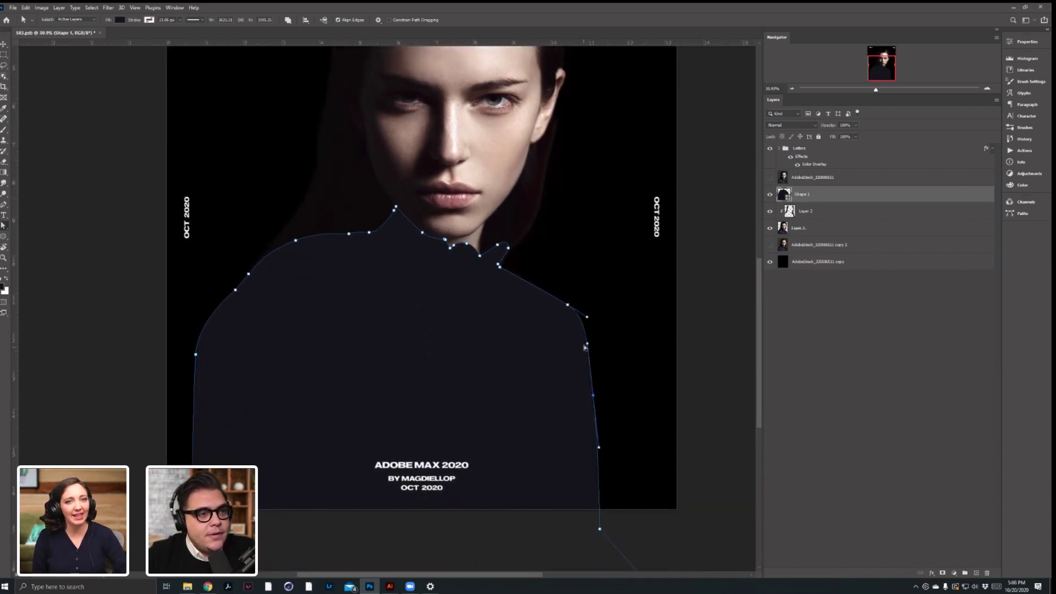
pyautogui.click(569, 306)
pyautogui.click(581, 261)
pyautogui.scroll(-2, 501, 295)
pyautogui.scroll(7, 448, 256)
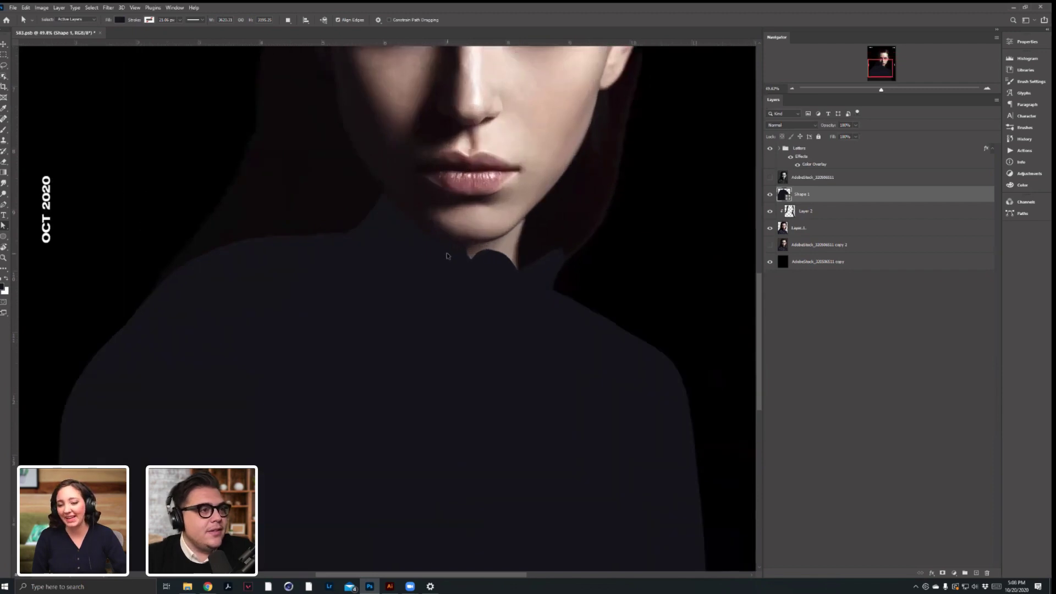
# Examine the clothing shape's anchor points along the collar beneath the chin.
pyautogui.scroll(3, 429, 242)
pyautogui.click(430, 244)
pyautogui.scroll(3, 430, 232)
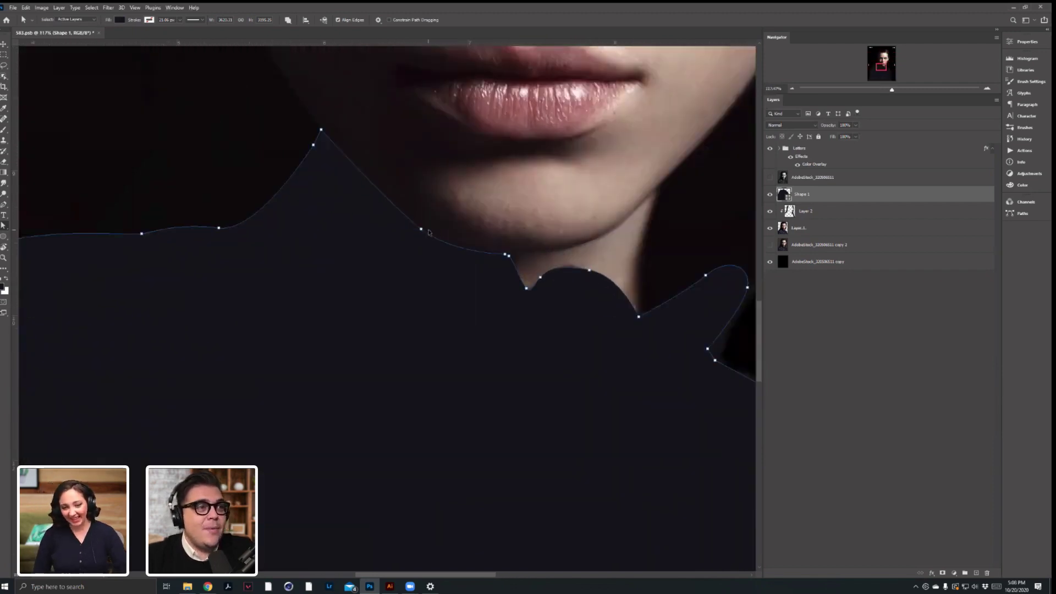
pyautogui.scroll(2, 429, 232)
pyautogui.click(421, 229)
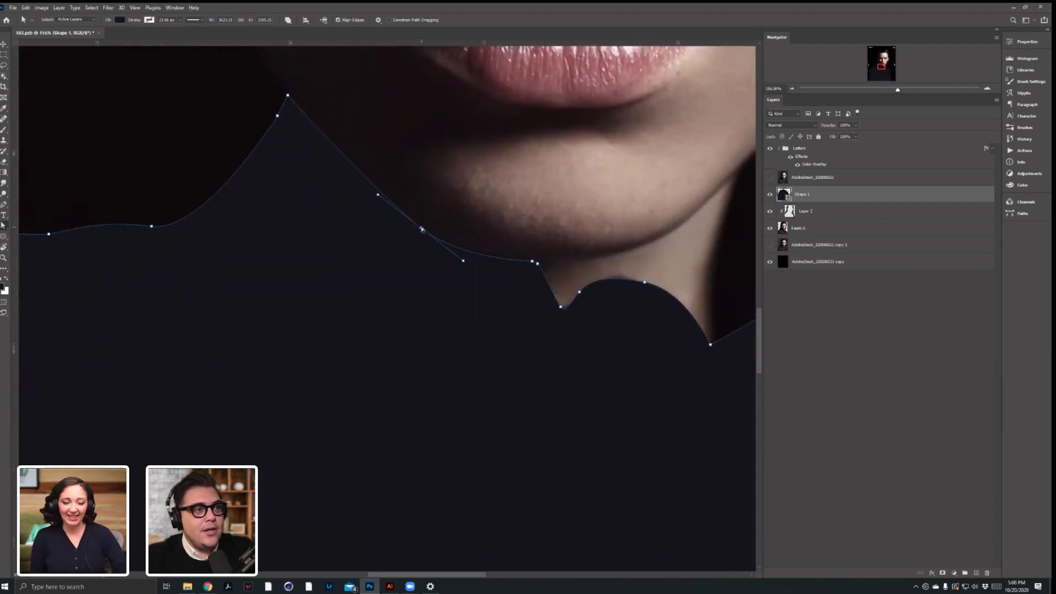
pyautogui.scroll(-2, 418, 228)
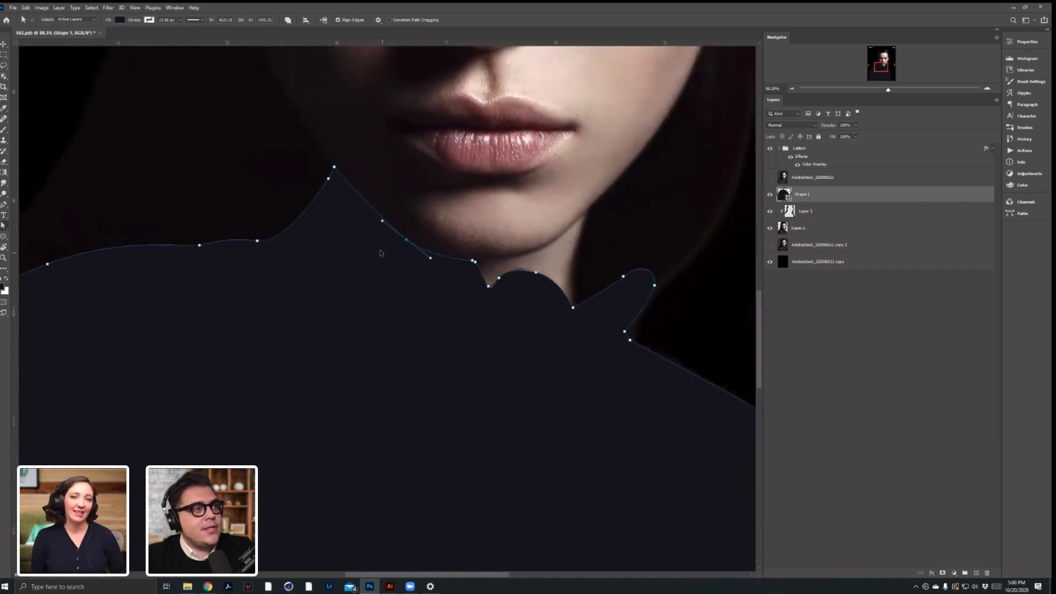
pyautogui.scroll(5, 336, 179)
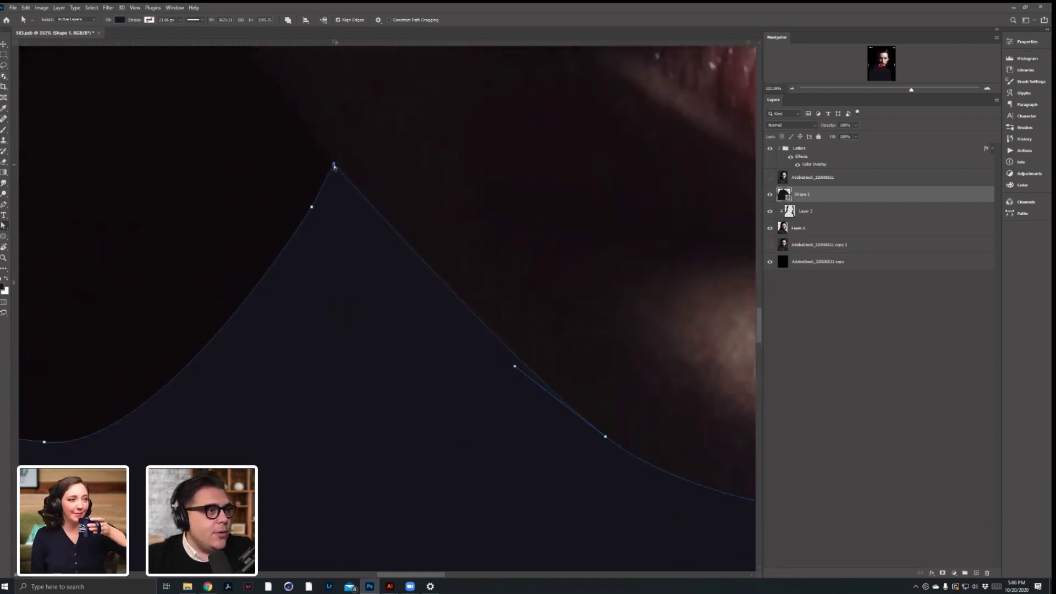
pyautogui.scroll(-10, 336, 166)
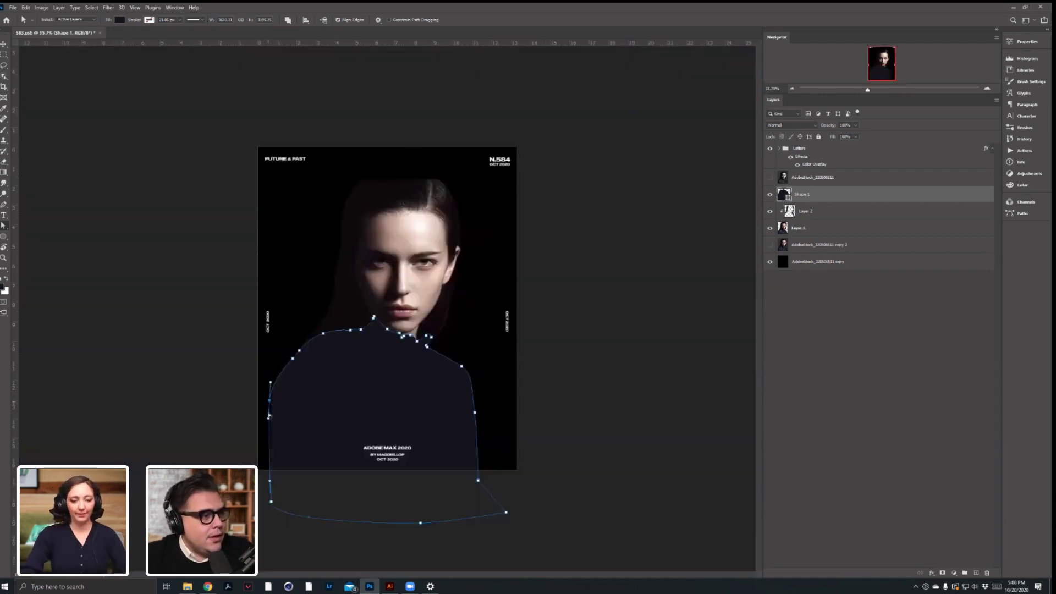
# Move the clothing shape's lower-left corner slightly outward and add a Gradient Overlay effect to the Shape 1 layer.
pyautogui.moveTo(272, 502); pyautogui.dragTo(264, 506)
pyautogui.click(614, 435)
pyautogui.scroll(2, 477, 413)
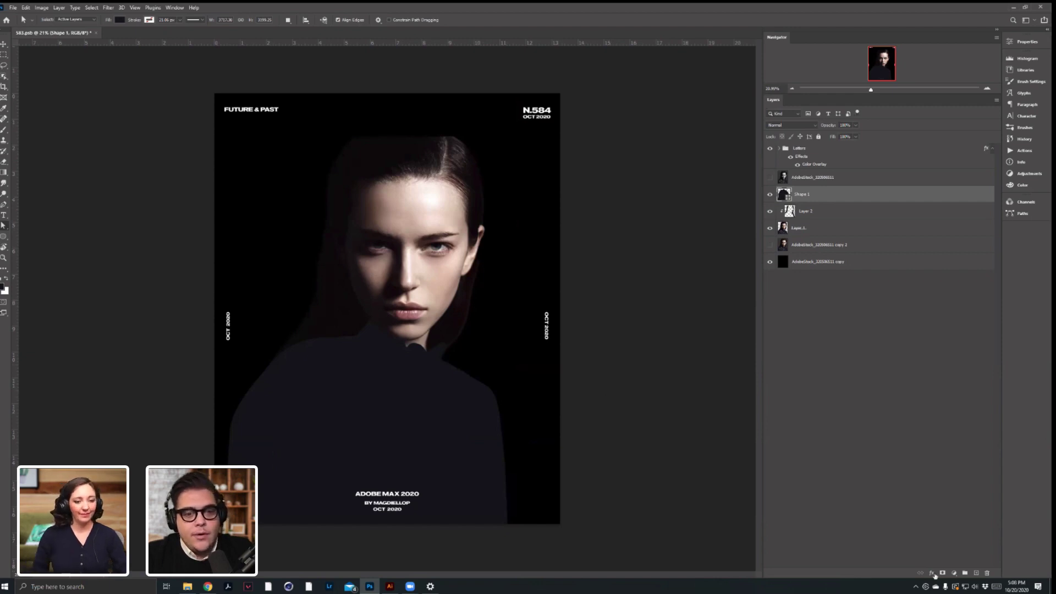
pyautogui.click(934, 574)
pyautogui.click(957, 548)
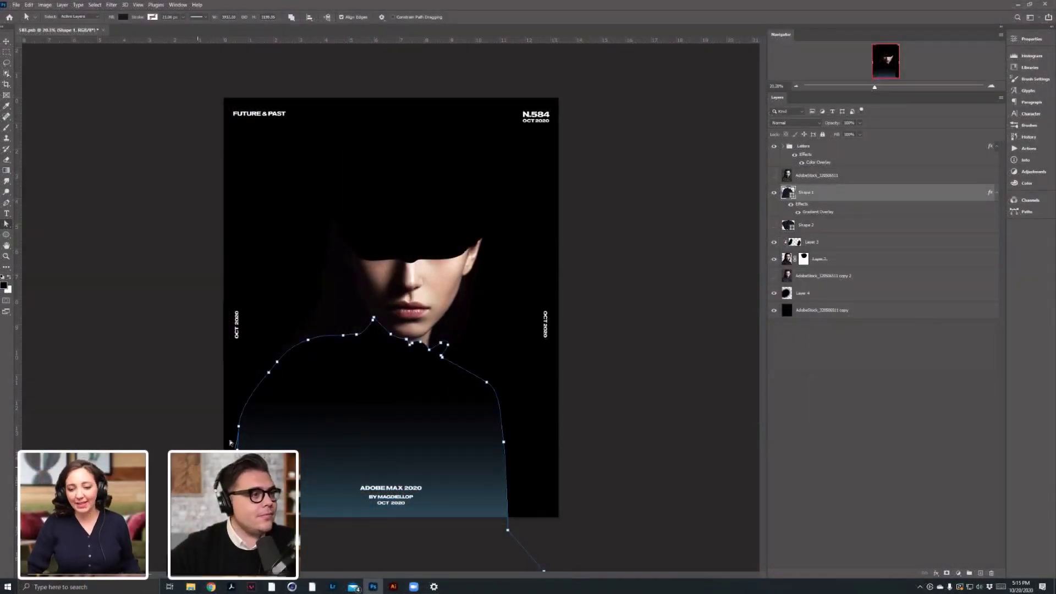
# Fine-tune the left sleeve curve of the gradient-filled clothing shape, then deselect its path.
pyautogui.moveTo(238, 431); pyautogui.dragTo(238, 443)
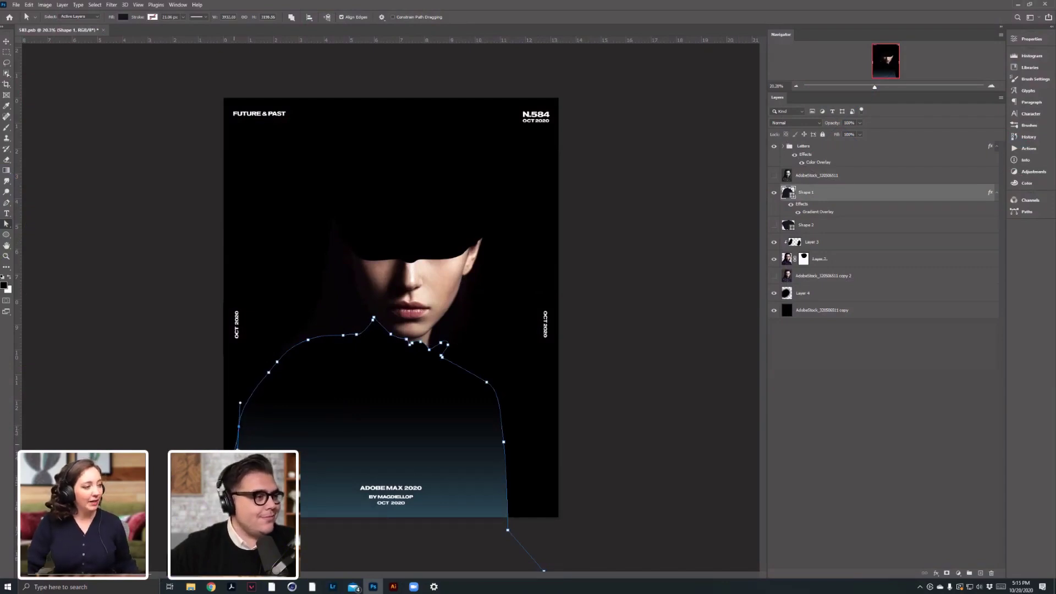
pyautogui.click(238, 449)
pyautogui.click(212, 403)
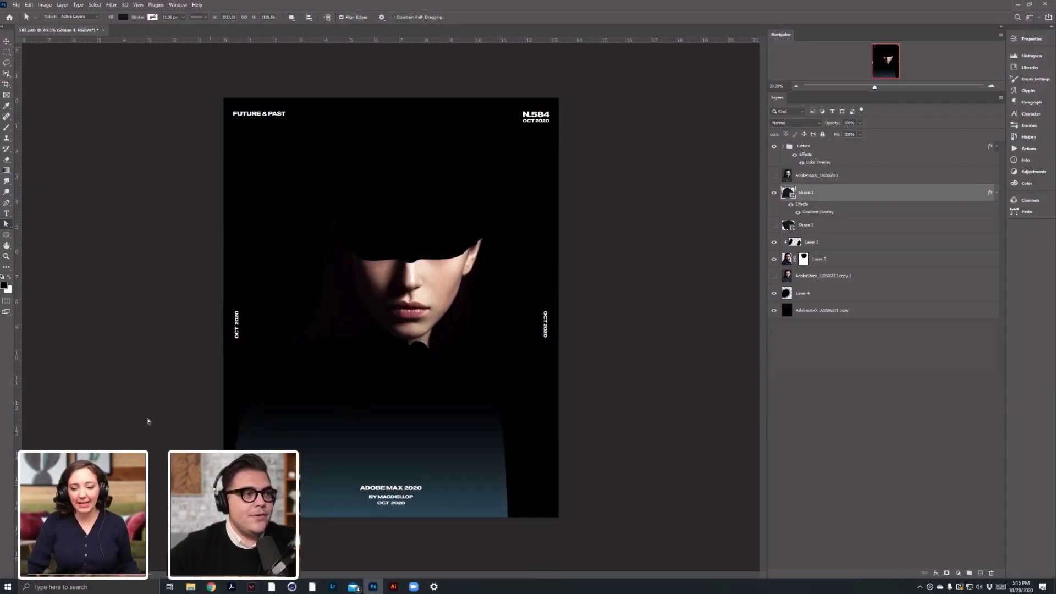
# Compare the poster with the original photo by isolating the color portrait copy layer, then restore the other layers' visibility.
pyautogui.keyDown('alt'); pyautogui.click(774, 277); pyautogui.keyUp('alt')
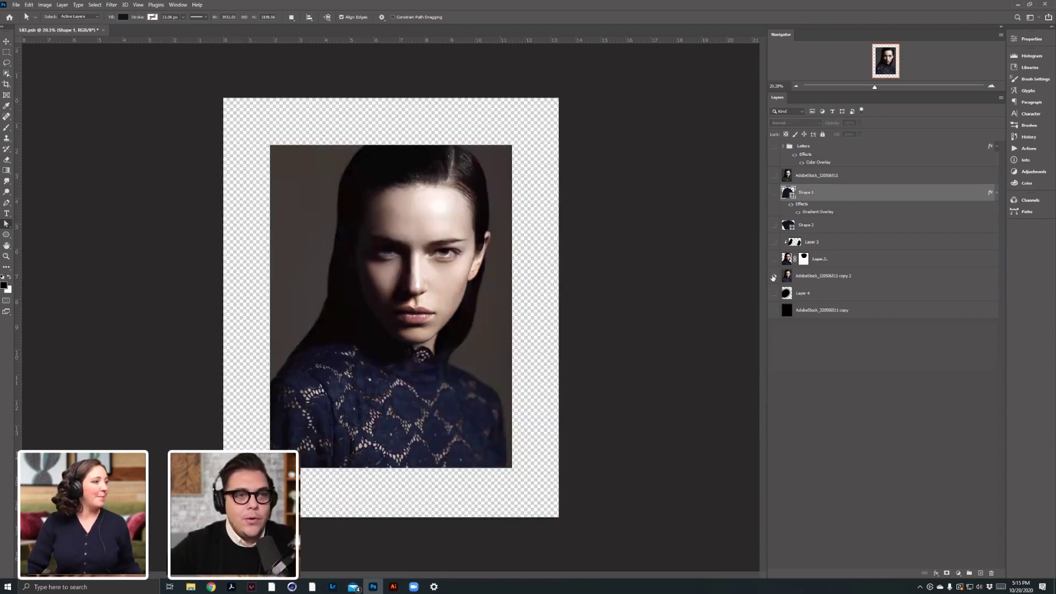
pyautogui.keyDown('alt'); pyautogui.click(773, 277); pyautogui.keyUp('alt')
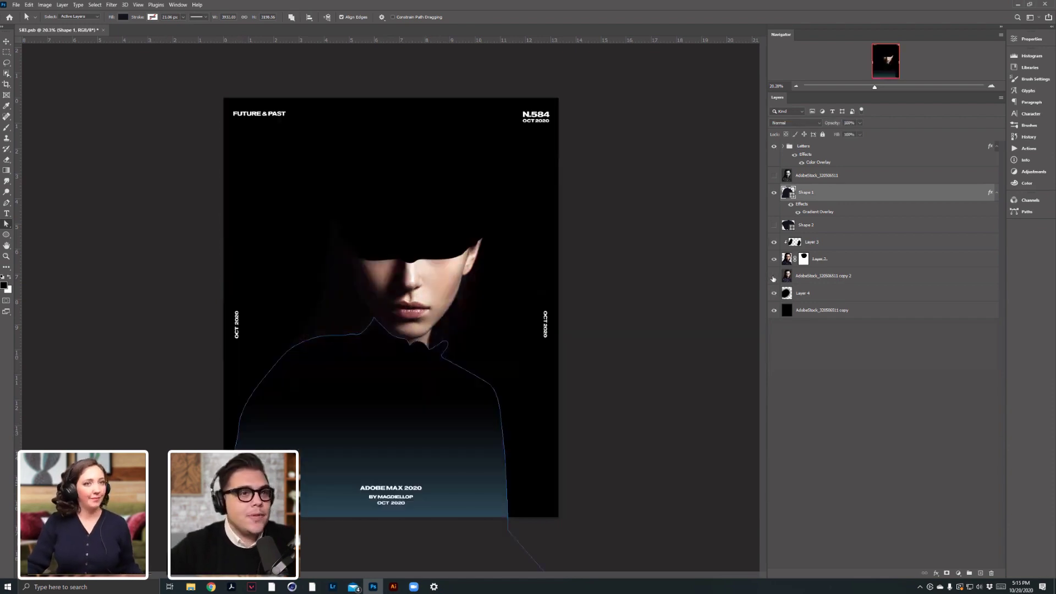
# Prepare the Brush for painting on the bottom AdobeStock copy layer and set the foreground color to bright cyan-blue.
pyautogui.click(797, 312)
pyautogui.click(6, 127)
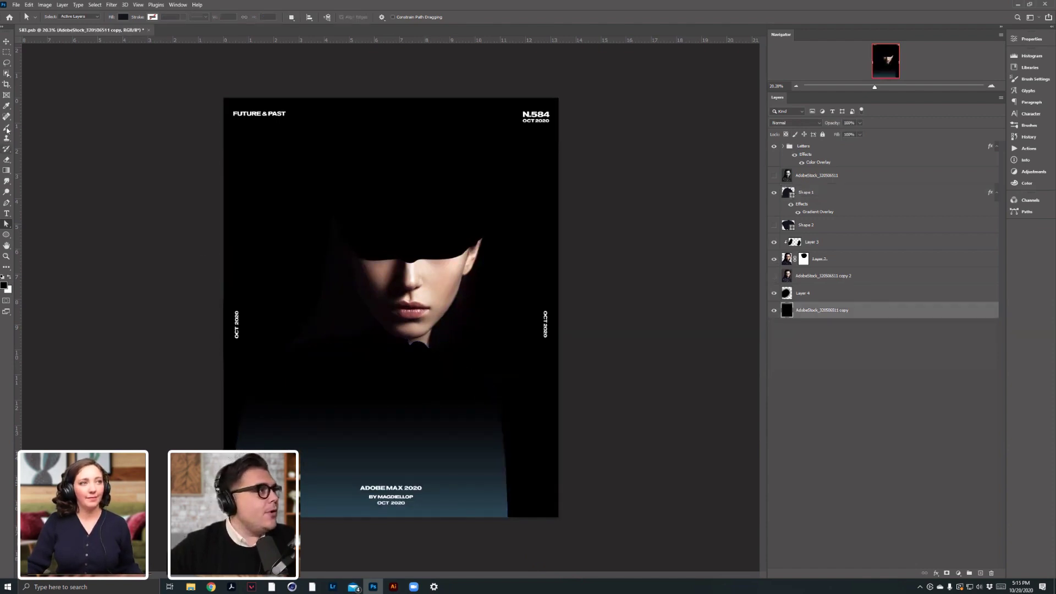
pyautogui.keyDown('ctrl'); pyautogui.rightClick(392, 290); pyautogui.keyUp('ctrl')
pyautogui.moveTo(412, 267)
pyautogui.mouseDown()
pyautogui.moveTo(542, 262)
pyautogui.moveTo(547, 183)
pyautogui.mouseUp()
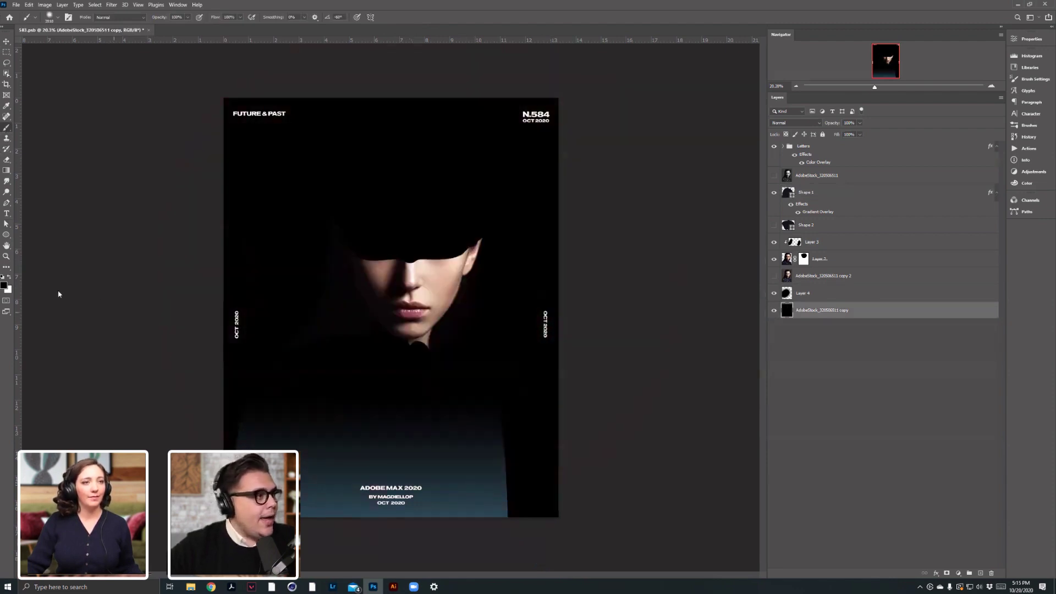
pyautogui.click(4, 285)
pyautogui.moveTo(715, 333)
pyautogui.mouseDown()
pyautogui.moveTo(716, 318)
pyautogui.moveTo(678, 318)
pyautogui.moveTo(680, 298)
pyautogui.moveTo(695, 313)
pyautogui.moveTo(691, 295)
pyautogui.mouseUp()
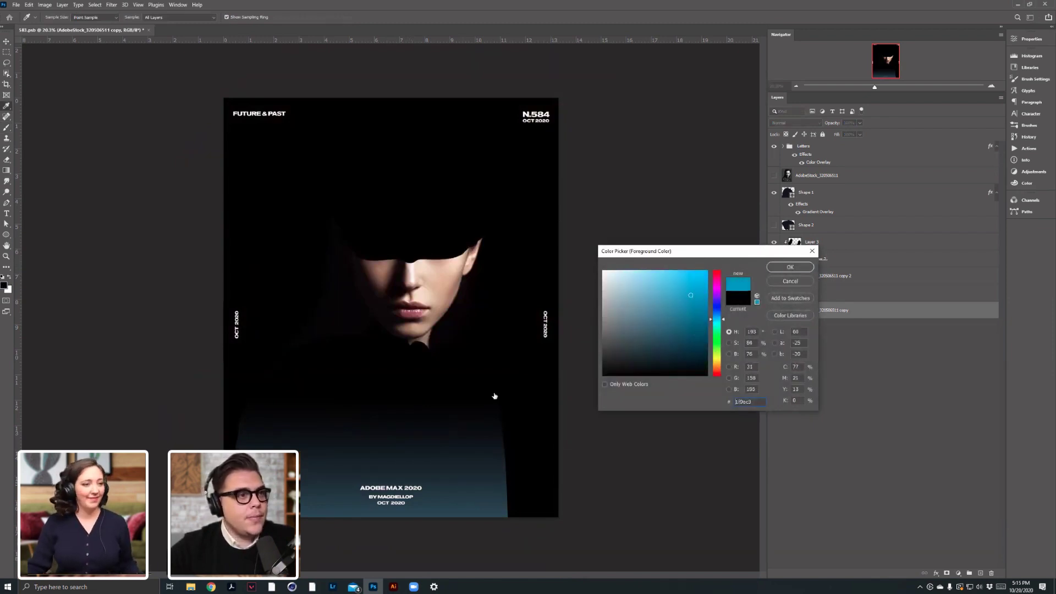
pyautogui.click(791, 267)
# Try to paint the lower background bright blue around the figure directly on the bottom AdobeStock copy layer.
pyautogui.moveTo(418, 397); pyautogui.dragTo(314, 393)
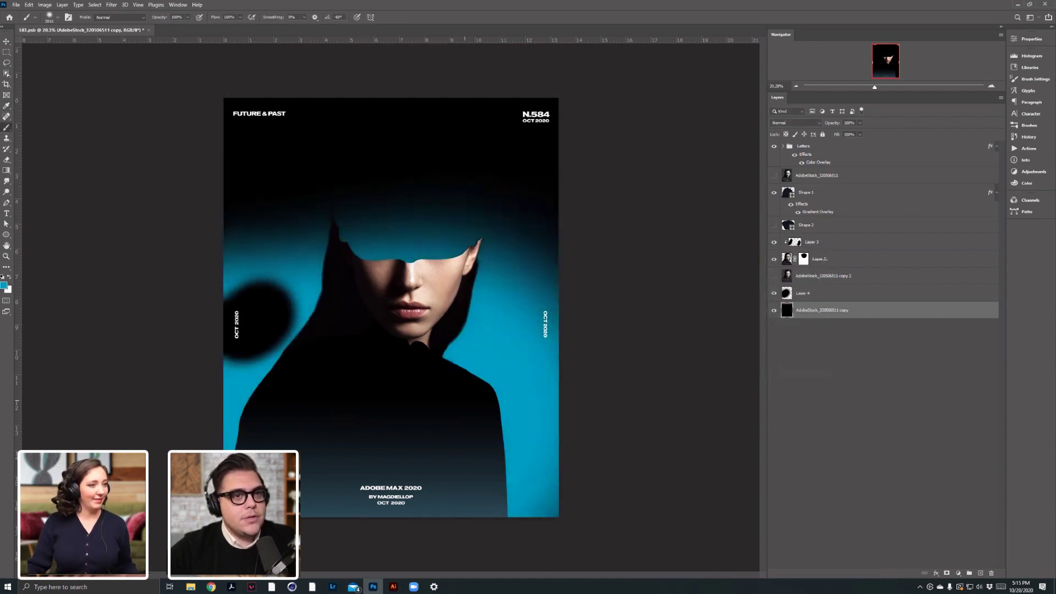
pyautogui.hotkey('ctrl', 'z')
pyautogui.moveTo(247, 474); pyautogui.dragTo(613, 484)
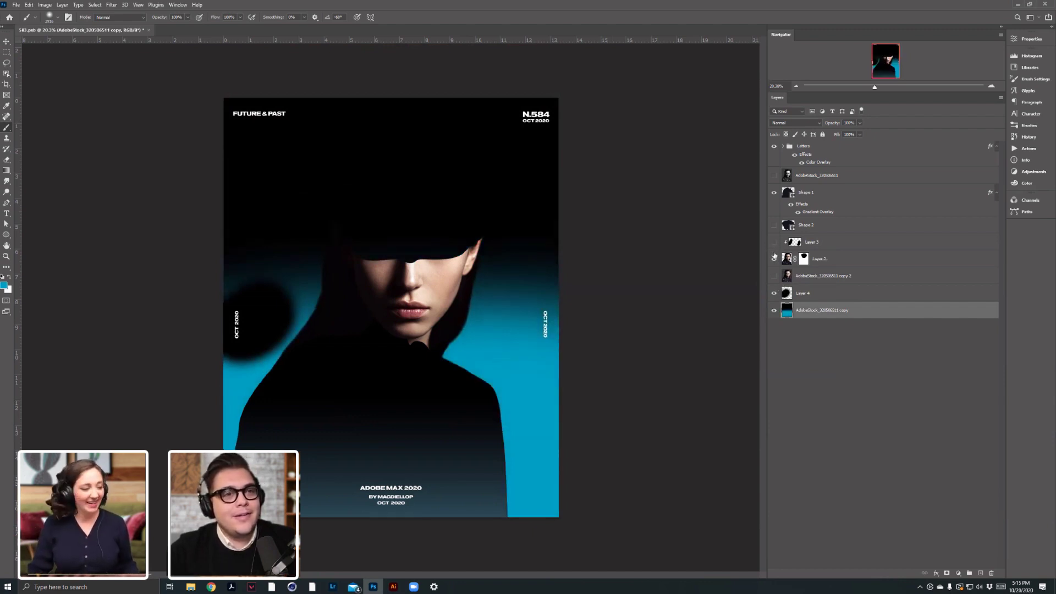
# Toggle the portrait layer and Layer 4 to find which layer holds the black blot on the background.
pyautogui.click(774, 260)
pyautogui.click(775, 261)
pyautogui.click(775, 294)
pyautogui.click(775, 294)
pyautogui.click(813, 294)
# Undo the blue painting on the bottom AdobeStock copy layer together with the layer visibility changes.
pyautogui.hotkey('ctrl', 'z')
pyautogui.hotkey('ctrl', 'z')
pyautogui.hotkey('ctrl', 'z')
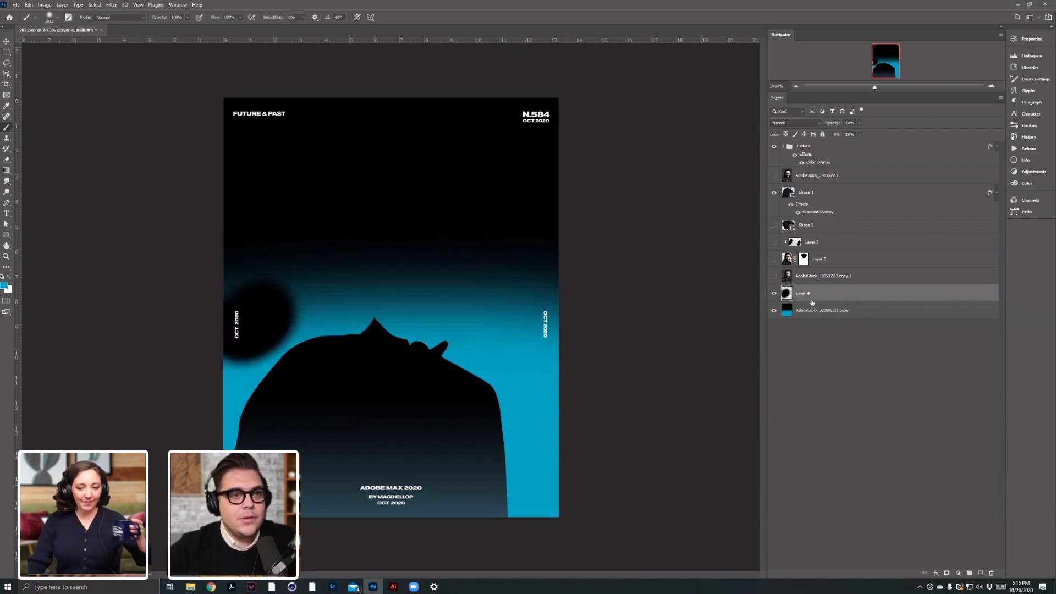
pyautogui.hotkey('ctrl', 'shift', 'z')
pyautogui.hotkey('ctrl', 'shift', 'z')
pyautogui.click(814, 311)
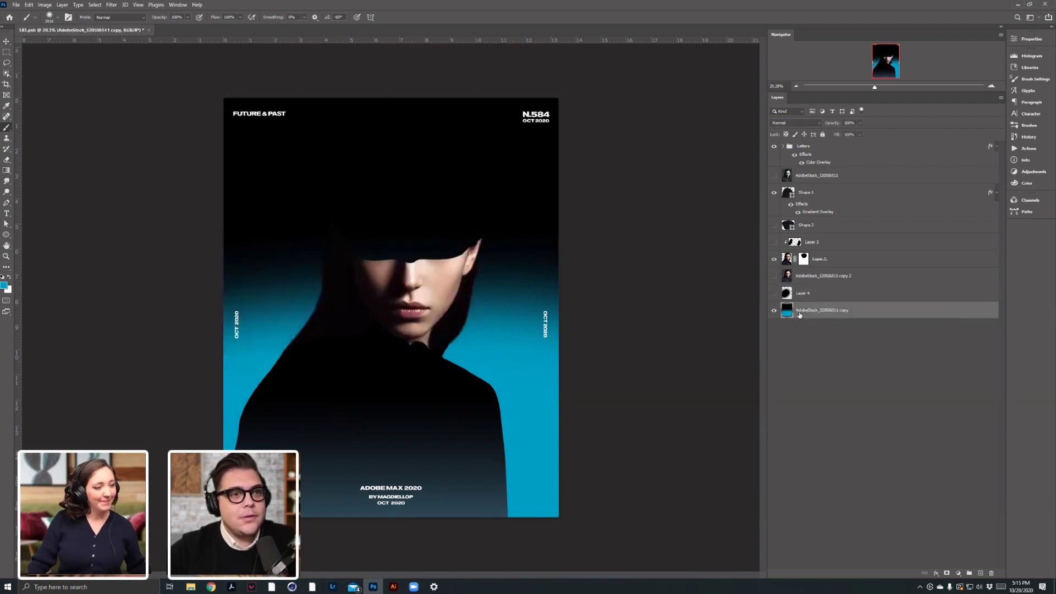
pyautogui.hotkey('ctrl', 'shift', 'z')
pyautogui.hotkey('ctrl', 'z')
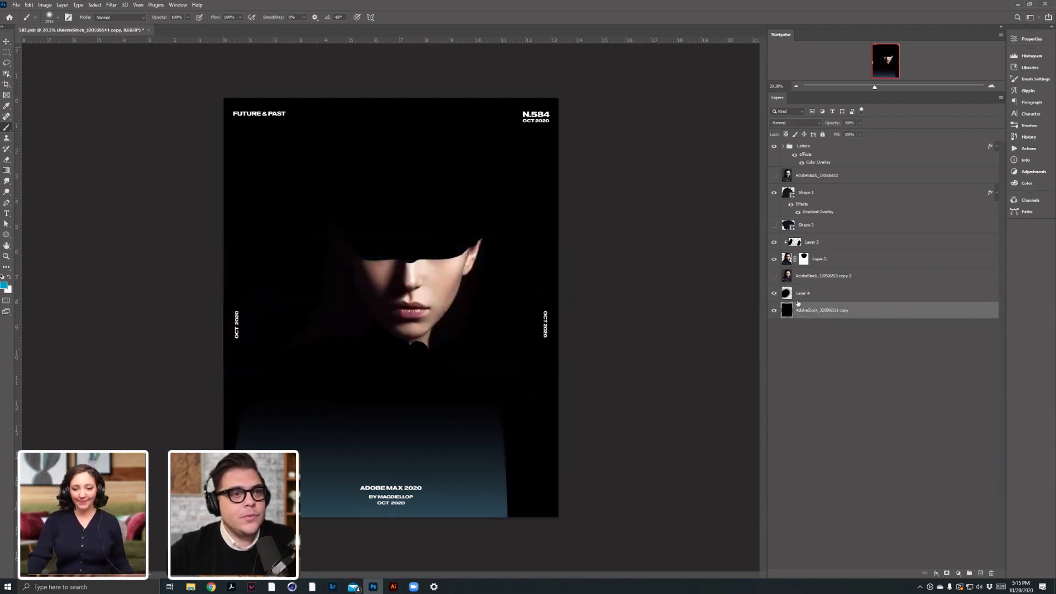
pyautogui.hotkey('ctrl', 'z')
pyautogui.hotkey('ctrl', 'shift', 'z')
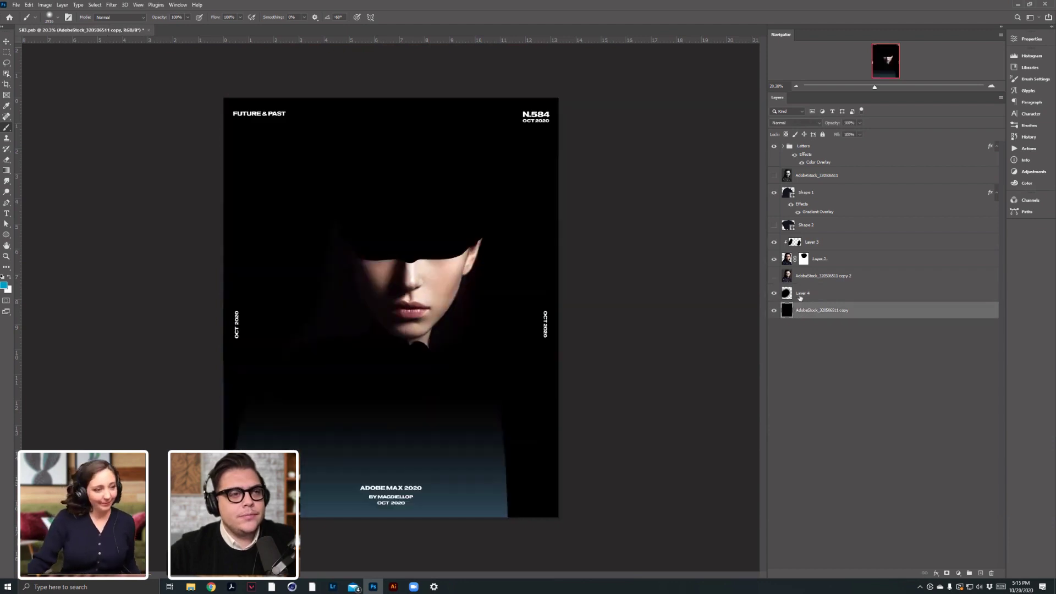
# Replace the black-blot Layer 4 with a fresh layer painted in soft bright blue behind the figure.
pyautogui.click(840, 296)
pyautogui.press('Delete')
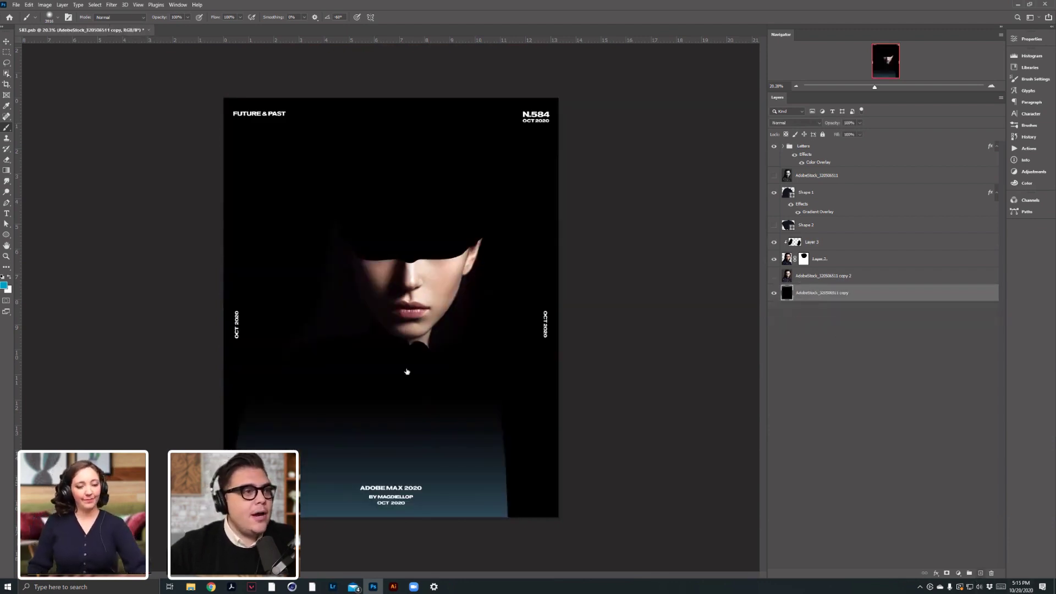
pyautogui.hotkey('ctrl', 'z')
pyautogui.hotkey('alt', 'BackSpace')
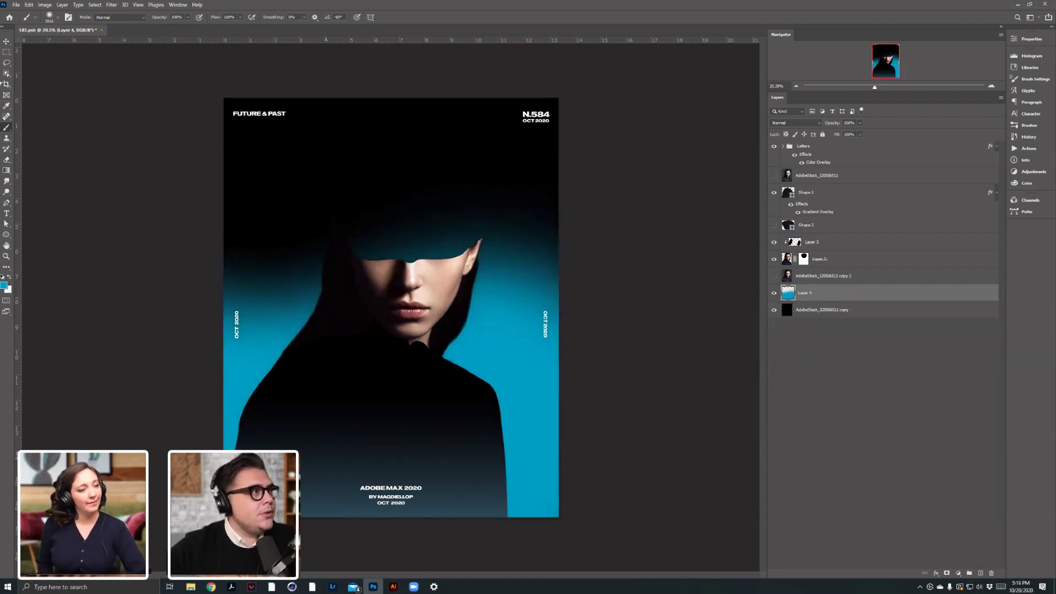
# Add a linear Gradient Overlay and a semi-transparent pale pink Color Overlay to the bottom AdobeStock copy layer.
pyautogui.press('v')
pyautogui.hotkey('alt', '[')
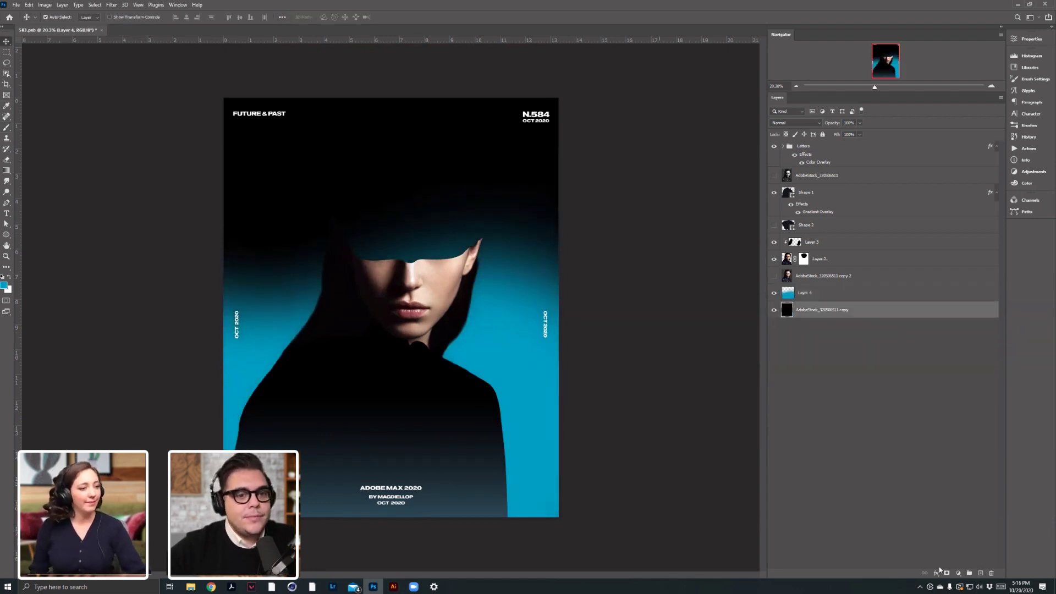
pyautogui.click(936, 573)
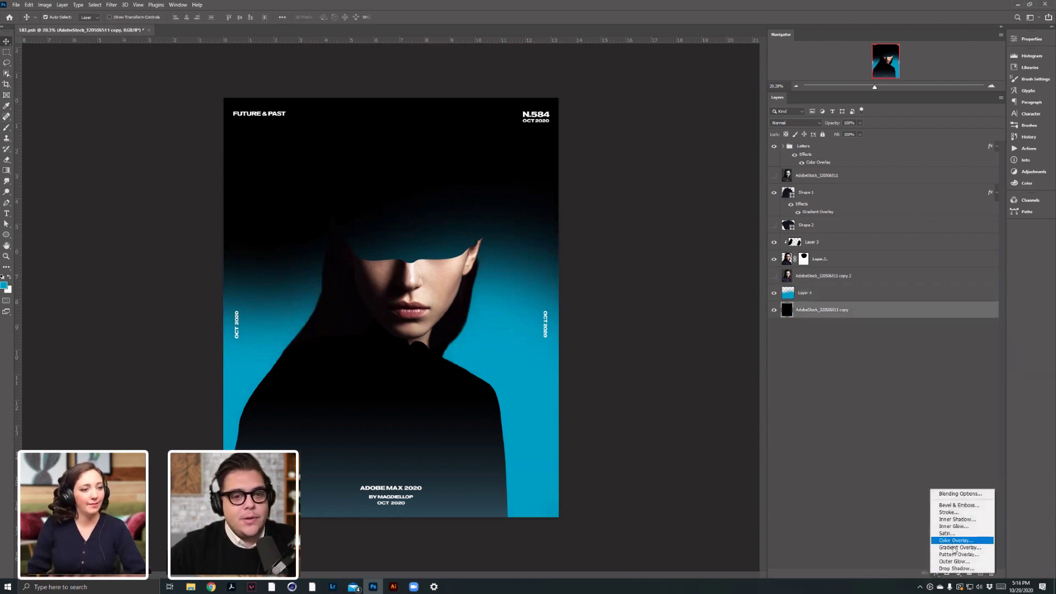
pyautogui.click(956, 548)
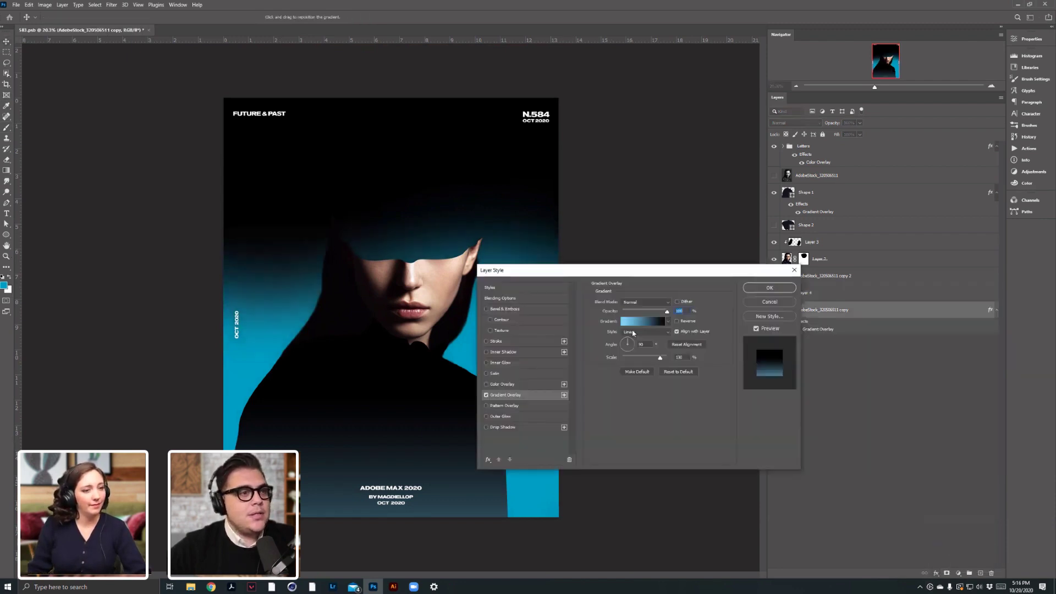
pyautogui.click(487, 384)
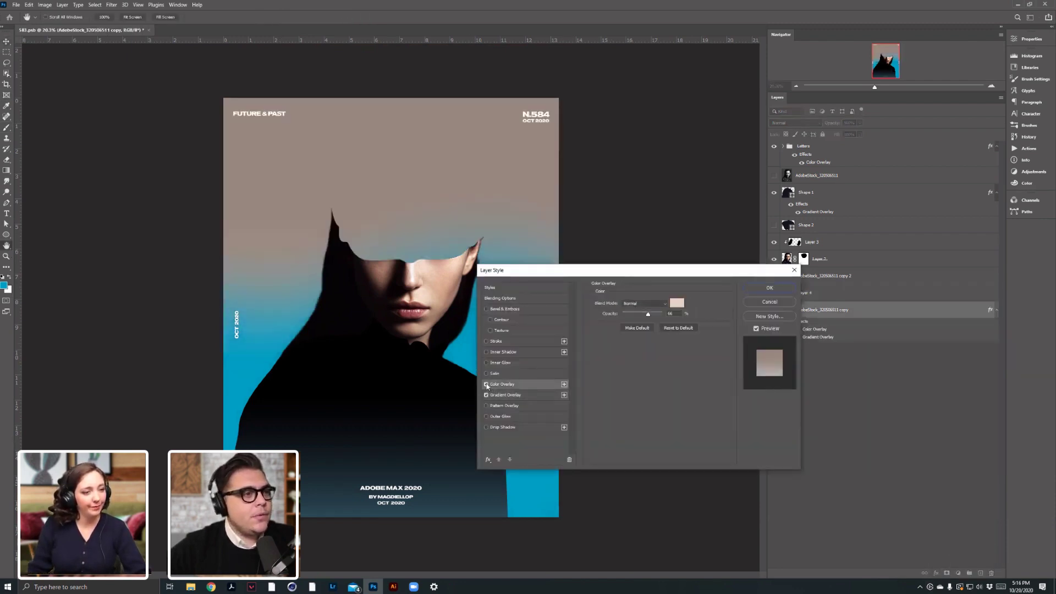
pyautogui.click(769, 288)
# Compare the portrait with Layer 2's mask disabled and enabled again.
pyautogui.scroll(2, 412, 272)
pyautogui.moveTo(412, 272); pyautogui.dragTo(367, 271)
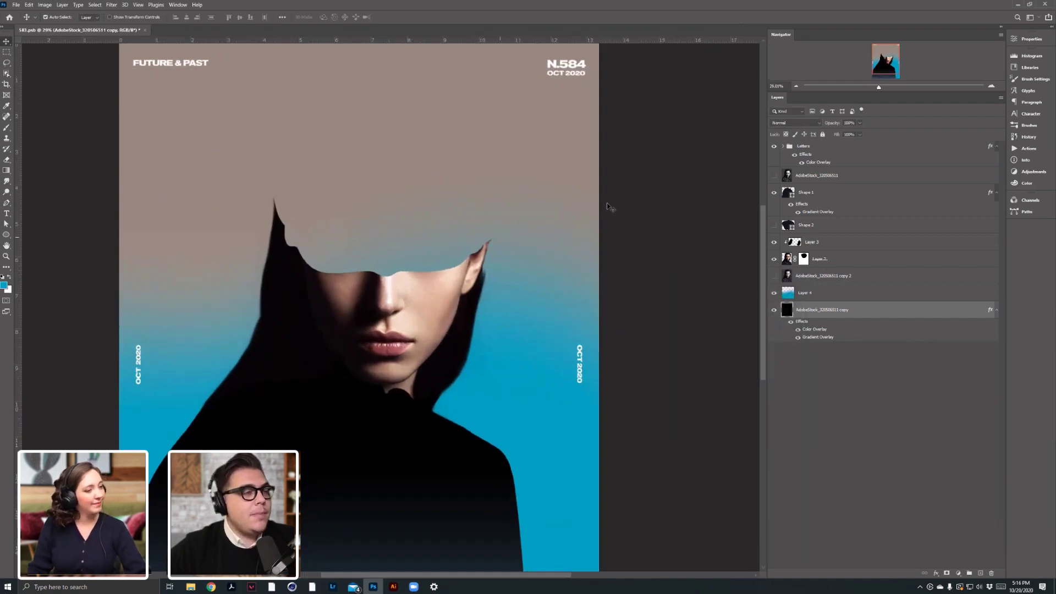
pyautogui.click(804, 259)
pyautogui.keyDown('shift'); pyautogui.click(804, 259); pyautogui.keyUp('shift')
pyautogui.keyDown('shift'); pyautogui.click(804, 259); pyautogui.keyUp('shift')
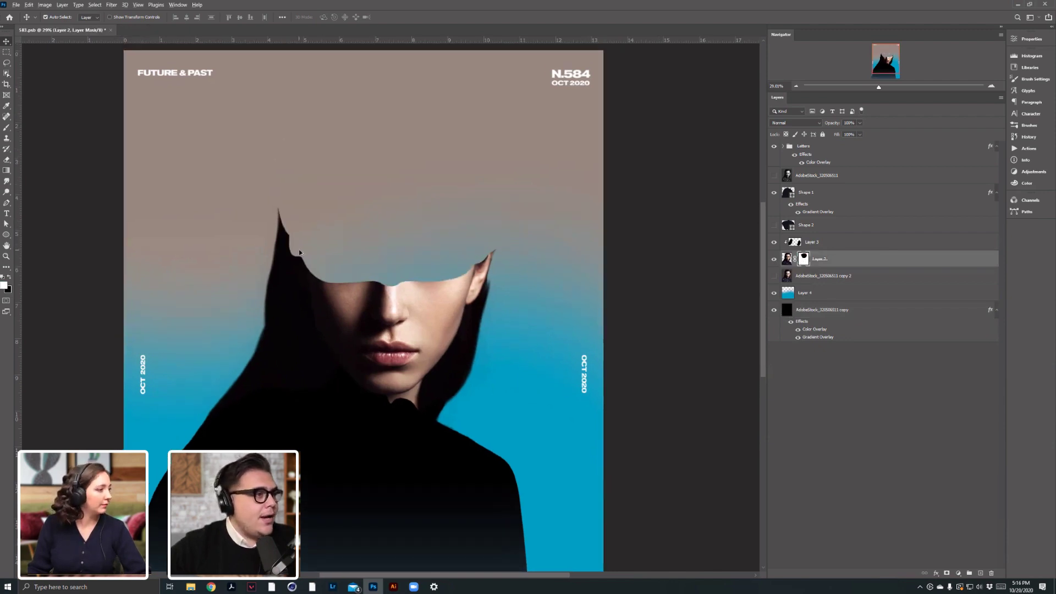
# Smudge the hair edge on the shadowed side of the face in Layer 2 into thin wisps above the shoulder.
pyautogui.scroll(2, 302, 280)
pyautogui.hscroll(2, 246, 298)
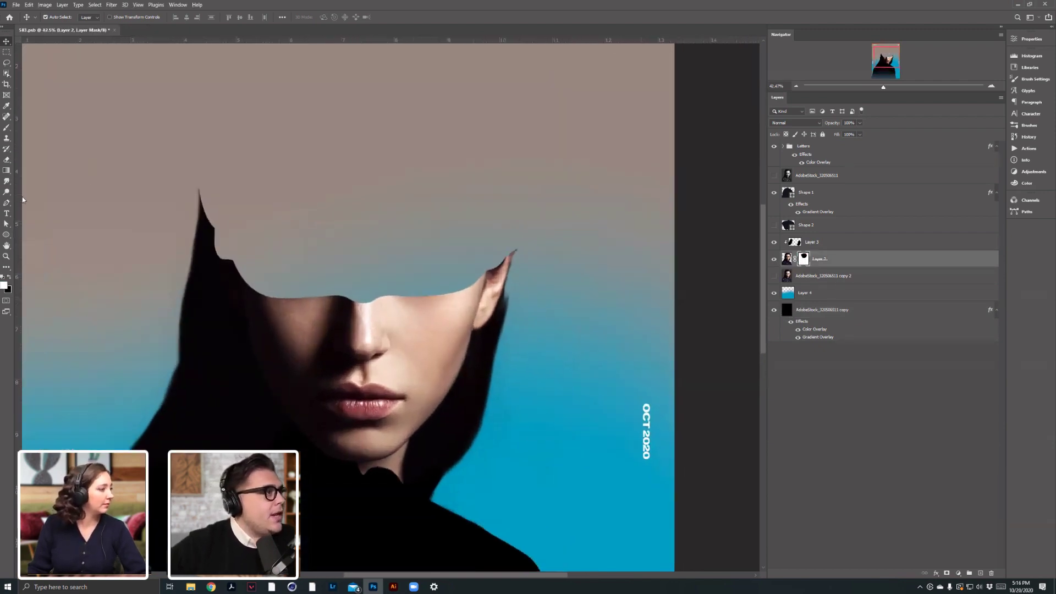
pyautogui.click(787, 259)
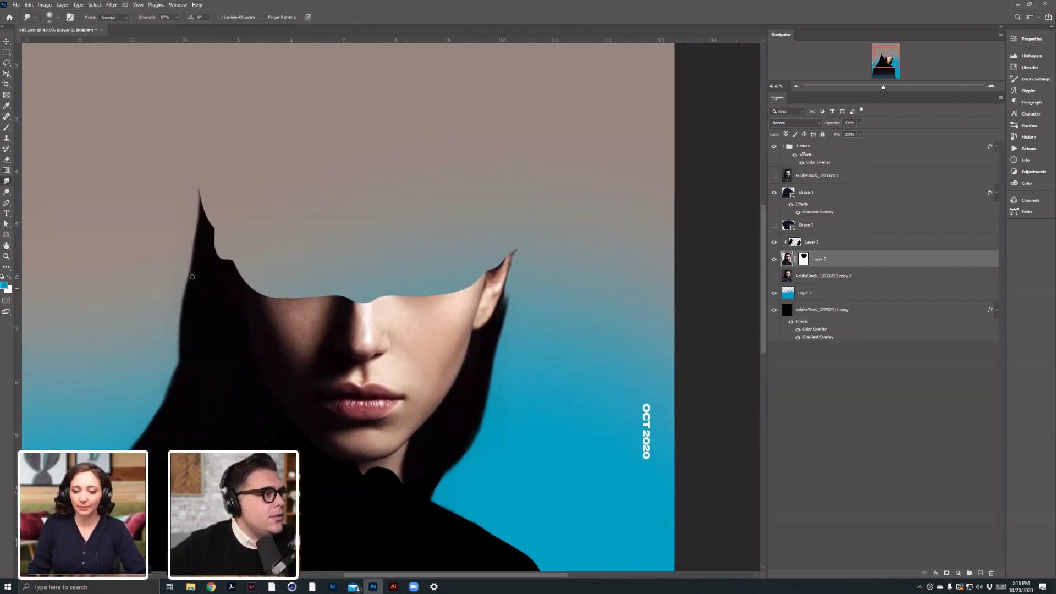
pyautogui.moveTo(168, 350); pyautogui.dragTo(181, 327)
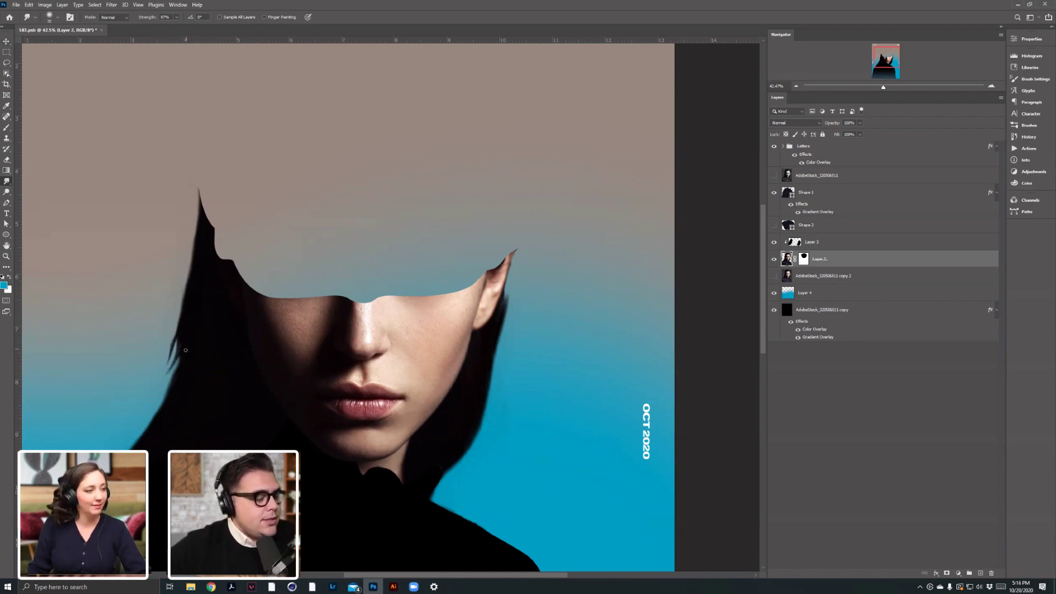
pyautogui.moveTo(197, 337); pyautogui.dragTo(380, 269)
pyautogui.moveTo(335, 342); pyautogui.dragTo(354, 317)
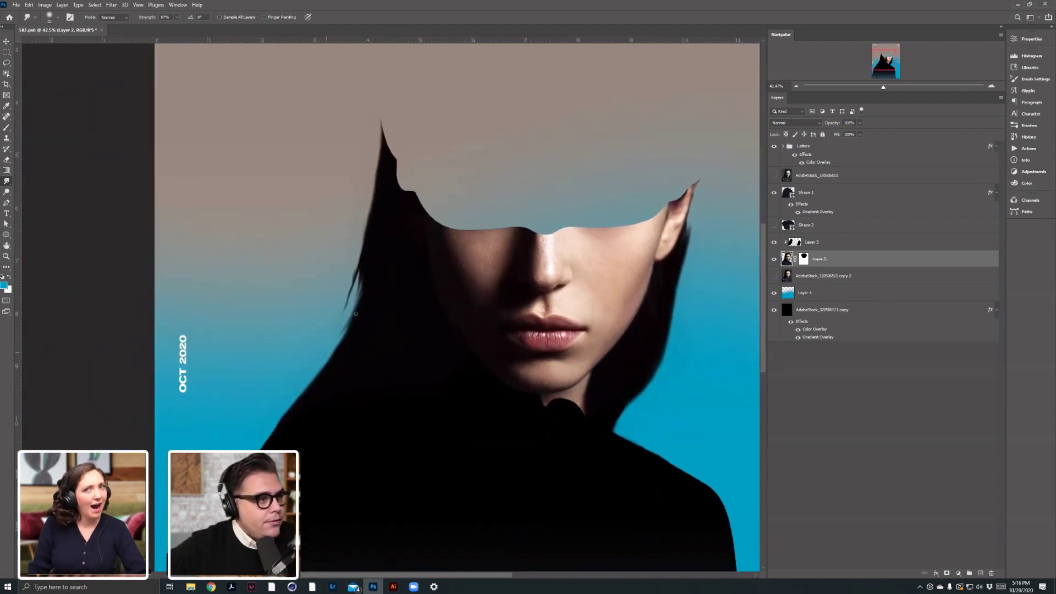
# Reduce the Smudge strength to 59% and refine the wisps along the shadowed side's outer hair edge.
pyautogui.click(176, 17)
pyautogui.moveTo(169, 28); pyautogui.dragTo(162, 26)
pyautogui.click(348, 327)
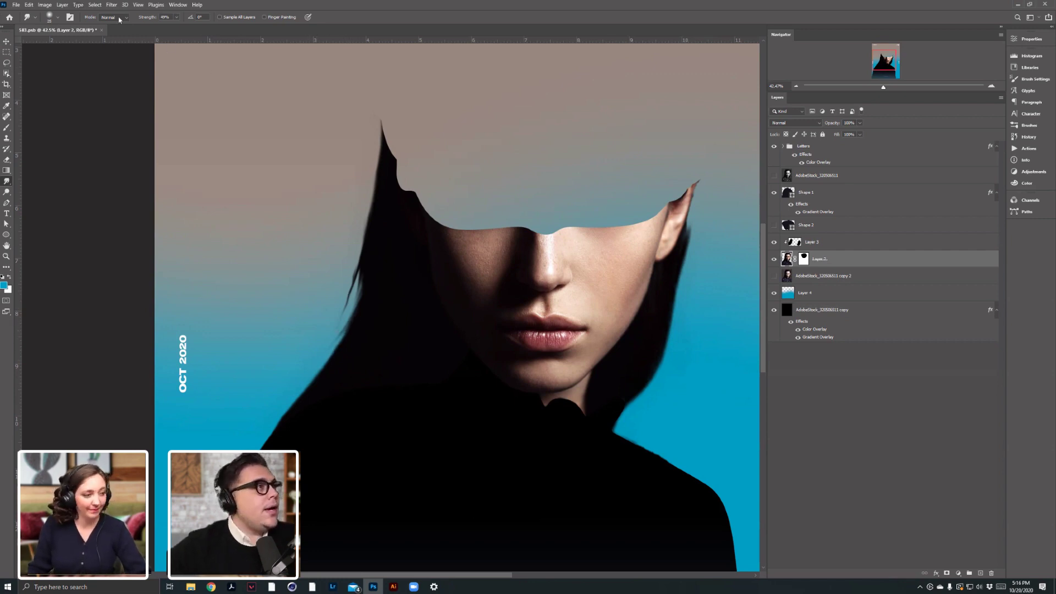
pyautogui.click(177, 17)
pyautogui.moveTo(178, 26); pyautogui.dragTo(182, 27)
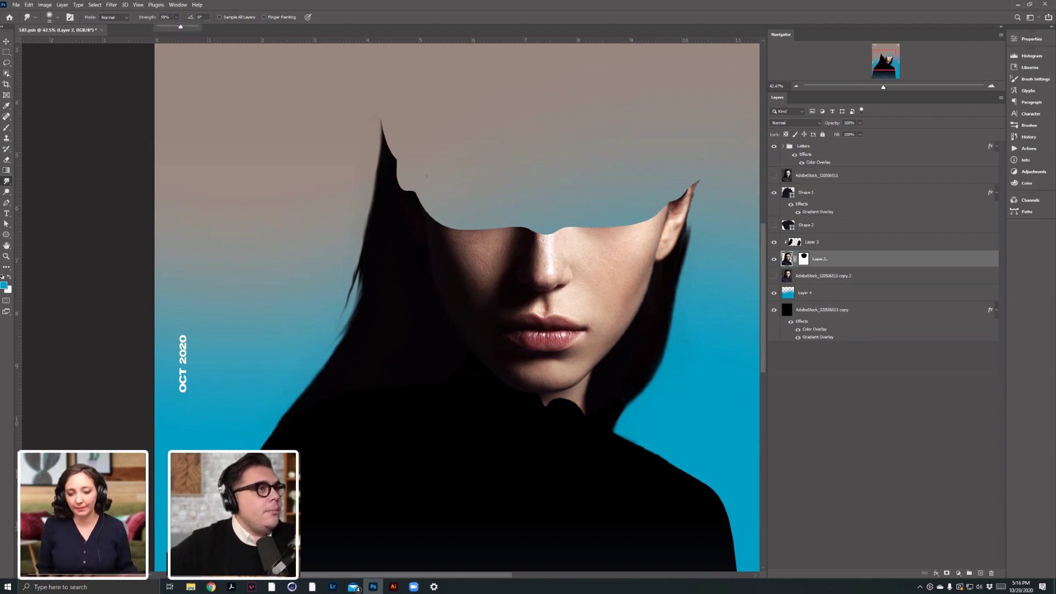
pyautogui.click(378, 161)
pyautogui.moveTo(377, 183); pyautogui.dragTo(368, 221)
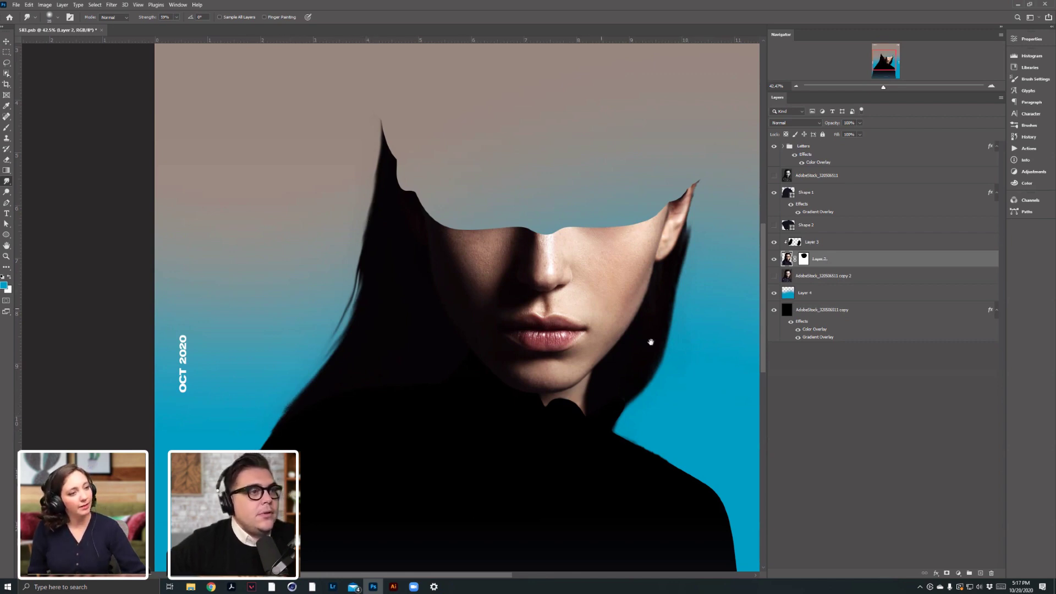
# Smudge the hair edge below the visible ear into soft strands, raising the strength to 67% and enlarging the brush.
pyautogui.moveTo(649, 339); pyautogui.dragTo(455, 293)
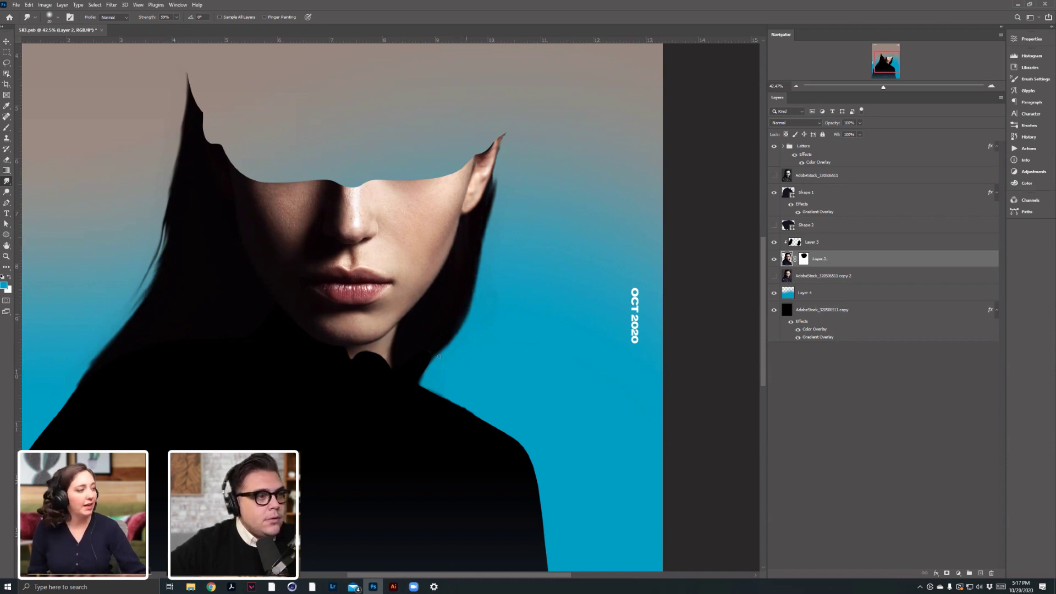
pyautogui.moveTo(459, 323); pyautogui.dragTo(470, 297)
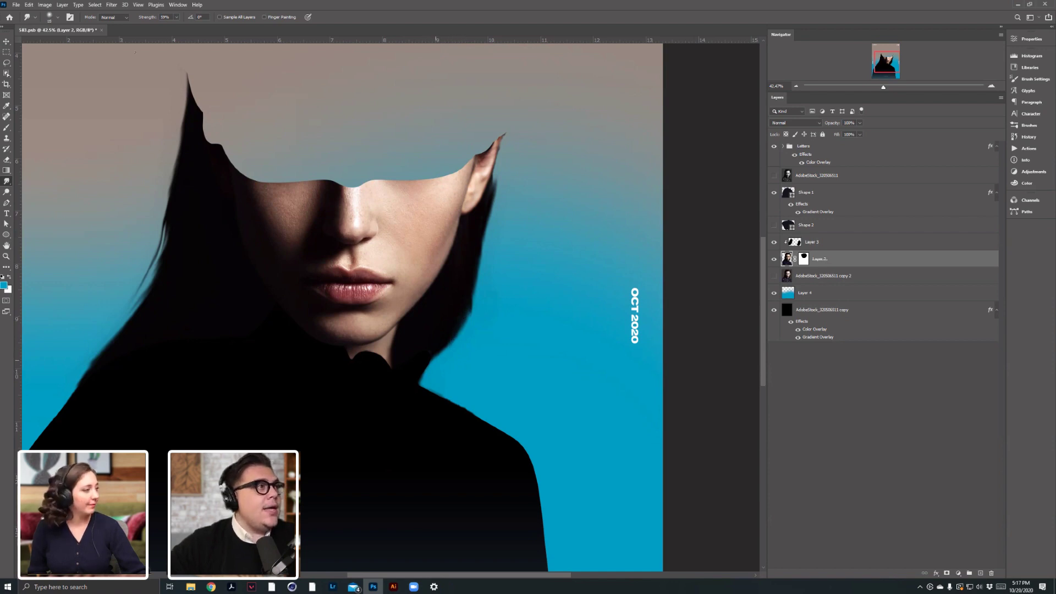
pyautogui.click(176, 18)
pyautogui.moveTo(176, 26); pyautogui.dragTo(180, 27)
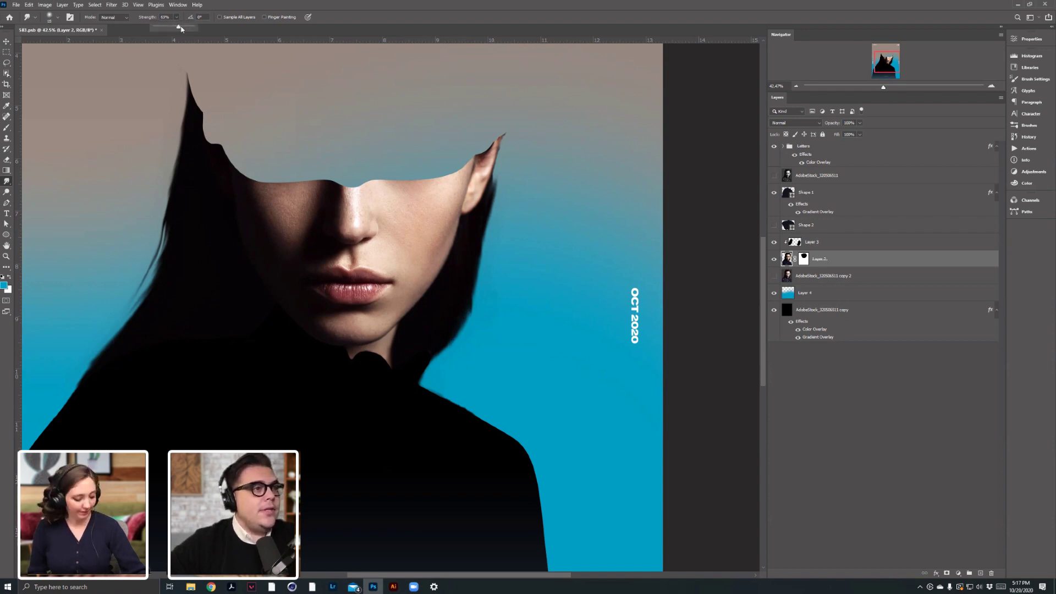
pyautogui.moveTo(473, 298); pyautogui.dragTo(457, 328)
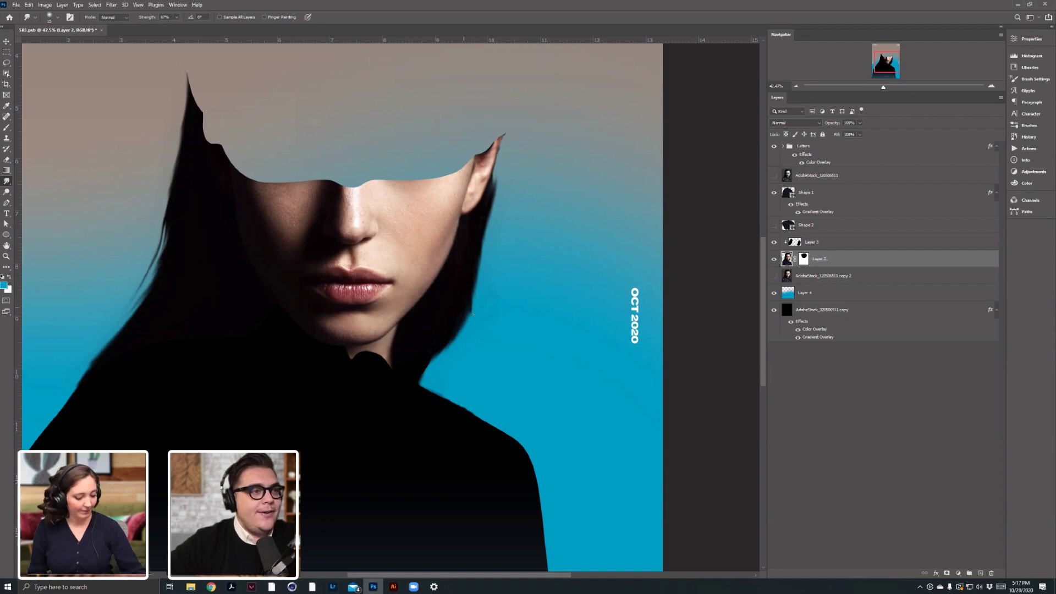
pyautogui.press(']')
pyautogui.moveTo(473, 296); pyautogui.dragTo(461, 331)
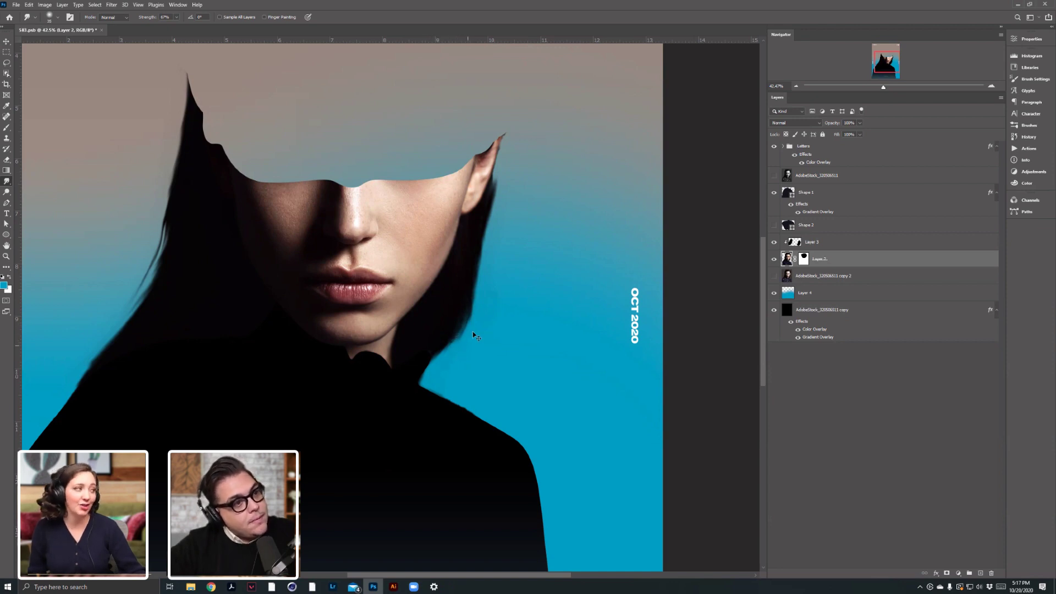
pyautogui.moveTo(476, 322); pyautogui.dragTo(451, 353)
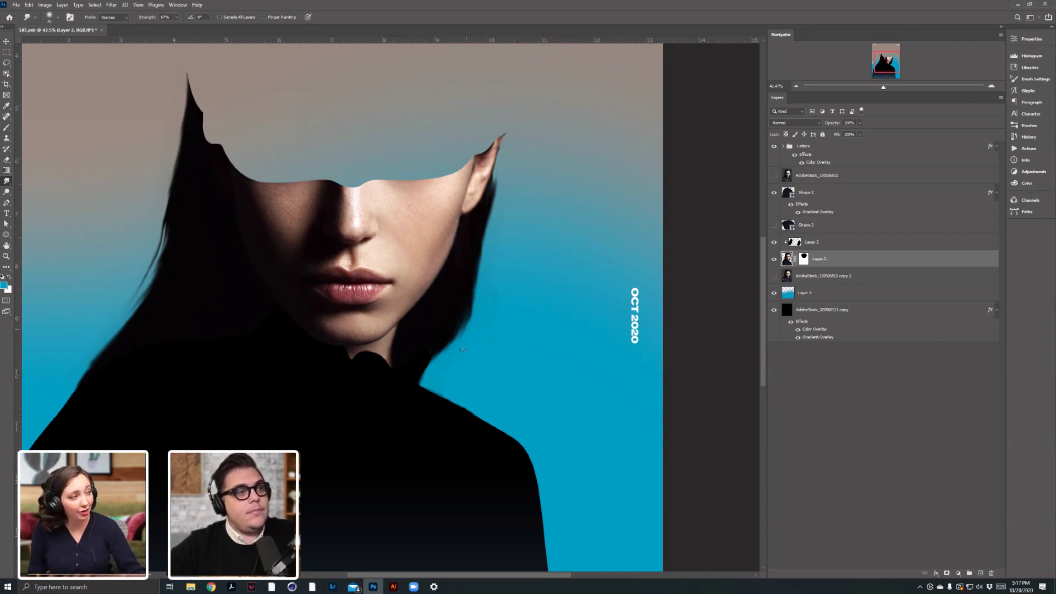
# Draw a closed rounded Pen shape directly beneath Layer 2 that fills the cut-away part of the head down behind the nose bridge.
pyautogui.scroll(1, 437, 338)
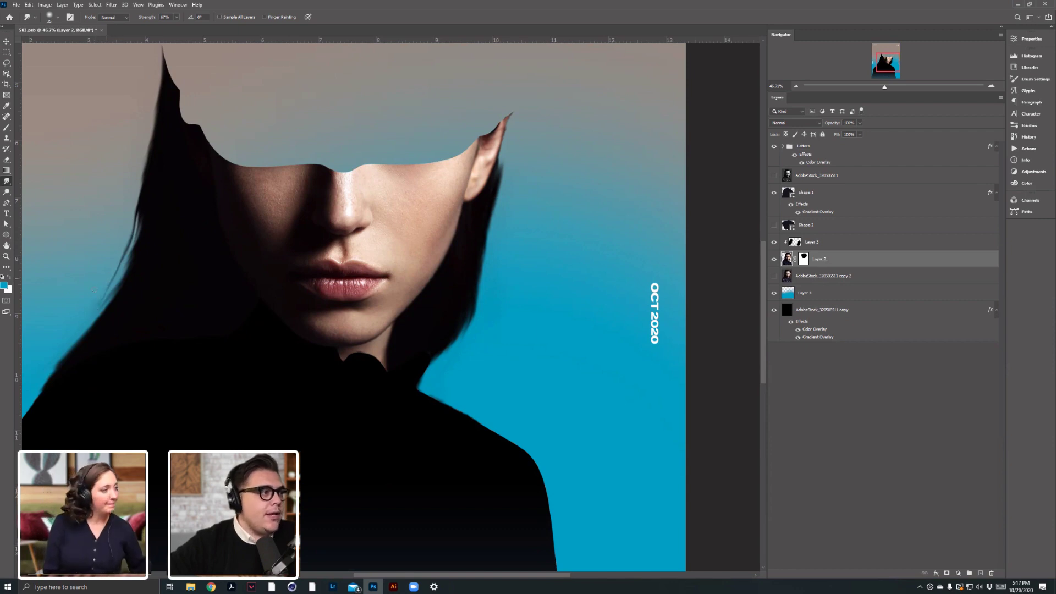
pyautogui.moveTo(215, 271); pyautogui.dragTo(261, 391)
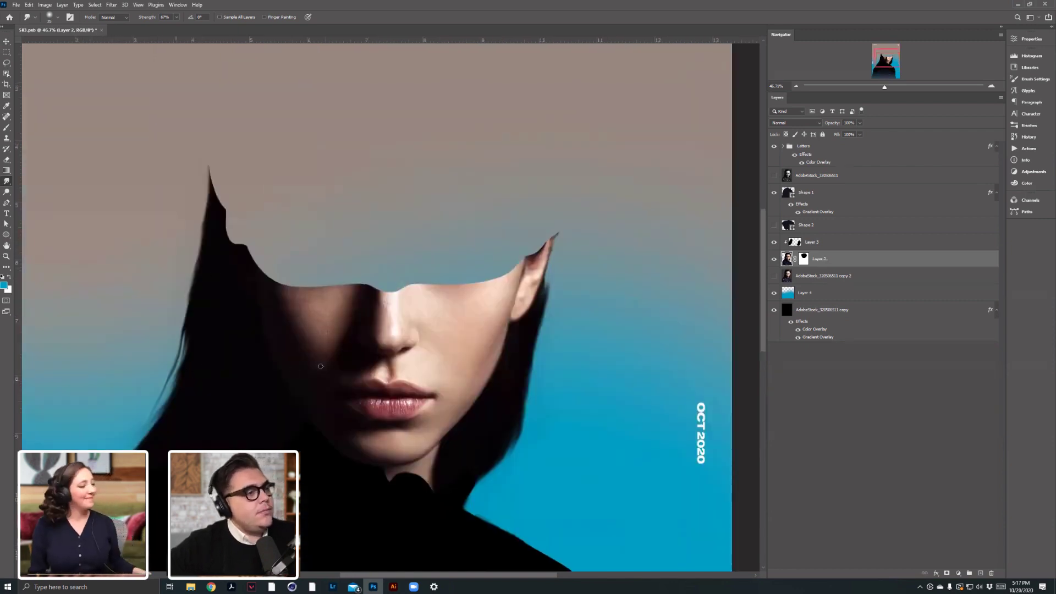
pyautogui.scroll(-2, 331, 366)
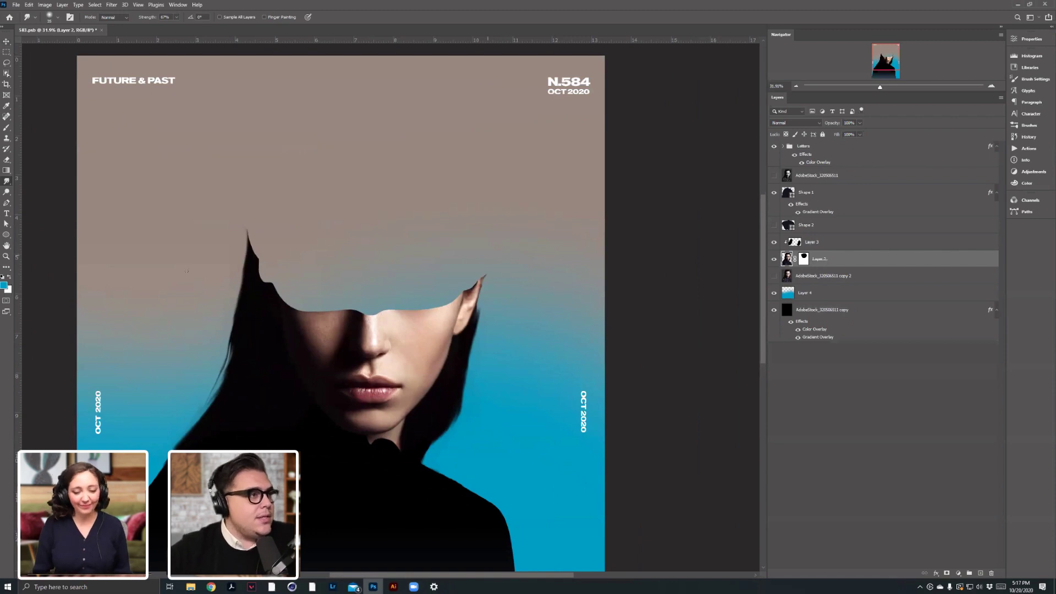
pyautogui.click(7, 203)
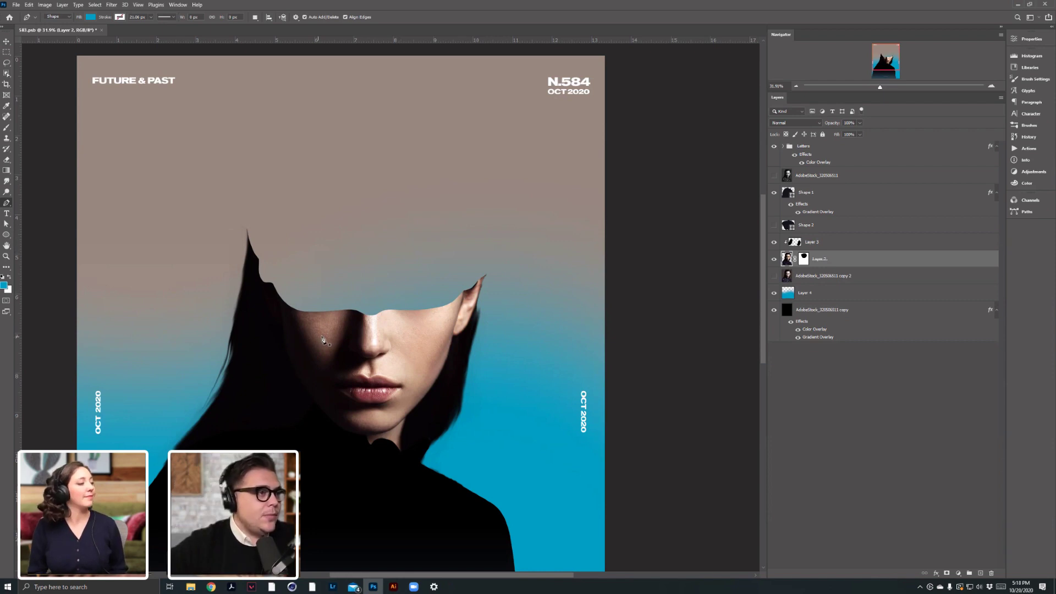
pyautogui.click(806, 278)
pyautogui.moveTo(321, 334); pyautogui.dragTo(300, 322)
pyautogui.moveTo(269, 274); pyautogui.dragTo(275, 247)
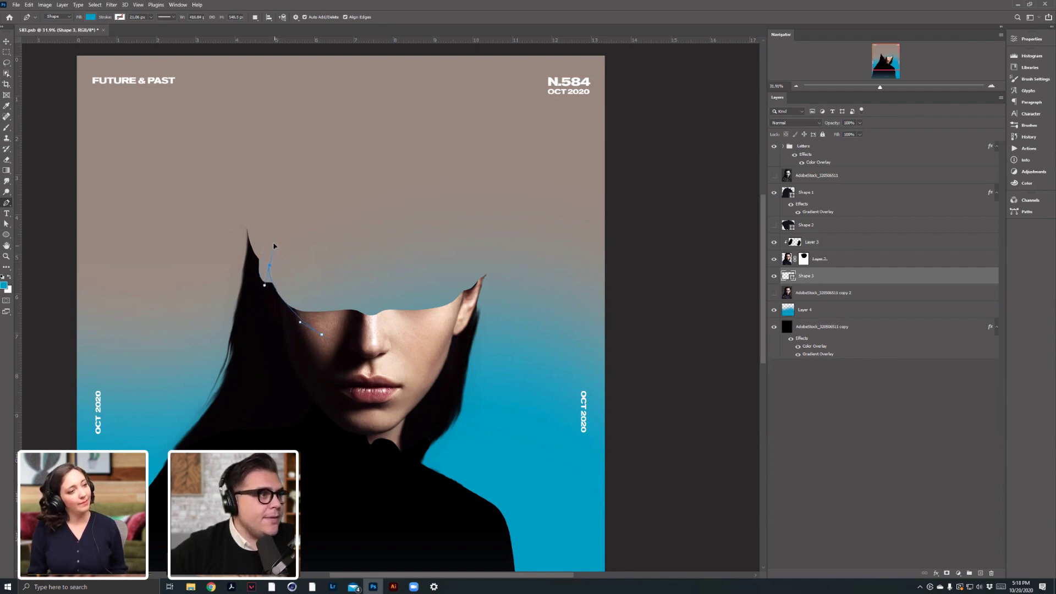
pyautogui.moveTo(369, 206); pyautogui.dragTo(466, 198)
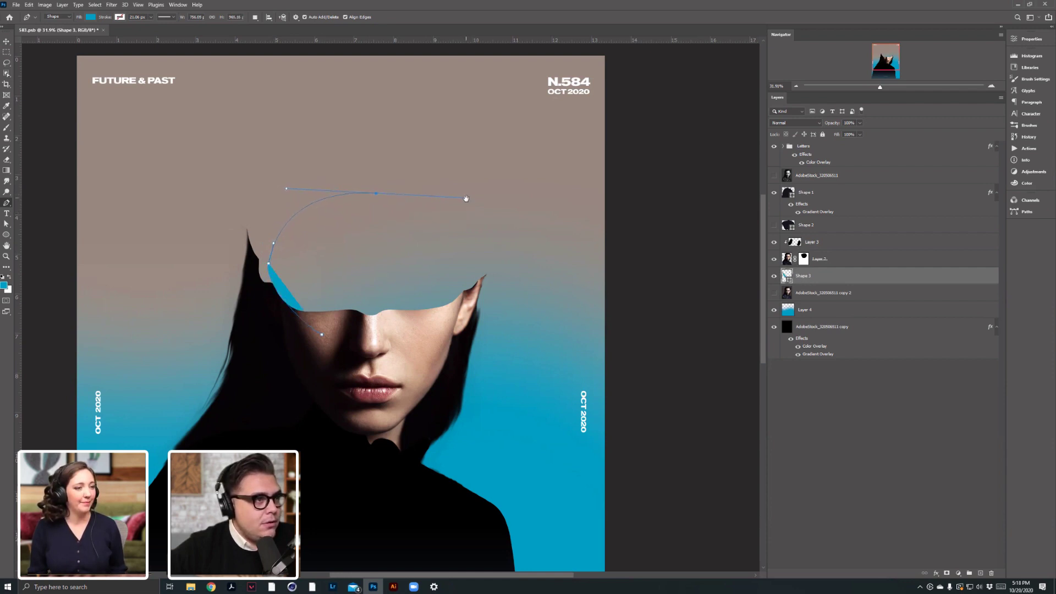
pyautogui.moveTo(460, 293); pyautogui.dragTo(431, 329)
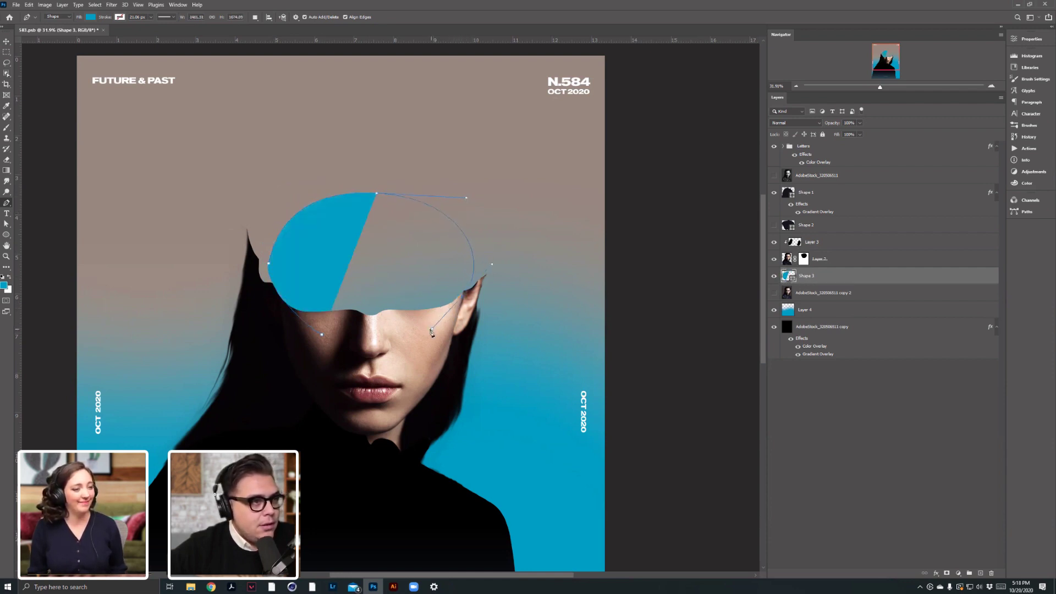
pyautogui.click(400, 330)
pyautogui.click(360, 332)
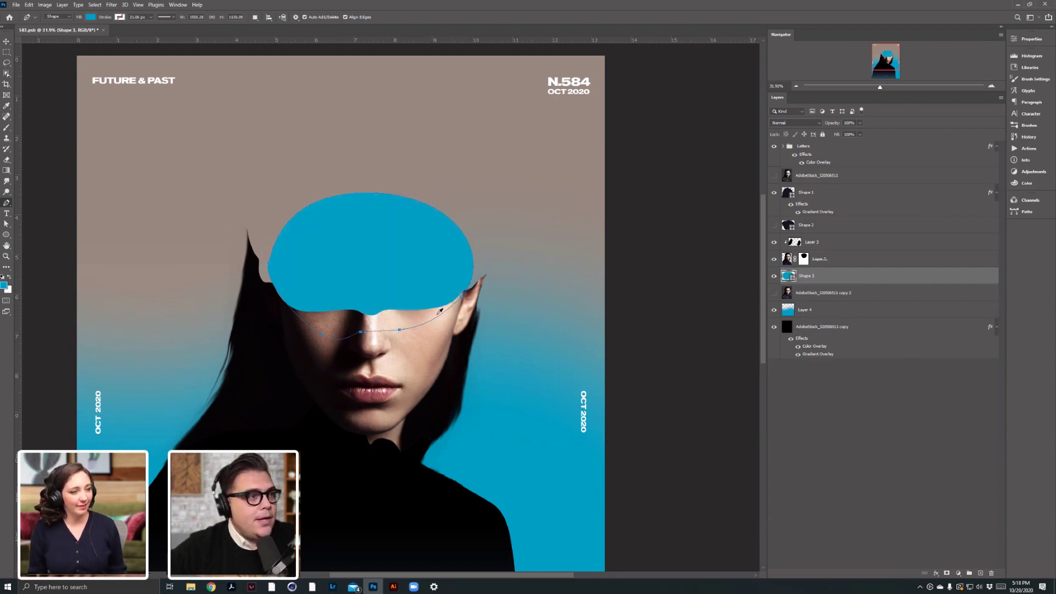
# Recolour the new head shape with a light peach skin tone sampled from the lit side of the face.
pyautogui.doubleClick(787, 276)
pyautogui.click(407, 318)
pyautogui.click(393, 315)
pyautogui.click(401, 317)
pyautogui.moveTo(401, 317); pyautogui.dragTo(408, 315)
pyautogui.click(797, 269)
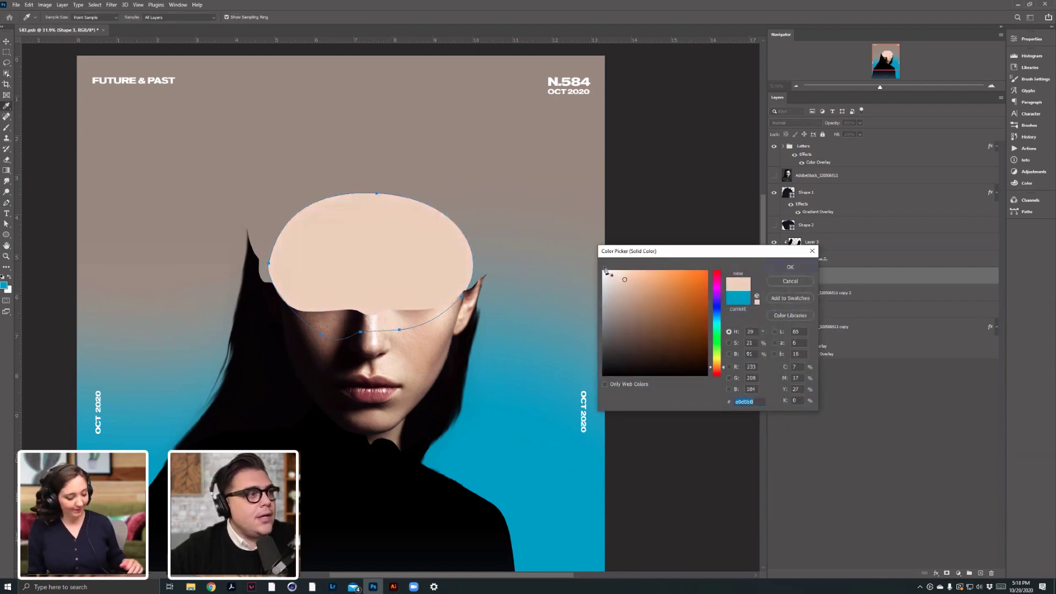
pyautogui.press('Return')
pyautogui.click(7, 43)
# Draw a second, wider closed Pen shape behind the face, spanning from the hair tip over the head to the ear tip.
pyautogui.click(7, 203)
pyautogui.moveTo(282, 317); pyautogui.dragTo(295, 325)
pyautogui.moveTo(255, 267); pyautogui.dragTo(252, 255)
pyautogui.moveTo(259, 218); pyautogui.dragTo(290, 201)
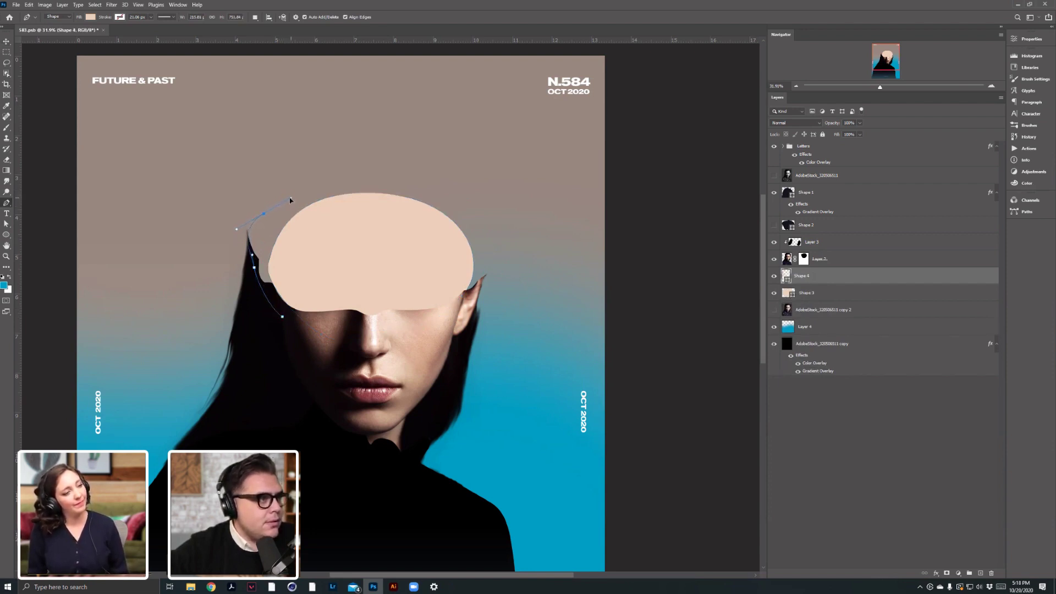
pyautogui.moveTo(289, 200); pyautogui.dragTo(290, 200)
pyautogui.moveTo(427, 201); pyautogui.dragTo(485, 247)
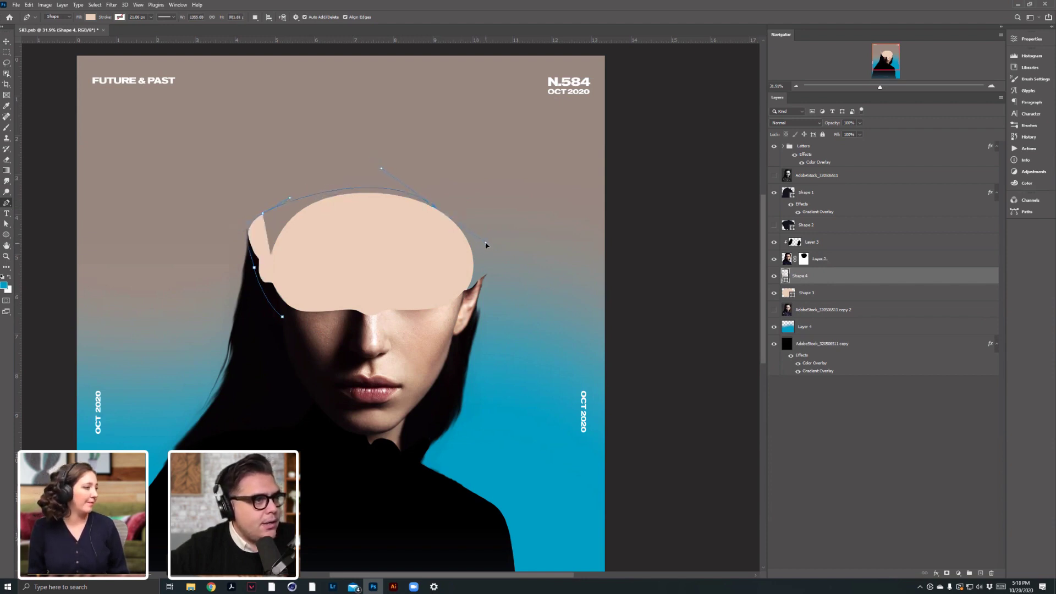
pyautogui.moveTo(473, 289)
pyautogui.mouseDown()
pyautogui.moveTo(442, 317)
pyautogui.moveTo(438, 297)
pyautogui.moveTo(428, 303)
pyautogui.moveTo(464, 300)
pyautogui.mouseUp()
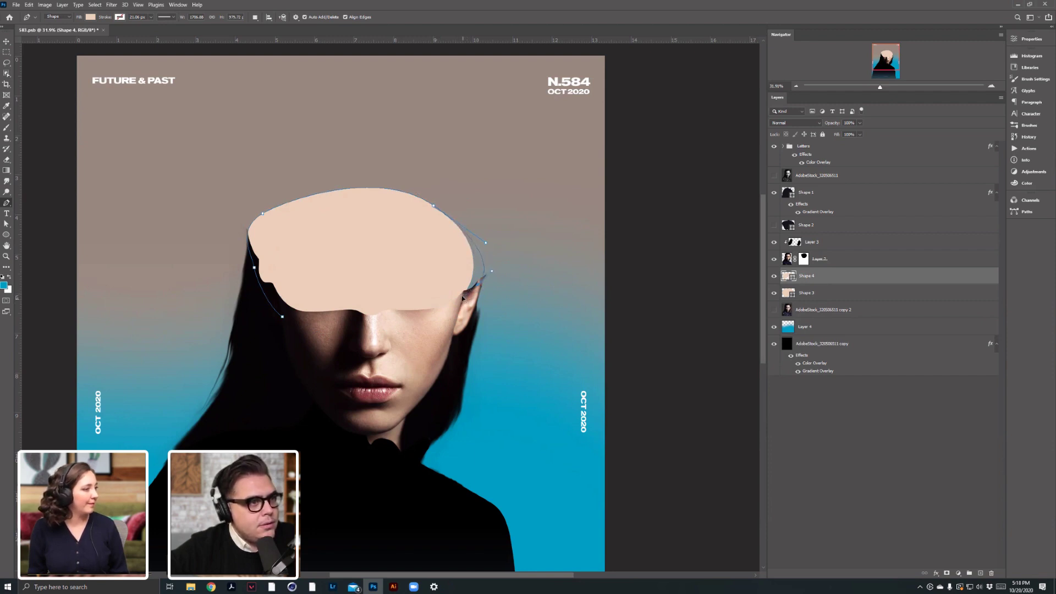
pyautogui.moveTo(466, 295); pyautogui.dragTo(468, 295)
pyautogui.click(459, 306)
pyautogui.click(434, 315)
pyautogui.moveTo(412, 314); pyautogui.dragTo(404, 313)
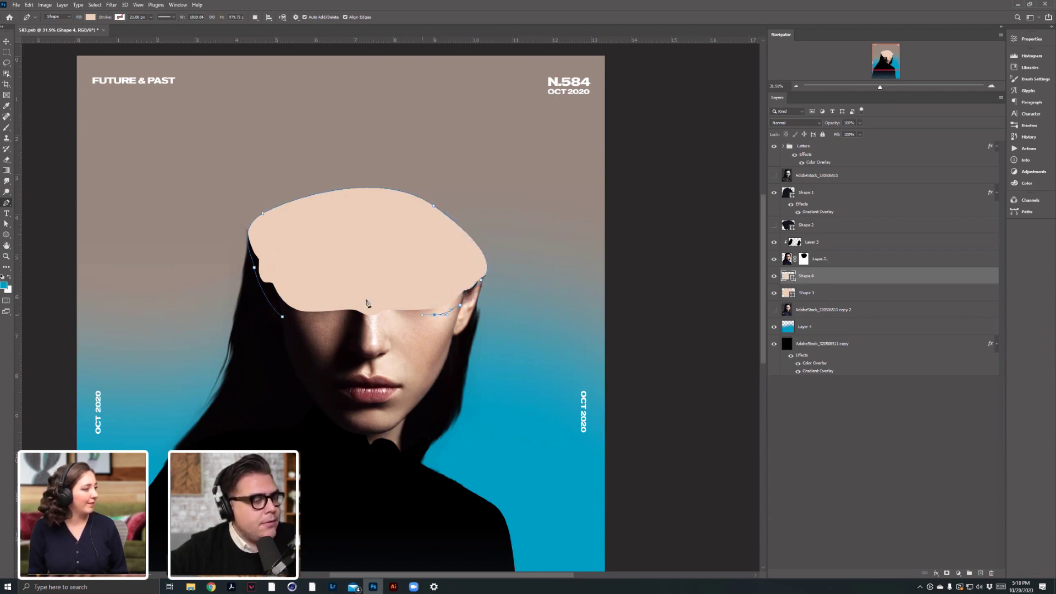
pyautogui.click(282, 317)
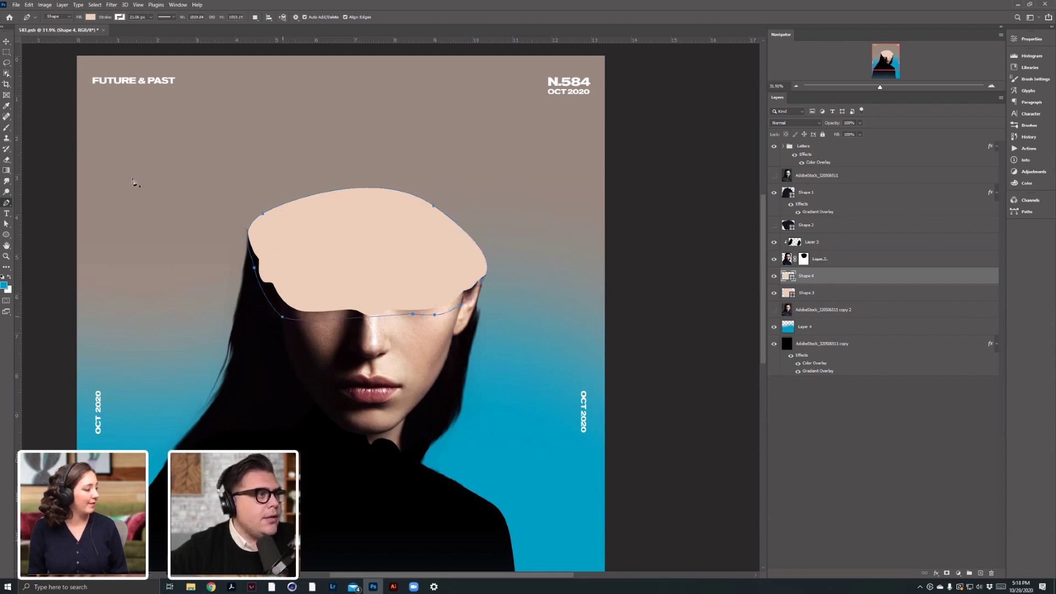
pyautogui.click(7, 42)
pyautogui.click(255, 295)
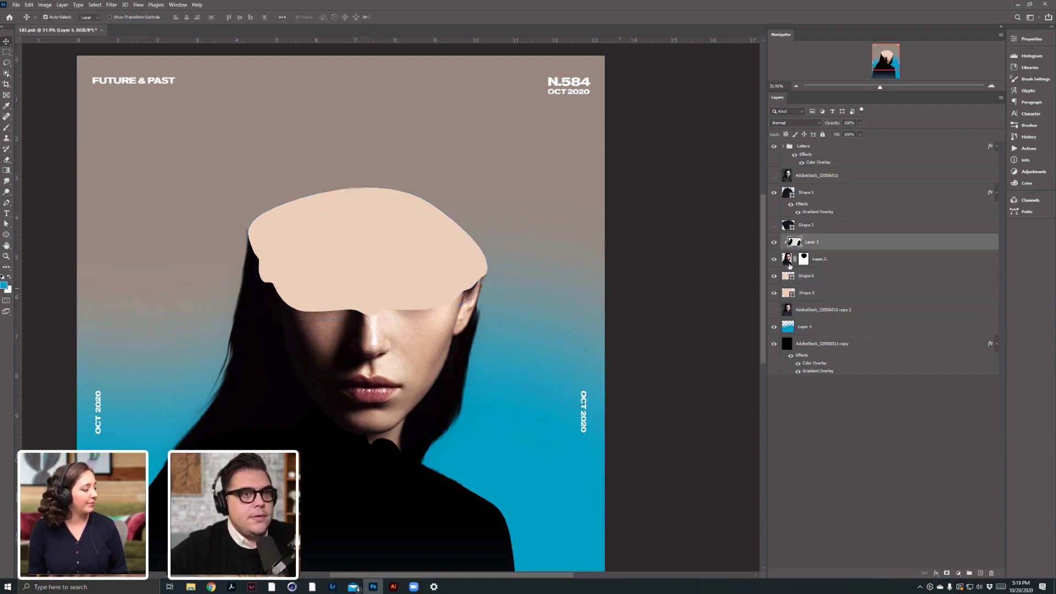
pyautogui.click(790, 261)
pyautogui.press('e')
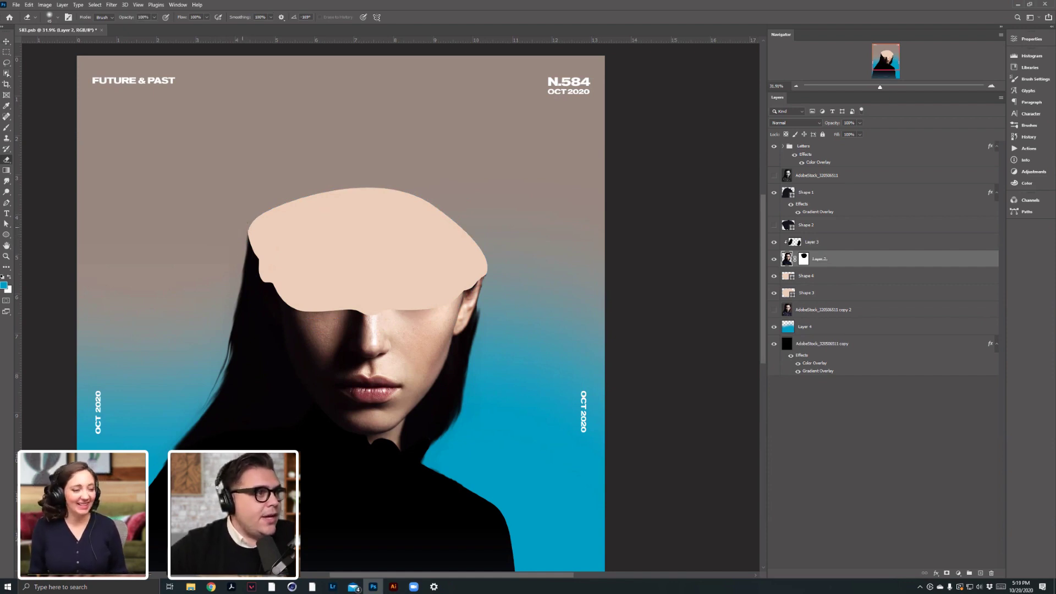
pyautogui.scroll(3, 237, 241)
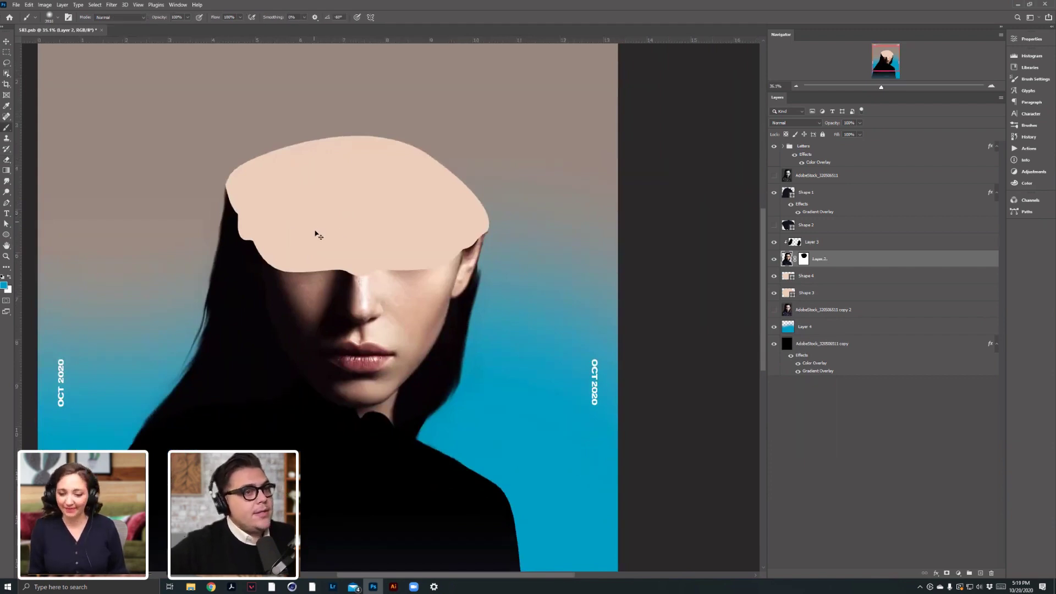
# Merge the two peach head shapes, Shape 3 and Shape 4, into one shape layer.
pyautogui.press('v')
pyautogui.click(813, 277)
pyautogui.keyDown('shift'); pyautogui.click(817, 295); pyautogui.keyUp('shift')
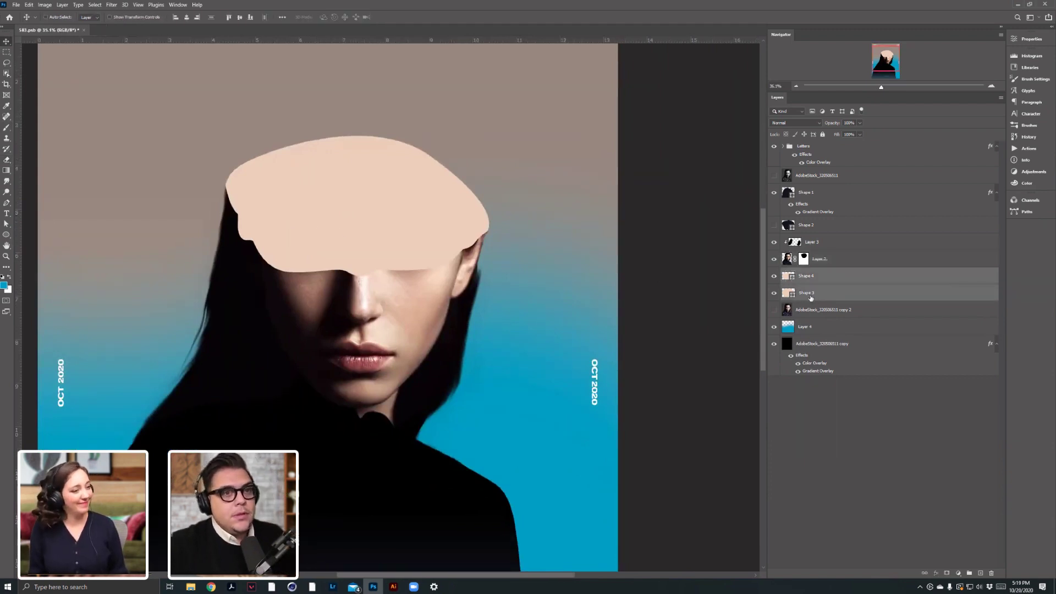
pyautogui.hotkey('ctrl', 'e')
# Recolour the merged head shape with the brown skin tone a17967 sampled from the shaded part of the face.
pyautogui.doubleClick(793, 279)
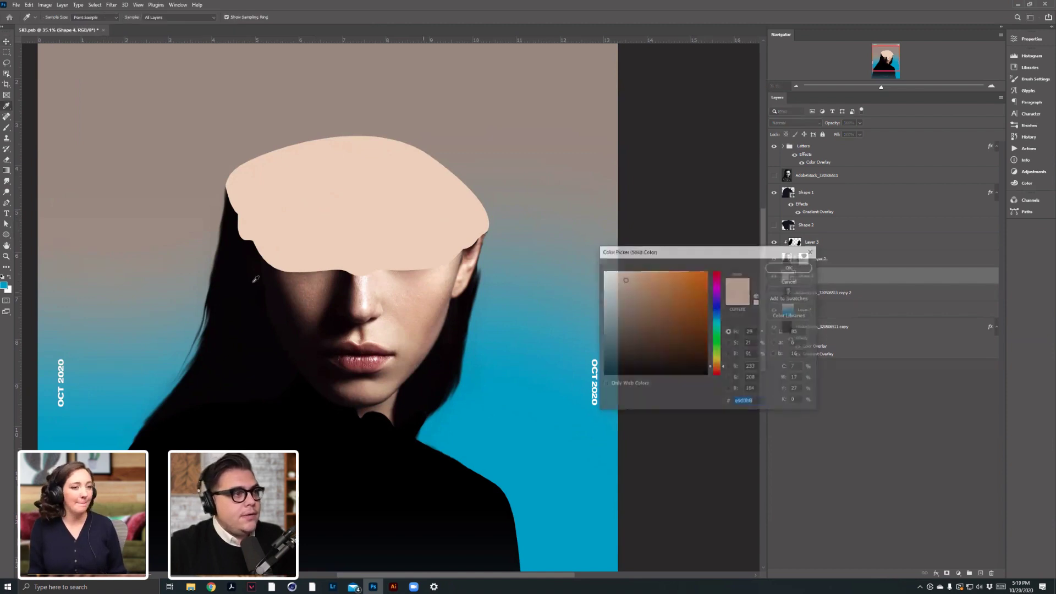
pyautogui.click(317, 271)
pyautogui.moveTo(316, 273); pyautogui.dragTo(321, 288)
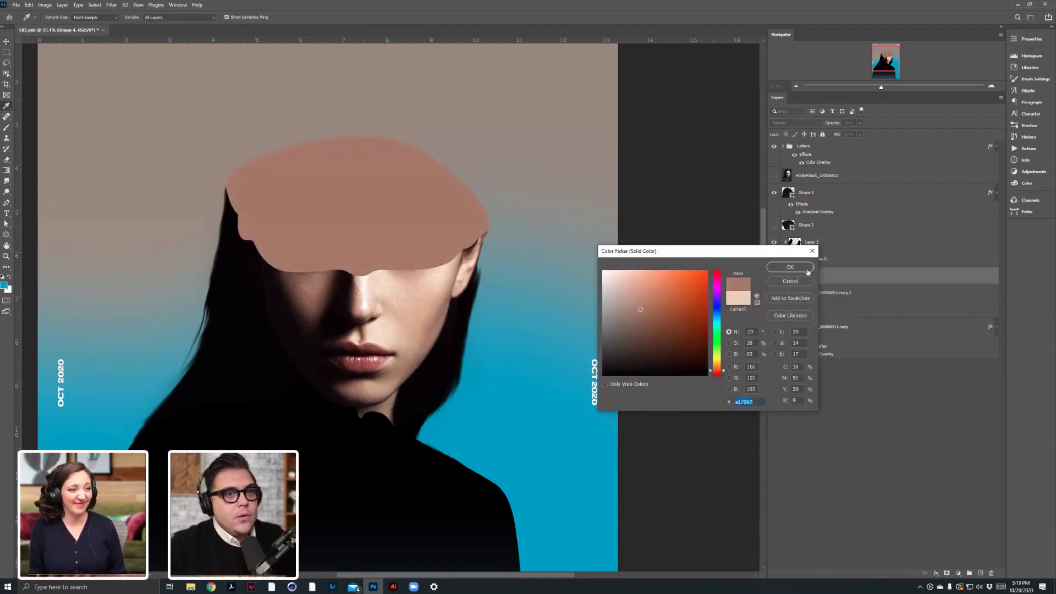
pyautogui.click(790, 267)
# Add a new empty layer directly above the brown head shape and clip it to the shape.
pyautogui.click(780, 264)
pyautogui.scroll(5, 373, 272)
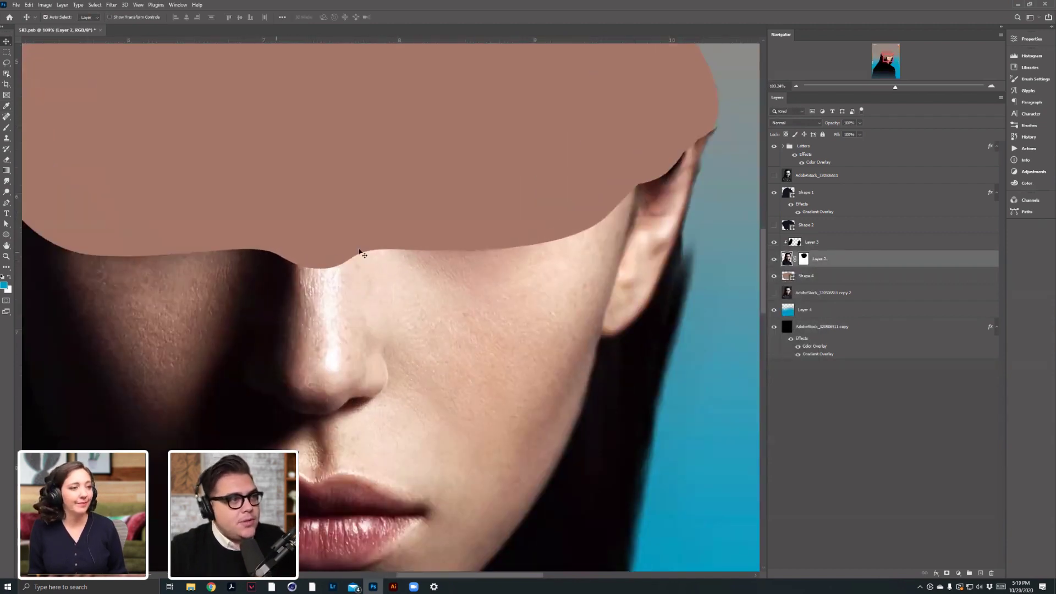
pyautogui.scroll(-3, 665, 257)
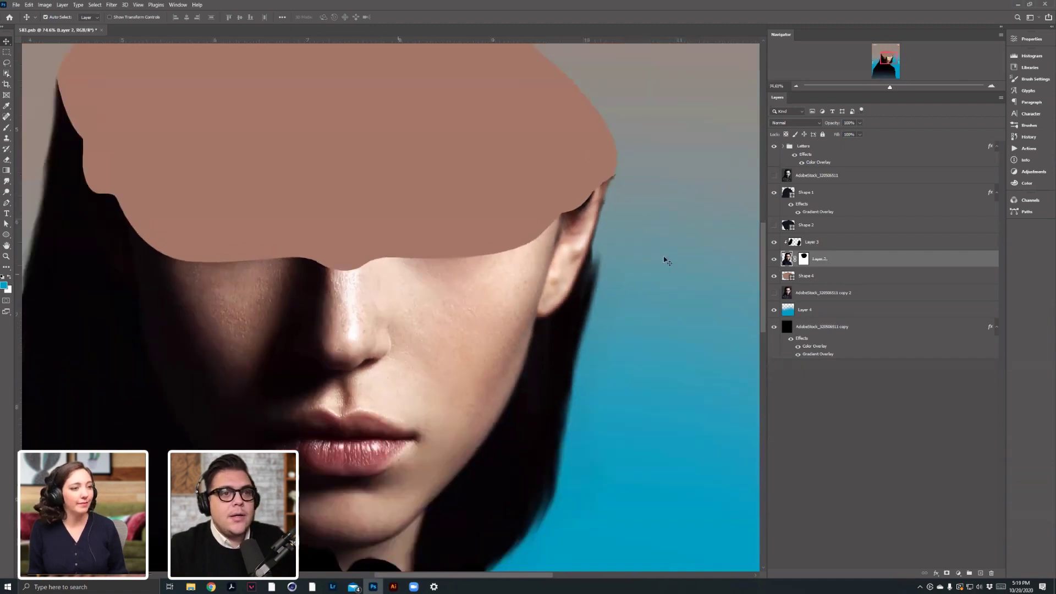
pyautogui.click(829, 285)
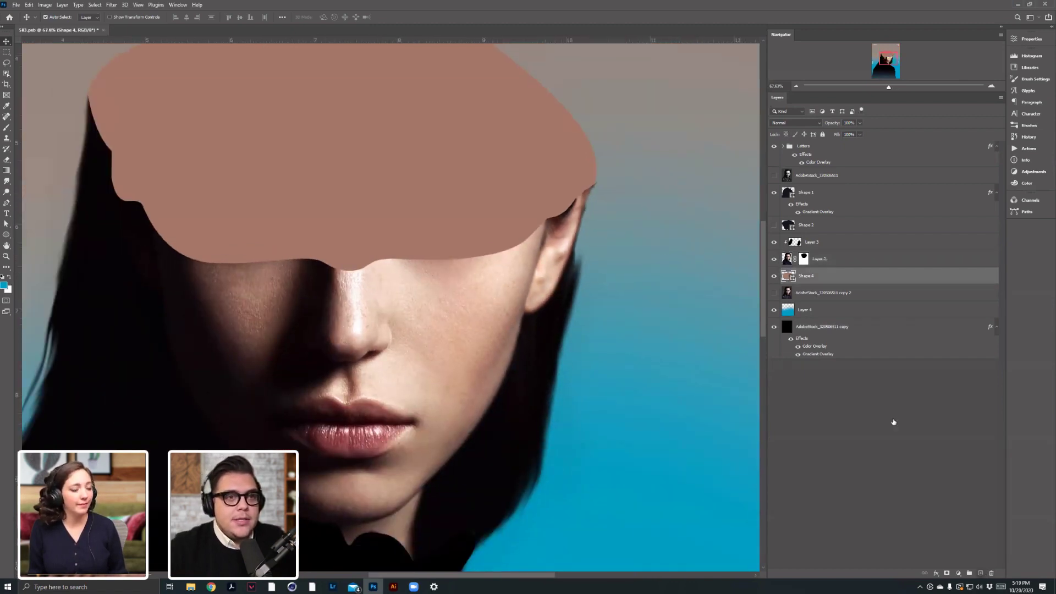
pyautogui.click(980, 574)
pyautogui.keyDown('alt'); pyautogui.click(824, 284); pyautogui.keyUp('alt')
# Paint a soft light-peach highlight, sampled from the lit cheek, over the ear side of the head shape with a large brush.
pyautogui.press('b')
pyautogui.keyDown('alt'); pyautogui.click(493, 257); pyautogui.keyUp('alt')
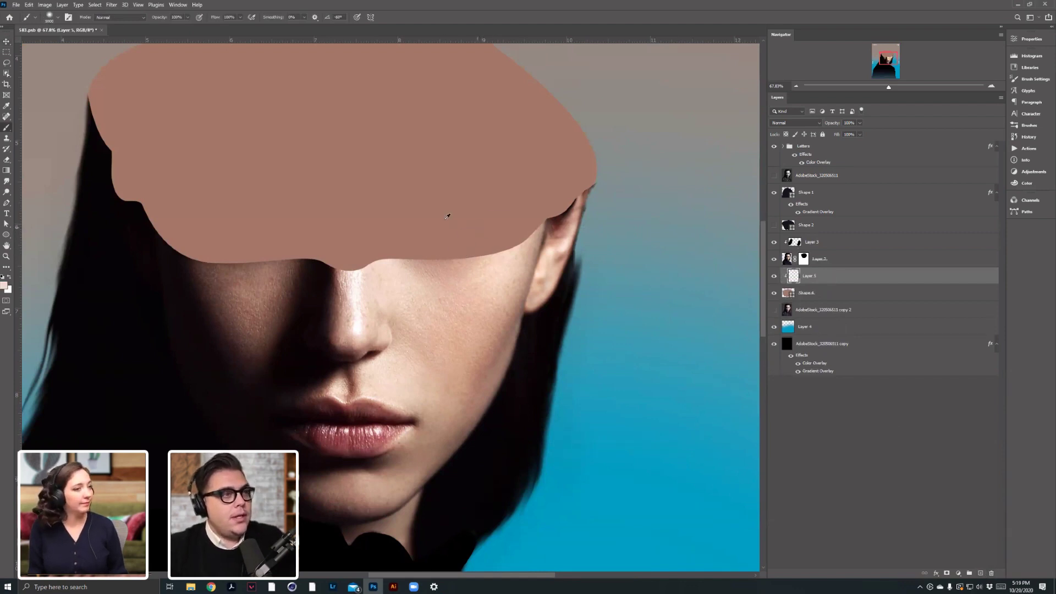
pyautogui.scroll(-2, 448, 216)
pyautogui.moveTo(476, 217)
pyautogui.mouseDown()
pyautogui.moveTo(144, 259)
pyautogui.moveTo(104, 251)
pyautogui.moveTo(163, 241)
pyautogui.mouseUp()
pyautogui.moveTo(560, 258); pyautogui.dragTo(506, 300)
pyautogui.click(600, 103)
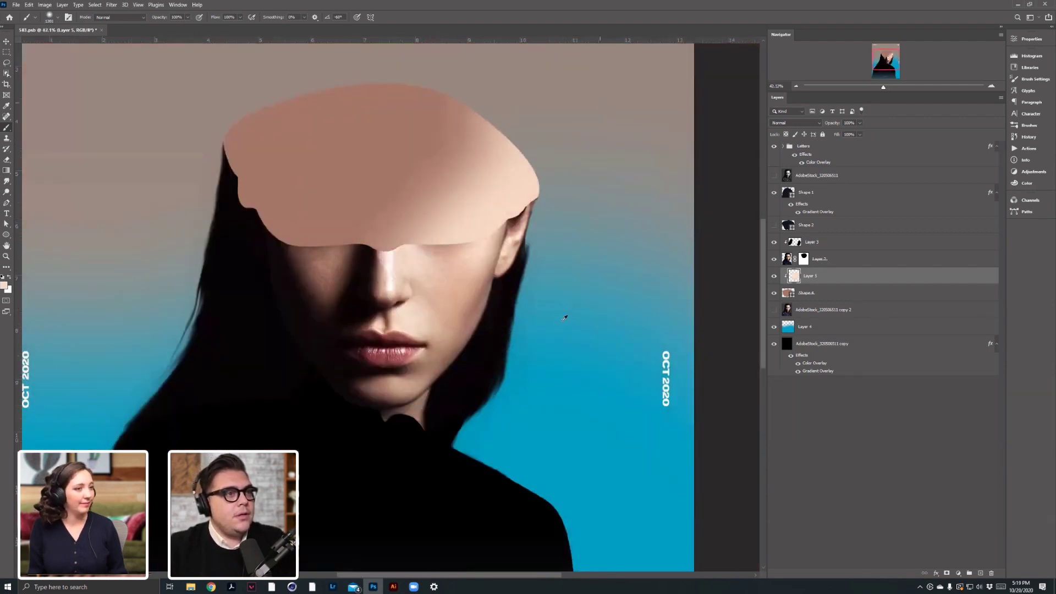
pyautogui.scroll(-2, 564, 318)
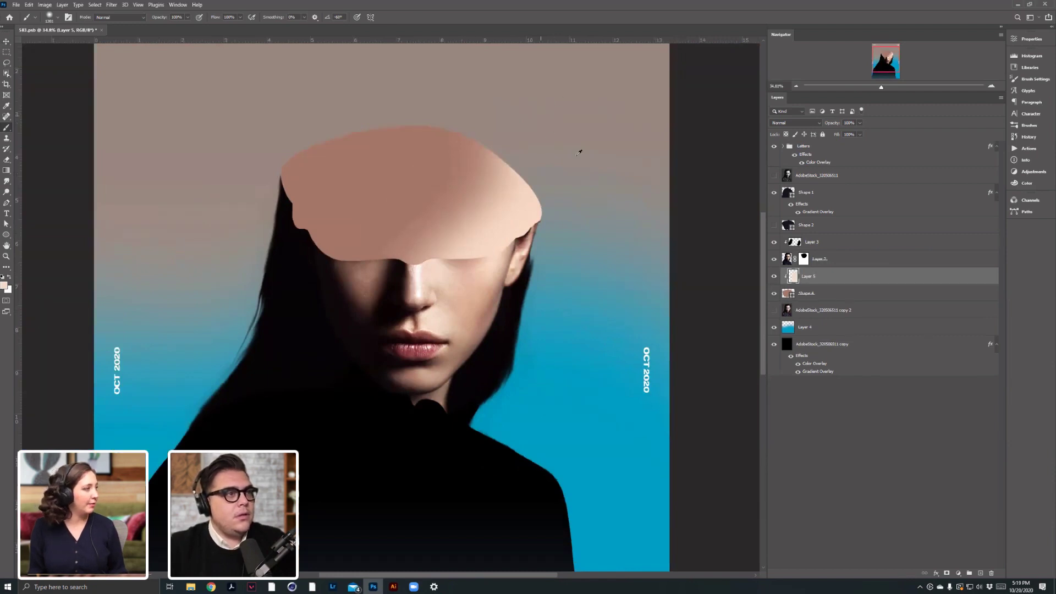
# Paint soft dark shading, sampled from the shadowed hair, onto the shadowed side of the head shape.
pyautogui.keyDown('alt'); pyautogui.click(327, 263); pyautogui.keyUp('alt')
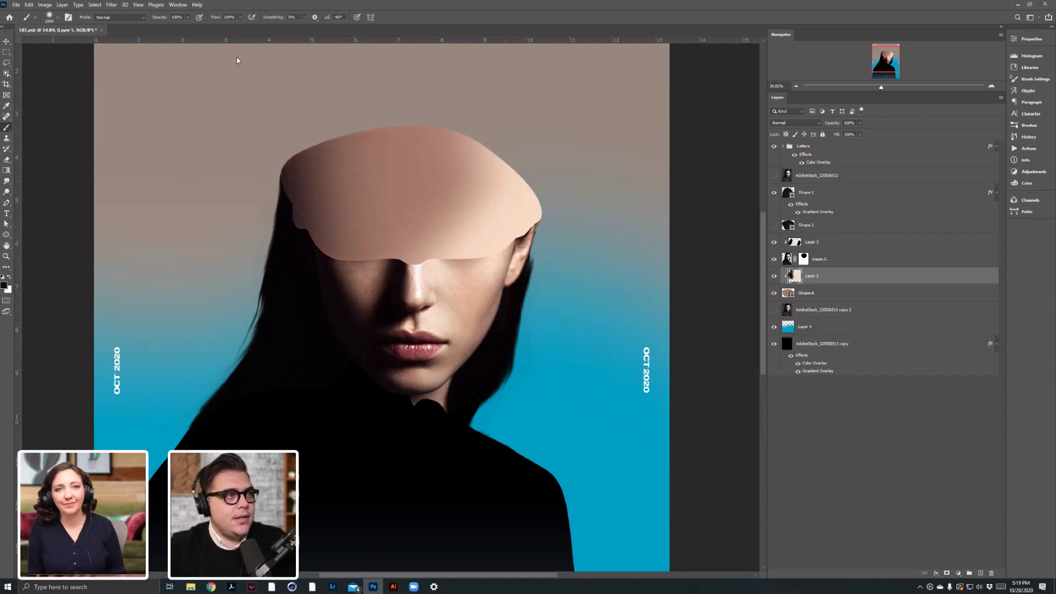
pyautogui.scroll(-4, 245, 299)
pyautogui.click(329, 337)
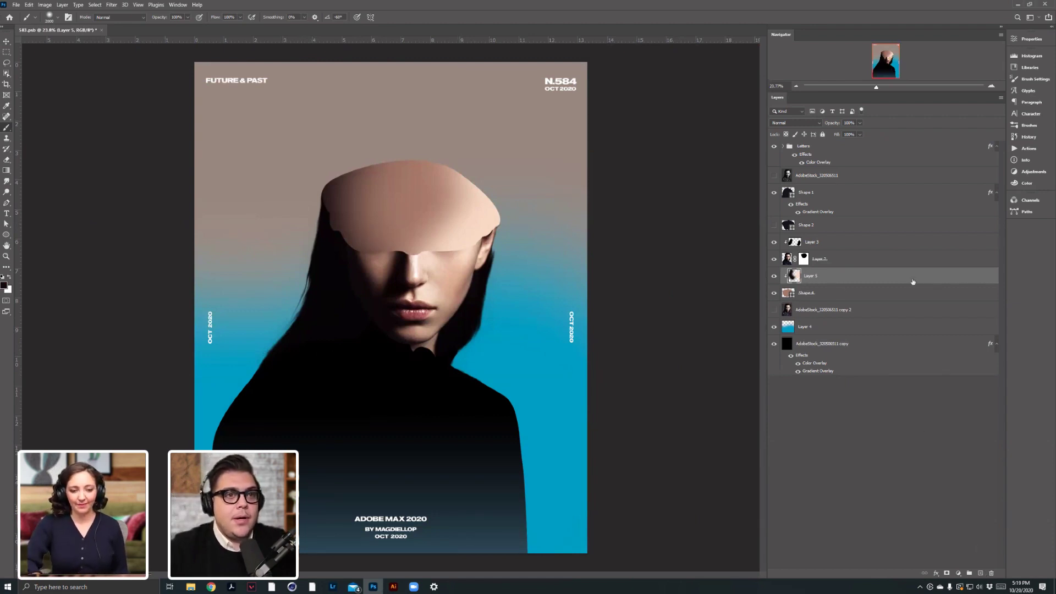
# Add a new empty layer above Layer 2 and clip it to the portrait.
pyautogui.hotkey('ctrl', 'shift', 'alt', 'n')
pyautogui.moveTo(851, 255); pyautogui.dragTo(847, 252)
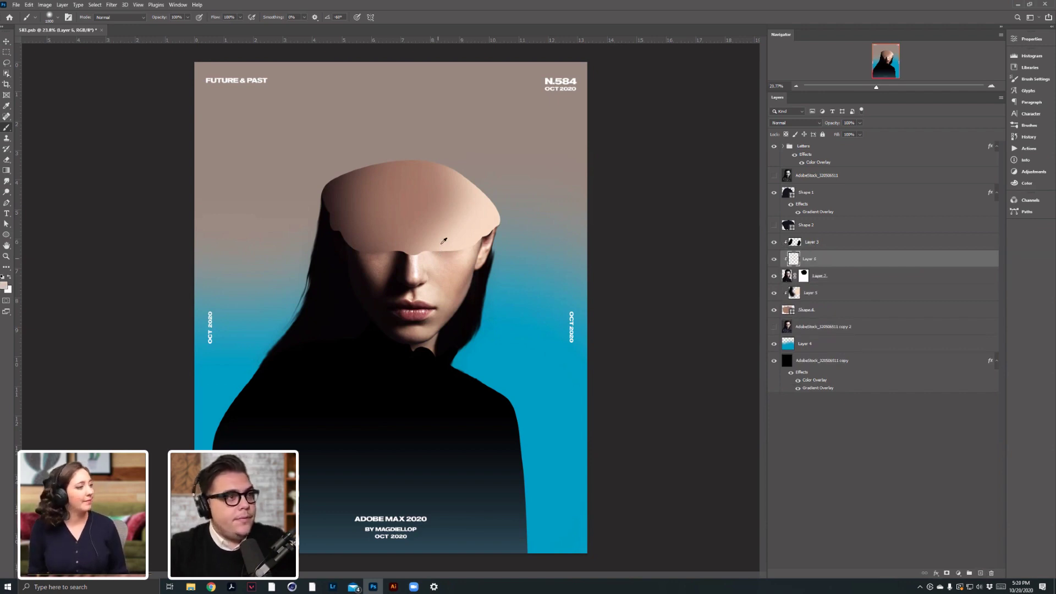
# Shrink the soft brush and paint a light peach glow along the lit cut edge of the face, redoing the first stroke.
pyautogui.press('[')
pyautogui.press('[')
pyautogui.press('[')
pyautogui.press('[')
pyautogui.press('[')
pyautogui.press('[')
pyautogui.press('[')
pyautogui.press('[')
pyautogui.press('[')
pyautogui.press('[')
pyautogui.press('[')
pyautogui.press('[')
pyautogui.press('[')
pyautogui.press(']')
pyautogui.press(']')
pyautogui.moveTo(465, 223); pyautogui.dragTo(467, 233)
pyautogui.hotkey('ctrl', 'z')
pyautogui.click(441, 226)
pyautogui.press(']')
pyautogui.press(']')
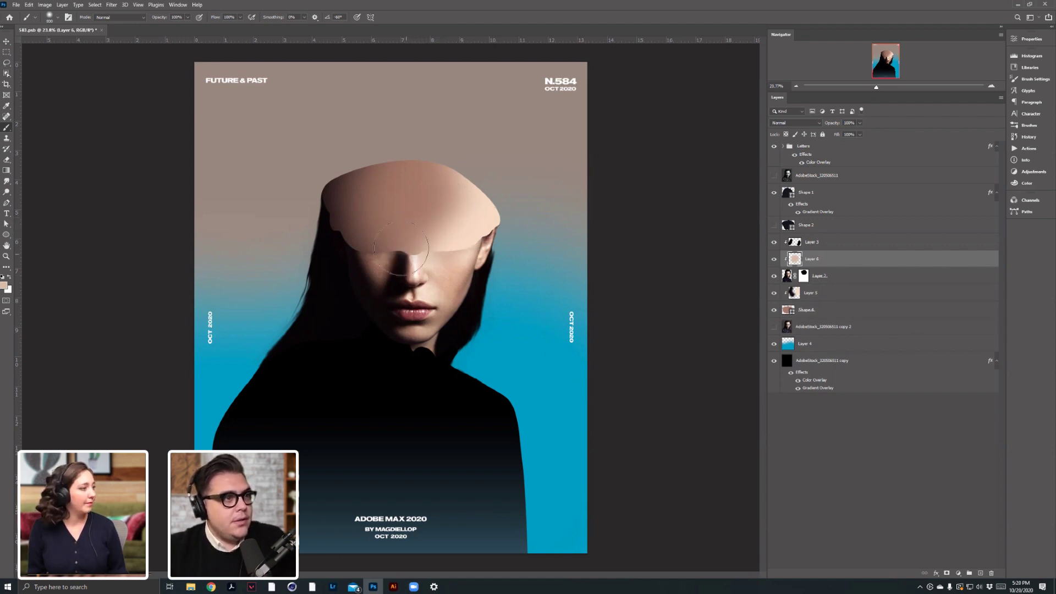
# Paint a soft brown tone sampled from the head shape along the cut edge on the shadowed side of the face.
pyautogui.scroll(2, 407, 254)
pyautogui.keyDown('alt'); pyautogui.click(385, 255); pyautogui.keyUp('alt')
pyautogui.keyDown('alt'); pyautogui.click(370, 233); pyautogui.keyUp('alt')
pyautogui.moveTo(366, 228); pyautogui.dragTo(351, 242)
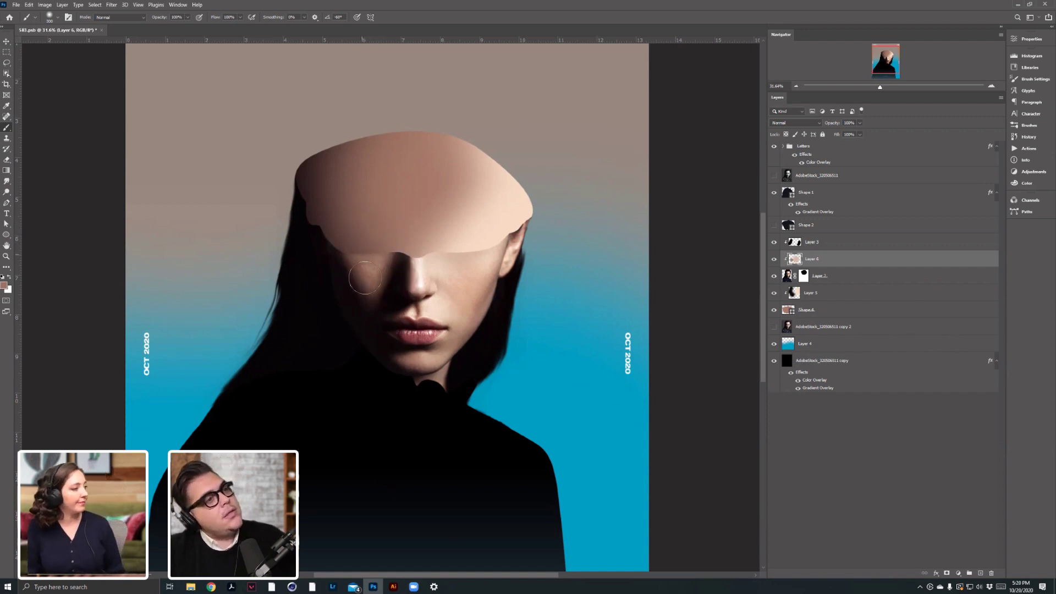
pyautogui.scroll(-3, 380, 272)
pyautogui.scroll(2, 365, 274)
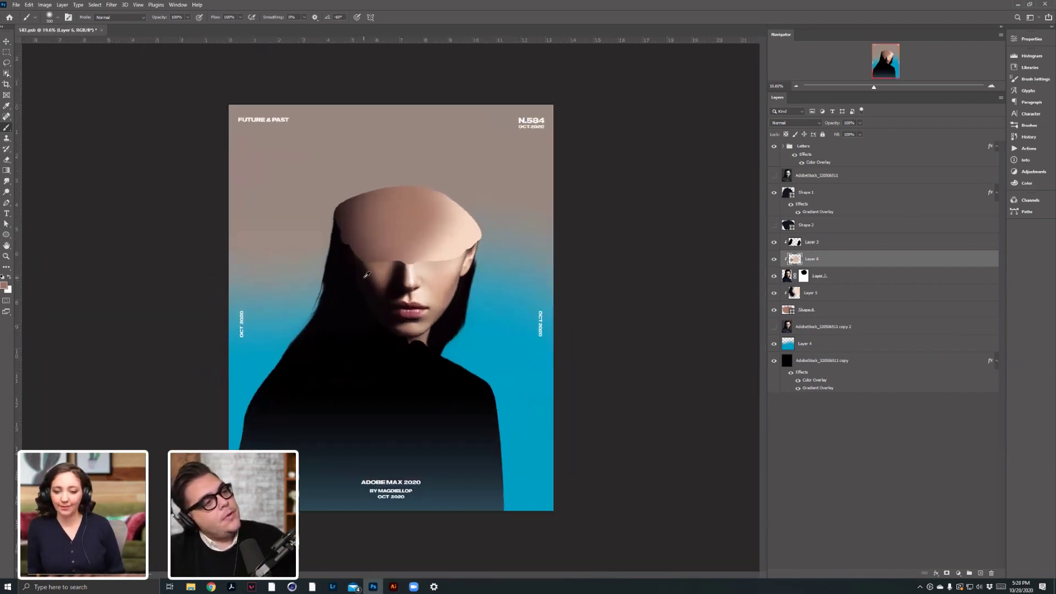
# Reduce the opacity of the clipped glow layer above Layer 2 to 62%.
pyautogui.press('v')
pyautogui.click(427, 268)
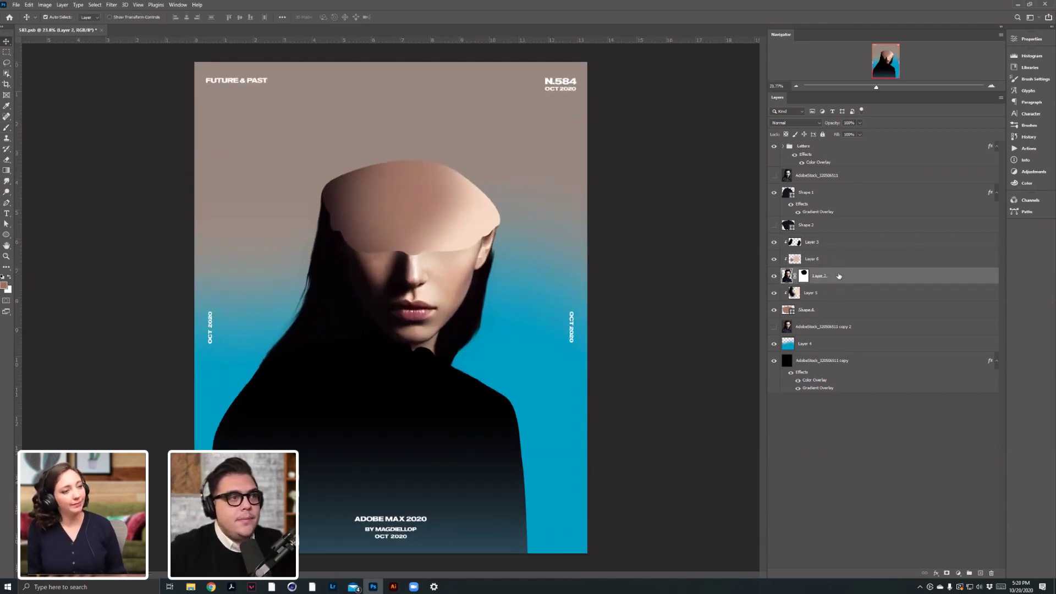
pyautogui.click(880, 259)
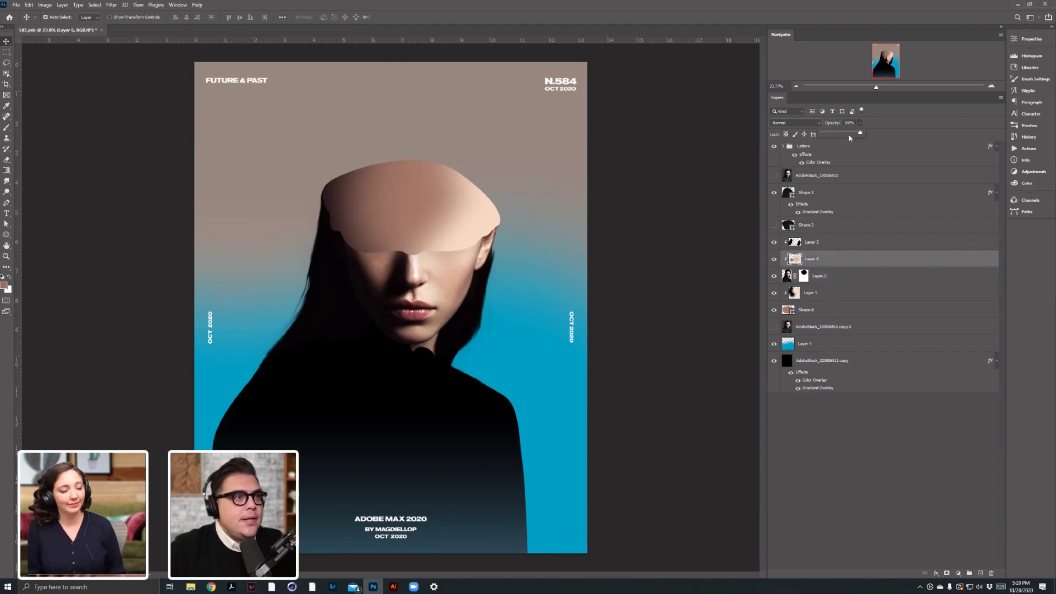
pyautogui.click(844, 133)
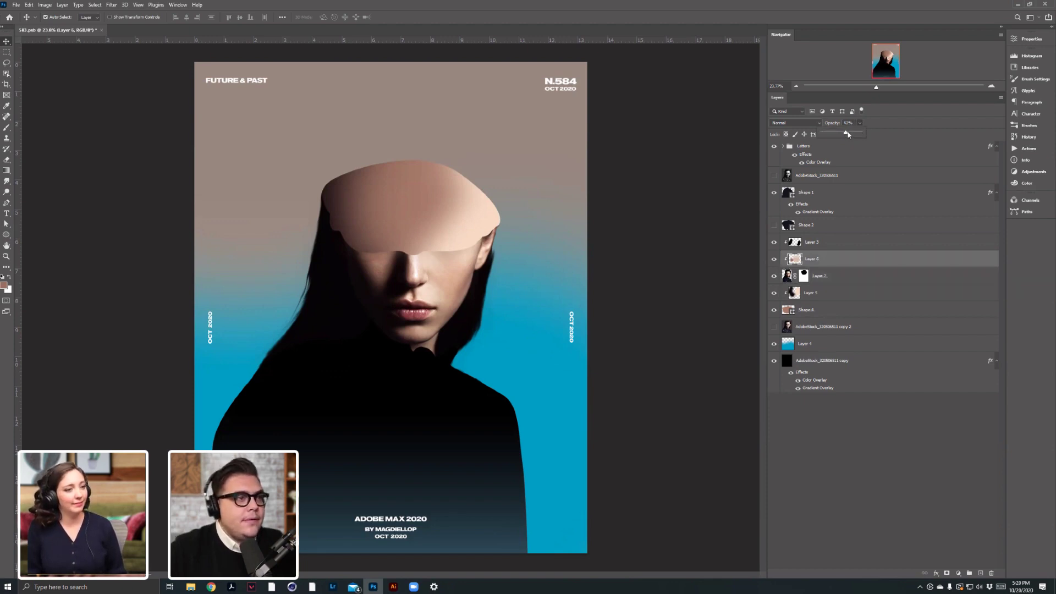
# Duplicate Layer 2 together with its two clipped layers and merge the copies into a single portrait layer.
pyautogui.click(831, 279)
pyautogui.keyDown('shift'); pyautogui.click(840, 261); pyautogui.keyUp('shift')
pyautogui.click(828, 244)
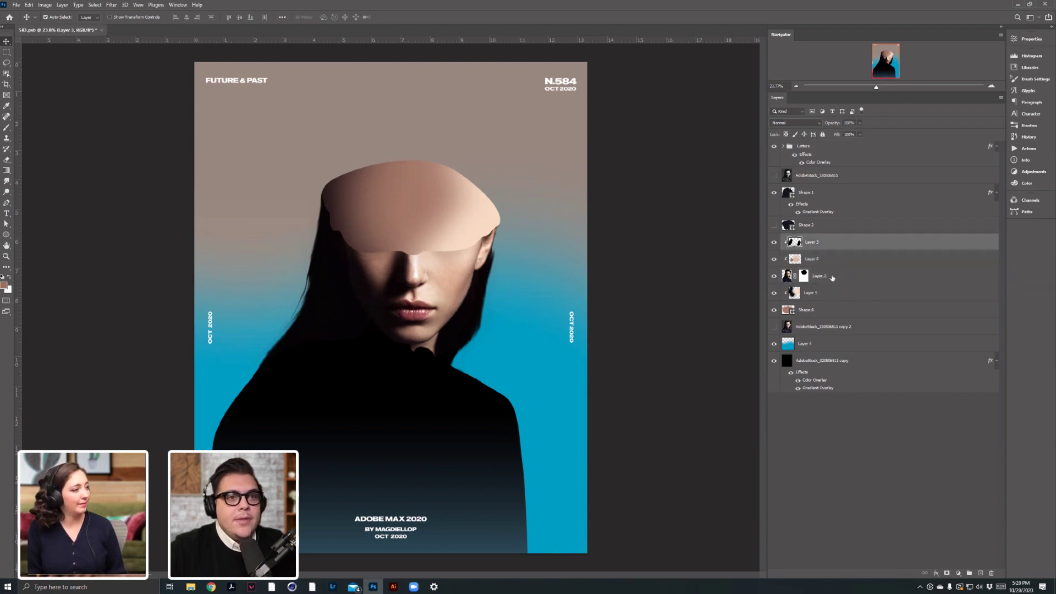
pyautogui.hotkey('ctrl', 'j')
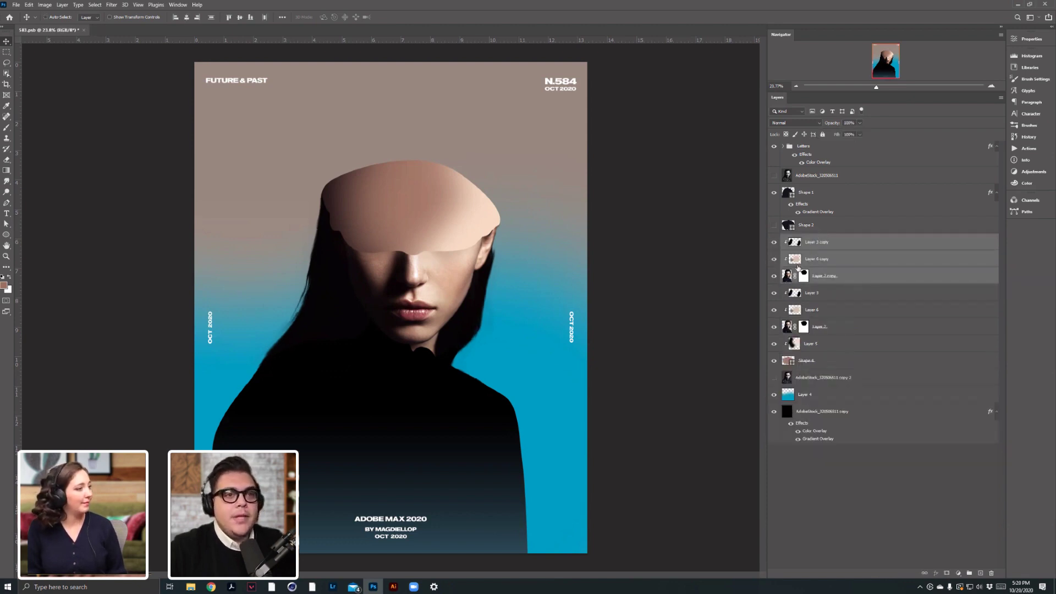
pyautogui.hotkey('alt', '[')
# Group the original Layer 2 with its two clipped layers and hide the group.
pyautogui.keyDown('shift'); pyautogui.click(825, 297); pyautogui.keyUp('shift')
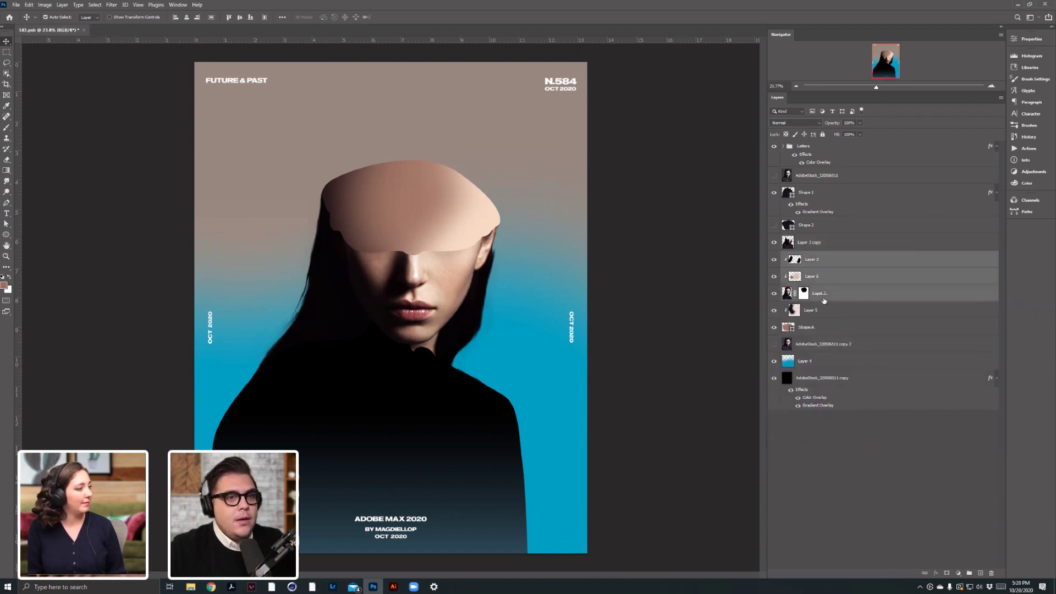
pyautogui.hotkey('ctrl', 'g')
pyautogui.click(774, 256)
# Add a Bevel & Emboss effect to the merged portrait layer, aiming its light from above and lowering the highlight opacity.
pyautogui.click(789, 241)
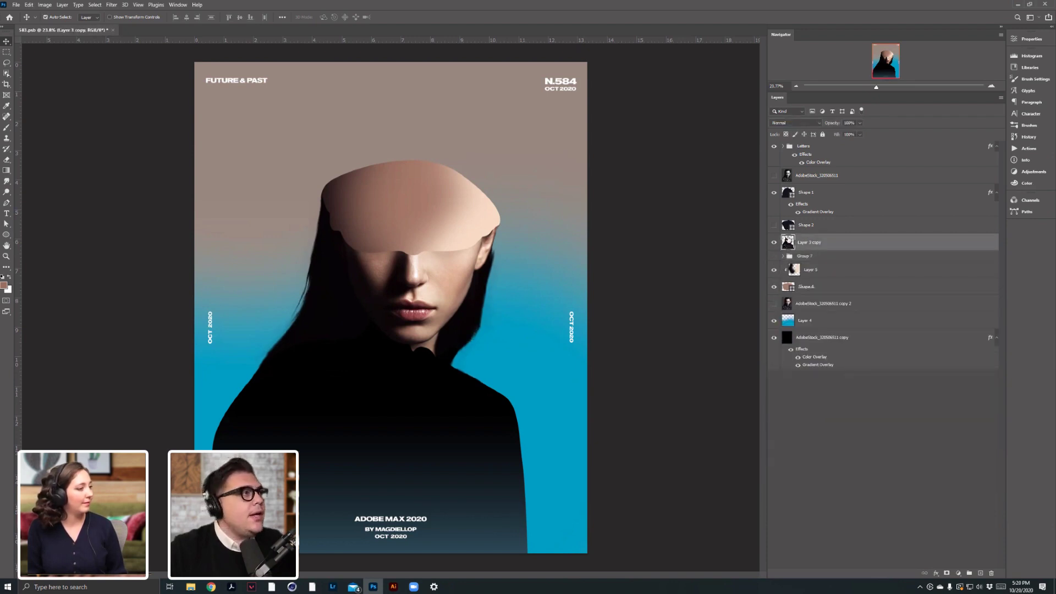
pyautogui.click(49, 5)
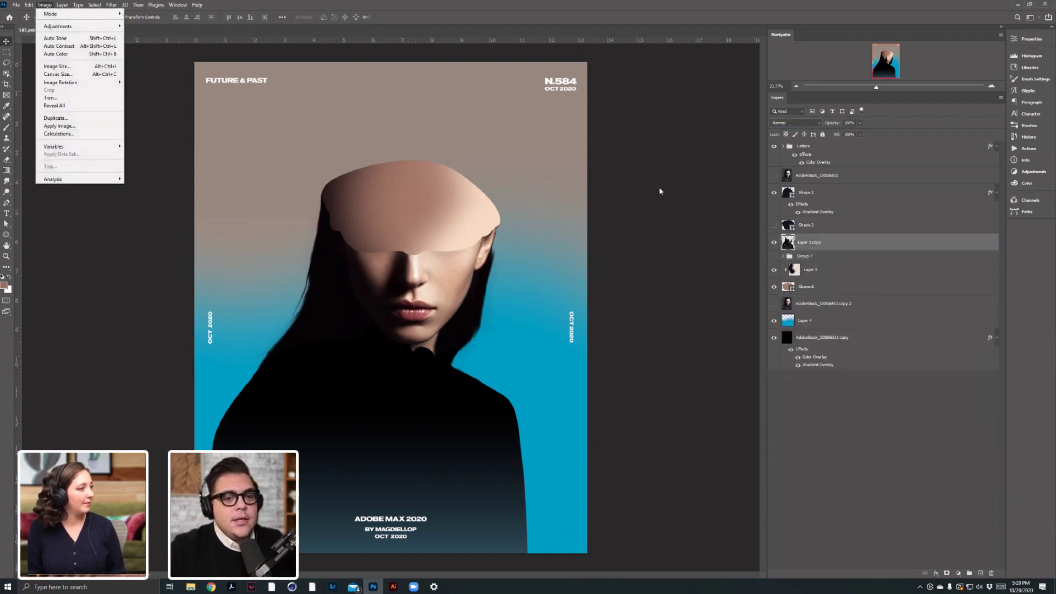
pyautogui.press('Escape')
pyautogui.click(936, 574)
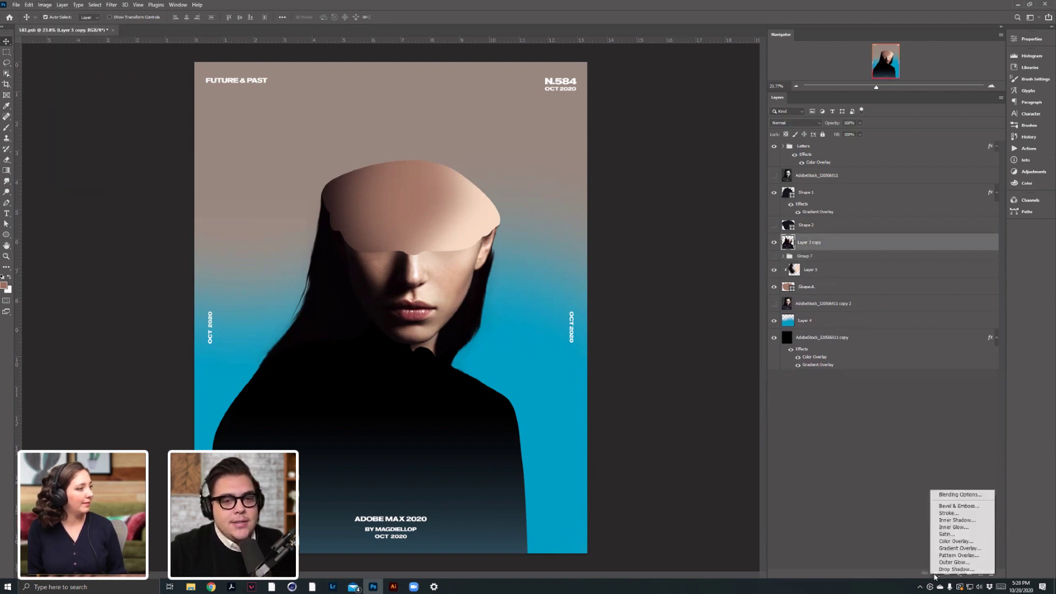
pyautogui.click(961, 508)
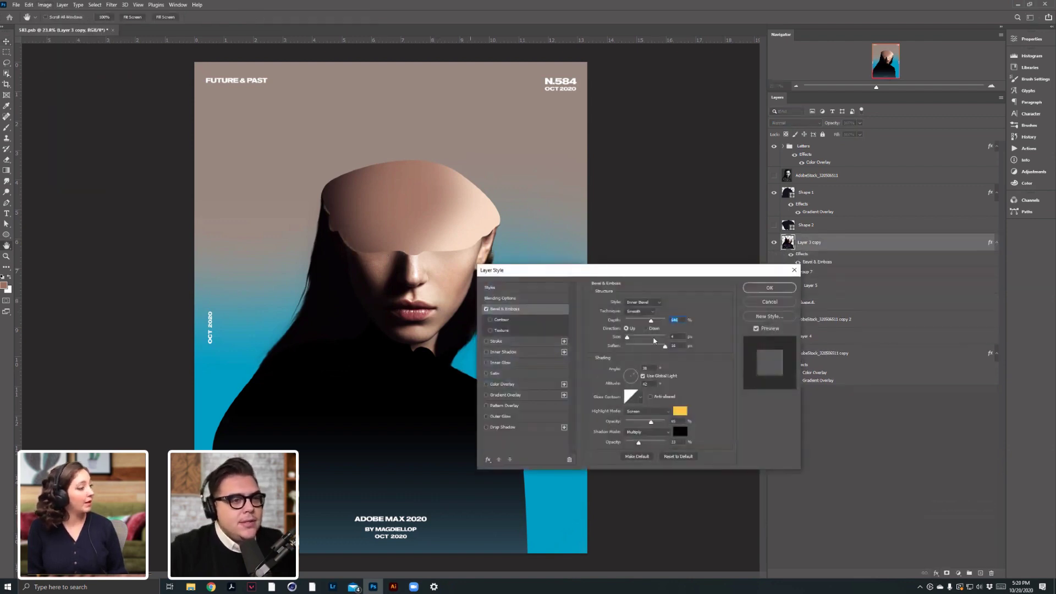
pyautogui.moveTo(635, 383); pyautogui.dragTo(631, 375)
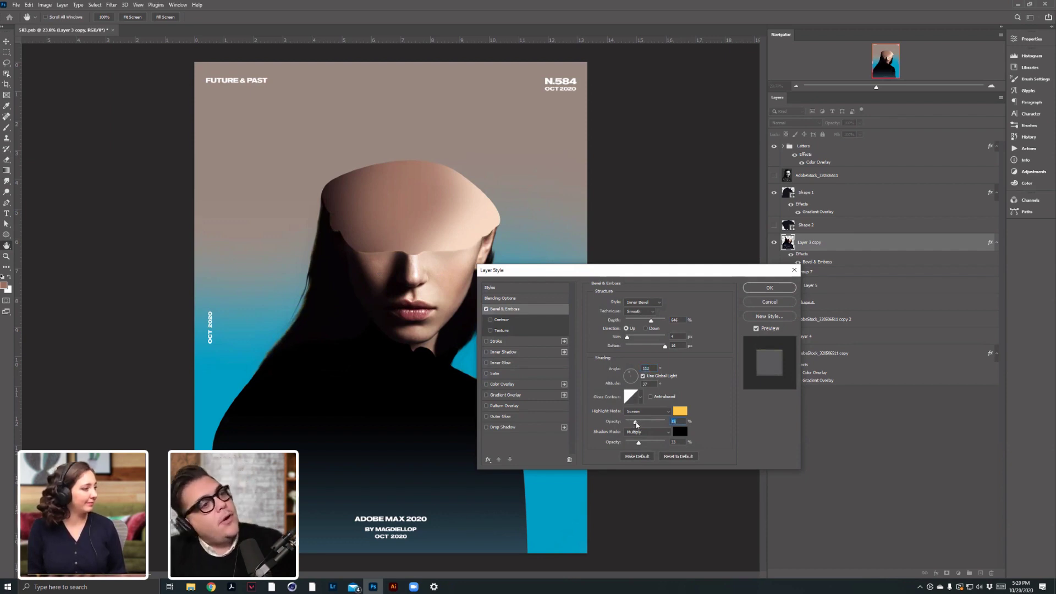
# Set the bevel's highlight color to the skin brown #b28d7a sampled from the head shape and apply the layer style.
pyautogui.click(680, 411)
pyautogui.click(405, 238)
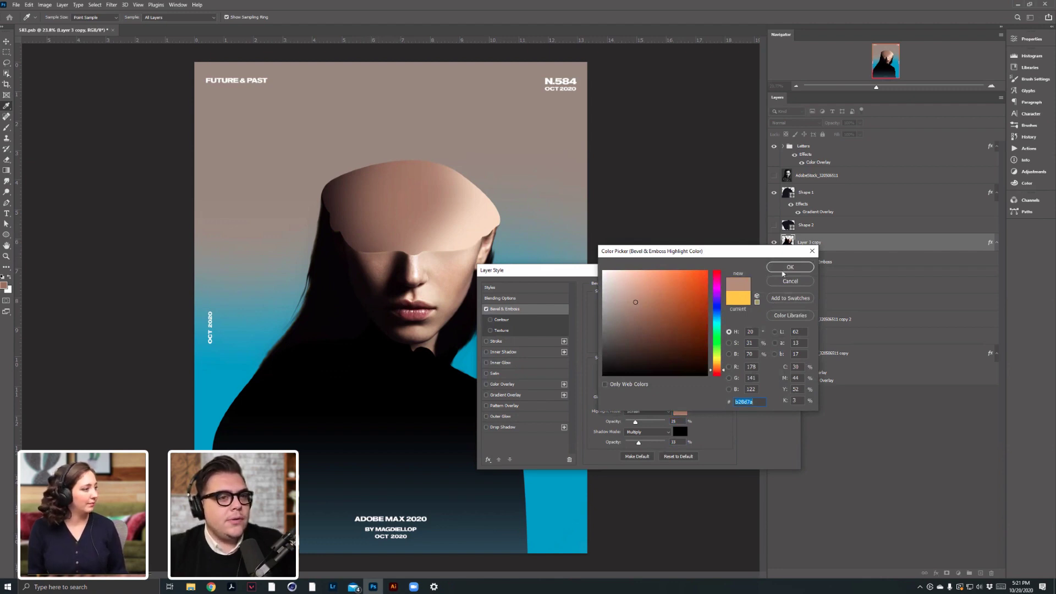
pyautogui.click(790, 267)
pyautogui.click(781, 286)
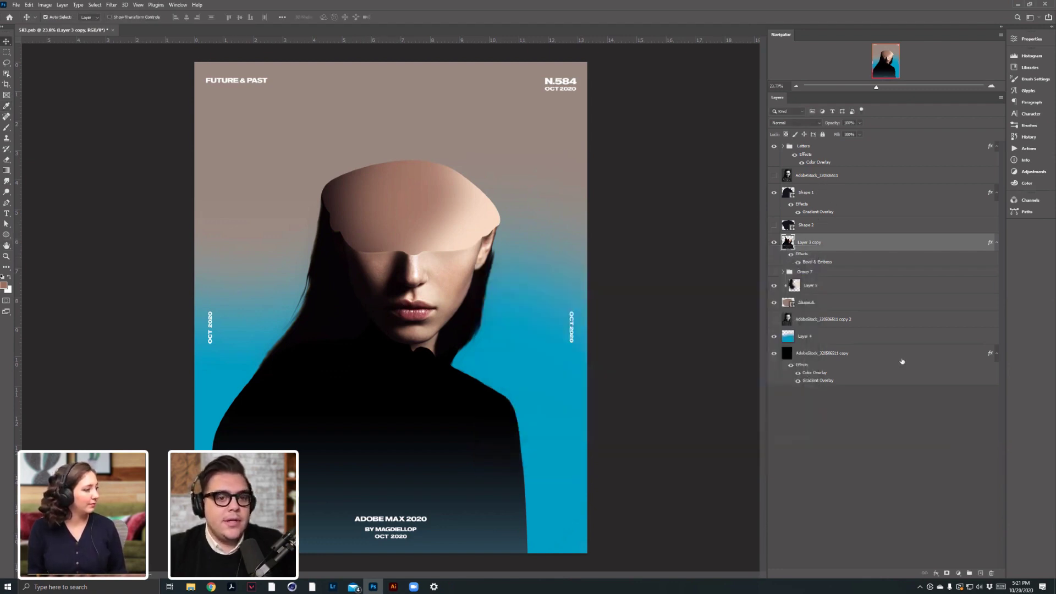
# Add a Hue/Saturation adjustment layer below the Letters group with saturation at -100 to view the artwork in grayscale.
pyautogui.click(834, 176)
pyautogui.click(959, 575)
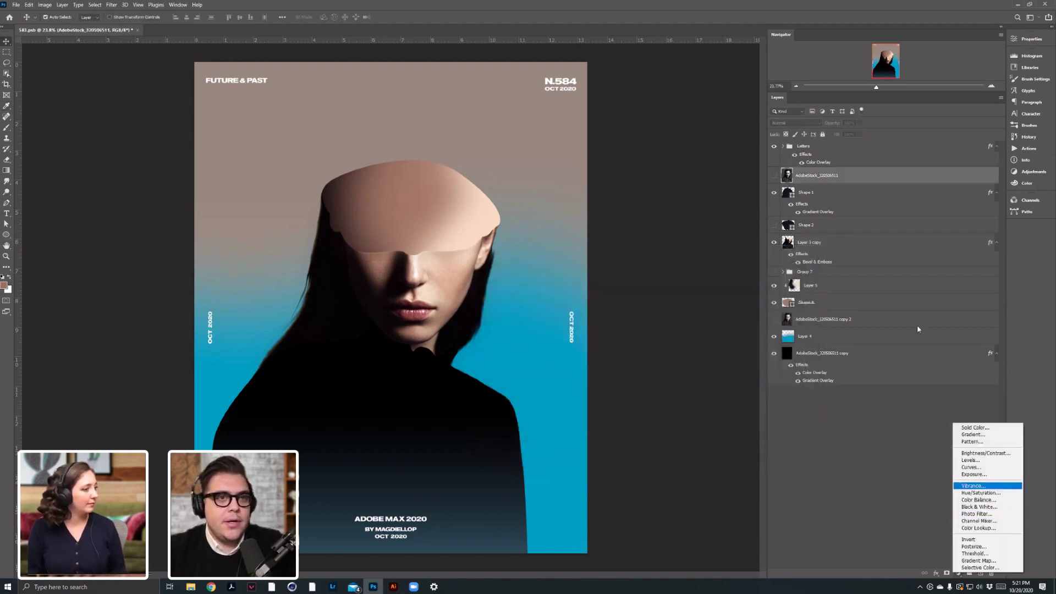
pyautogui.click(973, 489)
pyautogui.click(894, 111)
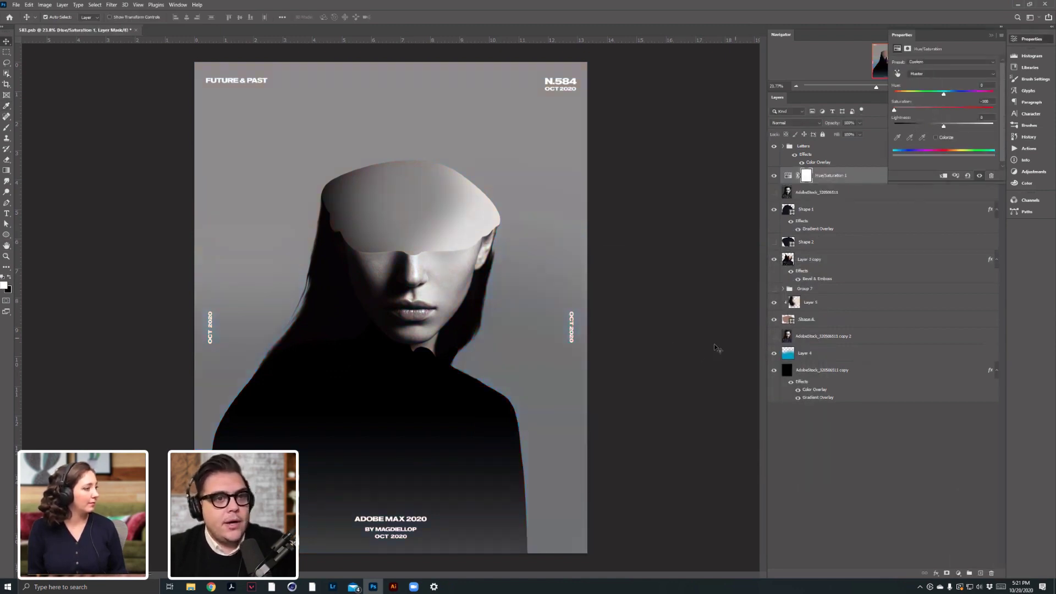
# On clipped Layer 5, paint tones sampled along the cut edge over the head shape with a larger soft brush to match the face's shading.
pyautogui.click(809, 306)
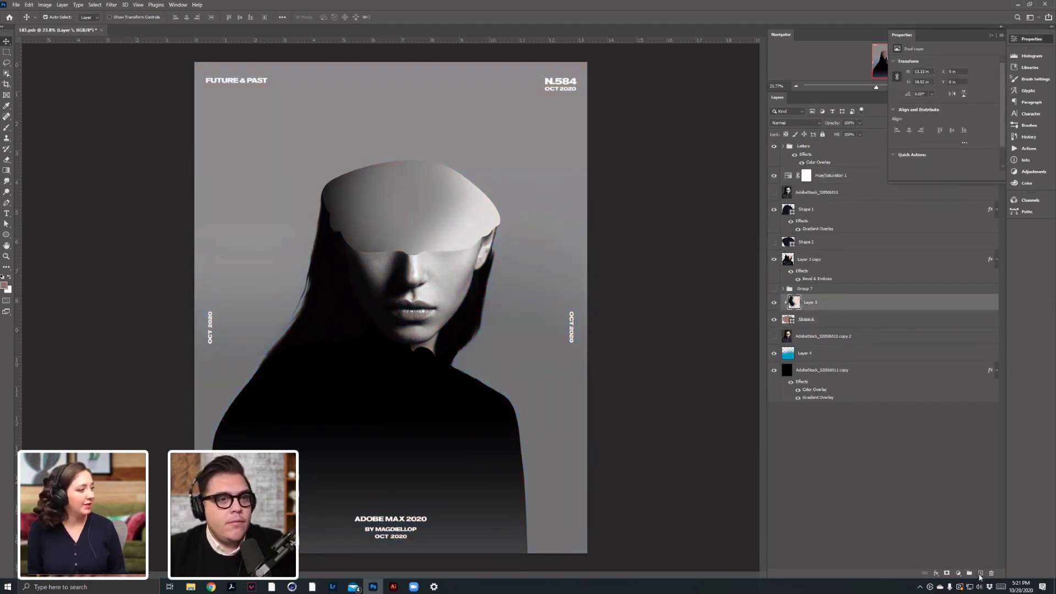
pyautogui.click(6, 127)
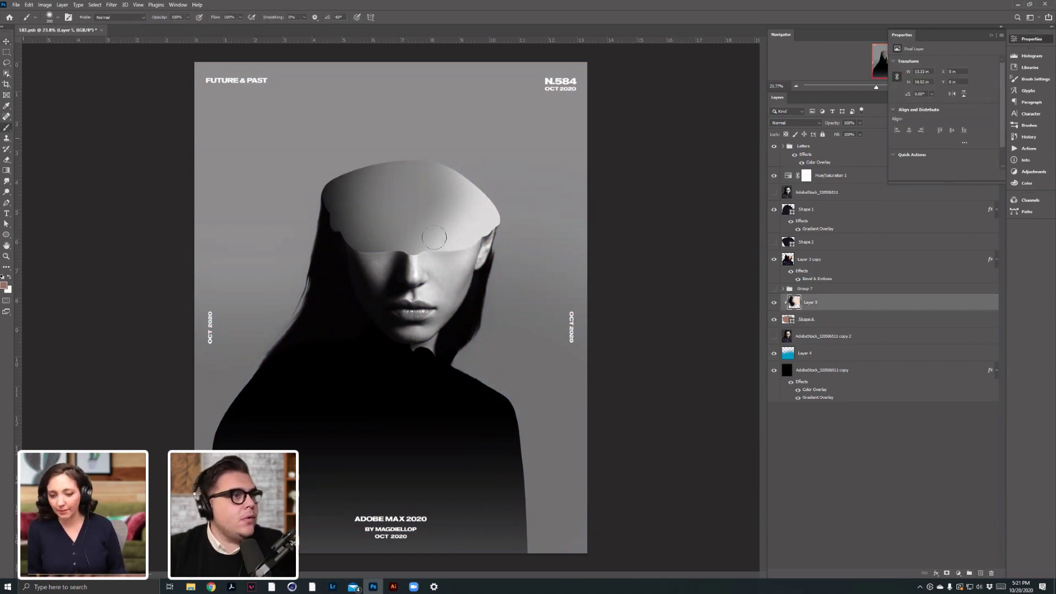
pyautogui.keyDown('alt'); pyautogui.click(466, 249); pyautogui.keyUp('alt')
pyautogui.keyDown('alt'); pyautogui.click(466, 249); pyautogui.keyUp('alt')
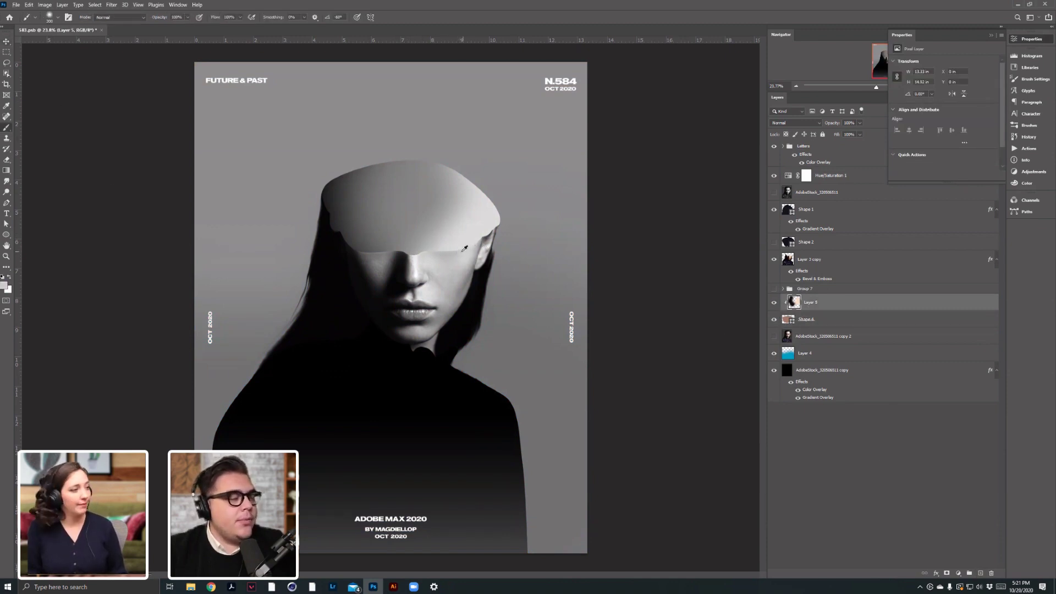
pyautogui.press(']')
pyautogui.press(']')
pyautogui.press(']')
pyautogui.press(']')
pyautogui.press(']')
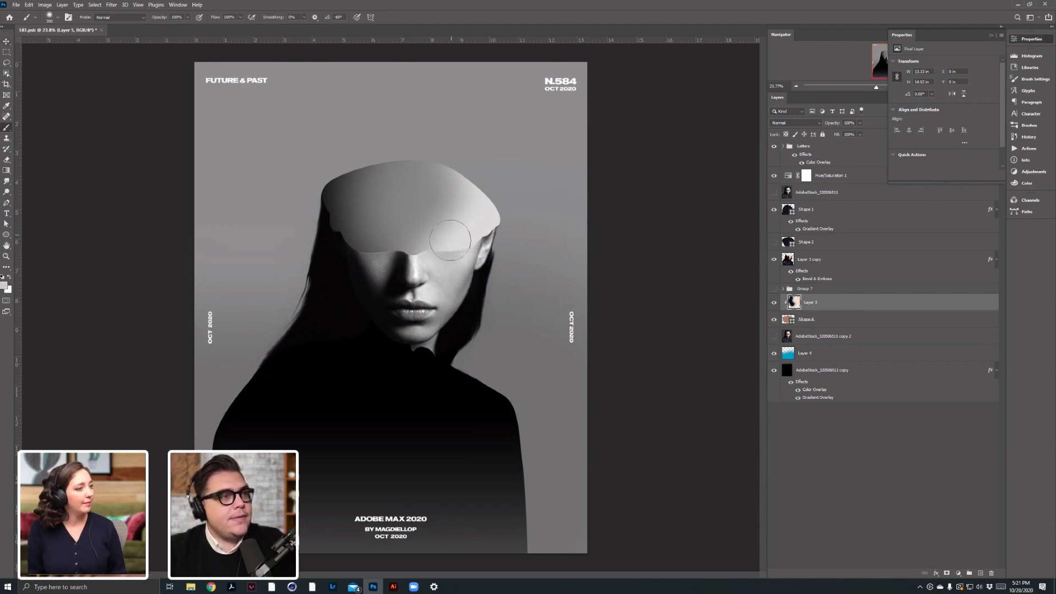
pyautogui.press(']')
pyautogui.press(']')
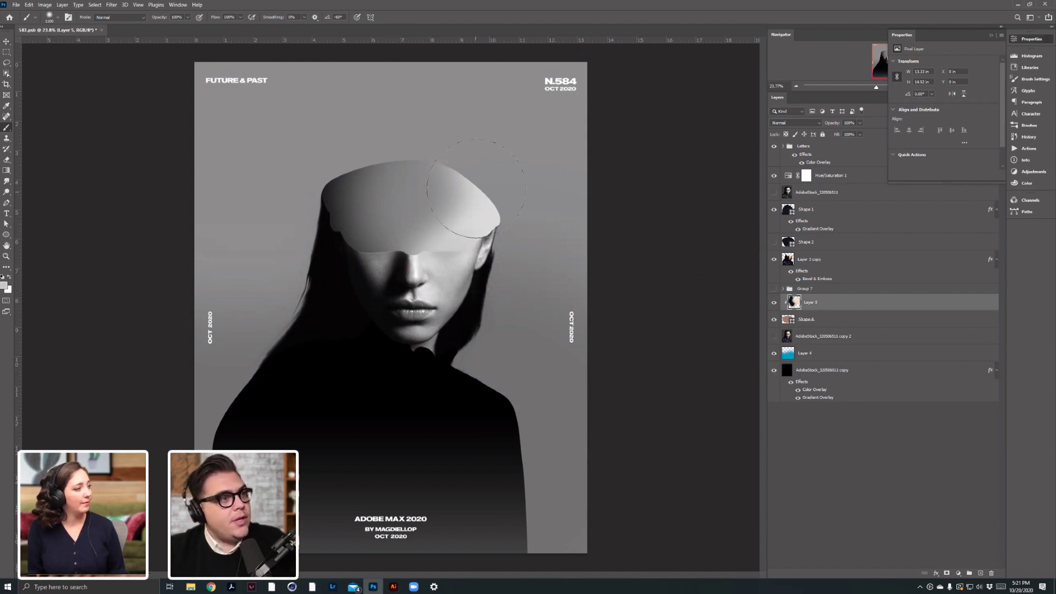
pyautogui.press(']')
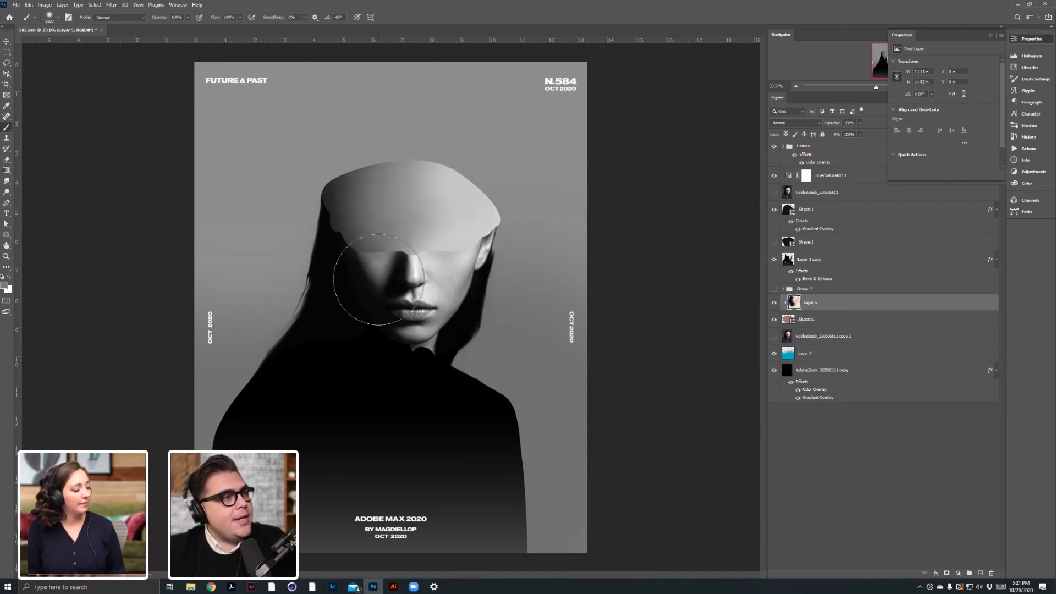
pyautogui.press('[')
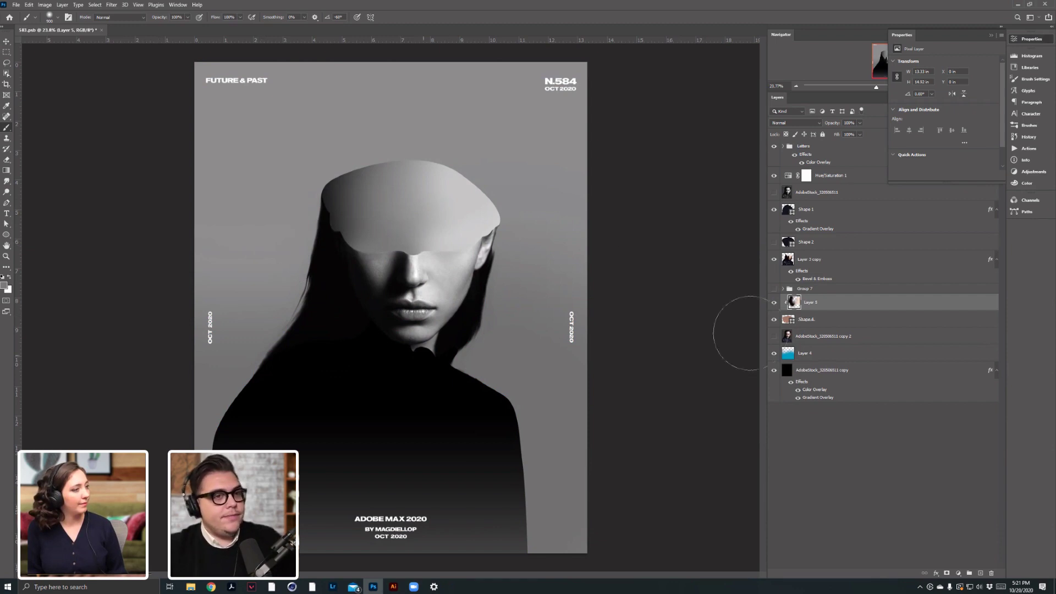
# Delete the Hue/Saturation adjustment layer and reselect clipped Layer 5.
pyautogui.click(829, 177)
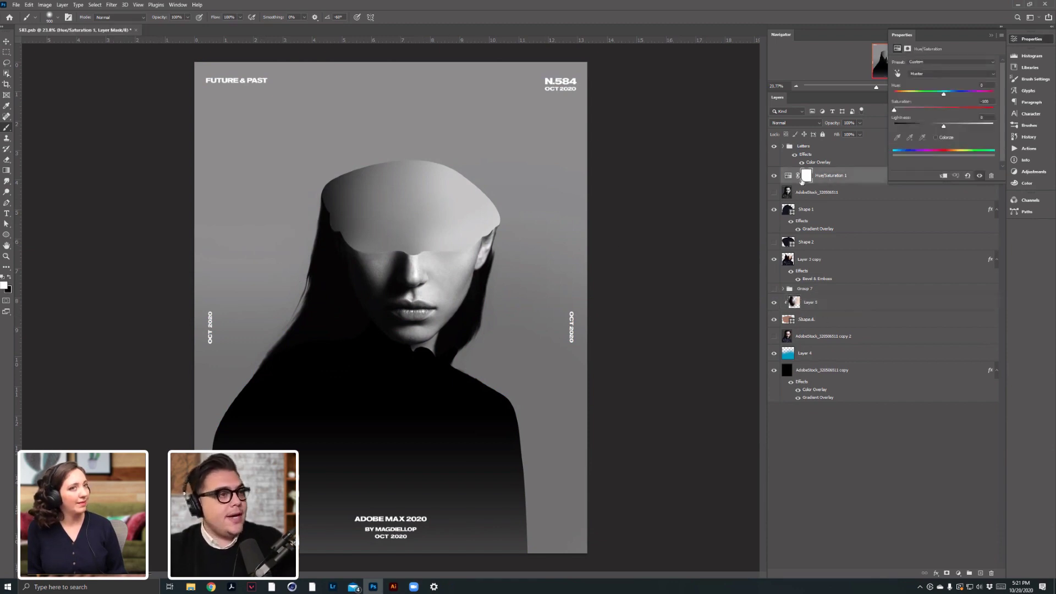
pyautogui.press('Delete')
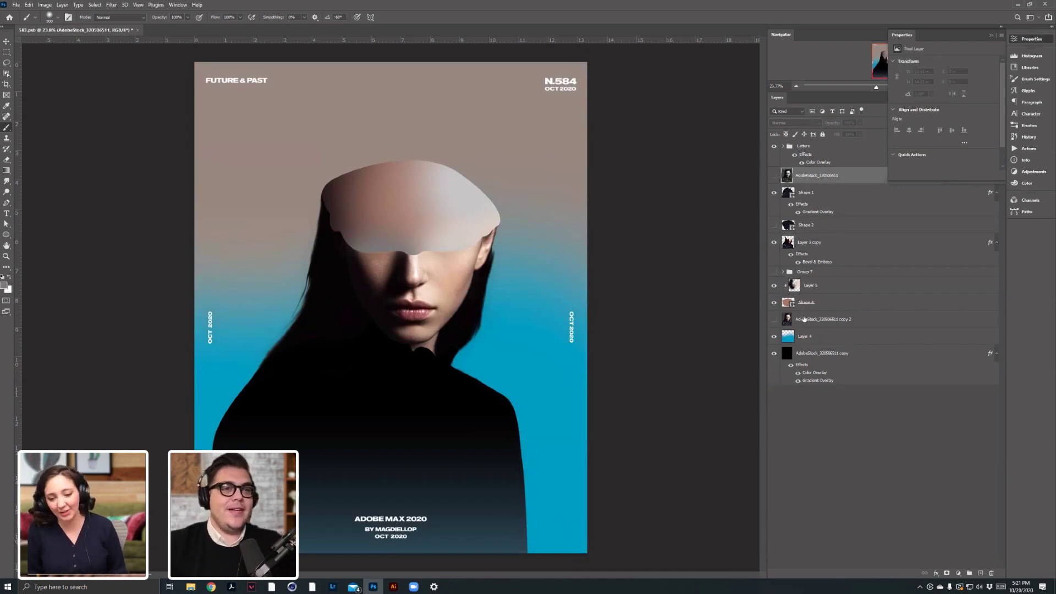
pyautogui.click(813, 297)
pyautogui.click(790, 287)
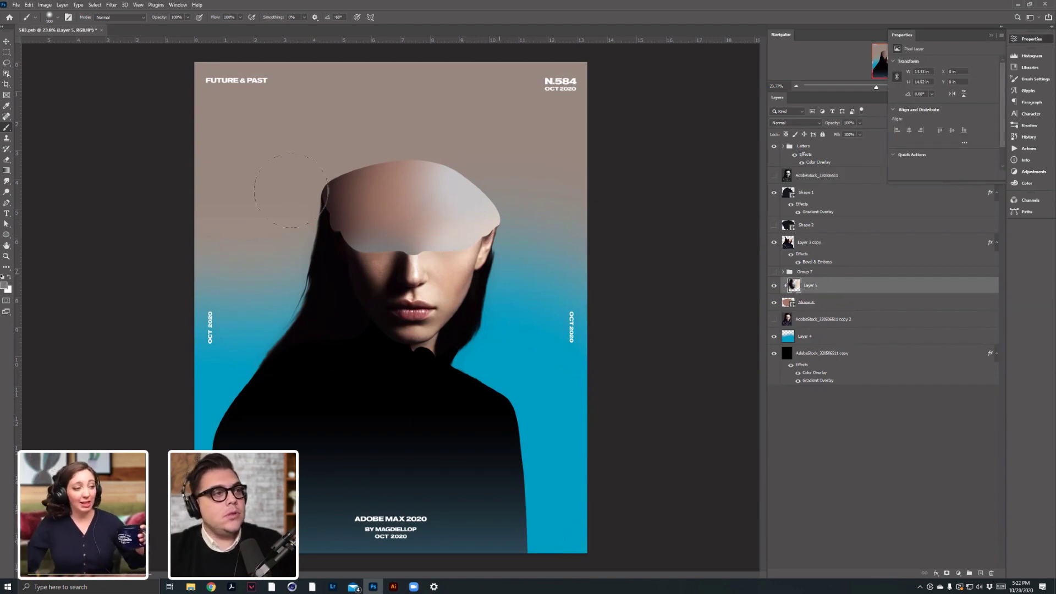
# Repaint the head shape on Layer 5 with skin tones sampled from the face, warm brown in shadow and light peach on the lit side.
pyautogui.keyDown('alt'); pyautogui.click(387, 249); pyautogui.keyUp('alt')
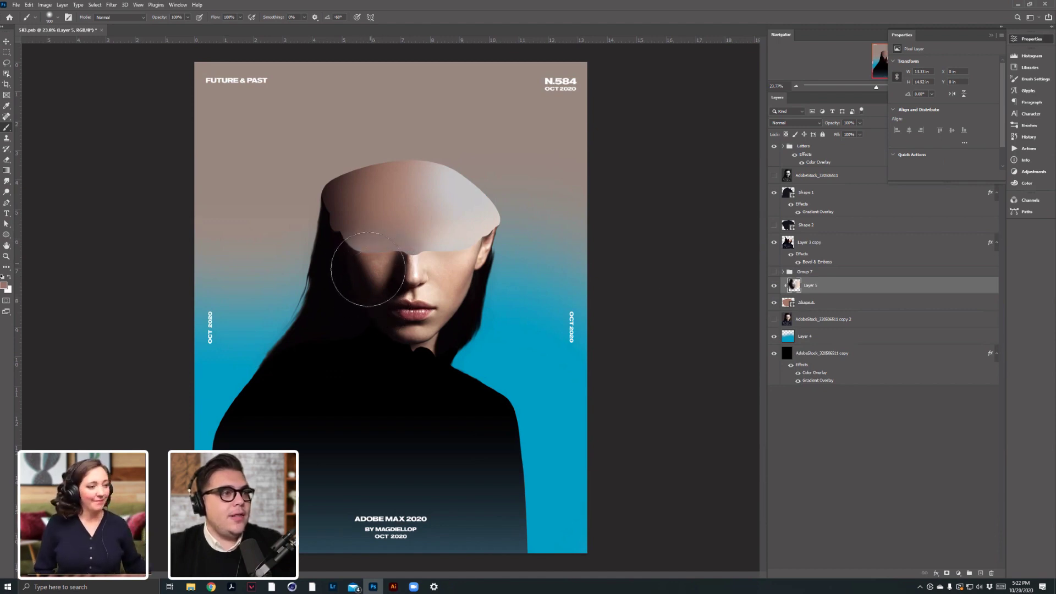
pyautogui.keyDown('alt'); pyautogui.click(467, 259); pyautogui.keyUp('alt')
pyautogui.press('[')
pyautogui.moveTo(510, 213)
pyautogui.mouseDown()
pyautogui.moveTo(479, 267)
pyautogui.moveTo(513, 206)
pyautogui.mouseUp()
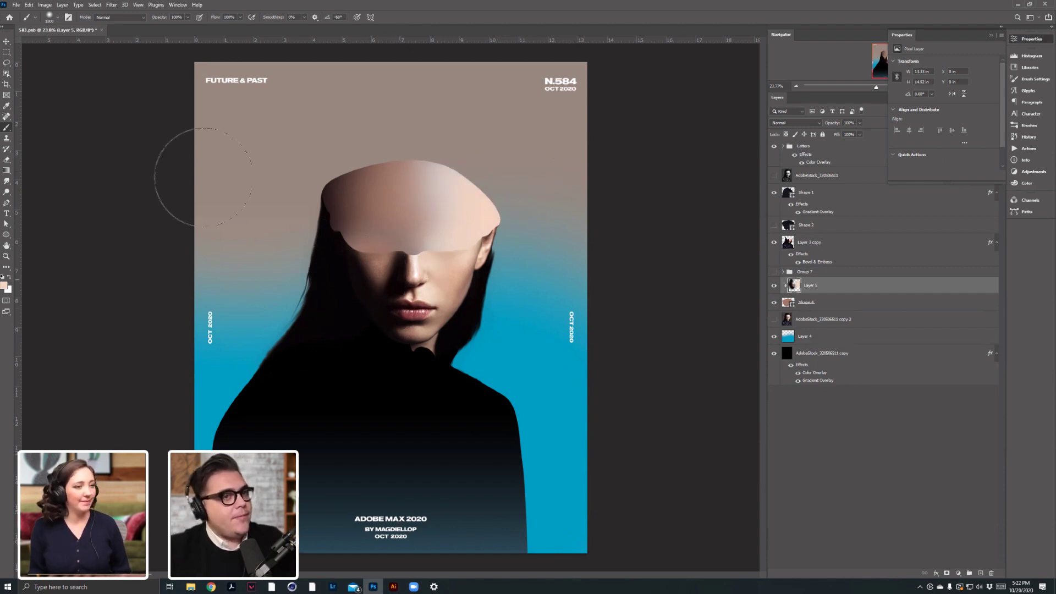
# Adjust the path of the skin-toned head shape, Shape 4, to lower its top edge slightly.
pyautogui.click(806, 306)
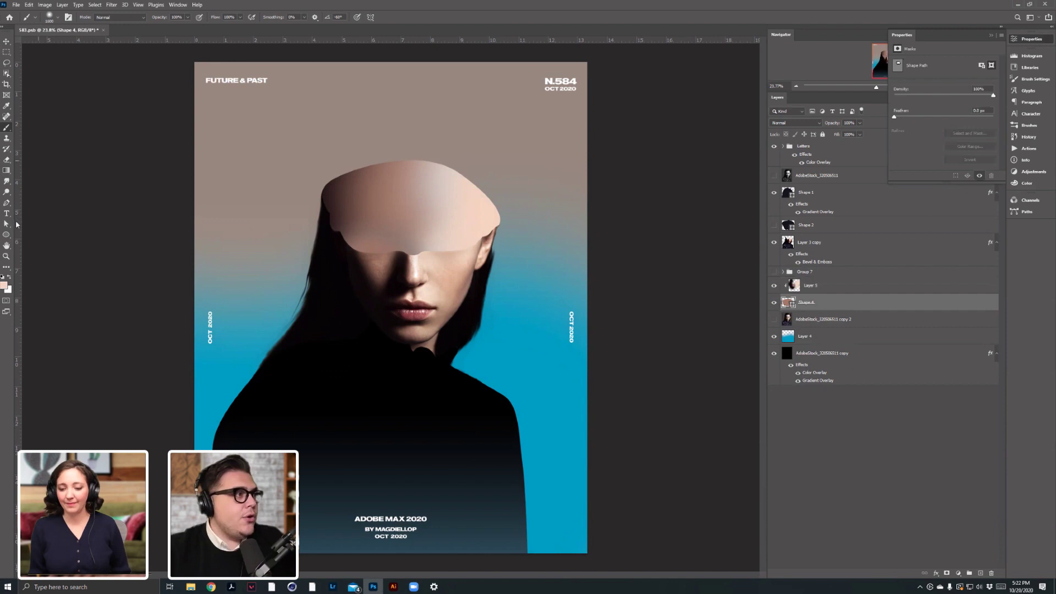
pyautogui.click(7, 225)
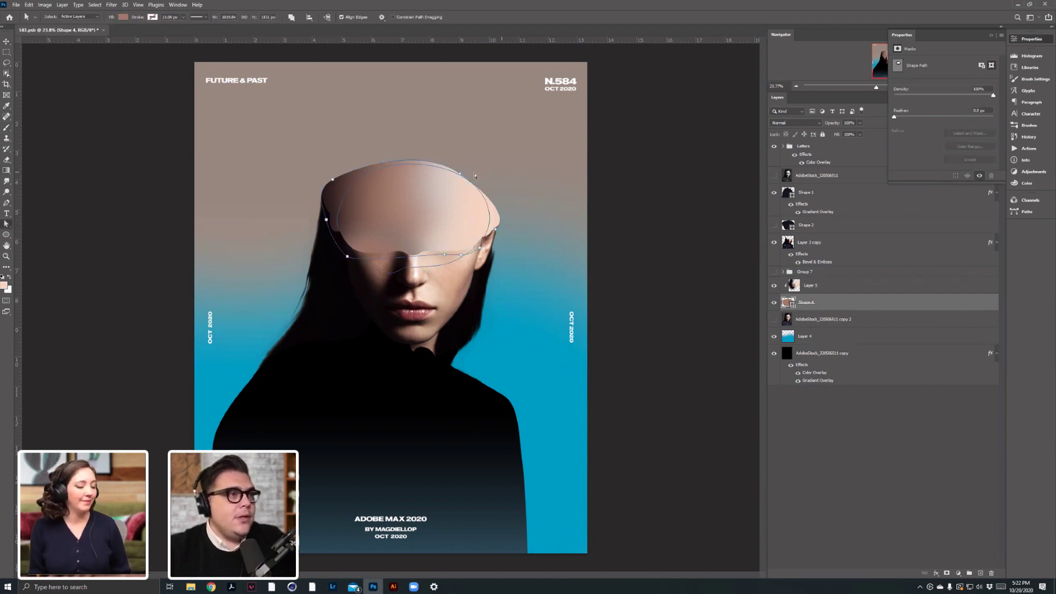
pyautogui.moveTo(420, 147); pyautogui.dragTo(469, 169)
pyautogui.press('Escape')
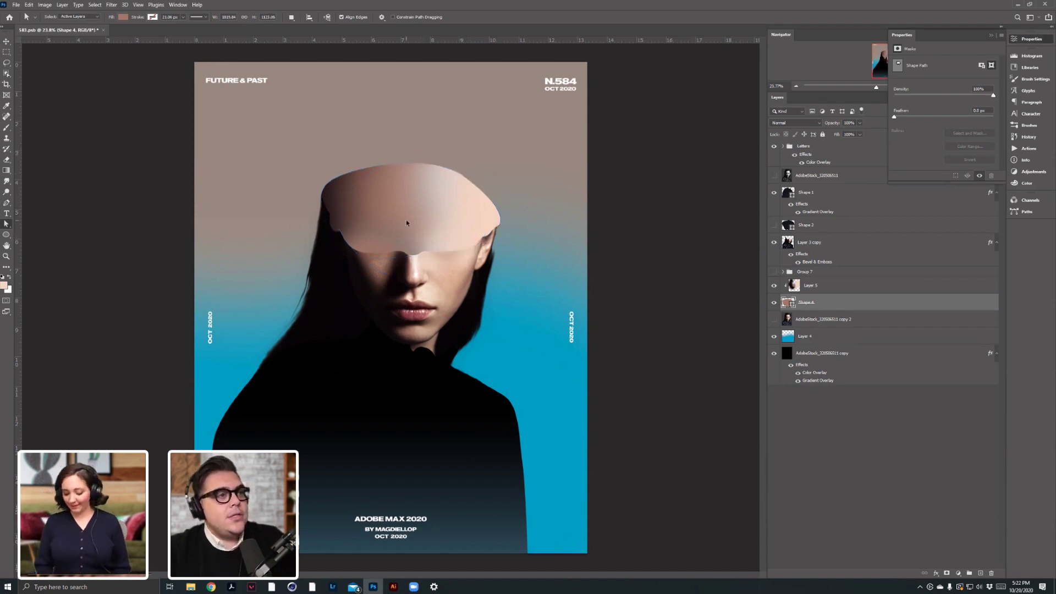
pyautogui.scroll(-1, 395, 258)
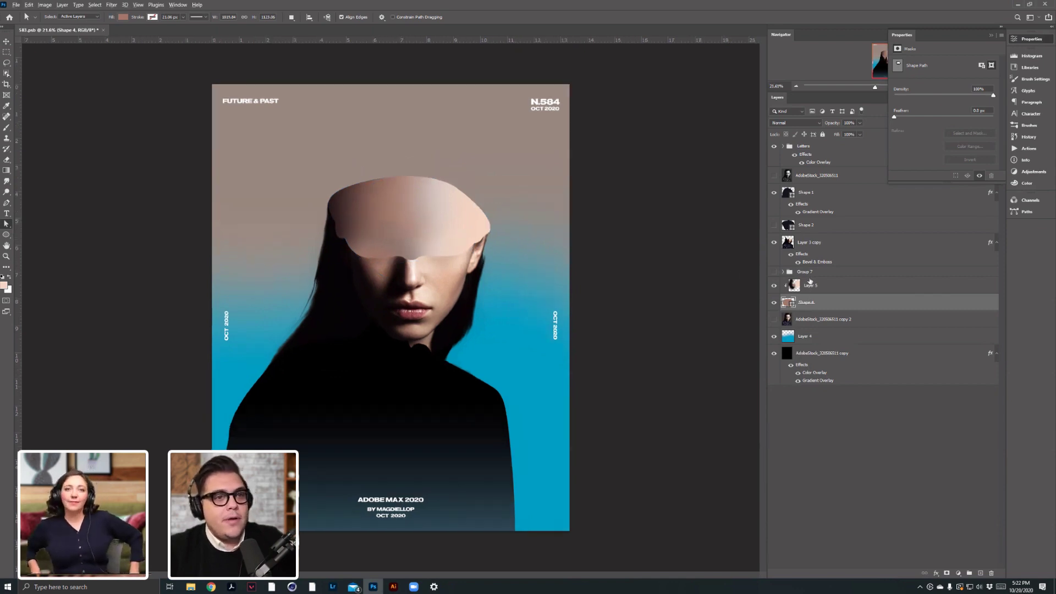
# Paint a light peach tone on Layer 5 along the cut edge above the nose with a smaller soft brush.
pyautogui.click(830, 283)
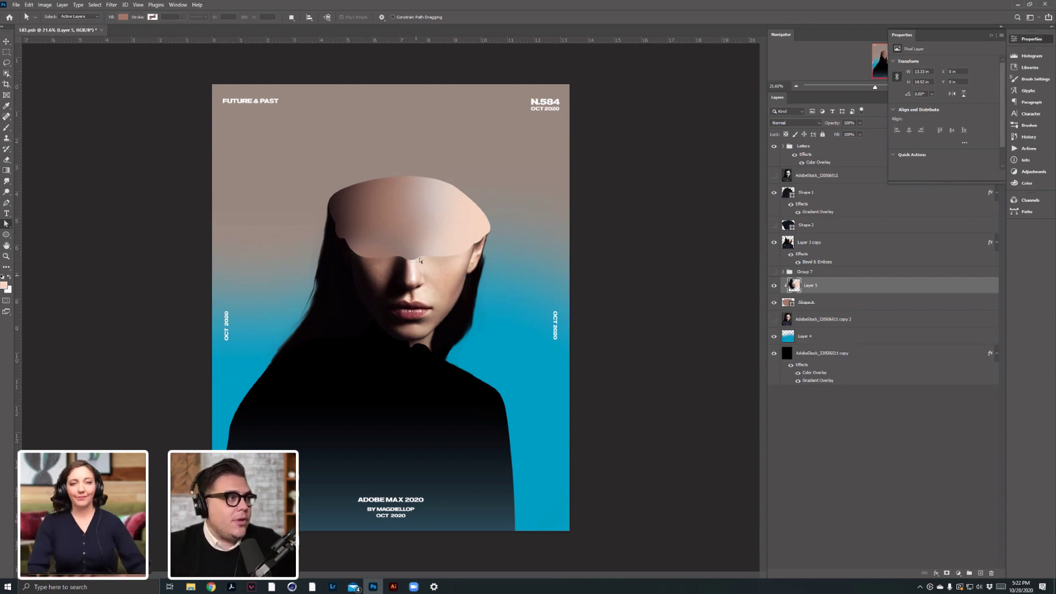
pyautogui.click(7, 128)
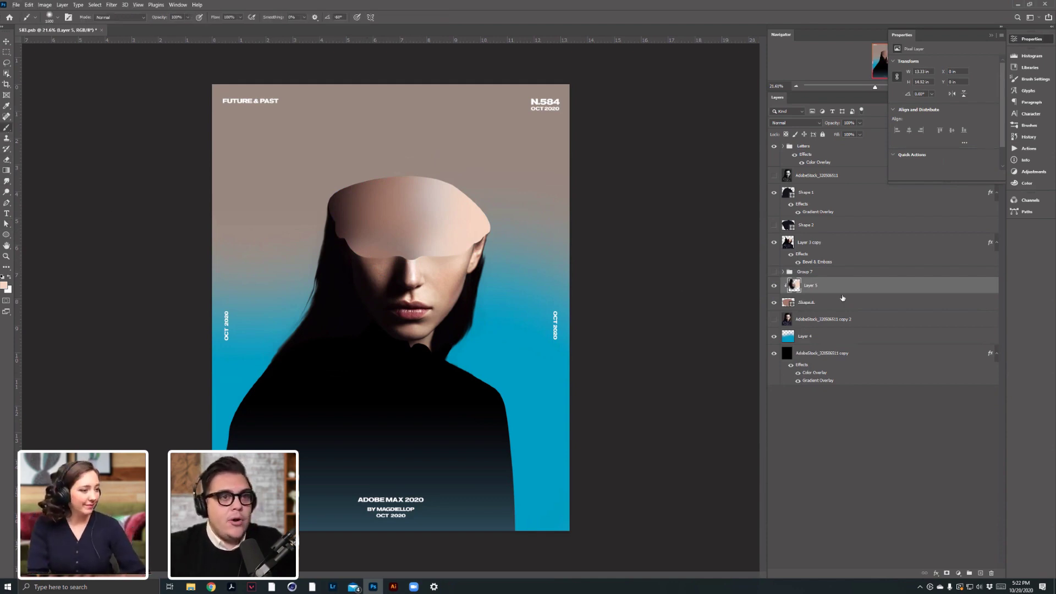
pyautogui.scroll(3, 378, 243)
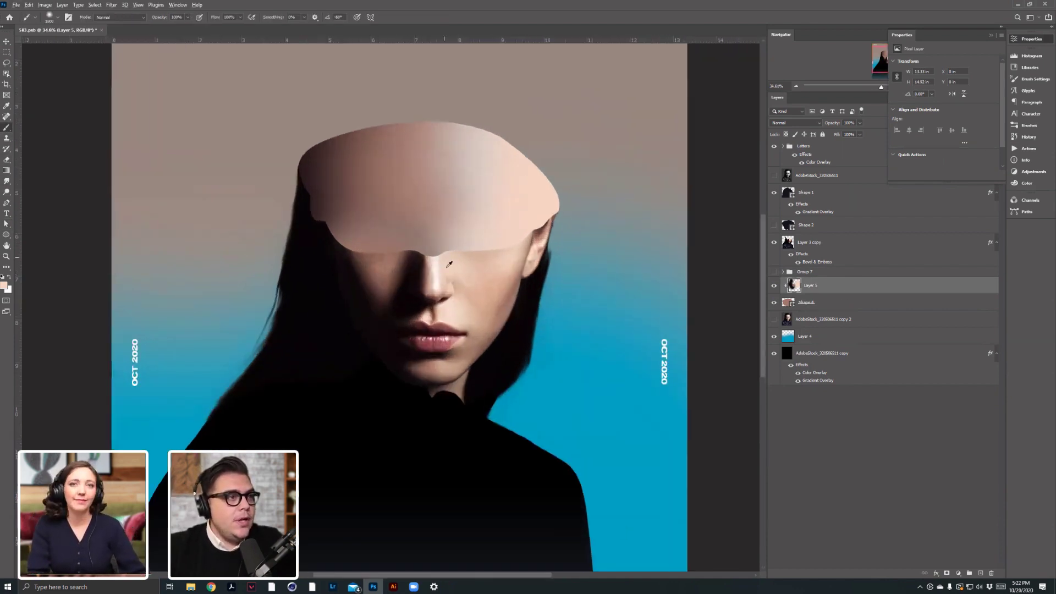
pyautogui.press('[')
pyautogui.press('[')
pyautogui.press('[')
pyautogui.press('[')
pyautogui.press('[')
pyautogui.press('[')
pyautogui.press('[')
pyautogui.press('[')
pyautogui.click(437, 272)
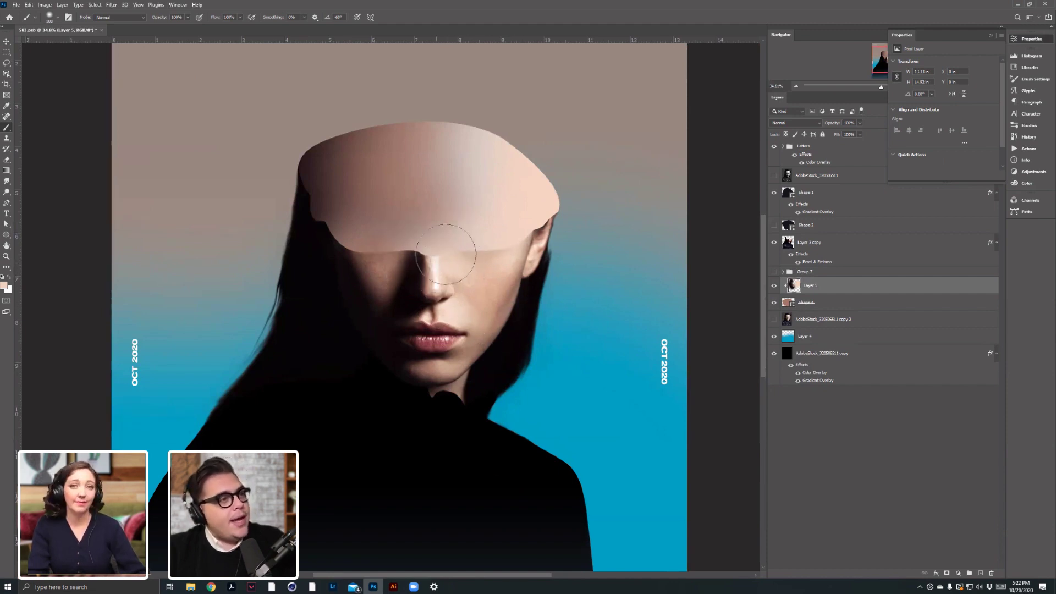
pyautogui.press(']')
pyautogui.press(']')
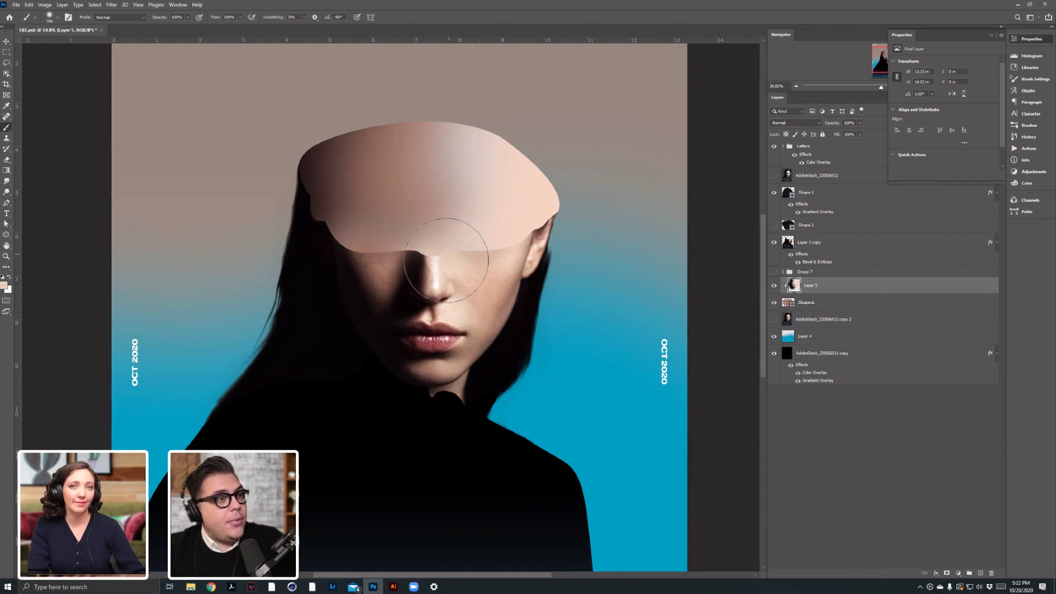
# Blend skin tones sampled from the cut edge into the lower part of the head shape on its lit and shadowed sides.
pyautogui.press('super')
pyautogui.press('super')
pyautogui.keyDown('alt'); pyautogui.click(448, 252); pyautogui.keyUp('alt')
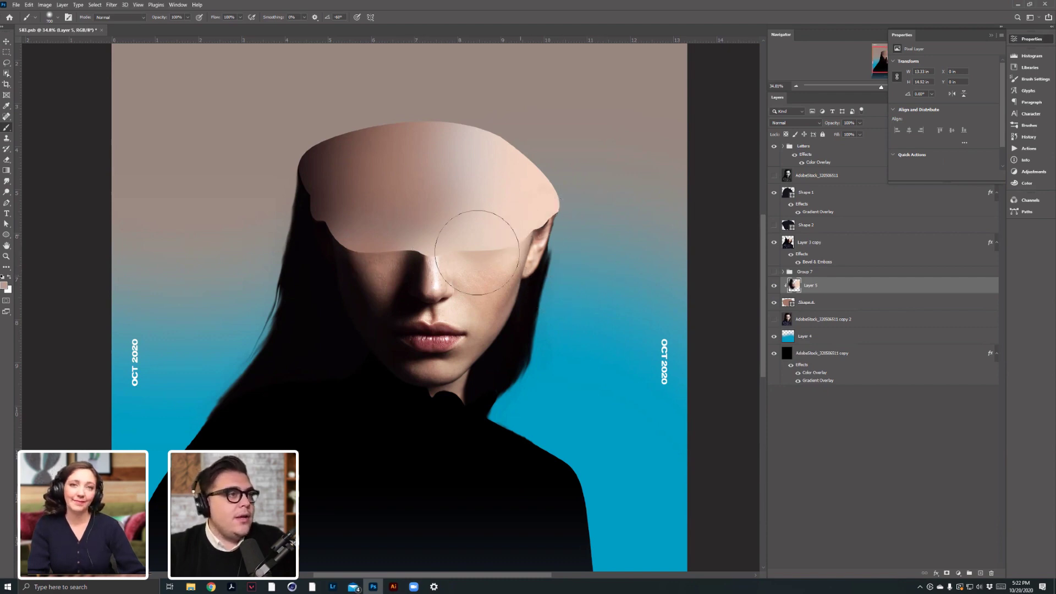
pyautogui.keyDown('alt'); pyautogui.click(355, 251); pyautogui.keyUp('alt')
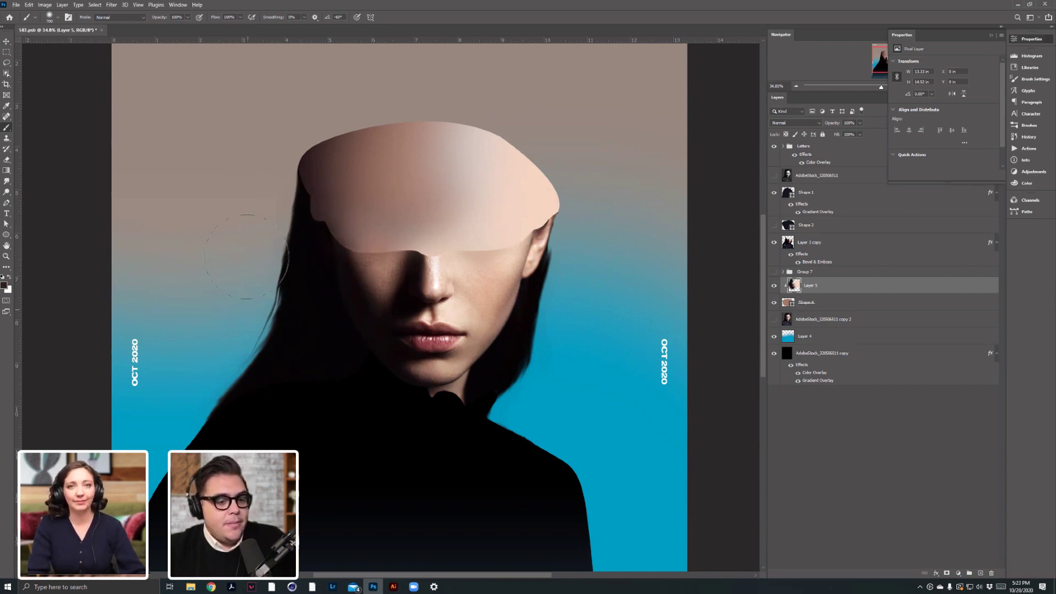
pyautogui.press(']')
pyautogui.press(']')
pyautogui.press(']')
pyautogui.press(']')
pyautogui.press(']')
pyautogui.press(']')
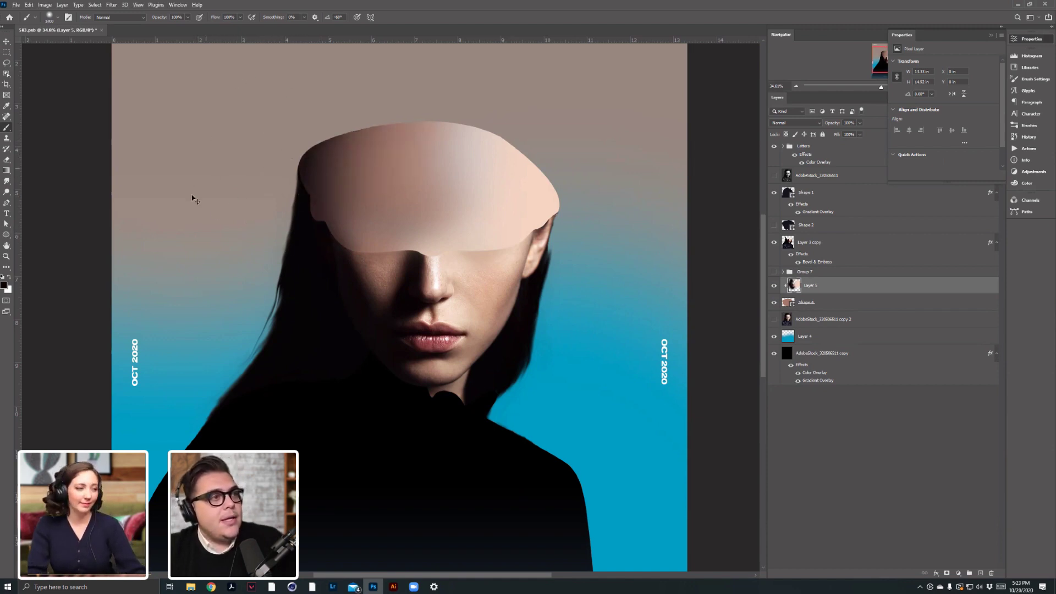
pyautogui.press('[')
pyautogui.scroll(-1, 217, 262)
pyautogui.scroll(-1, 224, 243)
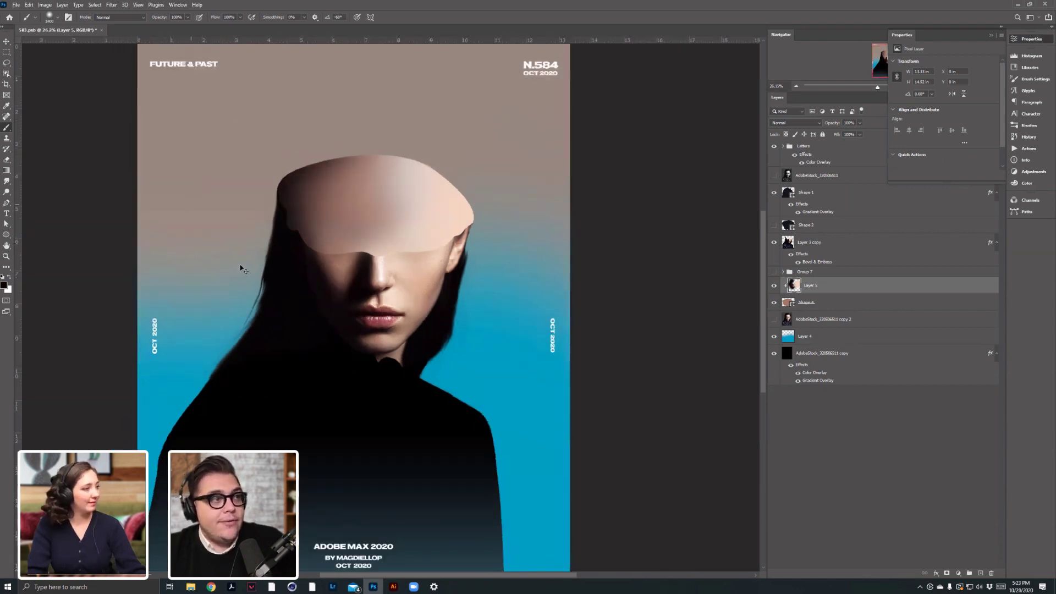
pyautogui.scroll(-1, 217, 246)
pyautogui.scroll(2, 332, 276)
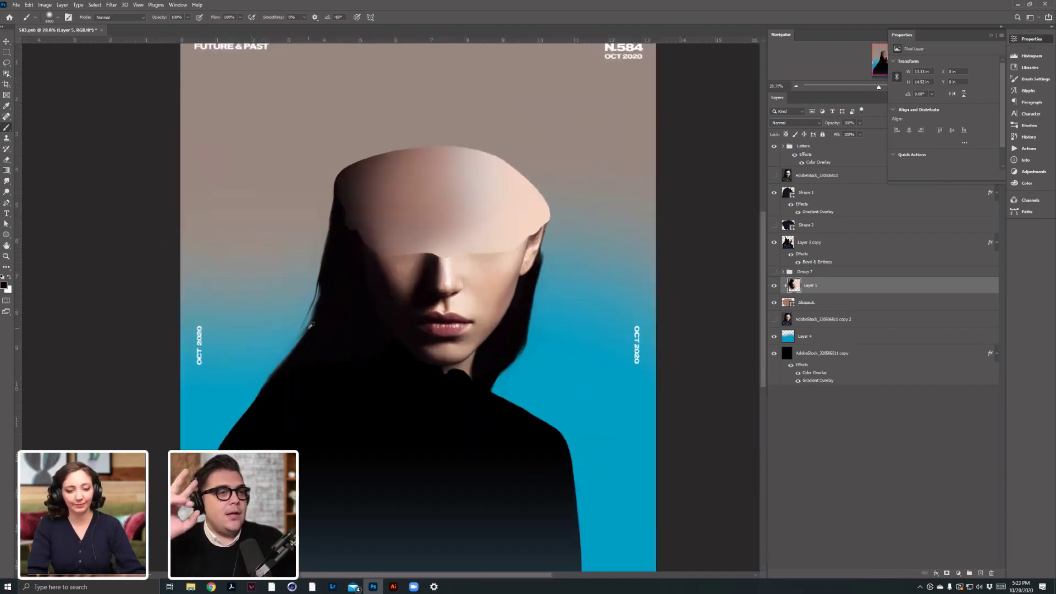
# Adjust the path of the skin-toned head shape, Shape 4, to pull its lit-side edge slightly inward above the ear.
pyautogui.press('v')
pyautogui.scroll(3, 539, 216)
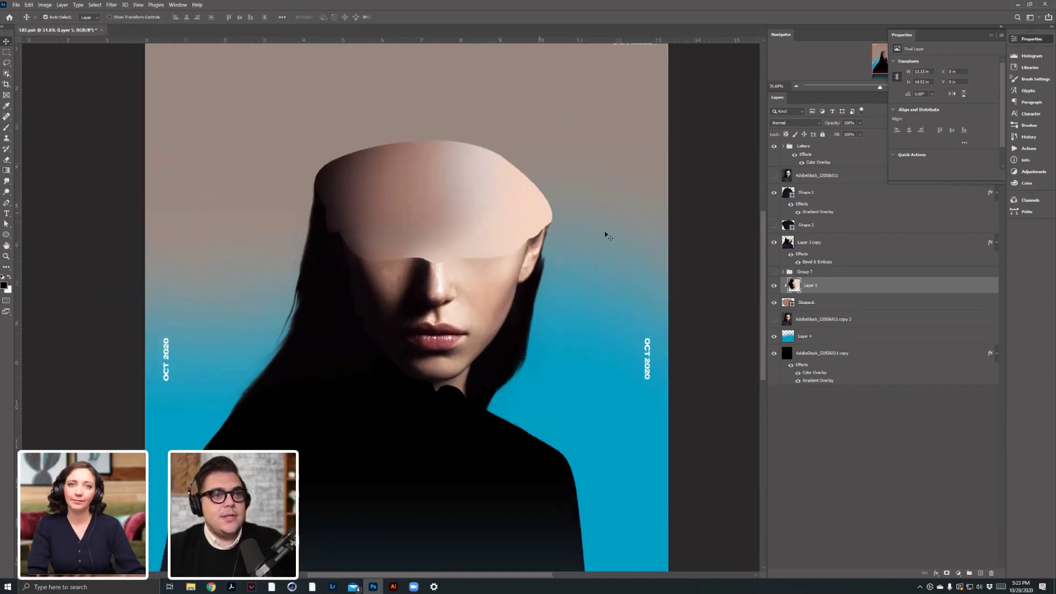
pyautogui.click(407, 219)
pyautogui.press('a')
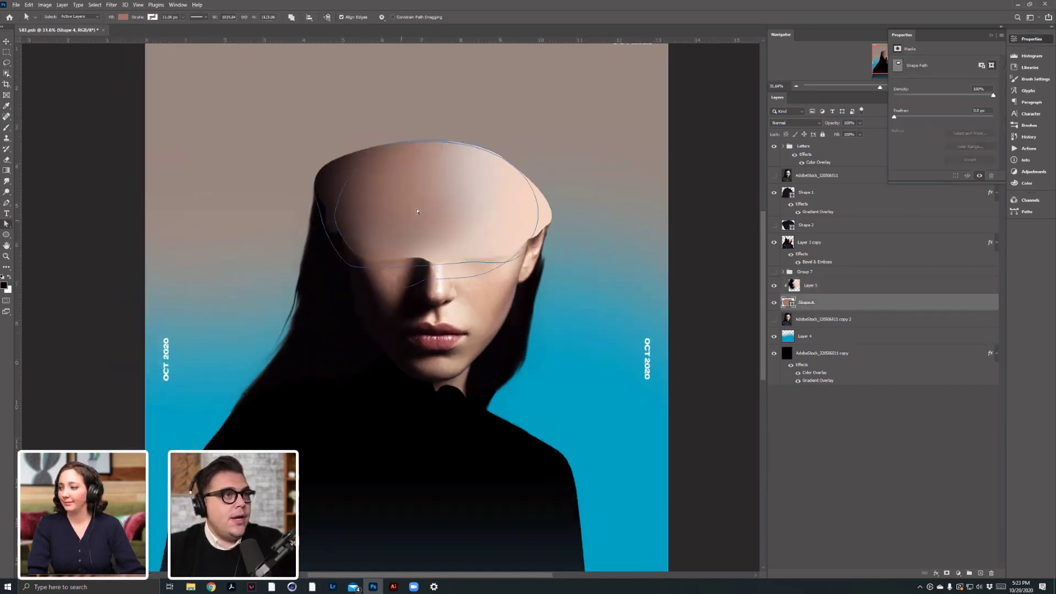
pyautogui.click(592, 221)
pyautogui.click(546, 227)
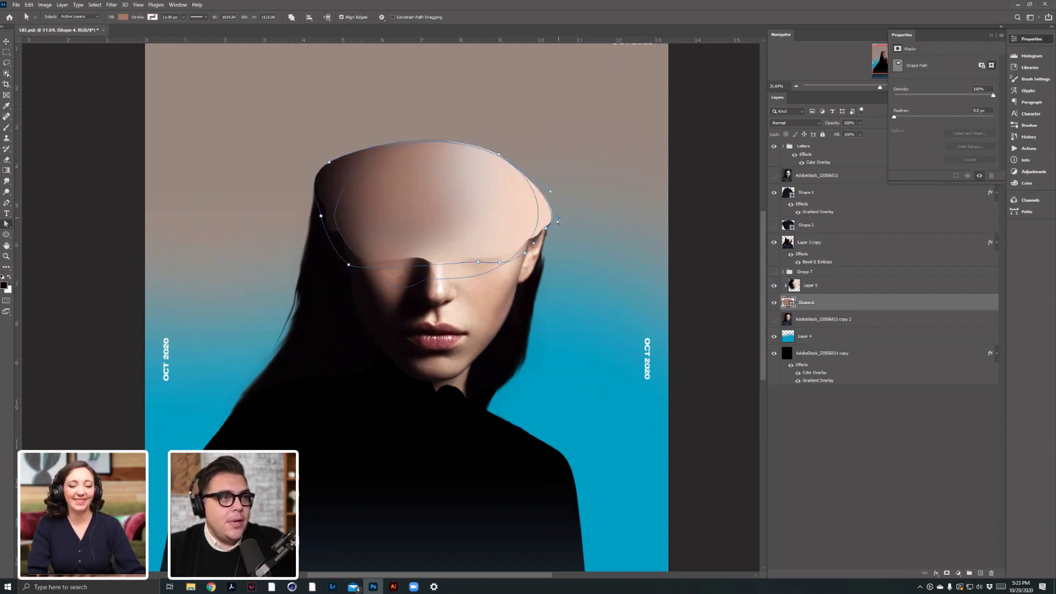
pyautogui.click(567, 205)
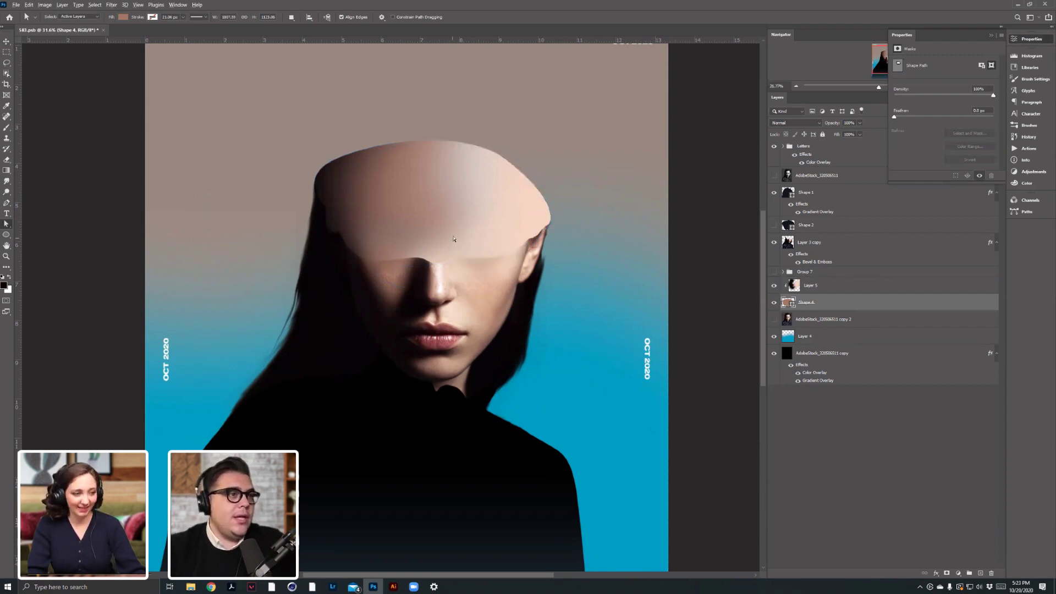
pyautogui.scroll(-2, 453, 240)
pyautogui.scroll(2, 442, 246)
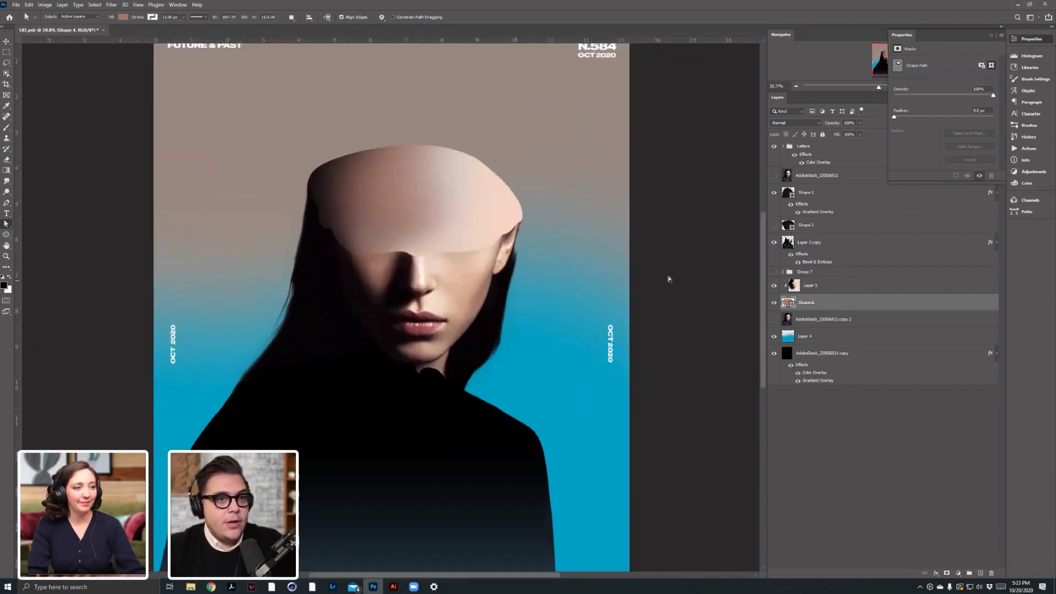
# Group Layer 5 together with Shape 4.
pyautogui.hotkey('alt', ']')
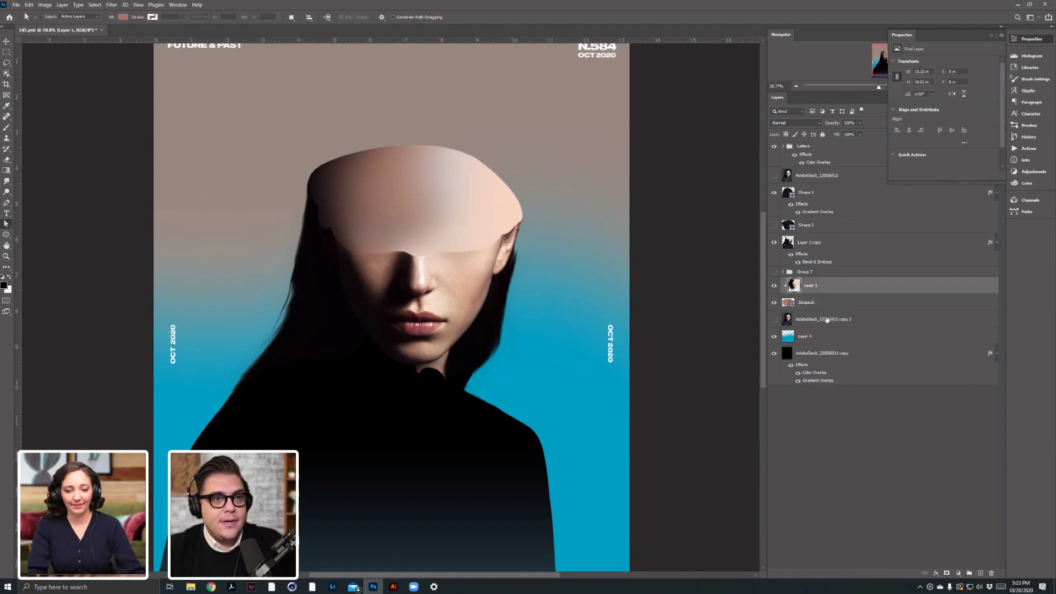
pyautogui.keyDown('shift'); pyautogui.click(824, 303); pyautogui.keyUp('shift')
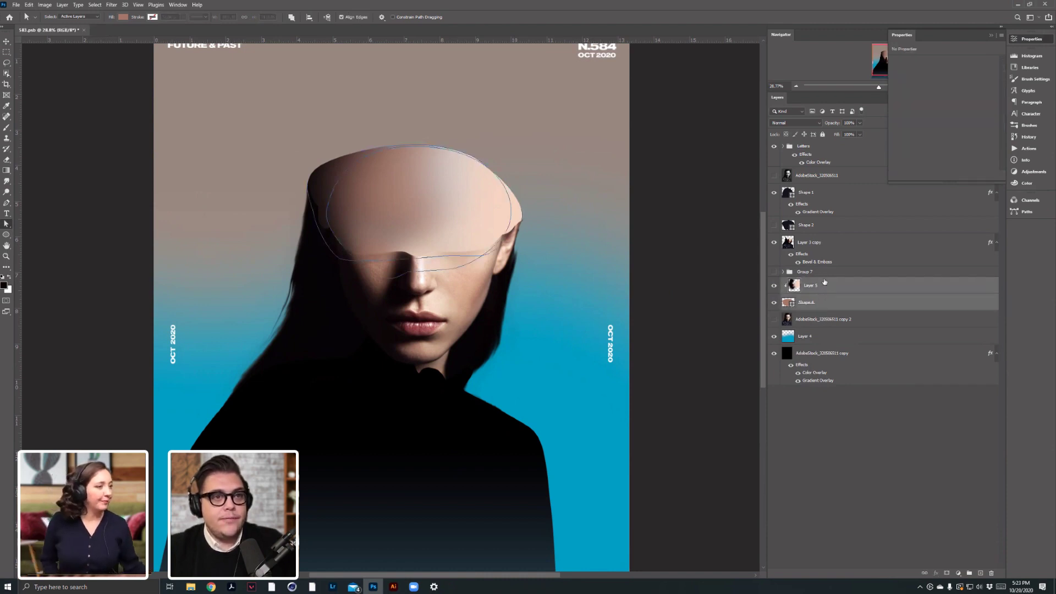
pyautogui.click(820, 251)
pyautogui.scroll(3, 352, 465)
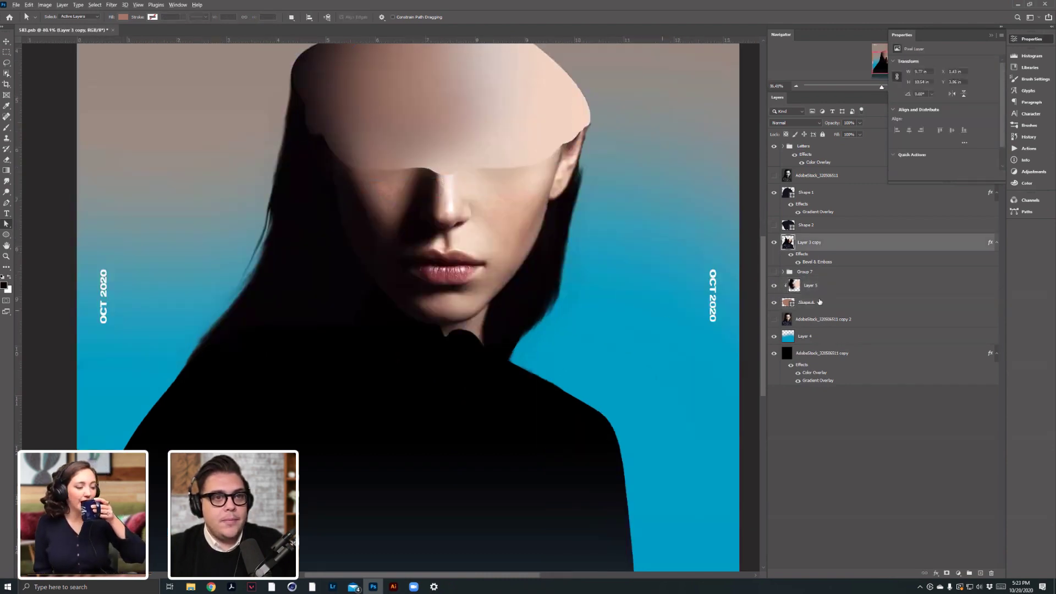
pyautogui.scroll(-2, 669, 313)
pyautogui.hotkey('alt', '[')
pyautogui.keyDown('shift'); pyautogui.click(826, 304); pyautogui.keyUp('shift')
pyautogui.hotkey('ctrl', 'g')
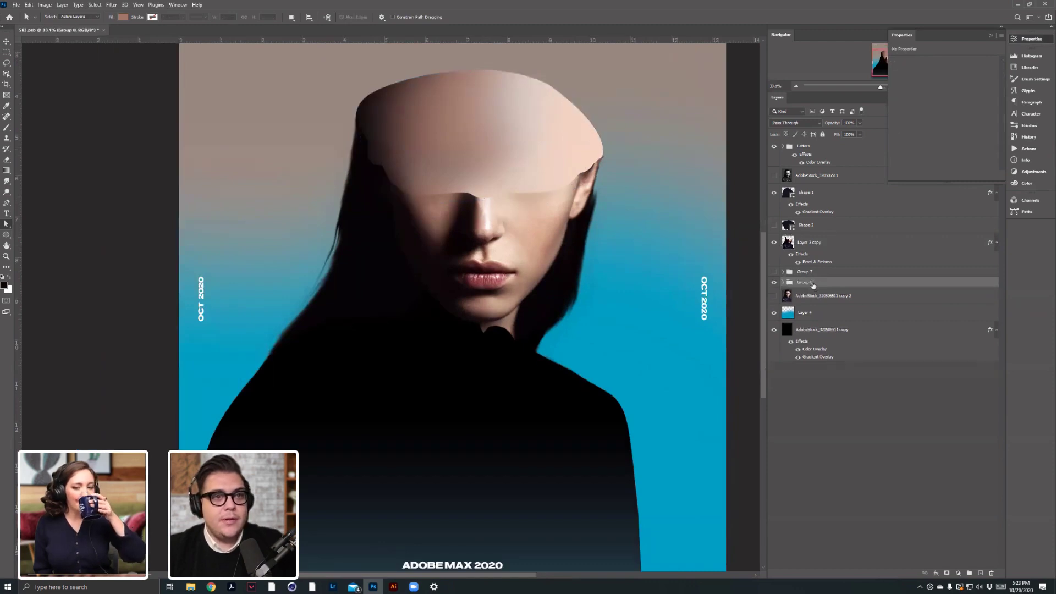
# Duplicate the head-shape group, Group 8, directly below the portrait layer and merge the copy with the portrait layer.
pyautogui.moveTo(813, 270); pyautogui.dragTo(816, 261)
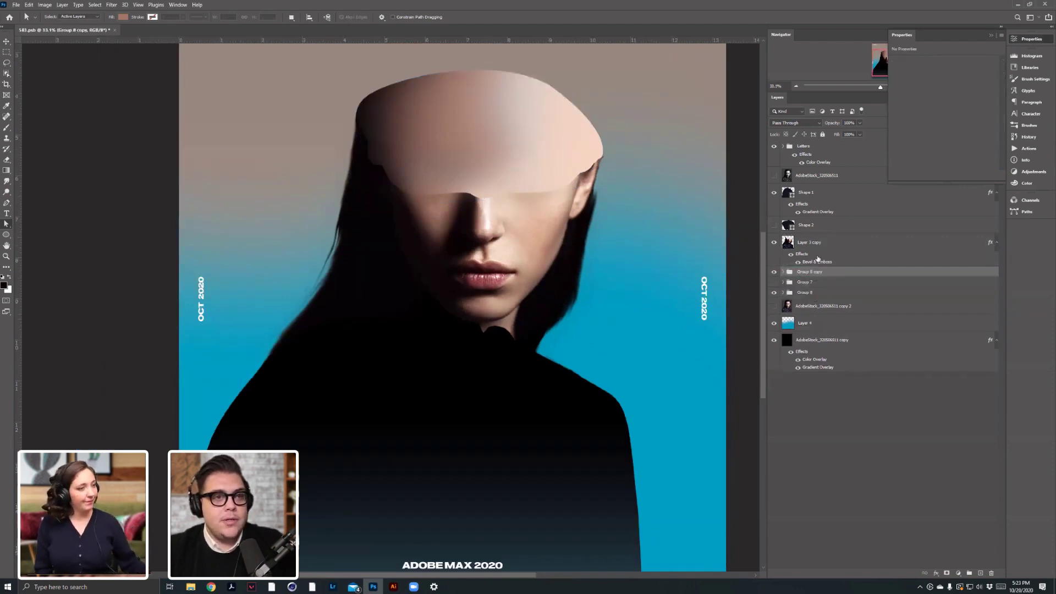
pyautogui.keyDown('shift'); pyautogui.click(818, 260); pyautogui.keyUp('shift')
pyautogui.hotkey('ctrl', 'e')
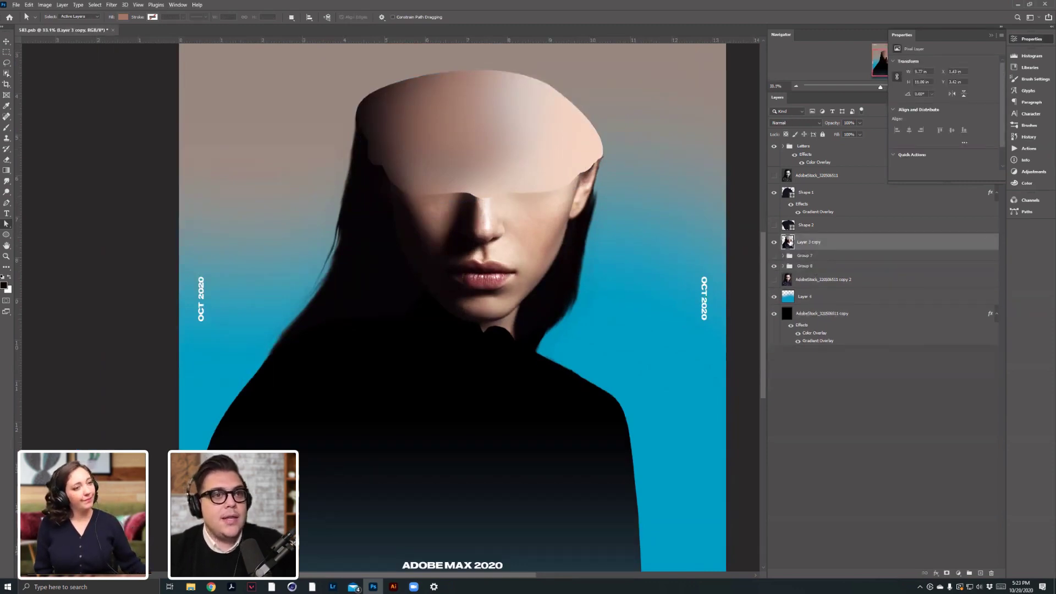
# Hide the original head-shape group, Group 8, and toggle the merged portrait layer's visibility to check it.
pyautogui.click(774, 242)
pyautogui.click(774, 242)
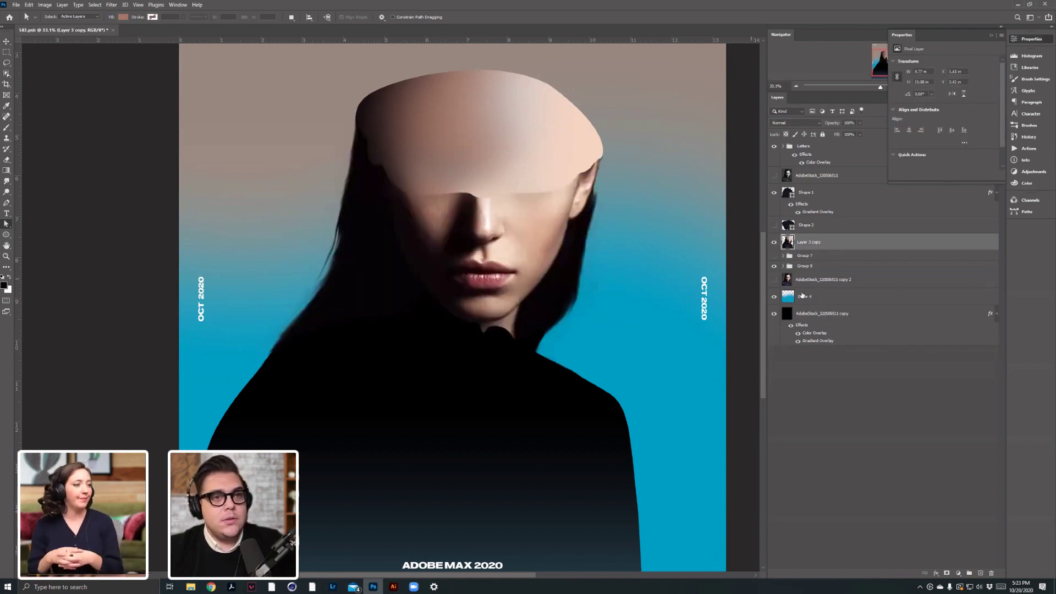
pyautogui.scroll(-1, 653, 341)
pyautogui.moveTo(675, 335); pyautogui.dragTo(640, 350)
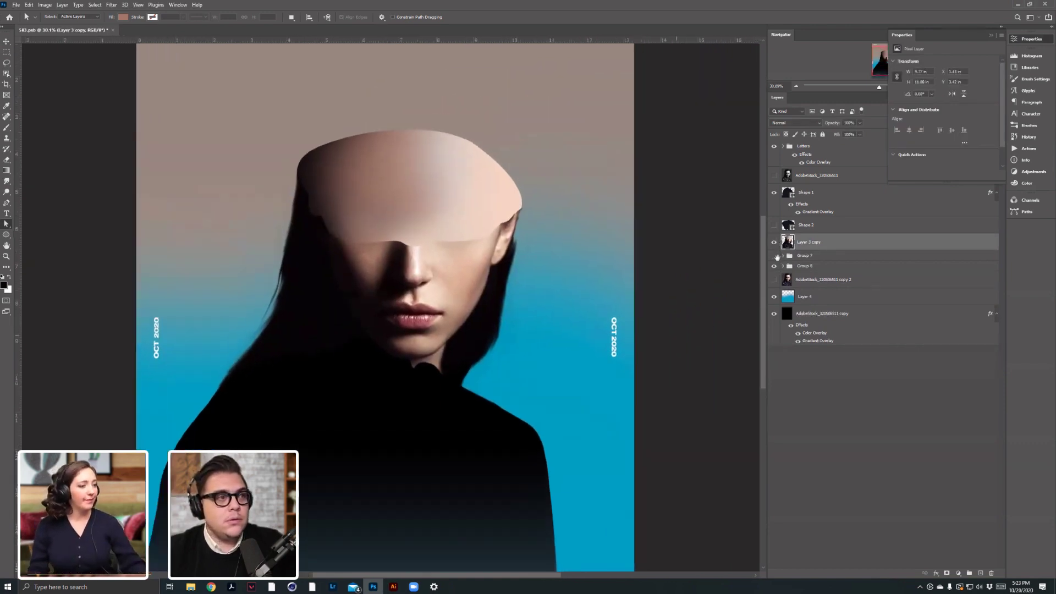
pyautogui.click(775, 265)
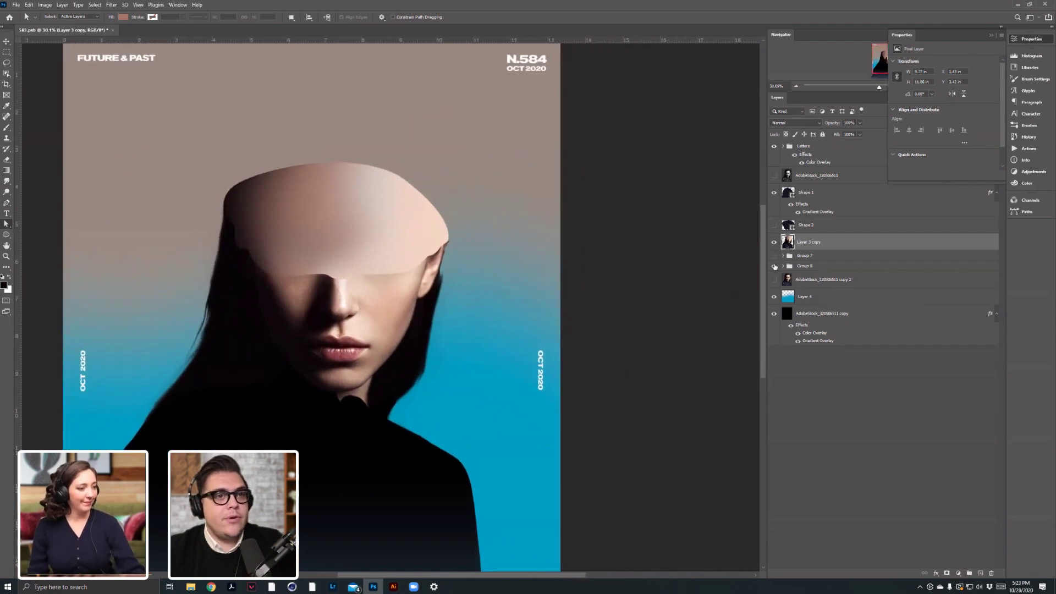
pyautogui.click(773, 245)
pyautogui.click(774, 246)
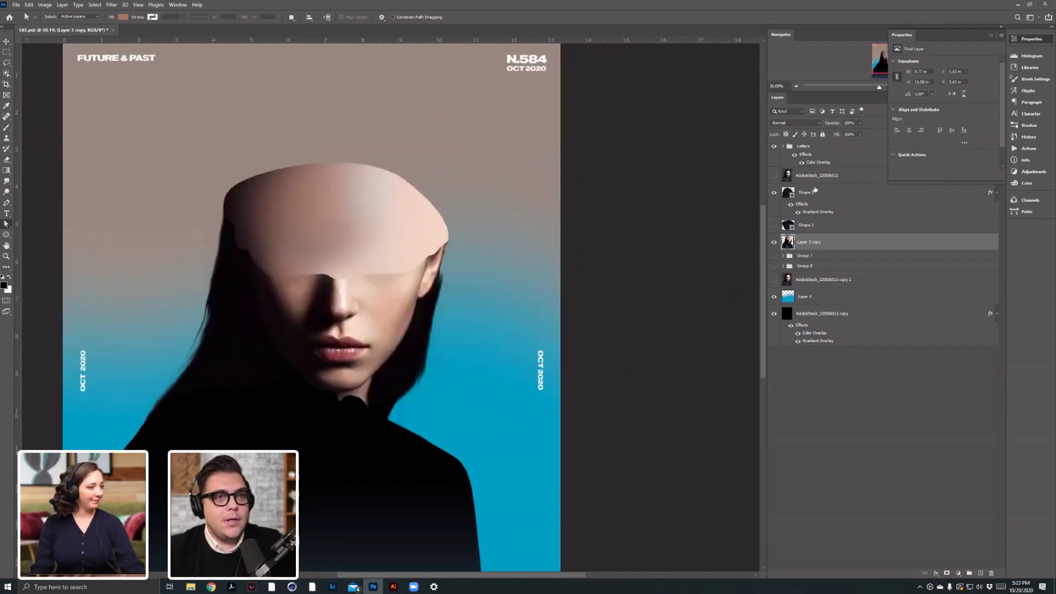
# Group Shape 1 with the merged portrait layer directly below it and flatten a duplicate of that group into a single layer.
pyautogui.moveTo(808, 192); pyautogui.dragTo(787, 236)
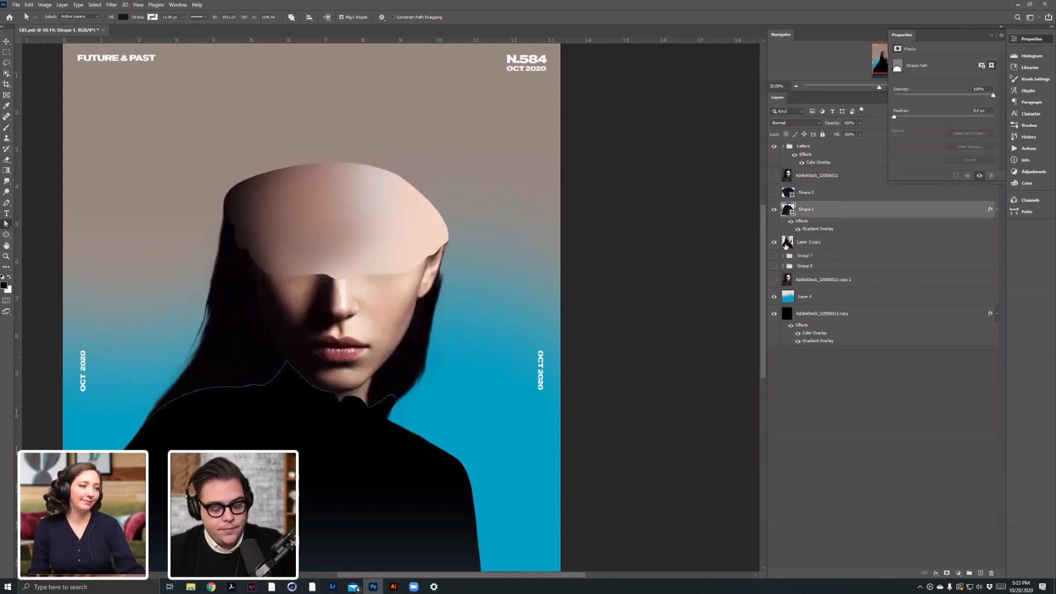
pyautogui.scroll(-1, 270, 359)
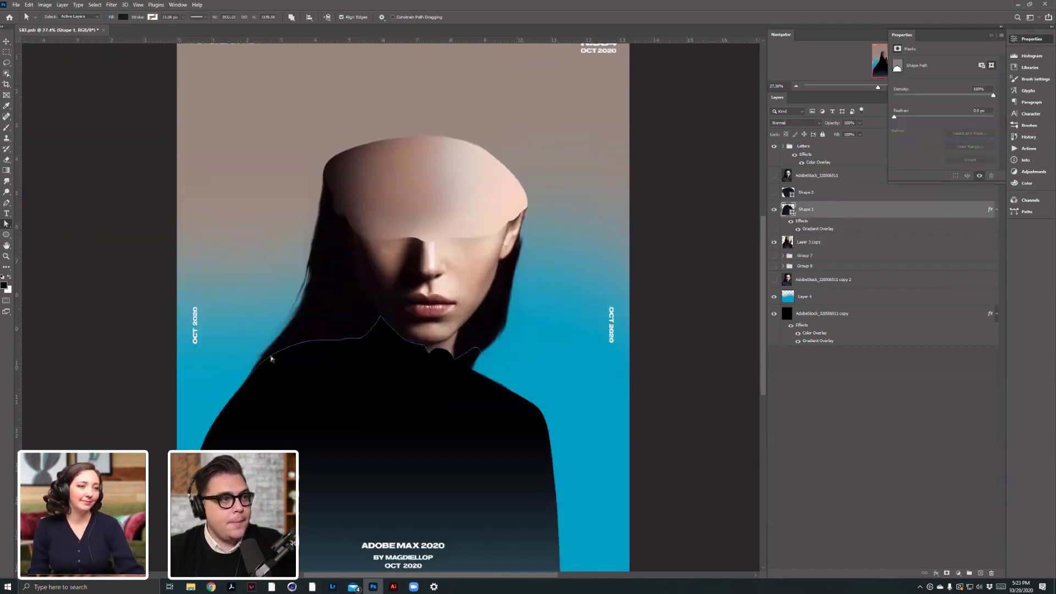
pyautogui.keyDown('shift'); pyautogui.click(818, 245); pyautogui.keyUp('shift')
pyautogui.hotkey('ctrl', 'g')
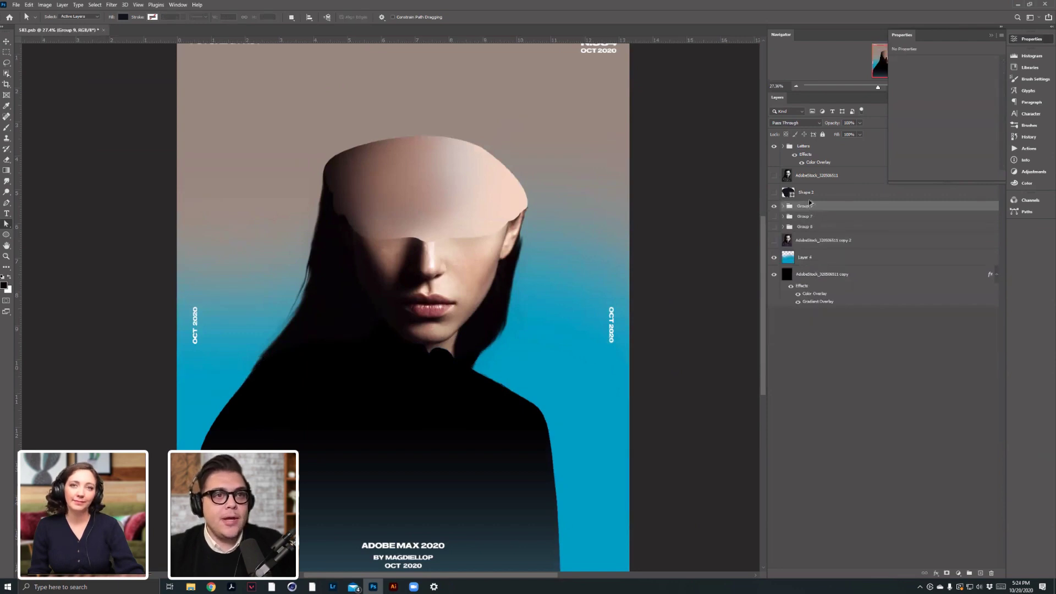
pyautogui.hotkey('ctrl', 'j')
pyautogui.hotkey('ctrl', 'e')
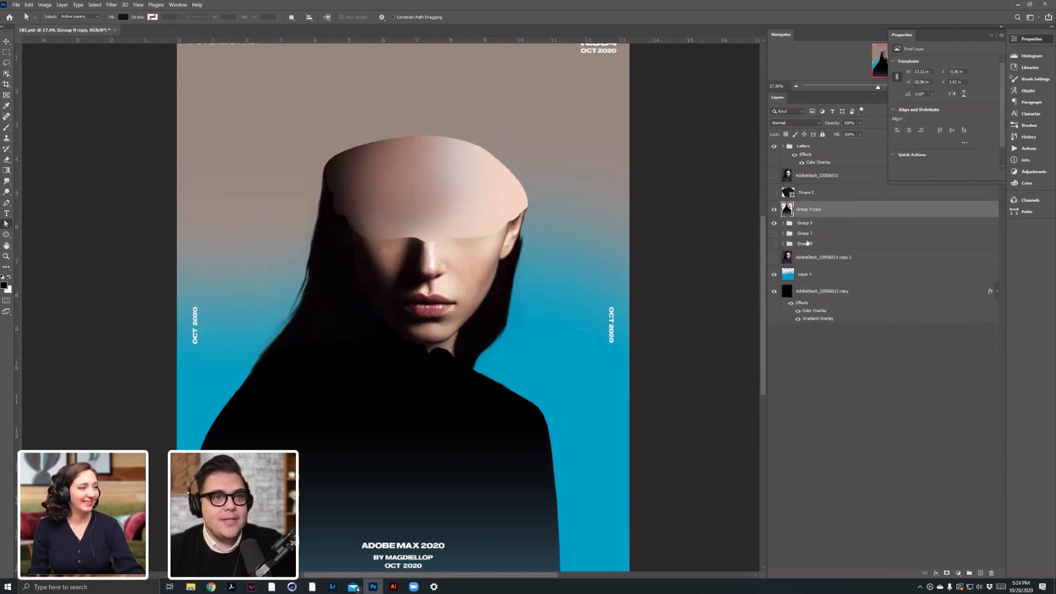
# Collect Groups 9, 7 and 8 in one hidden group and make the flattened Group 9 copy the active layer.
pyautogui.click(806, 223)
pyautogui.keyDown('shift'); pyautogui.click(805, 244); pyautogui.keyUp('shift')
pyautogui.hotkey('ctrl', 'g')
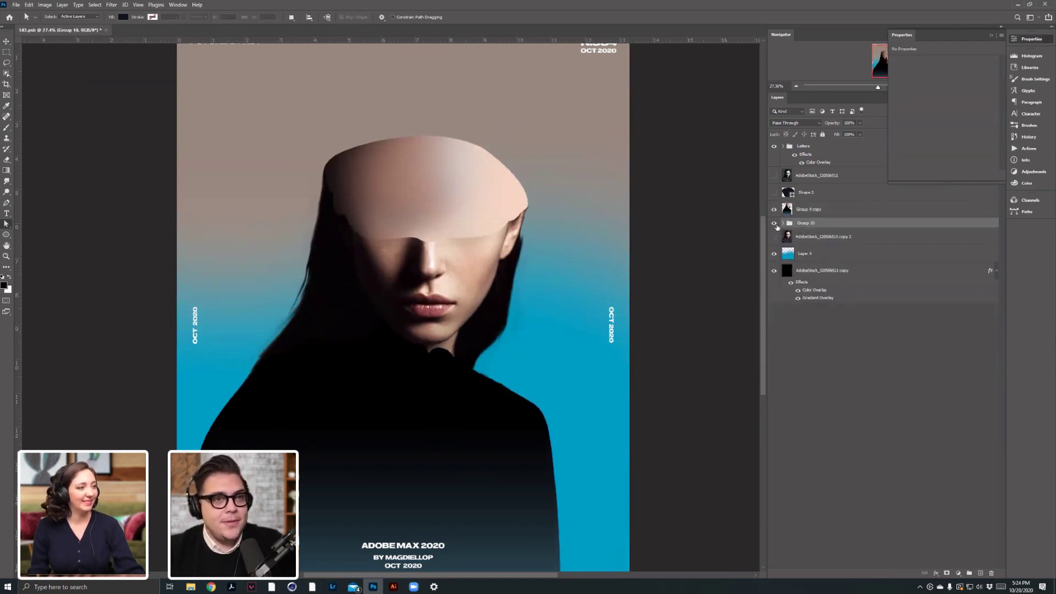
pyautogui.click(774, 223)
pyautogui.click(809, 210)
pyautogui.scroll(1, 352, 310)
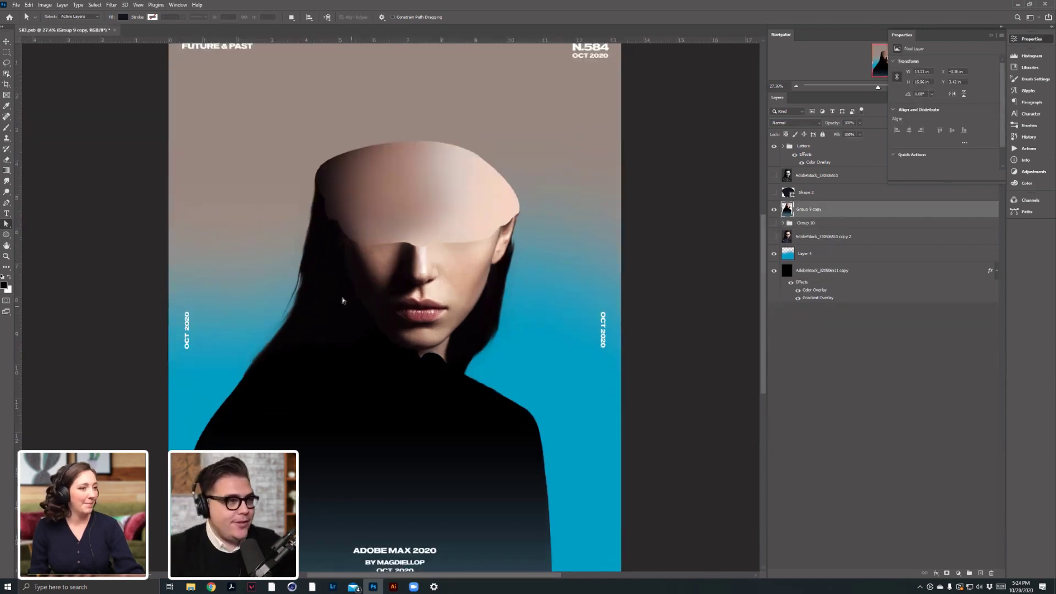
pyautogui.scroll(2, 397, 288)
pyautogui.scroll(-4, 397, 287)
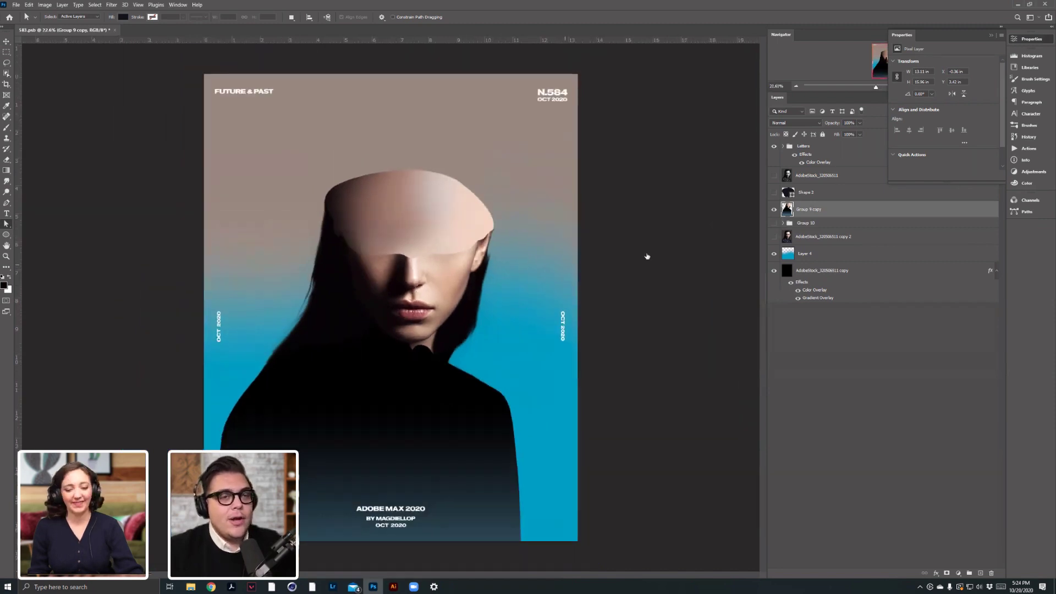
pyautogui.scroll(2, 380, 314)
pyautogui.scroll(-1, 380, 313)
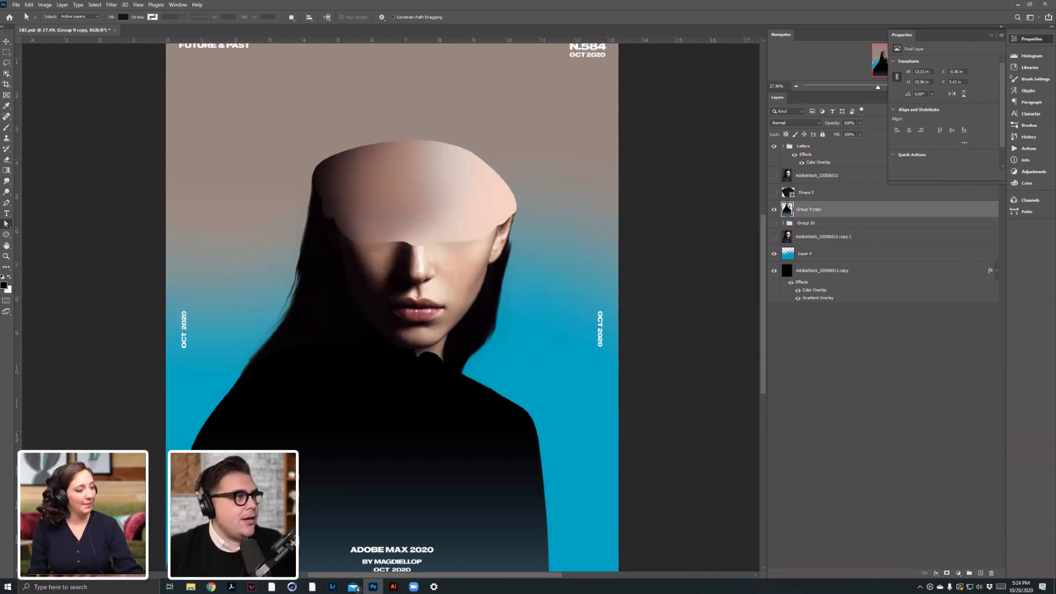
# Switch to Chrome and play the Instagram reel of the surreal portrait with planets across the face.
pyautogui.click(211, 587)
pyautogui.hotkey('ctrl', '1')
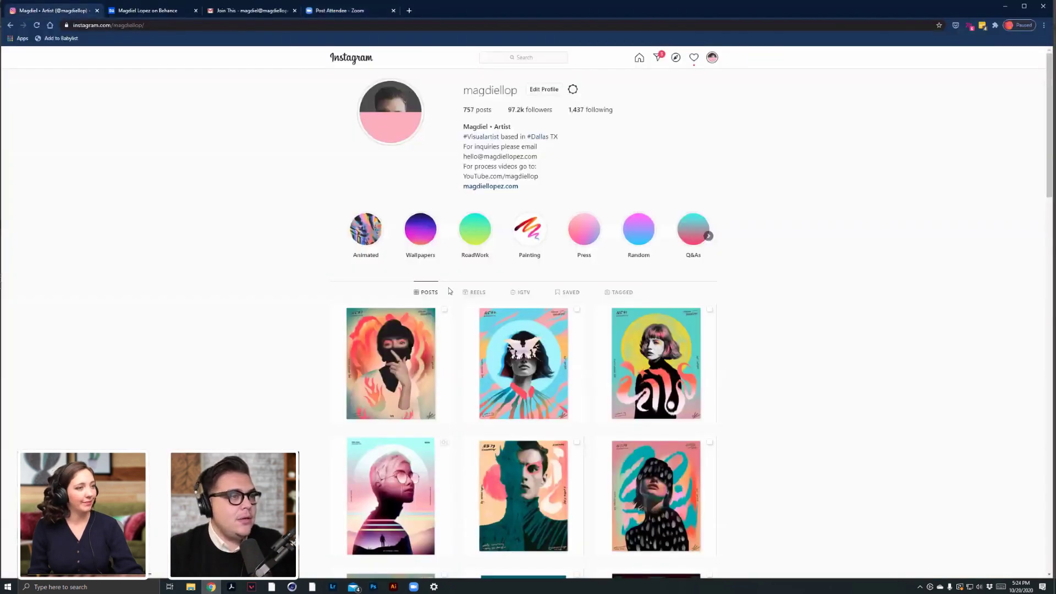
pyautogui.click(475, 292)
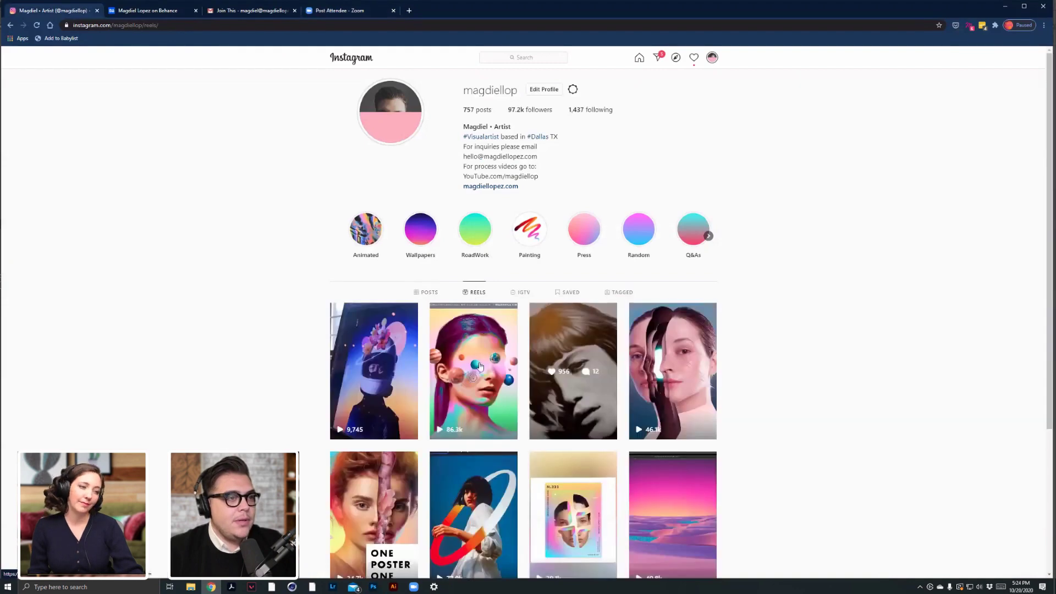
pyautogui.click(469, 347)
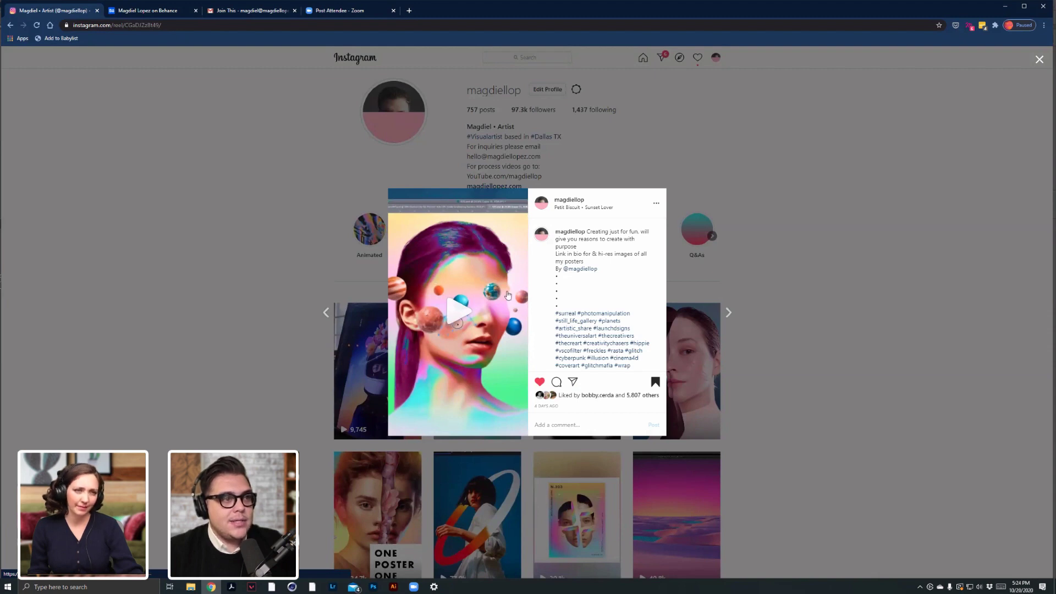
pyautogui.click(460, 313)
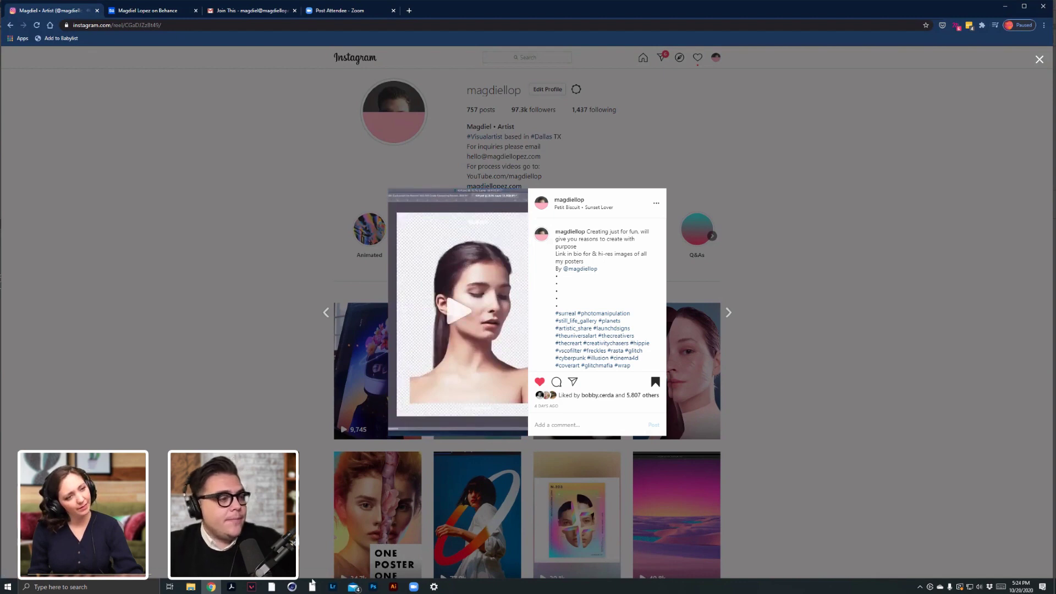
# Switch to Photoshop and duplicate the flattened Group 9 copy layer.
pyautogui.click(374, 586)
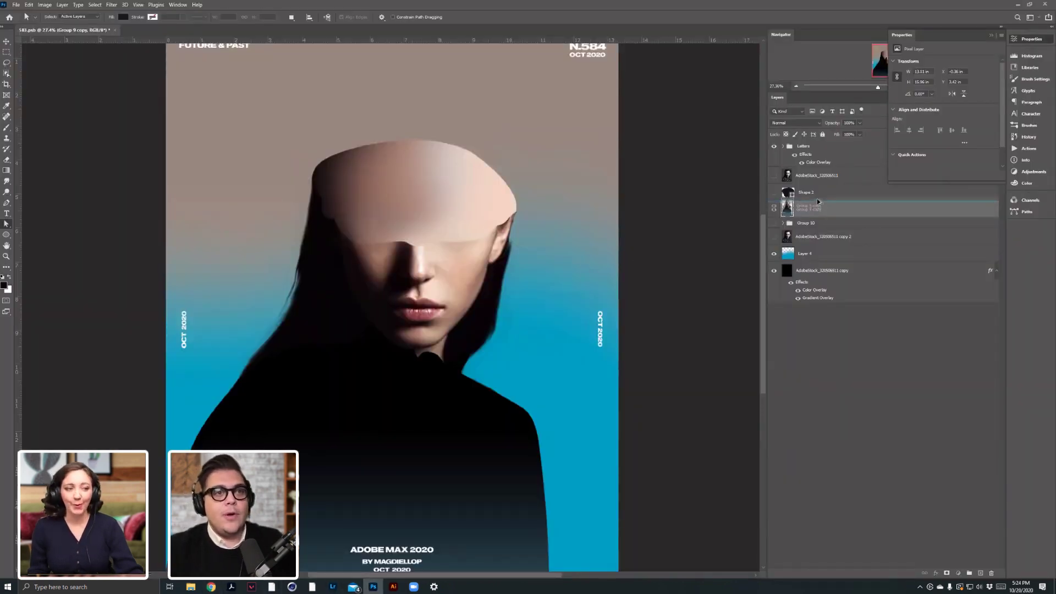
pyautogui.hotkey('ctrl', 'j')
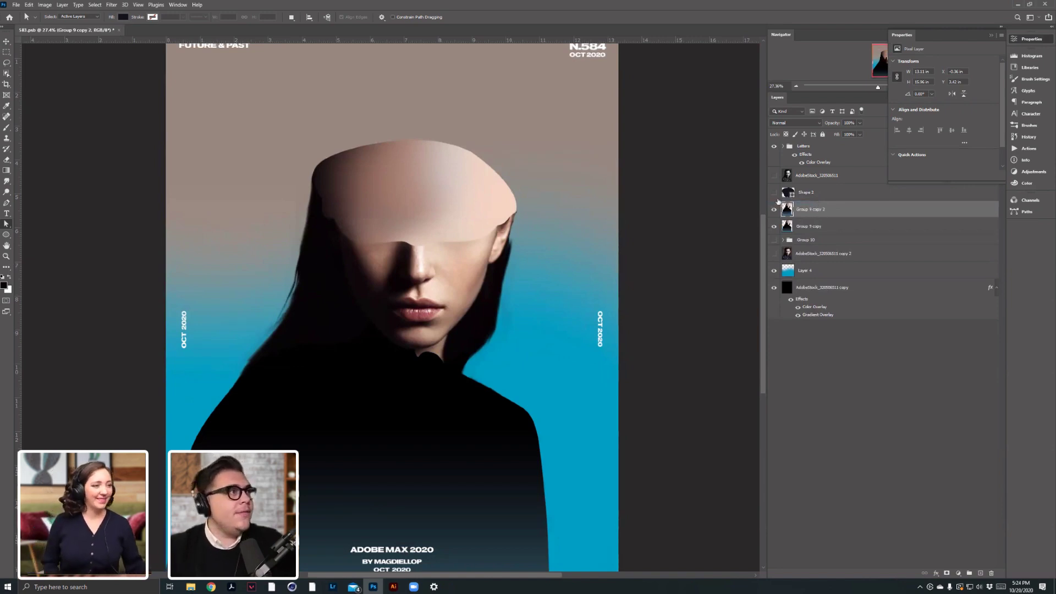
# Apply a wave-shaped RGB Curves adjustment to the duplicate, dipping at input 138, output 16, peaking at input 202, output 185, with a lowered white end.
pyautogui.click(45, 4)
pyautogui.moveTo(55, 27)
pyautogui.click(139, 41)
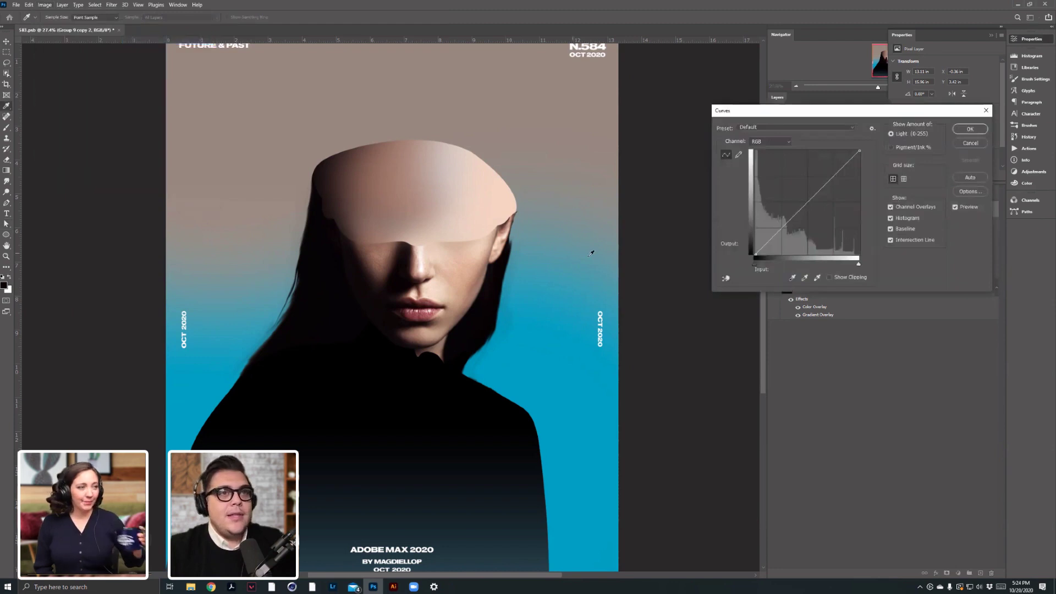
pyautogui.moveTo(808, 111); pyautogui.dragTo(573, 320)
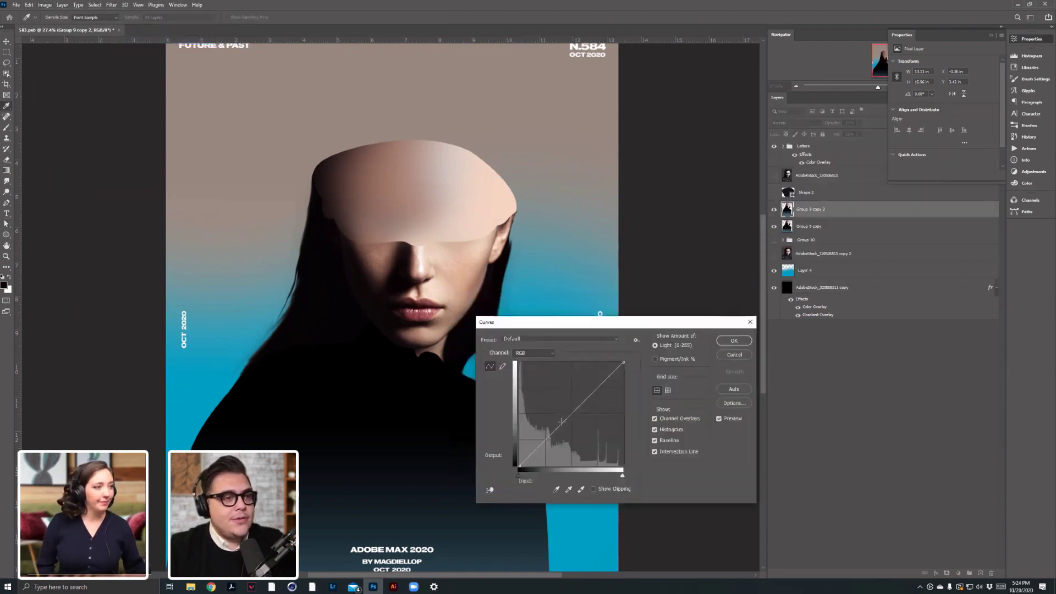
pyautogui.moveTo(545, 448); pyautogui.dragTo(576, 455)
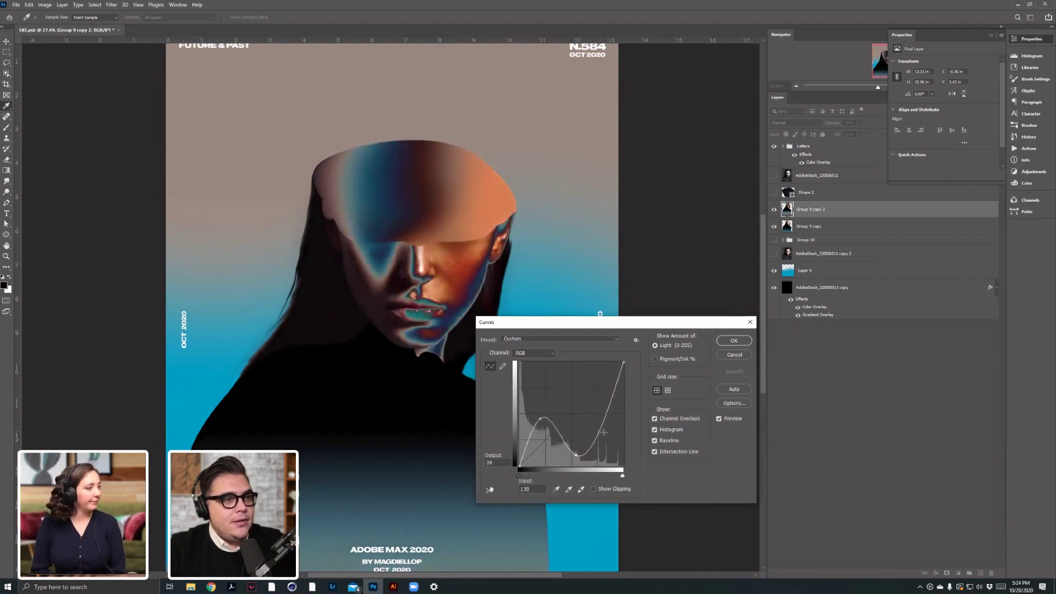
pyautogui.moveTo(604, 411); pyautogui.dragTo(602, 402)
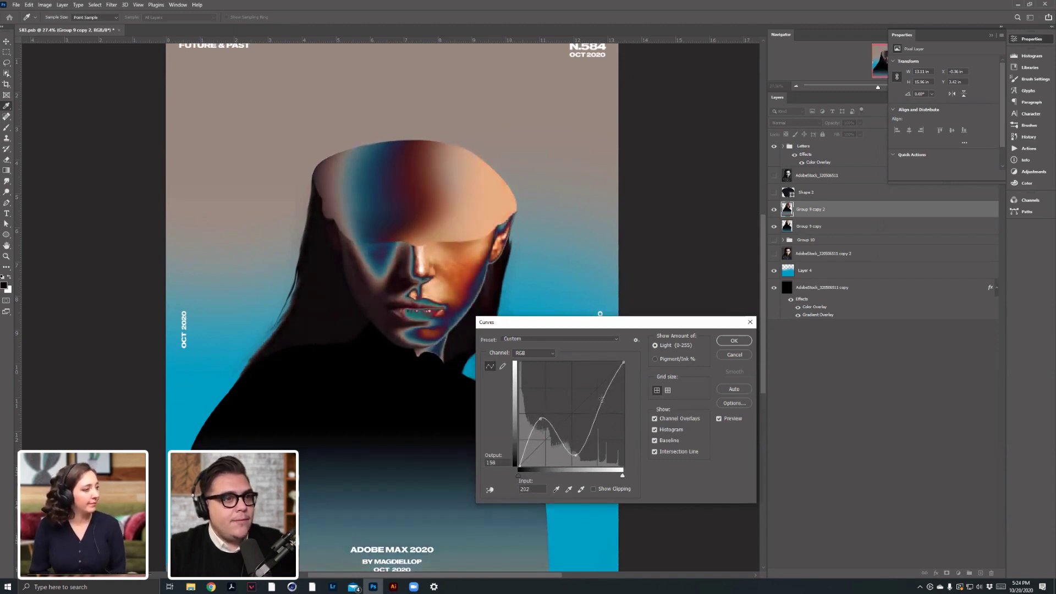
pyautogui.moveTo(624, 363); pyautogui.dragTo(624, 449)
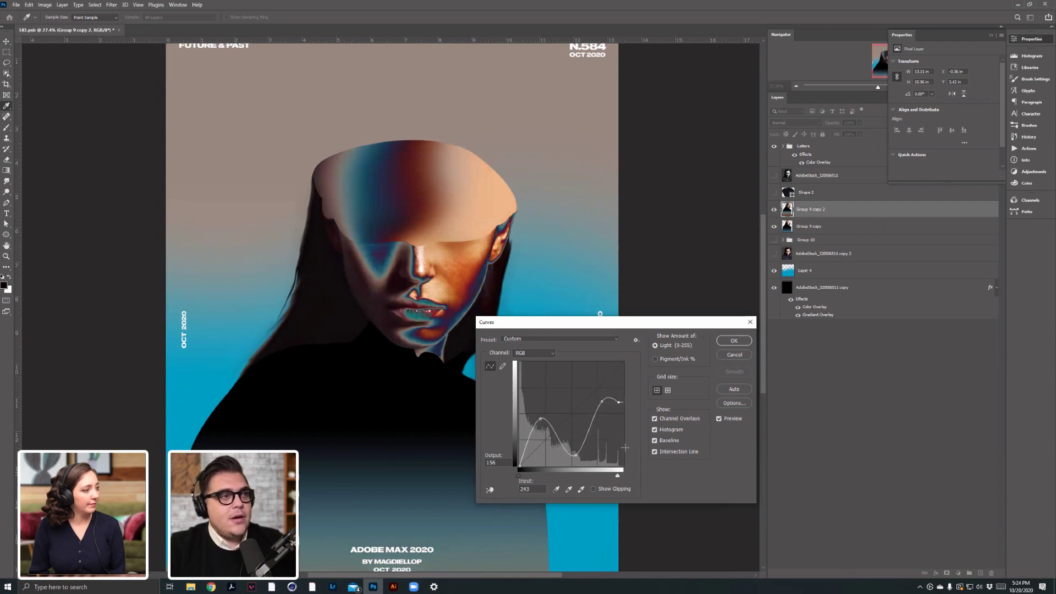
pyautogui.moveTo(601, 377)
pyautogui.mouseDown()
pyautogui.moveTo(600, 406)
pyautogui.moveTo(602, 391)
pyautogui.mouseUp()
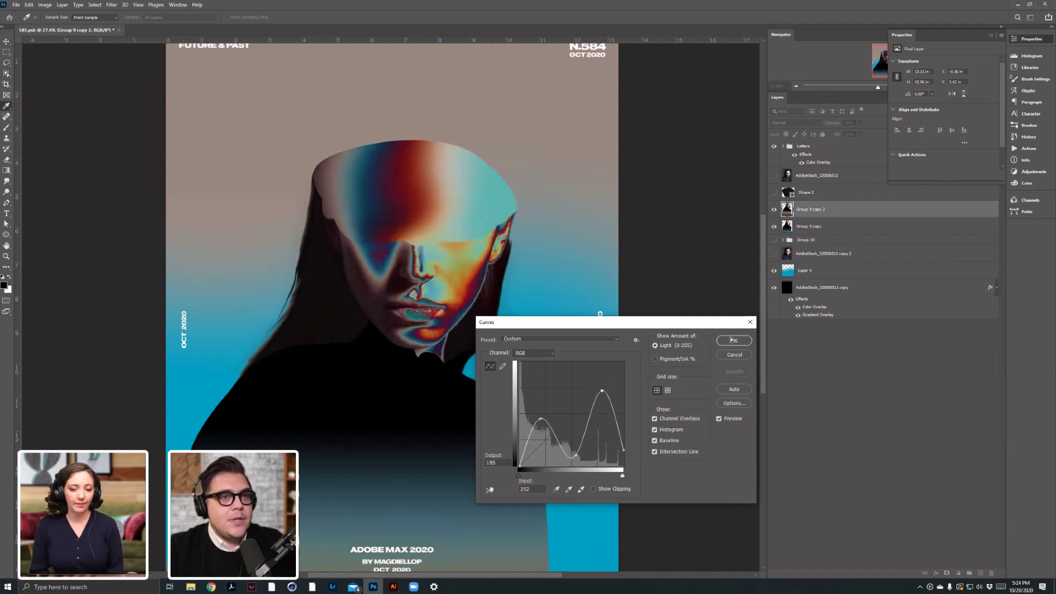
pyautogui.click(732, 340)
# Set the blend mode of the recoloured Group 9 copy 2 layer to Color.
pyautogui.scroll(-2, 432, 354)
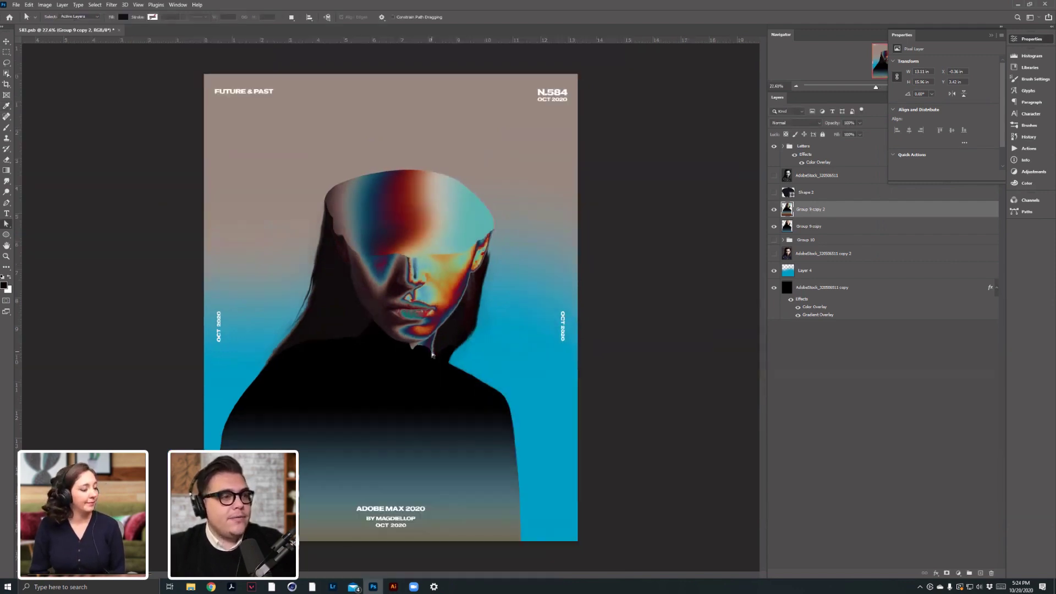
pyautogui.hotkey('ctrl', '+')
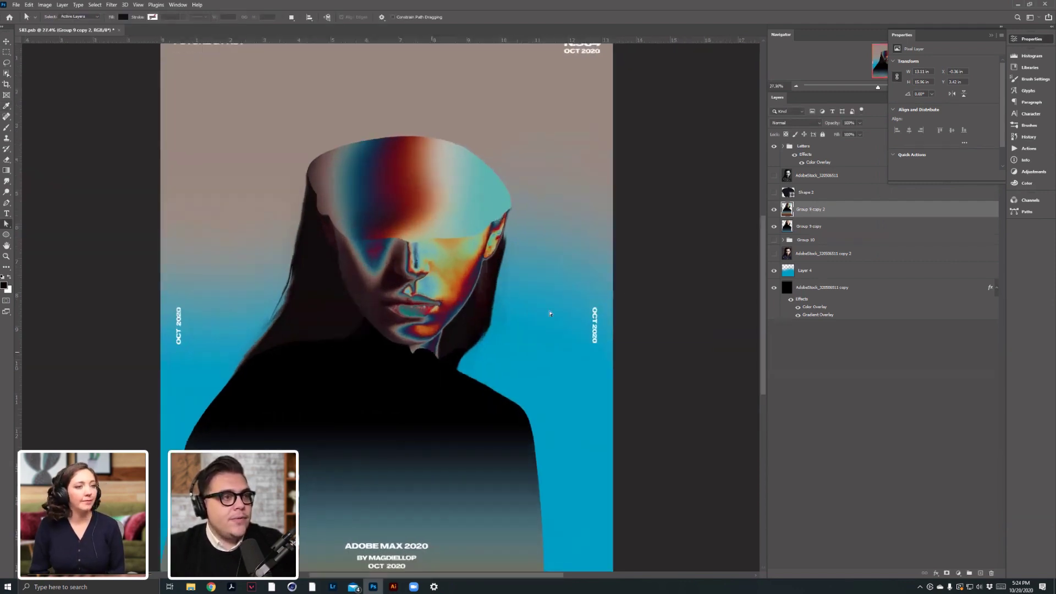
pyautogui.click(802, 126)
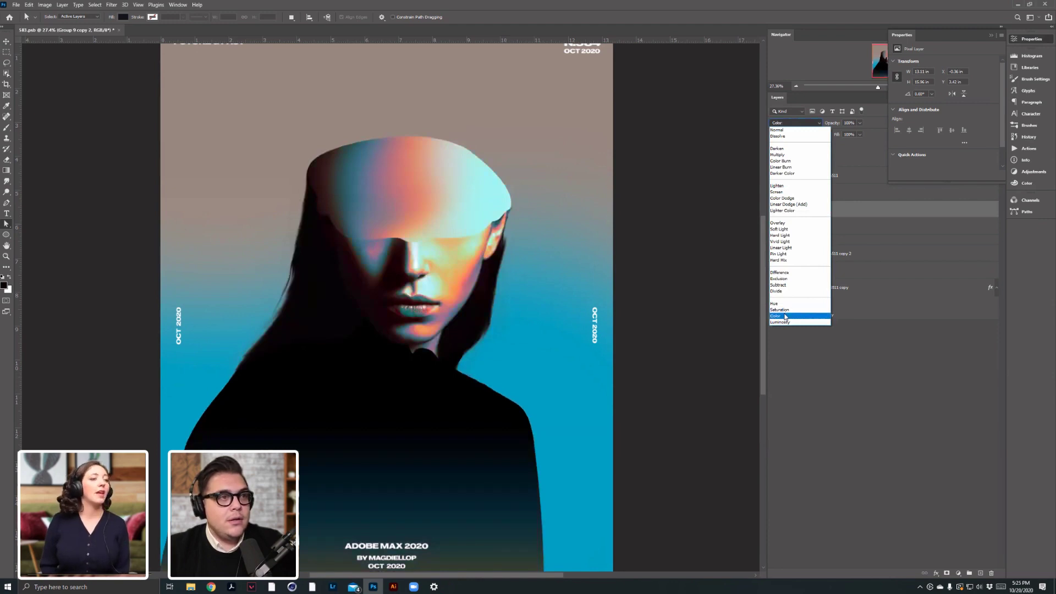
pyautogui.click(785, 317)
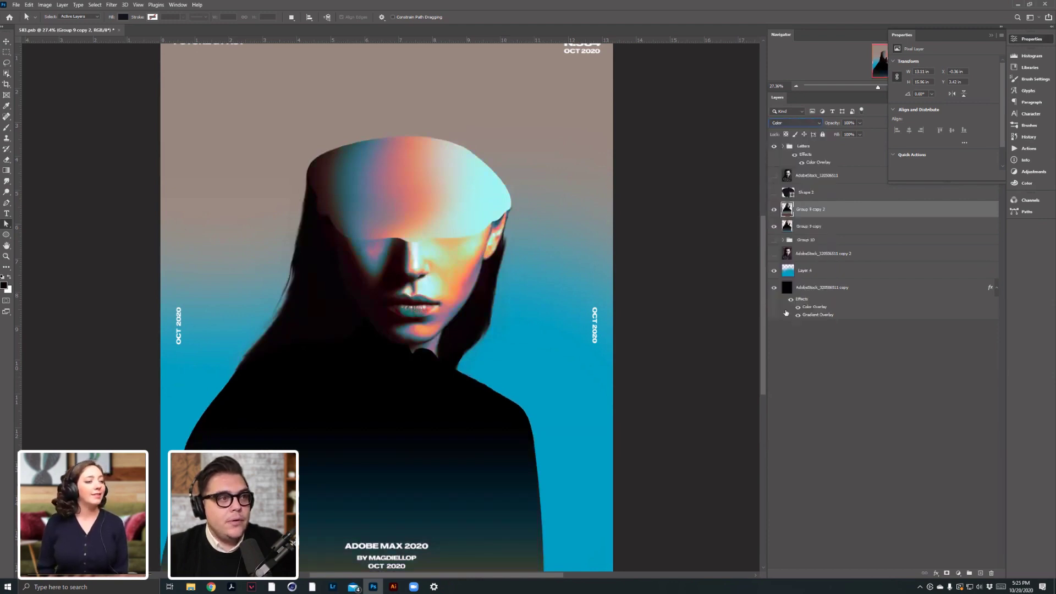
# Clip Group 9 copy 2 to Group 9 copy and merge it with a duplicate of that layer, keeping the unaltered Group 9 copy below.
pyautogui.keyDown('alt'); pyautogui.click(822, 218); pyautogui.keyUp('alt')
pyautogui.click(824, 230)
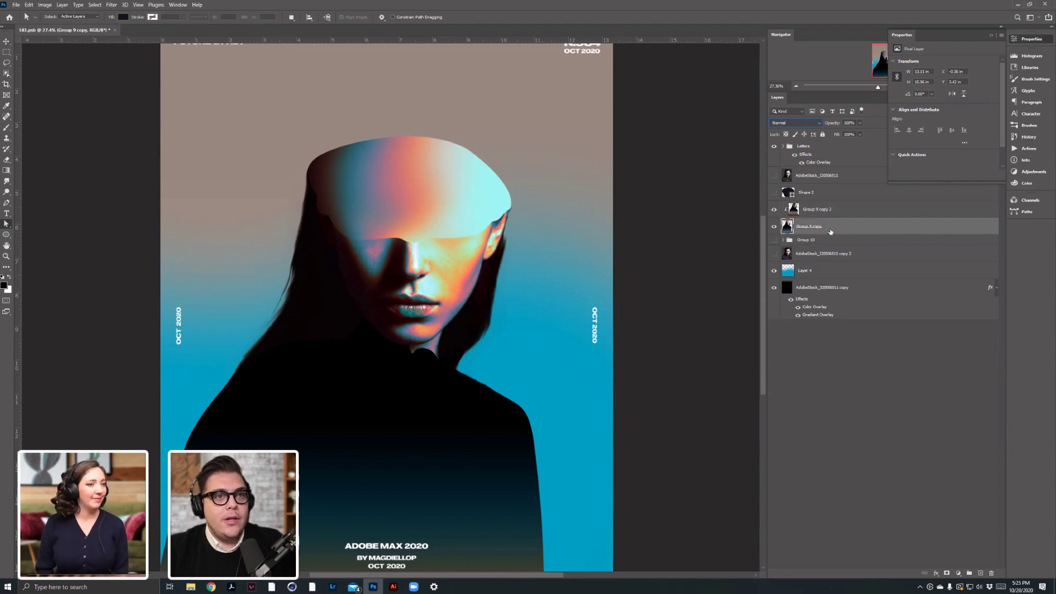
pyautogui.click(835, 239)
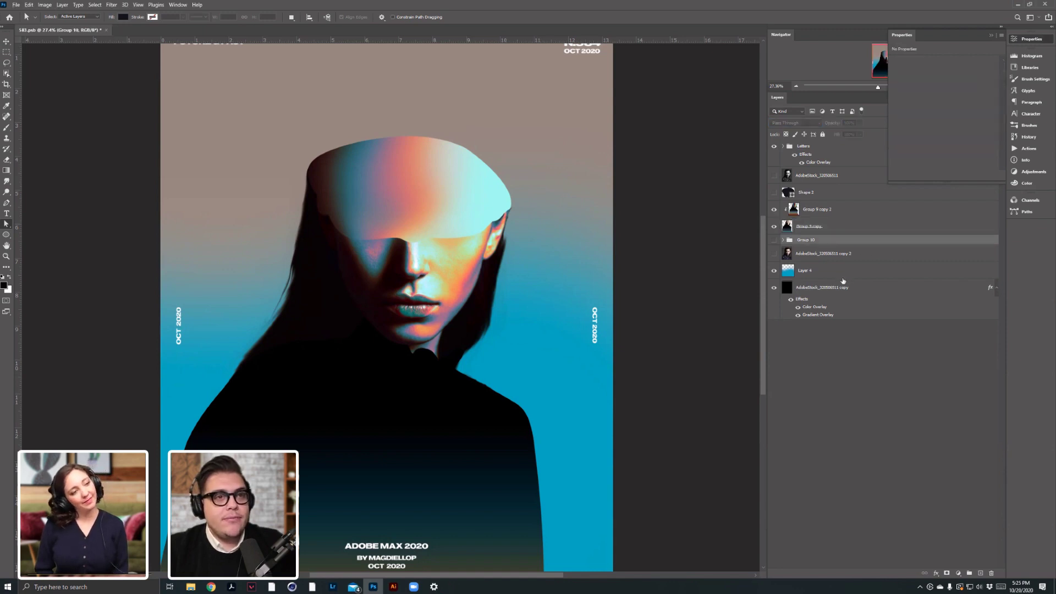
pyautogui.click(853, 223)
pyautogui.moveTo(848, 221); pyautogui.dragTo(834, 218)
pyautogui.keyDown('shift'); pyautogui.click(829, 214); pyautogui.keyUp('shift')
pyautogui.hotkey('ctrl', 'z')
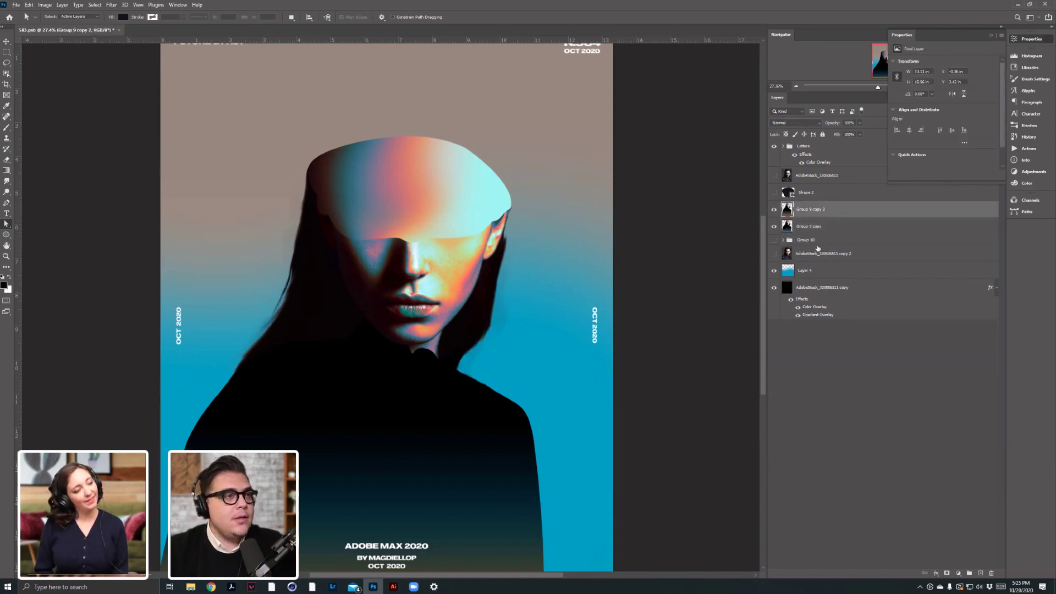
pyautogui.click(44, 4)
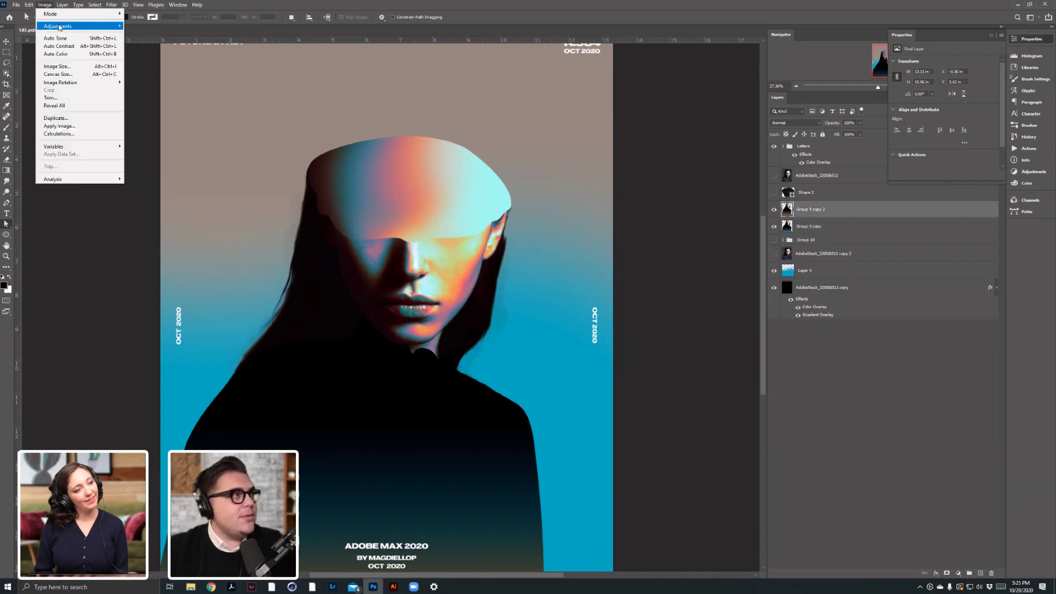
pyautogui.moveTo(65, 27)
pyautogui.click(141, 42)
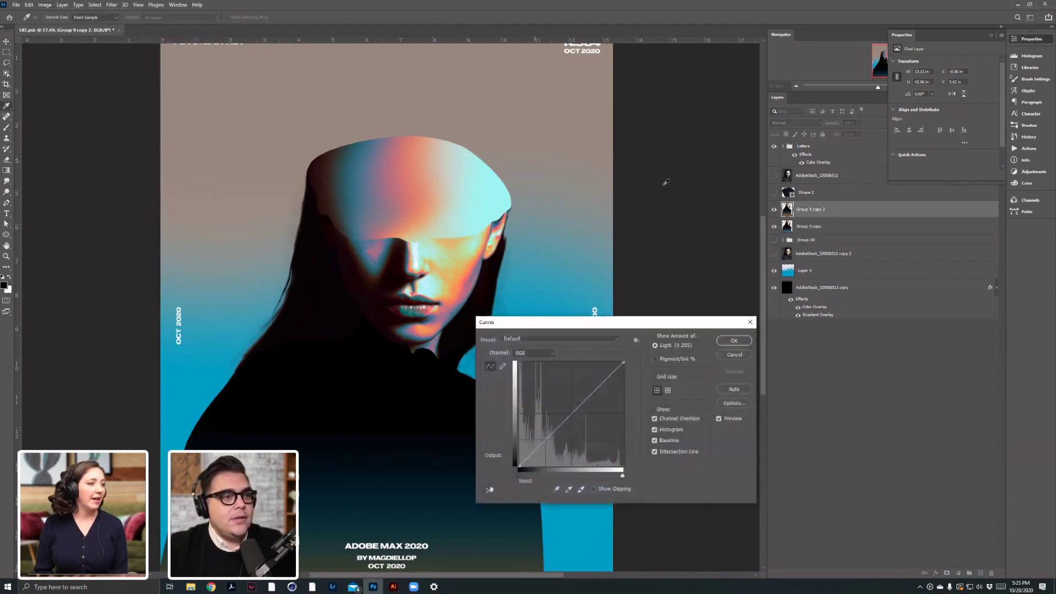
pyautogui.moveTo(557, 432); pyautogui.dragTo(568, 392)
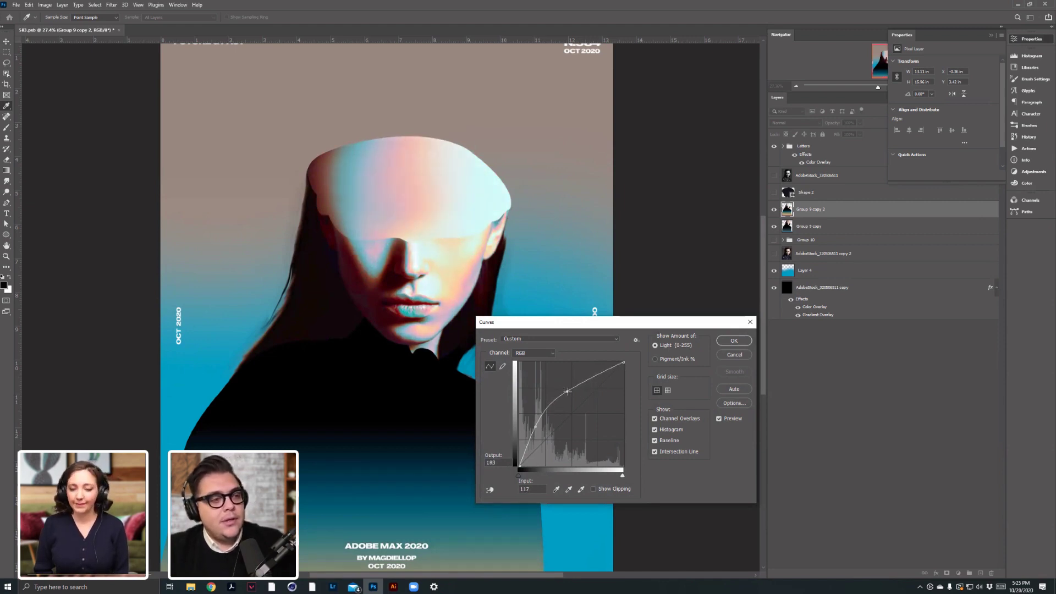
pyautogui.moveTo(569, 392); pyautogui.dragTo(572, 424)
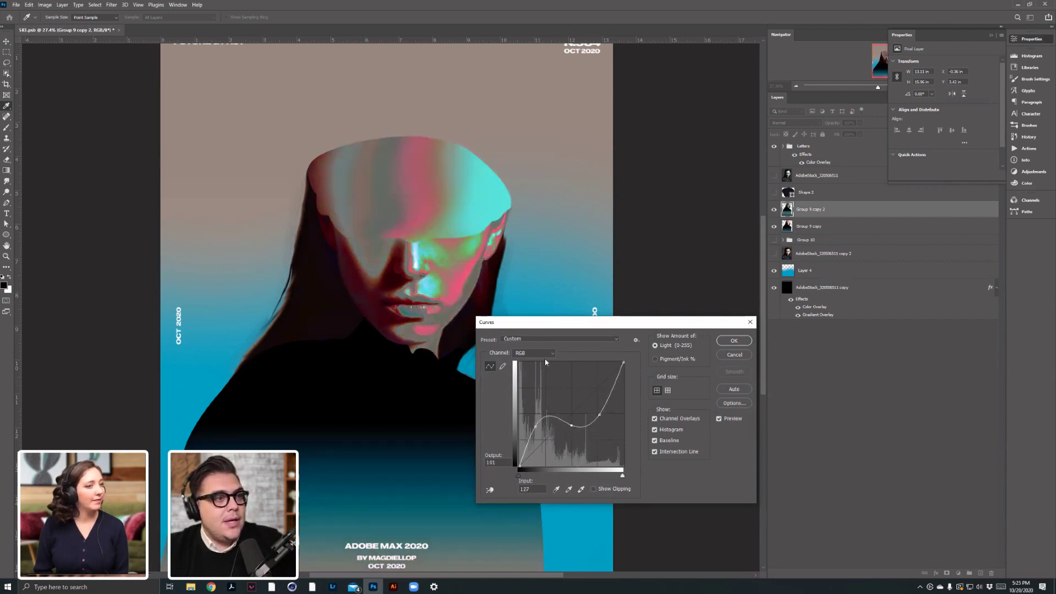
pyautogui.click(542, 355)
pyautogui.click(540, 368)
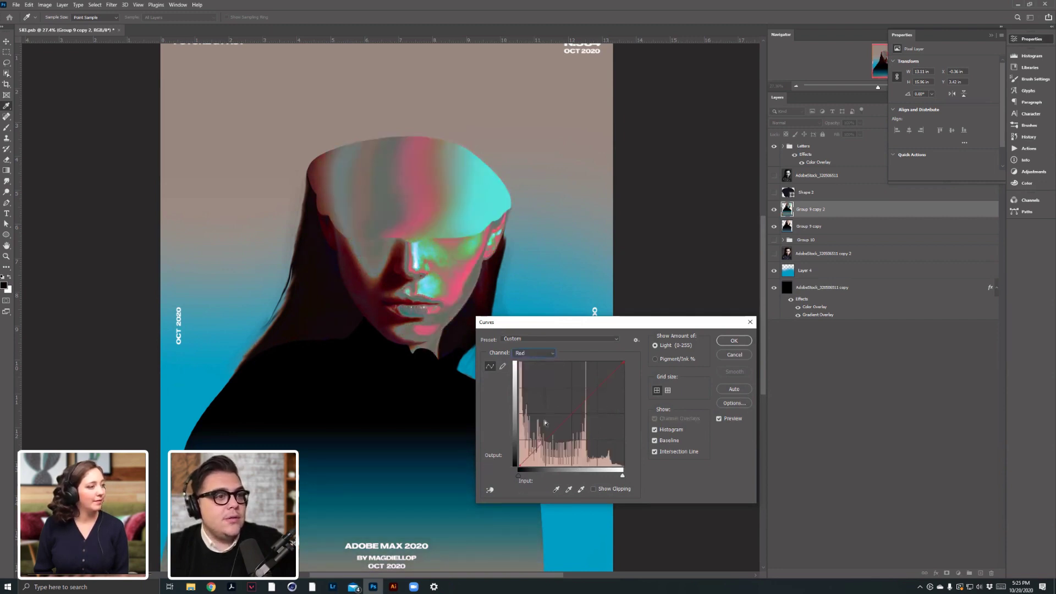
pyautogui.moveTo(580, 444)
pyautogui.mouseDown()
pyautogui.moveTo(547, 402)
pyautogui.moveTo(578, 430)
pyautogui.mouseUp()
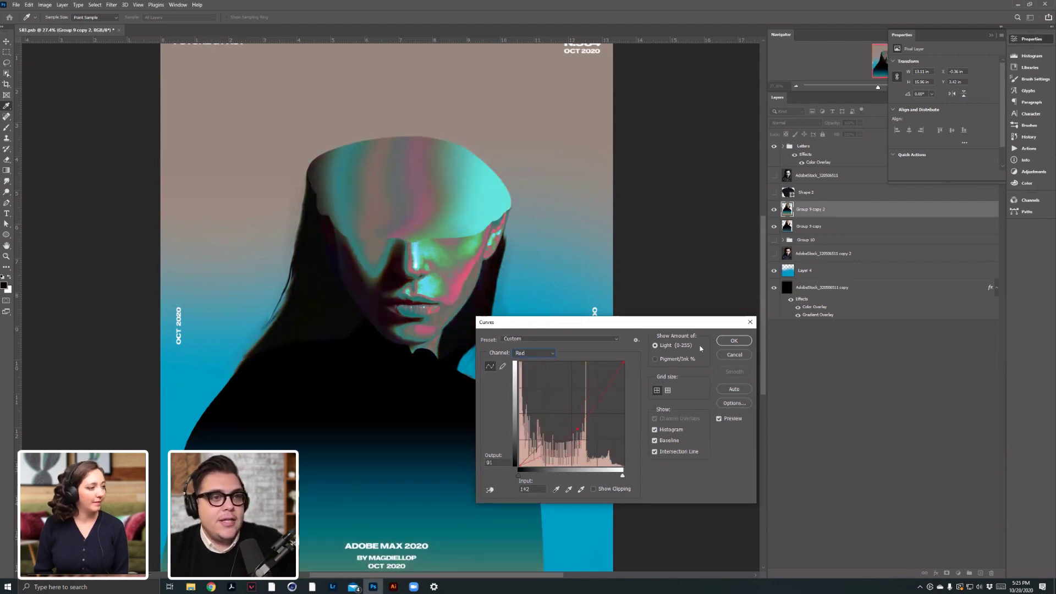
pyautogui.click(747, 356)
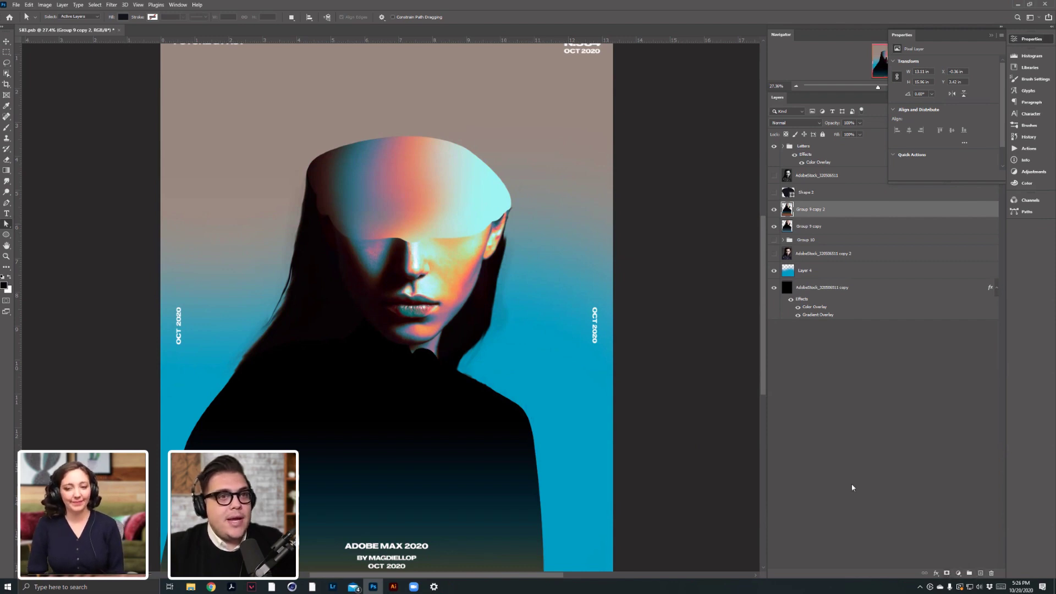
# Add a layer mask to Group 9 copy 2 and paint black over the nose, cheek and lips with a smaller soft brush.
pyautogui.click(945, 572)
pyautogui.click(7, 127)
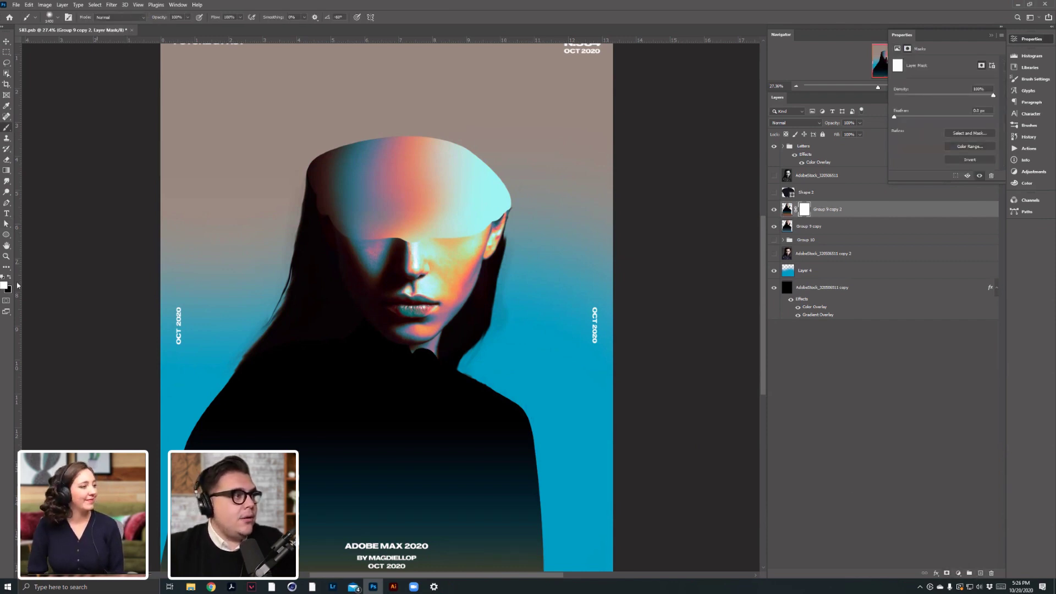
pyautogui.press('x')
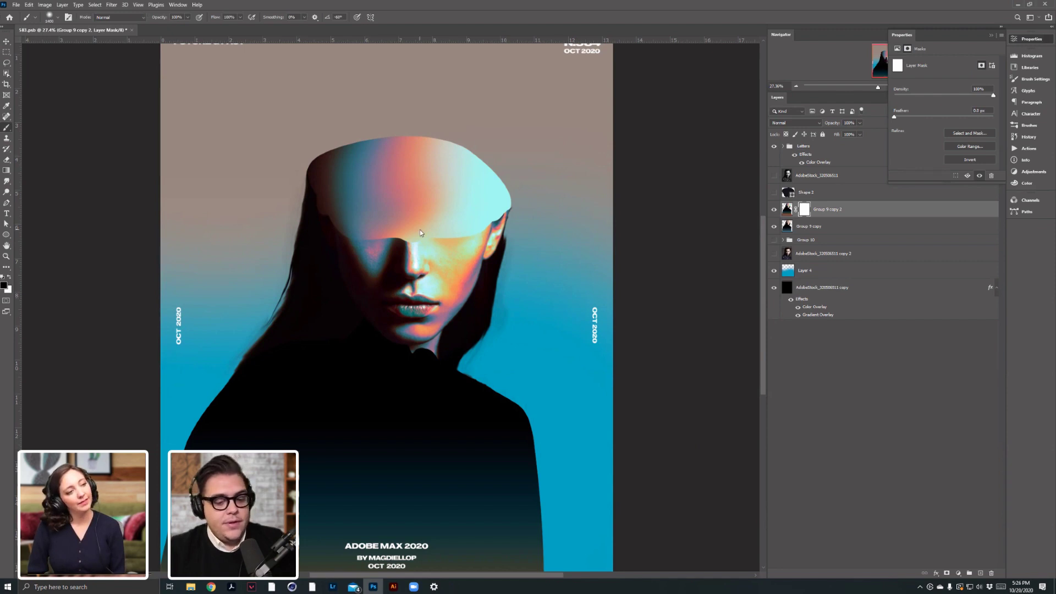
pyautogui.press('[')
pyautogui.press('[')
pyautogui.press('[')
pyautogui.press('[')
pyautogui.press('[')
pyautogui.press('[')
pyautogui.press('[')
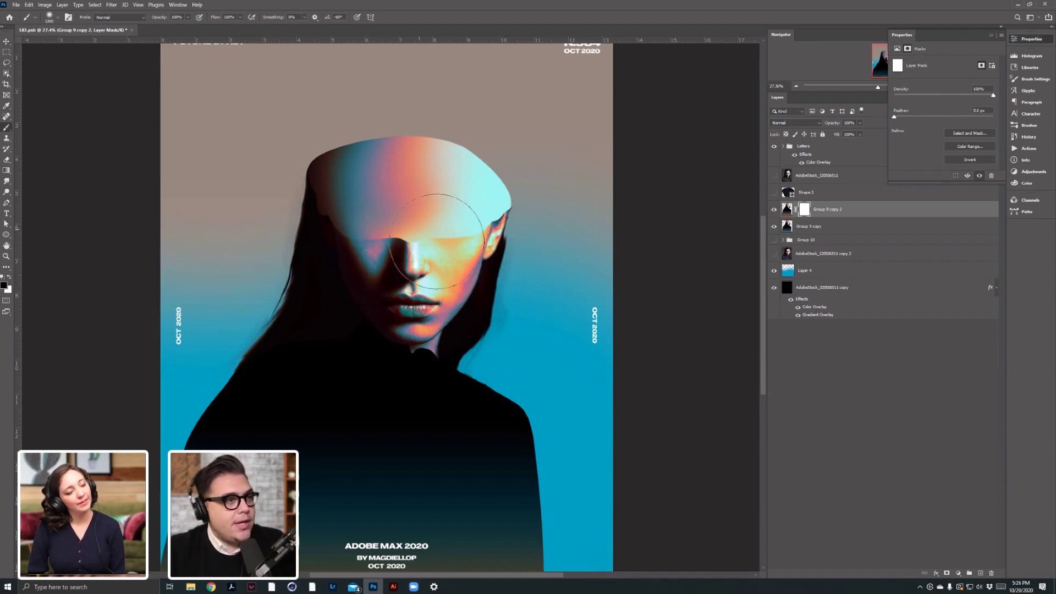
pyautogui.moveTo(429, 242)
pyautogui.mouseDown()
pyautogui.moveTo(440, 231)
pyautogui.moveTo(418, 270)
pyautogui.moveTo(423, 231)
pyautogui.moveTo(415, 295)
pyautogui.moveTo(425, 297)
pyautogui.moveTo(411, 300)
pyautogui.mouseUp()
pyautogui.press(']')
pyautogui.press(']')
# Set the masked Group 9 copy 2 layer to 73% opacity and the Color blend mode.
pyautogui.click(859, 123)
pyautogui.moveTo(862, 134); pyautogui.dragTo(848, 134)
pyautogui.moveTo(851, 134); pyautogui.dragTo(853, 133)
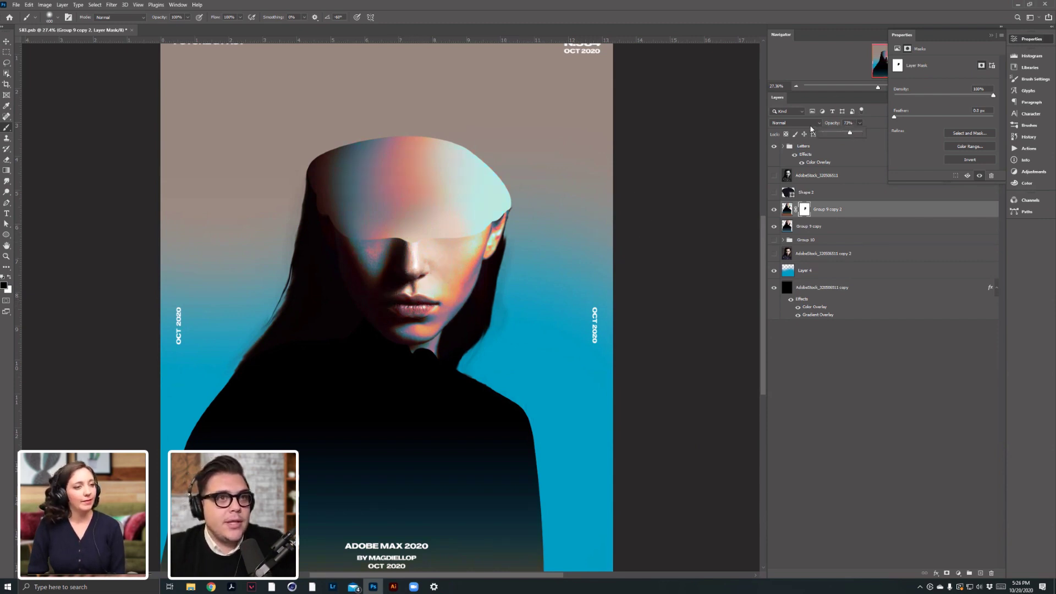
pyautogui.click(795, 122)
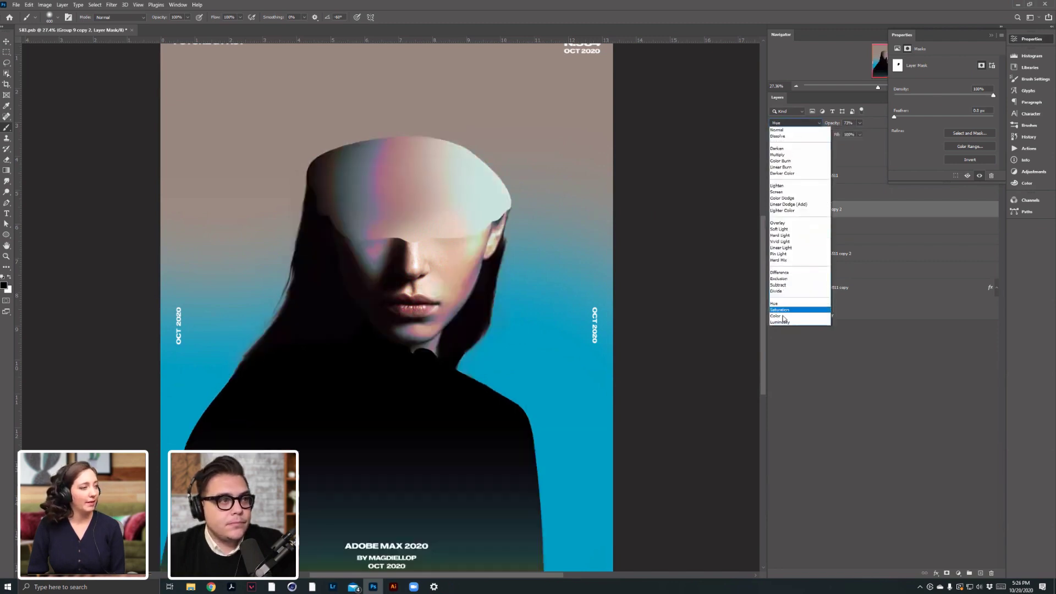
pyautogui.click(784, 317)
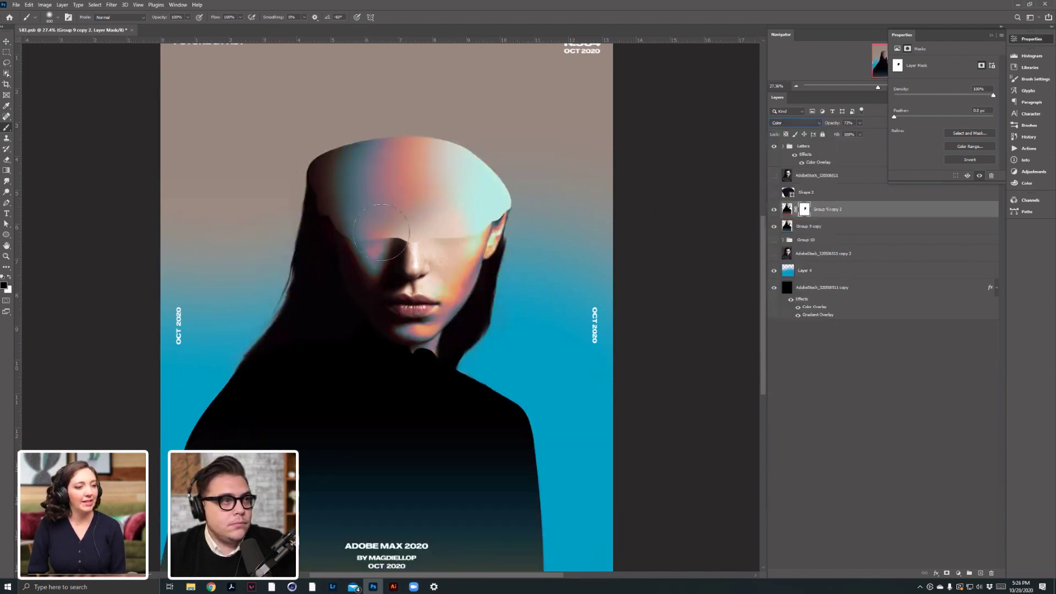
# Mask out the colour effect over the middle of the forehead and face with progressively smaller brushes, and undo the last stroke on the cheek.
pyautogui.moveTo(379, 195); pyautogui.dragTo(457, 199)
pyautogui.press('[')
pyautogui.press('[')
pyautogui.press('[')
pyautogui.press('[')
pyautogui.press('[')
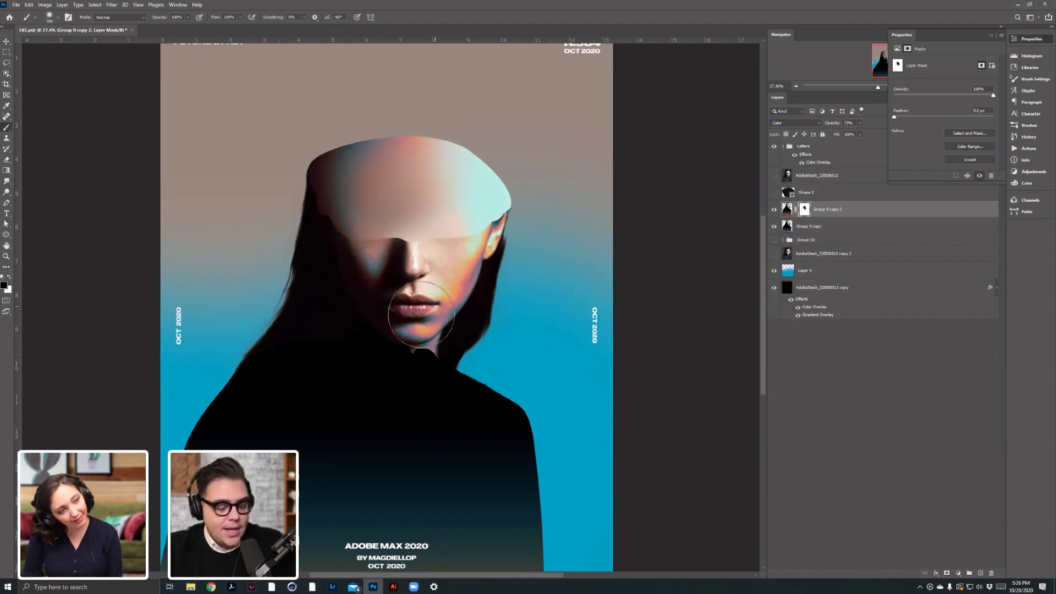
pyautogui.press('[')
pyautogui.press('[')
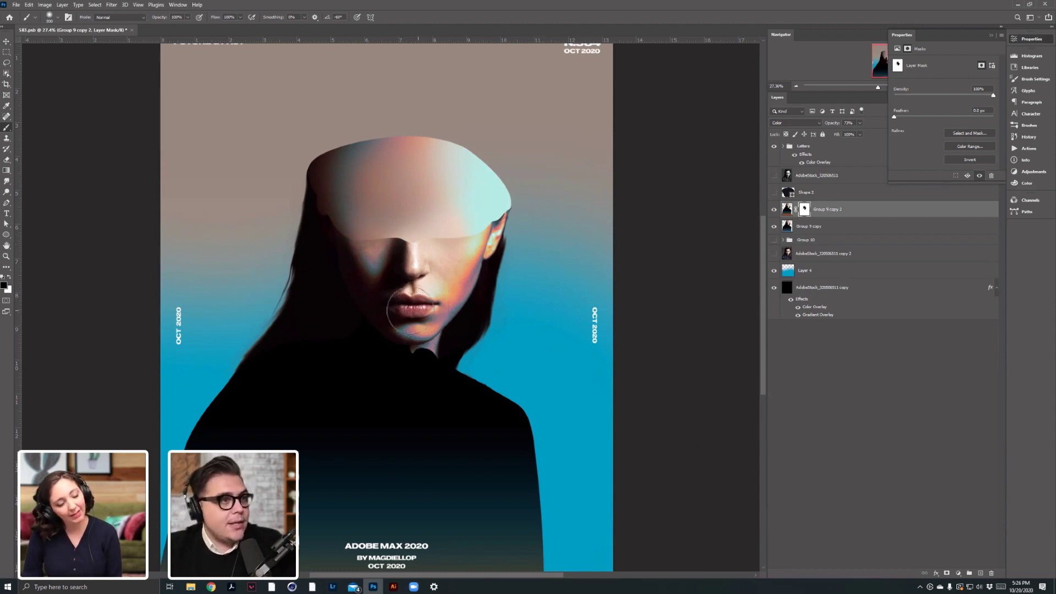
pyautogui.moveTo(452, 266)
pyautogui.mouseDown()
pyautogui.moveTo(446, 275)
pyautogui.moveTo(465, 281)
pyautogui.mouseUp()
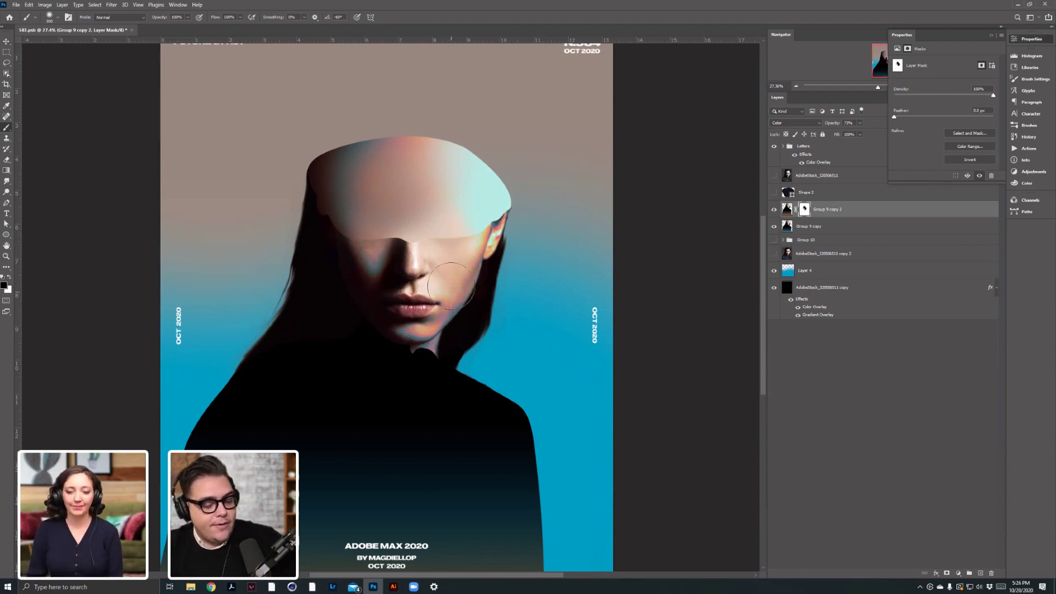
pyautogui.hotkey('ctrl', 'z')
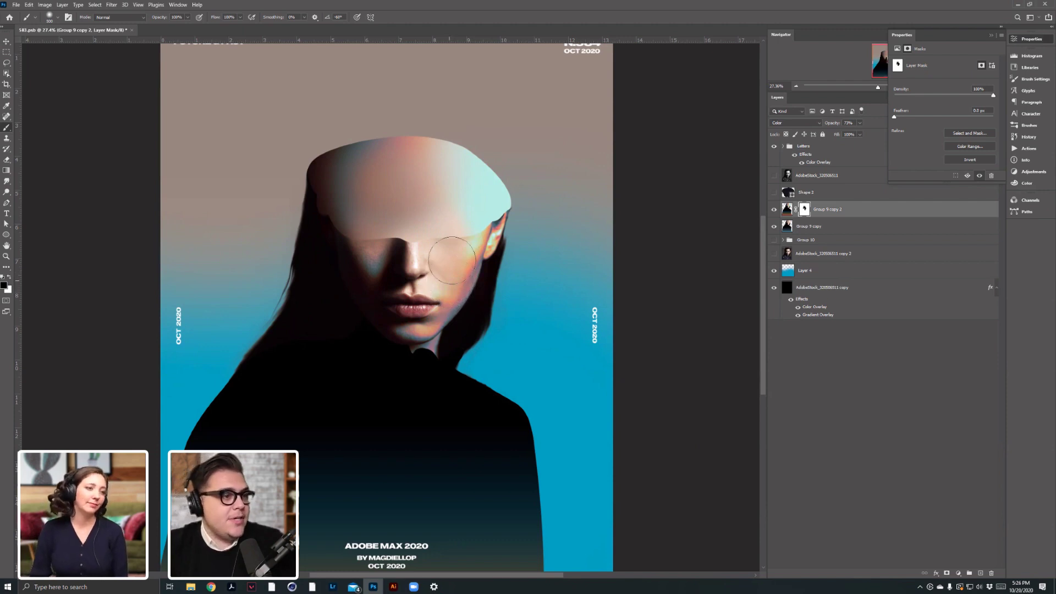
# Inspect the whole poster and toggle the Group 9 copy layer's visibility to examine the colour layer on its own.
pyautogui.moveTo(450, 281)
pyautogui.mouseDown()
pyautogui.moveTo(484, 153)
pyautogui.moveTo(520, 157)
pyautogui.mouseUp()
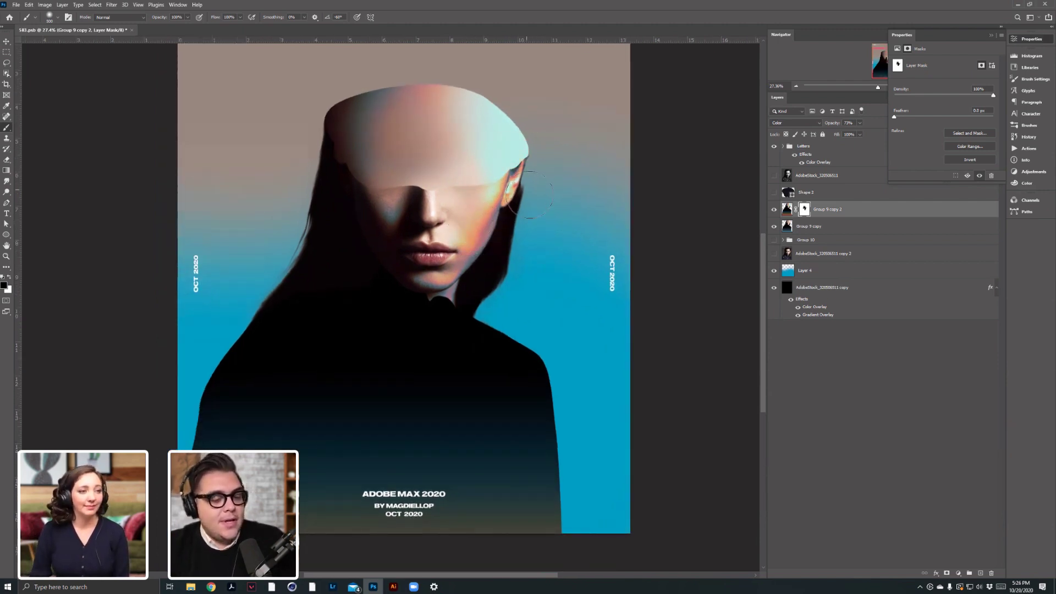
pyautogui.moveTo(472, 107)
pyautogui.mouseDown()
pyautogui.moveTo(437, 179)
pyautogui.moveTo(433, 170)
pyautogui.moveTo(438, 220)
pyautogui.moveTo(377, 255)
pyautogui.mouseUp()
pyautogui.scroll(-2, 378, 255)
pyautogui.scroll(2, 378, 247)
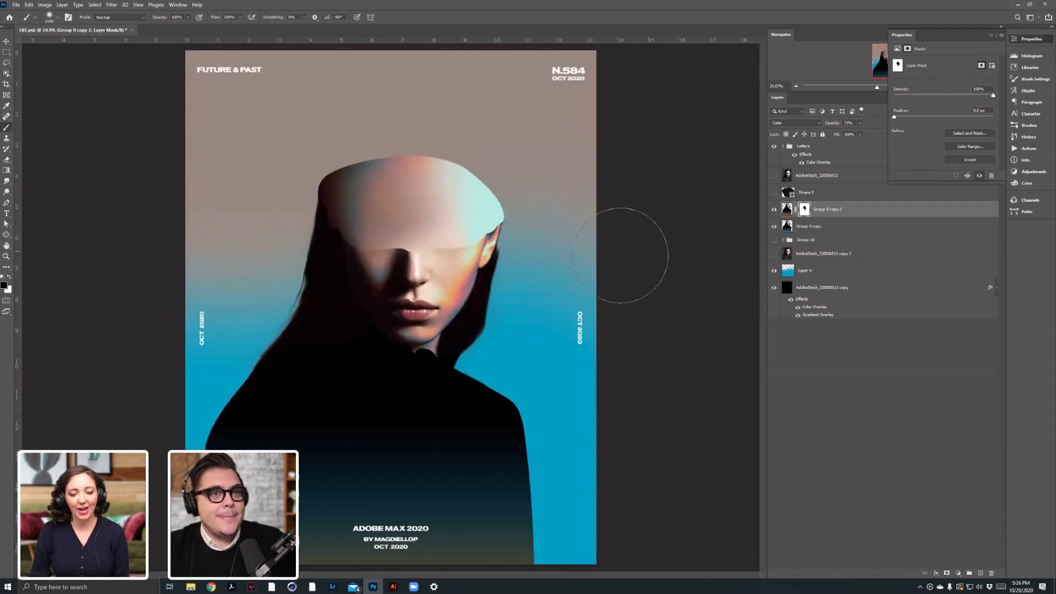
pyautogui.click(774, 226)
pyautogui.click(774, 226)
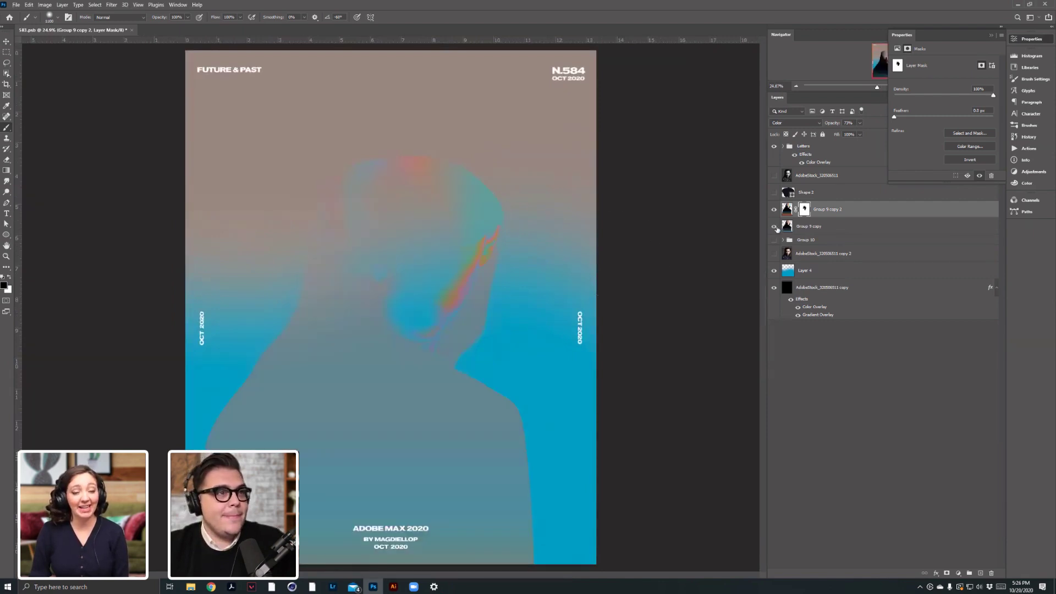
# Make a merged backup of Group 9 copy 2 and Group 9 copy, merge the two originals, and hide the backup.
pyautogui.keyDown('shift'); pyautogui.click(823, 226); pyautogui.keyUp('shift')
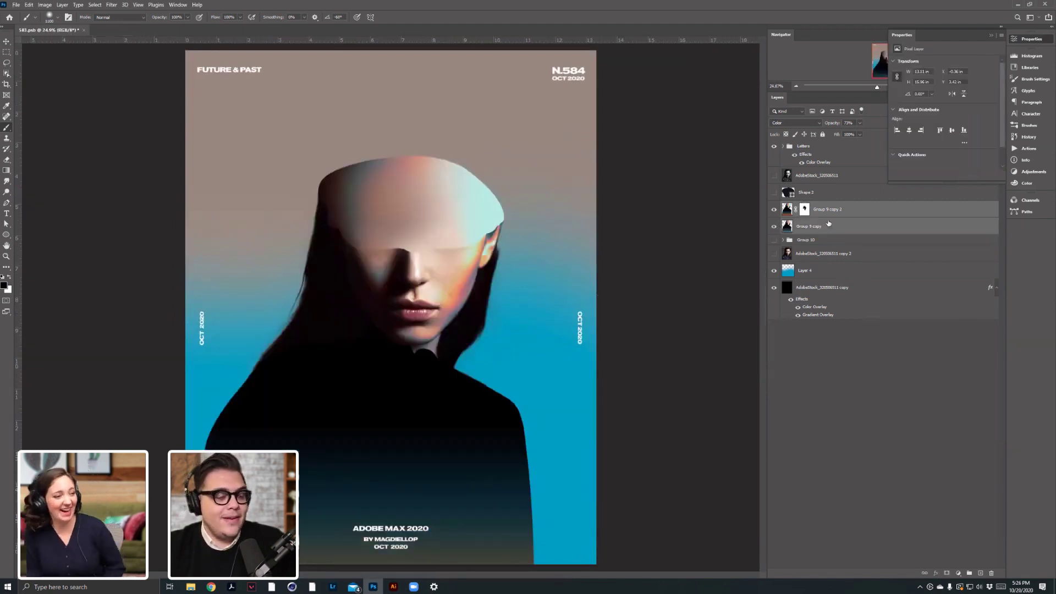
pyautogui.moveTo(854, 240); pyautogui.dragTo(832, 237)
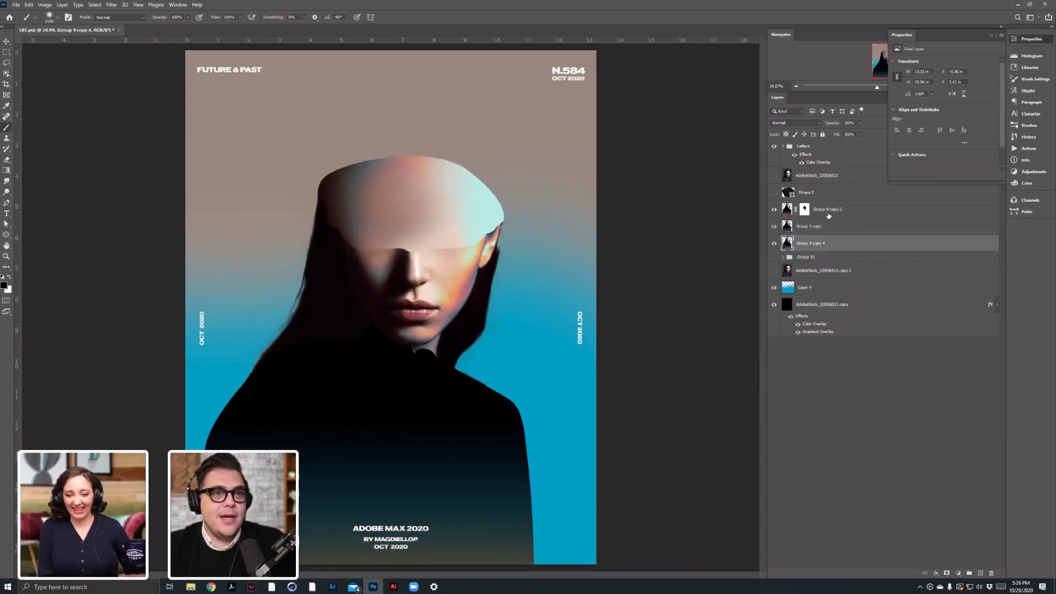
pyautogui.hotkey('ctrl', 'e')
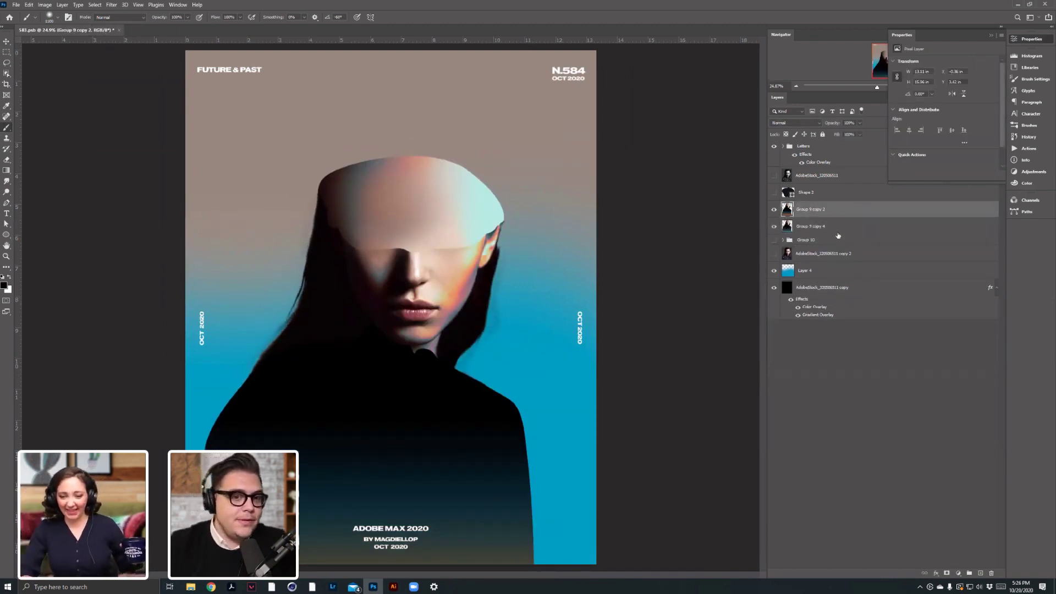
pyautogui.click(774, 227)
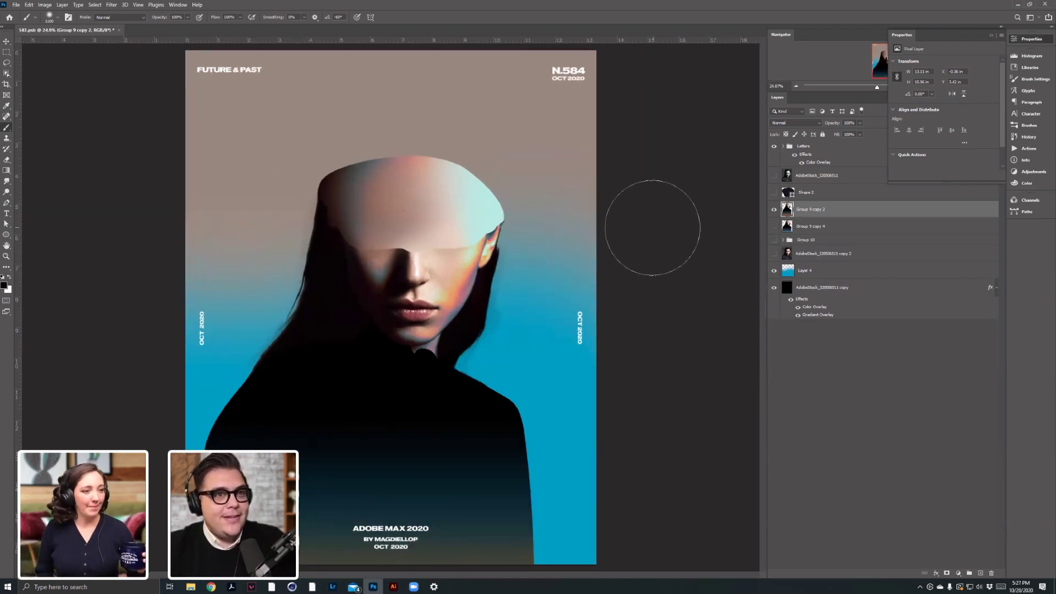
# Adjust the merged figure layer with Hue/Saturation, setting hue to -7 and saturation to +13.
pyautogui.click(7, 160)
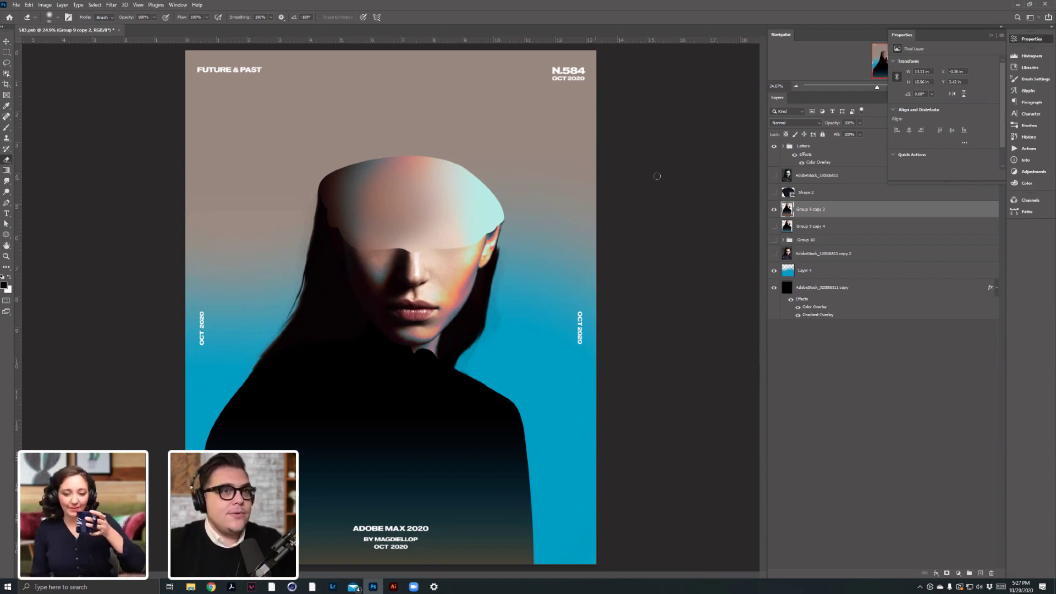
pyautogui.click(44, 4)
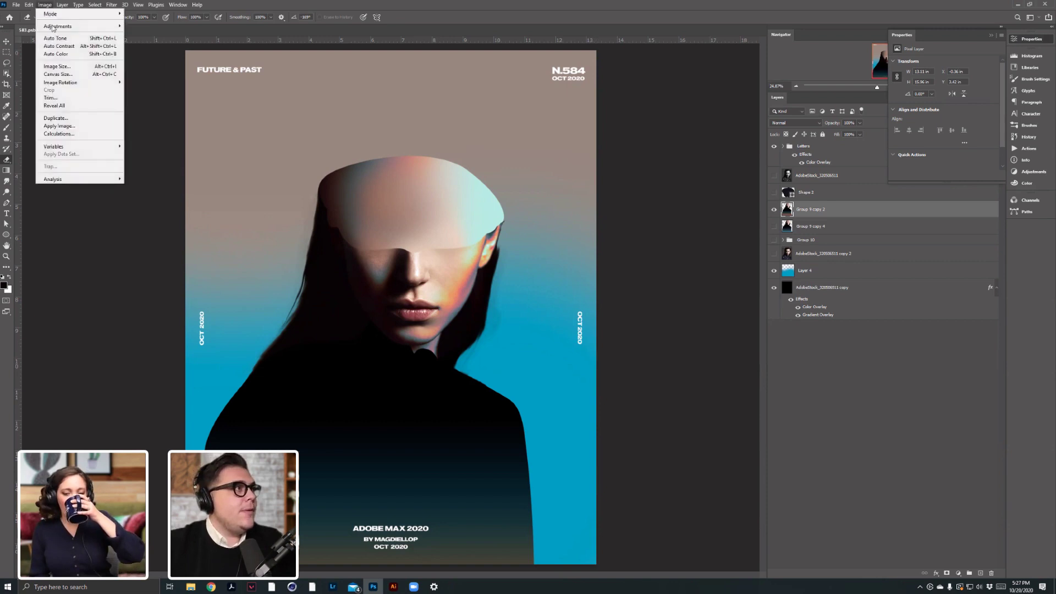
pyautogui.moveTo(77, 26)
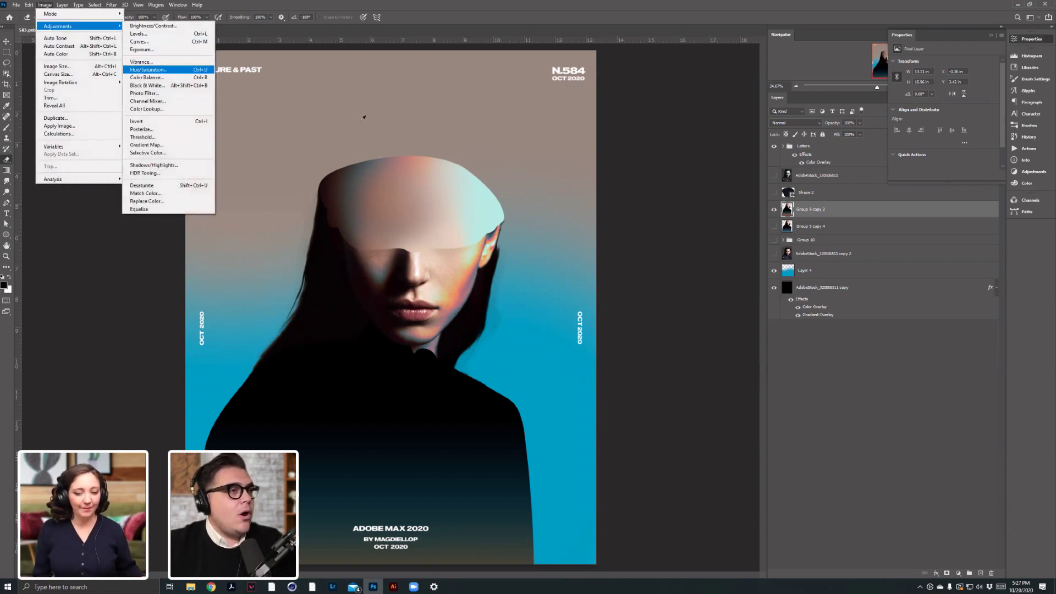
pyautogui.click(148, 69)
pyautogui.moveTo(620, 329); pyautogui.dragTo(613, 311)
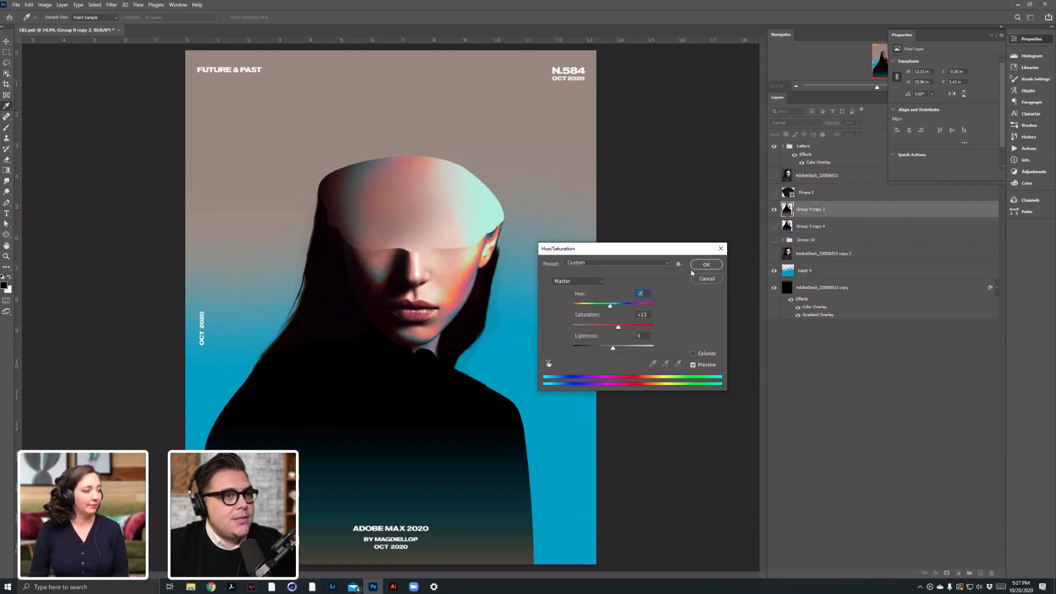
pyautogui.press('Return')
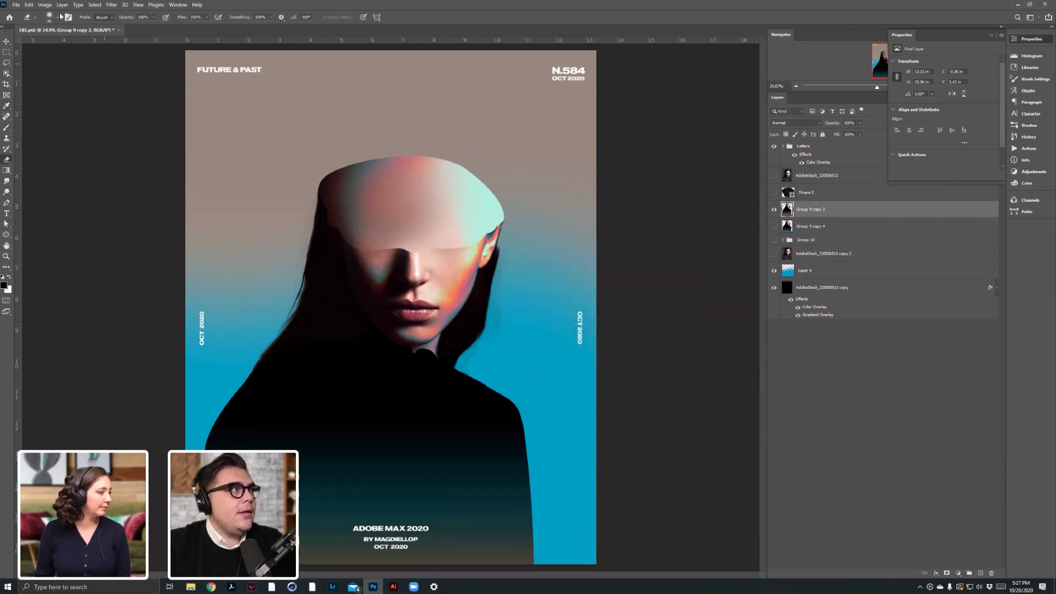
pyautogui.click(41, 5)
pyautogui.moveTo(77, 26)
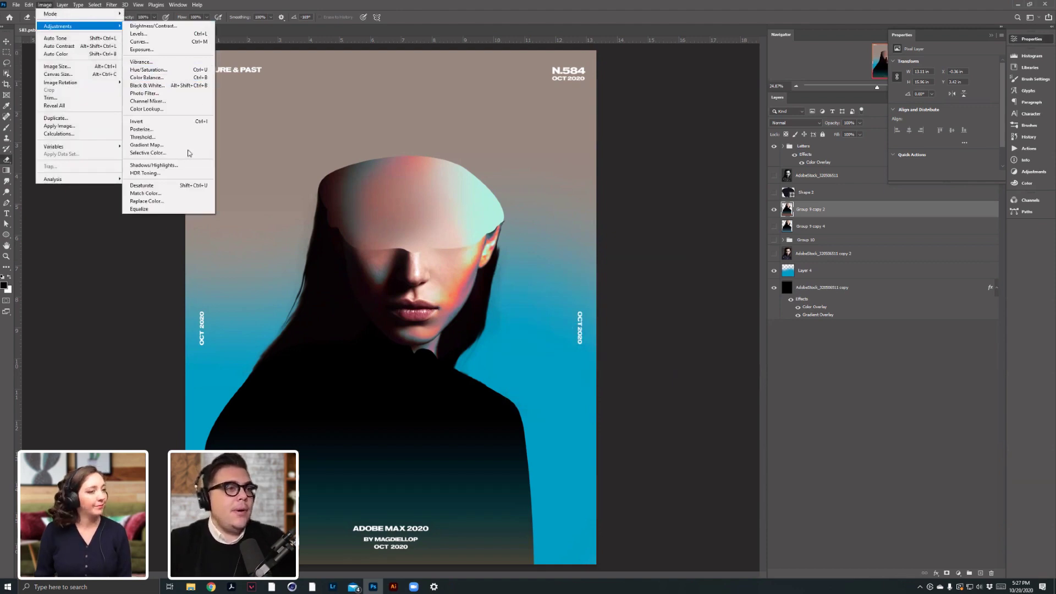
pyautogui.press('v')
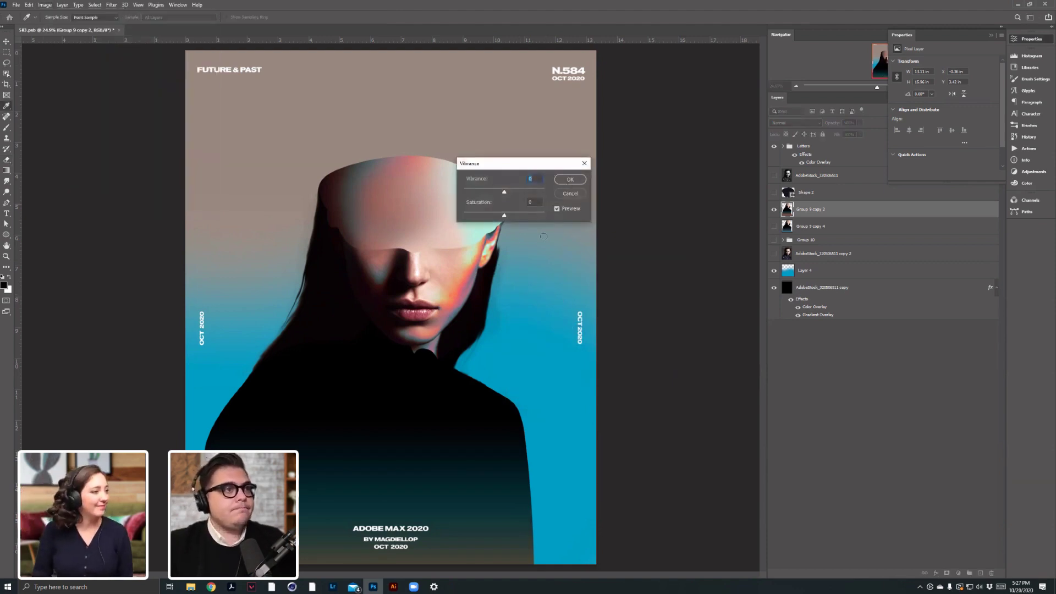
pyautogui.click(571, 193)
pyautogui.press('e')
pyautogui.scroll(-1, 539, 235)
pyautogui.press('v')
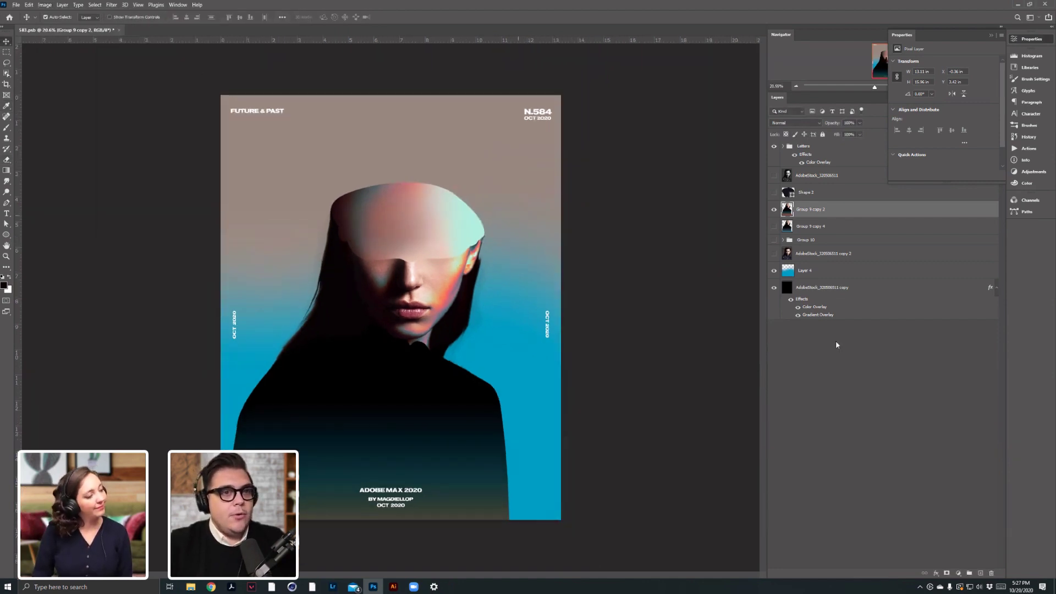
# Hide the overlay effects of the bottom AdobeStock copy layer and shift the blue Layer 4 gradient downward.
pyautogui.click(799, 307)
pyautogui.click(790, 300)
pyautogui.moveTo(517, 277); pyautogui.dragTo(529, 313)
# Duplicate the blue Layer 4 gradient beneath the original and shift the copy's hue to magenta with Hue/Saturation.
pyautogui.moveTo(664, 315); pyautogui.dragTo(665, 314)
pyautogui.moveTo(859, 298); pyautogui.dragTo(860, 301)
pyautogui.click(44, 5)
pyautogui.moveTo(118, 27)
pyautogui.click(147, 71)
pyautogui.moveTo(576, 328); pyautogui.dragTo(603, 328)
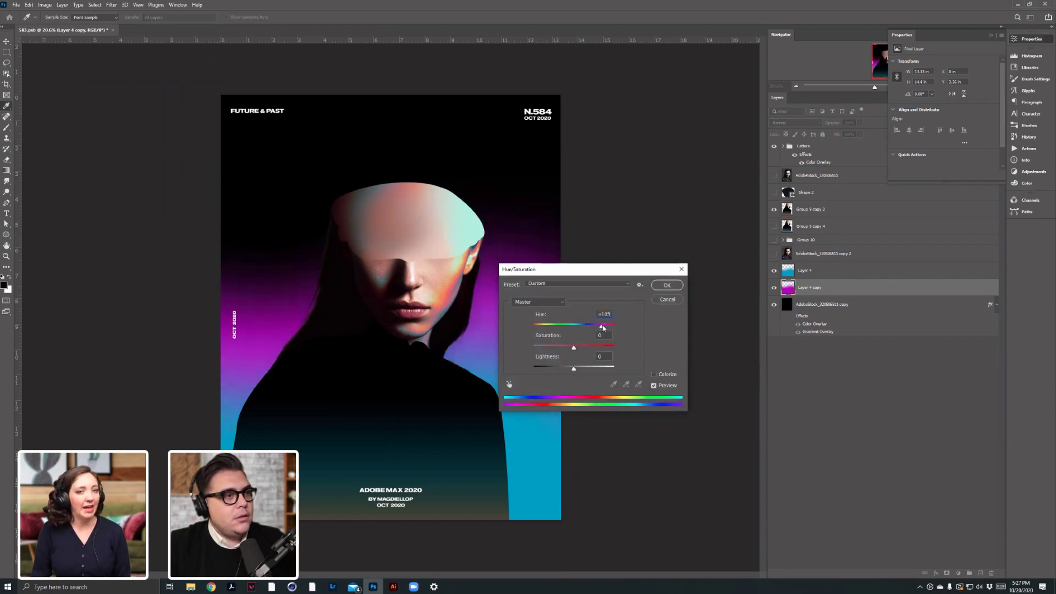
pyautogui.click(665, 285)
# Flip the magenta gradient copy horizontally with Free Transform and nudge it slightly behind the figure.
pyautogui.hotkey('ctrl', 't')
pyautogui.rightClick(487, 294)
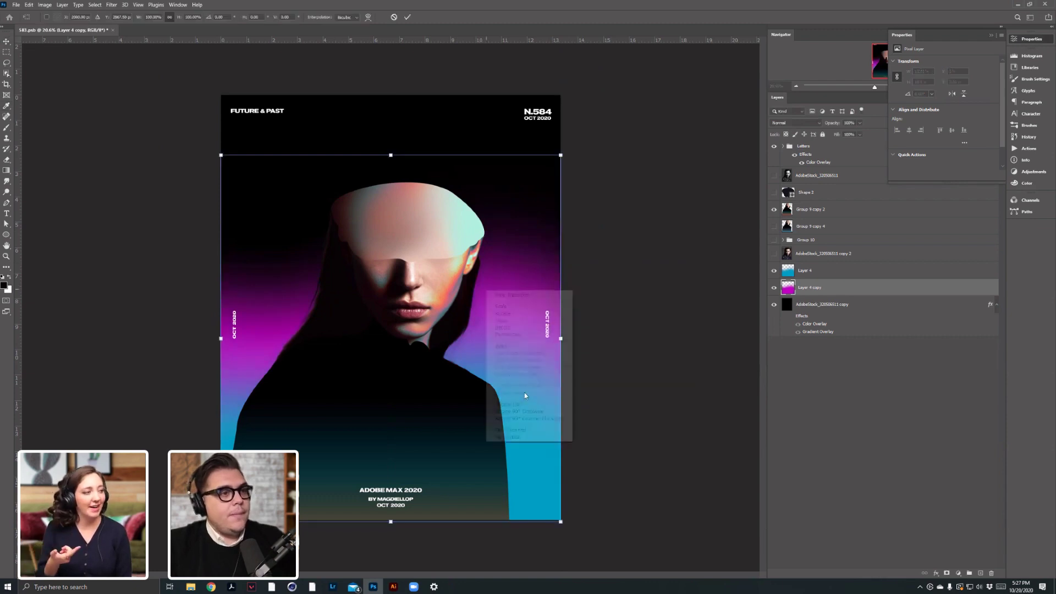
pyautogui.click(515, 431)
pyautogui.moveTo(461, 285)
pyautogui.mouseDown()
pyautogui.moveTo(462, 270)
pyautogui.moveTo(463, 284)
pyautogui.mouseUp()
pyautogui.press('Return')
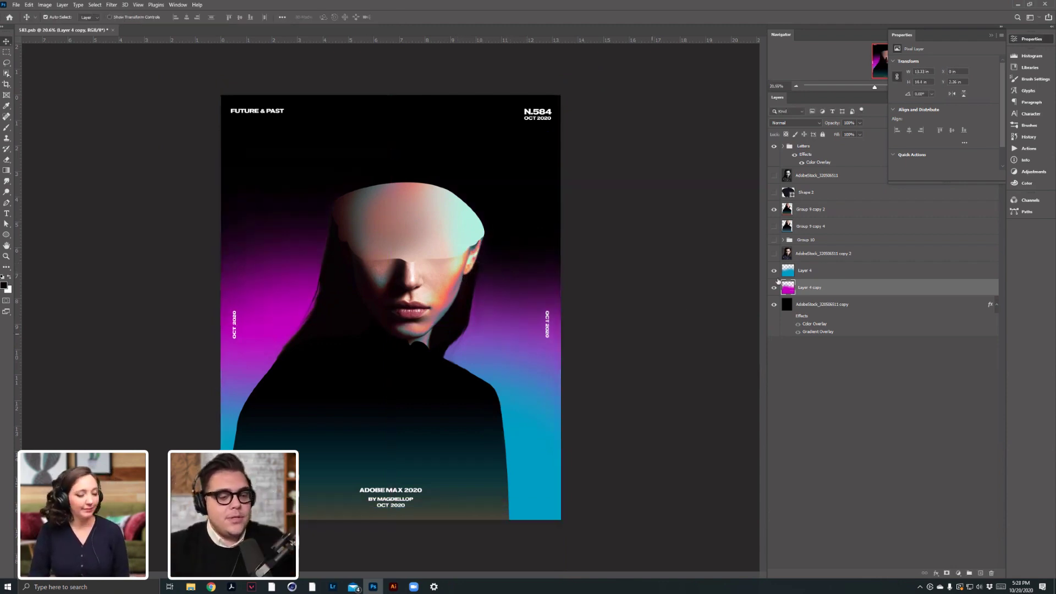
# Apply a small amount of Gaussian, non-monochromatic Add Noise to the Group 9 copy 2 figure layer.
pyautogui.scroll(2, 316, 290)
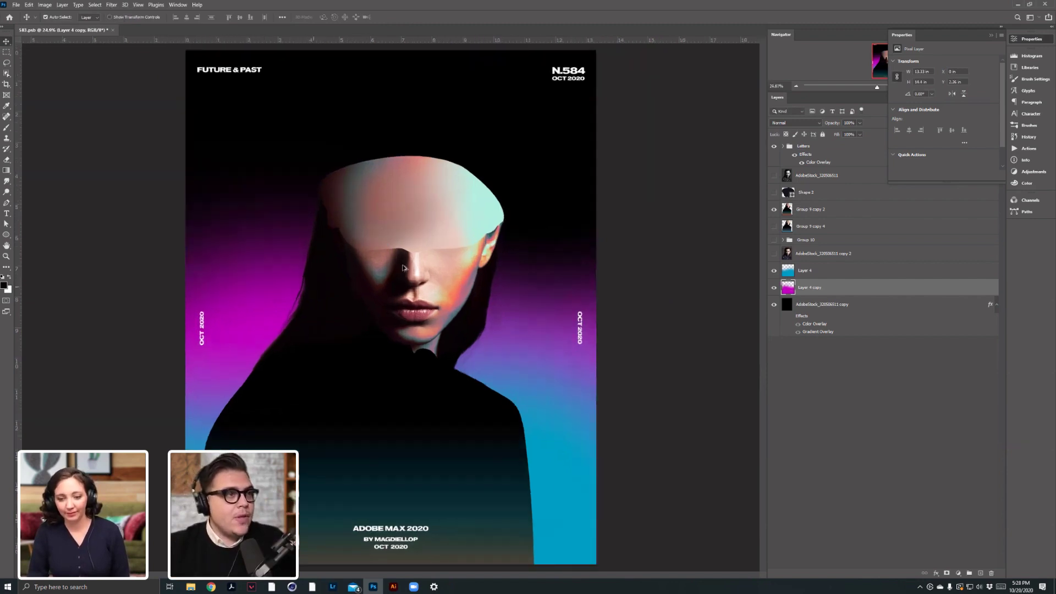
pyautogui.click(616, 219)
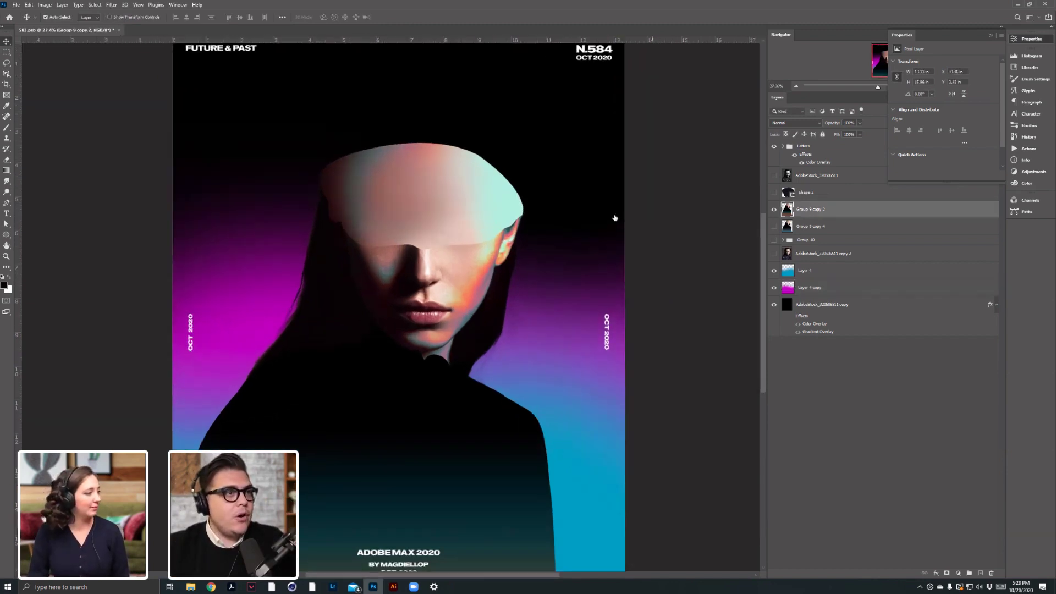
pyautogui.scroll(1, 658, 205)
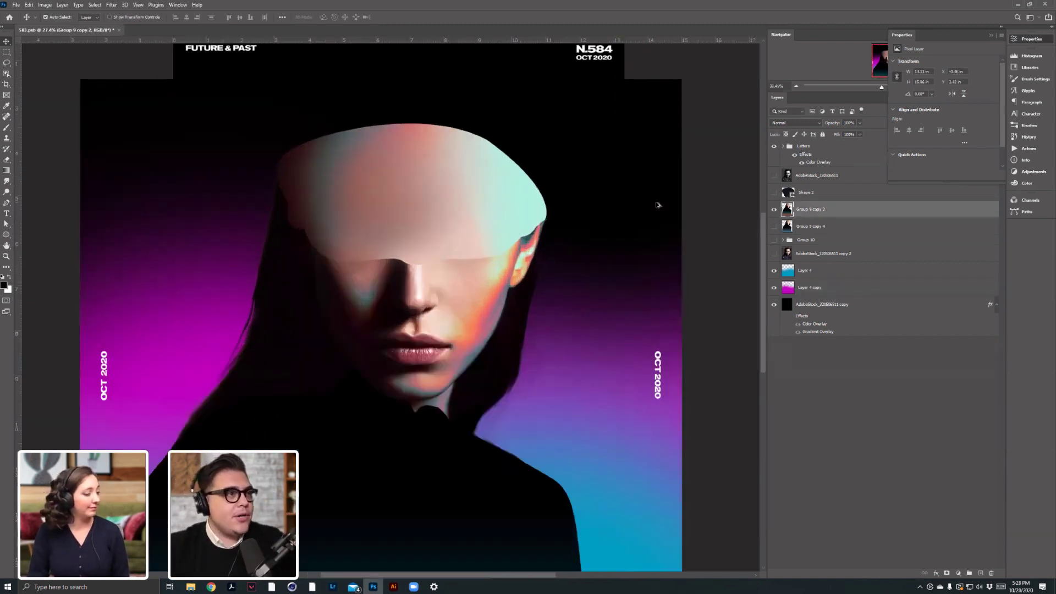
pyautogui.scroll(-1, 411, 214)
pyautogui.scroll(1, 413, 219)
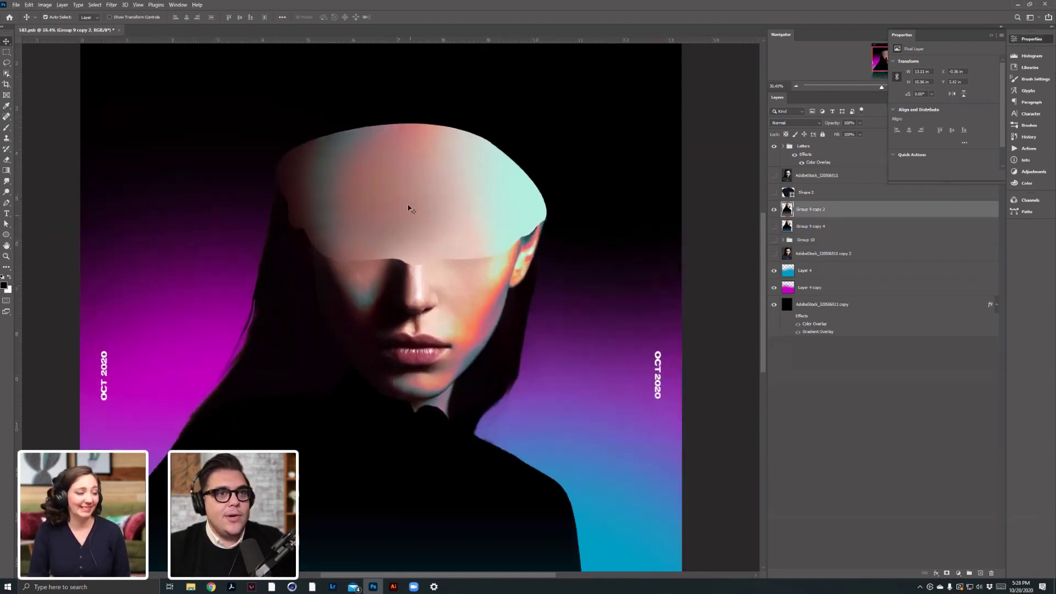
pyautogui.click(109, 5)
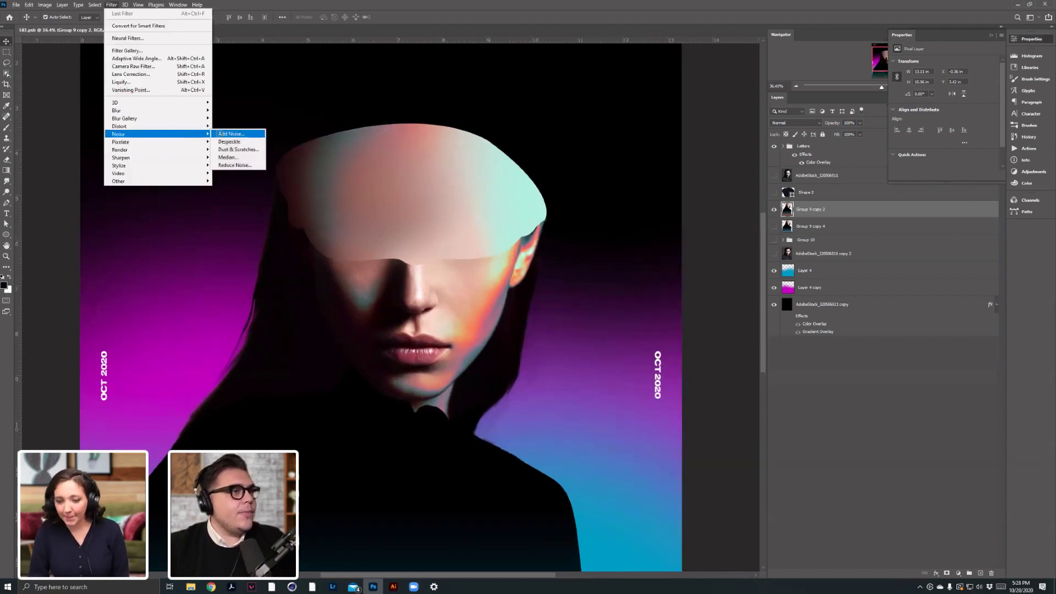
pyautogui.click(231, 134)
pyautogui.press('alt')
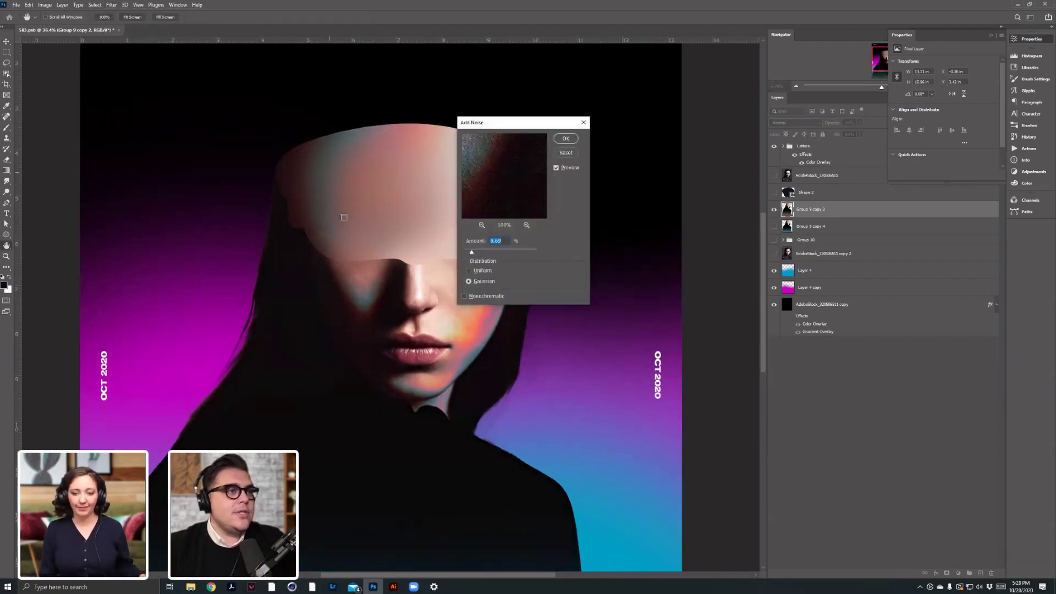
pyautogui.moveTo(471, 254); pyautogui.dragTo(468, 253)
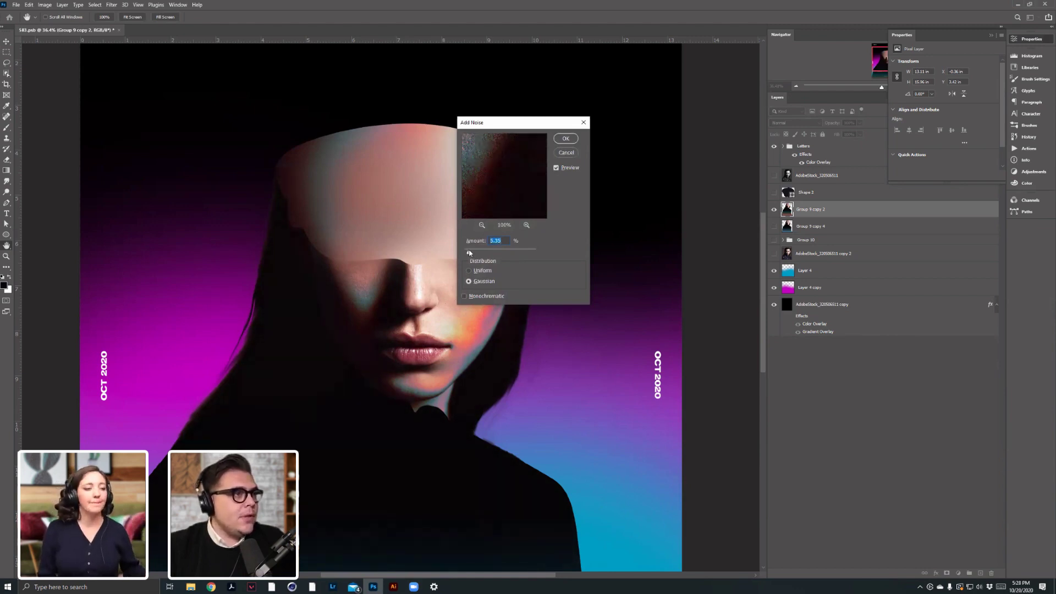
pyautogui.click(567, 139)
# Examine the noise grain up close along the head's cut edge and ear, and across the whole poster.
pyautogui.hotkey('ctrl', '0')
pyautogui.scroll(-3, 432, 217)
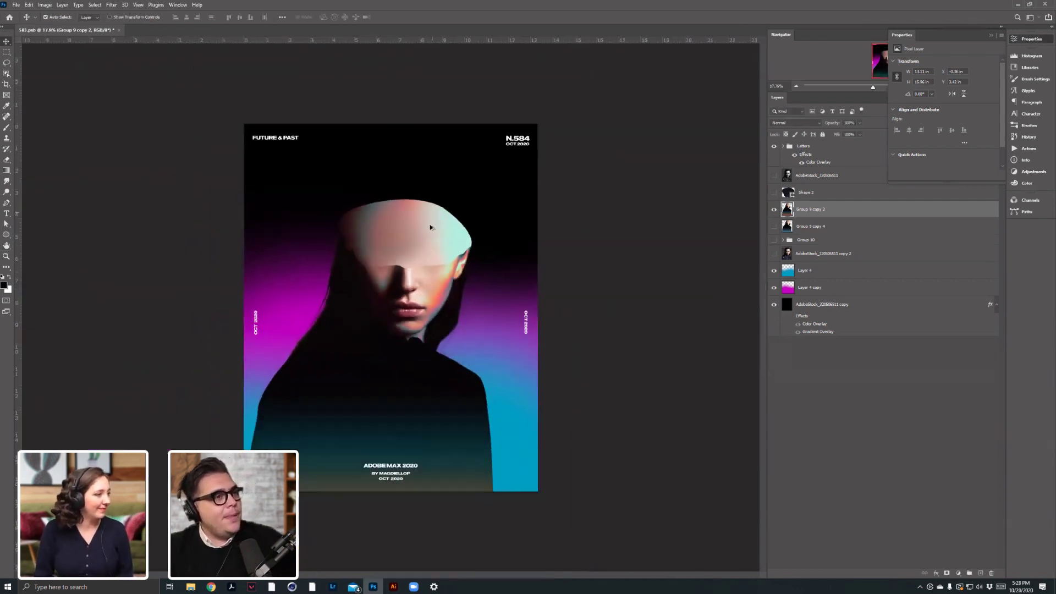
pyautogui.scroll(4, 431, 227)
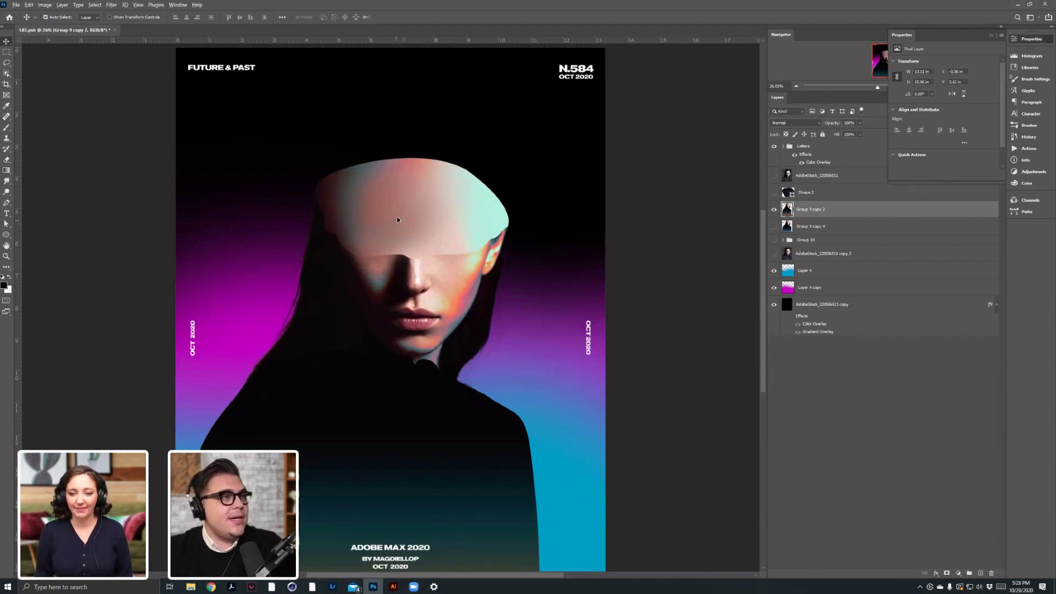
pyautogui.scroll(8, 398, 220)
pyautogui.moveTo(212, 317); pyautogui.dragTo(259, 291)
pyautogui.scroll(4, 257, 291)
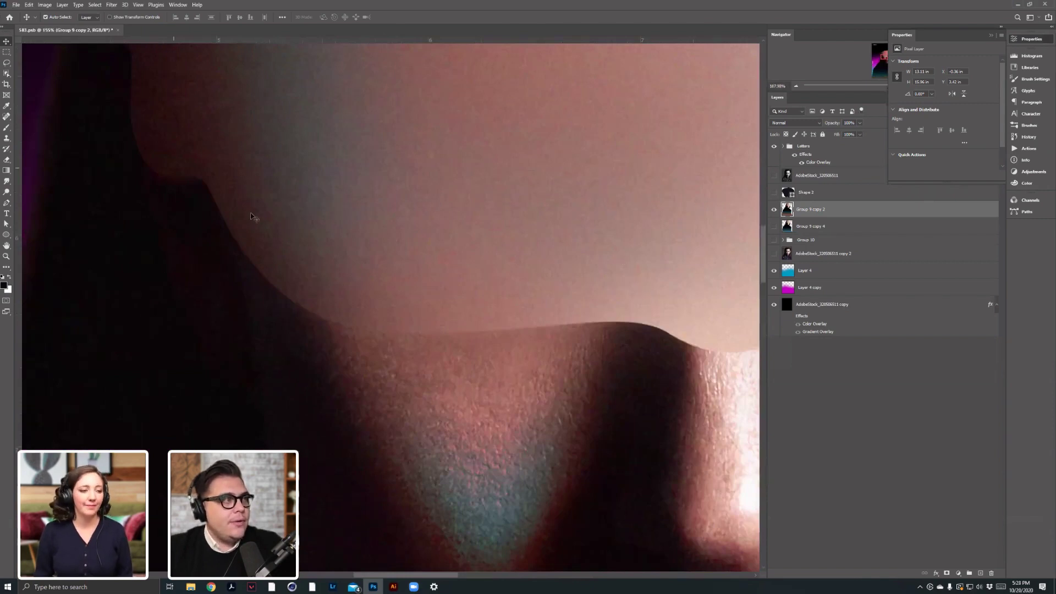
pyautogui.scroll(3, 606, 280)
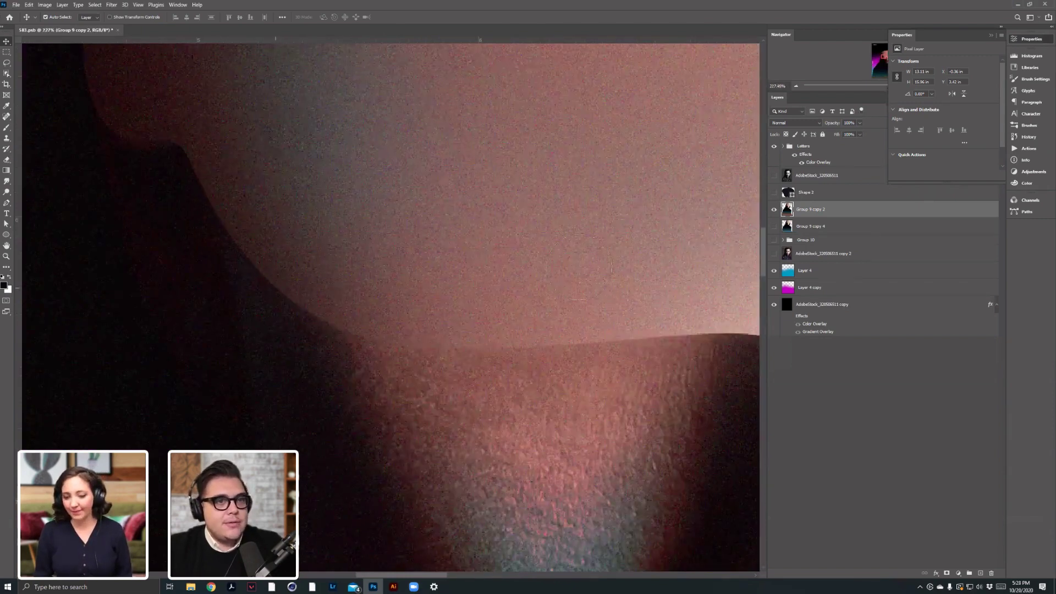
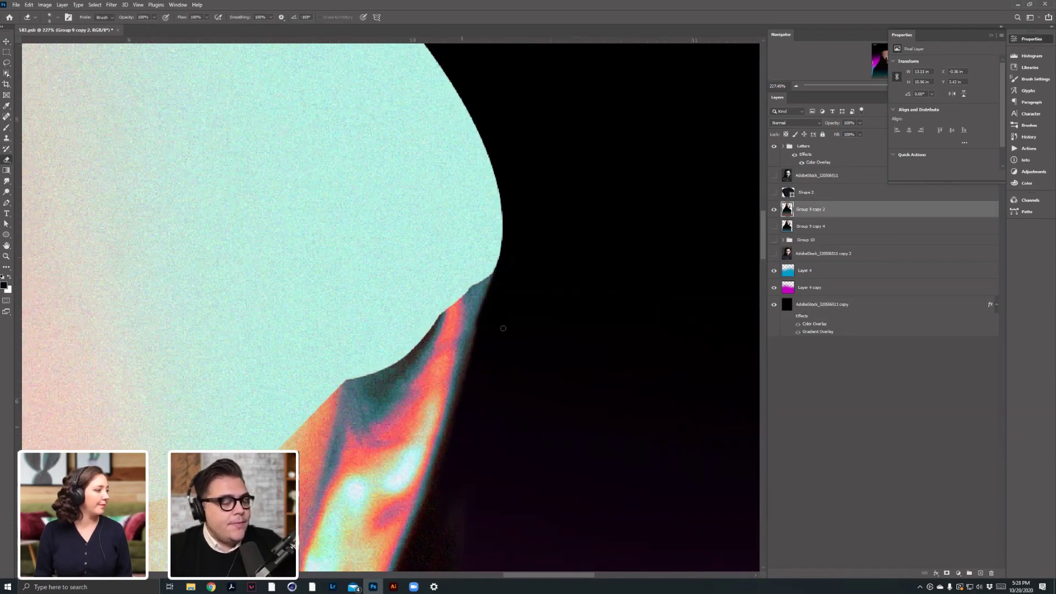
pyautogui.scroll(-10, 497, 336)
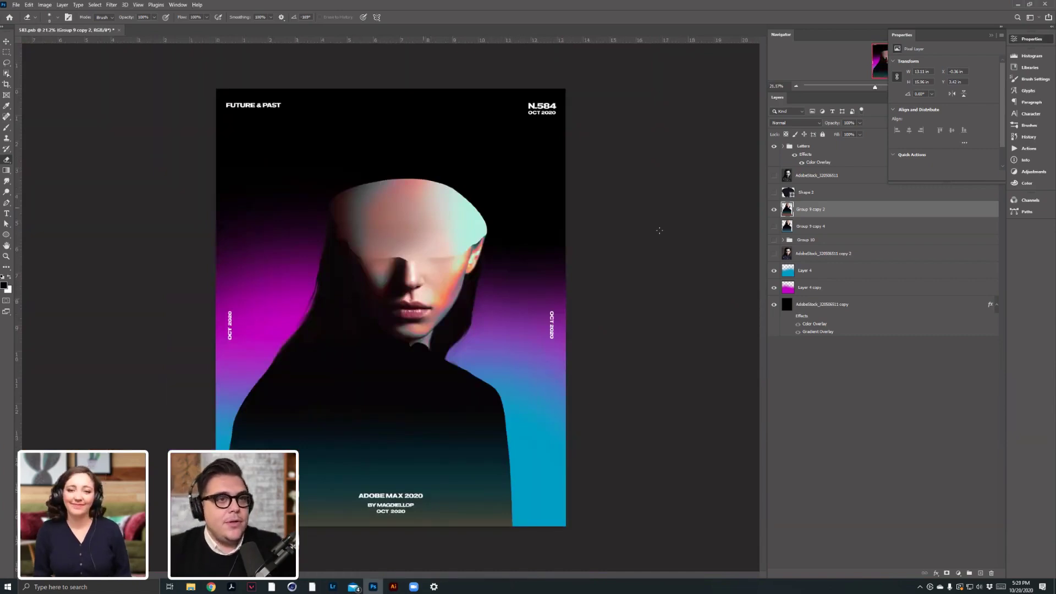
# Create a new layer clipped to the Group 9 copy 2 figure and enlarge the soft black brush.
pyautogui.click(980, 573)
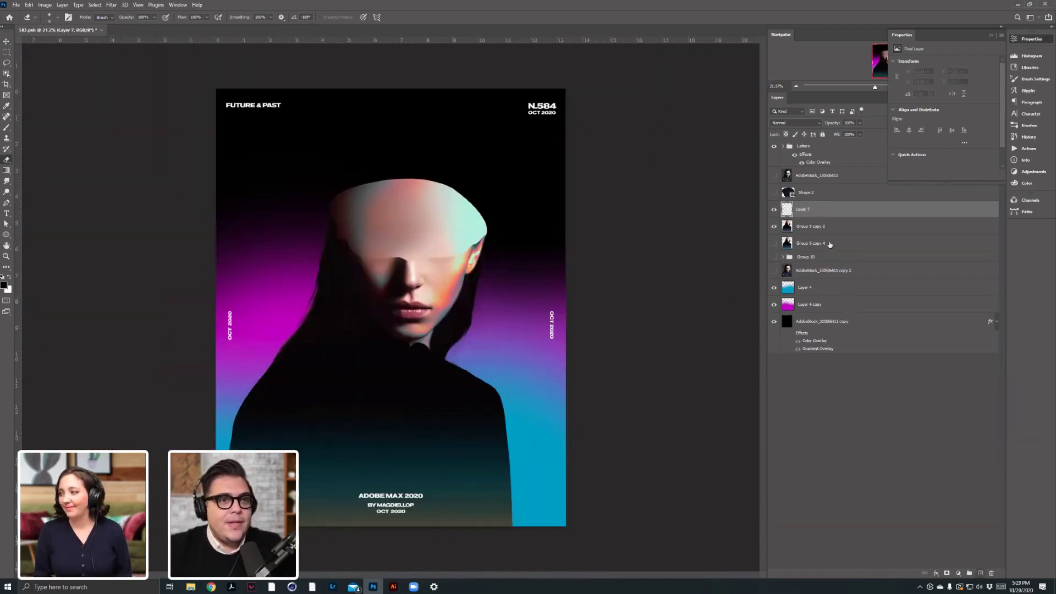
pyautogui.press('b')
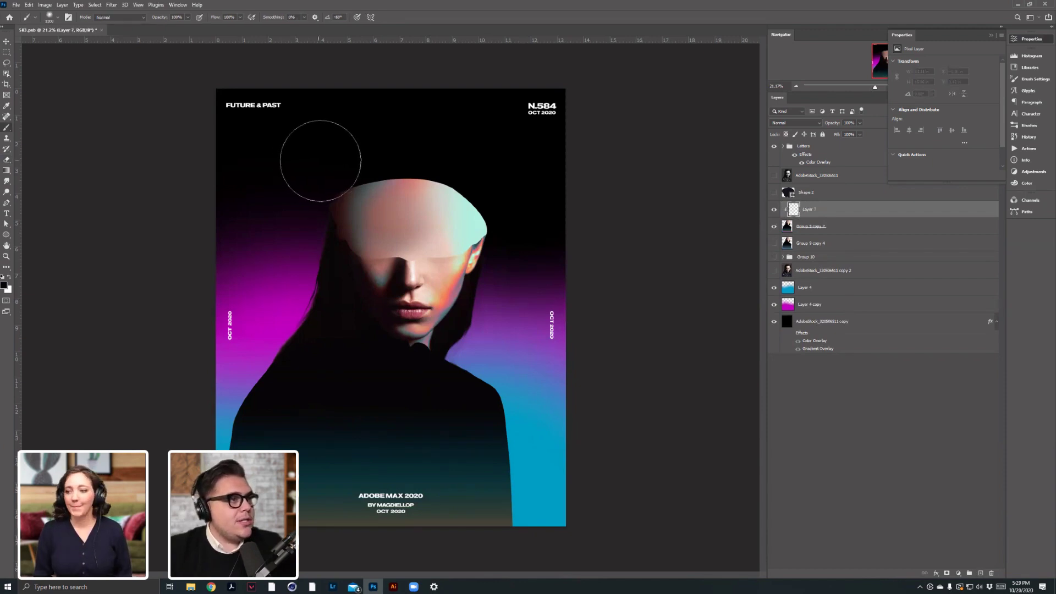
pyautogui.press(']')
pyautogui.press(']')
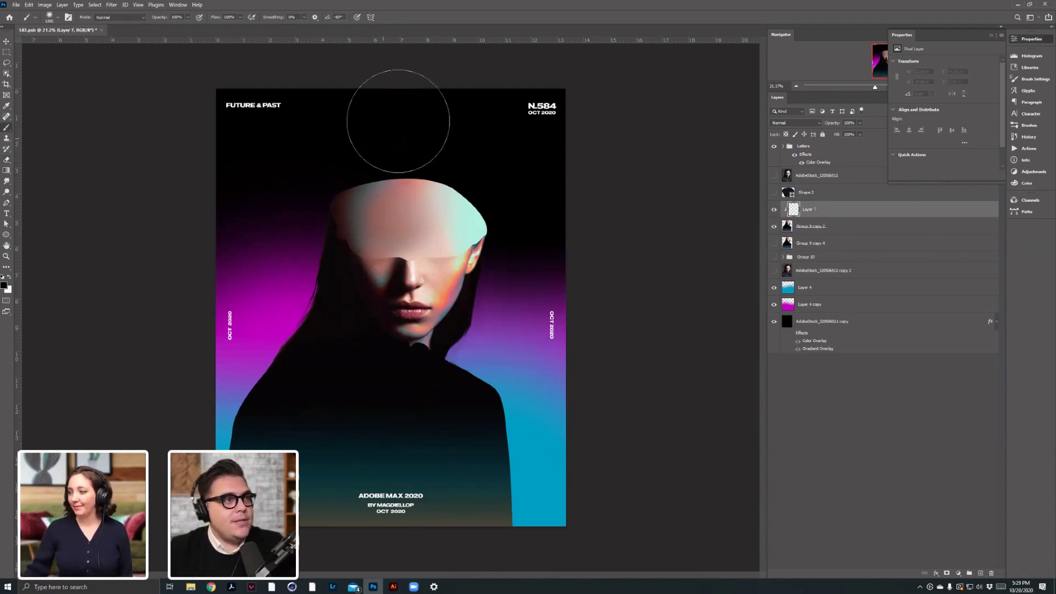
pyautogui.moveTo(474, 108)
pyautogui.mouseDown()
pyautogui.moveTo(365, 89)
pyautogui.moveTo(283, 123)
pyautogui.moveTo(299, 115)
pyautogui.mouseUp()
pyautogui.hotkey('ctrl', 'z')
pyautogui.hotkey('ctrl', 'z')
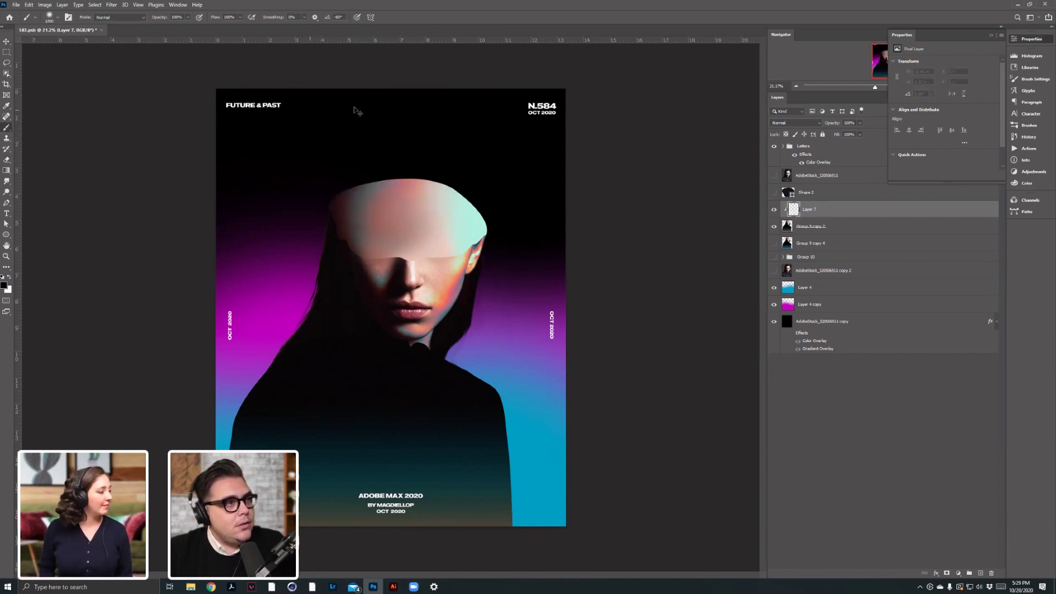
# Shade the upper edge of the cut-away head with a larger soft black brush on the clipped layer.
pyautogui.moveTo(374, 98)
pyautogui.mouseDown()
pyautogui.moveTo(370, 109)
pyautogui.moveTo(447, 96)
pyautogui.moveTo(312, 107)
pyautogui.moveTo(235, 182)
pyautogui.mouseUp()
pyautogui.hotkey('ctrl', 'z')
pyautogui.press(']')
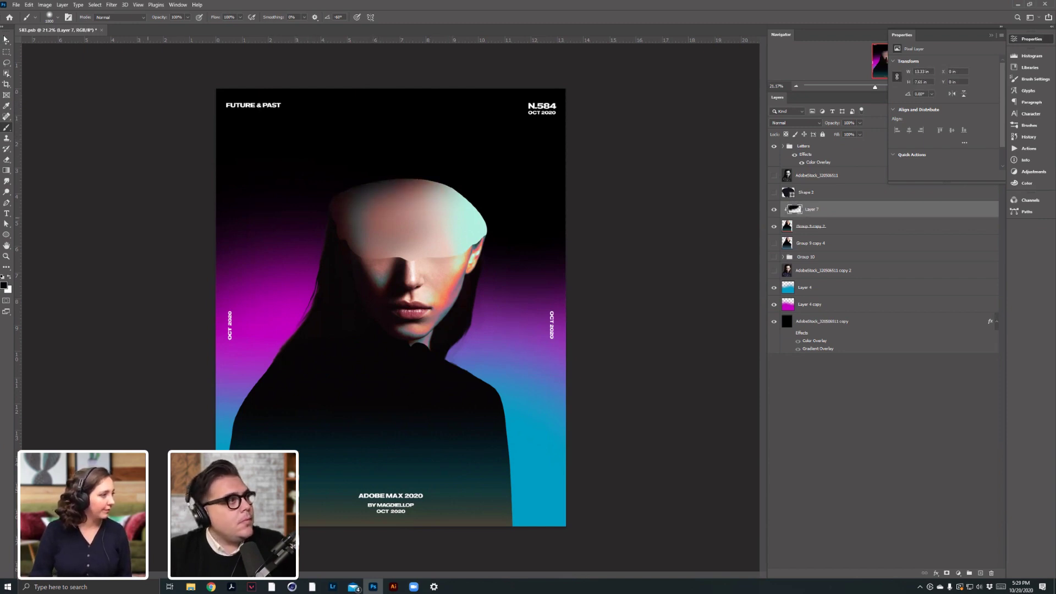
pyautogui.press('v')
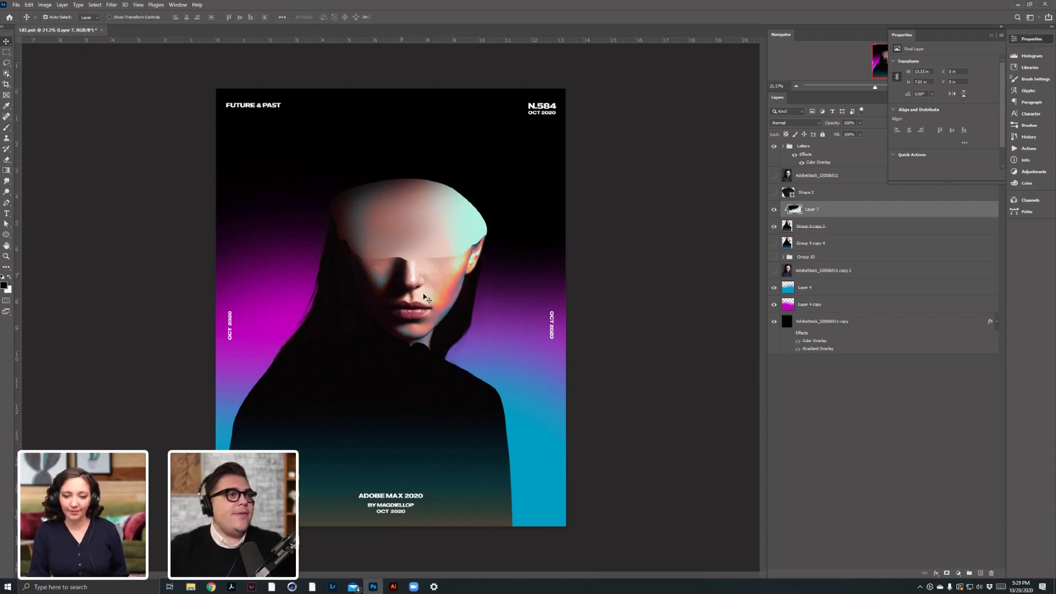
pyautogui.click(7, 127)
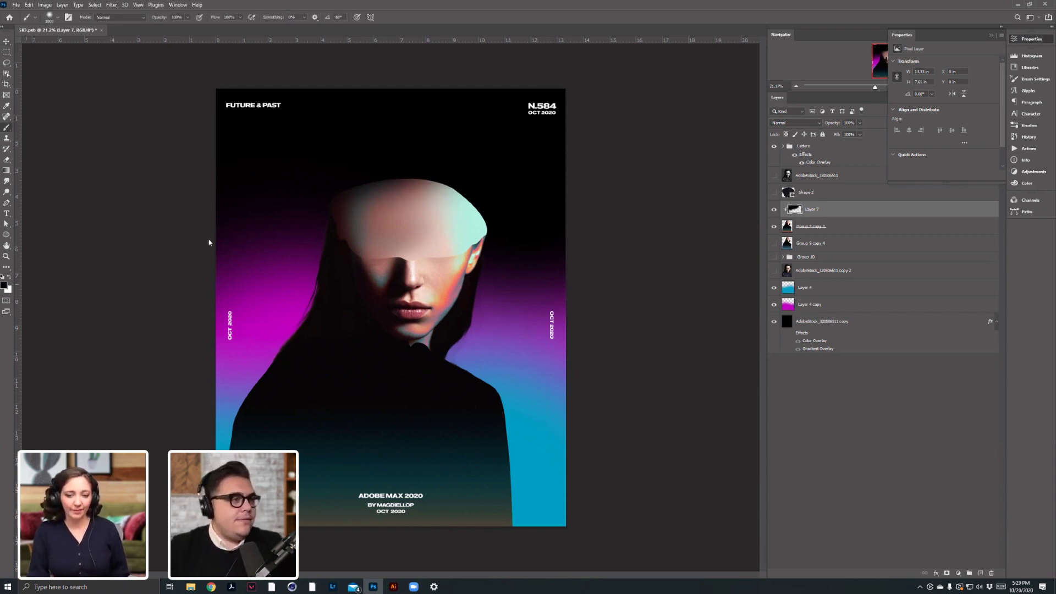
# Create a new unclipped layer above the head's shading layer and make the soft brush much smaller.
pyautogui.moveTo(392, 249)
pyautogui.mouseDown()
pyautogui.moveTo(363, 252)
pyautogui.moveTo(372, 301)
pyautogui.moveTo(356, 284)
pyautogui.mouseUp()
pyautogui.scroll(1, 366, 284)
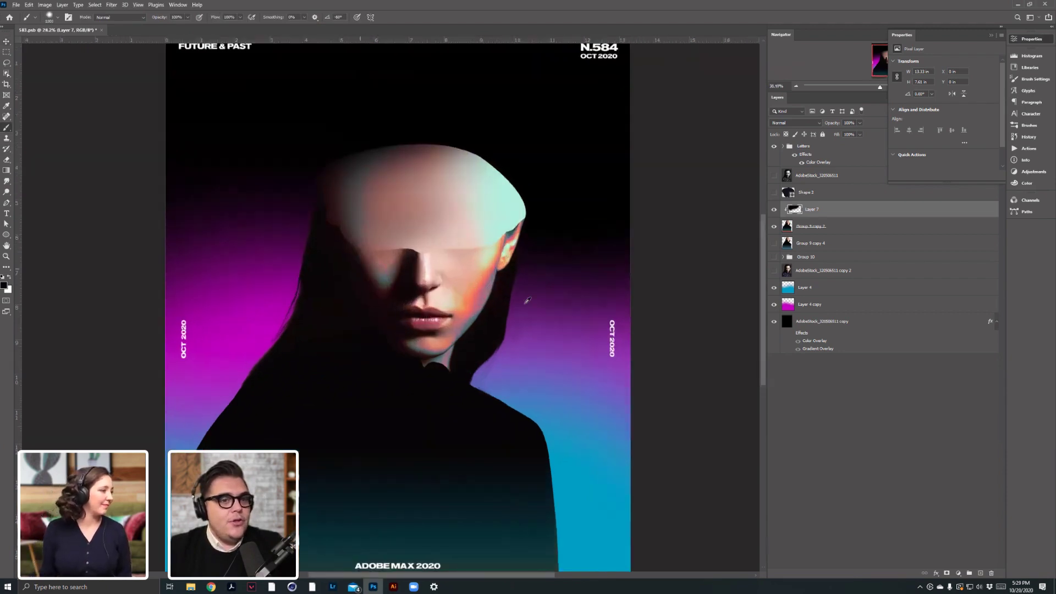
pyautogui.hotkey('ctrl', 'shift', 'alt', 'n')
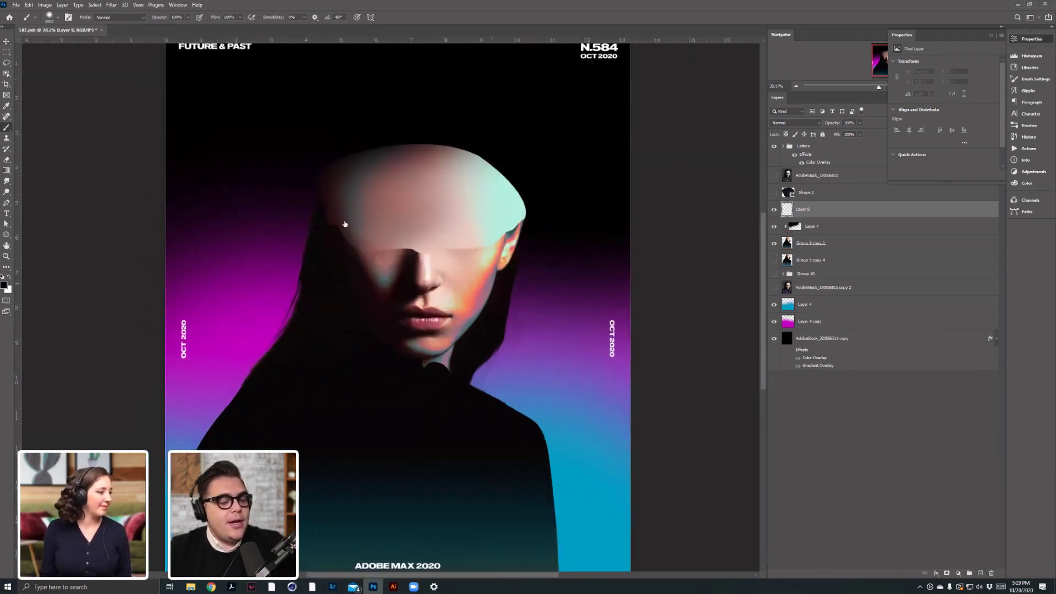
pyautogui.press('[')
pyautogui.press('[')
pyautogui.press('[')
pyautogui.press('[')
pyautogui.press('[')
pyautogui.press('[')
pyautogui.press('[')
pyautogui.press('[')
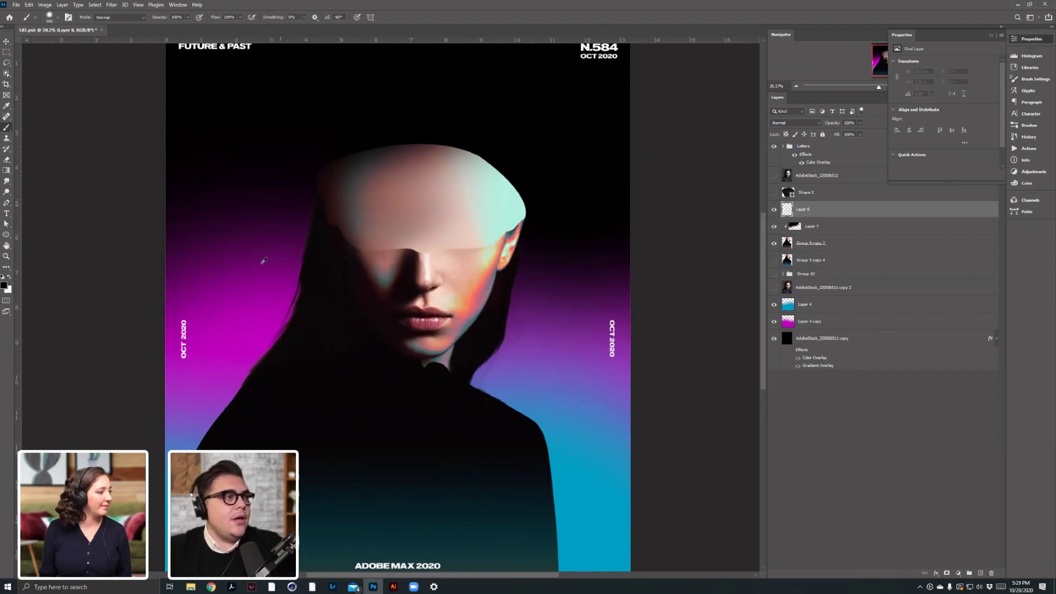
# Paint a magenta and a blue spot on the head's cut-away top using colours sampled from the backdrop.
pyautogui.keyDown('alt'); pyautogui.click(249, 310); pyautogui.keyUp('alt')
pyautogui.click(362, 156)
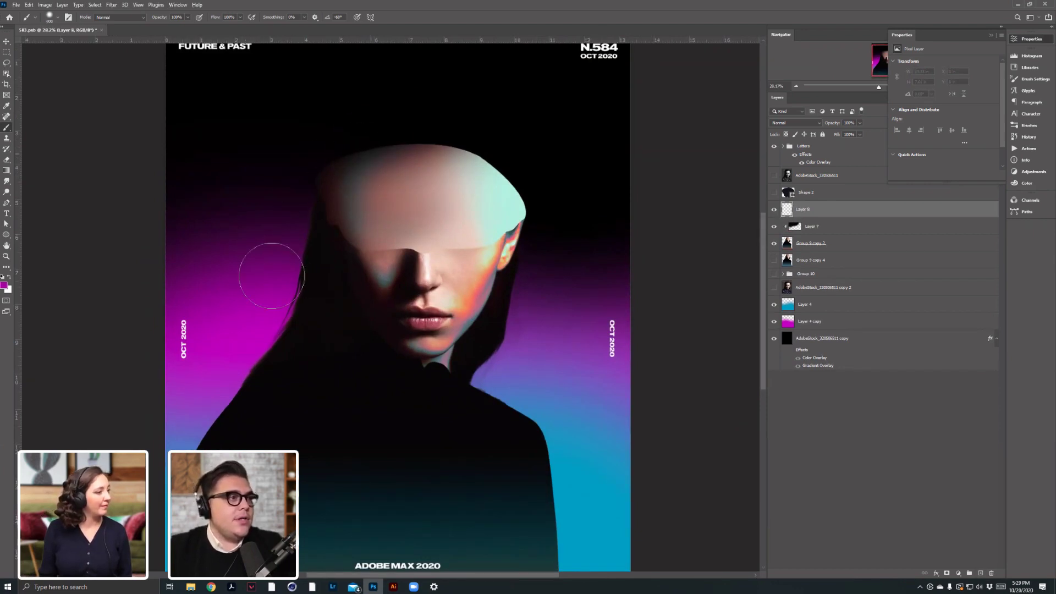
pyautogui.keyDown('alt'); pyautogui.click(182, 431); pyautogui.keyUp('alt')
pyautogui.moveTo(411, 160); pyautogui.dragTo(405, 178)
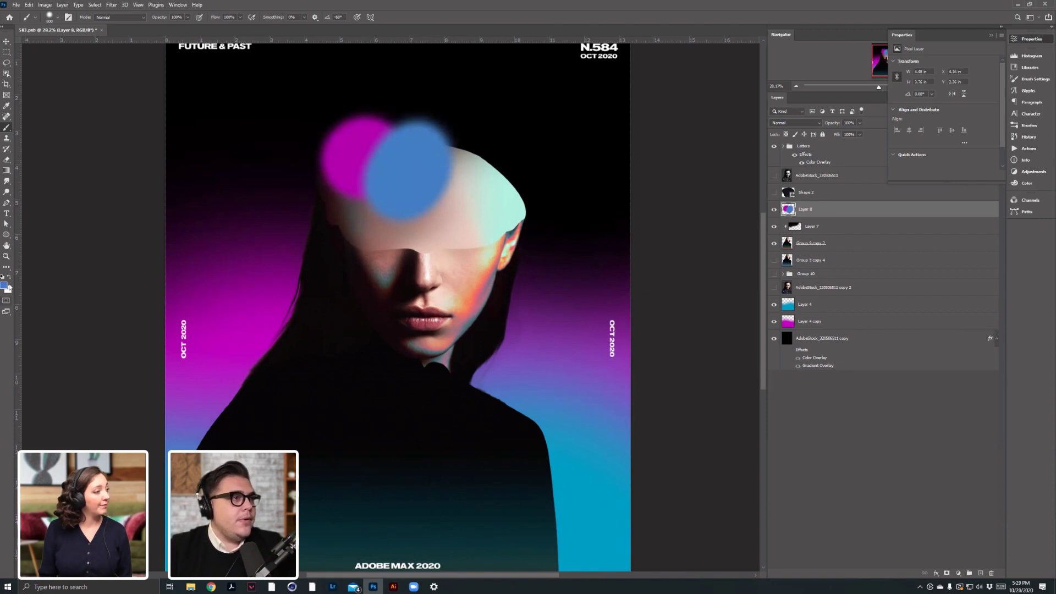
# Choose a bright yellow foreground colour and paint a yellow spot below the magenta one on the forehead.
pyautogui.click(718, 360)
pyautogui.moveTo(690, 349); pyautogui.dragTo(690, 269)
pyautogui.press('Return')
pyautogui.click(362, 213)
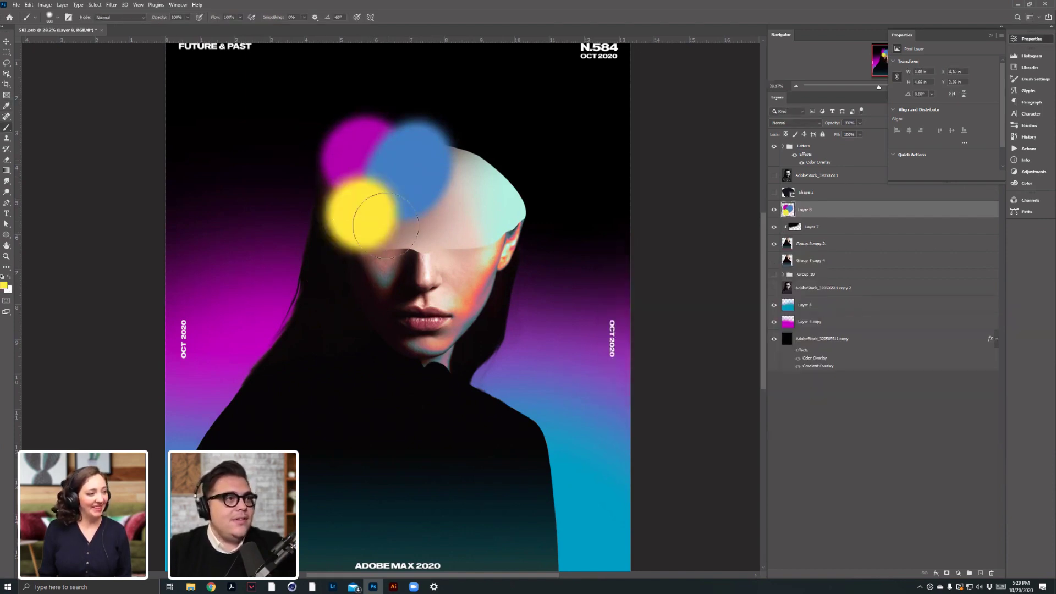
# Add black, pale cyan and blue spots across the forehead and upper head, sampling each colour from the poster.
pyautogui.keyDown('alt'); pyautogui.click(480, 120); pyautogui.keyUp('alt')
pyautogui.click(394, 211)
pyautogui.keyDown('alt'); pyautogui.click(487, 197); pyautogui.keyUp('alt')
pyautogui.click(394, 144)
pyautogui.keyDown('alt'); pyautogui.click(438, 186); pyautogui.keyUp('alt')
pyautogui.click(465, 234)
# Sample the yellow and magenta spots and repeat them over the nose bridge and the upper forehead.
pyautogui.keyDown('alt'); pyautogui.click(331, 222); pyautogui.keyUp('alt')
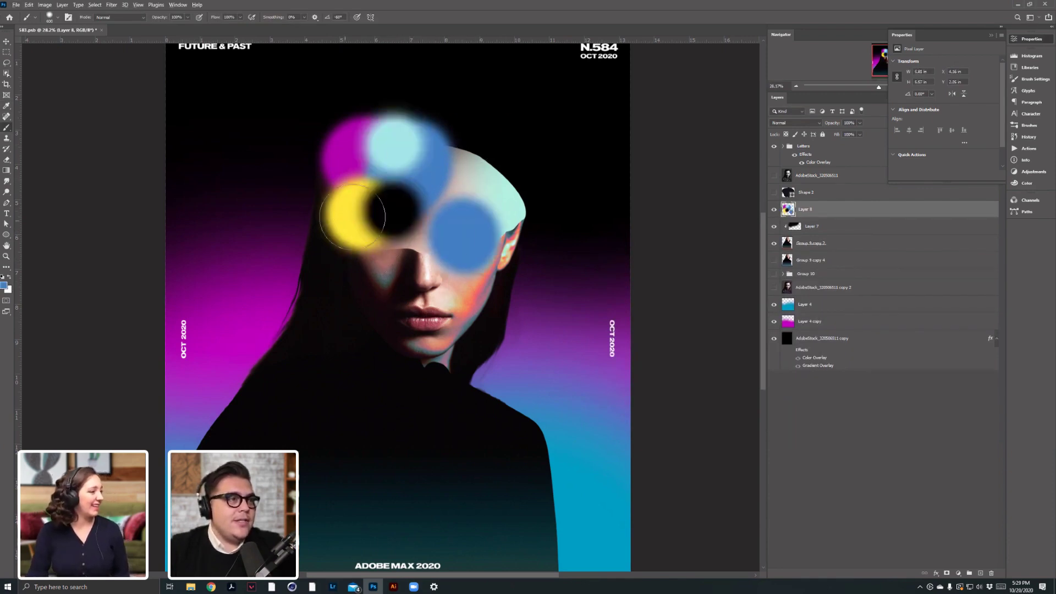
pyautogui.click(407, 239)
pyautogui.keyDown('alt'); pyautogui.click(338, 146); pyautogui.keyUp('alt')
pyautogui.click(460, 181)
pyautogui.moveTo(460, 182); pyautogui.dragTo(460, 190)
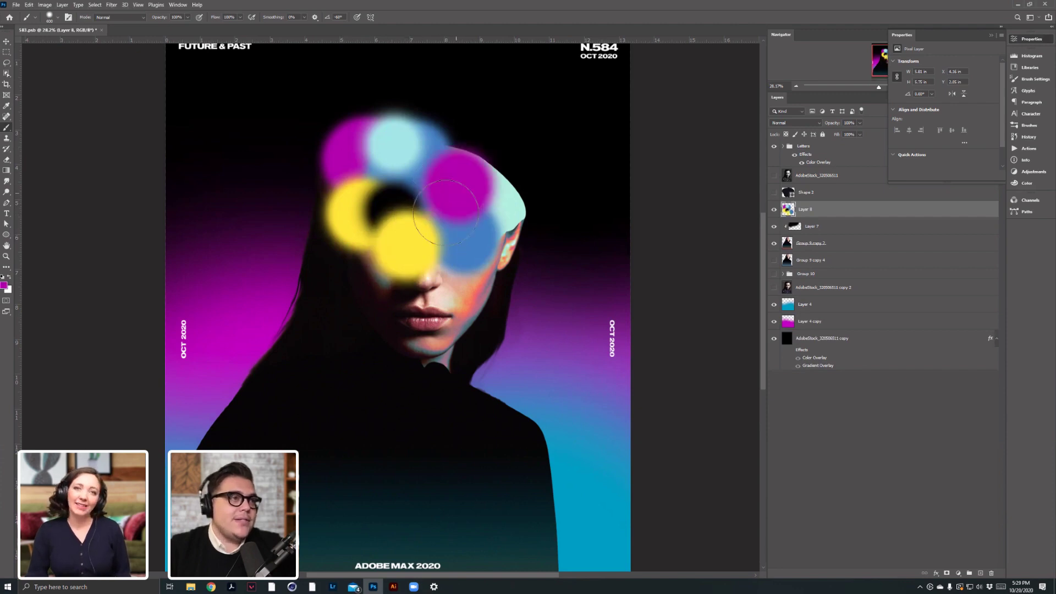
# Cover the ear side, cheek and jaw with sampled black, blue, pale cyan and black spots.
pyautogui.keyDown('alt'); pyautogui.click(533, 235); pyautogui.keyUp('alt')
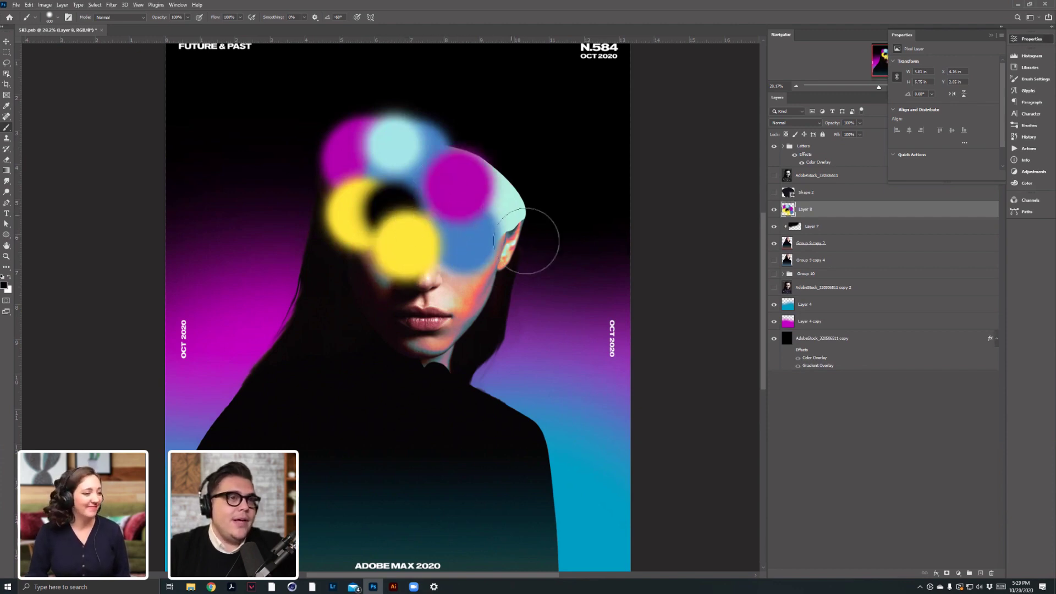
pyautogui.click(496, 209)
pyautogui.keyDown('alt'); pyautogui.click(467, 251); pyautogui.keyUp('alt')
pyautogui.click(431, 309)
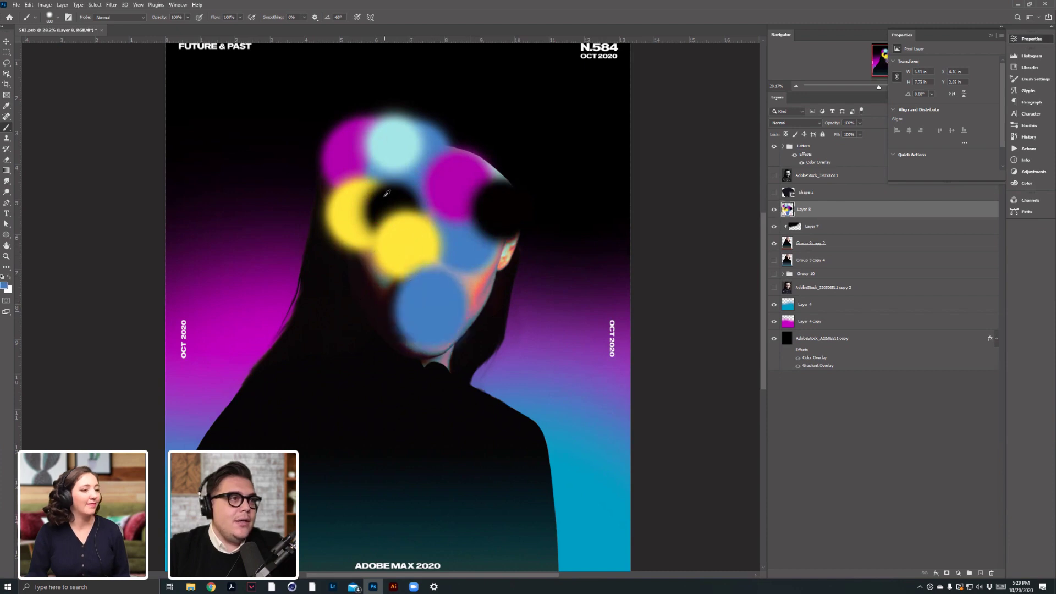
pyautogui.keyDown('alt'); pyautogui.click(385, 147); pyautogui.keyUp('alt')
pyautogui.click(365, 269)
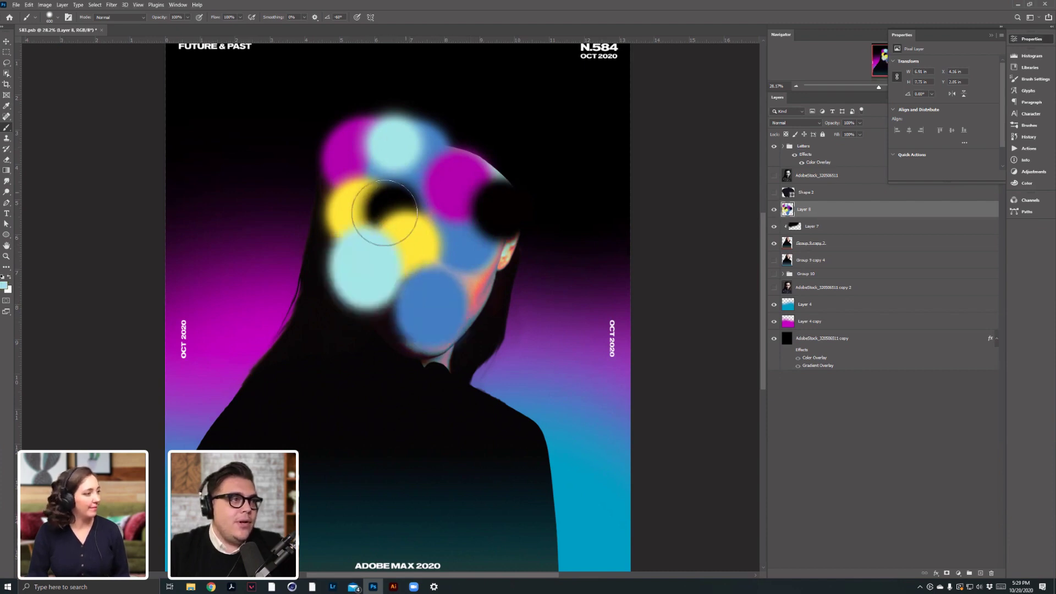
pyautogui.keyDown('alt'); pyautogui.click(389, 305); pyautogui.keyUp('alt')
pyautogui.click(389, 305)
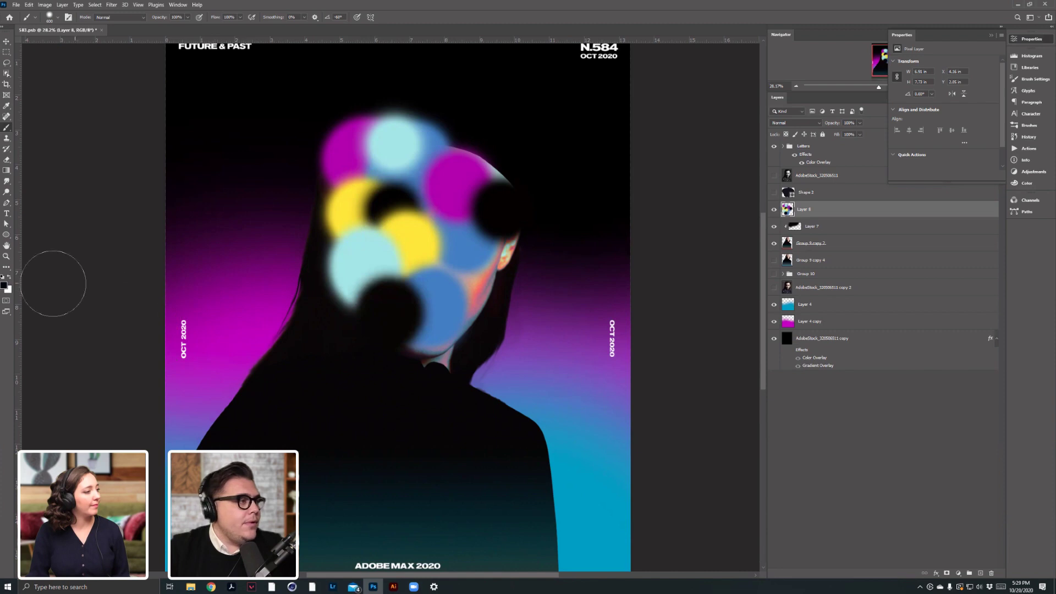
# Paint a white spot beside the jaw, then a blue and a cyan spot over the chin and neck.
pyautogui.click(9, 277)
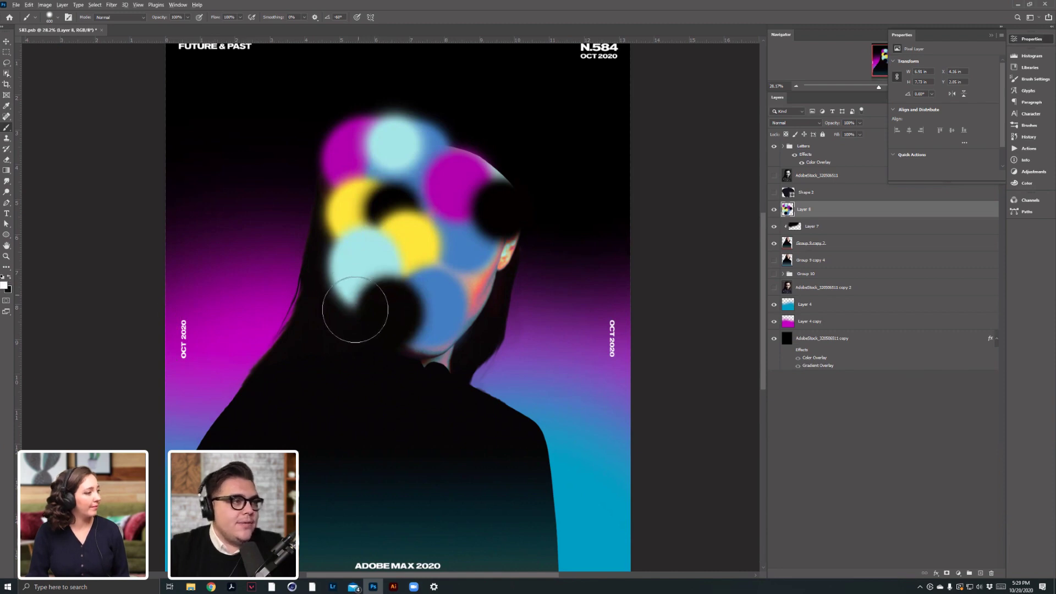
pyautogui.click(352, 313)
pyautogui.keyDown('alt'); pyautogui.click(426, 282); pyautogui.keyUp('alt')
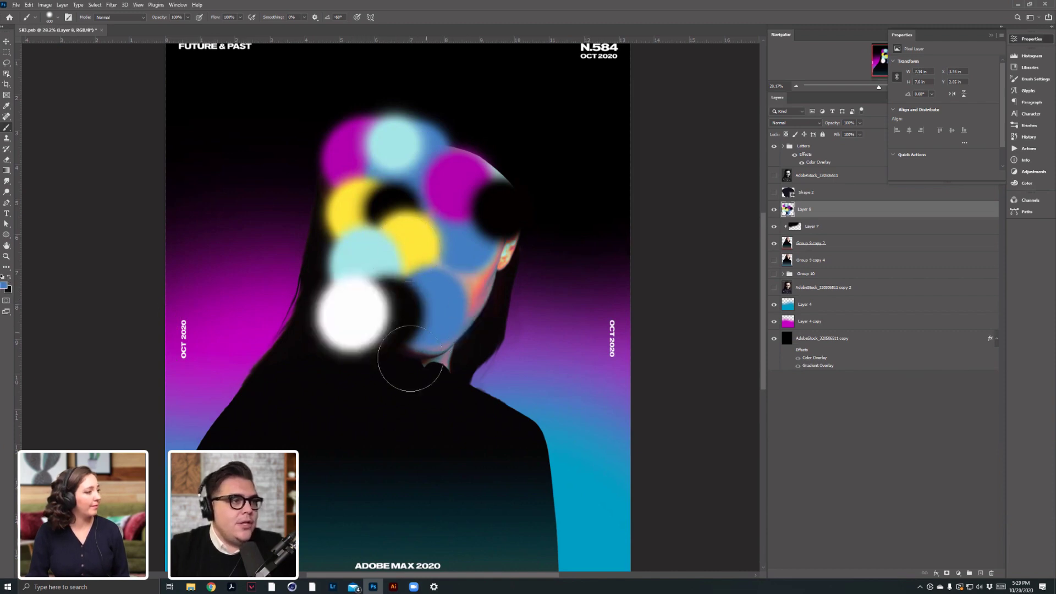
pyautogui.click(417, 342)
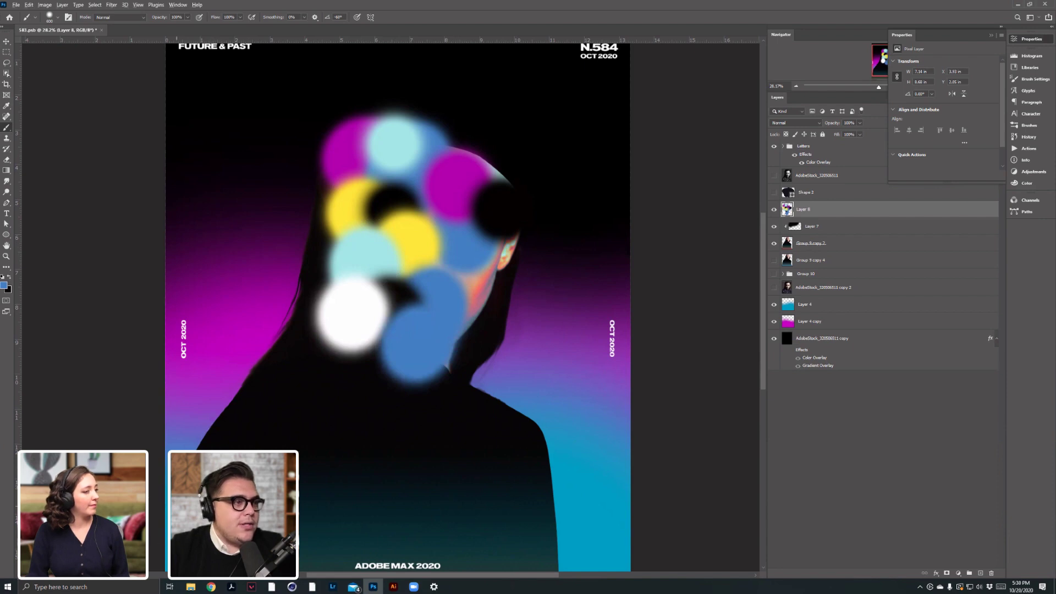
pyautogui.click(449, 346)
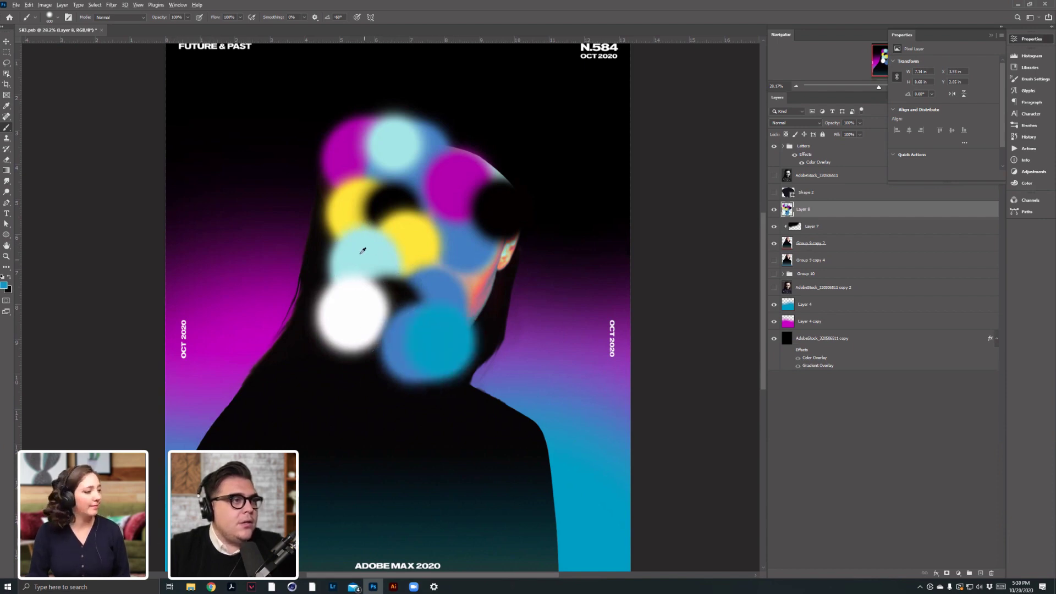
# Paint white and yellow blobs over the hair beside the face and a magenta spot on the cheek.
pyautogui.keyDown('alt'); pyautogui.click(349, 312); pyautogui.keyUp('alt')
pyautogui.moveTo(309, 221); pyautogui.dragTo(296, 279)
pyautogui.keyDown('alt'); pyautogui.click(344, 200); pyautogui.keyUp('alt')
pyautogui.keyDown('alt'); pyautogui.click(460, 188); pyautogui.keyUp('alt')
pyautogui.click(390, 271)
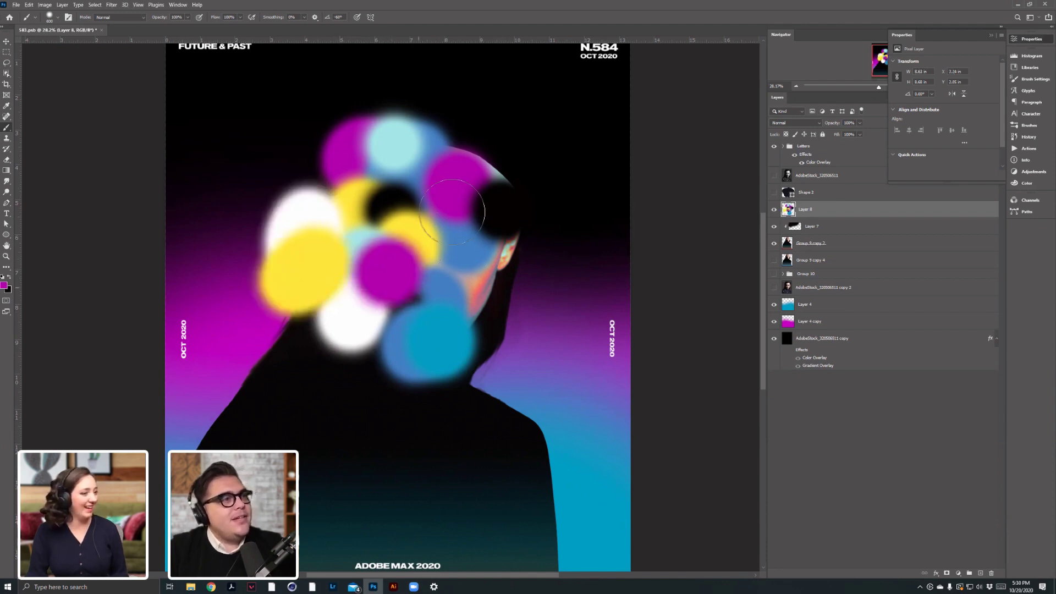
# Paint a black blob below the ear and a magenta blob beside the neck using sampled colours.
pyautogui.keyDown('alt'); pyautogui.click(488, 312); pyautogui.keyUp('alt')
pyautogui.moveTo(481, 293); pyautogui.dragTo(484, 300)
pyautogui.keyDown('alt'); pyautogui.click(463, 205); pyautogui.keyUp('alt')
pyautogui.click(480, 334)
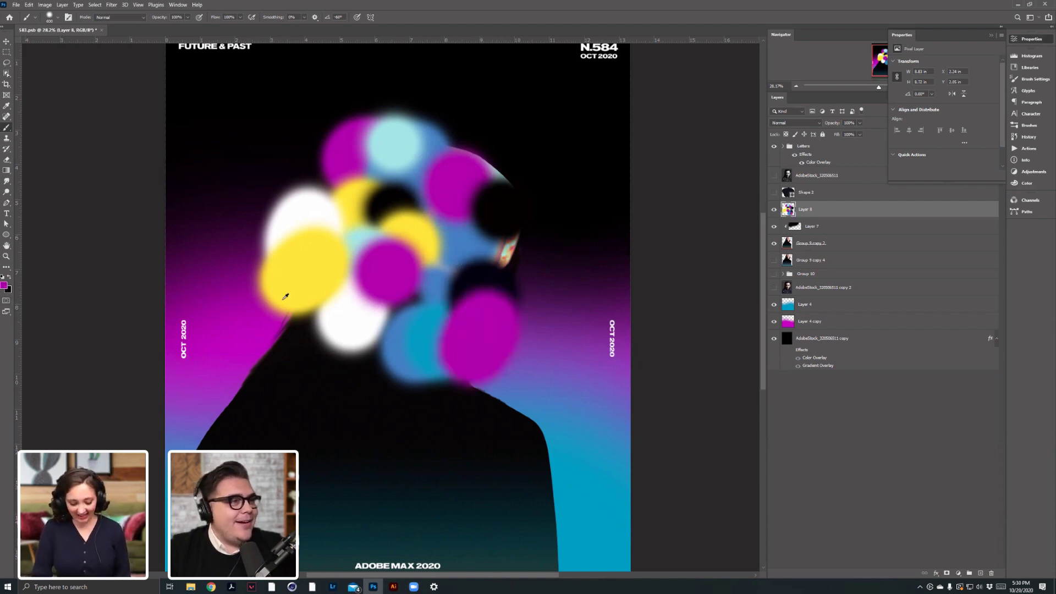
# Choose a bright red foreground colour and scatter red spots beside the neck, by the ear and above the head.
pyautogui.click(5, 285)
pyautogui.click(715, 274)
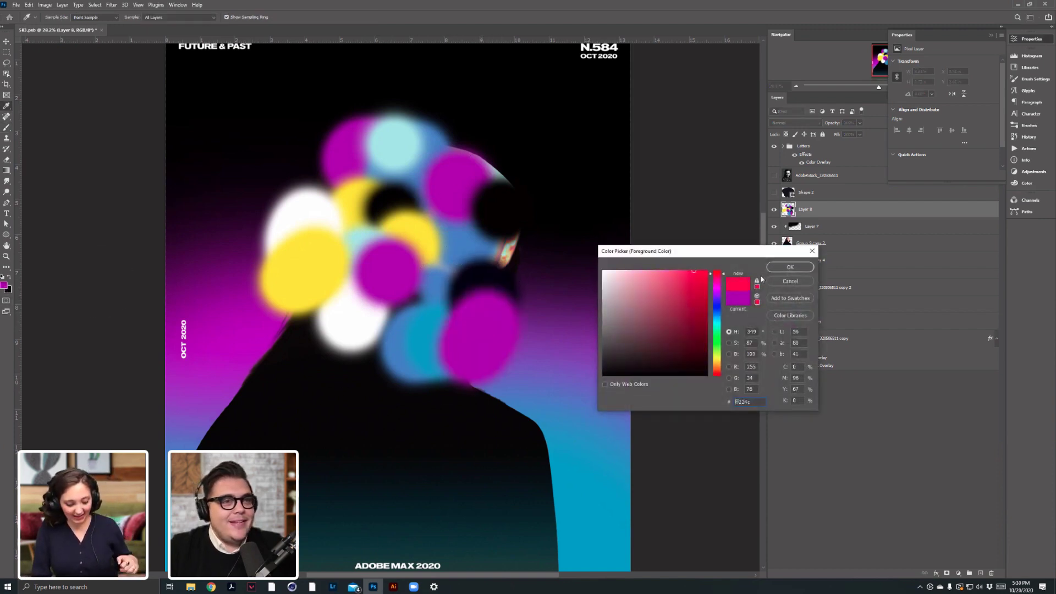
pyautogui.click(773, 267)
pyautogui.click(514, 330)
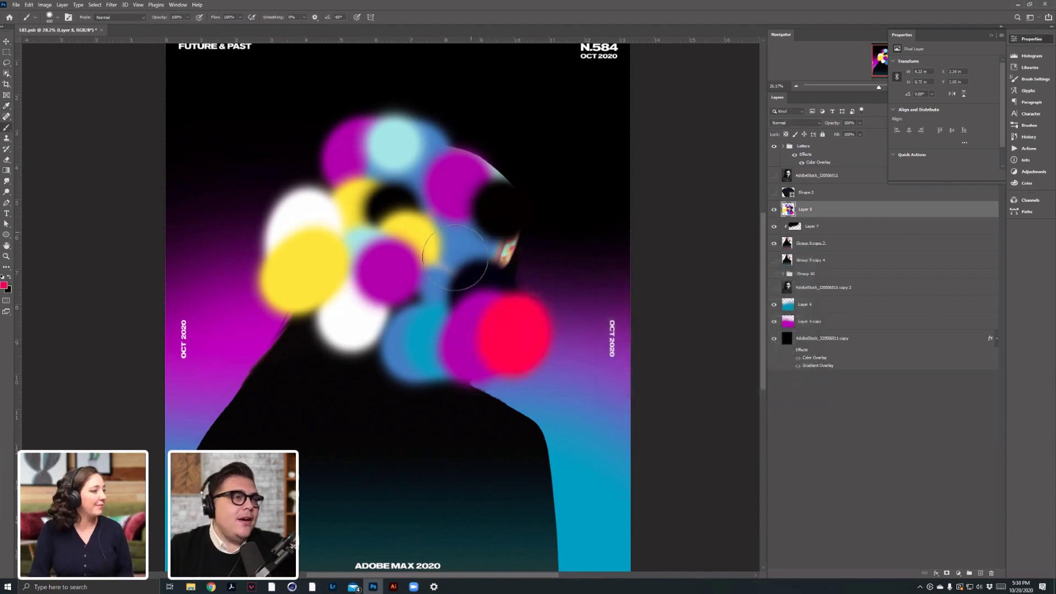
pyautogui.click(485, 227)
pyautogui.click(457, 146)
pyautogui.click(409, 83)
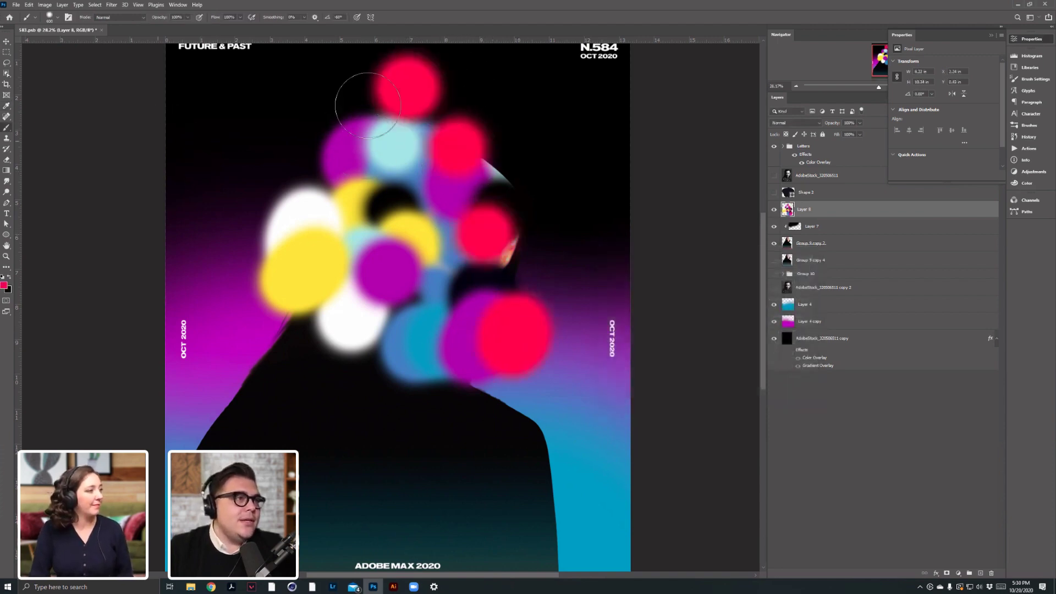
pyautogui.click(367, 102)
pyautogui.click(288, 123)
# Add sampled magenta, red and yellow spots above the head, on the forehead and beyond the ear.
pyautogui.keyDown('alt'); pyautogui.click(341, 148); pyautogui.keyUp('alt')
pyautogui.click(338, 87)
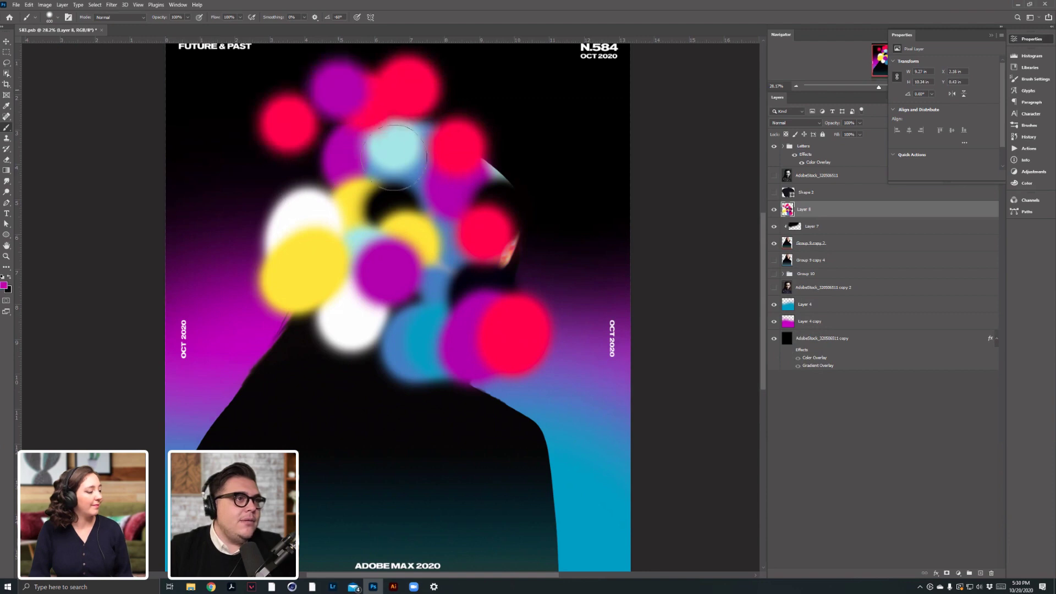
pyautogui.keyDown('alt'); pyautogui.click(457, 142); pyautogui.keyUp('alt')
pyautogui.click(360, 227)
pyautogui.keyDown('alt'); pyautogui.click(352, 191); pyautogui.keyUp('alt')
pyautogui.click(461, 99)
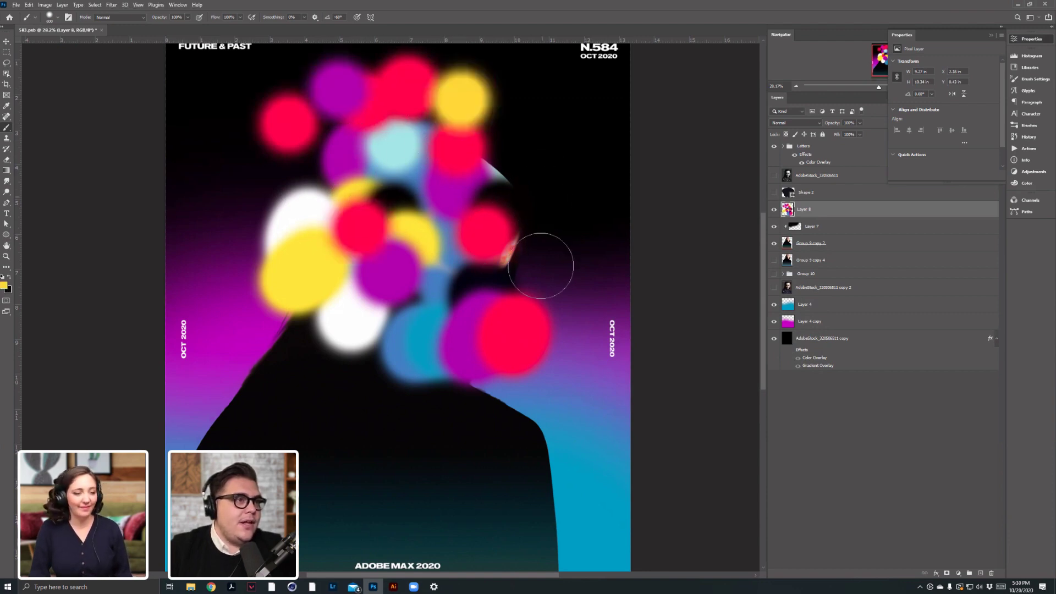
pyautogui.click(542, 197)
pyautogui.click(541, 267)
# Duplicate the spots layer, rotate the copy about -148° and place it over the figure's lower face and shoulder.
pyautogui.hotkey('ctrl', 'j')
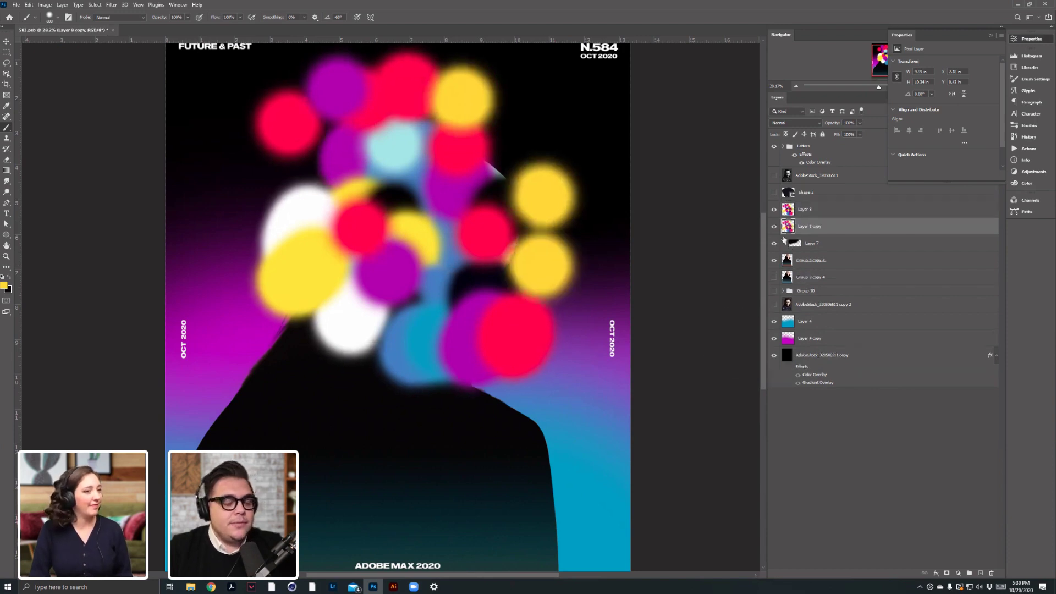
pyautogui.hotkey('ctrl', 't')
pyautogui.moveTo(440, 220); pyautogui.dragTo(340, 304)
pyautogui.moveTo(495, 118); pyautogui.dragTo(16, 423)
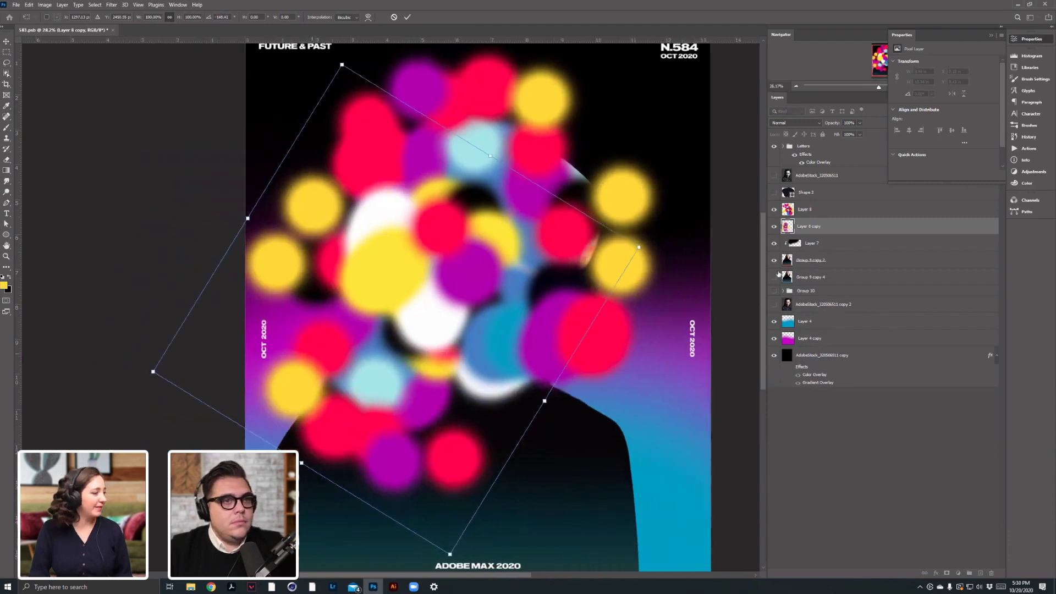
pyautogui.moveTo(342, 390); pyautogui.dragTo(400, 417)
pyautogui.press('Return')
# Merge the rotated copy with the original spots layer and move the merged cluster lower over the figure.
pyautogui.keyDown('shift'); pyautogui.click(835, 209); pyautogui.keyUp('shift')
pyautogui.hotkey('ctrl', 'e')
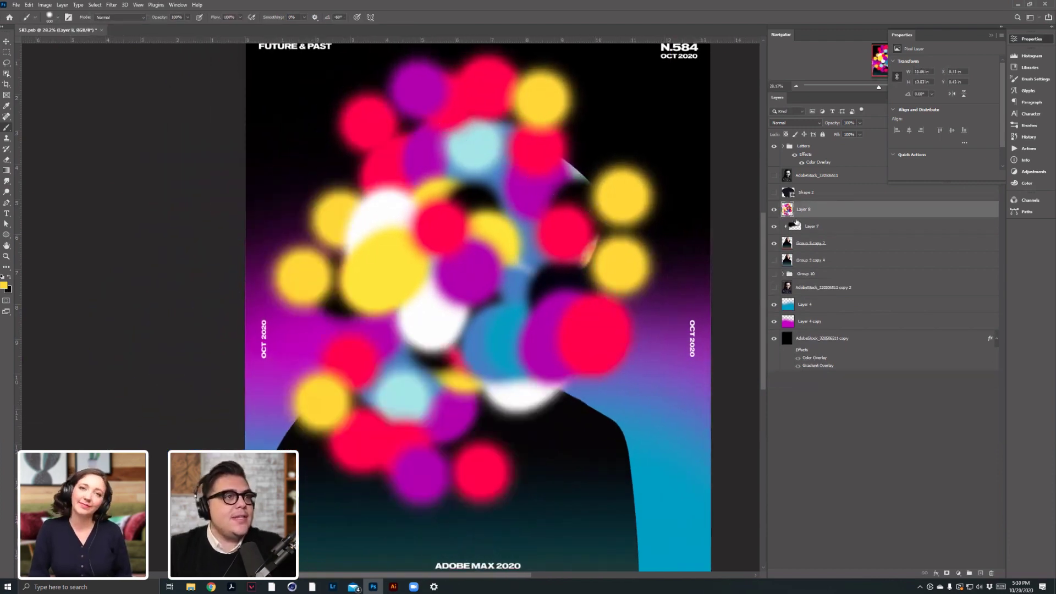
pyautogui.moveTo(516, 176); pyautogui.dragTo(492, 232)
pyautogui.press('v')
# Open the Liquify filter on the merged spots, enlarge the Forward Warp brush and push the cluster's outer column into zigzags.
pyautogui.click(112, 4)
pyautogui.moveTo(94, 5)
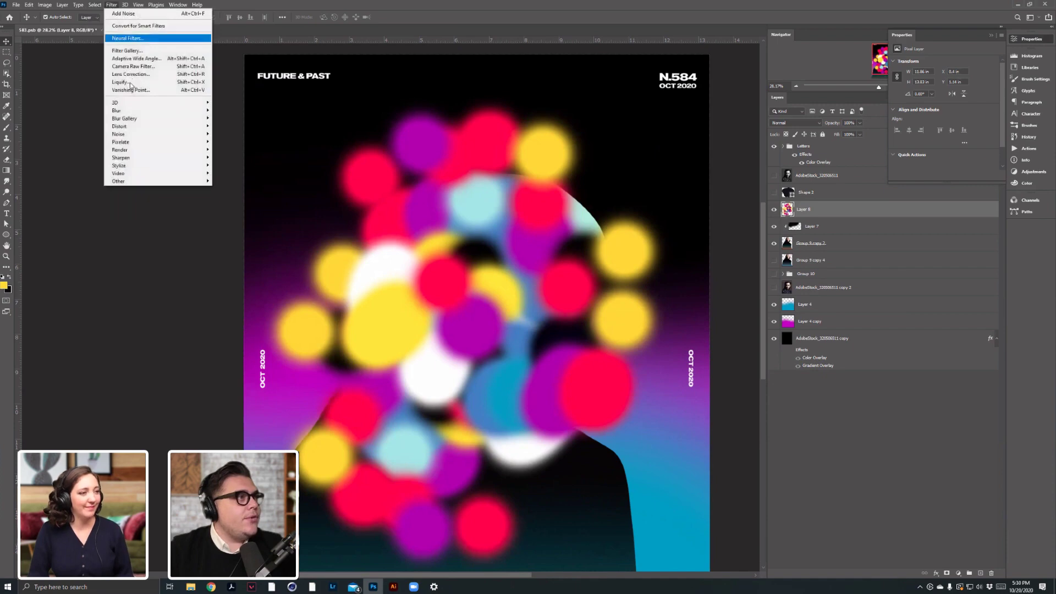
pyautogui.click(427, 245)
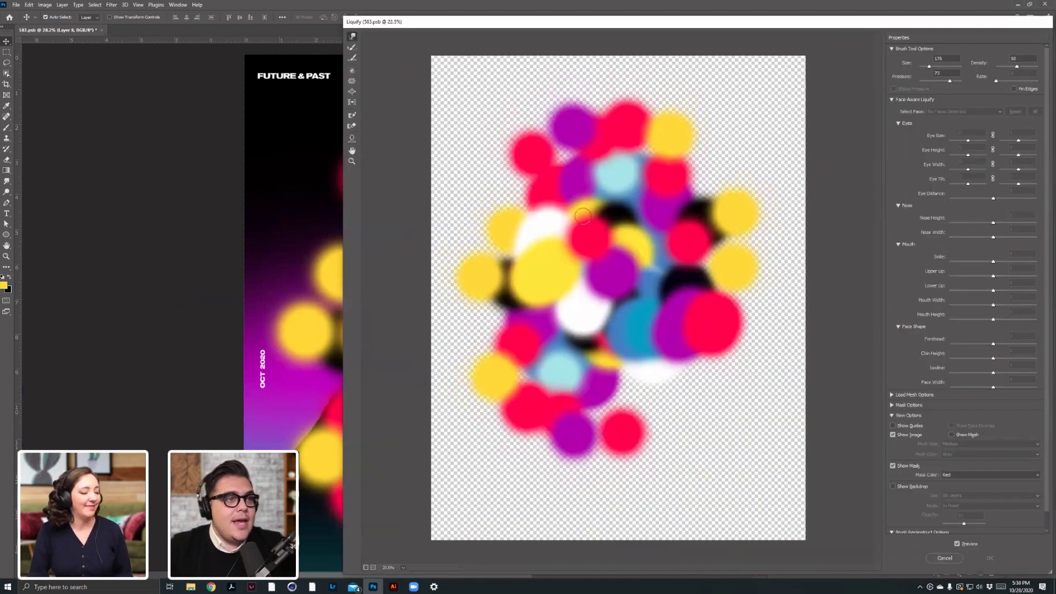
pyautogui.press(']')
pyautogui.press(']')
pyautogui.press(']')
pyautogui.press(']')
pyautogui.moveTo(528, 108)
pyautogui.mouseDown()
pyautogui.moveTo(524, 453)
pyautogui.moveTo(549, 101)
pyautogui.moveTo(545, 437)
pyautogui.mouseUp()
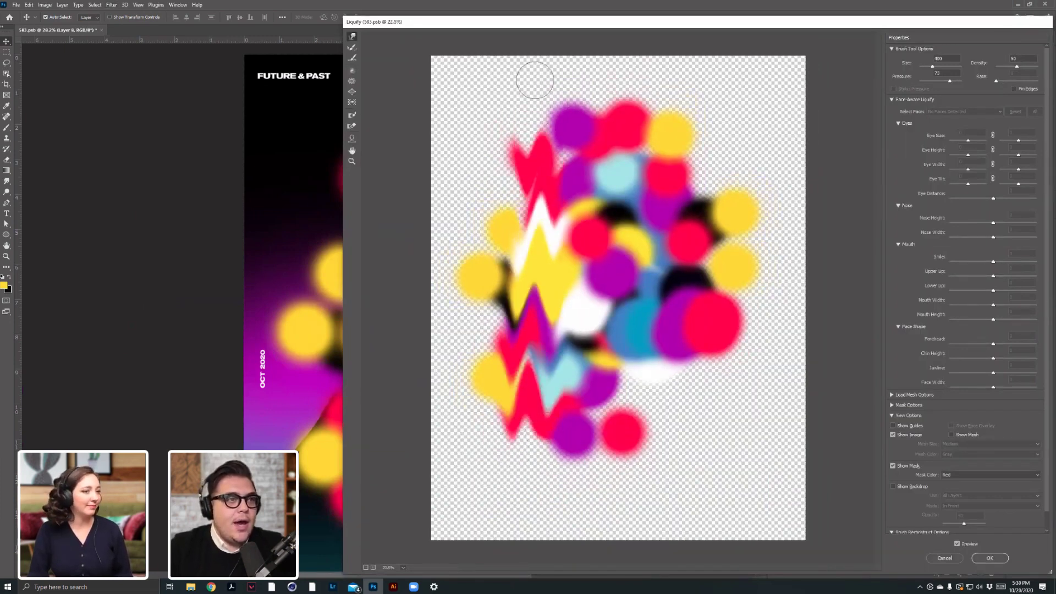
# Warp the middle columns of the colour spots into zigzag waves with strokes running from top to bottom.
pyautogui.moveTo(536, 78); pyautogui.dragTo(550, 462)
pyautogui.moveTo(583, 87)
pyautogui.mouseDown()
pyautogui.moveTo(604, 401)
pyautogui.moveTo(573, 303)
pyautogui.moveTo(580, 152)
pyautogui.moveTo(607, 454)
pyautogui.mouseUp()
pyautogui.moveTo(611, 114)
pyautogui.mouseDown()
pyautogui.moveTo(616, 462)
pyautogui.moveTo(601, 488)
pyautogui.mouseUp()
pyautogui.moveTo(641, 118); pyautogui.dragTo(653, 490)
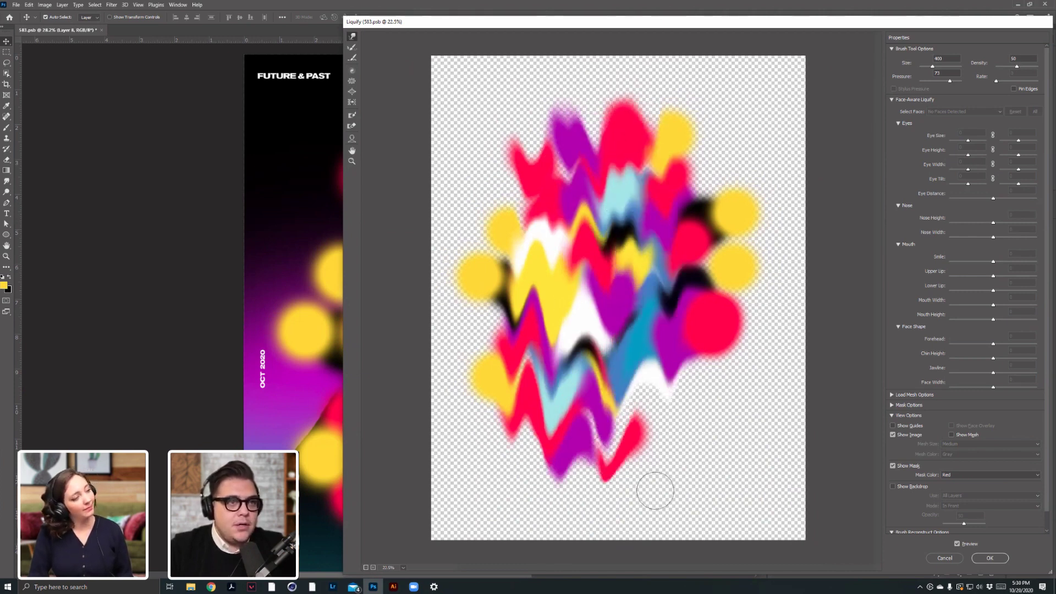
pyautogui.moveTo(632, 99)
pyautogui.mouseDown()
pyautogui.moveTo(641, 412)
pyautogui.moveTo(662, 498)
pyautogui.mouseUp()
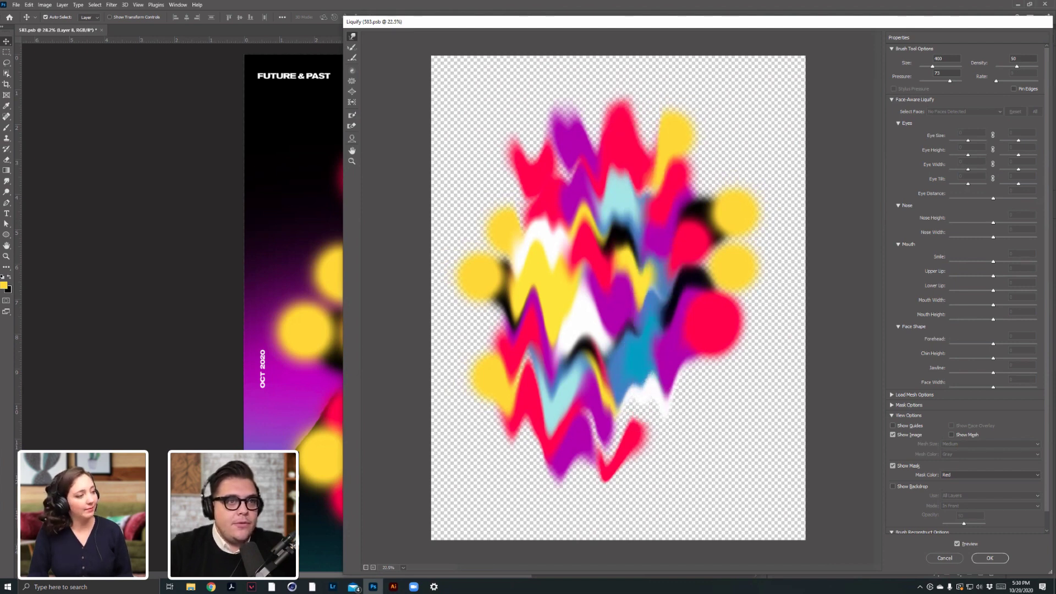
# Extend the zigzag warping down through the remaining yellow, red and black spots on the cluster's far side.
pyautogui.moveTo(723, 190); pyautogui.dragTo(717, 404)
pyautogui.moveTo(681, 190); pyautogui.dragTo(693, 431)
pyautogui.moveTo(686, 291)
pyautogui.mouseDown()
pyautogui.moveTo(688, 466)
pyautogui.moveTo(668, 393)
pyautogui.mouseUp()
pyautogui.moveTo(674, 358); pyautogui.dragTo(674, 408)
# Try swirling the centre of the cluster with diagonal and sideways warp strokes, and undo them.
pyautogui.moveTo(584, 357)
pyautogui.mouseDown()
pyautogui.moveTo(578, 306)
pyautogui.moveTo(698, 159)
pyautogui.mouseUp()
pyautogui.moveTo(627, 327); pyautogui.dragTo(525, 295)
pyautogui.moveTo(564, 251); pyautogui.dragTo(648, 217)
pyautogui.moveTo(713, 264); pyautogui.dragTo(677, 283)
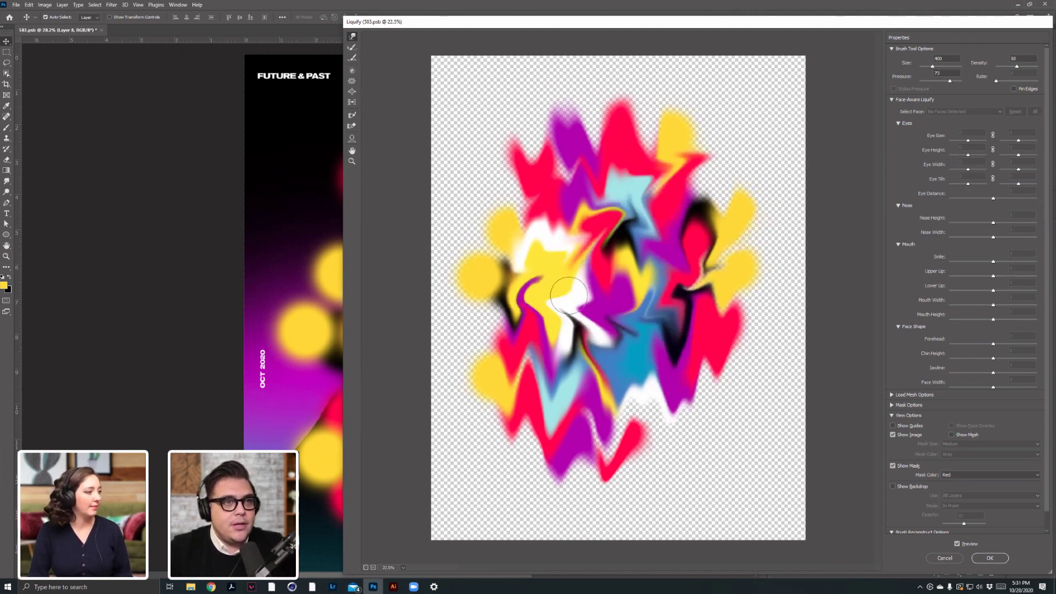
pyautogui.hotkey('ctrl', 'z')
pyautogui.hotkey('ctrl', 'z')
pyautogui.hotkey('ctrl', 'z')
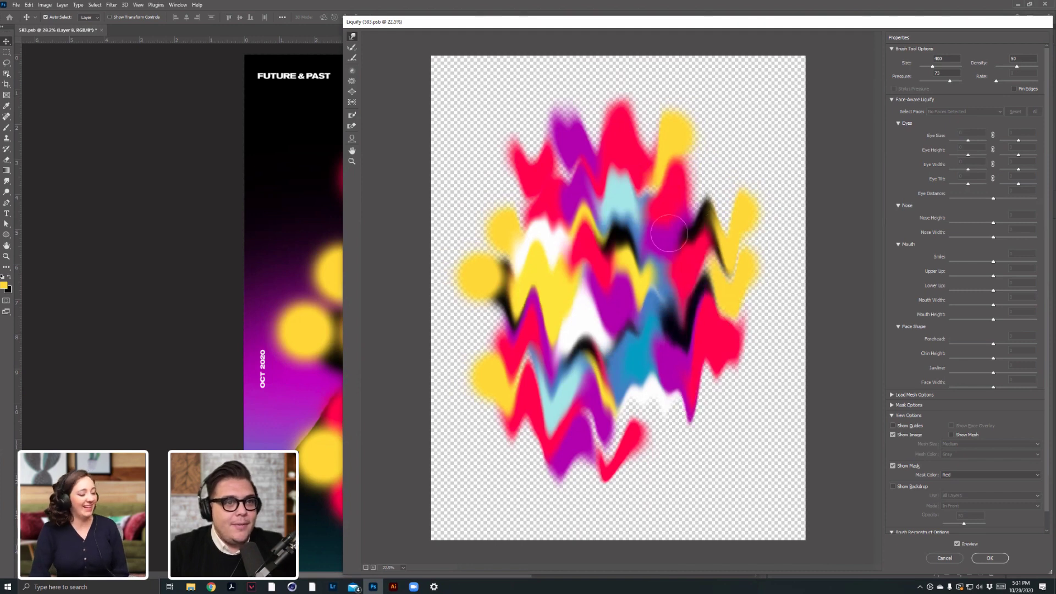
# Enlarge the warp brush further and stretch the centre of the cluster upward and downward into long peaks.
pyautogui.press(']')
pyautogui.press(']')
pyautogui.press(']')
pyautogui.press(']')
pyautogui.press(']')
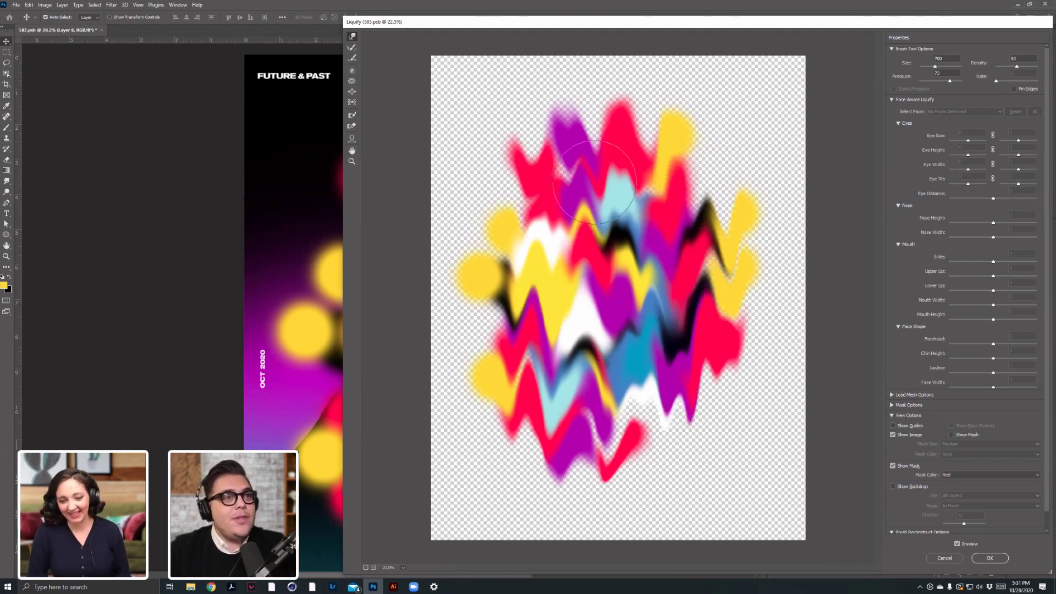
pyautogui.moveTo(610, 243); pyautogui.dragTo(618, 116)
pyautogui.moveTo(623, 303); pyautogui.dragTo(616, 513)
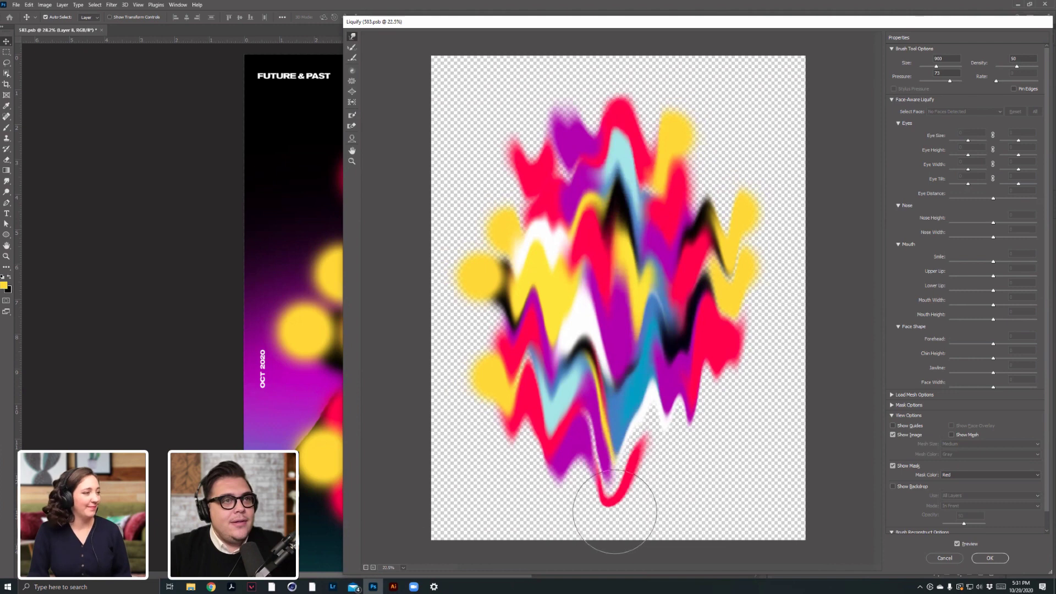
# Stretch the cluster's upper, side and middle waves into taller peaks with large warp strokes, and apply the Liquify distortion.
pyautogui.moveTo(642, 187)
pyautogui.mouseDown()
pyautogui.moveTo(645, 457)
pyautogui.moveTo(655, 85)
pyautogui.moveTo(699, 155)
pyautogui.moveTo(690, 435)
pyautogui.moveTo(720, 119)
pyautogui.moveTo(712, 354)
pyautogui.moveTo(706, 128)
pyautogui.moveTo(600, 401)
pyautogui.moveTo(645, 294)
pyautogui.moveTo(666, 430)
pyautogui.moveTo(639, 230)
pyautogui.moveTo(607, 390)
pyautogui.moveTo(558, 154)
pyautogui.moveTo(542, 428)
pyautogui.moveTo(546, 172)
pyautogui.moveTo(498, 372)
pyautogui.moveTo(494, 447)
pyautogui.moveTo(477, 355)
pyautogui.moveTo(491, 188)
pyautogui.moveTo(500, 287)
pyautogui.moveTo(512, 132)
pyautogui.mouseUp()
pyautogui.moveTo(526, 306); pyautogui.dragTo(524, 160)
pyautogui.moveTo(587, 408); pyautogui.dragTo(577, 214)
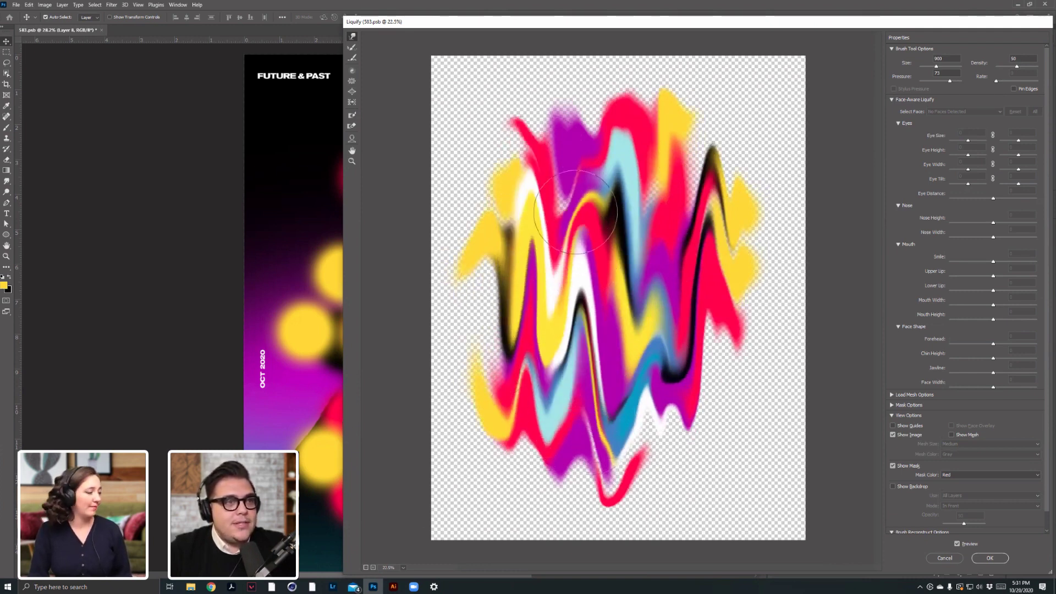
pyautogui.moveTo(583, 366); pyautogui.dragTo(586, 165)
pyautogui.click(990, 558)
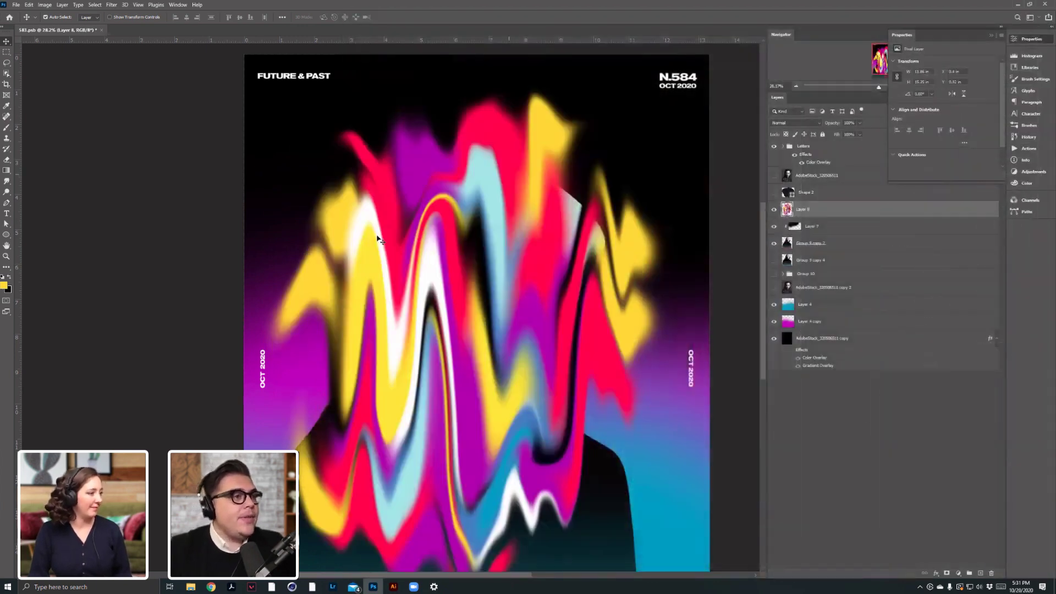
pyautogui.hotkey('ctrl', '0')
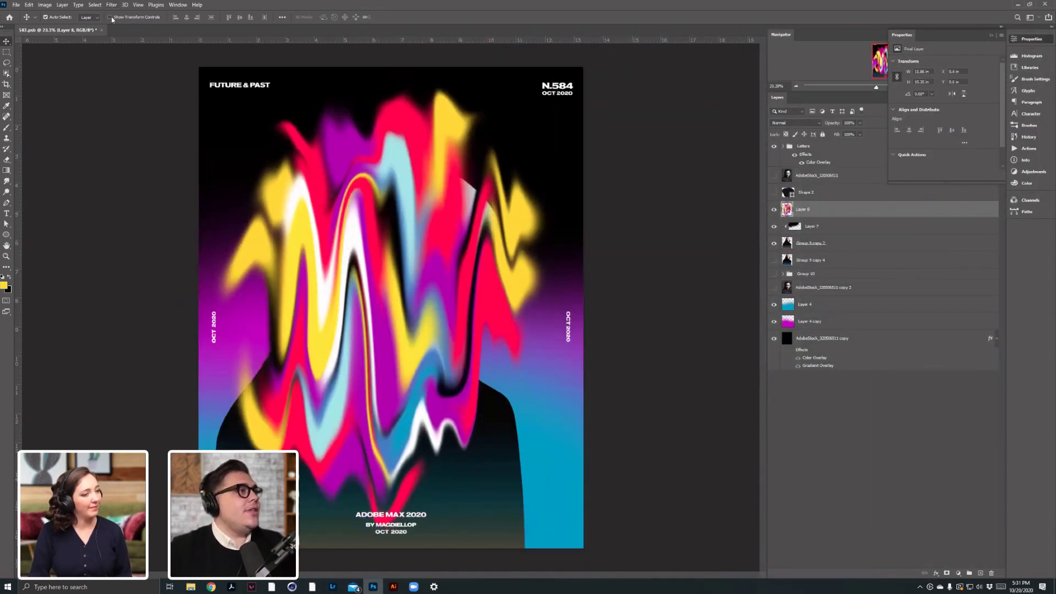
# Start a Wave distortion on the liquified texture, raising the number of generators and setting the wavelength range to 452–637.
pyautogui.click(111, 5)
pyautogui.moveTo(135, 128)
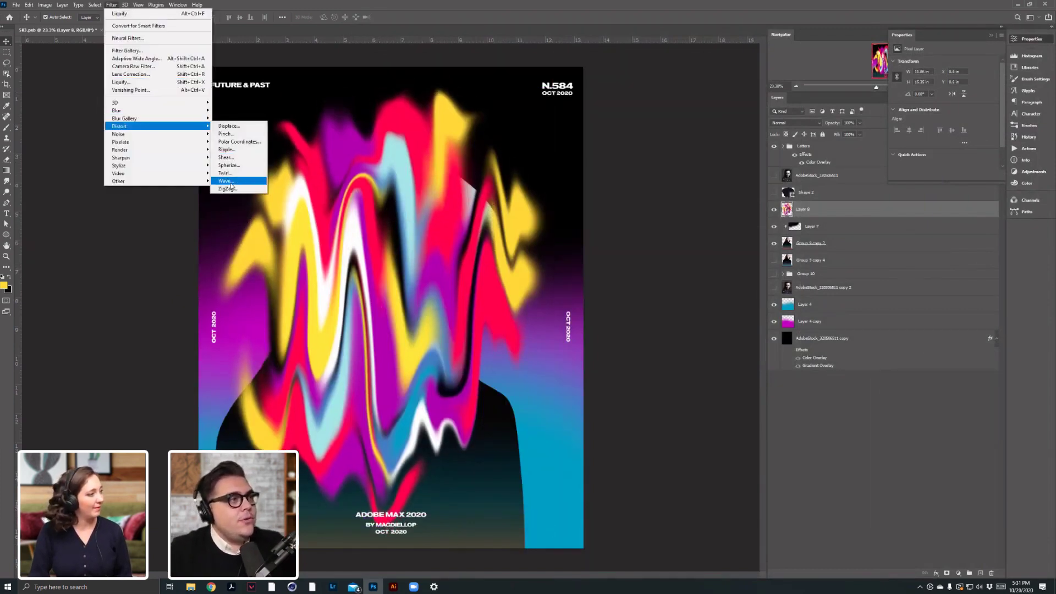
pyautogui.press('Return')
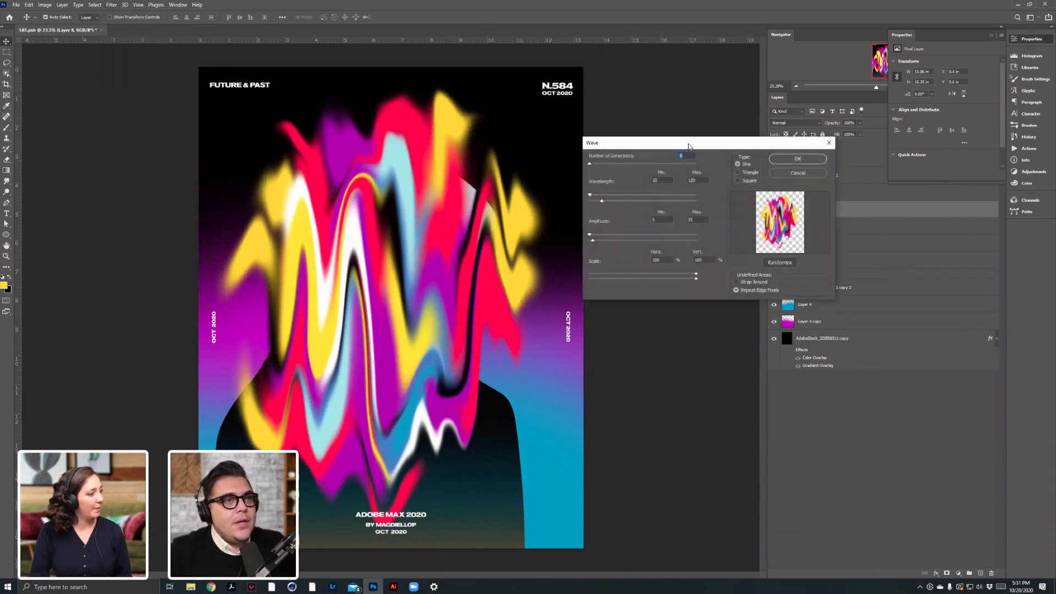
pyautogui.moveTo(686, 144); pyautogui.dragTo(555, 161)
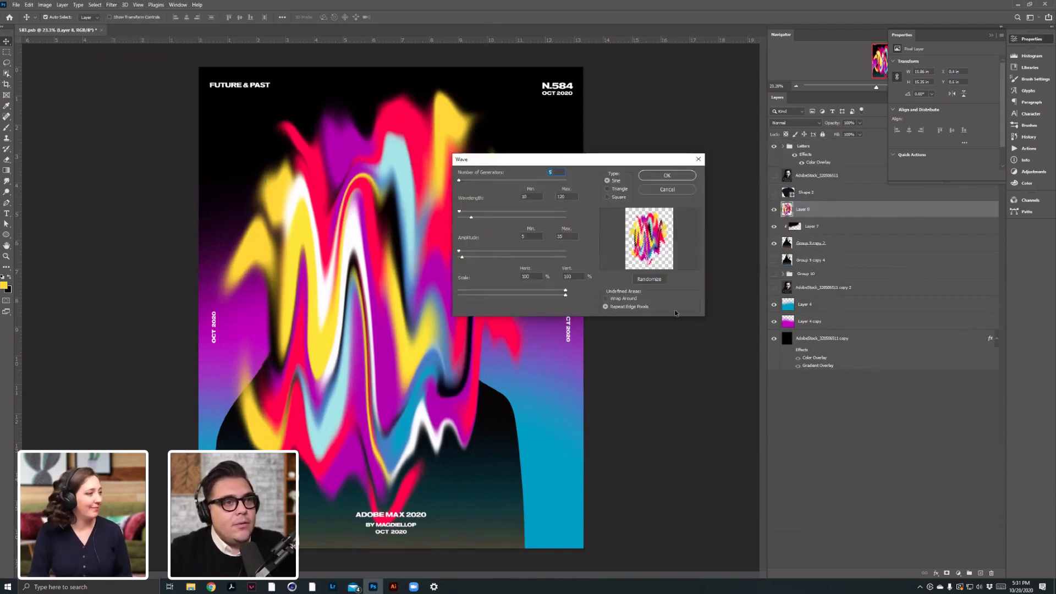
pyautogui.click(483, 215)
pyautogui.moveTo(516, 217); pyautogui.dragTo(493, 182)
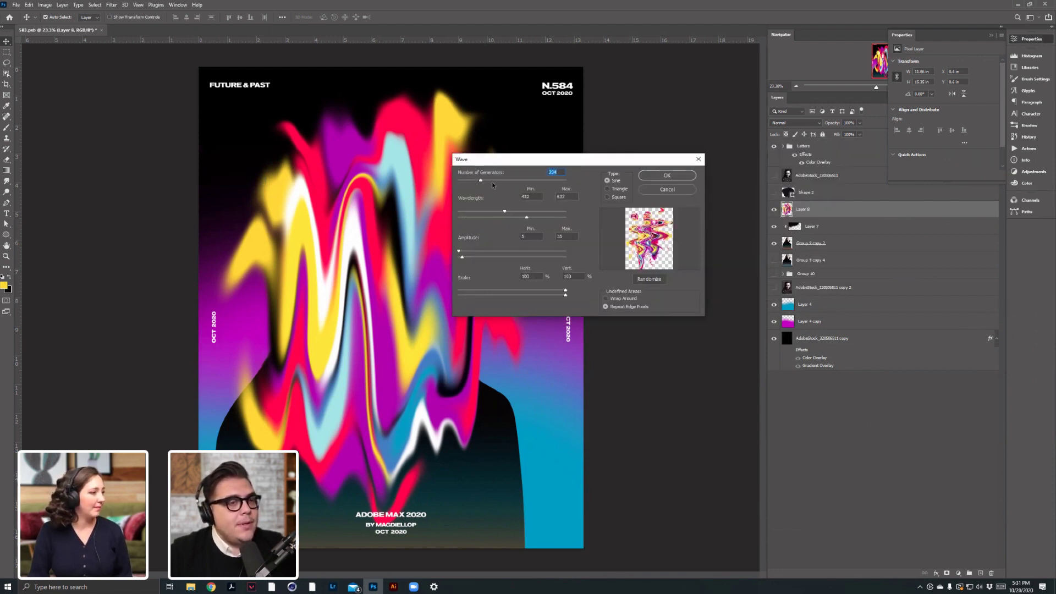
# Experiment with the wave's amplitude range and bring its maximum down to 40.
pyautogui.click(483, 253)
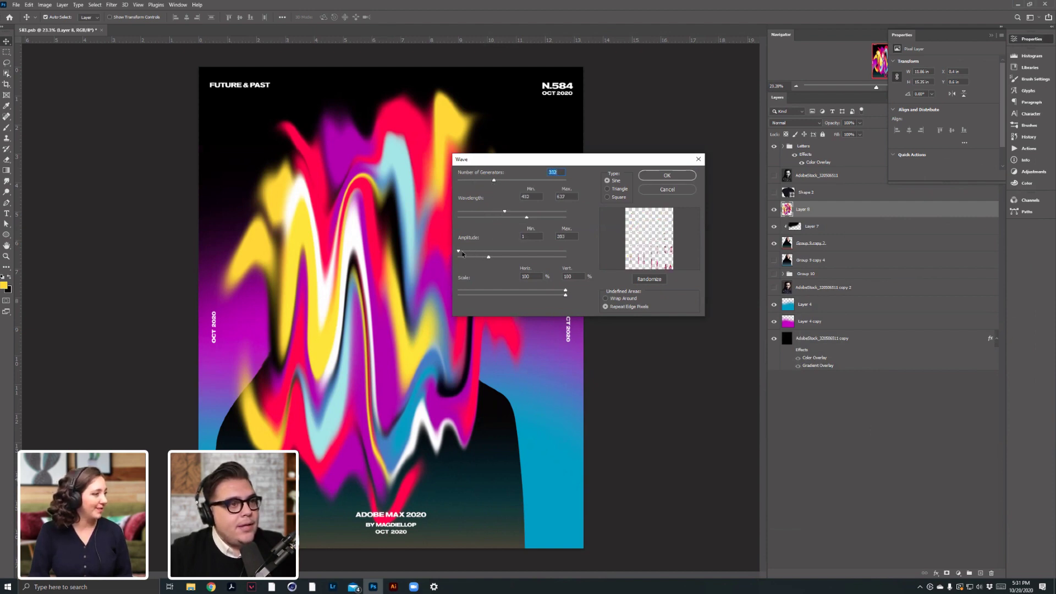
pyautogui.moveTo(473, 257); pyautogui.dragTo(460, 252)
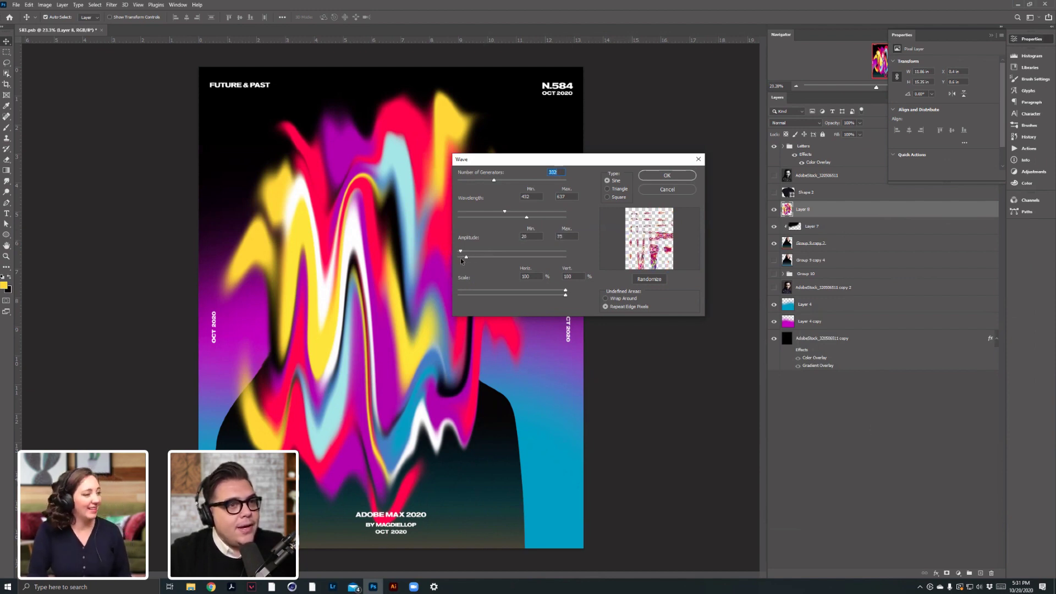
pyautogui.moveTo(460, 257); pyautogui.dragTo(460, 257)
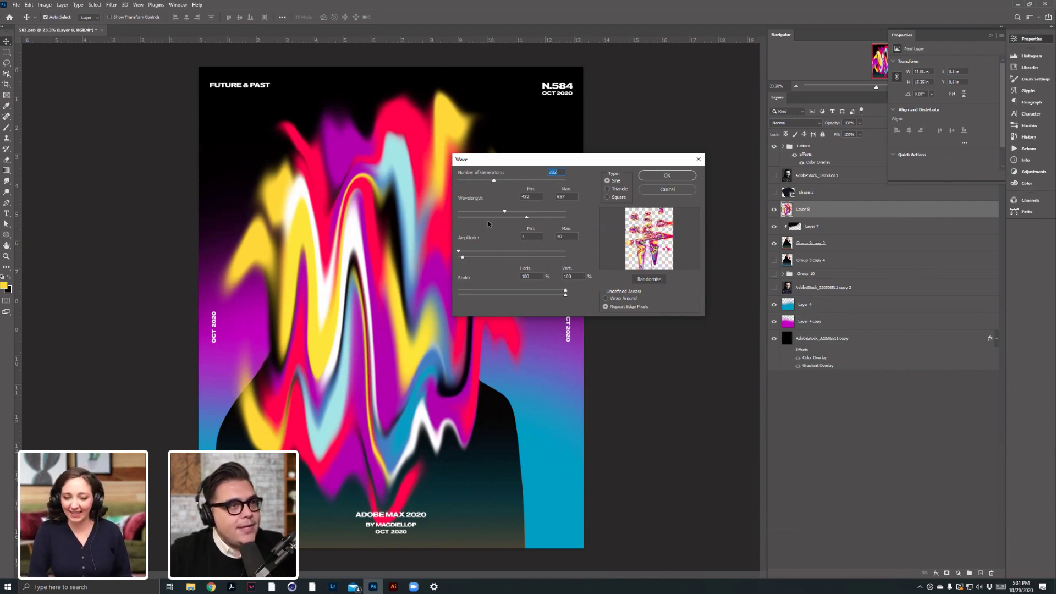
# Set the wave to 317 generators, a wavelength range of 217–306 and a horizontal scale of 25%.
pyautogui.moveTo(487, 218)
pyautogui.mouseDown()
pyautogui.moveTo(512, 220)
pyautogui.moveTo(492, 226)
pyautogui.mouseUp()
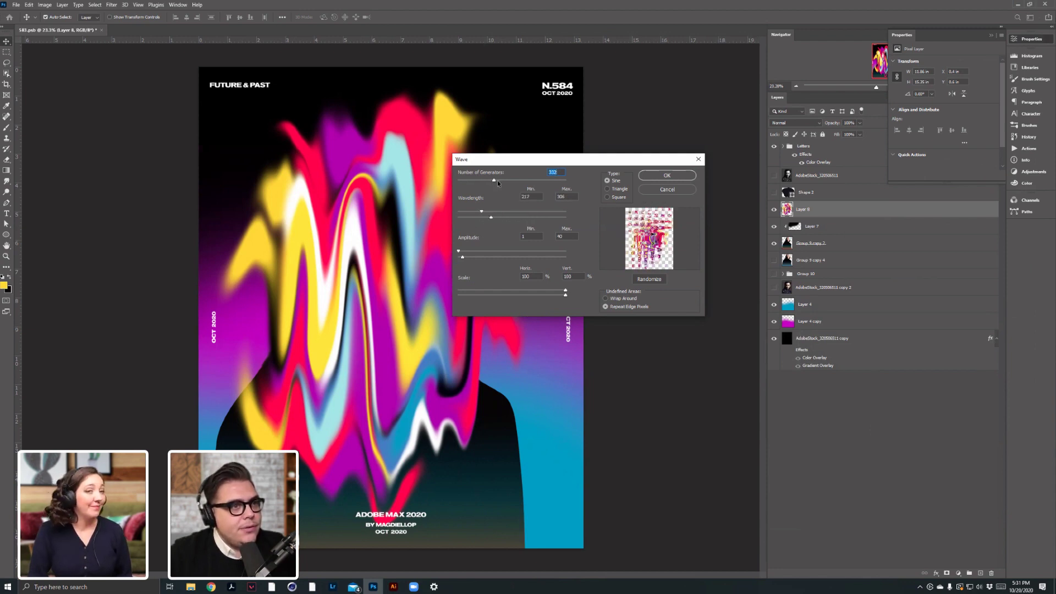
pyautogui.moveTo(511, 184); pyautogui.dragTo(491, 186)
pyautogui.click(487, 290)
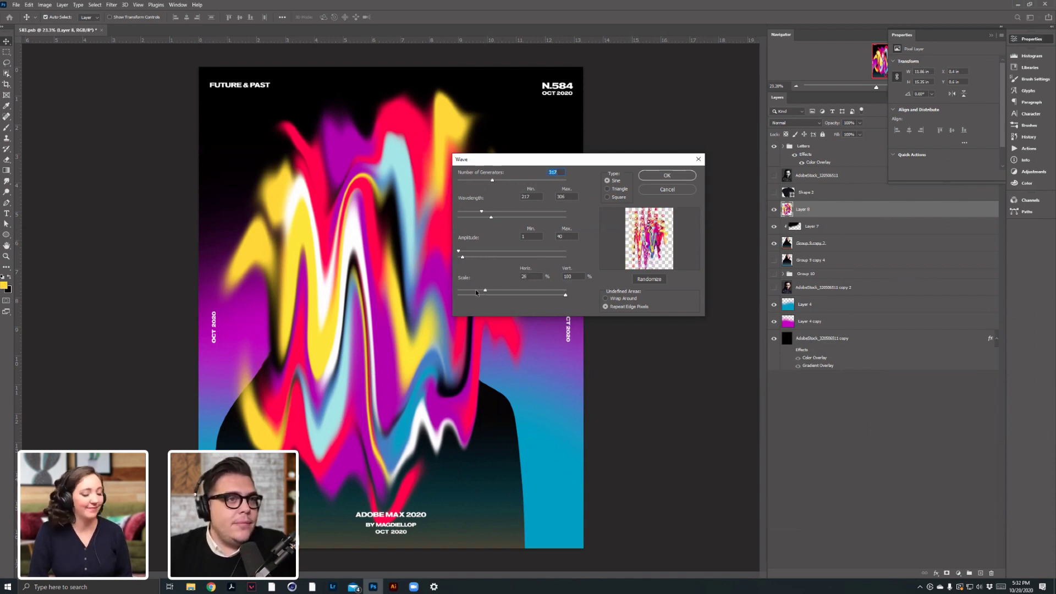
pyautogui.click(481, 295)
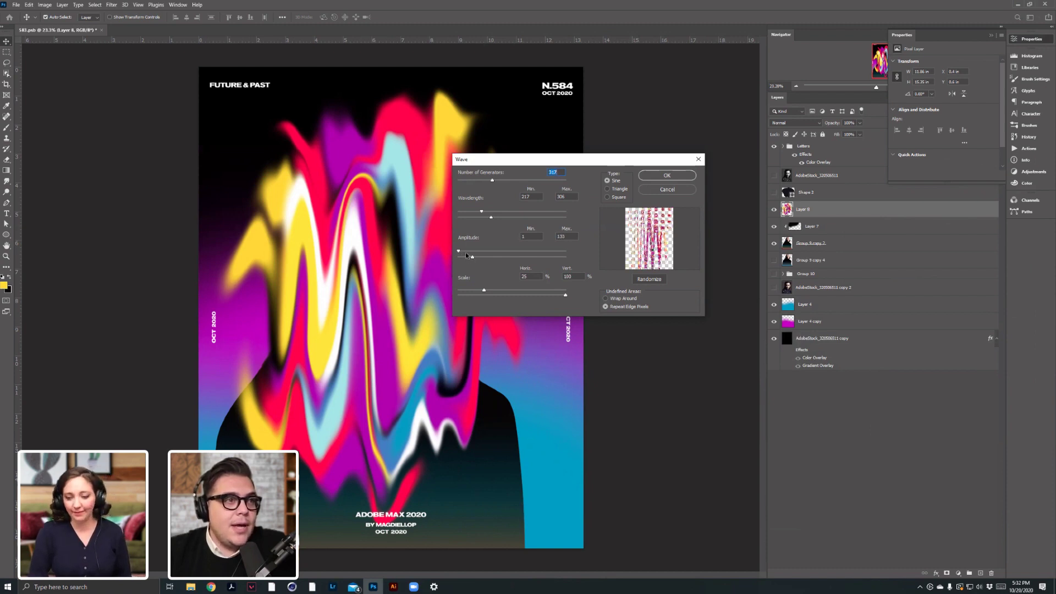
# Set the wave's maximum amplitude to about 133 and its wavelength range to about 182–337, adjust the vertical scale, and apply the filter.
pyautogui.moveTo(465, 253); pyautogui.dragTo(467, 252)
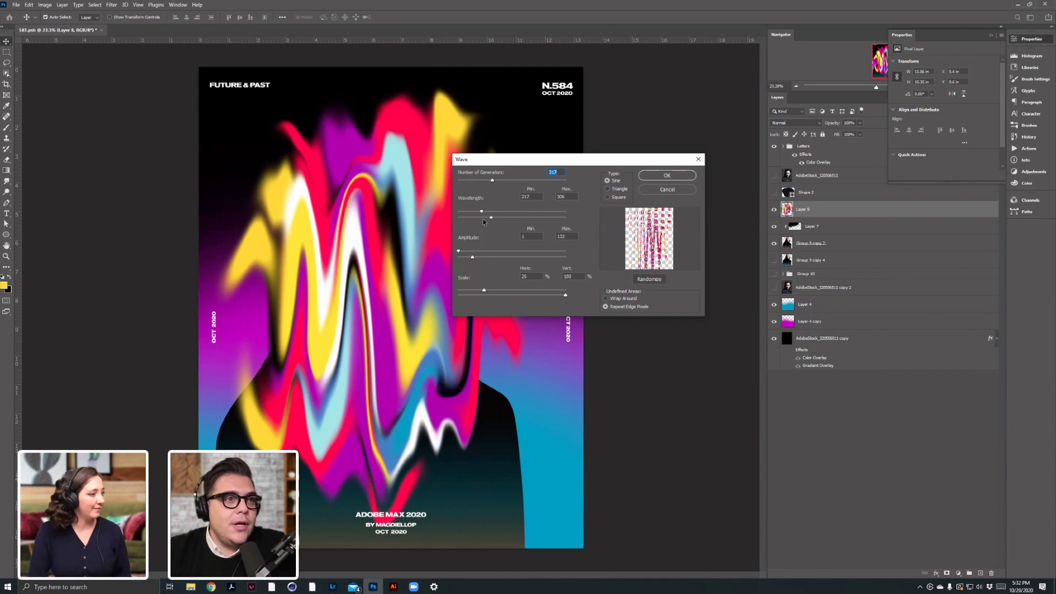
pyautogui.moveTo(489, 220); pyautogui.dragTo(465, 213)
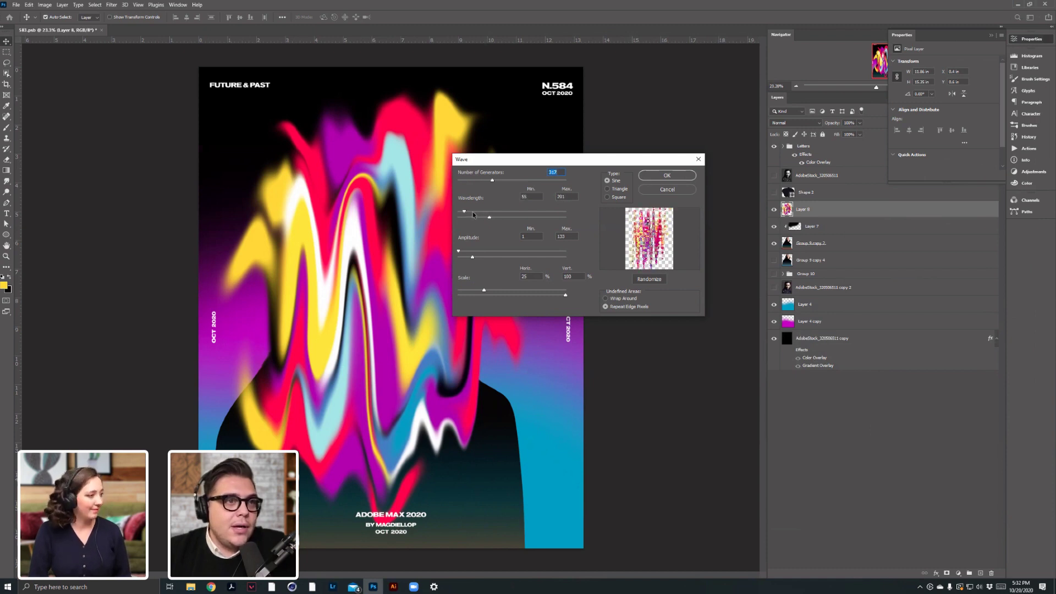
pyautogui.click(479, 216)
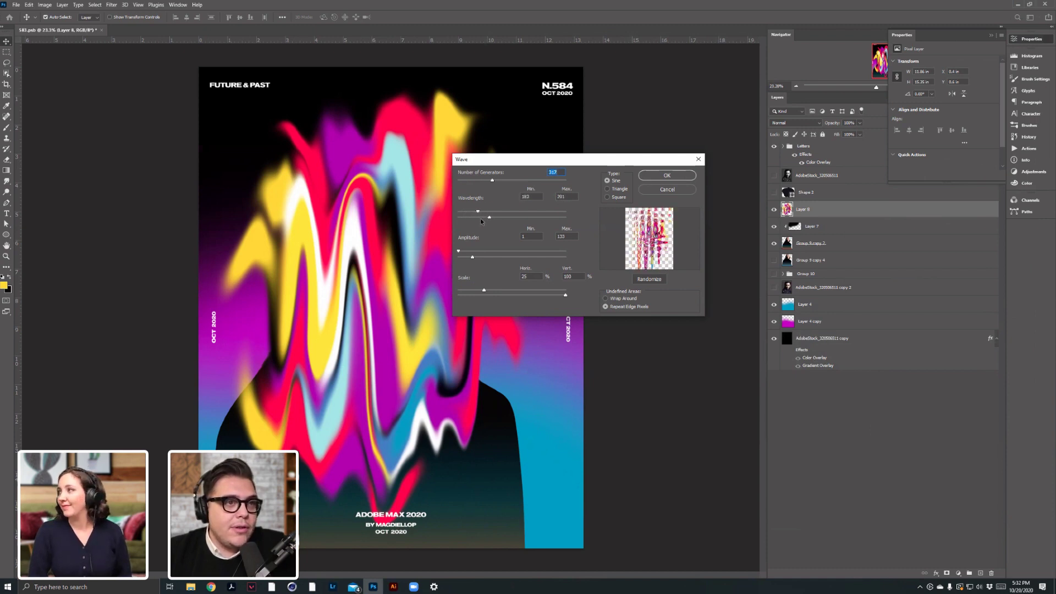
pyautogui.moveTo(499, 217)
pyautogui.mouseDown()
pyautogui.moveTo(526, 221)
pyautogui.moveTo(494, 231)
pyautogui.mouseUp()
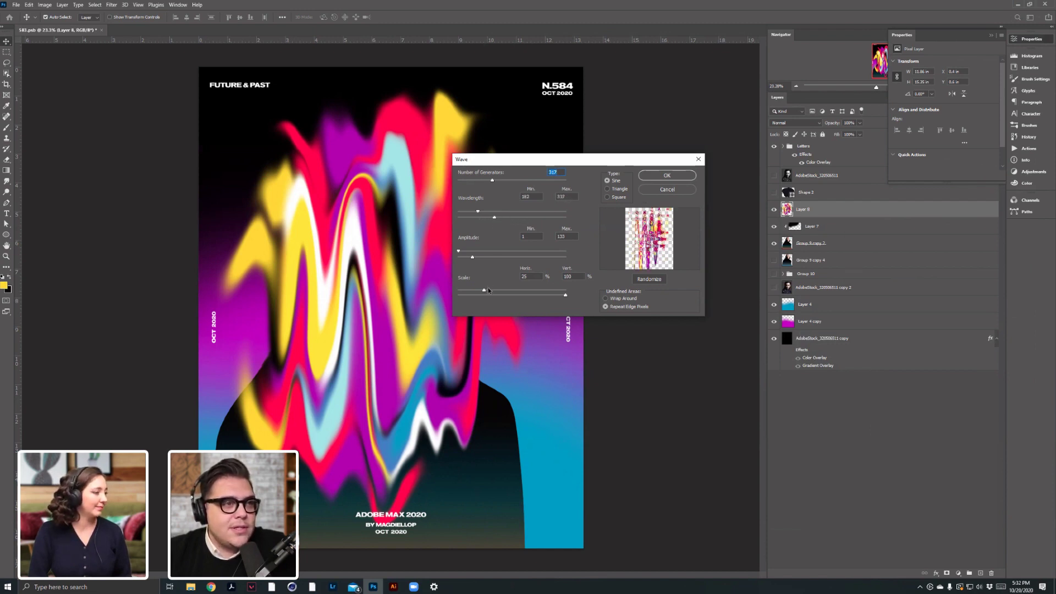
pyautogui.moveTo(503, 295)
pyautogui.mouseDown()
pyautogui.moveTo(477, 298)
pyautogui.moveTo(509, 297)
pyautogui.mouseUp()
pyautogui.click(641, 178)
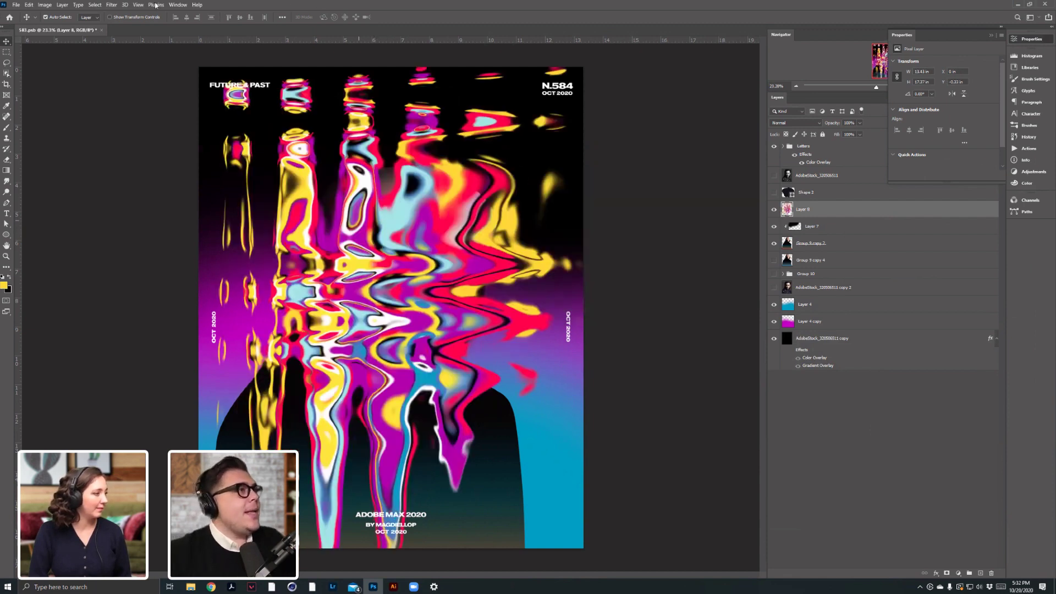
# Reapply the same Wave filter to the texture layer.
pyautogui.click(111, 5)
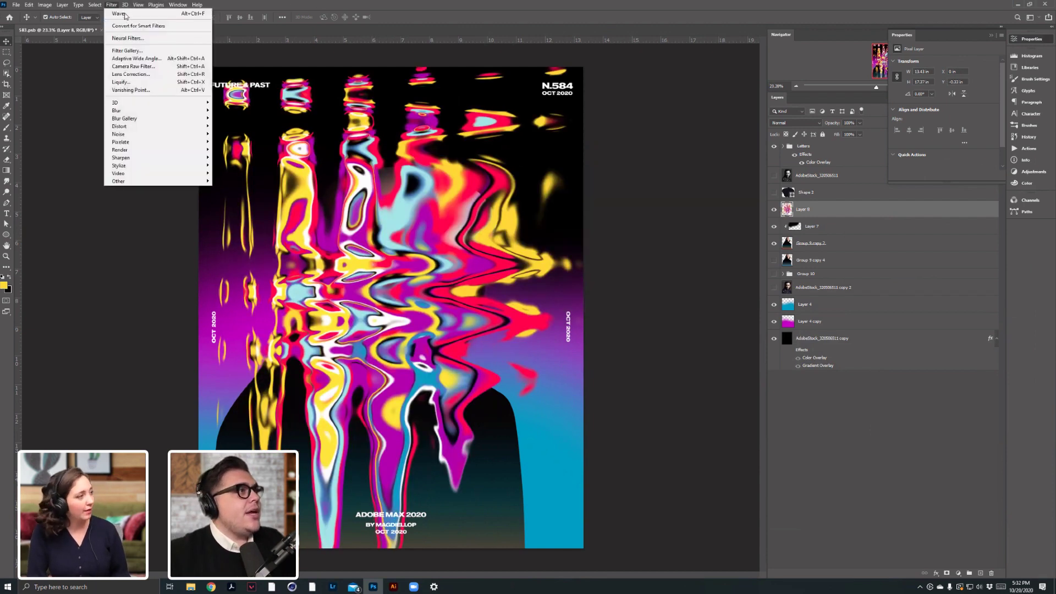
pyautogui.click(111, 6)
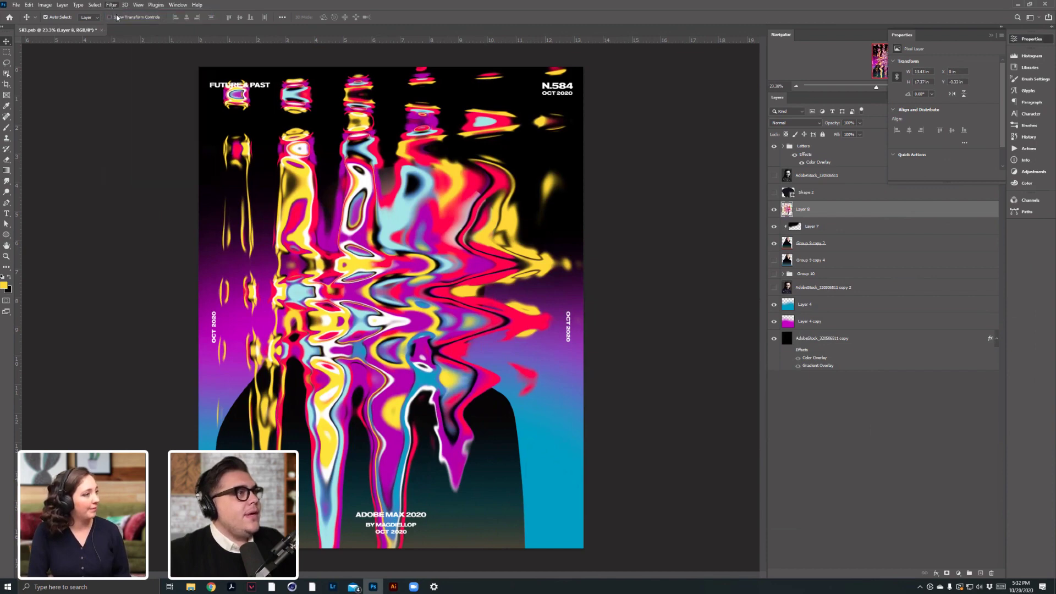
pyautogui.click(112, 5)
pyautogui.click(116, 13)
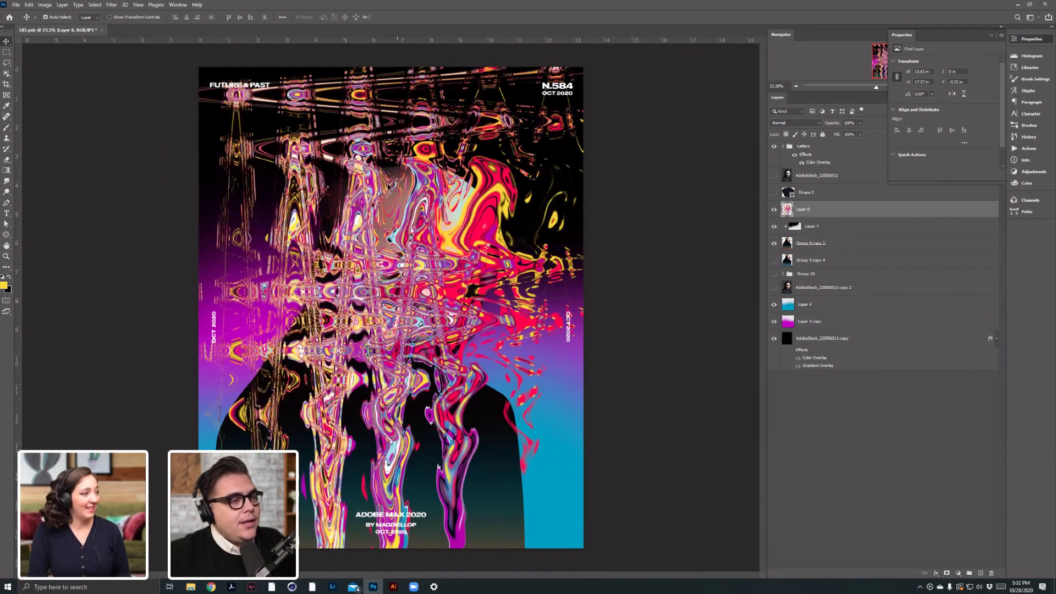
# Move the waved texture up over the head and clip it to the portrait cutout beneath.
pyautogui.moveTo(392, 189); pyautogui.dragTo(429, 225)
pyautogui.moveTo(440, 298); pyautogui.dragTo(438, 273)
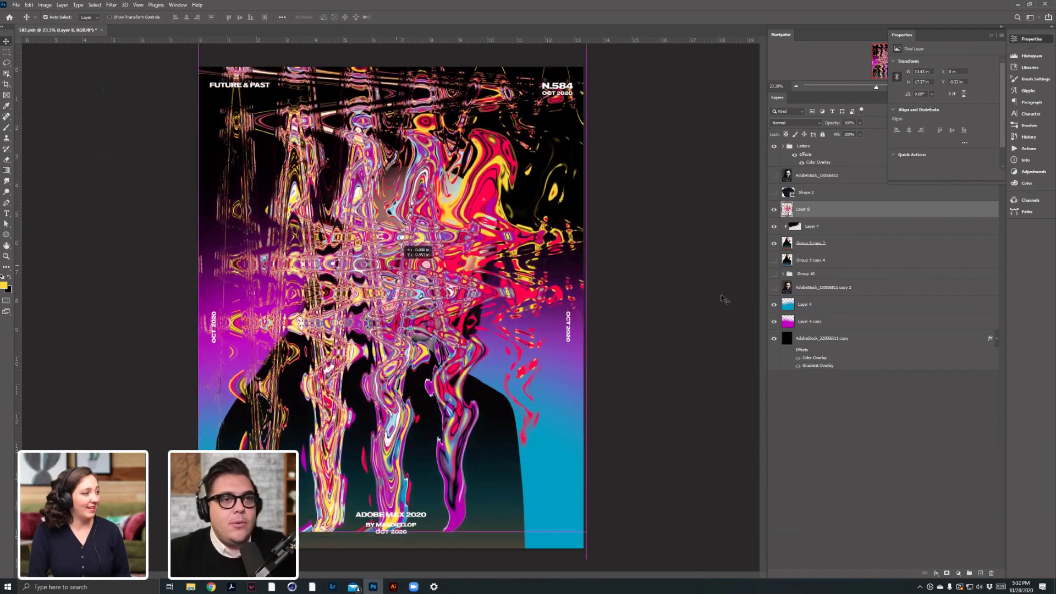
pyautogui.moveTo(722, 300); pyautogui.dragTo(741, 281)
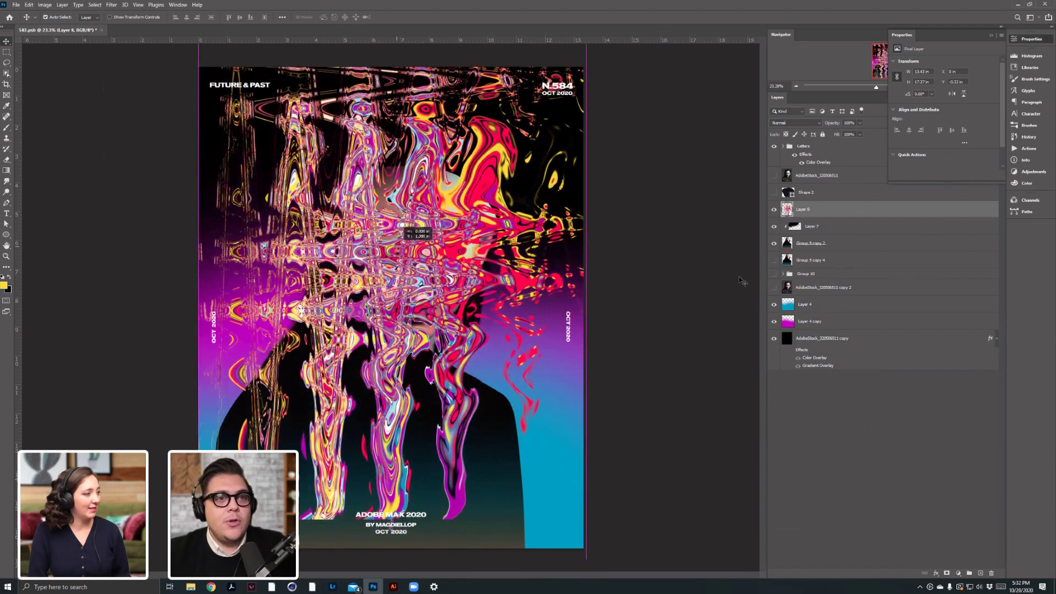
pyautogui.moveTo(397, 246); pyautogui.dragTo(406, 151)
pyautogui.moveTo(807, 222); pyautogui.dragTo(802, 140)
pyautogui.keyDown('alt'); pyautogui.click(797, 218); pyautogui.keyUp('alt')
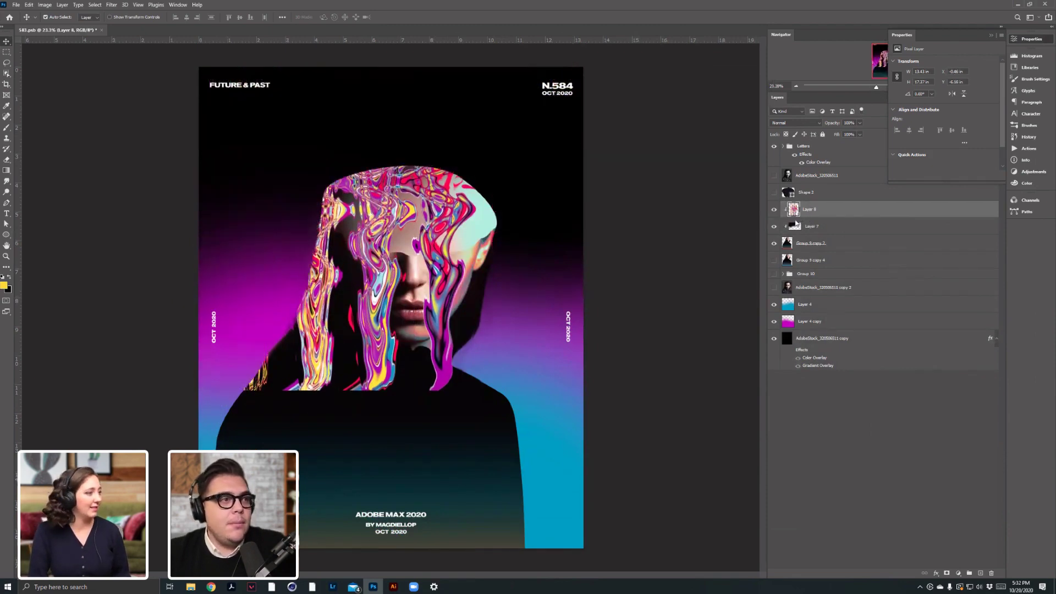
# Preview the blend modes on the clipped texture layer and set it to Color.
pyautogui.click(794, 124)
pyautogui.press('Down')
pyautogui.press('Down')
pyautogui.press('Down')
pyautogui.press('Down')
pyautogui.press('Down')
pyautogui.press('Down')
pyautogui.press('Down')
pyautogui.press('Down')
pyautogui.press('Down')
pyautogui.press('Down')
pyautogui.press('Down')
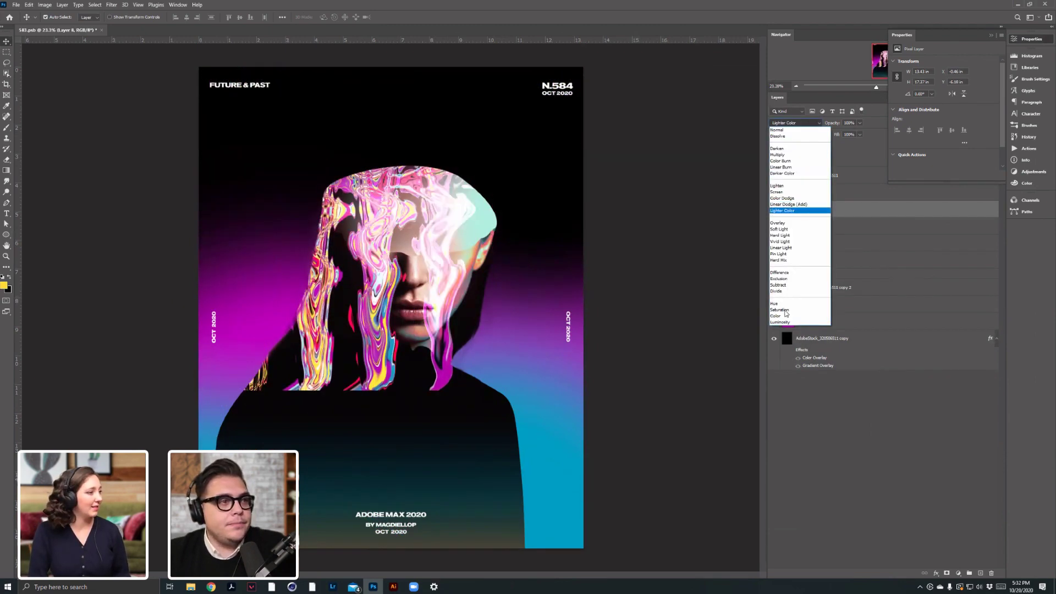
pyautogui.press('Down')
pyautogui.press('Down')
pyautogui.press('Down')
pyautogui.press('Down')
pyautogui.press('Down')
pyautogui.press('Down')
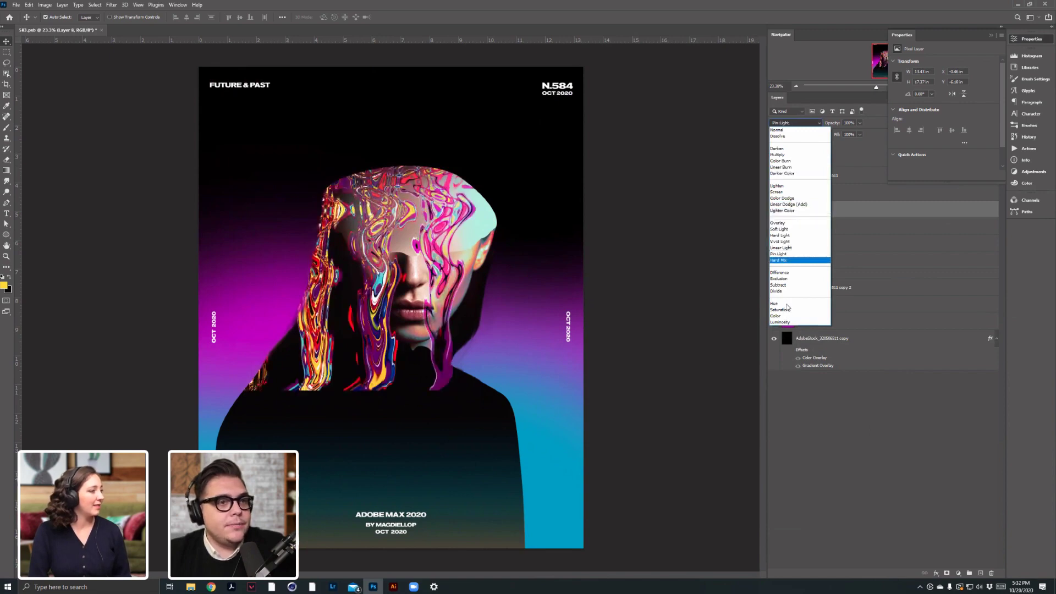
pyautogui.press('Up')
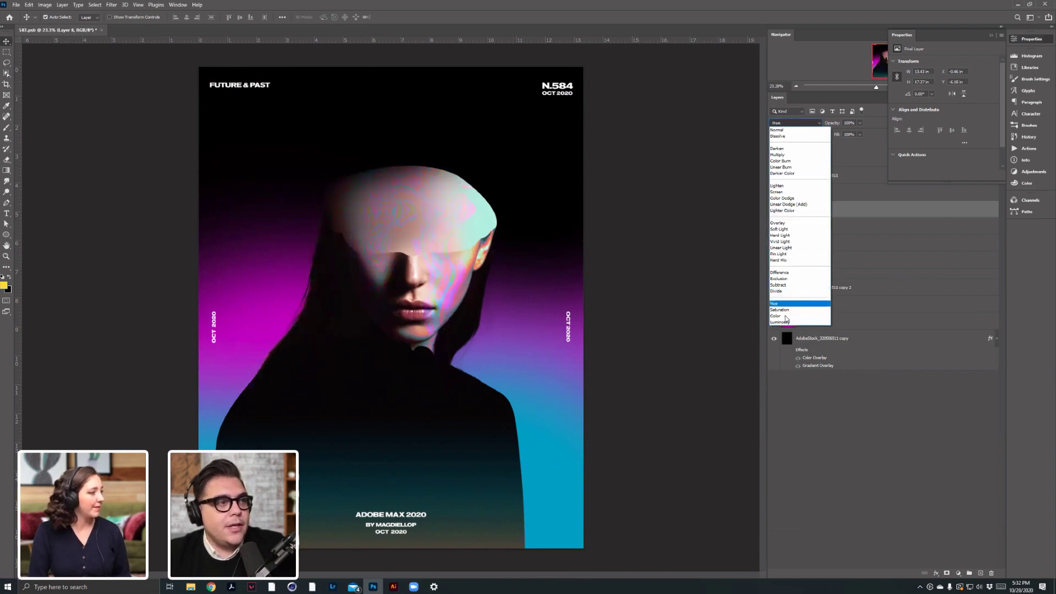
pyautogui.click(784, 317)
# Shift the Color-blended texture sideways and slightly up so its pattern falls across the forehead and lit cheek.
pyautogui.moveTo(420, 201); pyautogui.dragTo(496, 188)
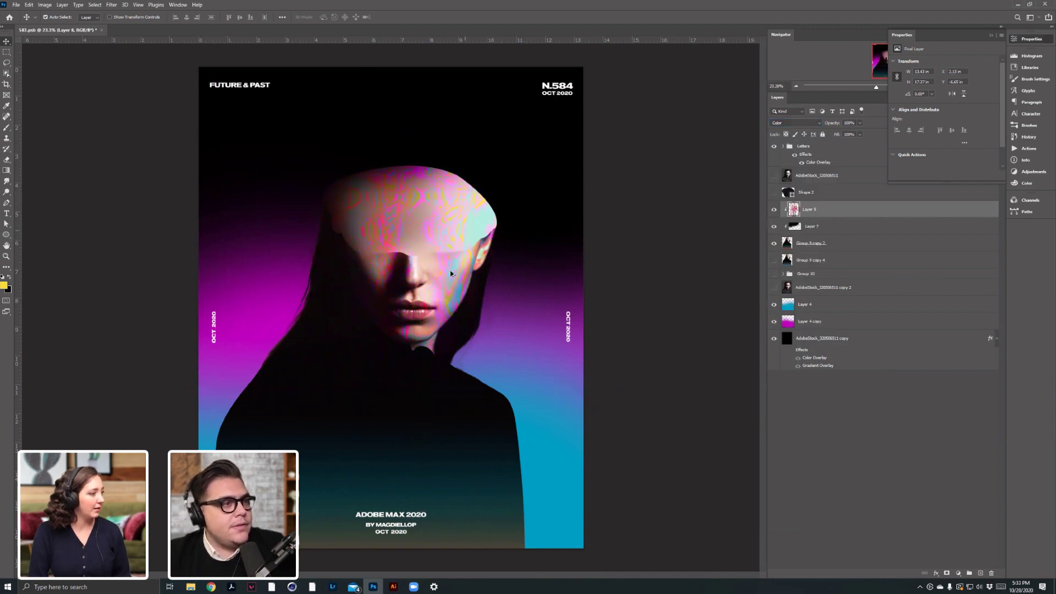
pyautogui.scroll(1, 452, 271)
pyautogui.scroll(2, 466, 219)
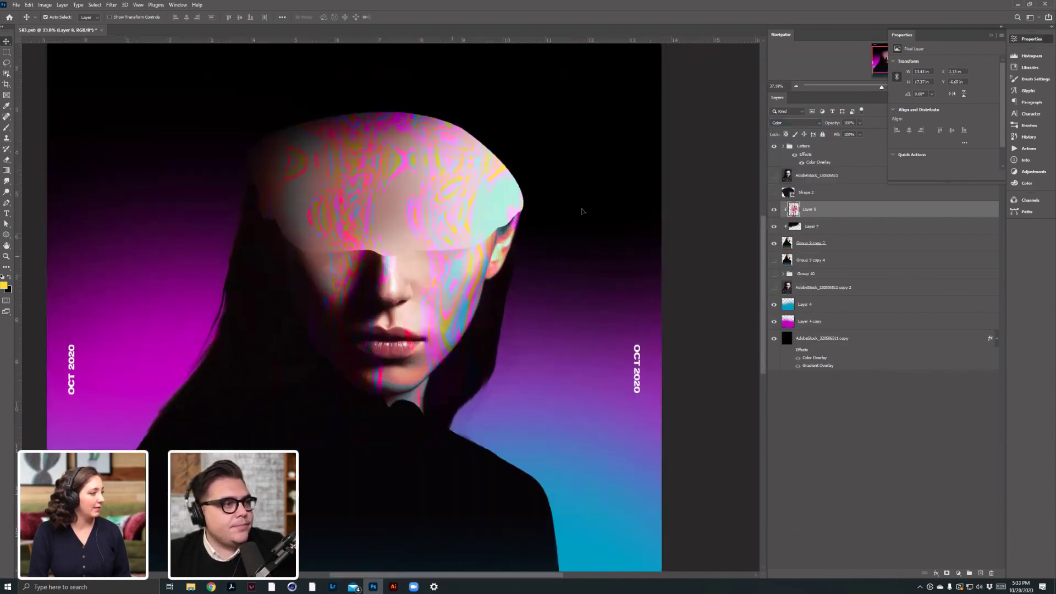
pyautogui.scroll(2, 614, 184)
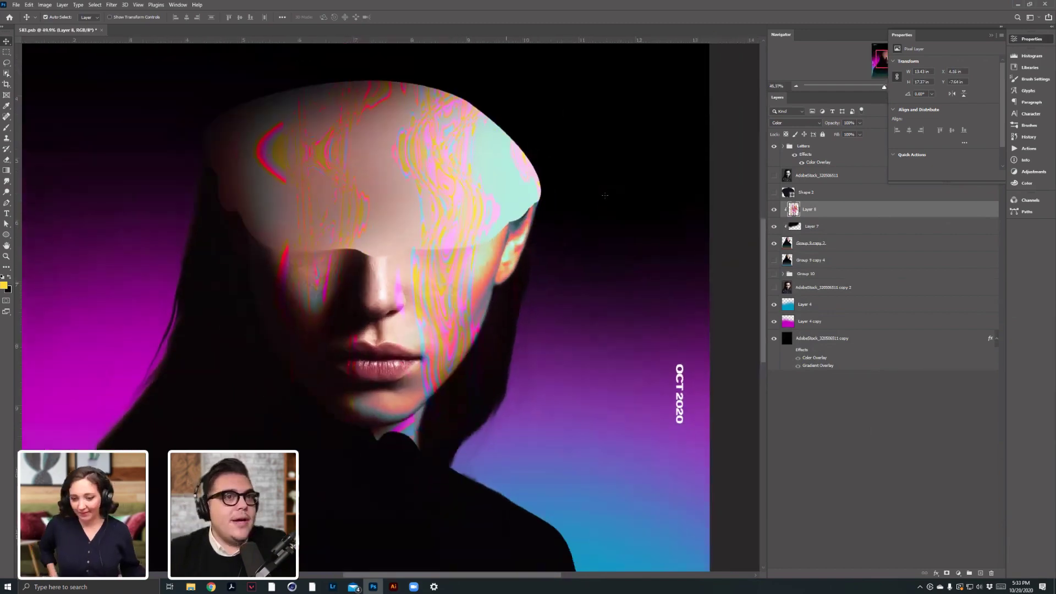
# Duplicate Layer 8 beneath itself, hide the original, and erase the copy's pattern from the pale forehead shape with an enlarged soft Eraser.
pyautogui.scroll(-1, 604, 195)
pyautogui.moveTo(819, 218); pyautogui.dragTo(816, 219)
pyautogui.press('e')
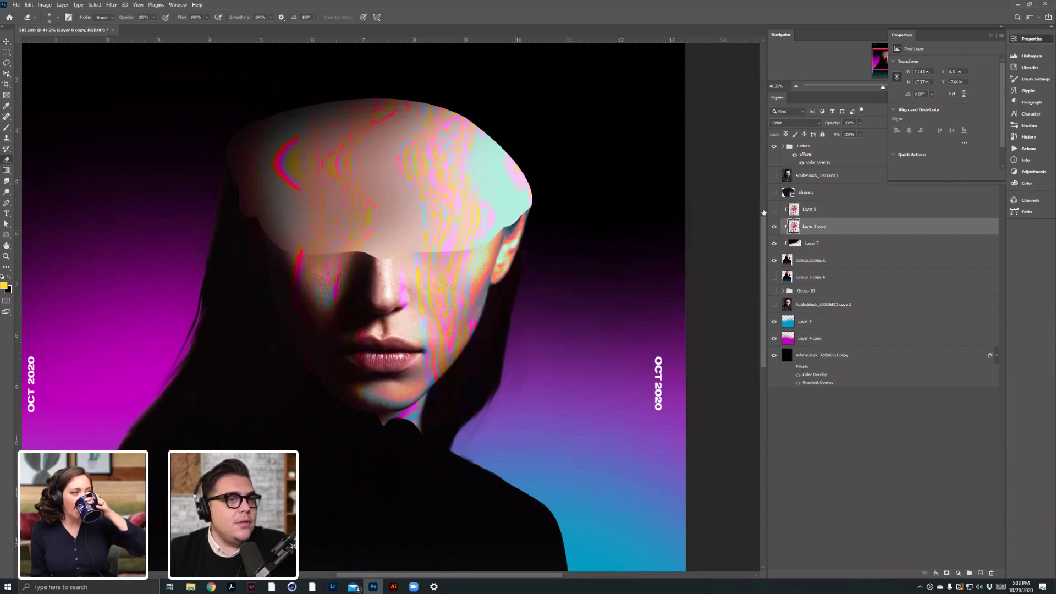
pyautogui.press(']')
pyautogui.press(']')
pyautogui.press(']')
pyautogui.press(']')
pyautogui.press(']')
pyautogui.press(']')
pyautogui.press(']')
pyautogui.press(']')
pyautogui.press(']')
pyautogui.press(']')
pyautogui.press(']')
pyautogui.press(']')
pyautogui.press(']')
pyautogui.press(']')
pyautogui.press(']')
pyautogui.press(']')
pyautogui.press(']')
pyautogui.press(']')
pyautogui.press(']')
pyautogui.press(']')
pyautogui.moveTo(305, 177)
pyautogui.mouseDown()
pyautogui.moveTo(355, 157)
pyautogui.moveTo(301, 207)
pyautogui.moveTo(316, 224)
pyautogui.moveTo(294, 228)
pyautogui.moveTo(472, 220)
pyautogui.moveTo(509, 192)
pyautogui.mouseUp()
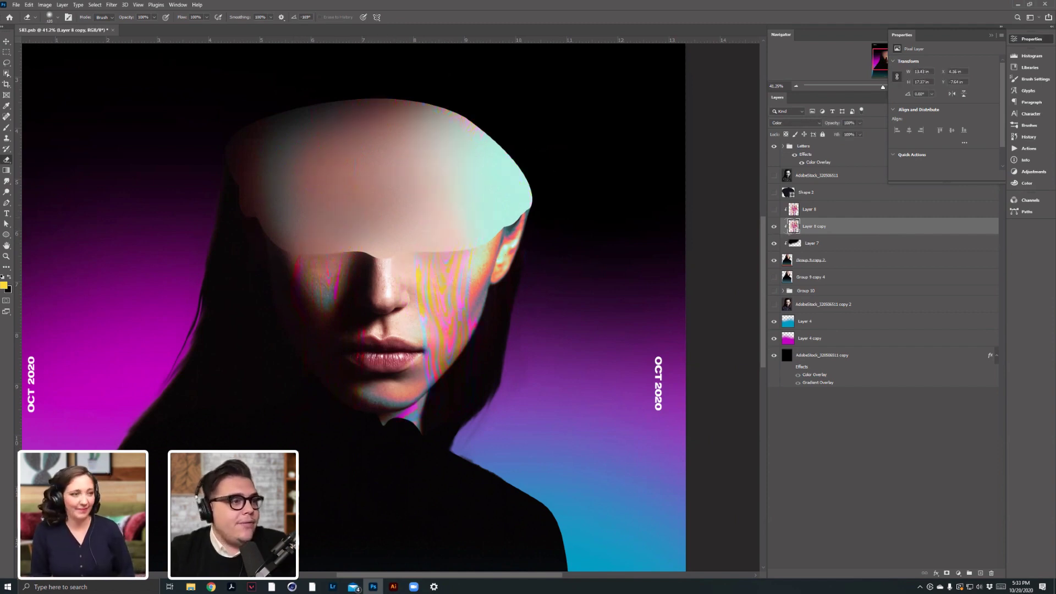
pyautogui.press('[')
pyautogui.press('[')
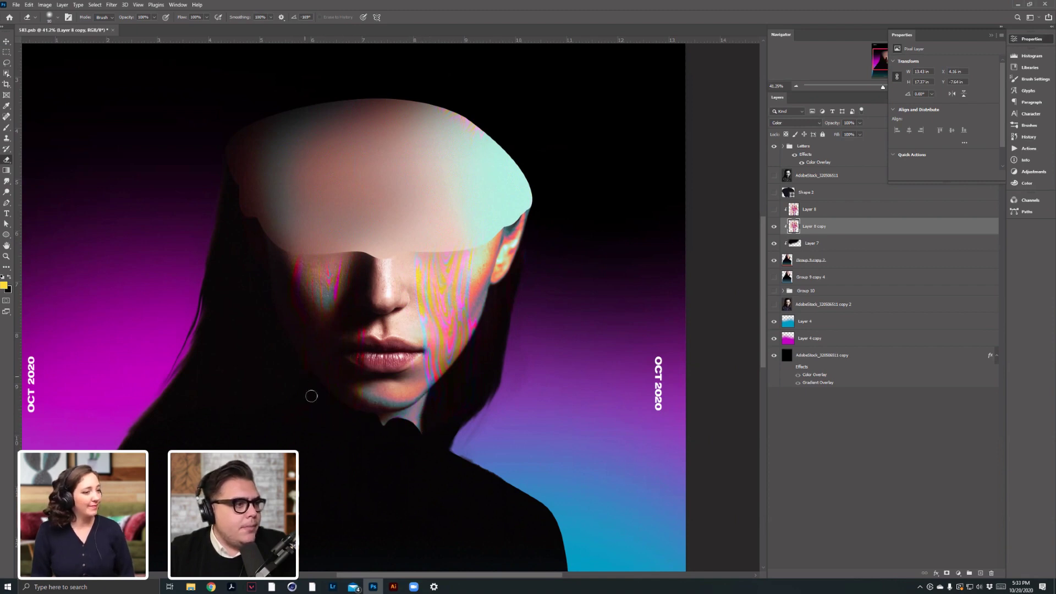
pyautogui.press(']')
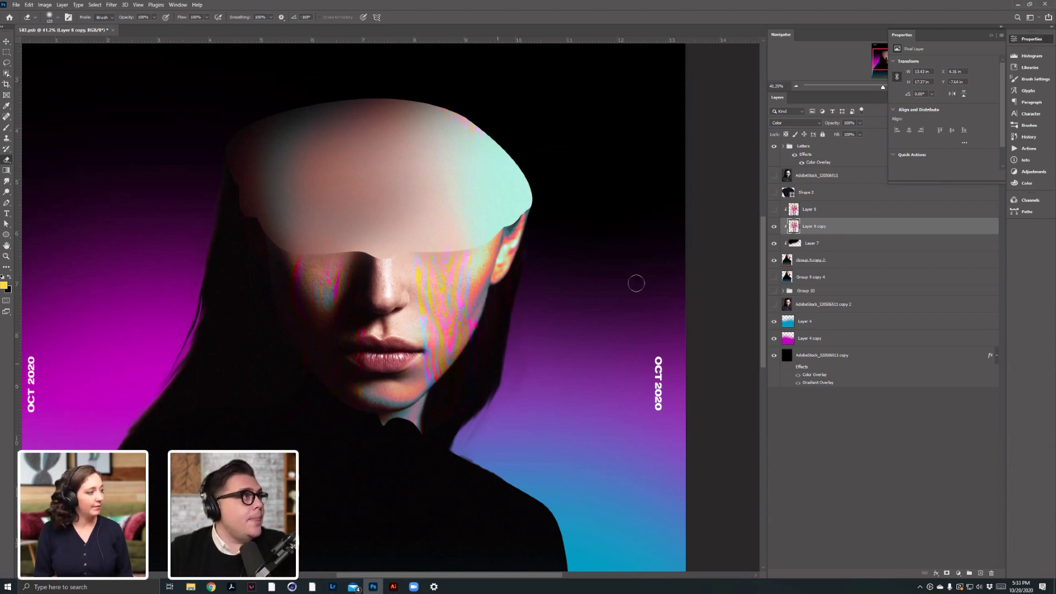
# Adjust the tones of Layer 8 copy with Curves and delete the original Layer 8.
pyautogui.click(44, 4)
pyautogui.moveTo(79, 26)
pyautogui.click(140, 42)
pyautogui.click(553, 409)
pyautogui.moveTo(553, 408); pyautogui.dragTo(589, 389)
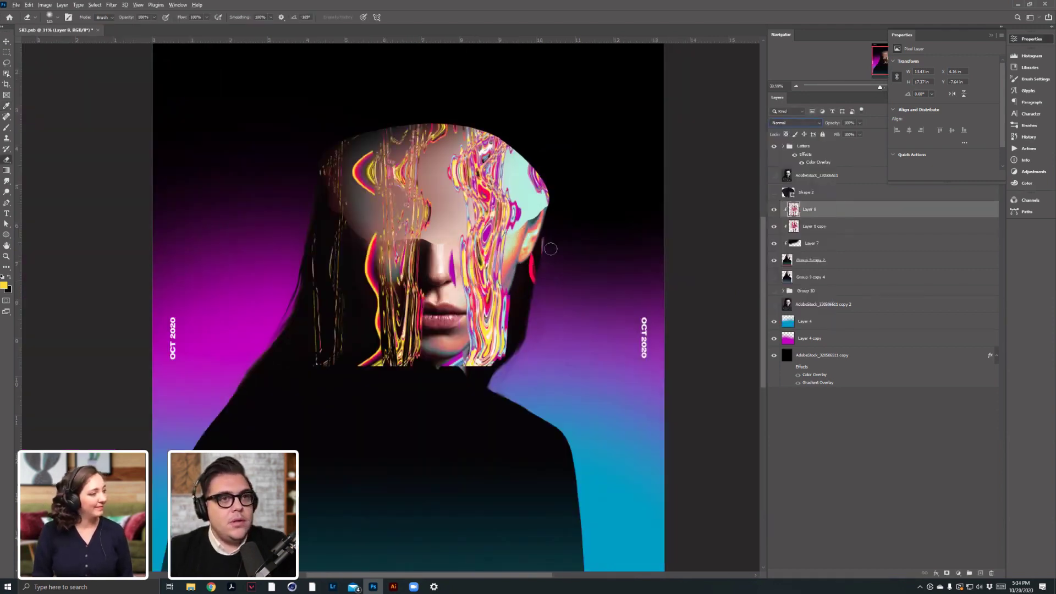
pyautogui.press('Delete')
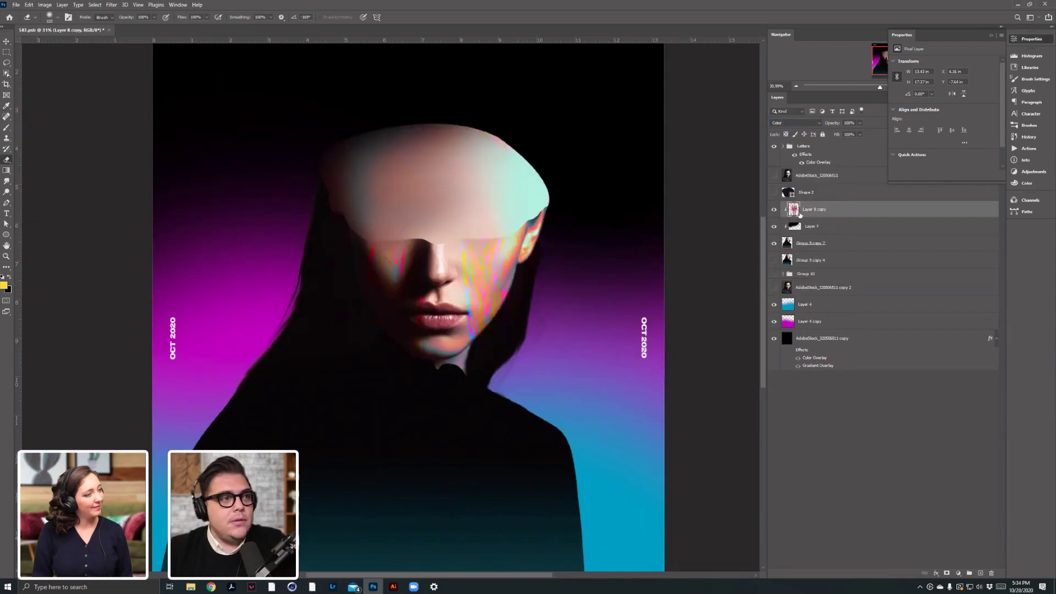
# Duplicate Layer 8 copy, shift the duplicate over the lips and chin, and hide it with an inverted black layer mask.
pyautogui.scroll(4, 419, 307)
pyautogui.press('v')
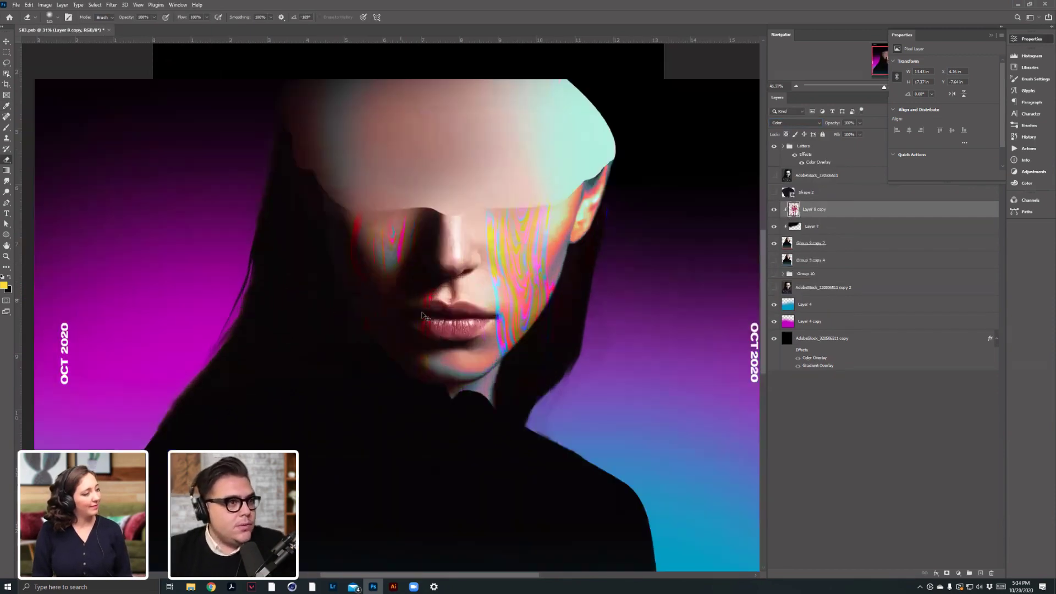
pyautogui.moveTo(466, 380); pyautogui.dragTo(466, 349)
pyautogui.click(947, 573)
pyautogui.hotkey('ctrl', 'i')
# Paint white on the new mask with a smaller soft brush to reveal the pattern on the lower lip and chin.
pyautogui.press('b')
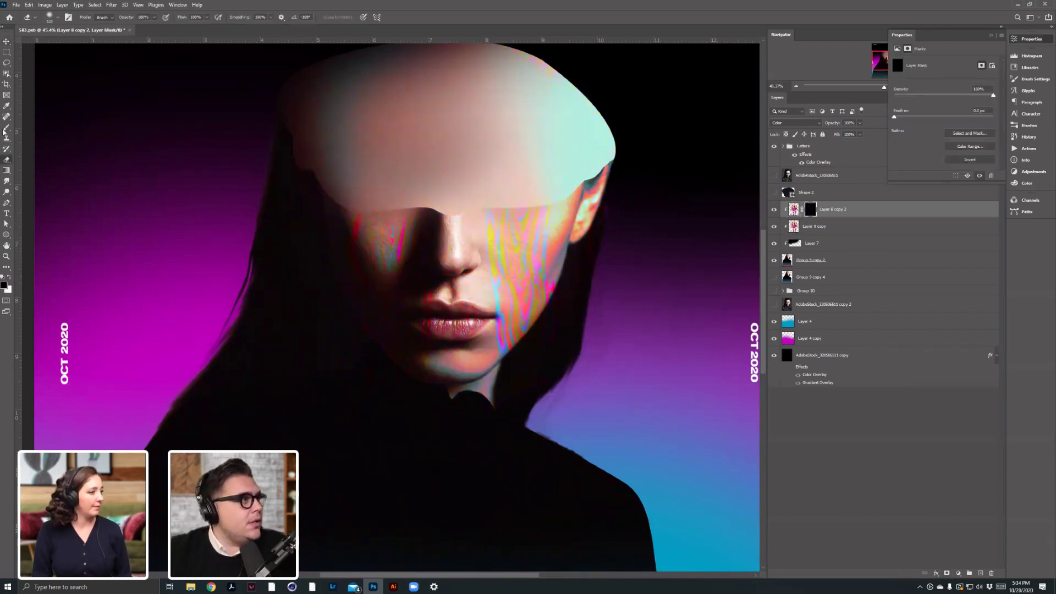
pyautogui.press('x')
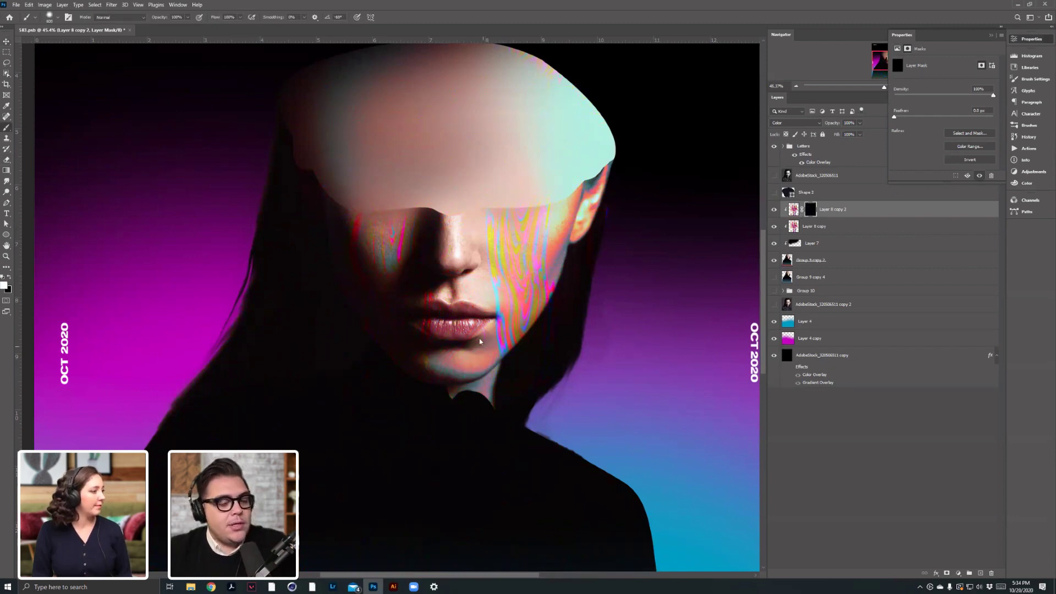
pyautogui.press('[')
pyautogui.press('[')
pyautogui.press('[')
pyautogui.press('[')
pyautogui.press('[')
pyautogui.press('[')
pyautogui.press('[')
pyautogui.press('[')
pyautogui.press('[')
pyautogui.moveTo(463, 325); pyautogui.dragTo(475, 323)
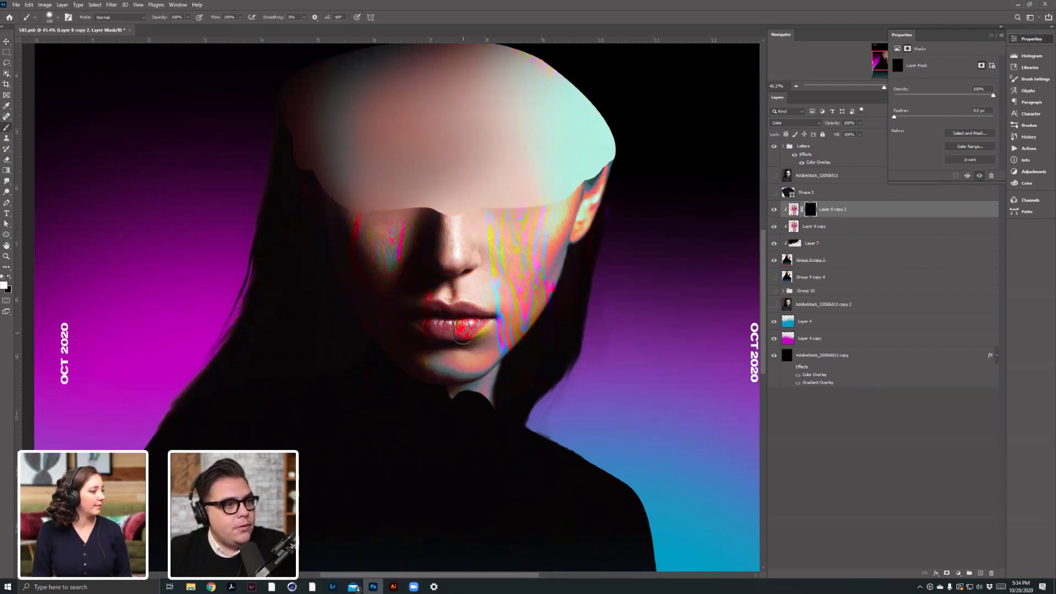
pyautogui.moveTo(443, 361)
pyautogui.mouseDown()
pyautogui.moveTo(444, 382)
pyautogui.moveTo(456, 345)
pyautogui.mouseUp()
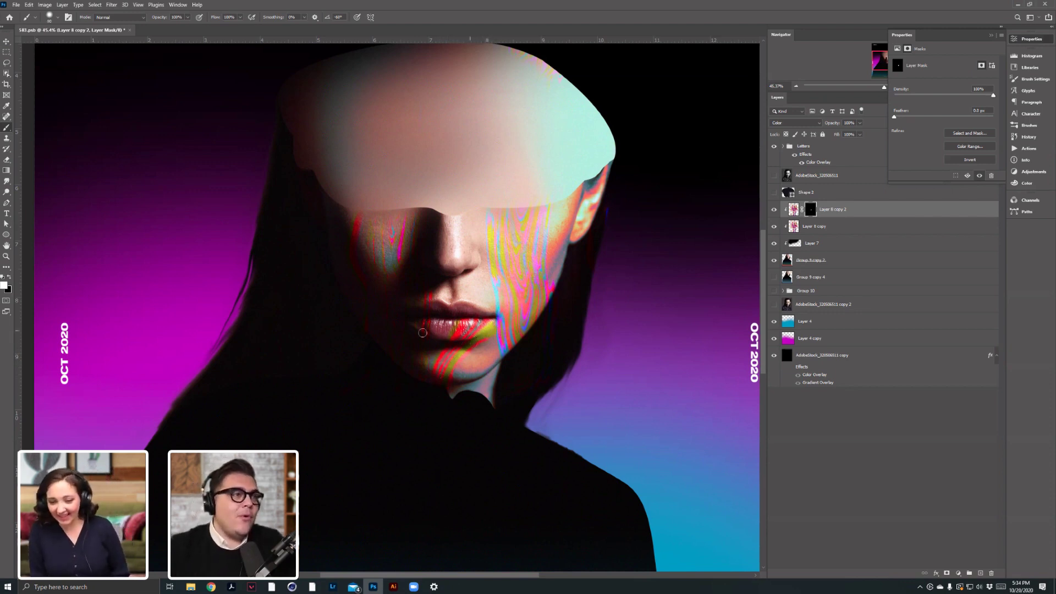
# Shift the hue of the lip and chin pattern on Layer 8 copy 2 to blue and violet with Hue/Saturation.
pyautogui.scroll(-1, 408, 272)
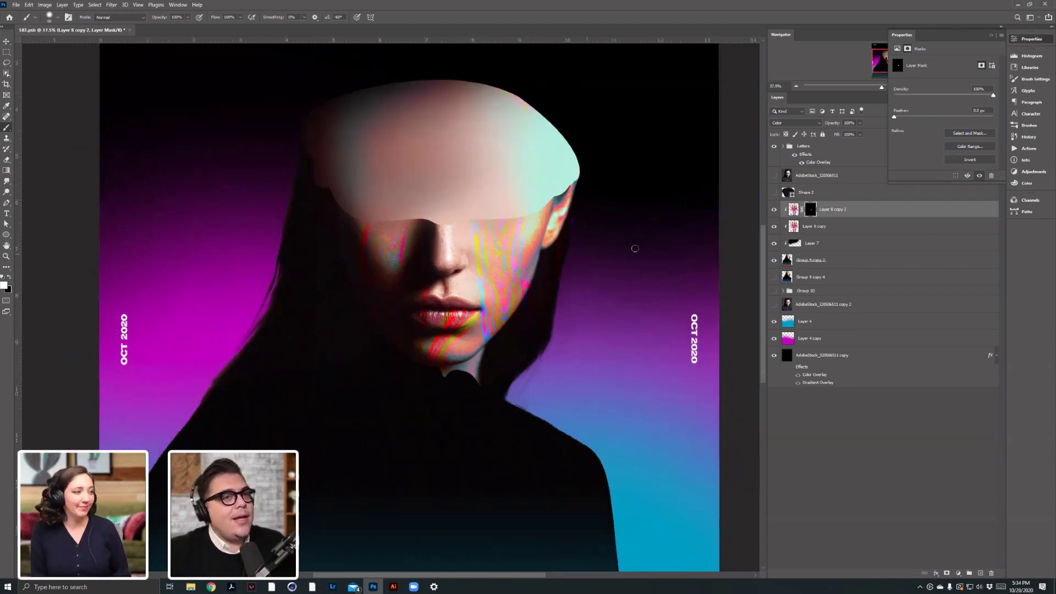
pyautogui.click(793, 212)
pyautogui.click(45, 4)
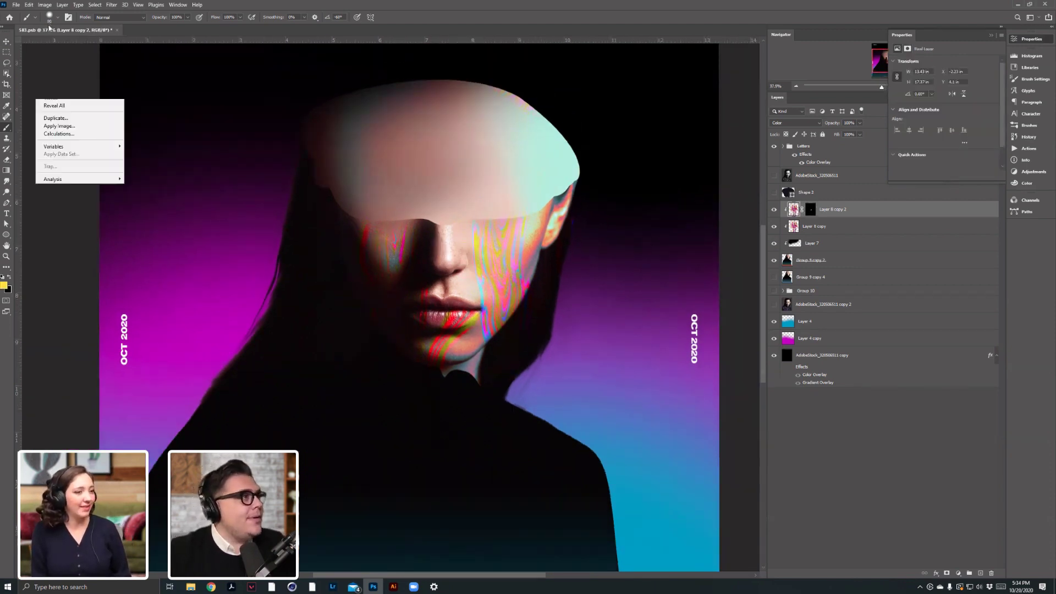
pyautogui.moveTo(83, 26)
pyautogui.click(169, 70)
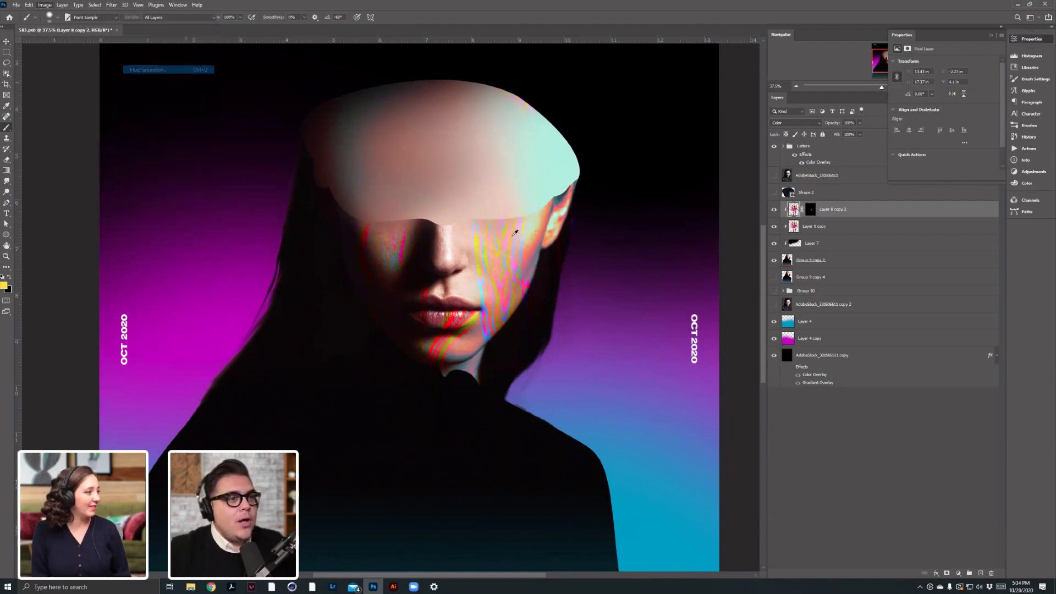
pyautogui.moveTo(545, 327); pyautogui.dragTo(549, 328)
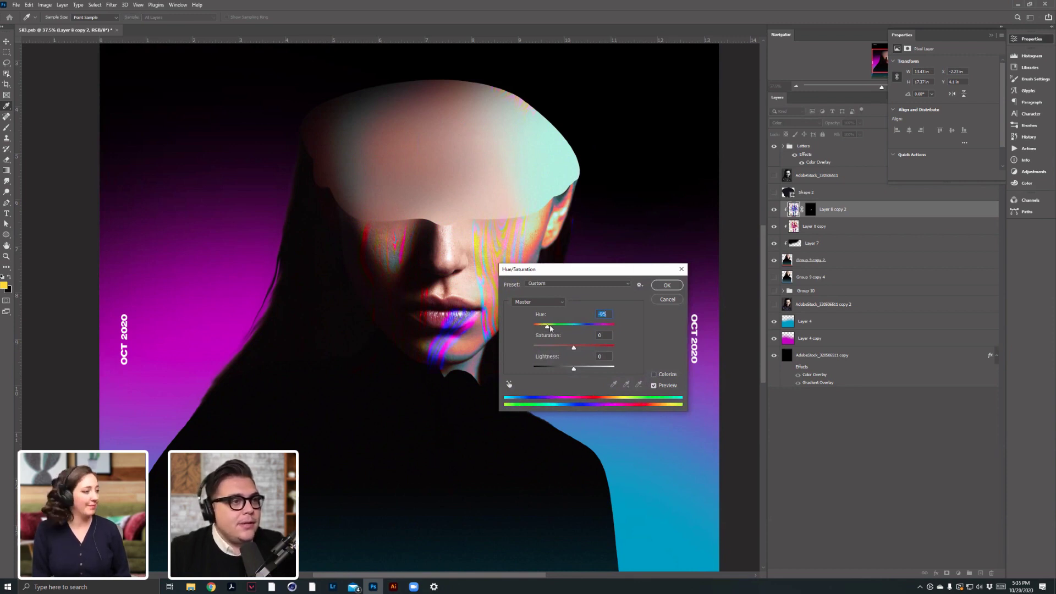
pyautogui.click(667, 285)
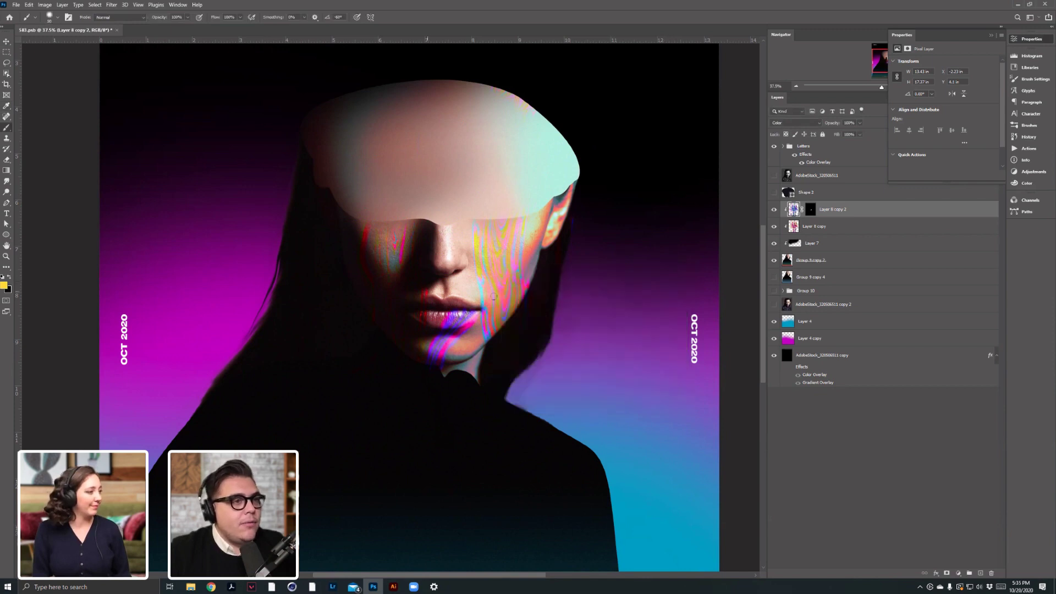
# Shift the hue of the cheek pattern on Layer 8 copy to magenta and violet with Hue/Saturation.
pyautogui.click(825, 227)
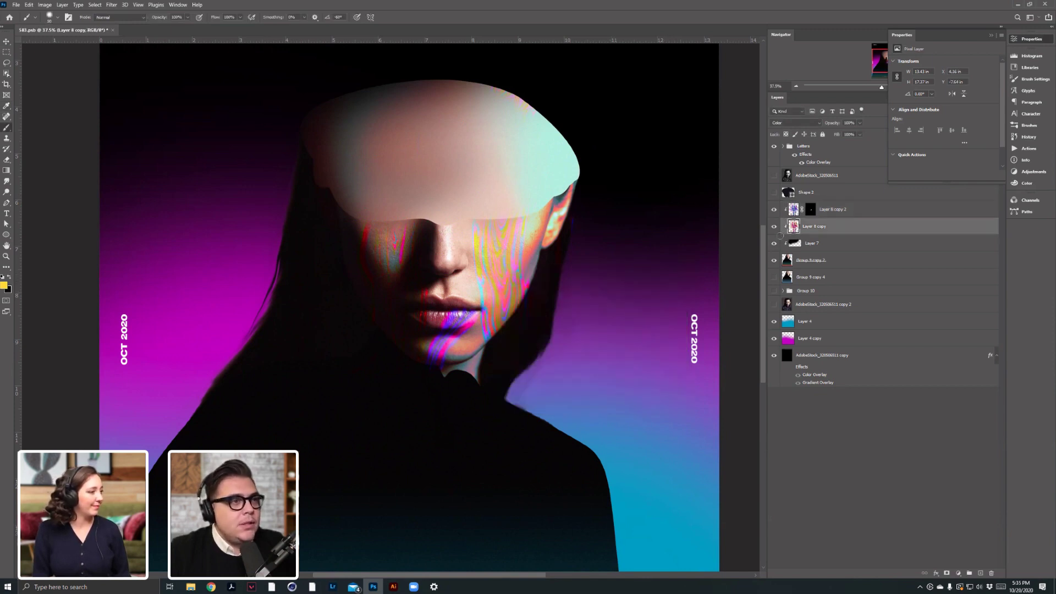
pyautogui.click(49, 4)
pyautogui.moveTo(66, 26)
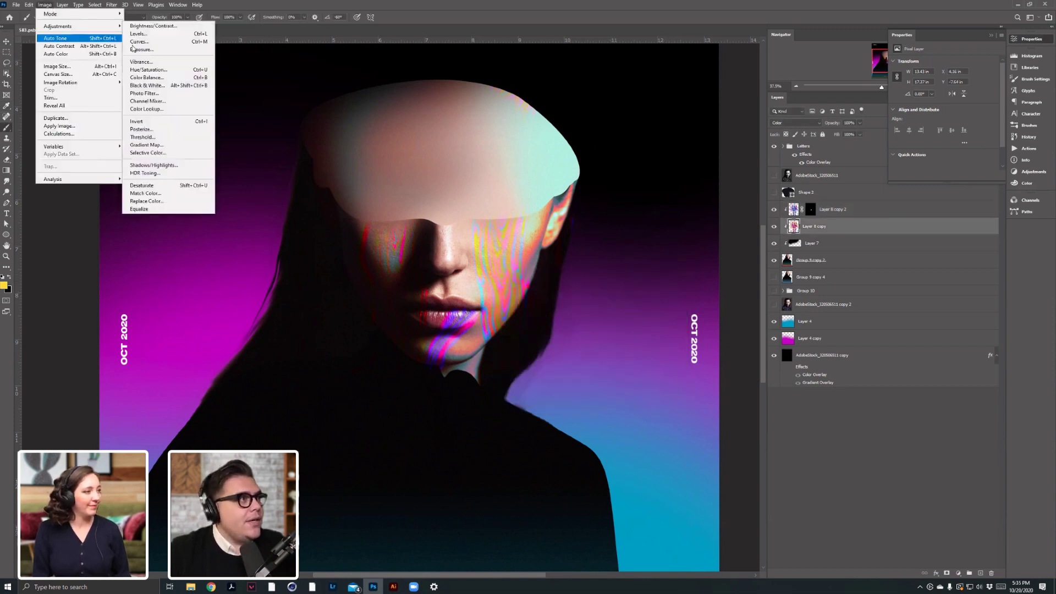
pyautogui.click(149, 70)
pyautogui.press('Return')
pyautogui.moveTo(577, 328); pyautogui.dragTo(554, 327)
pyautogui.press('Return')
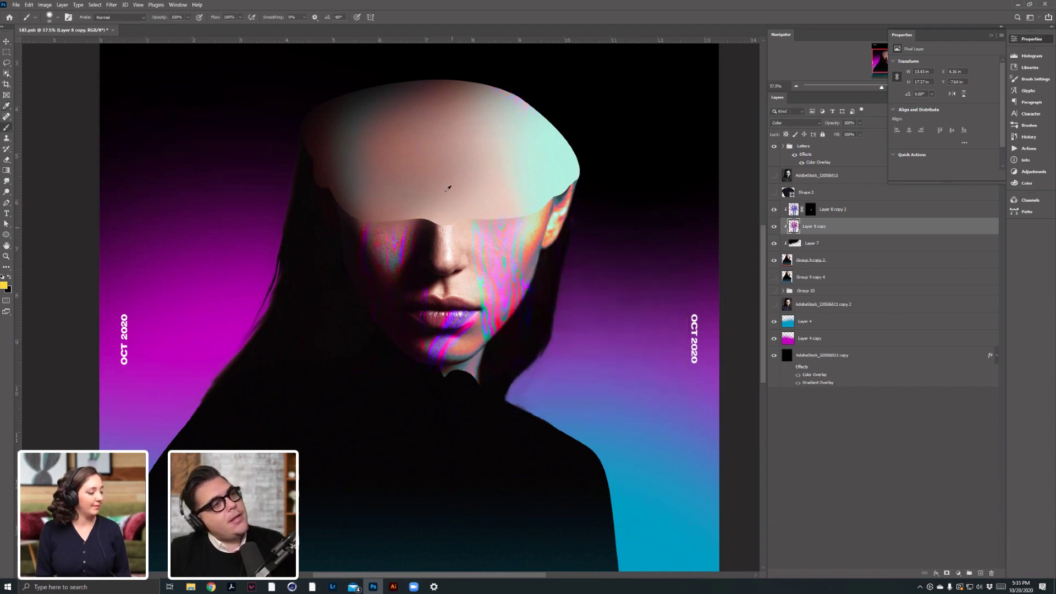
# Duplicate Layer 8 copy above the other pattern layers and move the duplicate over the forehead with Free Transform.
pyautogui.scroll(-5, 488, 248)
pyautogui.scroll(3, 412, 249)
pyautogui.scroll(-2, 473, 256)
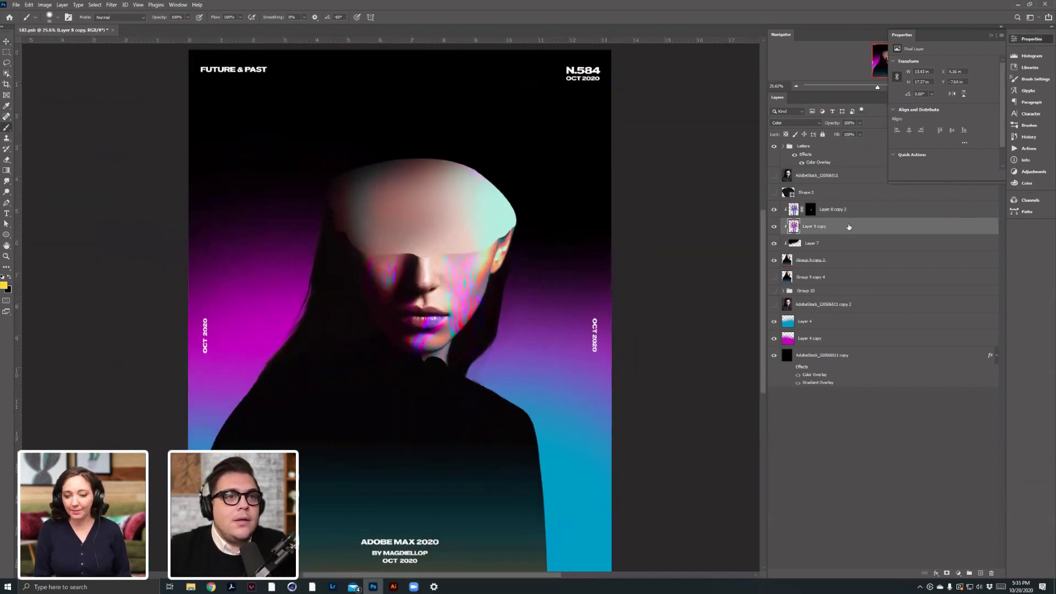
pyautogui.moveTo(844, 226); pyautogui.dragTo(845, 201)
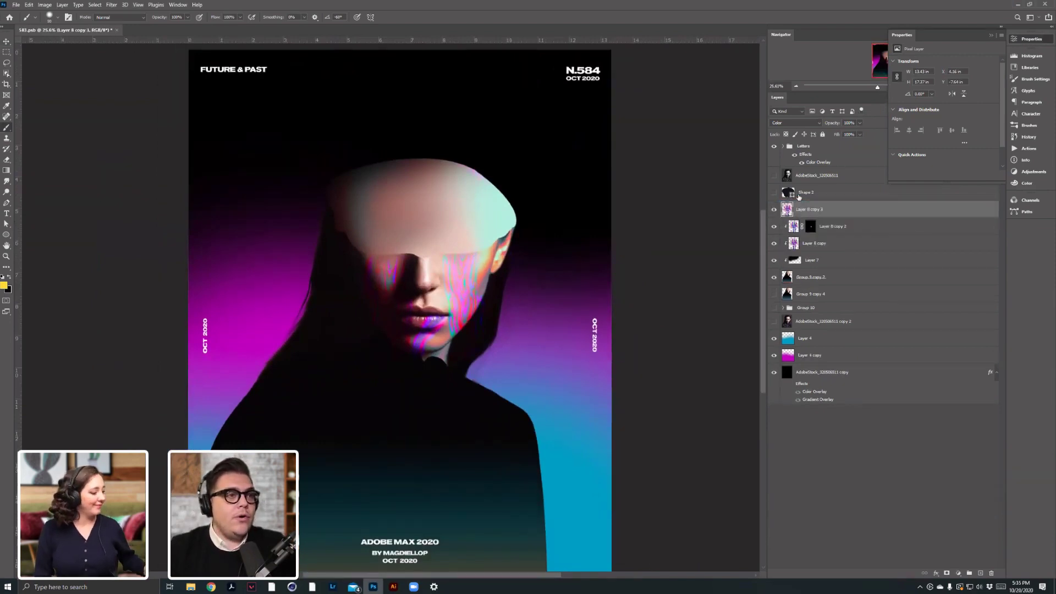
pyautogui.hotkey('ctrl', 't')
pyautogui.moveTo(548, 293); pyautogui.dragTo(408, 265)
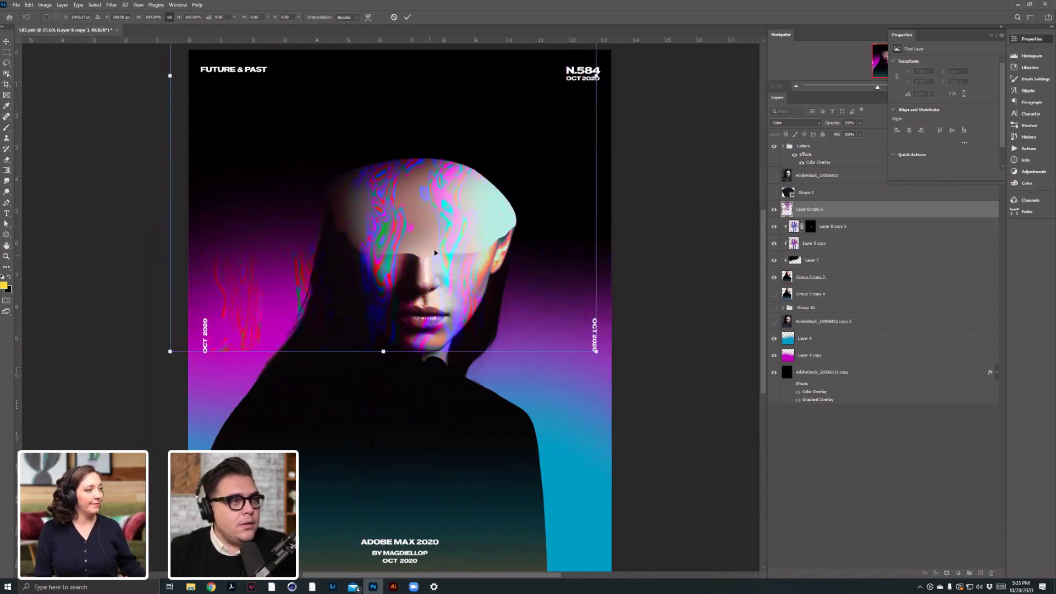
# Switch the transform to Warp and split its grid crosswise near the nose bridge and at the forehead shape's upper edge.
pyautogui.rightClick(475, 293)
pyautogui.click(471, 308)
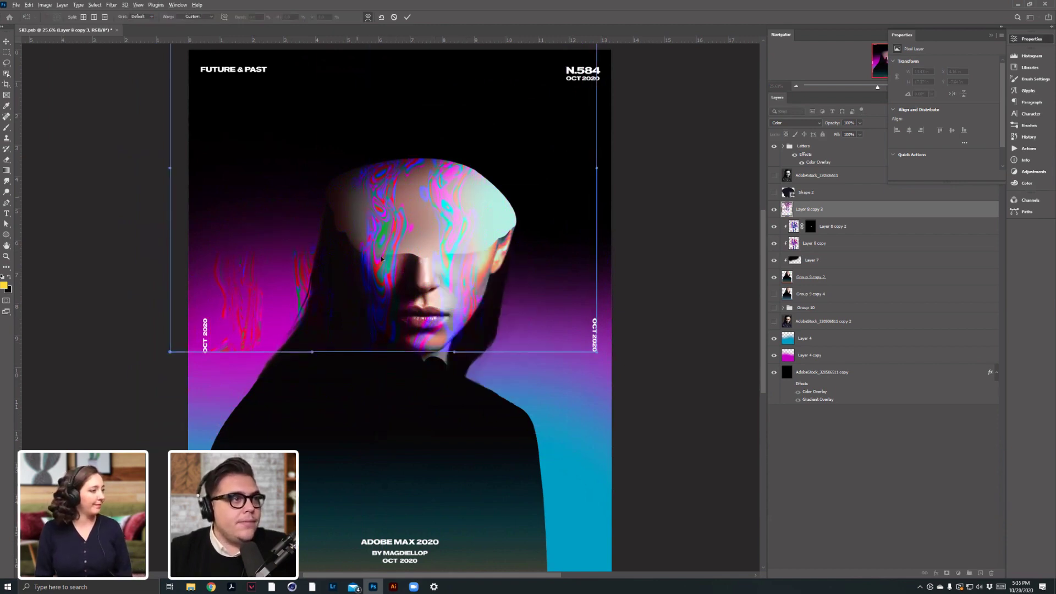
pyautogui.keyDown('alt'); pyautogui.click(409, 258); pyautogui.keyUp('alt')
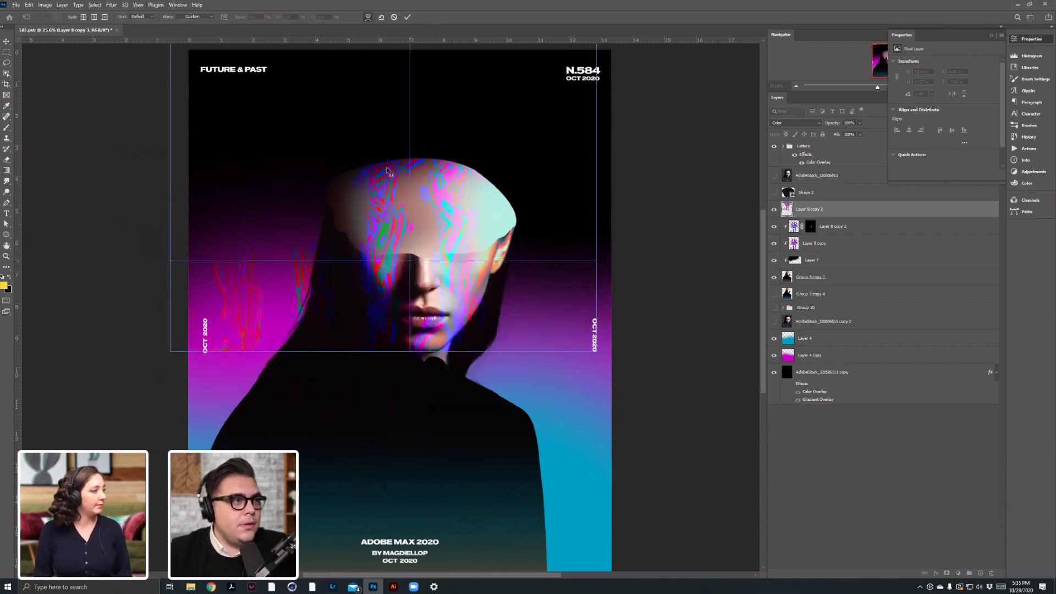
pyautogui.keyDown('alt'); pyautogui.click(348, 157); pyautogui.keyUp('alt')
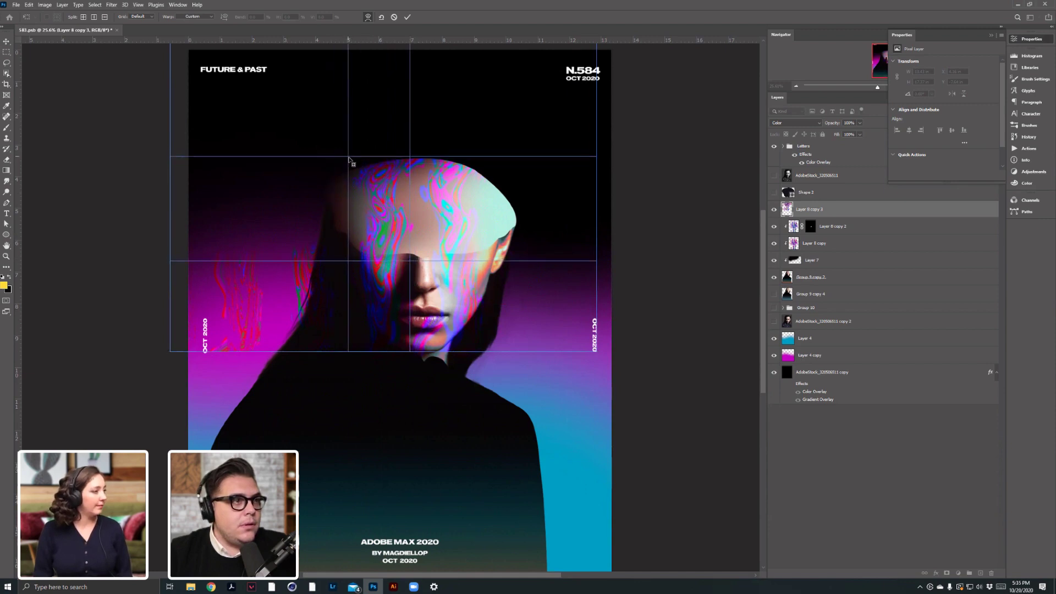
# Reshape the warp grid so the pattern bends along the curved forehead shape, and apply the warp.
pyautogui.moveTo(417, 262); pyautogui.dragTo(434, 260)
pyautogui.moveTo(349, 157); pyautogui.dragTo(323, 160)
pyautogui.moveTo(410, 158)
pyautogui.mouseDown()
pyautogui.moveTo(379, 161)
pyautogui.moveTo(396, 159)
pyautogui.mouseUp()
pyautogui.click(489, 236)
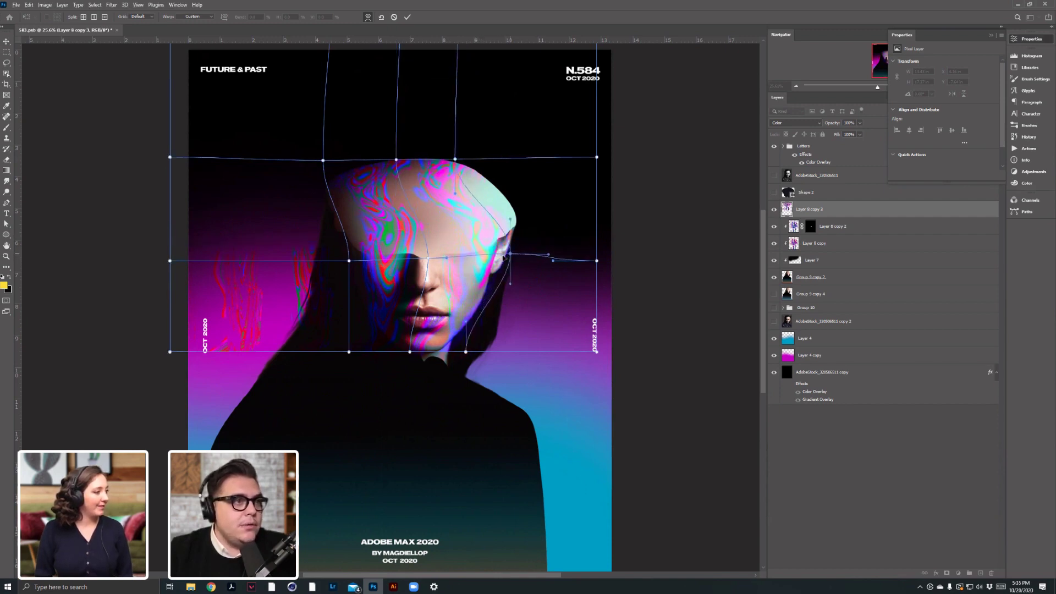
pyautogui.click(476, 259)
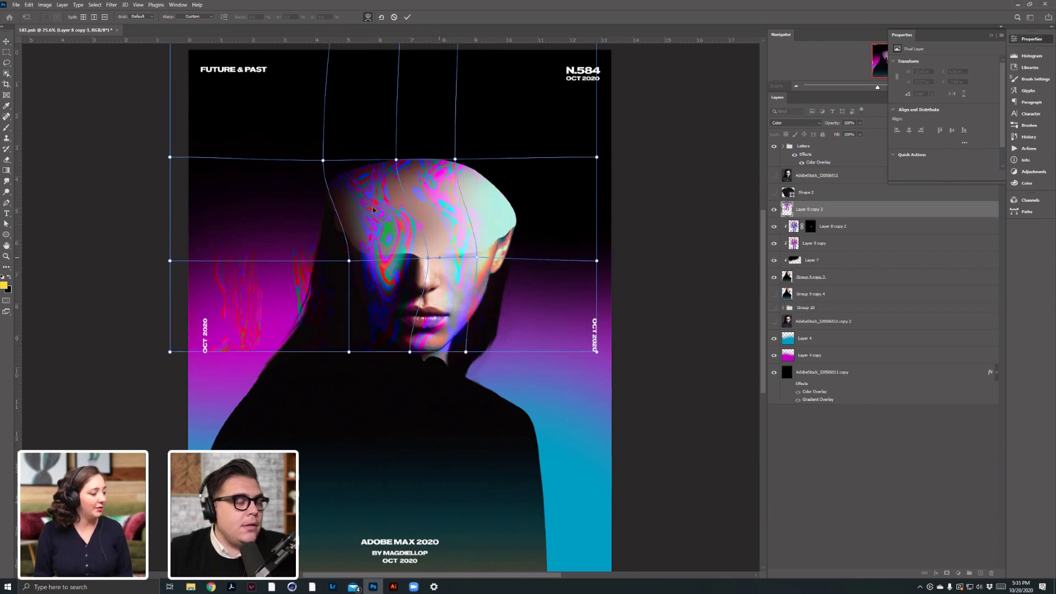
pyautogui.moveTo(362, 200); pyautogui.dragTo(357, 243)
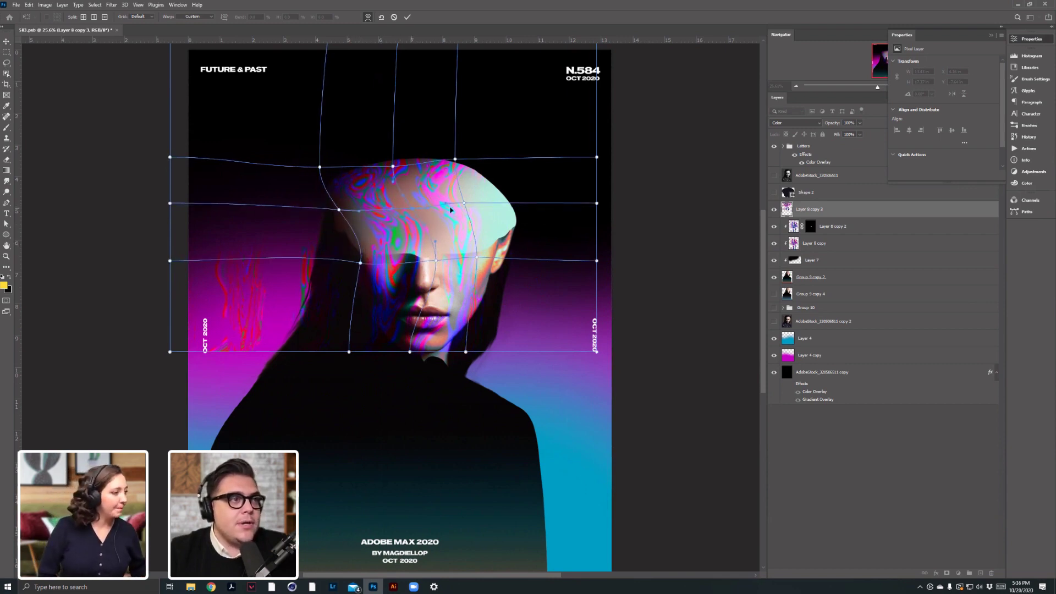
pyautogui.press('Return')
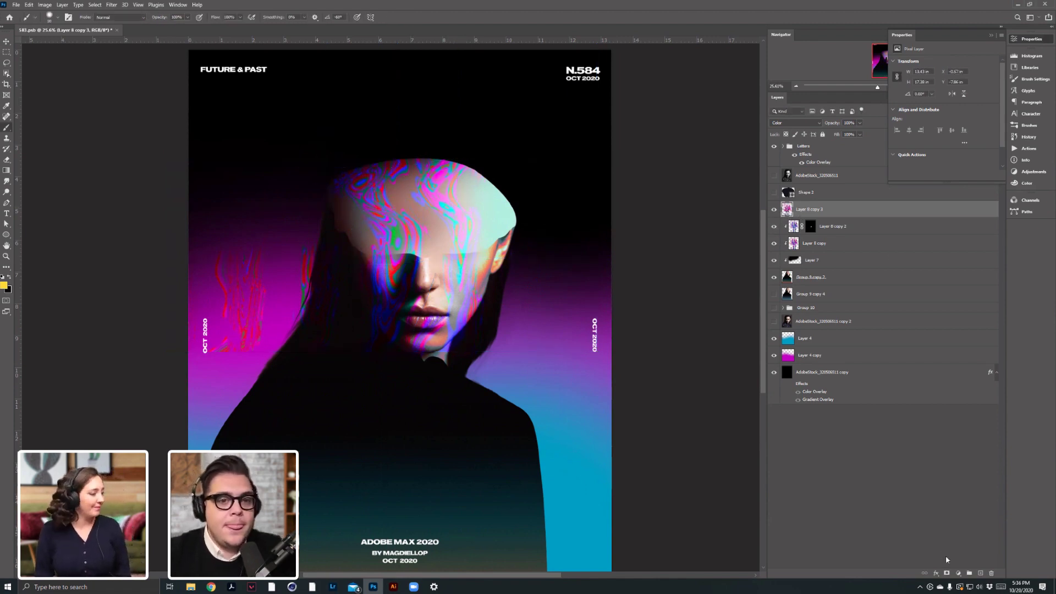
# Add a layer mask to the warped pattern layer, clip the layer to those below, and invert the mask to black.
pyautogui.click(936, 573)
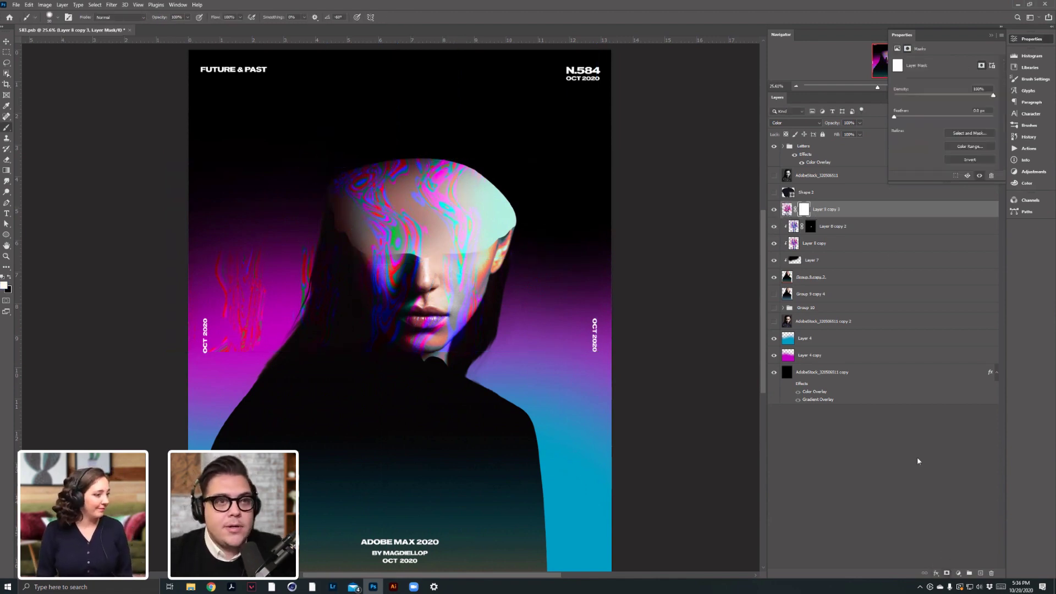
pyautogui.keyDown('alt'); pyautogui.click(845, 216); pyautogui.keyUp('alt')
pyautogui.hotkey('ctrl', 'i')
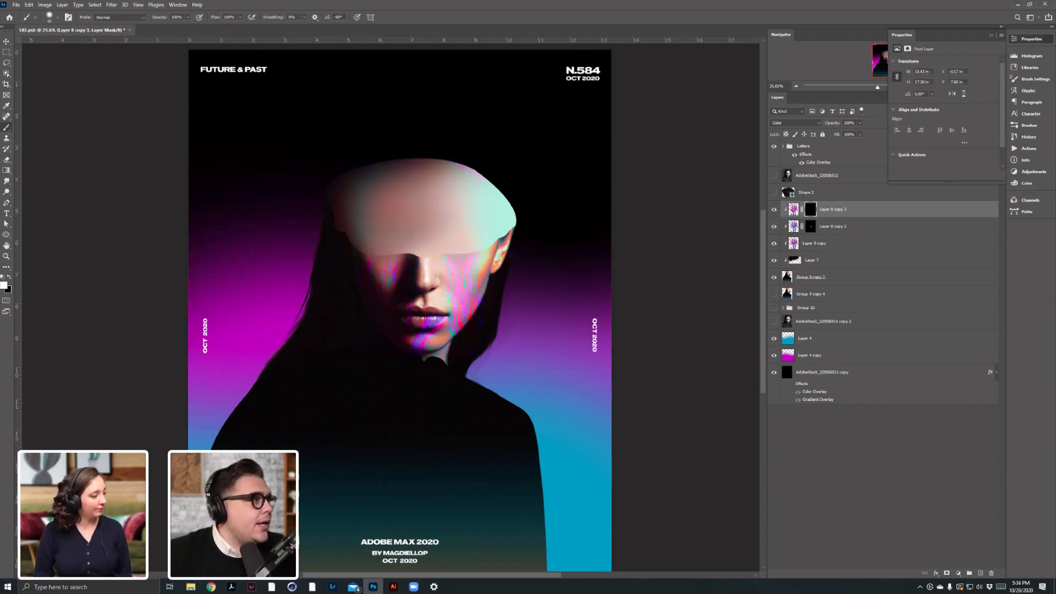
# Paint white on the mask with an enlarged soft brush to reveal the warped pattern across the forehead shape.
pyautogui.press(']')
pyautogui.press(']')
pyautogui.press(']')
pyautogui.press(']')
pyautogui.press(']')
pyautogui.press(']')
pyautogui.press(']')
pyautogui.press(']')
pyautogui.moveTo(391, 168)
pyautogui.mouseDown()
pyautogui.moveTo(370, 170)
pyautogui.moveTo(410, 169)
pyautogui.moveTo(368, 188)
pyautogui.moveTo(450, 181)
pyautogui.moveTo(451, 162)
pyautogui.moveTo(463, 205)
pyautogui.mouseUp()
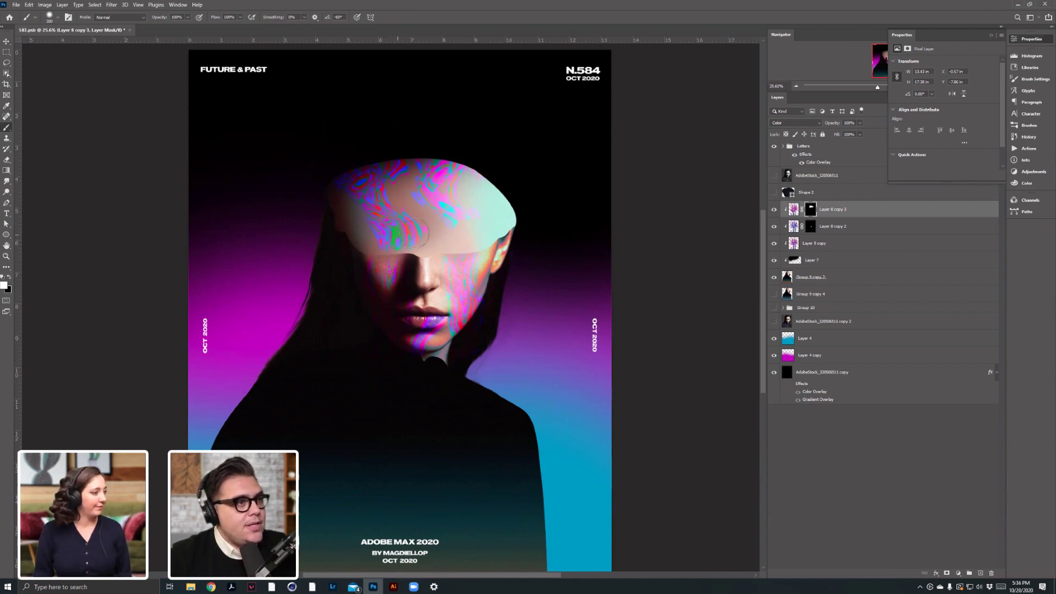
pyautogui.press(']')
pyautogui.moveTo(451, 227); pyautogui.dragTo(488, 224)
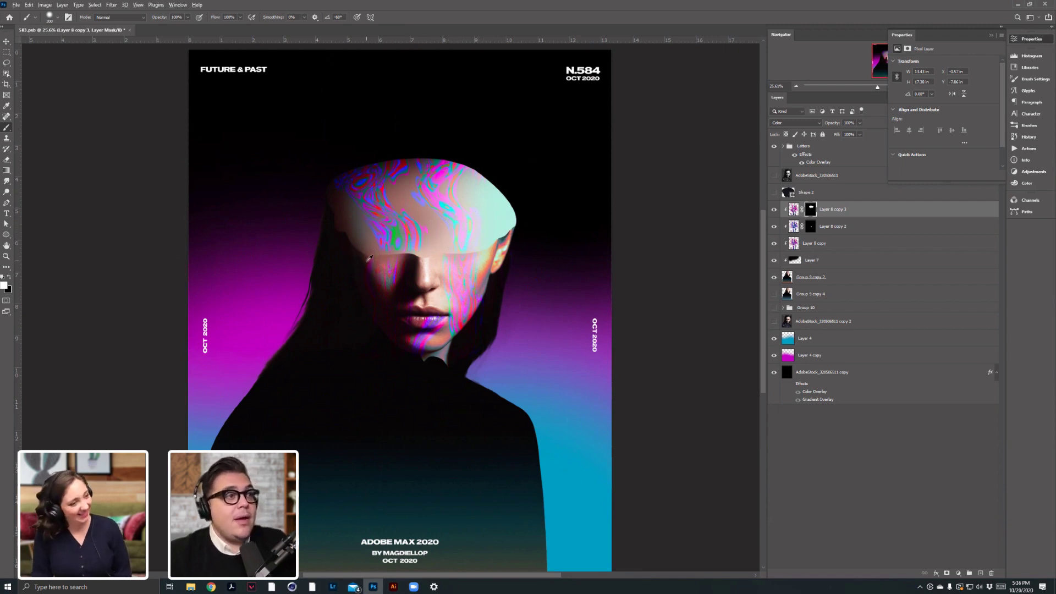
# Expand Group 10 and the three groups nested inside it in the layer stack.
pyautogui.scroll(3, 374, 236)
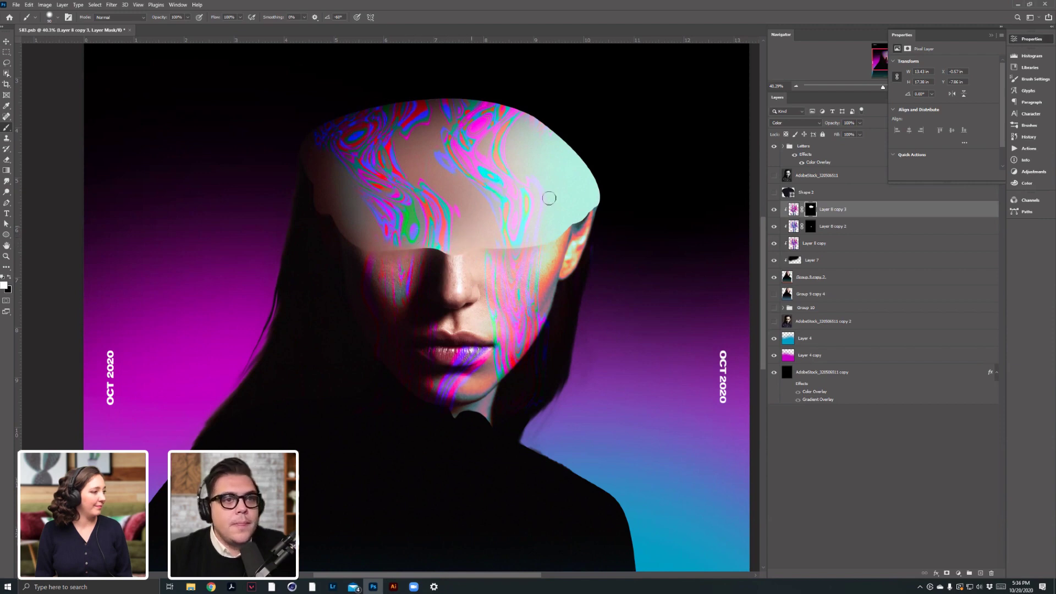
pyautogui.click(783, 308)
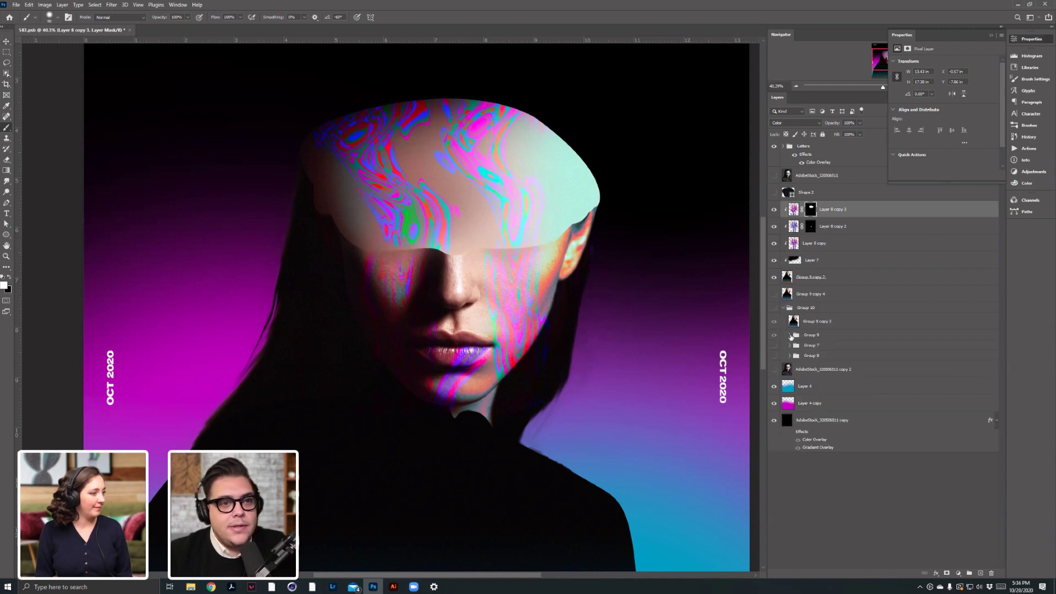
pyautogui.click(791, 336)
pyautogui.click(791, 396)
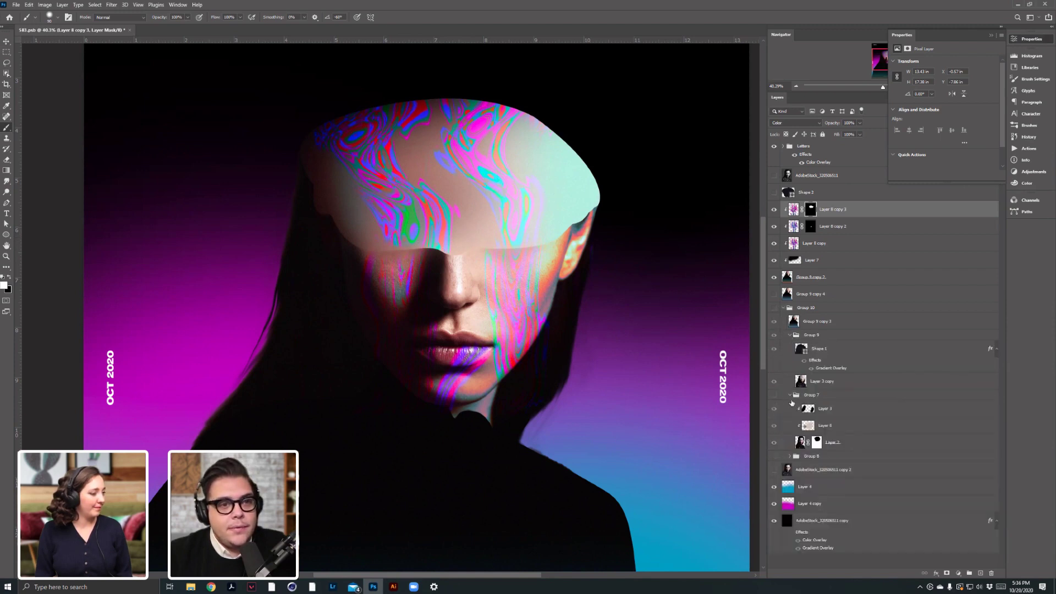
pyautogui.click(790, 456)
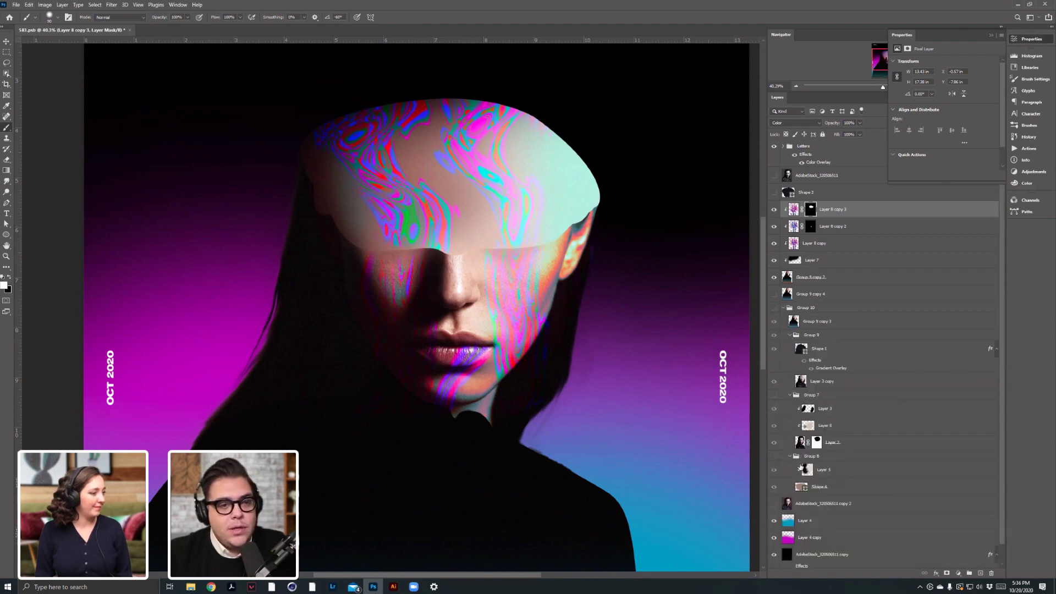
# Load the nested shape layer and the Group 7 portrait layer's mask as selections, activate the top pattern copy's mask, and deselect.
pyautogui.keyDown('ctrl'); pyautogui.click(801, 487); pyautogui.keyUp('ctrl')
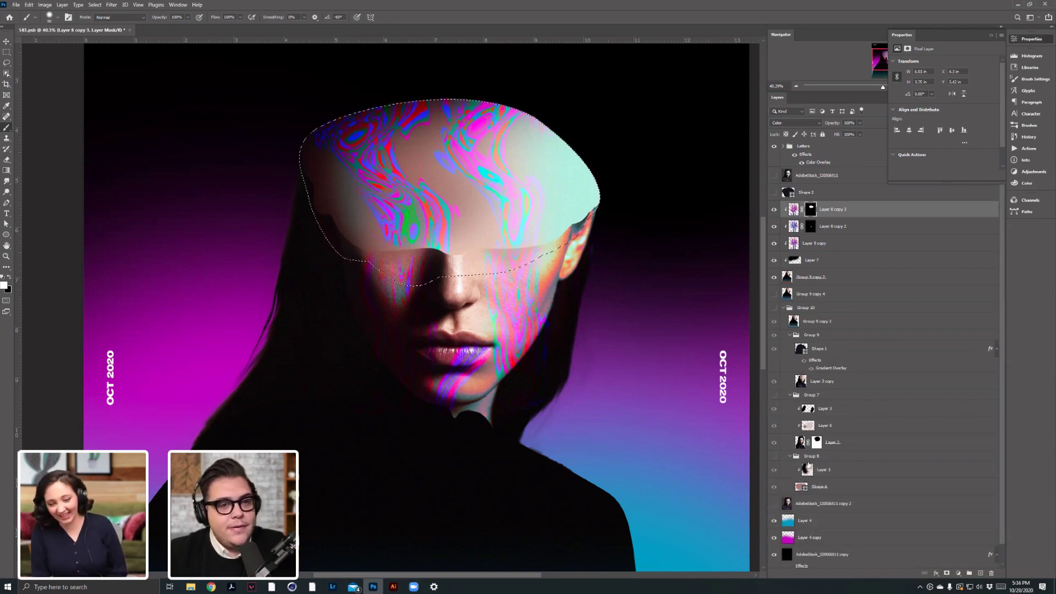
pyautogui.keyDown('alt'); pyautogui.click(817, 442); pyautogui.keyUp('alt')
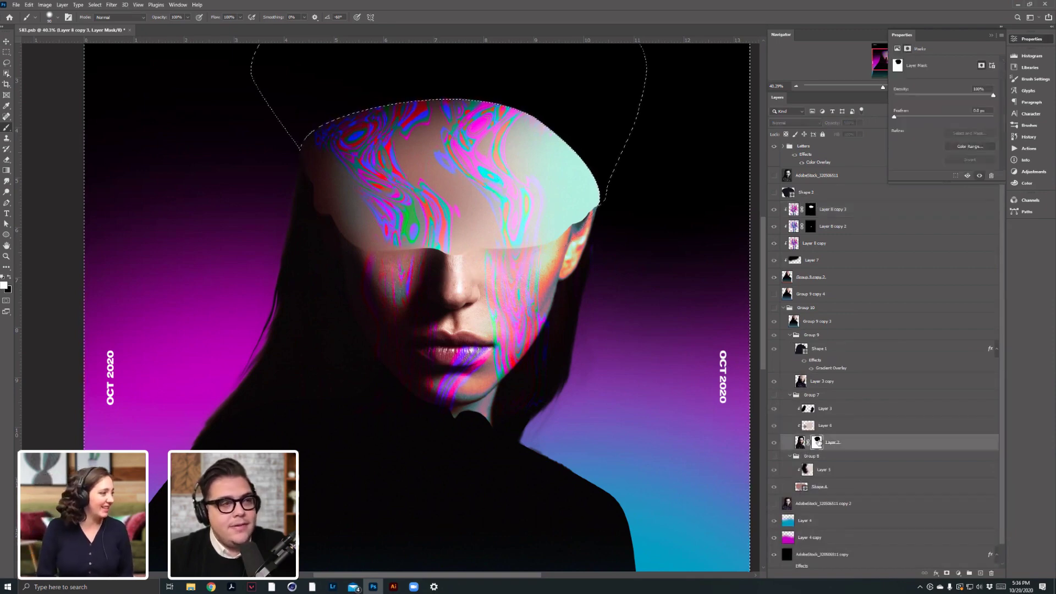
pyautogui.keyDown('alt'); pyautogui.click(817, 443); pyautogui.keyUp('alt')
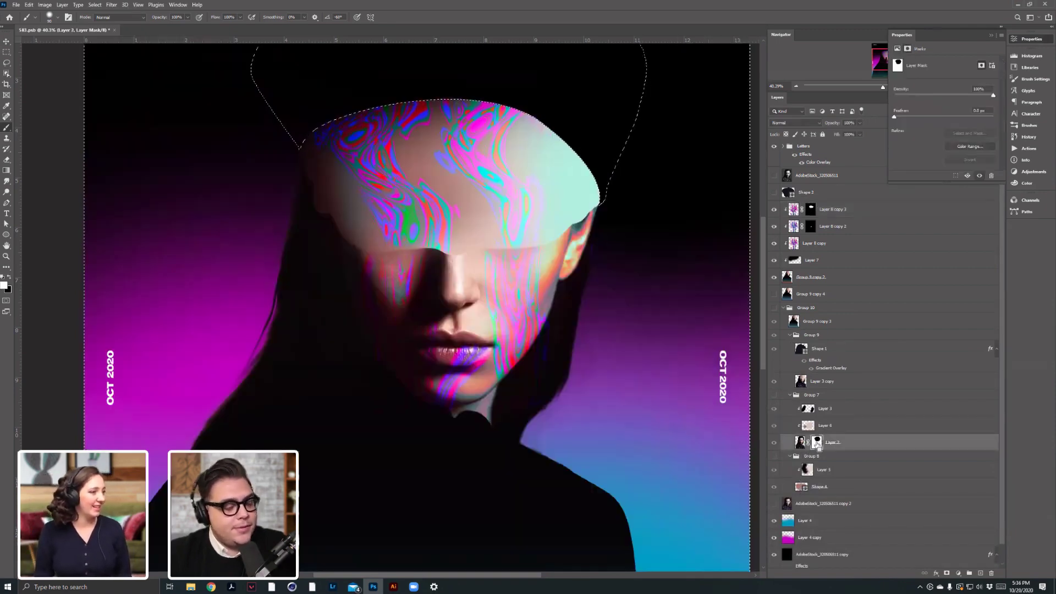
pyautogui.keyDown('ctrl'); pyautogui.click(817, 443); pyautogui.keyUp('ctrl')
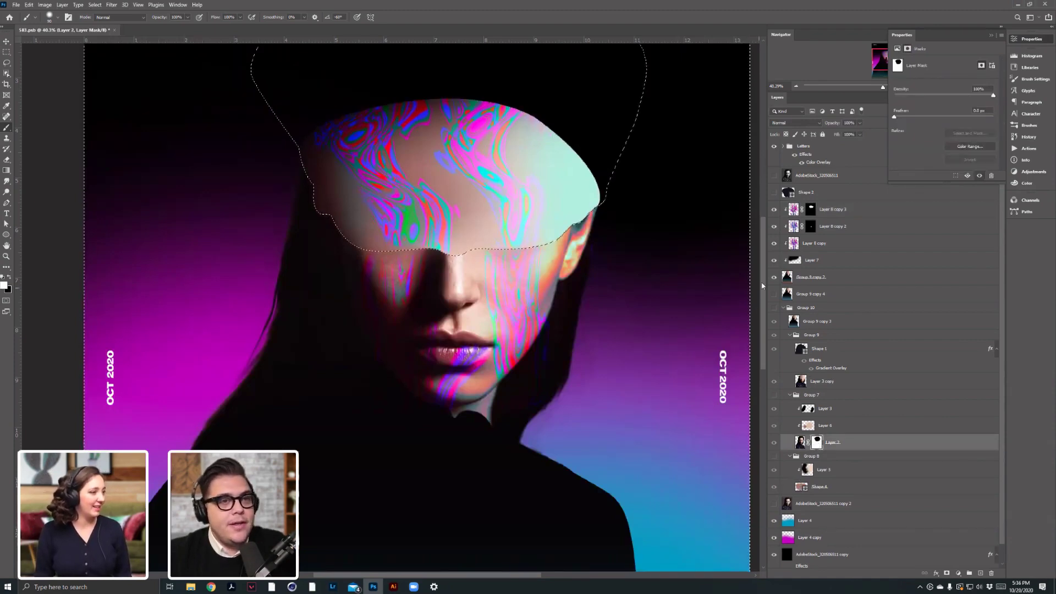
pyautogui.click(811, 210)
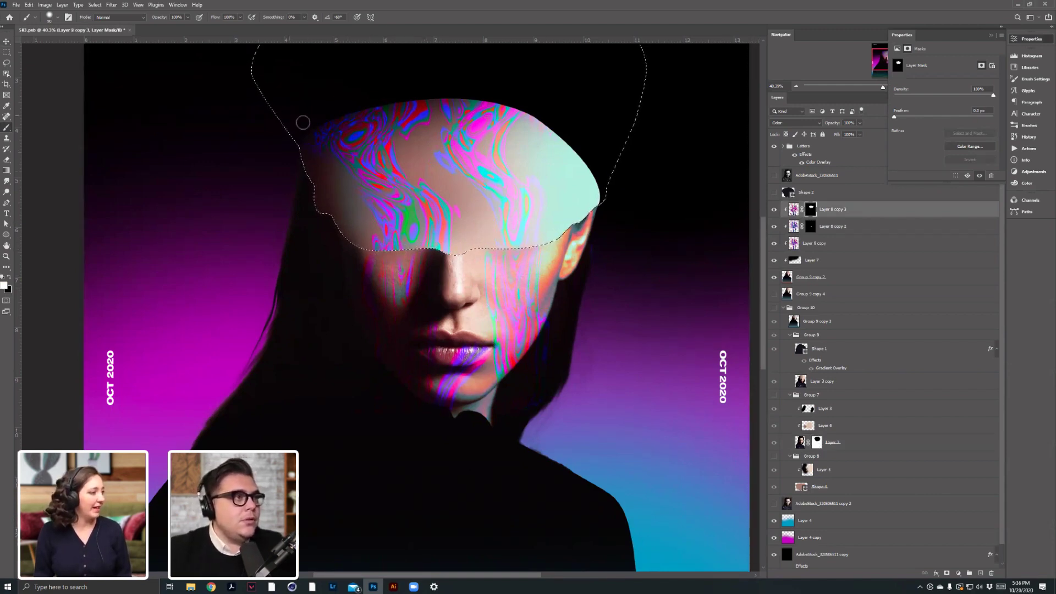
pyautogui.hotkey('ctrl', 'd')
# Apply a Hue/Saturation adjustment to the top pattern copy with hue +24 and saturation -12.
pyautogui.scroll(-5, 468, 295)
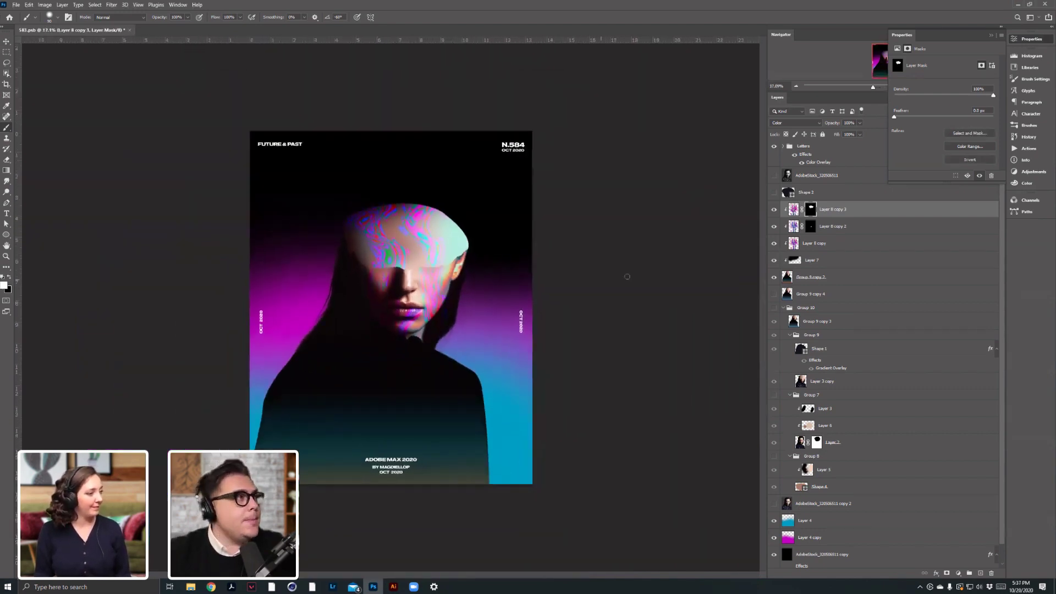
pyautogui.click(44, 5)
pyautogui.moveTo(66, 26)
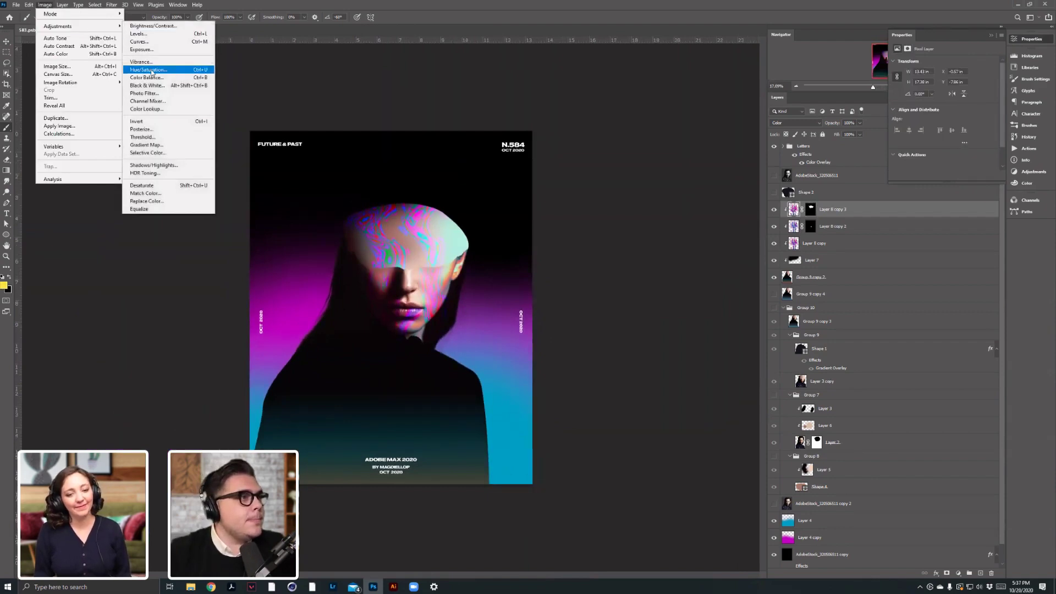
pyautogui.click(165, 70)
pyautogui.moveTo(564, 328)
pyautogui.mouseDown()
pyautogui.moveTo(588, 331)
pyautogui.moveTo(558, 348)
pyautogui.moveTo(570, 348)
pyautogui.mouseUp()
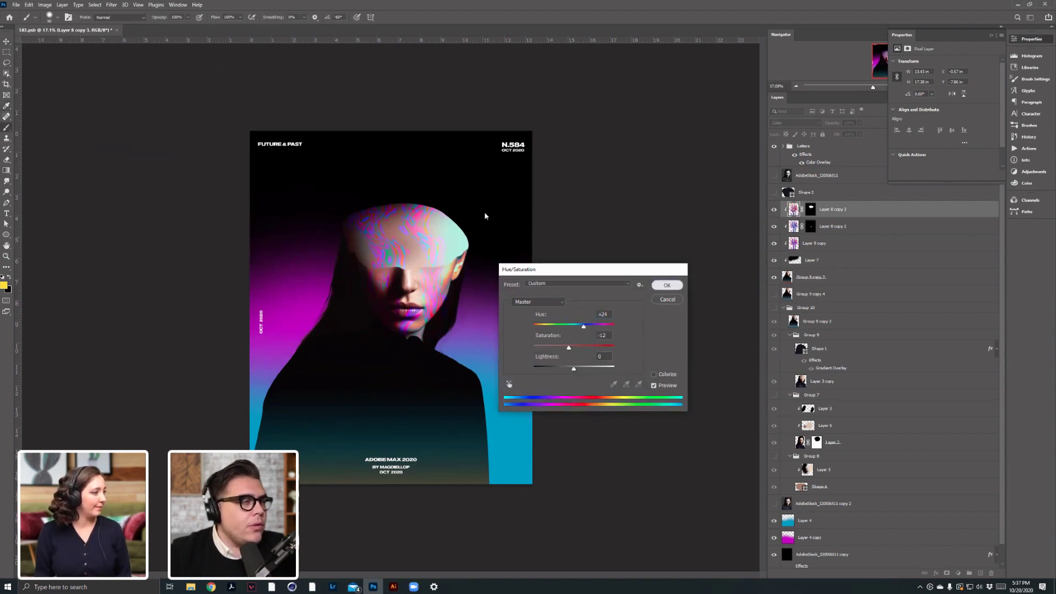
pyautogui.click(667, 285)
# Erase across the upper part of the forehead pattern with the Eraser and set that layer's opacity to 52%.
pyautogui.click(6, 160)
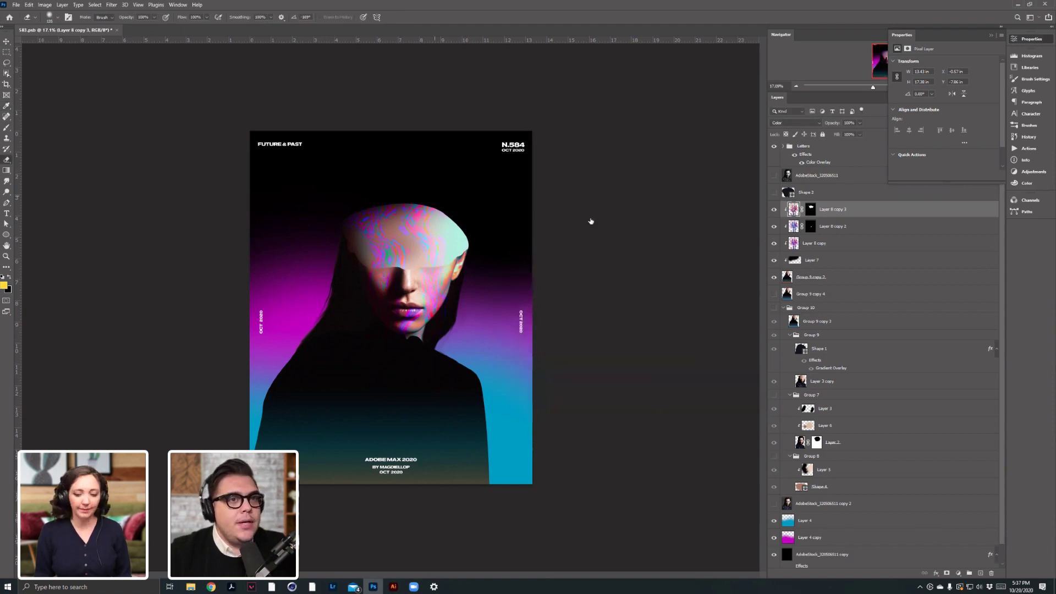
pyautogui.moveTo(378, 210); pyautogui.dragTo(423, 209)
pyautogui.moveTo(860, 123); pyautogui.dragTo(844, 134)
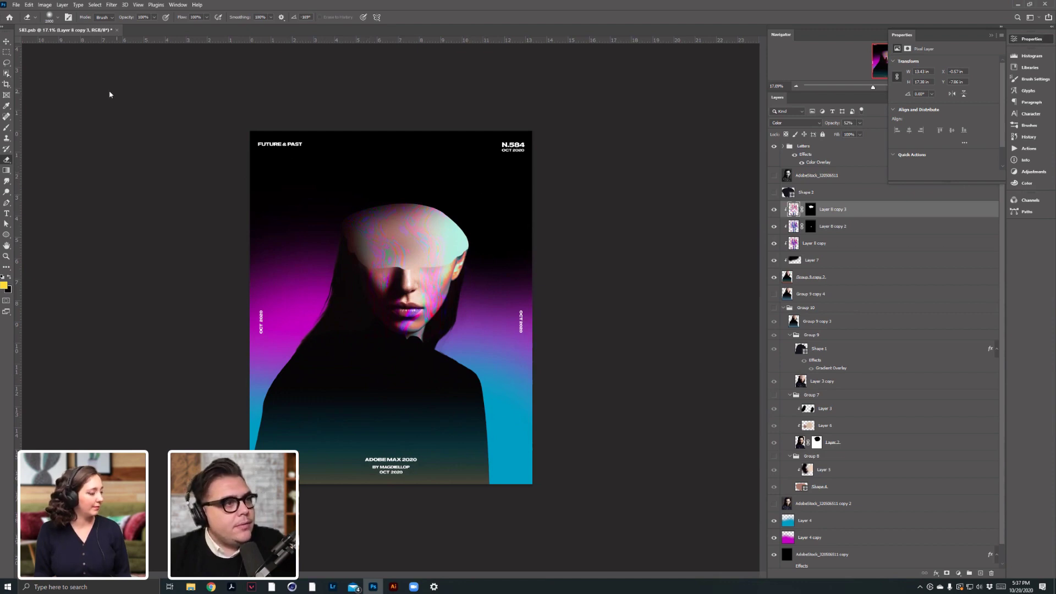
# Add a new empty layer directly above the Group 9 copy 2 portrait layer, within its clipped stack.
pyautogui.click(6, 42)
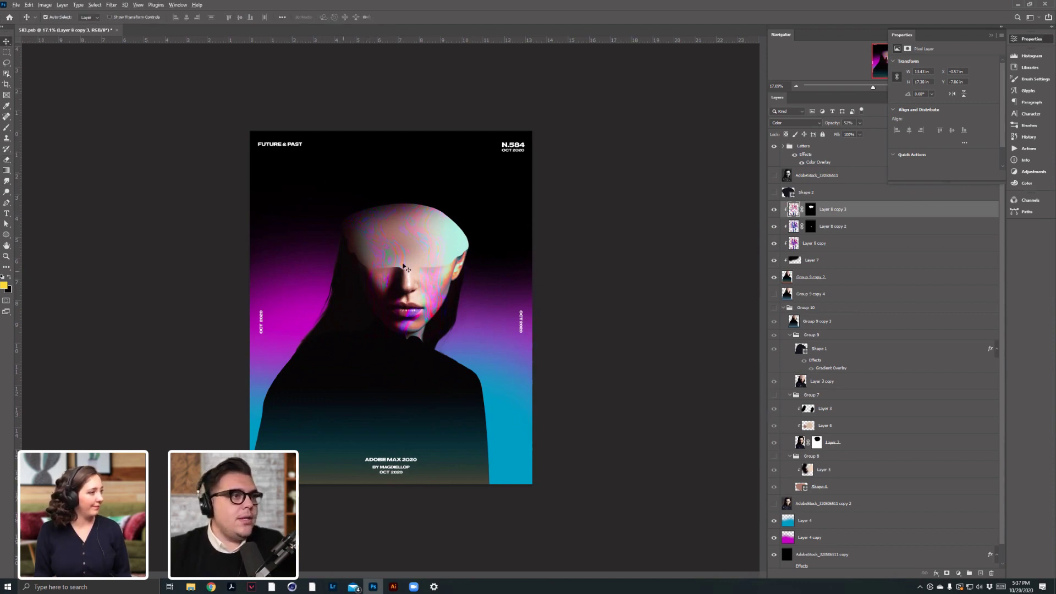
pyautogui.scroll(3, 404, 267)
pyautogui.scroll(-4, 404, 280)
pyautogui.scroll(2, 402, 299)
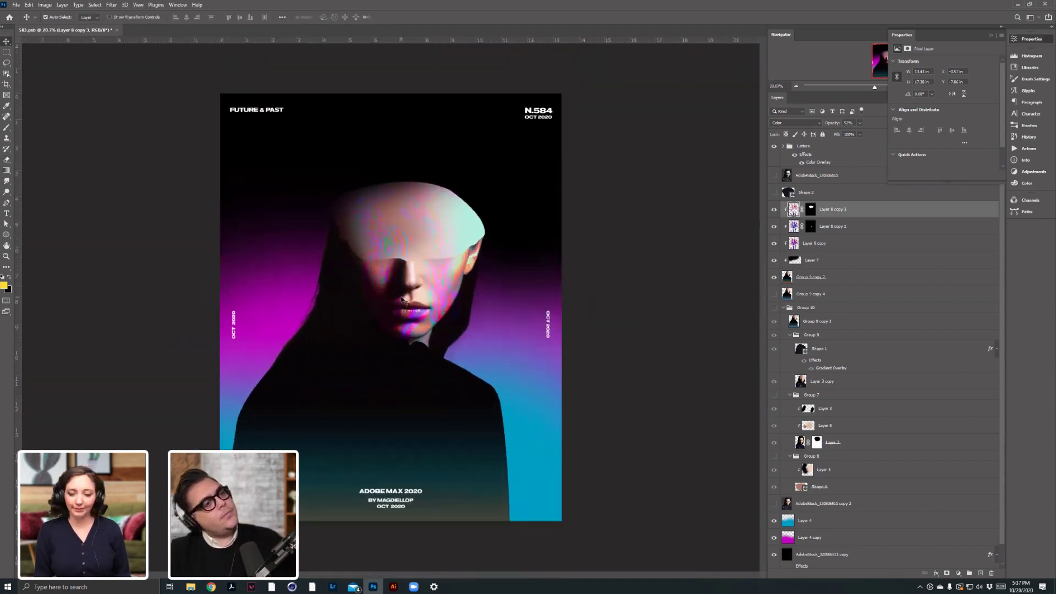
pyautogui.click(818, 274)
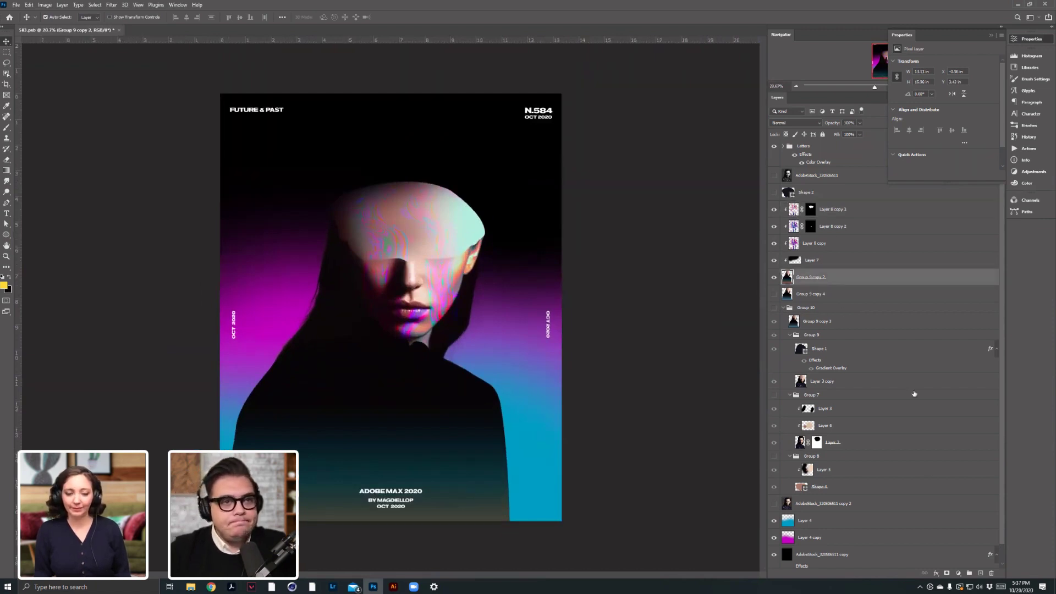
pyautogui.click(981, 574)
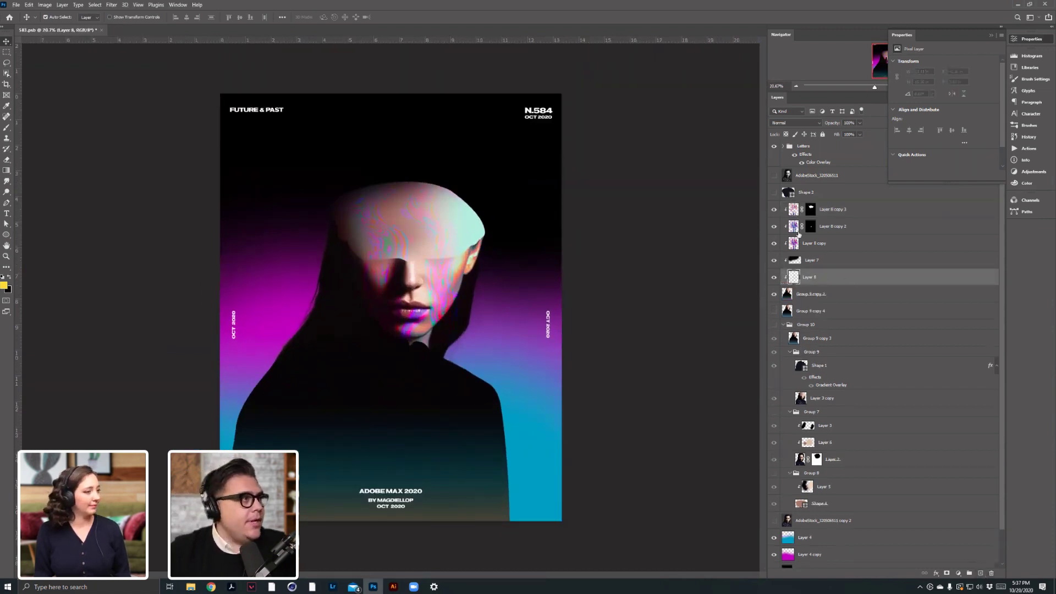
# Choose the Burn tool, enlarge its brush greatly, and make the Group 9 copy 2 portrait layer the active layer.
pyautogui.click(7, 191)
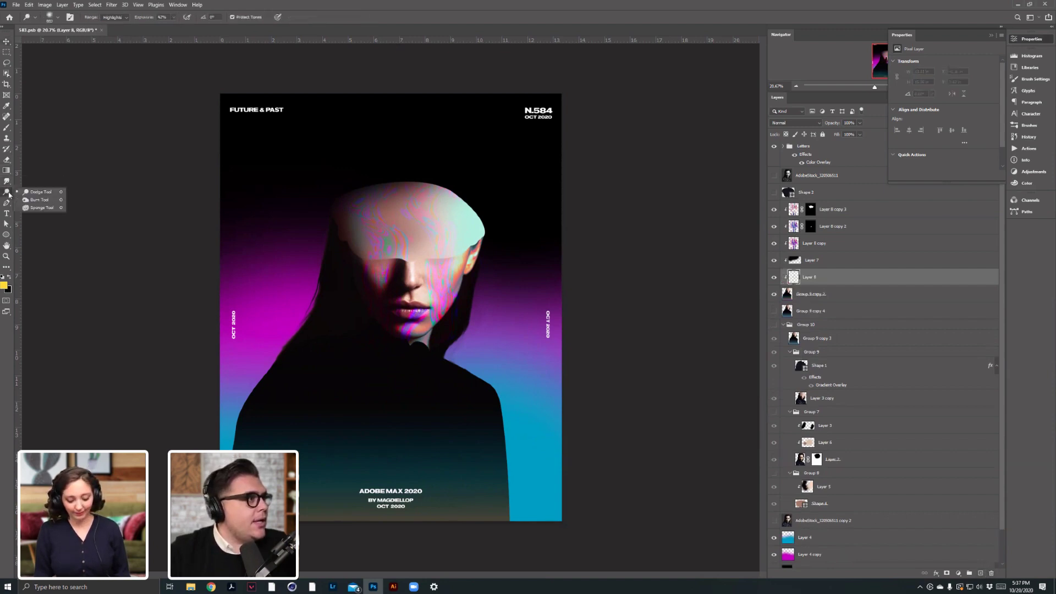
pyautogui.click(39, 200)
pyautogui.press(']')
pyautogui.press(']')
pyautogui.press(']')
pyautogui.press(']')
pyautogui.press(']')
pyautogui.press(']')
pyautogui.press(']')
pyautogui.press(']')
pyautogui.press(']')
pyautogui.press(']')
pyautogui.press(']')
pyautogui.press(']')
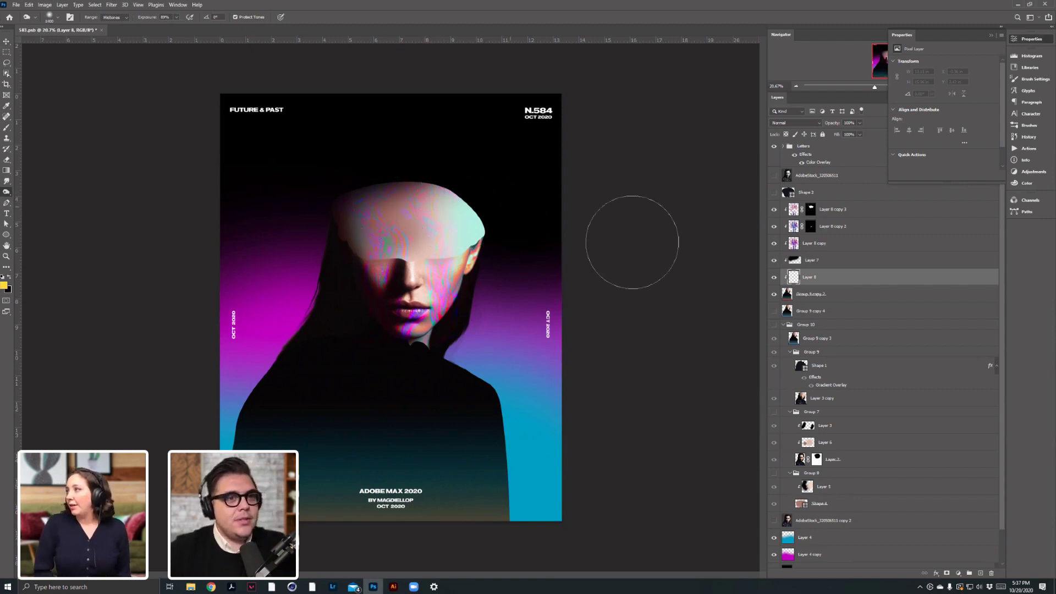
pyautogui.click(811, 295)
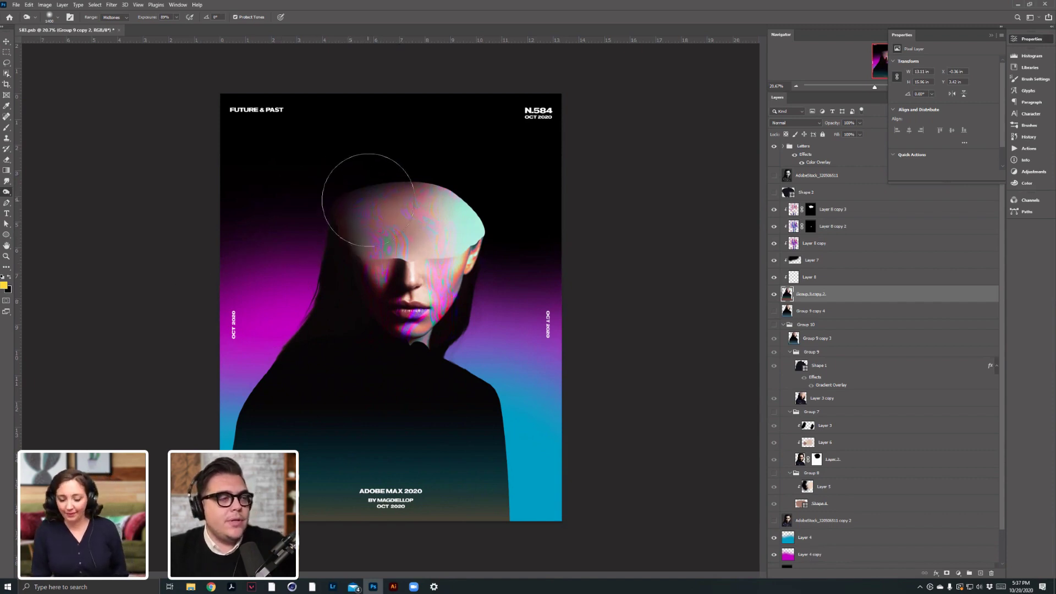
# Examine the pattern on the forehead shape and face both close up and in the full poster.
pyautogui.scroll(-2, 270, 165)
pyautogui.scroll(1, 272, 167)
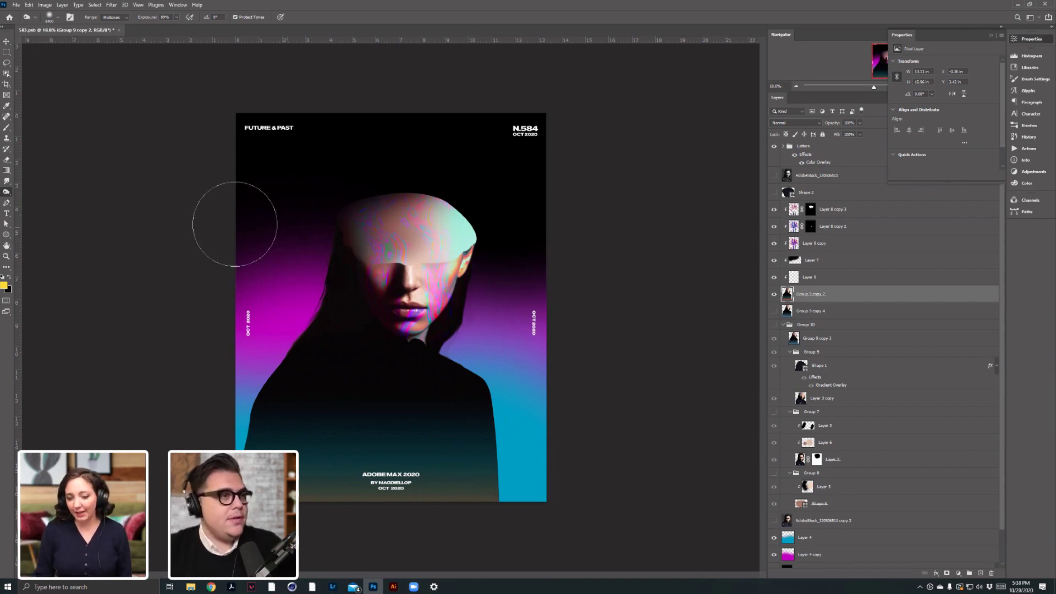
pyautogui.scroll(4, 301, 223)
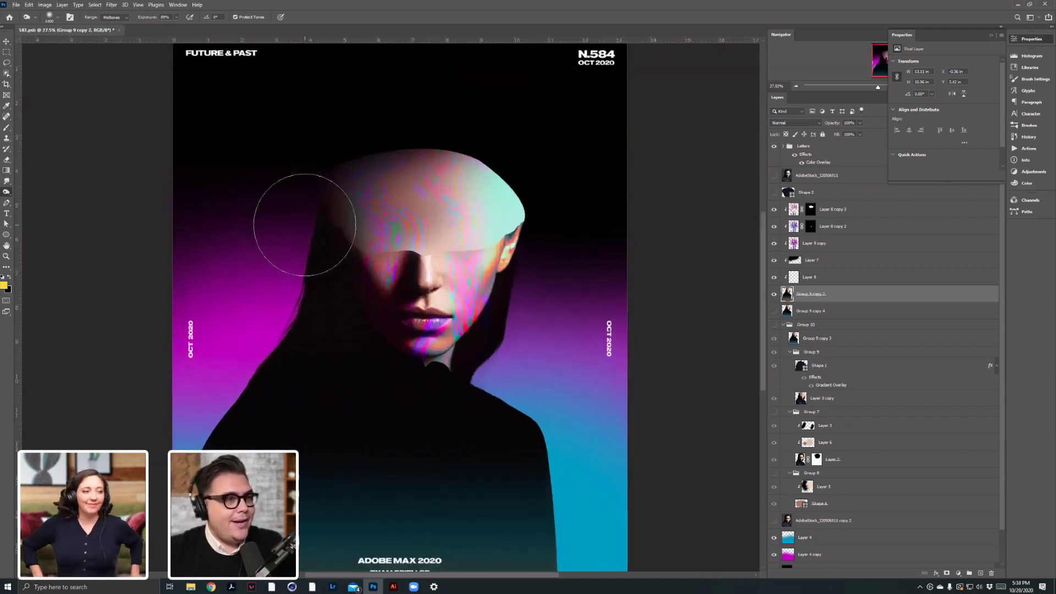
pyautogui.press('v')
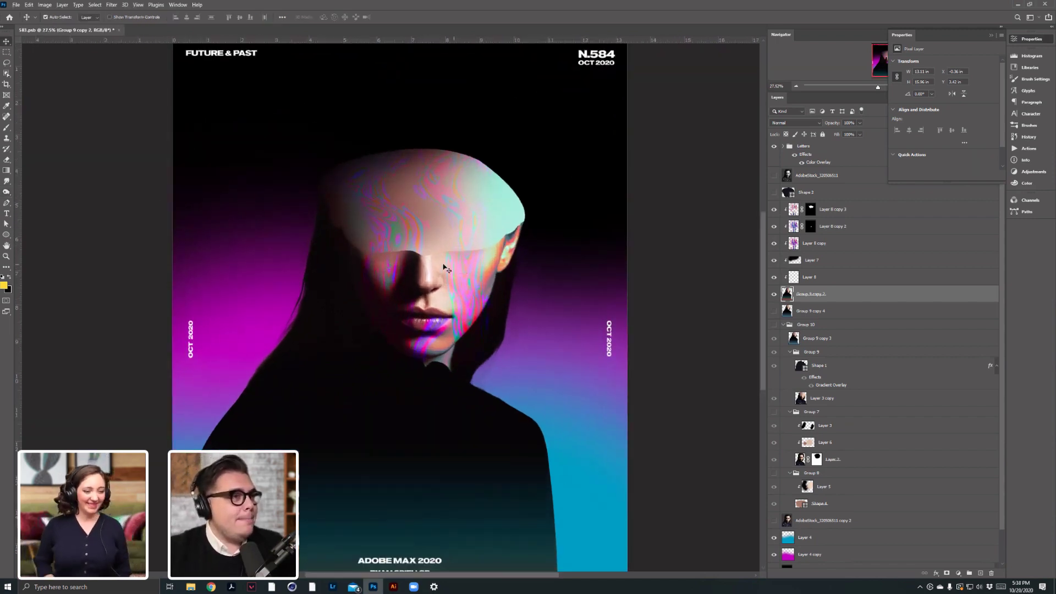
pyautogui.scroll(-1, 369, 246)
pyautogui.scroll(5, 270, 202)
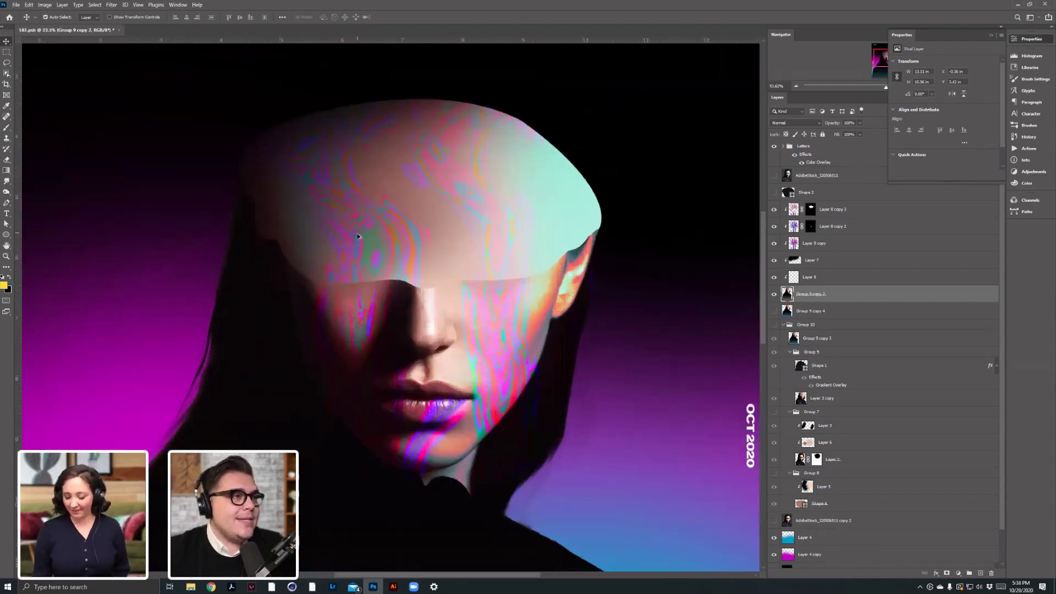
pyautogui.scroll(3, 356, 236)
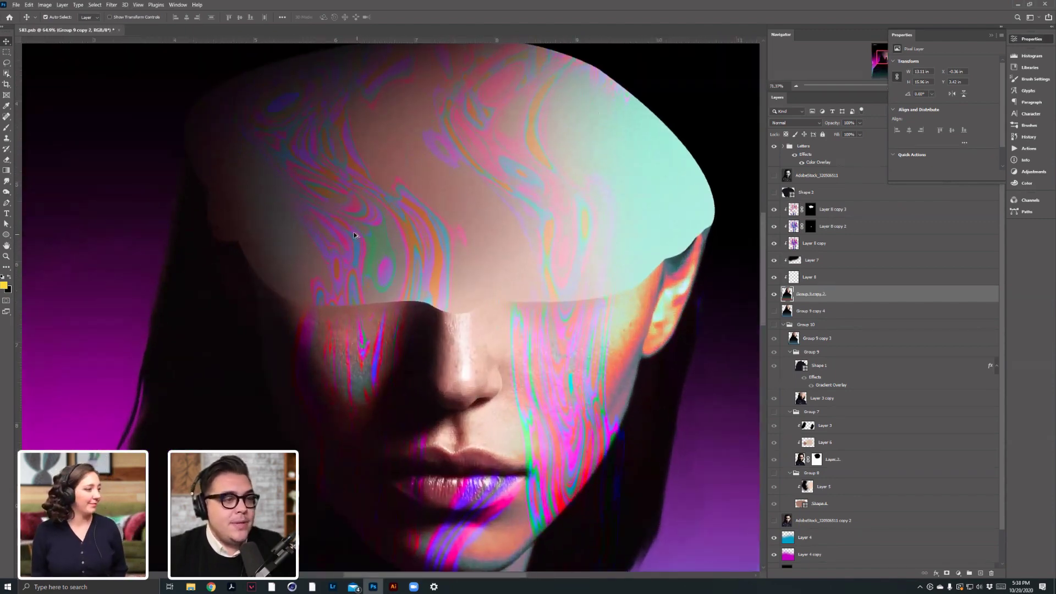
pyautogui.scroll(-1, 287, 185)
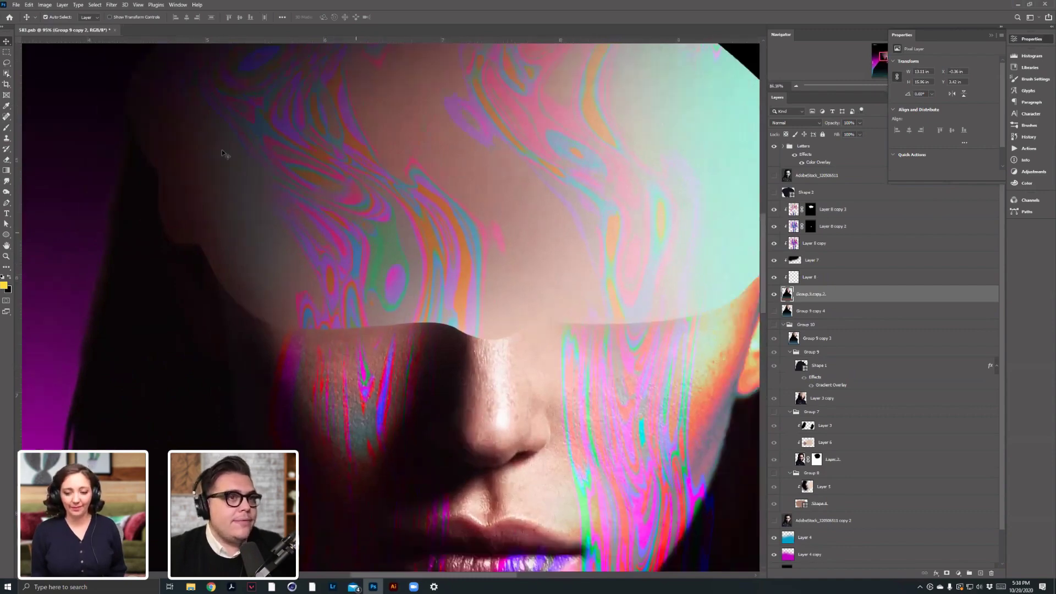
pyautogui.scroll(-10, 361, 199)
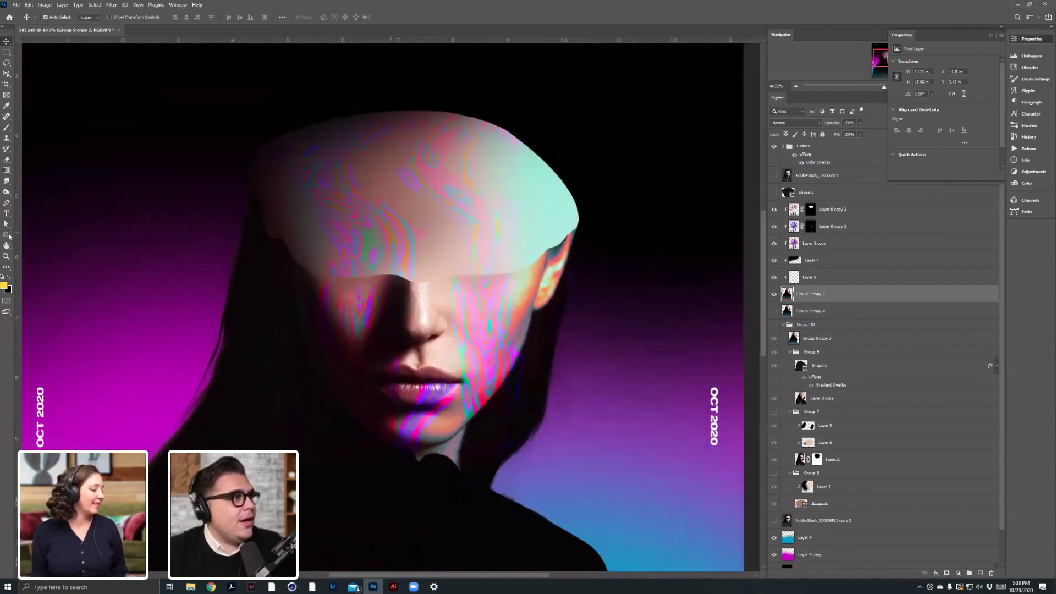
pyautogui.scroll(-1, 9, 237)
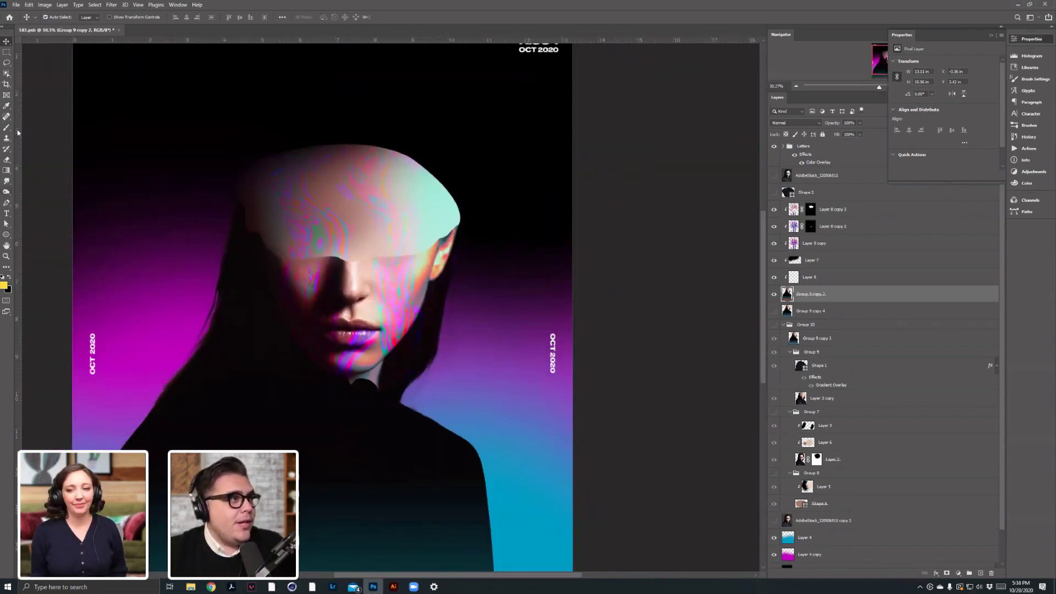
# Try a Brush stroke across the forehead shape on the portrait layer.
pyautogui.press('j')
pyautogui.press('b')
pyautogui.moveTo(323, 152)
pyautogui.mouseDown()
pyautogui.moveTo(275, 208)
pyautogui.moveTo(306, 197)
pyautogui.mouseUp()
pyautogui.hotkey('ctrl', 'z')
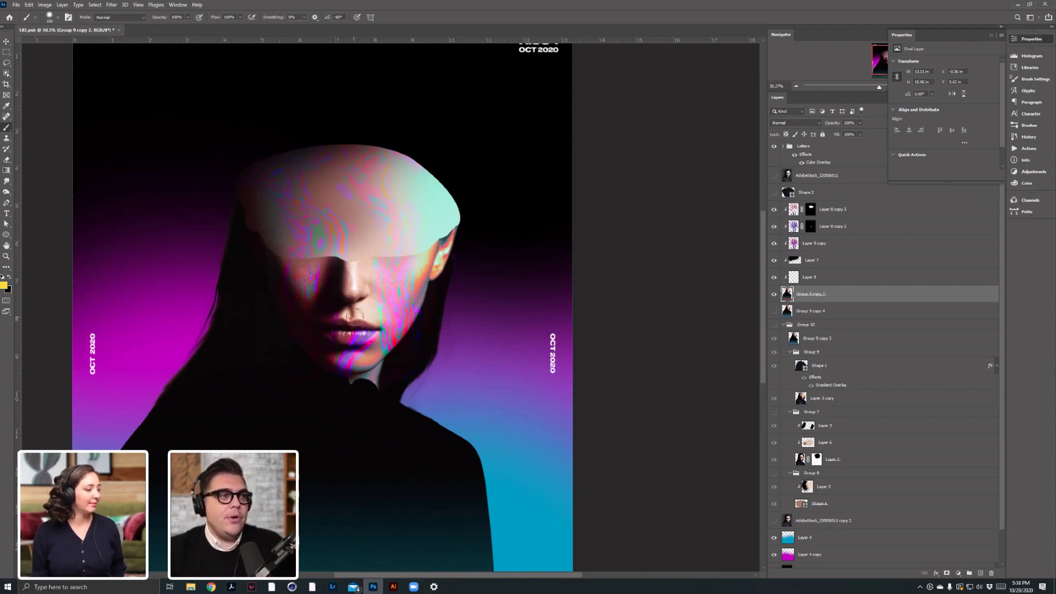
# Select the pattern layer that colours the cheek and add a layer mask to it.
pyautogui.press('v')
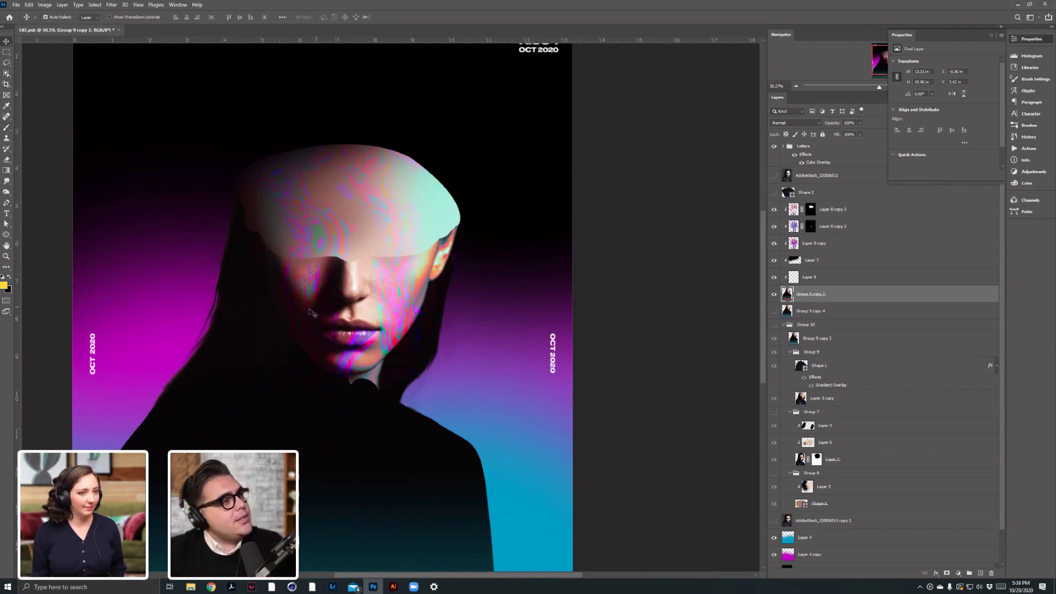
pyautogui.scroll(3, 277, 337)
pyautogui.click(331, 230)
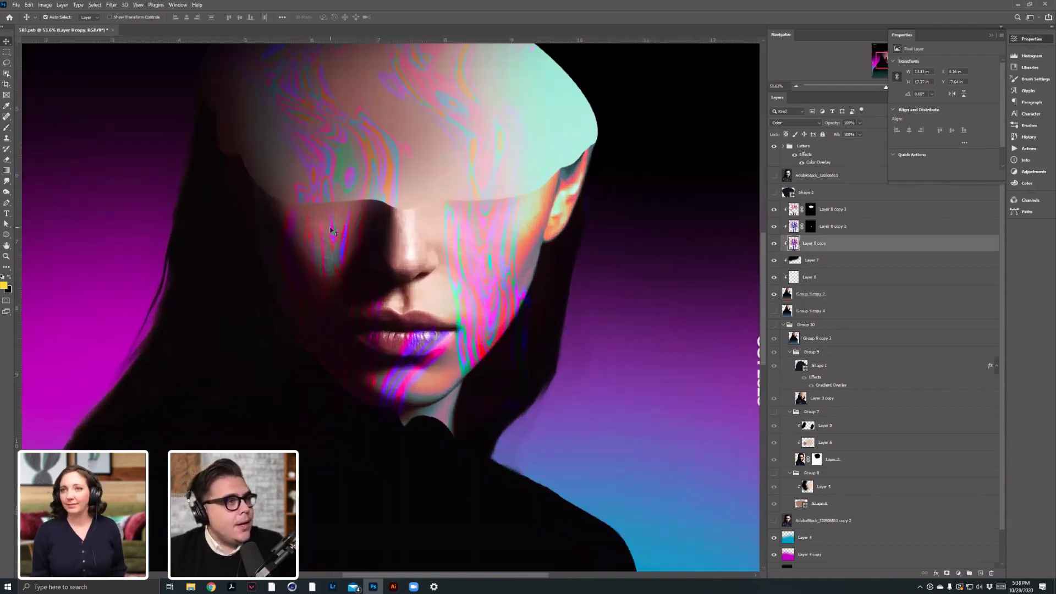
pyautogui.click(947, 573)
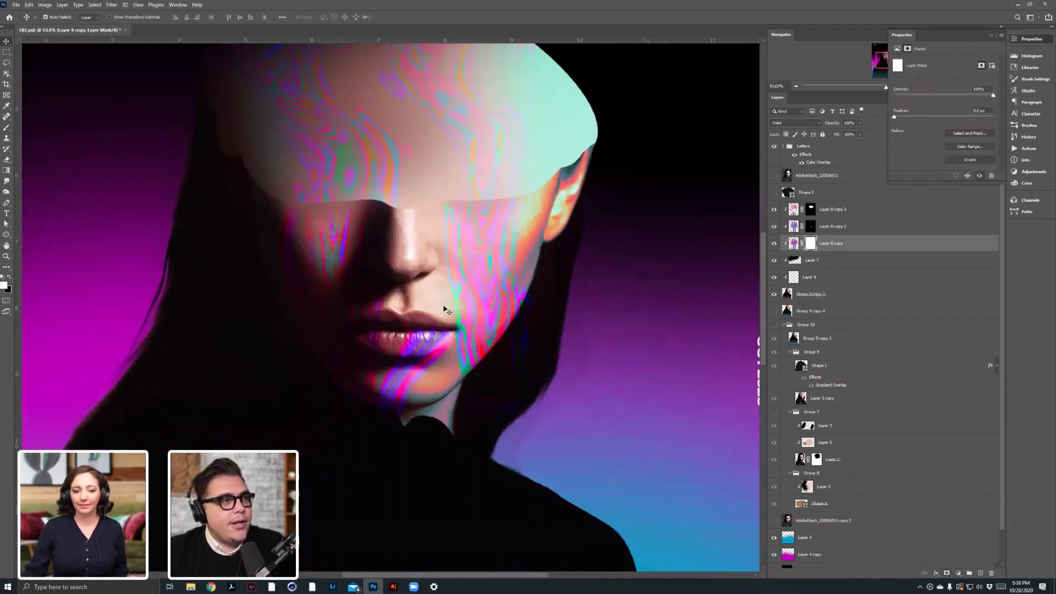
# With a smaller Eraser brush, remove the pattern beside the nose and mouth on the Layer 8 copy mask.
pyautogui.press('e')
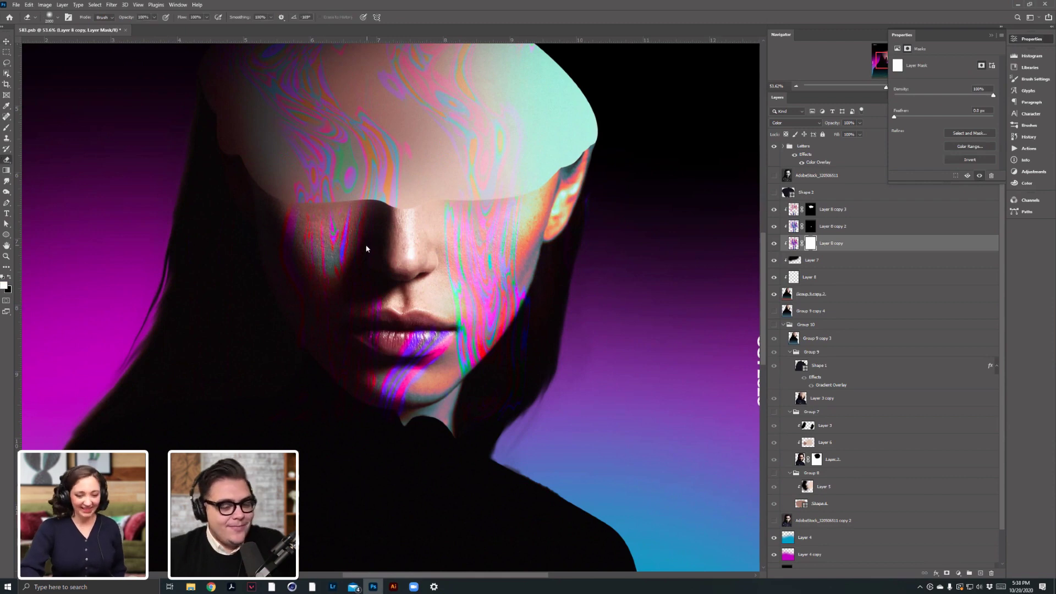
pyautogui.press('[')
pyautogui.press('[')
pyautogui.press('[')
pyautogui.press('[')
pyautogui.press('[')
pyautogui.press('[')
pyautogui.press('[')
pyautogui.press('[')
pyautogui.press('[')
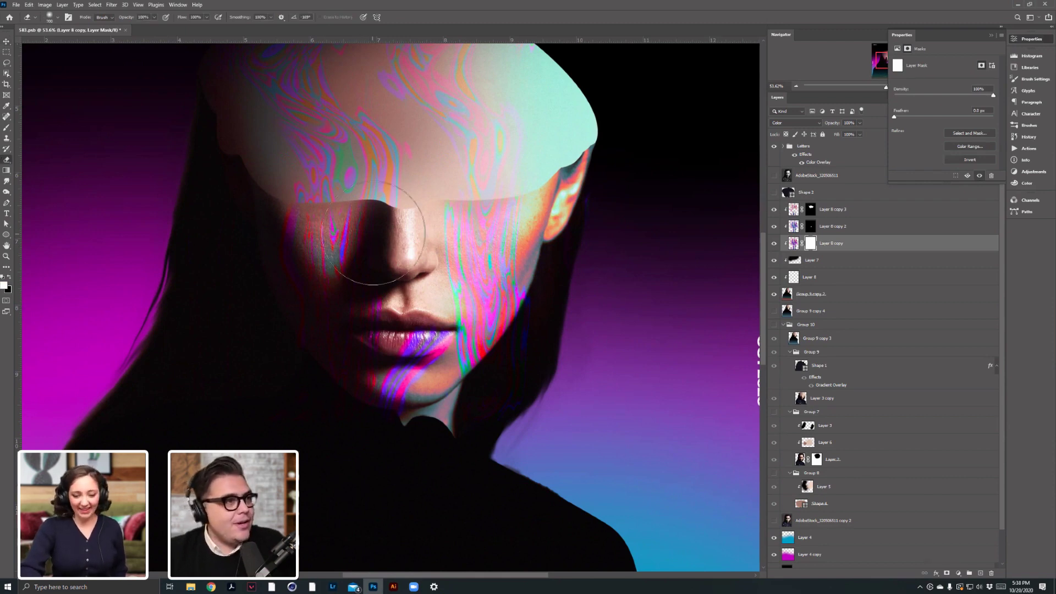
pyautogui.moveTo(379, 306); pyautogui.dragTo(370, 391)
# Compare the portrait with the Layer 8 copy 2 pattern hidden and shown, and inspect the other pattern masks.
pyautogui.press('[')
pyautogui.press('[')
pyautogui.press(']')
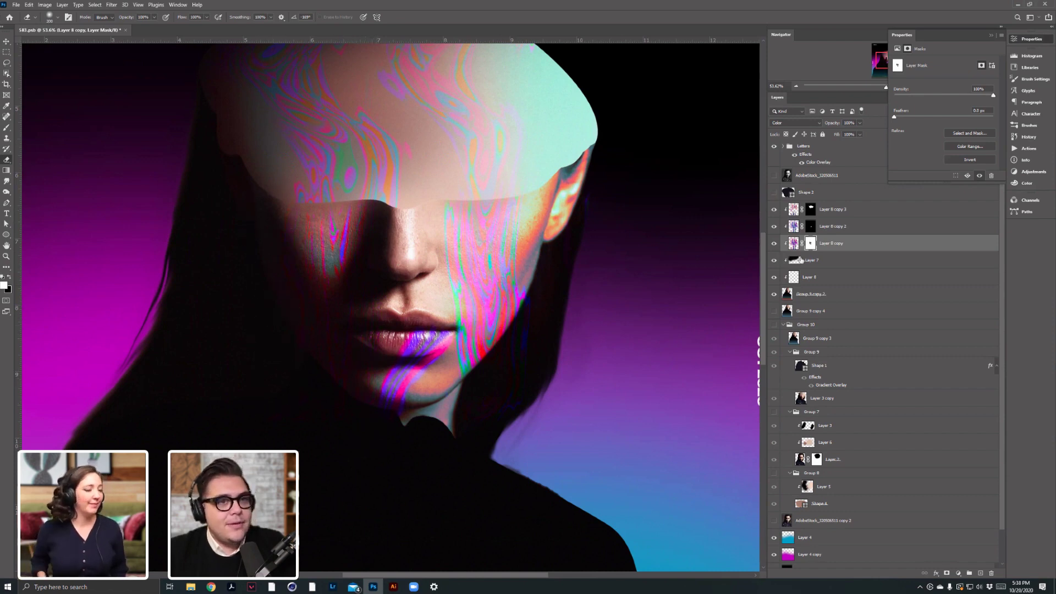
pyautogui.click(811, 230)
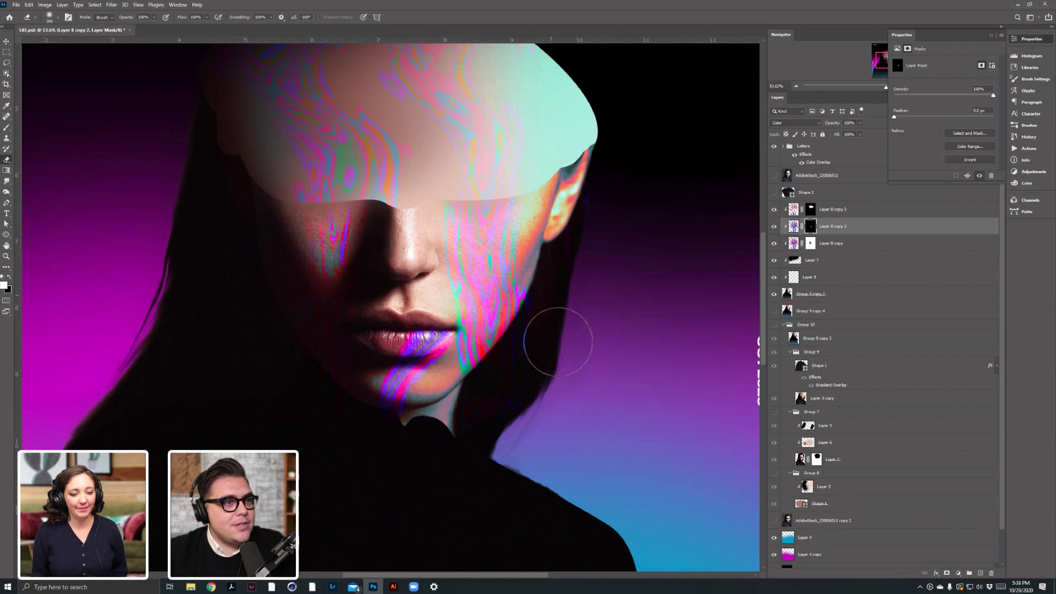
pyautogui.click(774, 226)
pyautogui.click(774, 226)
pyautogui.press('[')
pyautogui.press('[')
pyautogui.press('[')
pyautogui.press('[')
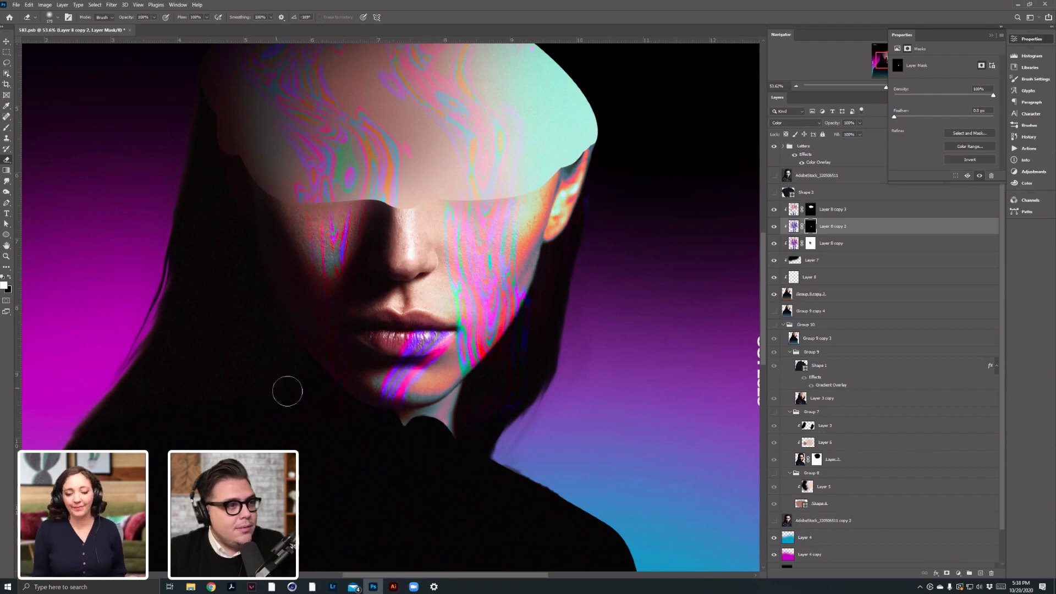
pyautogui.click(803, 211)
pyautogui.press(']')
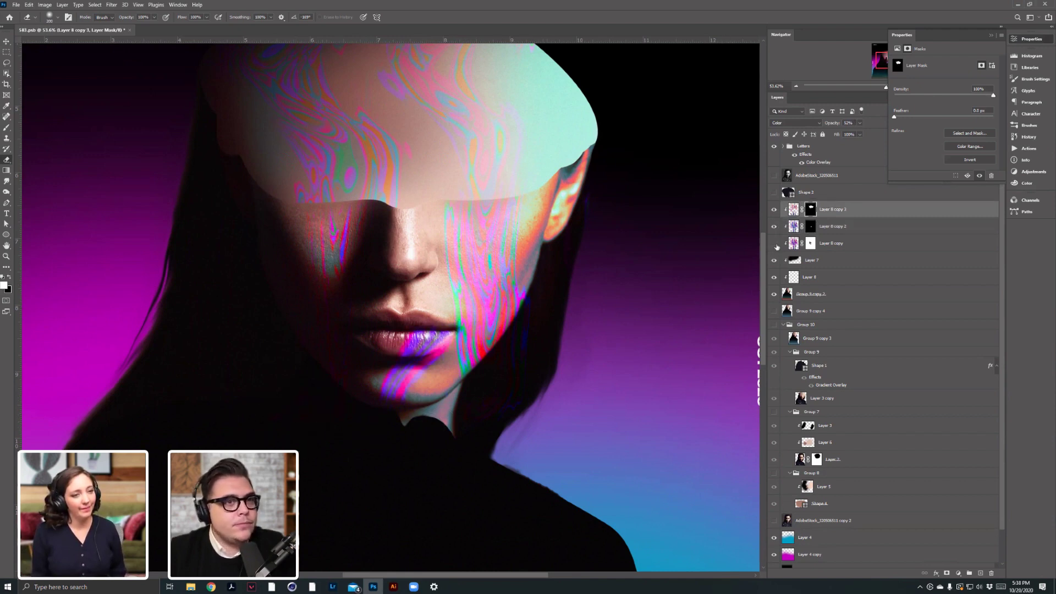
# Erase the pattern from the inner part of the brightly lit cheek on the Layer 8 copy mask.
pyautogui.click(810, 244)
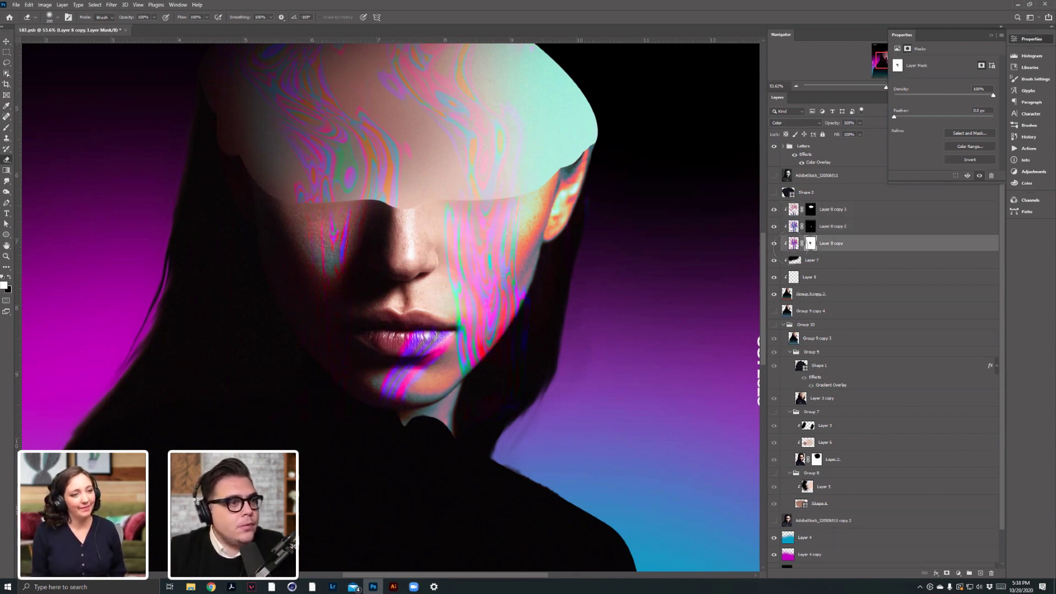
pyautogui.press(']')
pyautogui.press(']')
pyautogui.moveTo(460, 246)
pyautogui.mouseDown()
pyautogui.moveTo(426, 225)
pyautogui.moveTo(455, 337)
pyautogui.mouseUp()
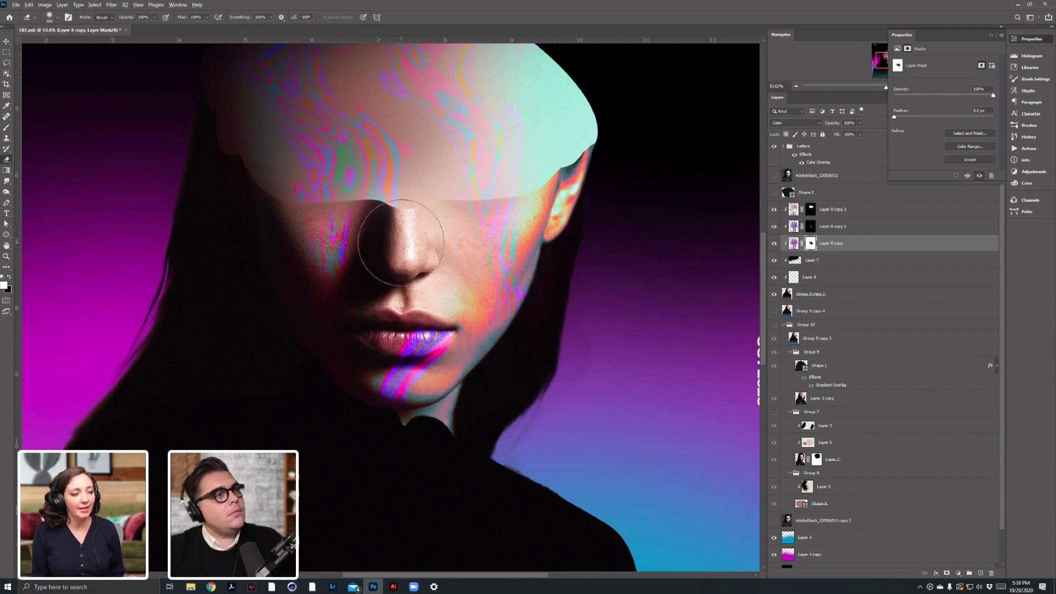
pyautogui.scroll(-3, 553, 228)
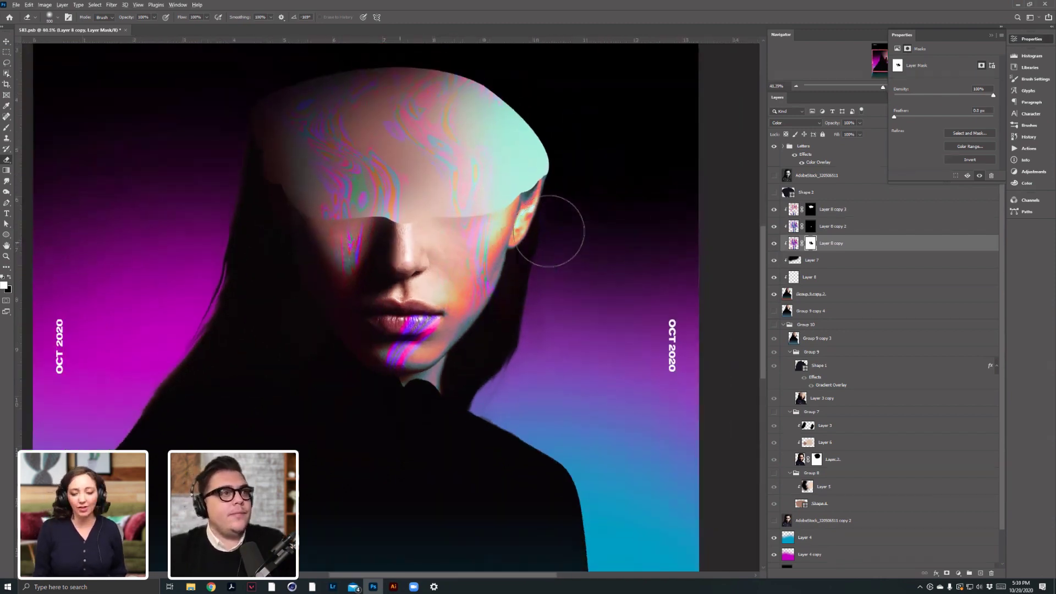
# Erase stray pattern along the forehead shape's upper edge on the Layer 8 copy 3 and Layer 8 copy masks.
pyautogui.hotkey('alt', ']')
pyautogui.hotkey('alt', ']')
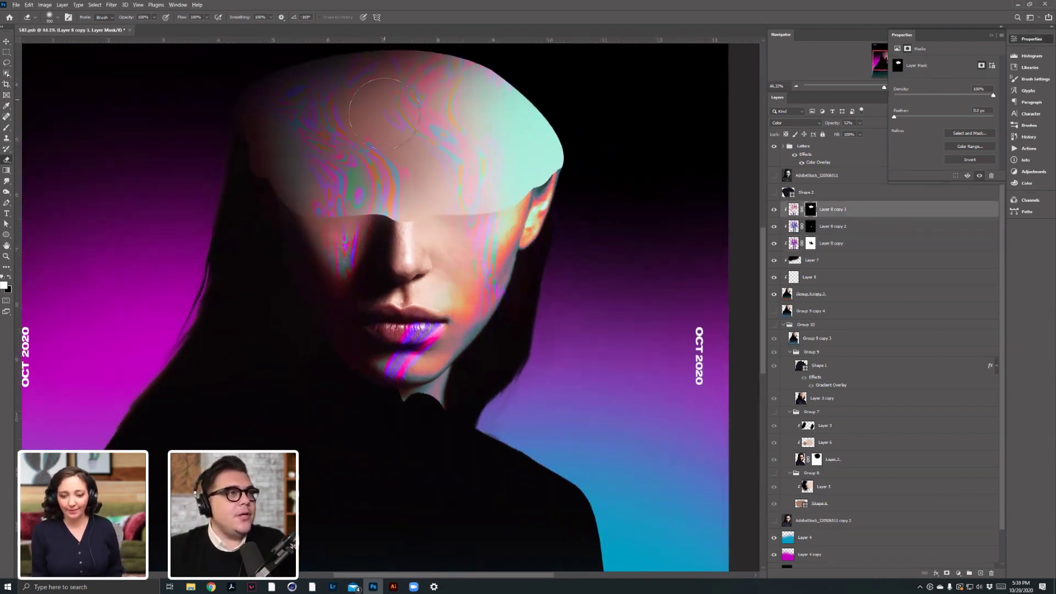
pyautogui.moveTo(513, 55)
pyautogui.mouseDown()
pyautogui.moveTo(556, 163)
pyautogui.moveTo(550, 157)
pyautogui.mouseUp()
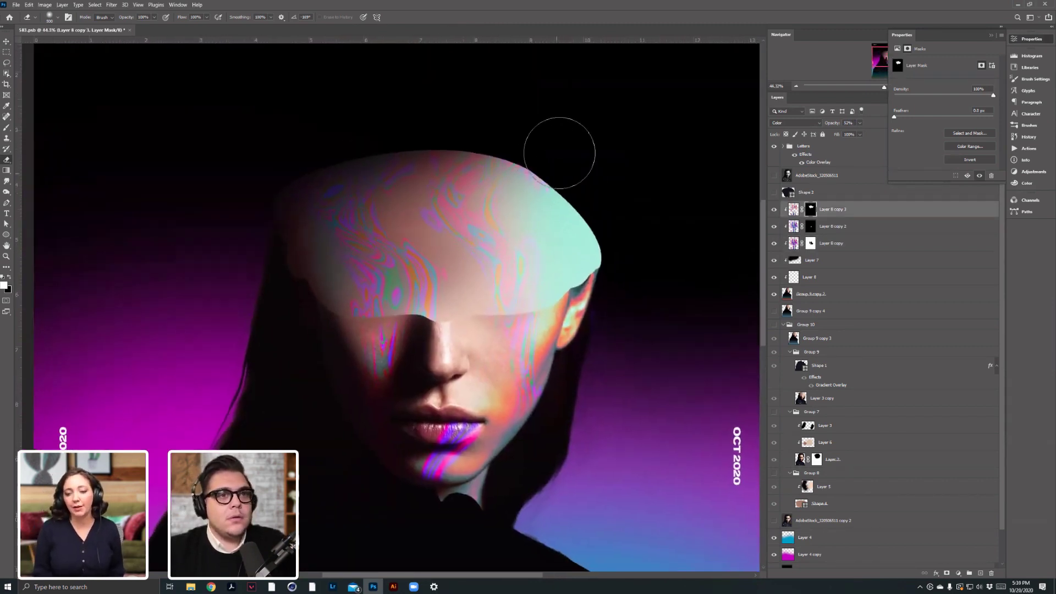
pyautogui.hotkey('alt', '[')
pyautogui.hotkey('alt', '[')
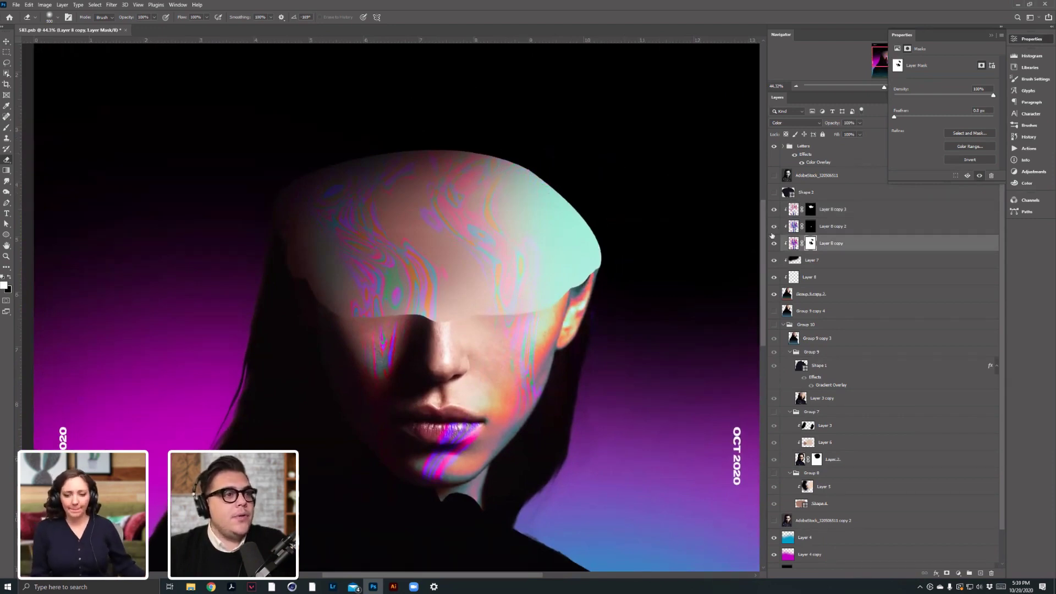
pyautogui.scroll(-1, 617, 248)
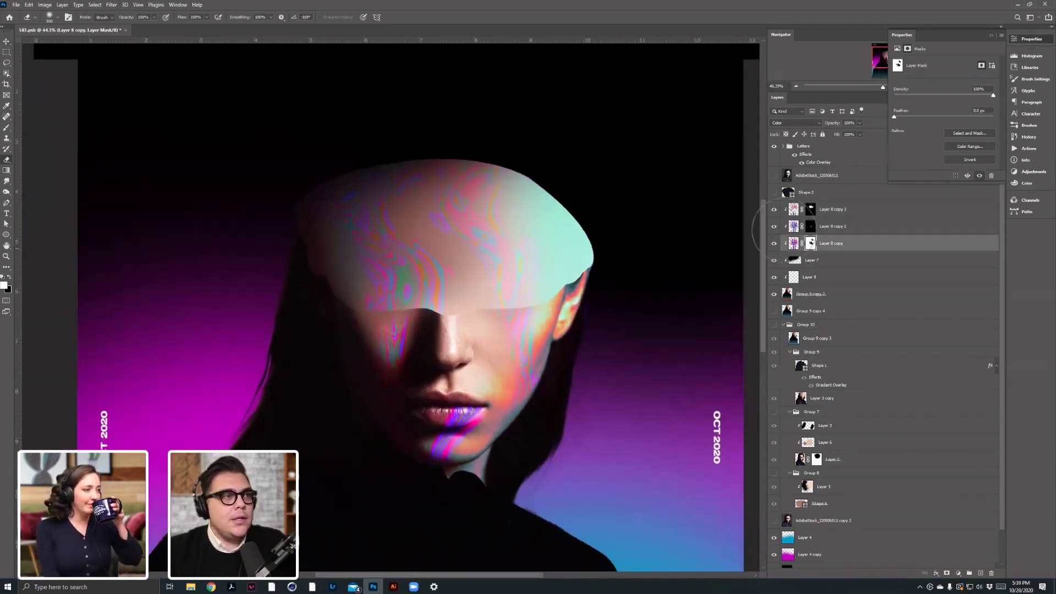
# Examine how the toned-down pattern layers read on the face and forehead shape in the full poster.
pyautogui.click(774, 226)
pyautogui.click(790, 213)
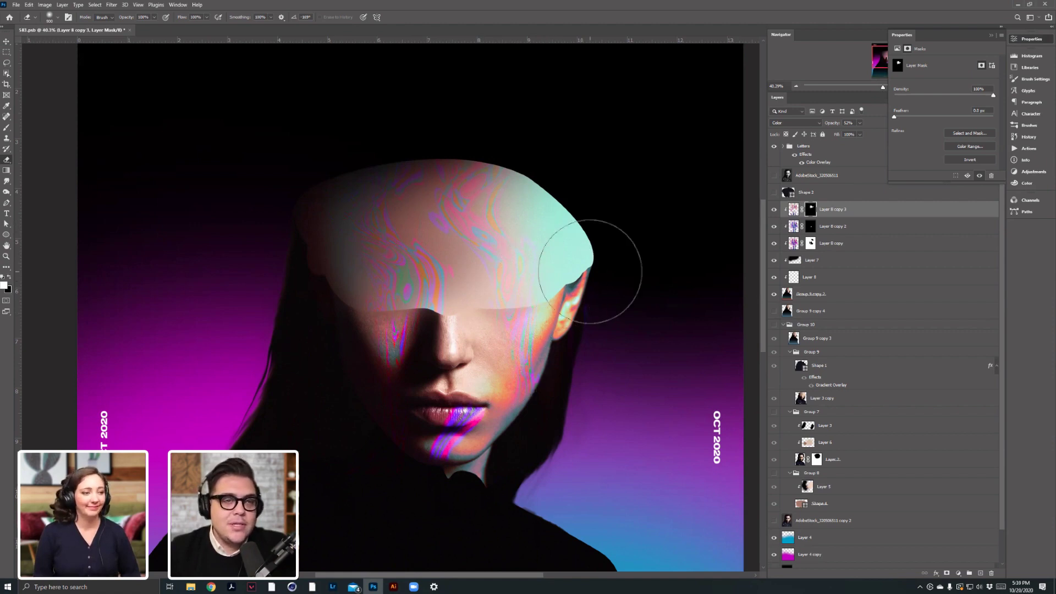
pyautogui.click(793, 212)
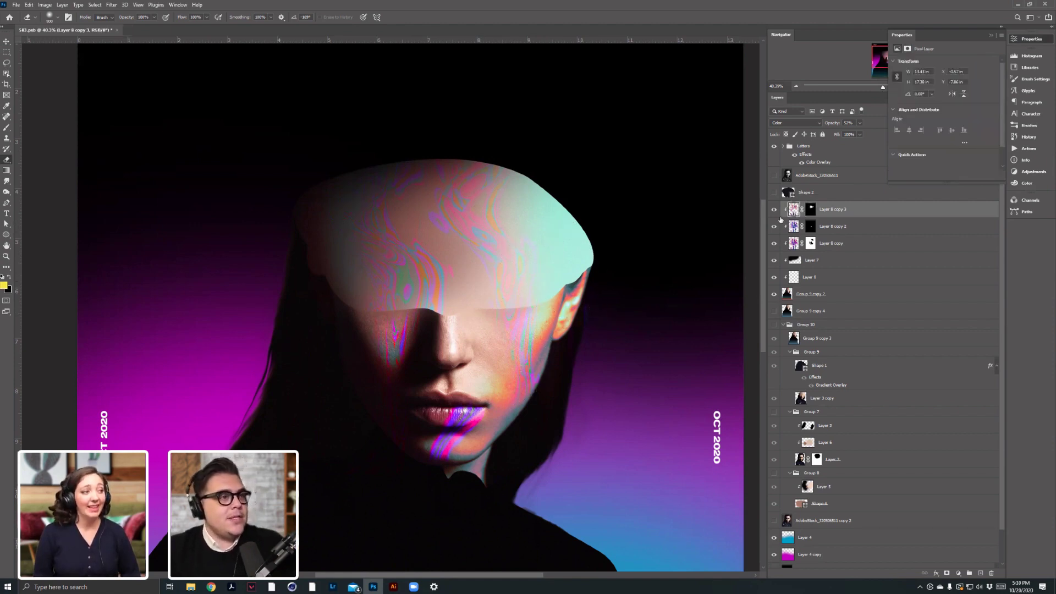
pyautogui.scroll(-8, 433, 336)
pyautogui.scroll(1, 432, 337)
pyautogui.press(']')
pyautogui.press(']')
pyautogui.press(']')
pyautogui.press(']')
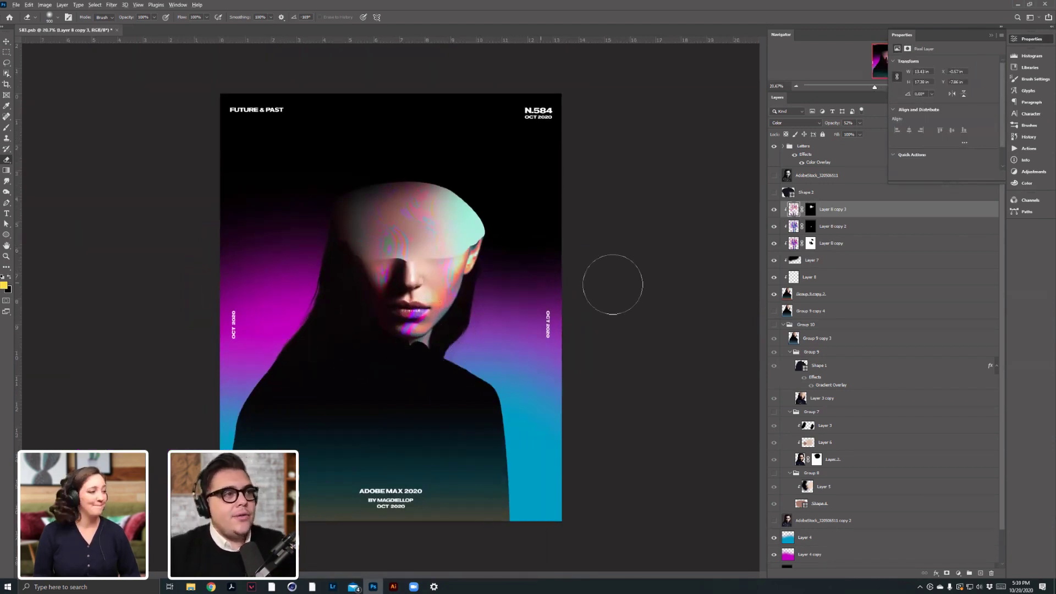
# Add a new clipped layer below Layer 7 above the portrait and prepare a very large black Brush.
pyautogui.click(825, 293)
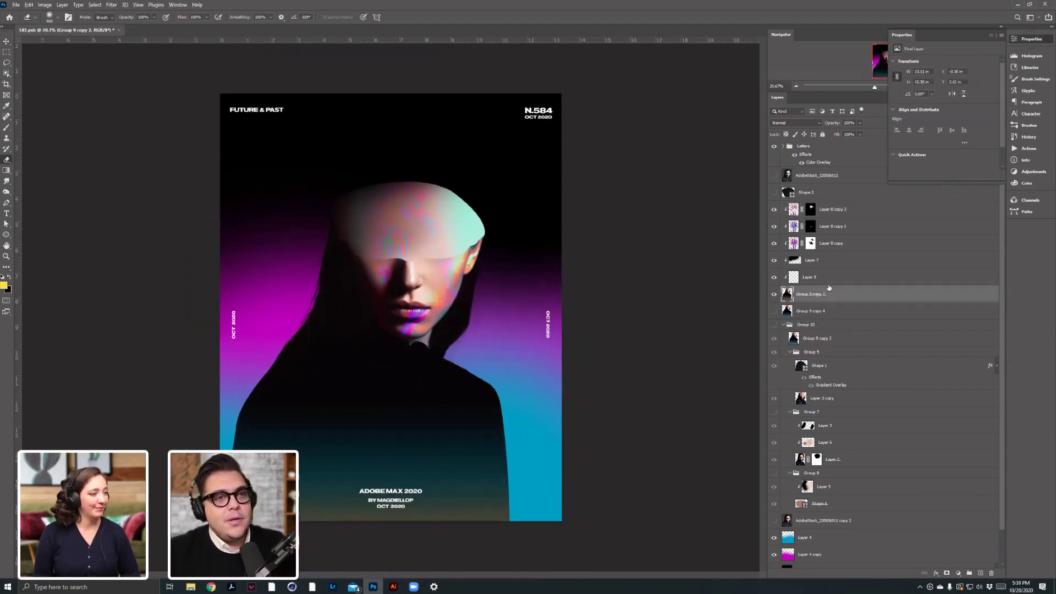
pyautogui.click(832, 283)
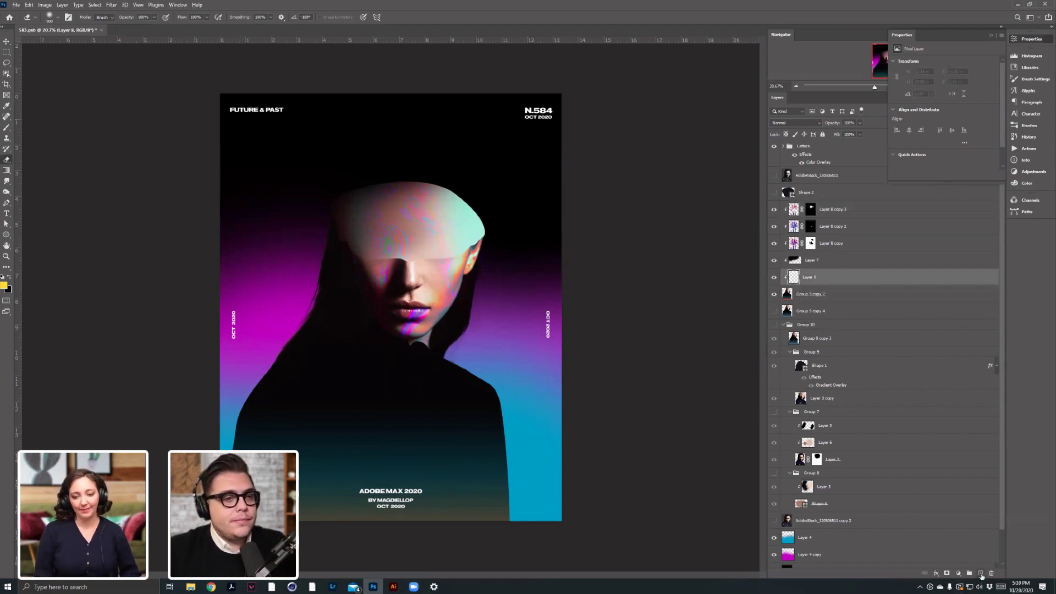
pyautogui.click(980, 573)
pyautogui.click(6, 128)
pyautogui.click(11, 278)
pyautogui.press(']')
pyautogui.press(']')
pyautogui.press(']')
pyautogui.press(']')
pyautogui.press(']')
pyautogui.press(']')
pyautogui.press(']')
pyautogui.press(']')
# Lower the Brush flow to about 41% and paint soft black shading over the portrait's dark side.
pyautogui.click(340, 158)
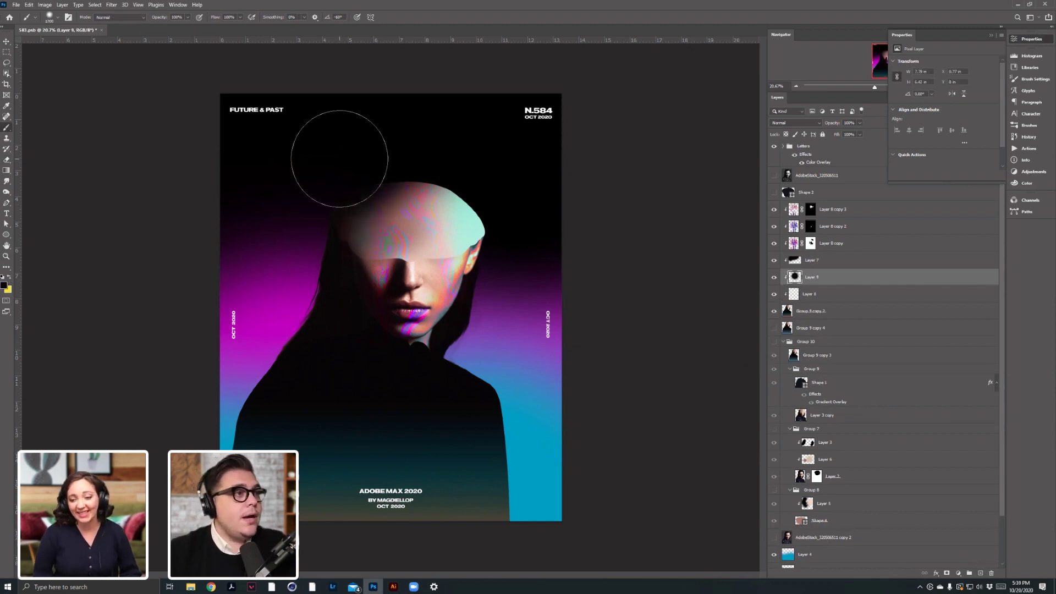
pyautogui.hotkey('ctrl', 'z')
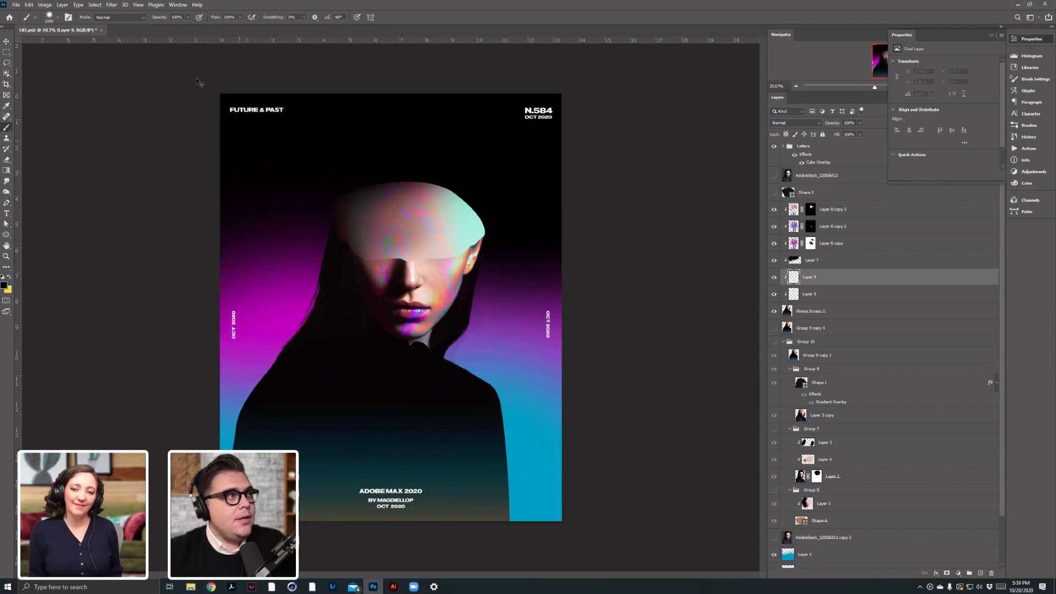
pyautogui.click(240, 17)
pyautogui.moveTo(242, 27); pyautogui.dragTo(220, 28)
pyautogui.click(320, 162)
pyautogui.hotkey('ctrl', 'z')
pyautogui.click(283, 203)
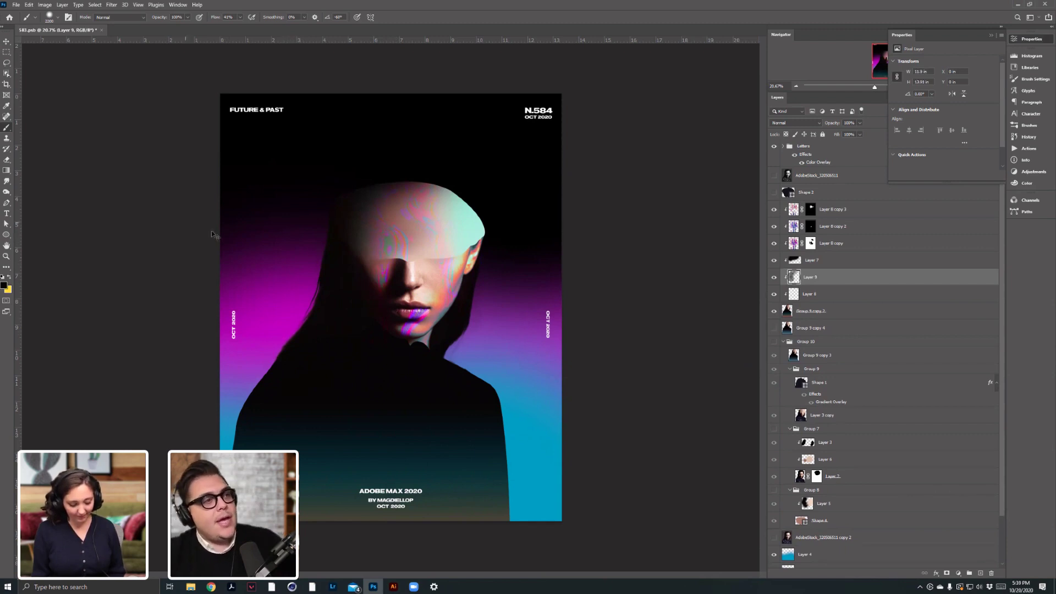
# Collapse Group 10 and merge the blue Layer 4 with the magenta Layer 4 copy.
pyautogui.click(6, 44)
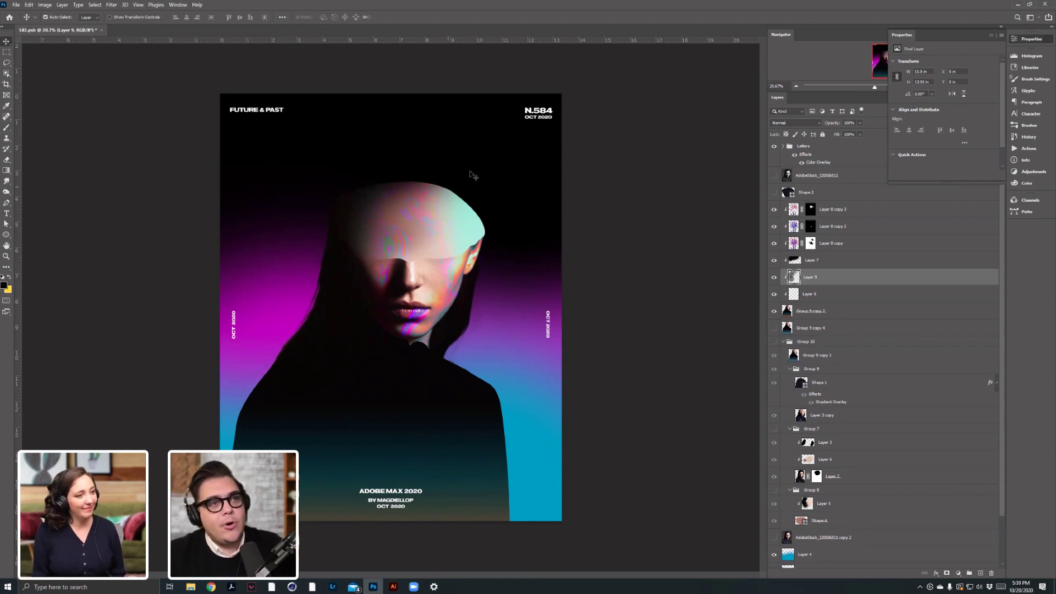
pyautogui.click(6, 236)
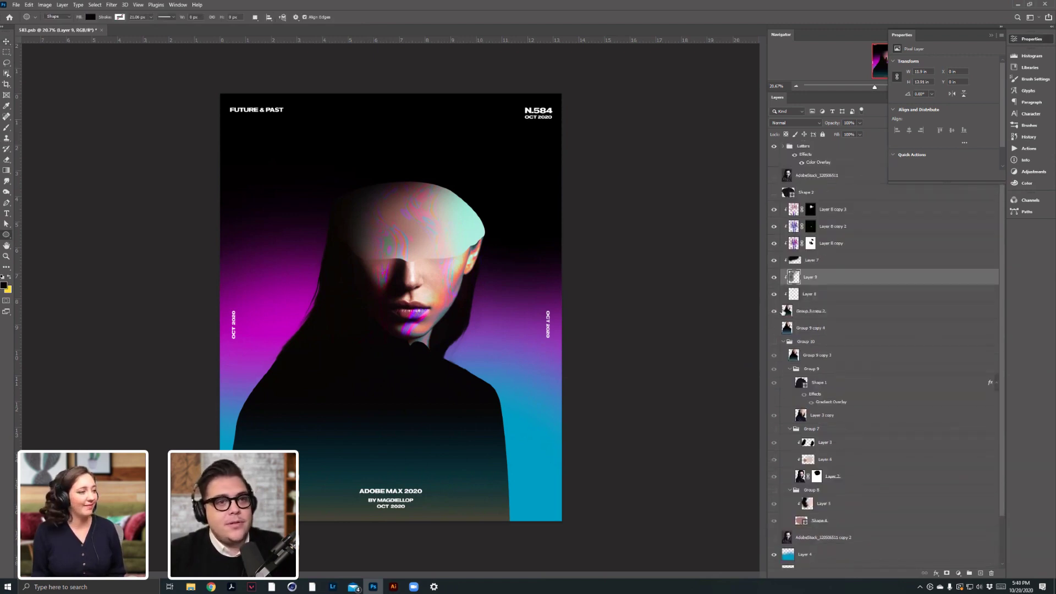
pyautogui.scroll(-3, 783, 314)
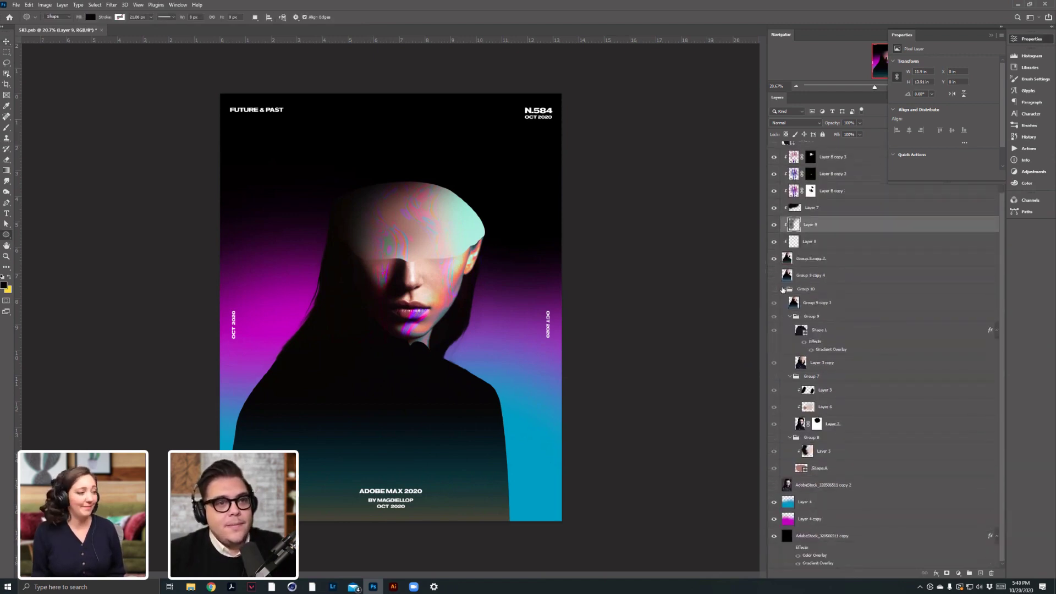
pyautogui.click(784, 289)
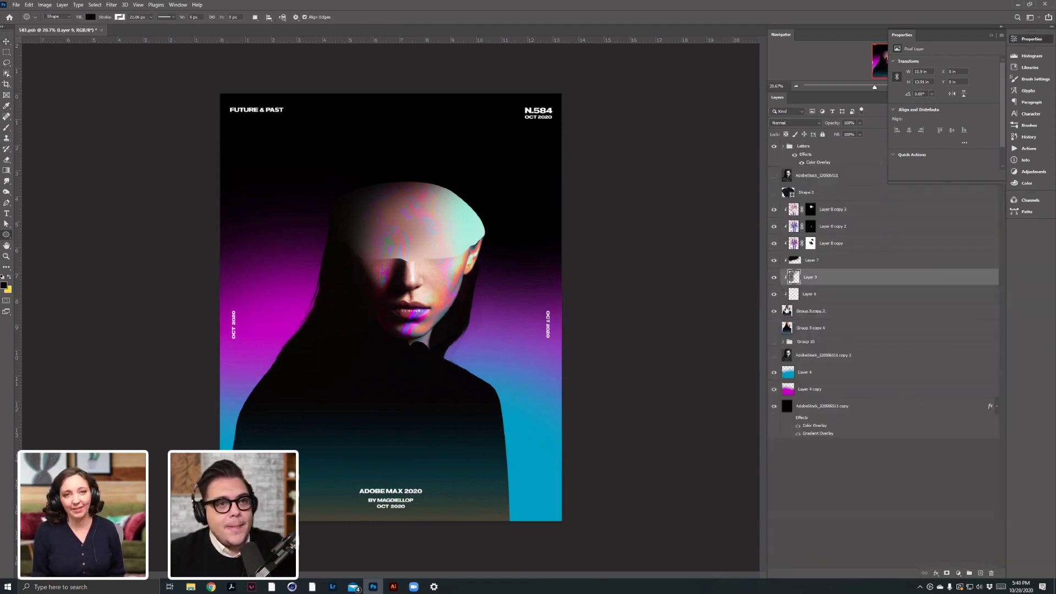
pyautogui.click(825, 373)
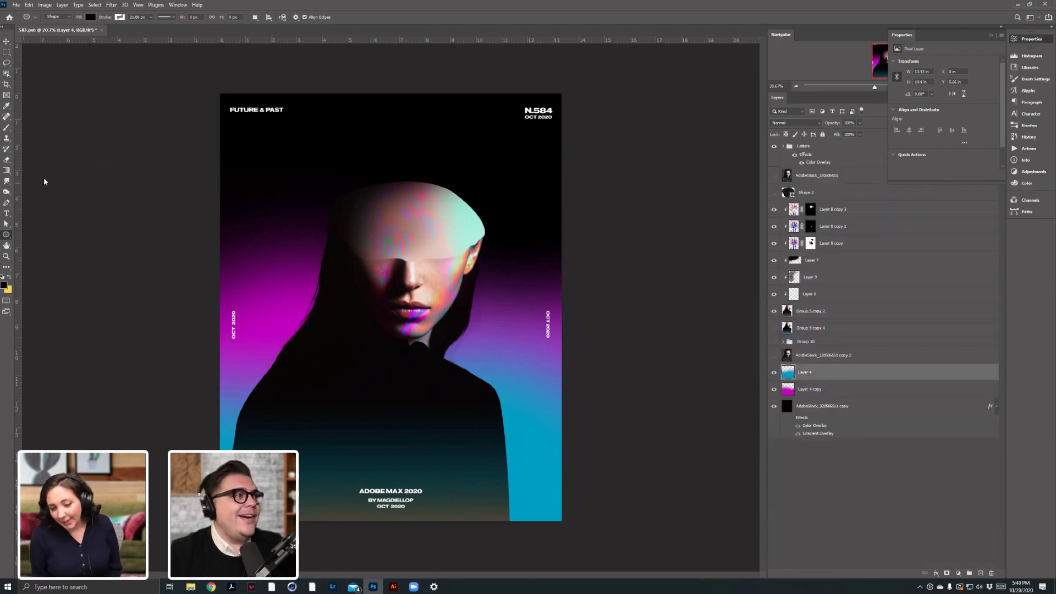
pyautogui.keyDown('shift'); pyautogui.click(810, 392); pyautogui.keyUp('shift')
pyautogui.hotkey('ctrl', 'e')
# Add a small amount of Gaussian noise to the merged blue and magenta background layer.
pyautogui.click(112, 5)
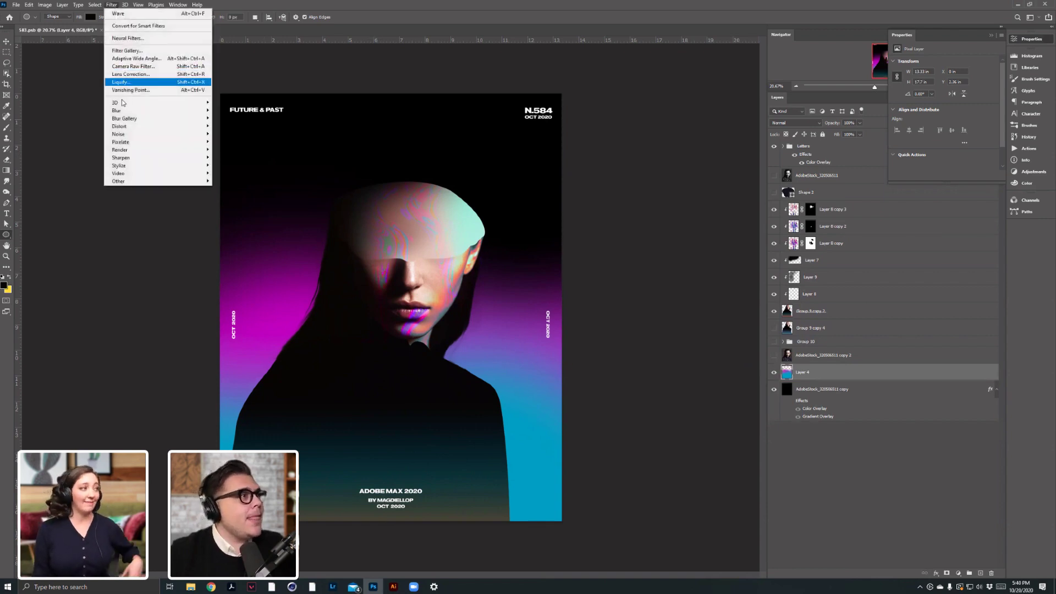
pyautogui.moveTo(179, 137)
pyautogui.click(247, 135)
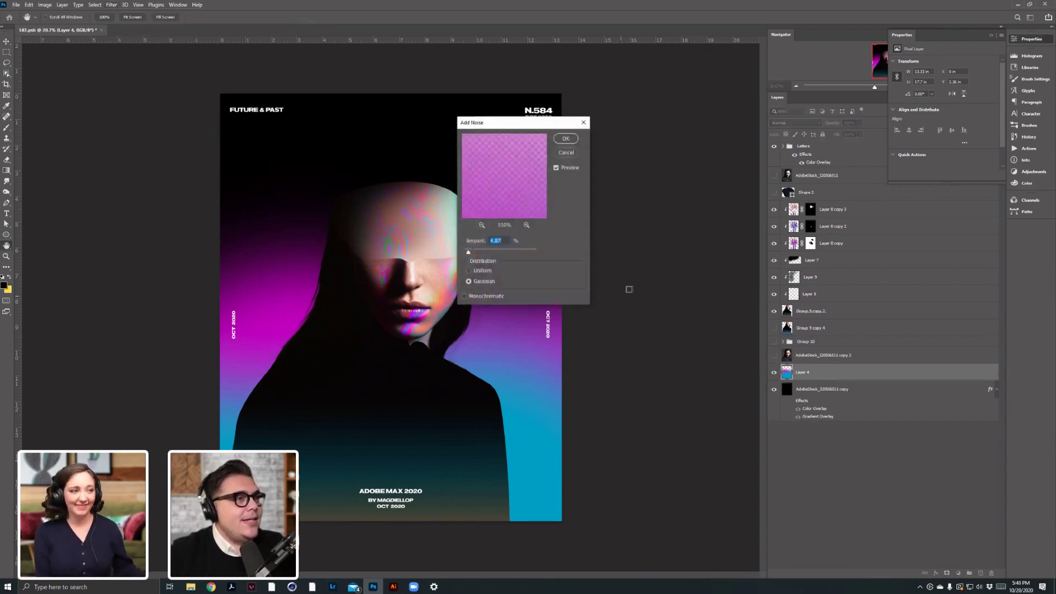
pyautogui.moveTo(470, 251); pyautogui.dragTo(470, 251)
pyautogui.click(568, 141)
pyautogui.press('Return')
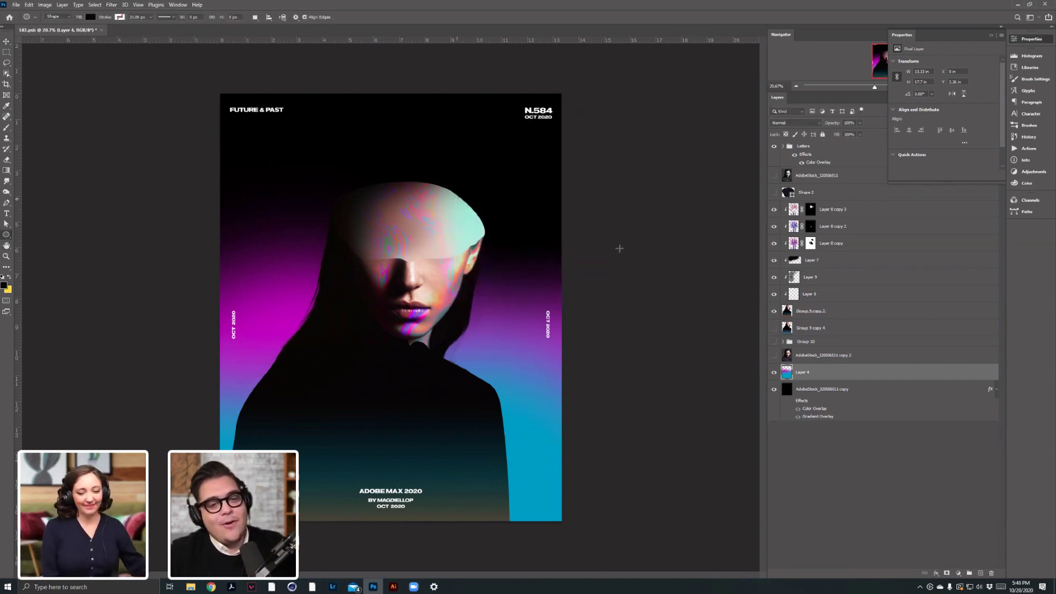
# Draw a circle about 4.95 in wide behind the portrait's head and fill it with white (ffffff).
pyautogui.hotkey('ctrl', 'shift', 'alt', 'n')
pyautogui.moveTo(339, 123); pyautogui.dragTo(480, 254)
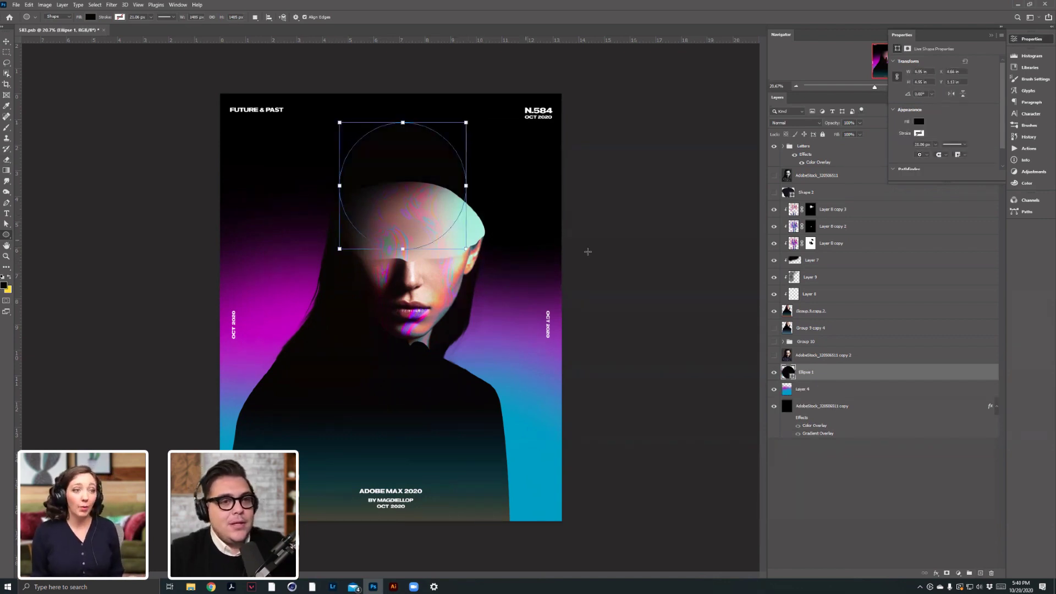
pyautogui.doubleClick(793, 377)
pyautogui.write('ffffff')
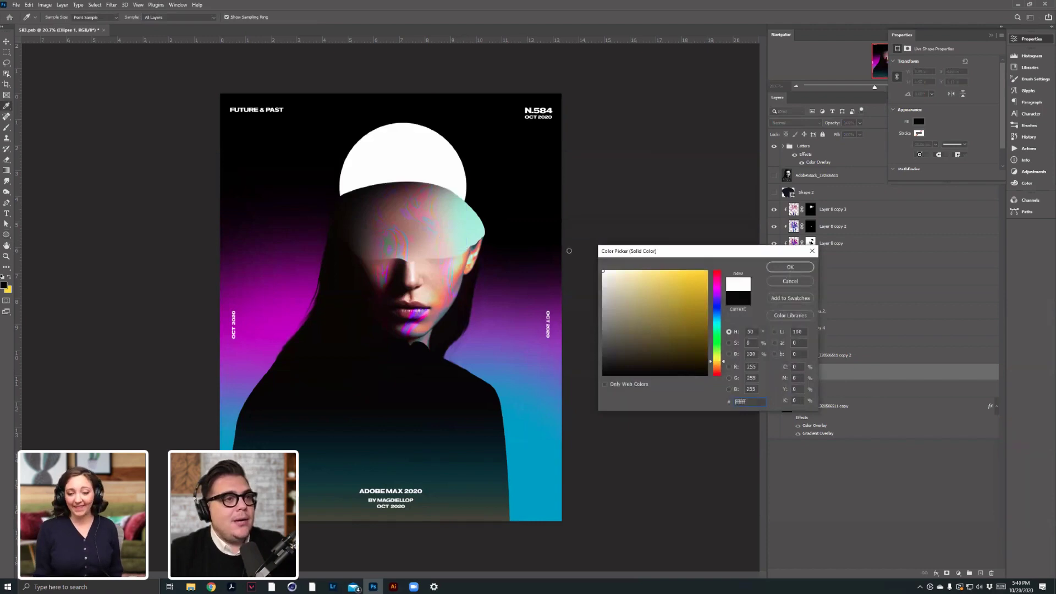
pyautogui.press('Return')
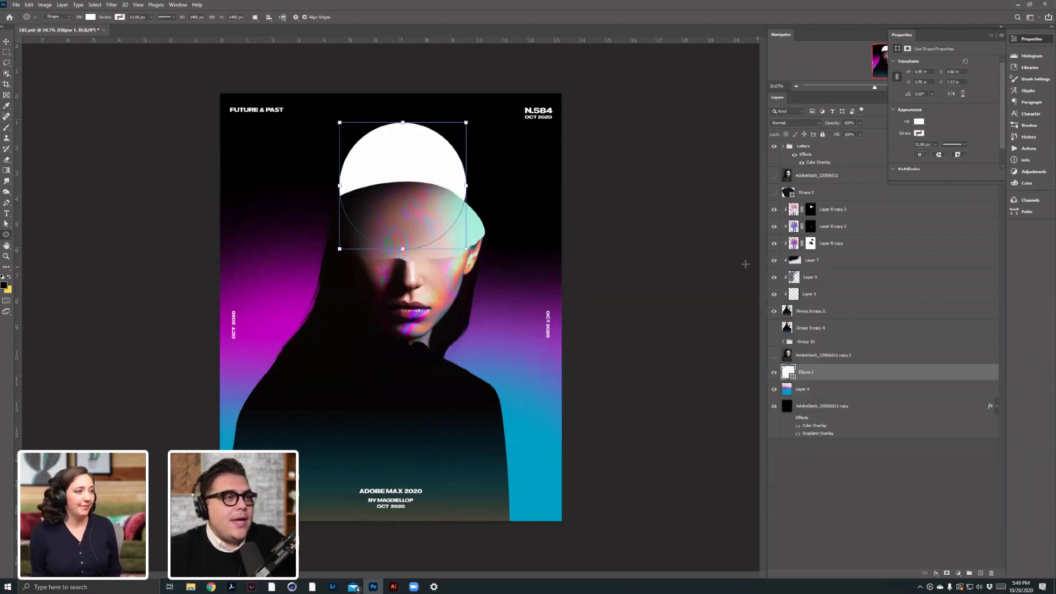
# Move the white circle up above the forehead shape and scale it down to about 4.43 in.
pyautogui.press('v')
pyautogui.moveTo(387, 174); pyautogui.dragTo(422, 153)
pyautogui.hotkey('ctrl', 't')
pyautogui.moveTo(468, 104)
pyautogui.mouseDown()
pyautogui.moveTo(454, 113)
pyautogui.moveTo(462, 107)
pyautogui.mouseUp()
pyautogui.press('Return')
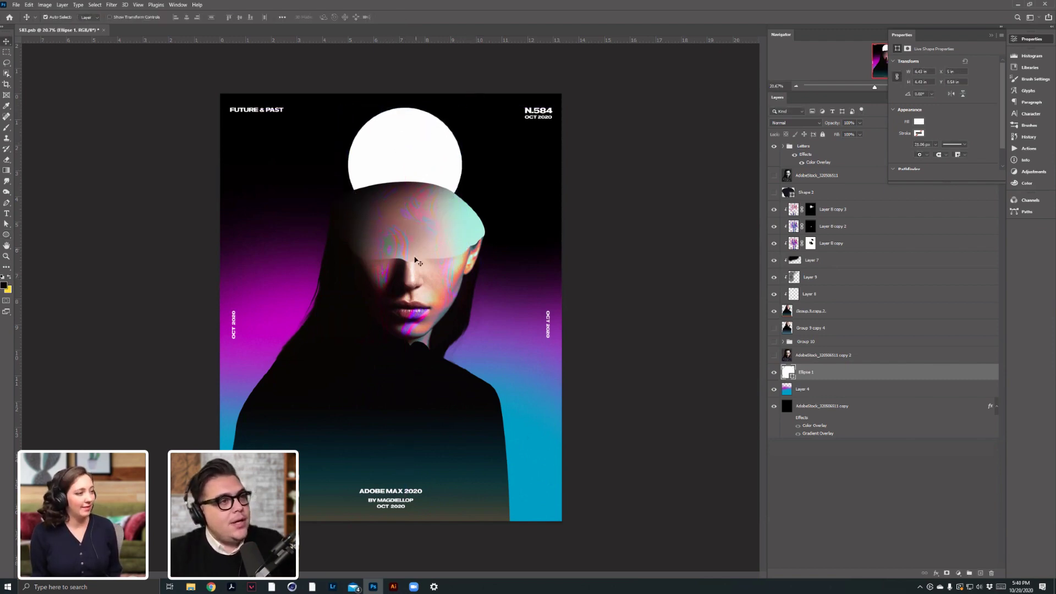
# Enlarge the white circle behind the head to about 5.26 in, keeping its upper right corner fixed.
pyautogui.hotkey('ctrl', 't')
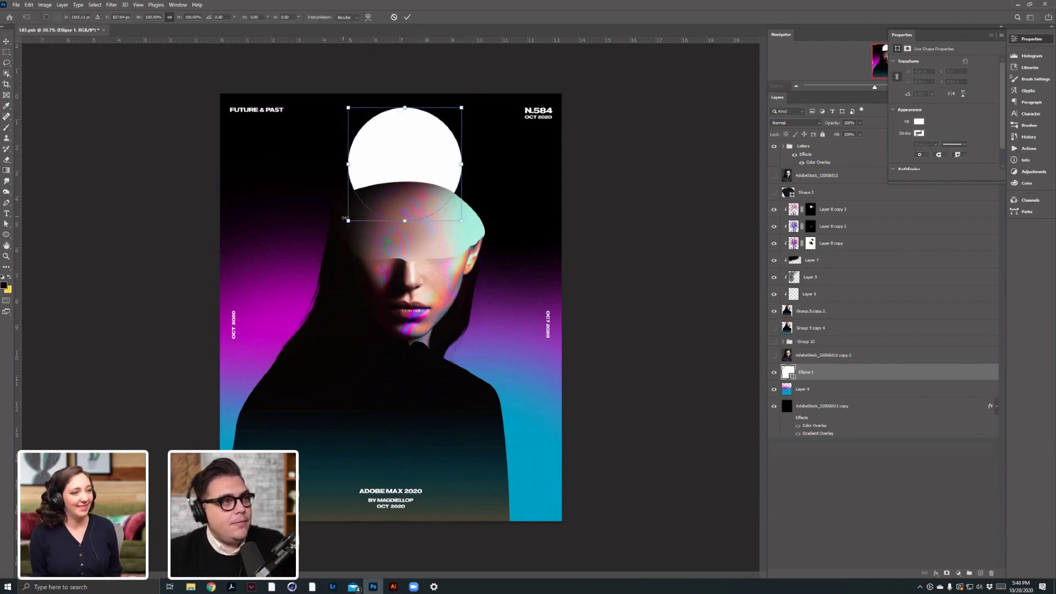
pyautogui.moveTo(347, 219); pyautogui.dragTo(329, 243)
pyautogui.press('Return')
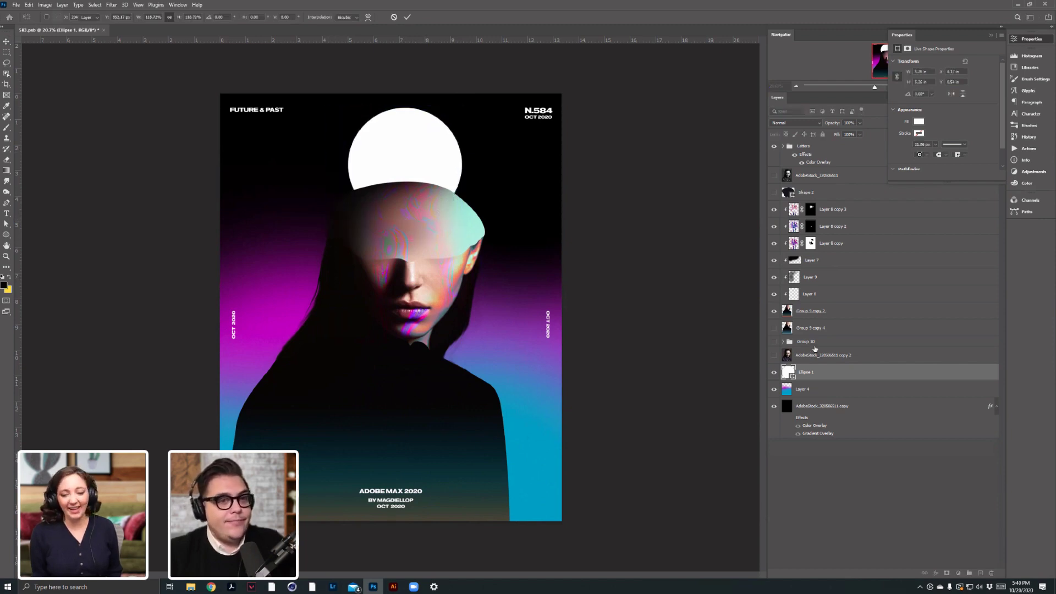
# Scale the portrait layers from Layer 8 copy 3 down to Group 9 copy 2 together to about 88%.
pyautogui.click(824, 215)
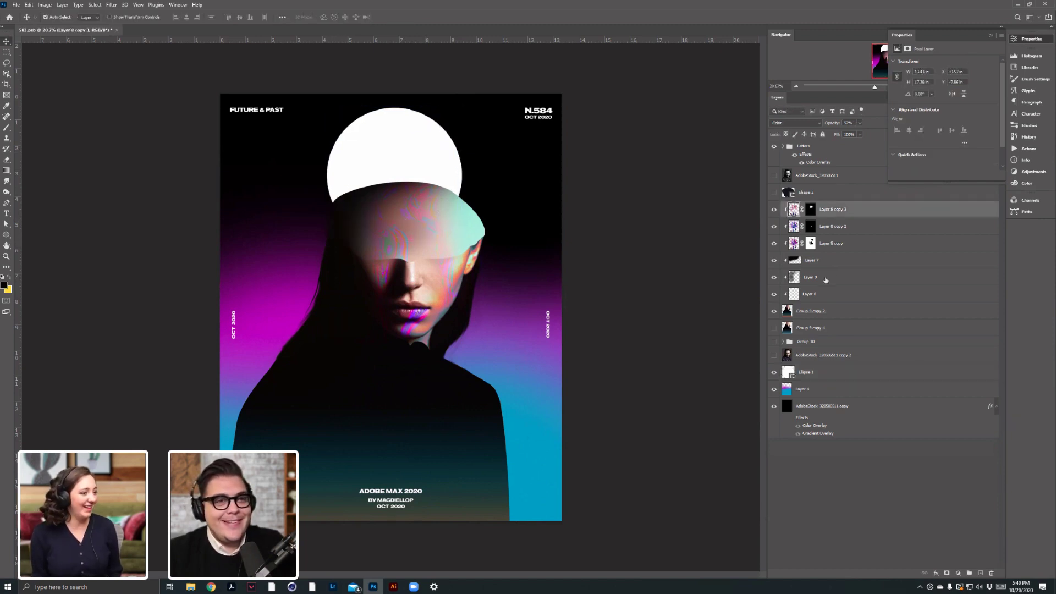
pyautogui.keyDown('shift'); pyautogui.click(816, 317); pyautogui.keyUp('shift')
pyautogui.hotkey('ctrl', 't')
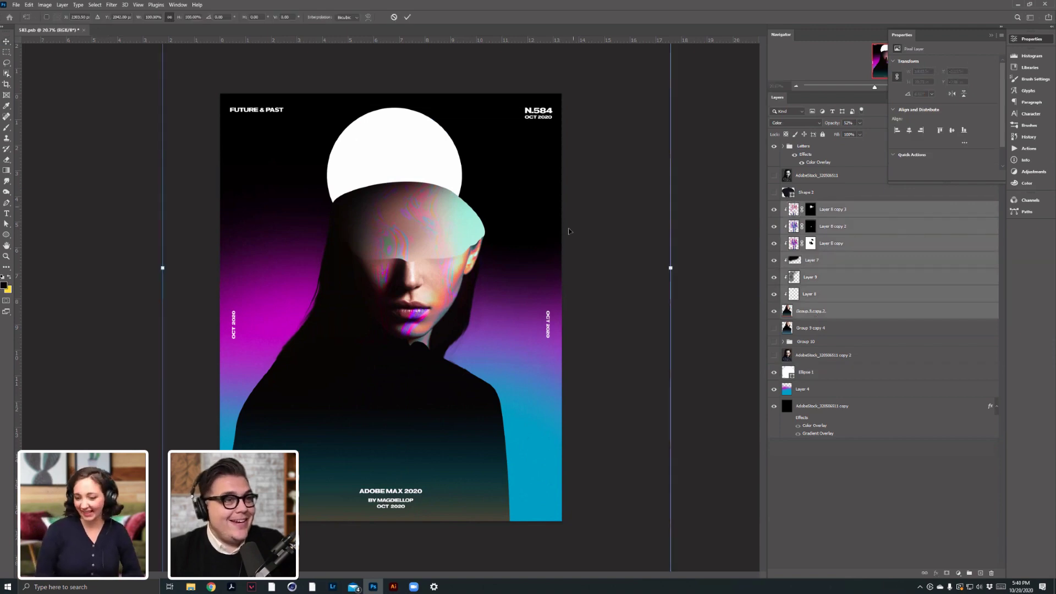
pyautogui.hotkey('ctrl', '0')
pyautogui.moveTo(600, 559); pyautogui.dragTo(580, 528)
pyautogui.moveTo(540, 459); pyautogui.dragTo(539, 468)
pyautogui.press('Return')
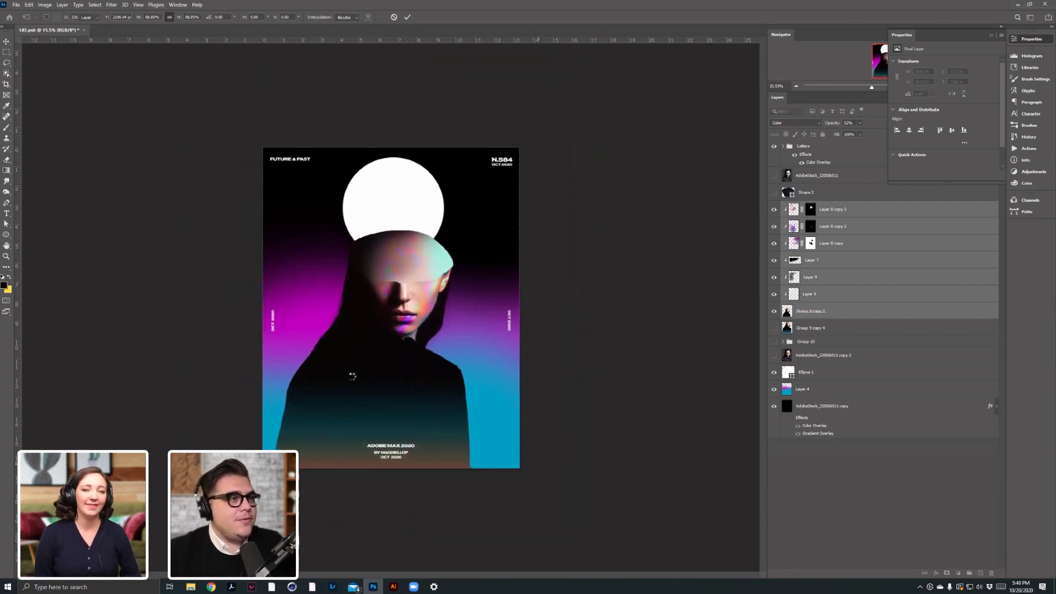
# Reposition the white circle slightly lower and further left behind the portrait's head.
pyautogui.moveTo(398, 187); pyautogui.dragTo(400, 195)
pyautogui.hotkey('ctrl', '0')
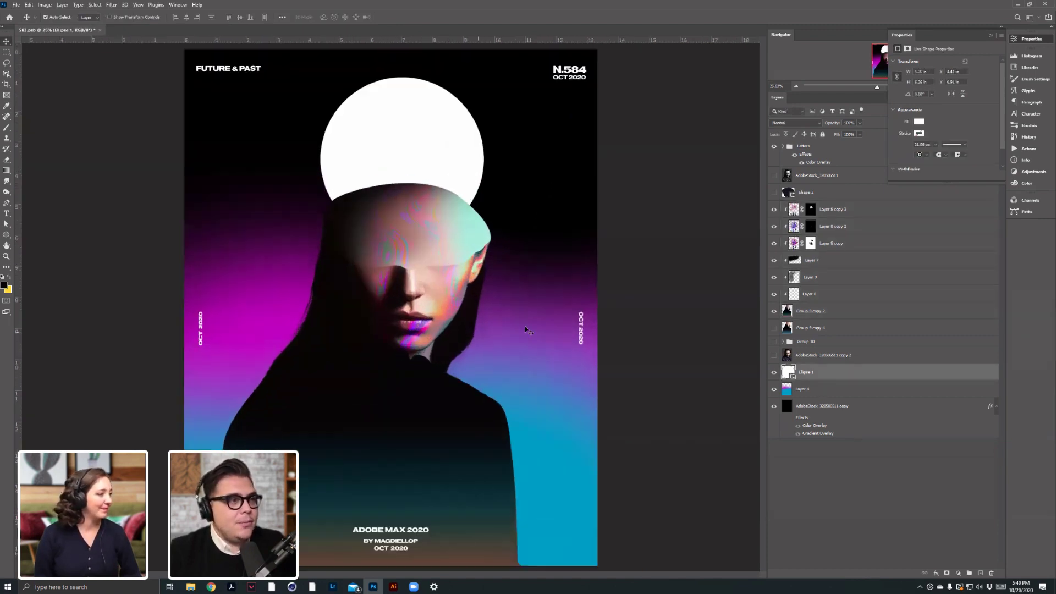
pyautogui.moveTo(473, 122); pyautogui.dragTo(418, 141)
# Add an Outer Glow to the white circle in white with Normal blending, and increase its size.
pyautogui.click(936, 574)
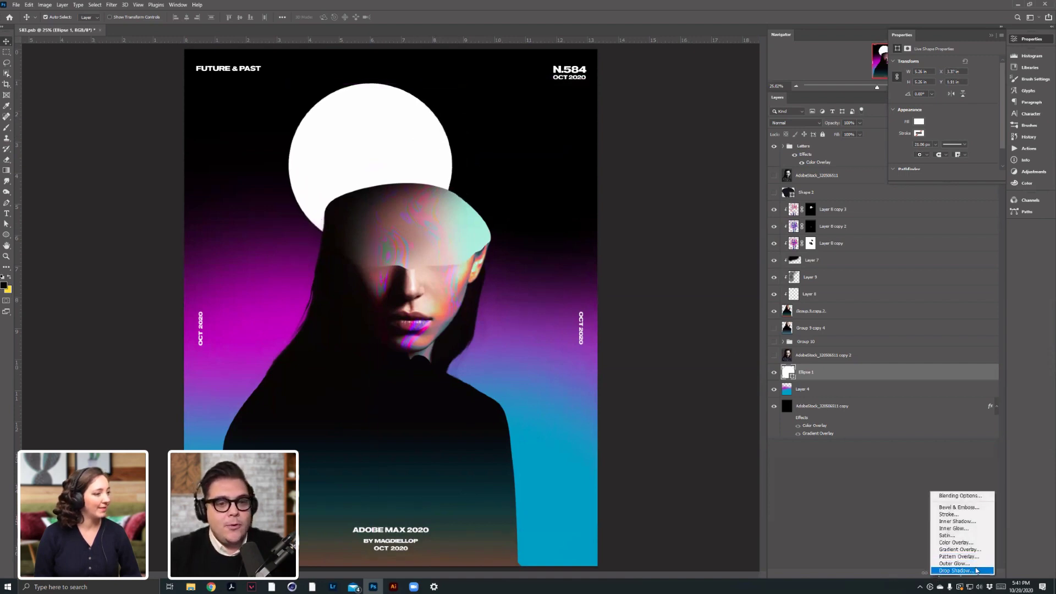
pyautogui.click(975, 565)
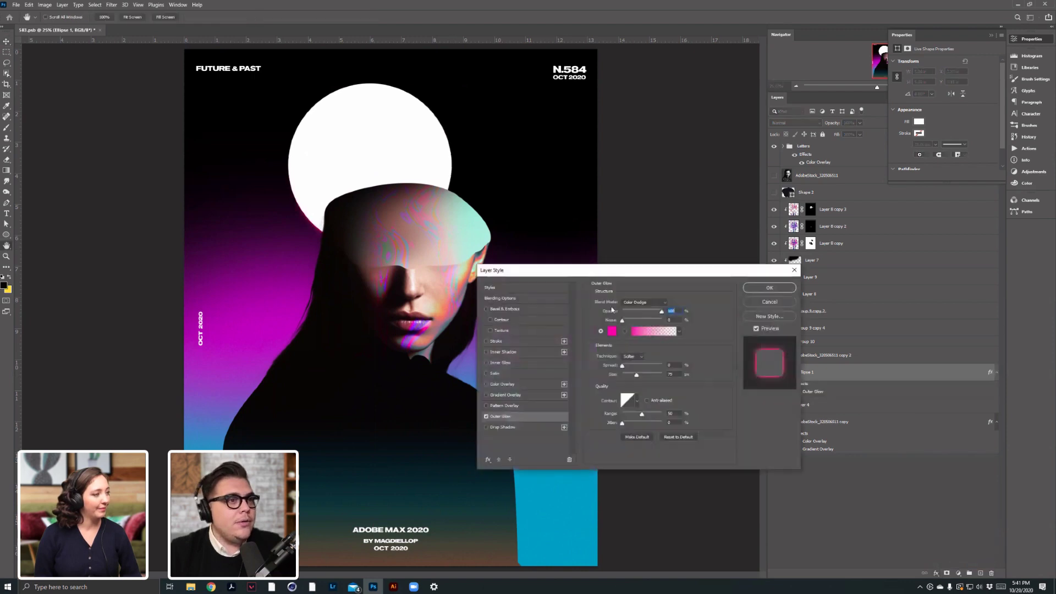
pyautogui.click(612, 331)
pyautogui.moveTo(605, 275); pyautogui.dragTo(592, 254)
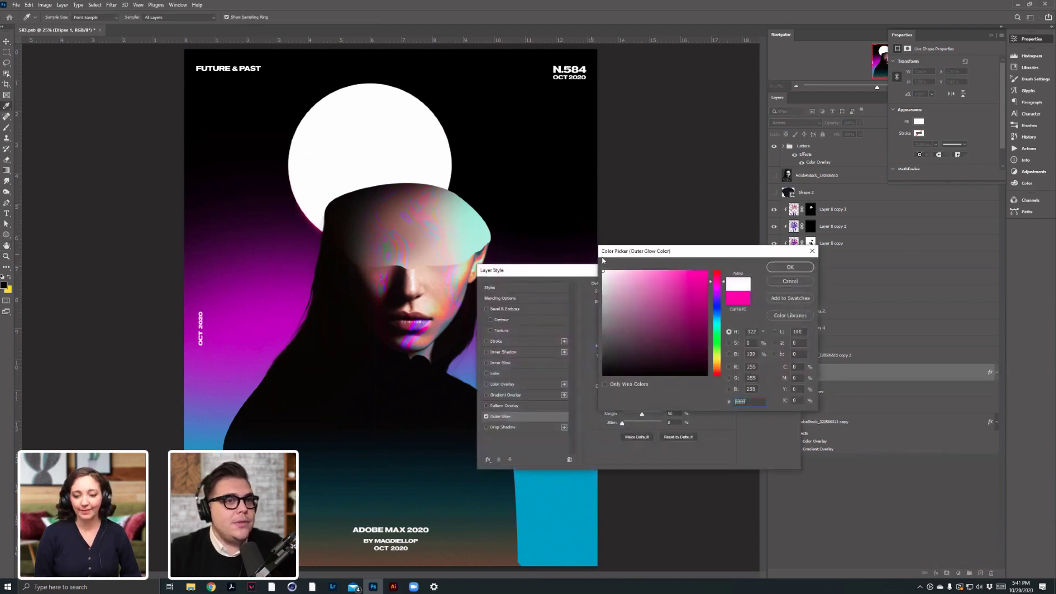
pyautogui.press('Return')
pyautogui.click(643, 302)
pyautogui.click(641, 312)
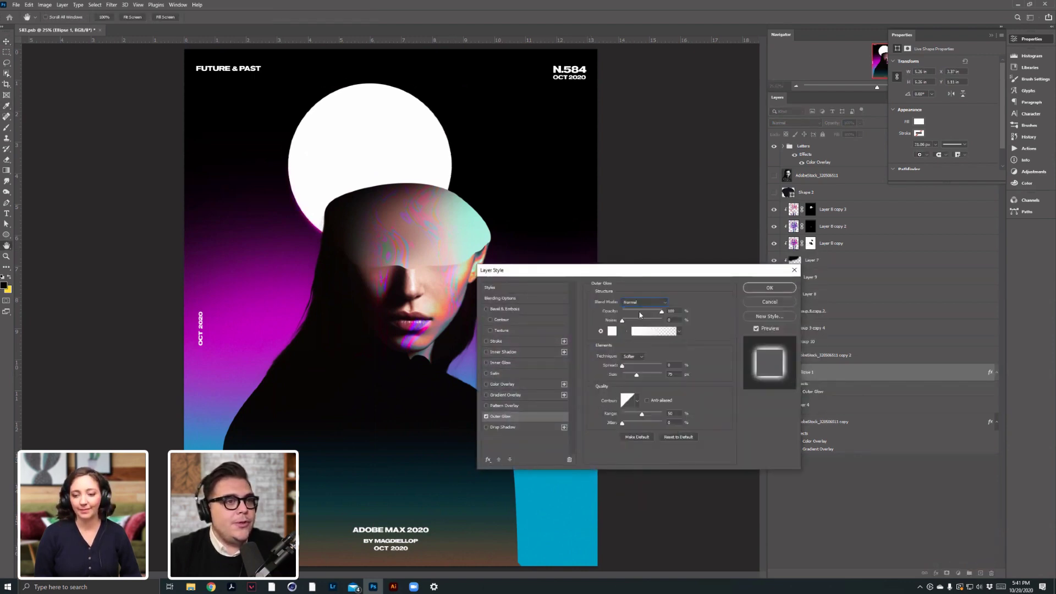
pyautogui.moveTo(647, 374)
pyautogui.mouseDown()
pyautogui.moveTo(657, 376)
pyautogui.moveTo(632, 376)
pyautogui.moveTo(656, 376)
pyautogui.mouseUp()
# Try the Overlay blend mode on the circle's outer glow and return it to Normal.
pyautogui.click(643, 302)
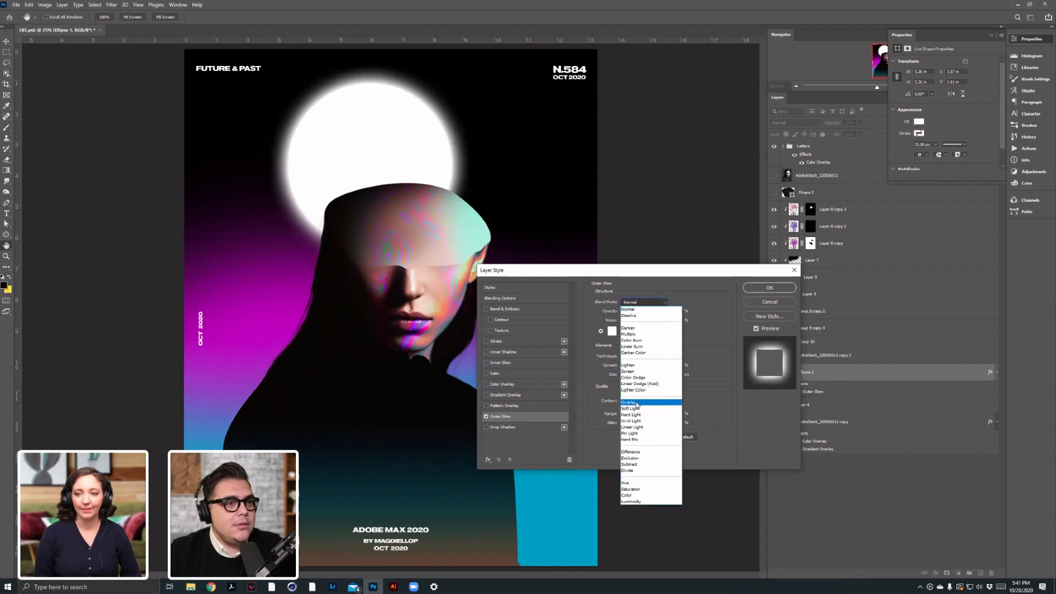
pyautogui.click(637, 404)
pyautogui.click(645, 302)
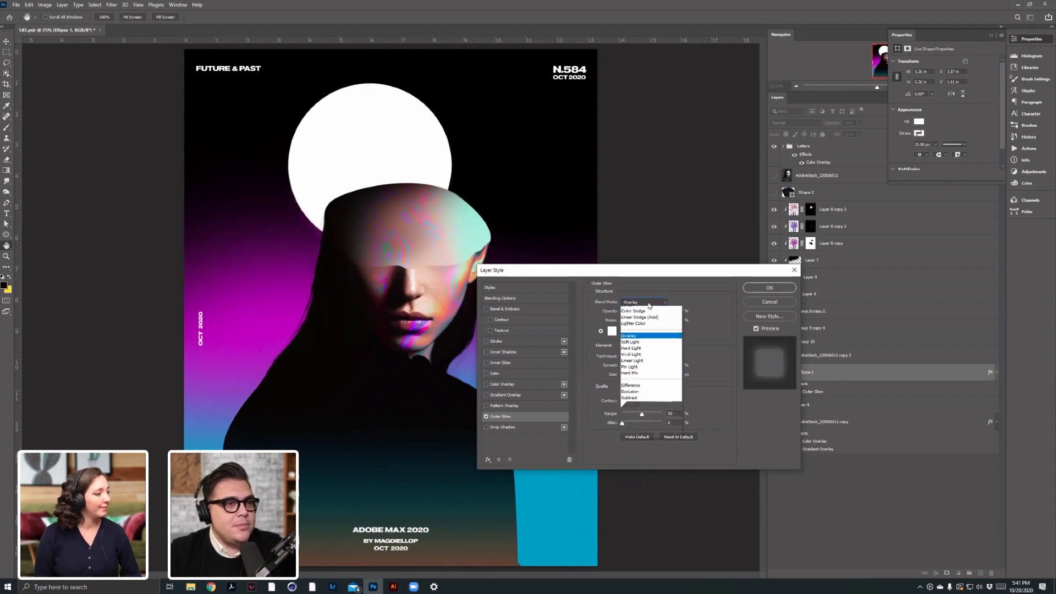
pyautogui.click(641, 308)
# Reduce the outer glow's size somewhat and apply the effect to the circle.
pyautogui.moveTo(660, 376); pyautogui.dragTo(646, 376)
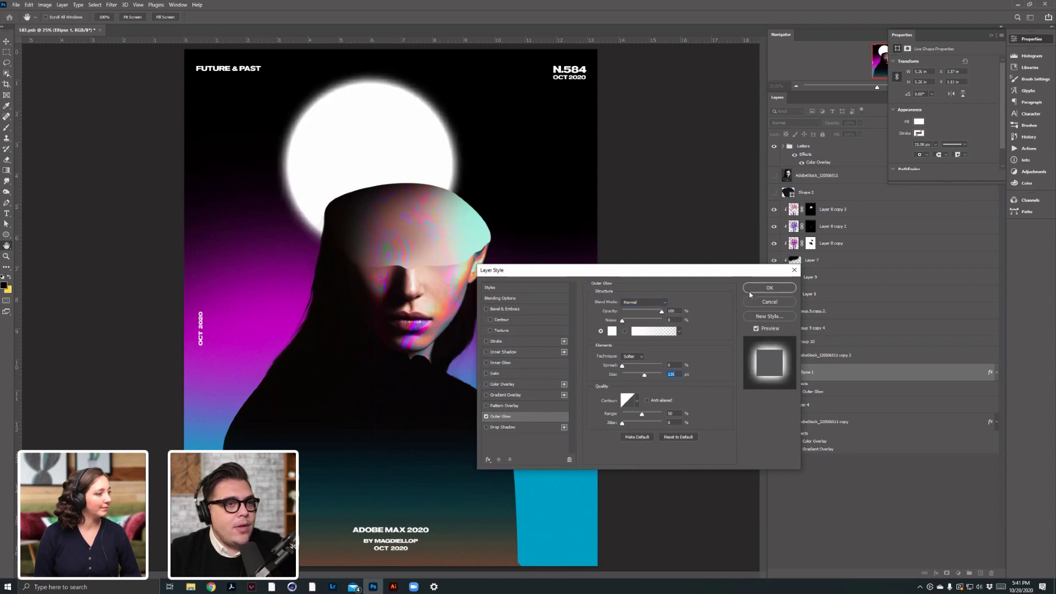
pyautogui.click(755, 289)
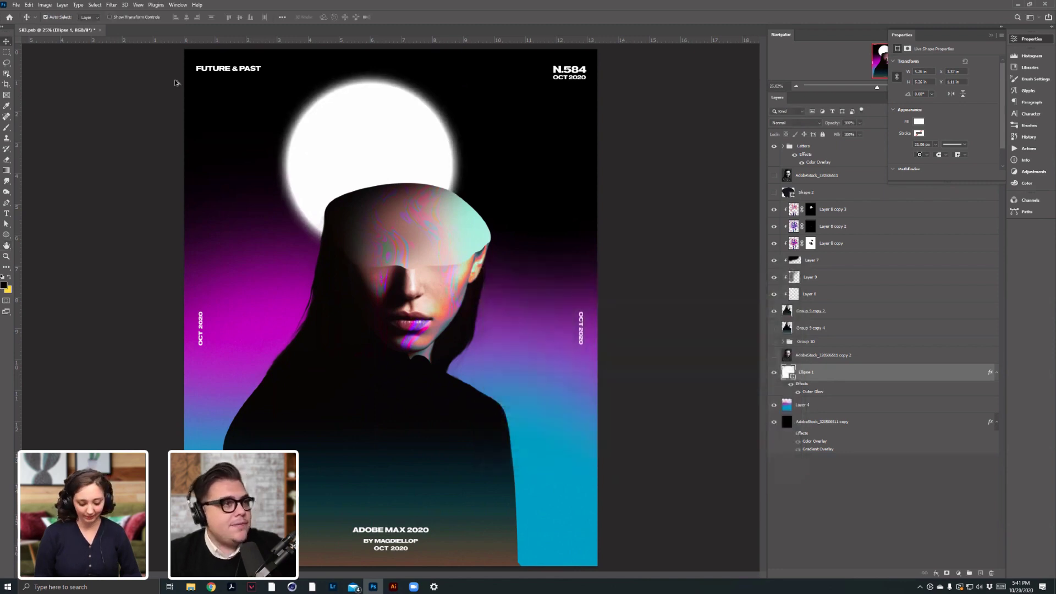
pyautogui.scroll(2, 447, 228)
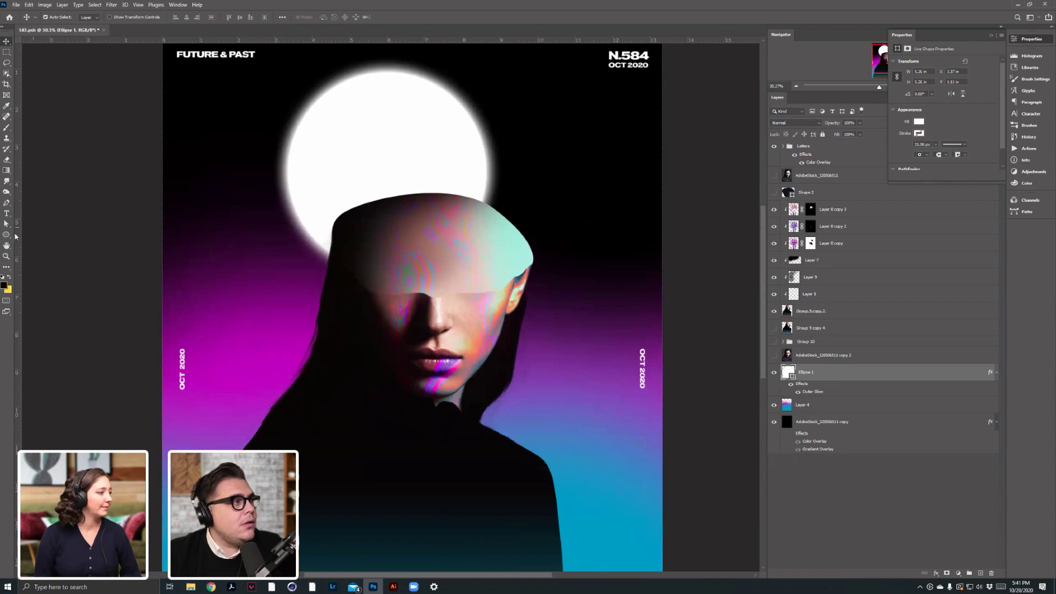
pyautogui.click(6, 235)
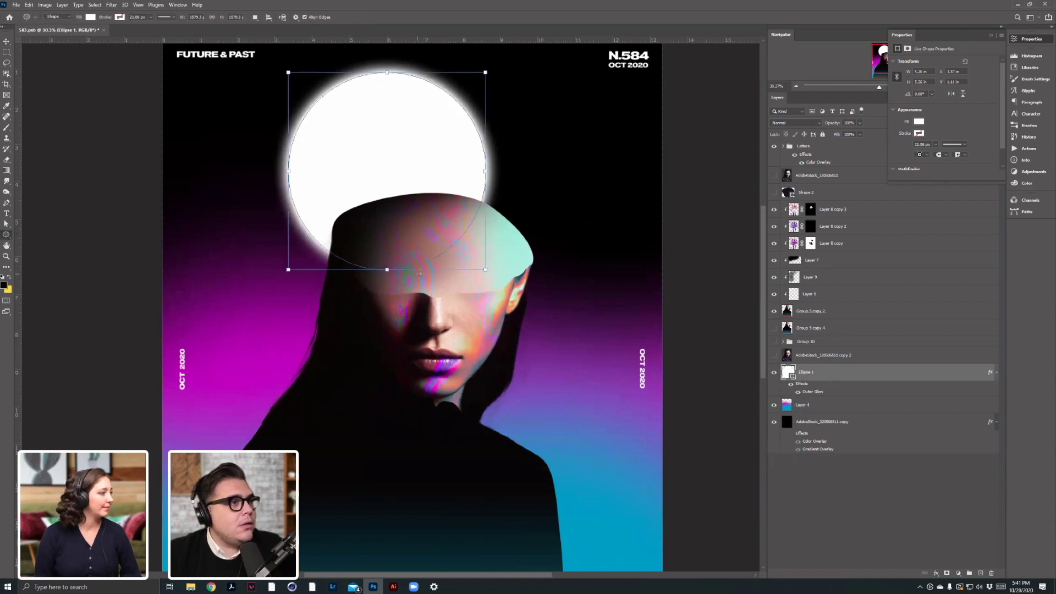
pyautogui.click(7, 41)
# Start a Pen shape above Group 9 copy 2, tracing a flatter curve across the forehead from its left edge to the right corner.
pyautogui.scroll(2, 559, 256)
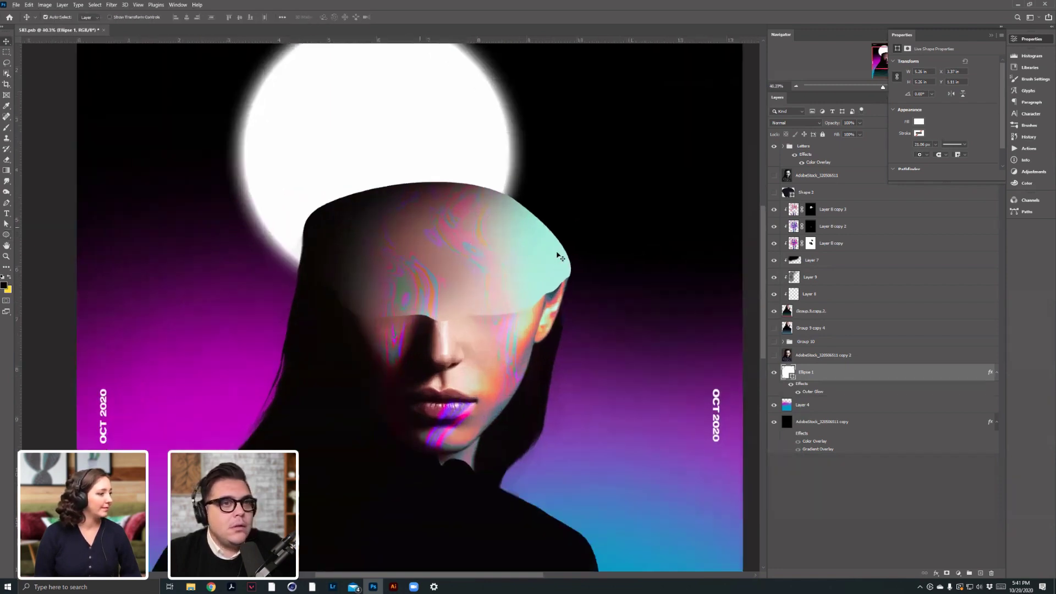
pyautogui.click(816, 311)
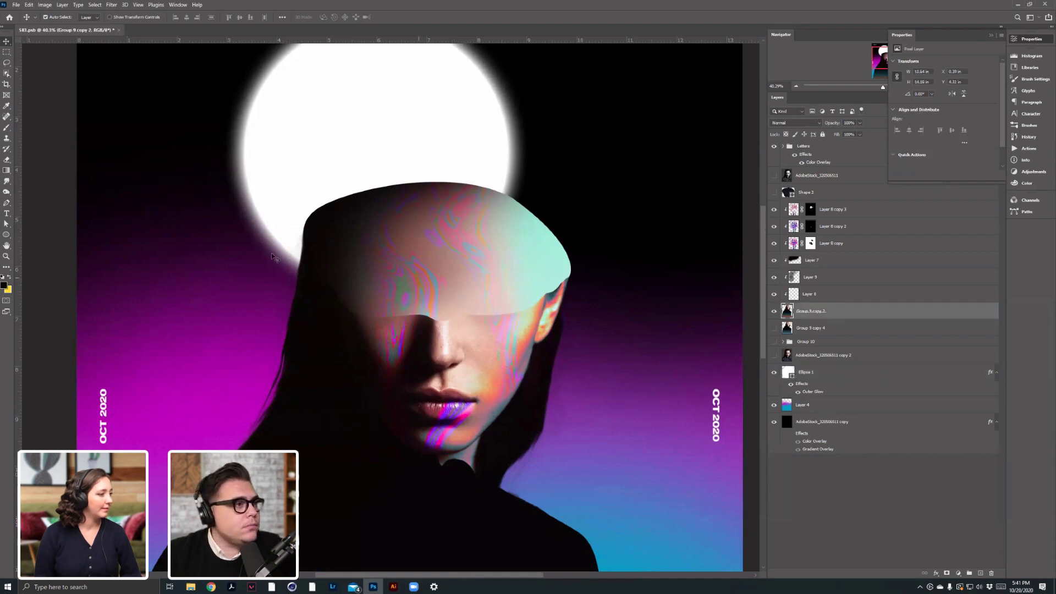
pyautogui.click(7, 203)
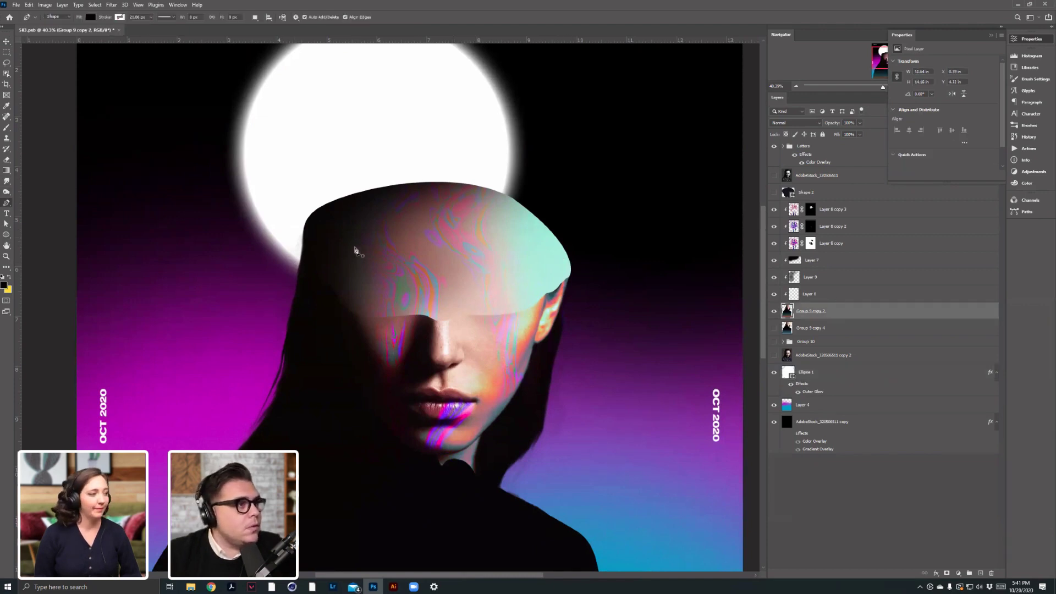
pyautogui.click(302, 248)
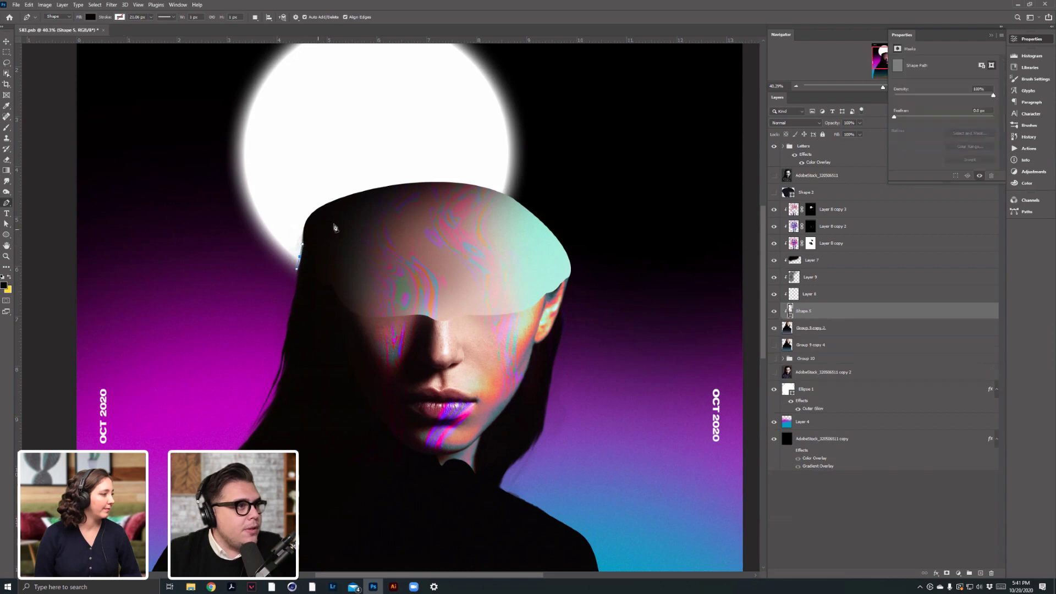
pyautogui.moveTo(418, 202); pyautogui.dragTo(516, 208)
pyautogui.hotkey('ctrl', 'z')
pyautogui.moveTo(315, 224); pyautogui.dragTo(338, 212)
pyautogui.moveTo(529, 219); pyautogui.dragTo(563, 295)
pyautogui.click(567, 285)
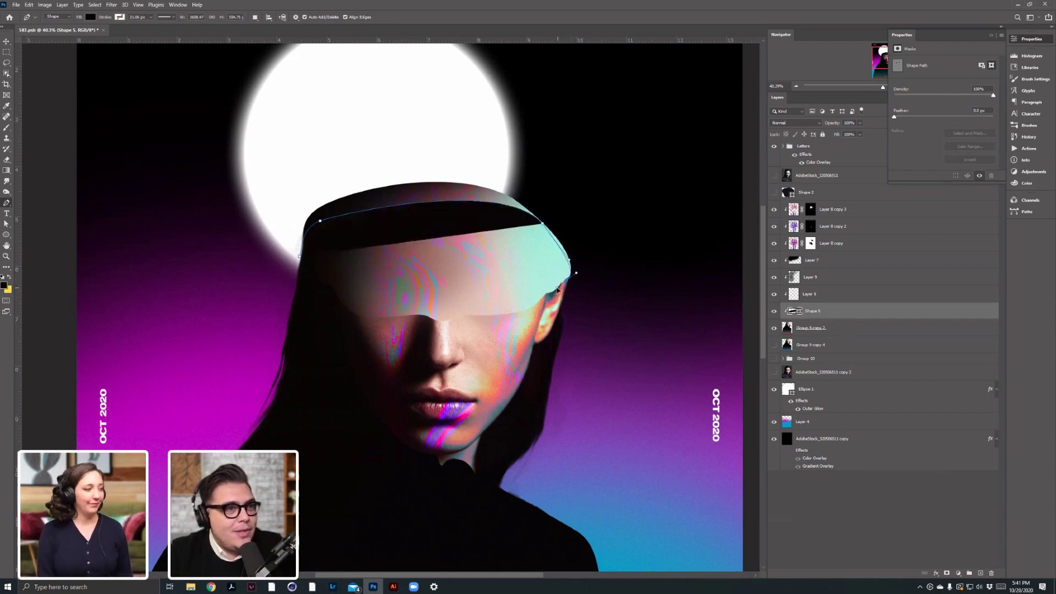
pyautogui.moveTo(557, 288); pyautogui.dragTo(558, 290)
pyautogui.hotkey('ctrl', 'z')
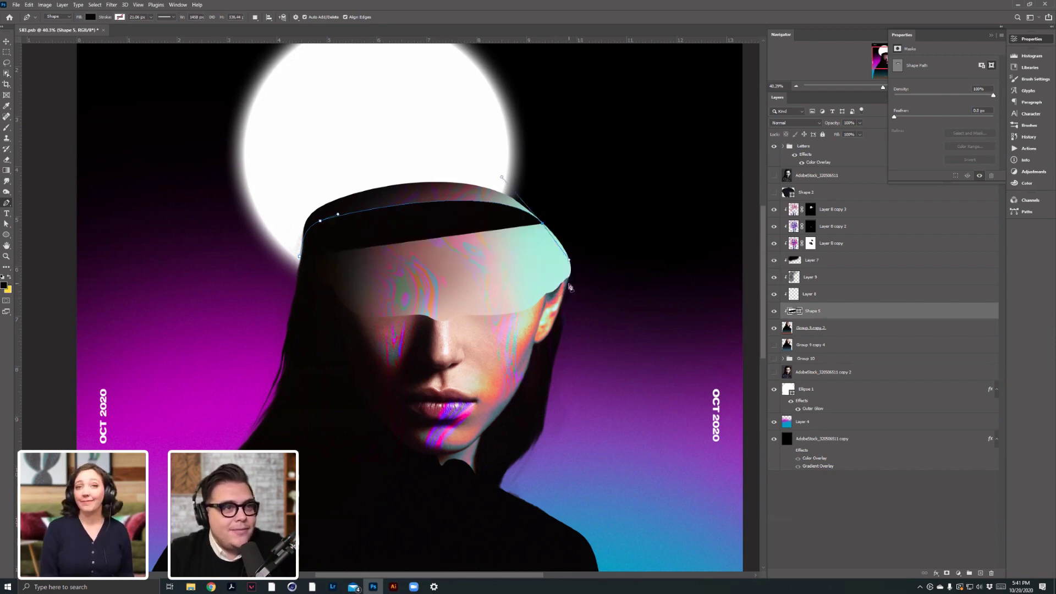
# Continue the Pen outline from the forehead's right corner around above the head and close it at the left edge.
pyautogui.scroll(2, 569, 284)
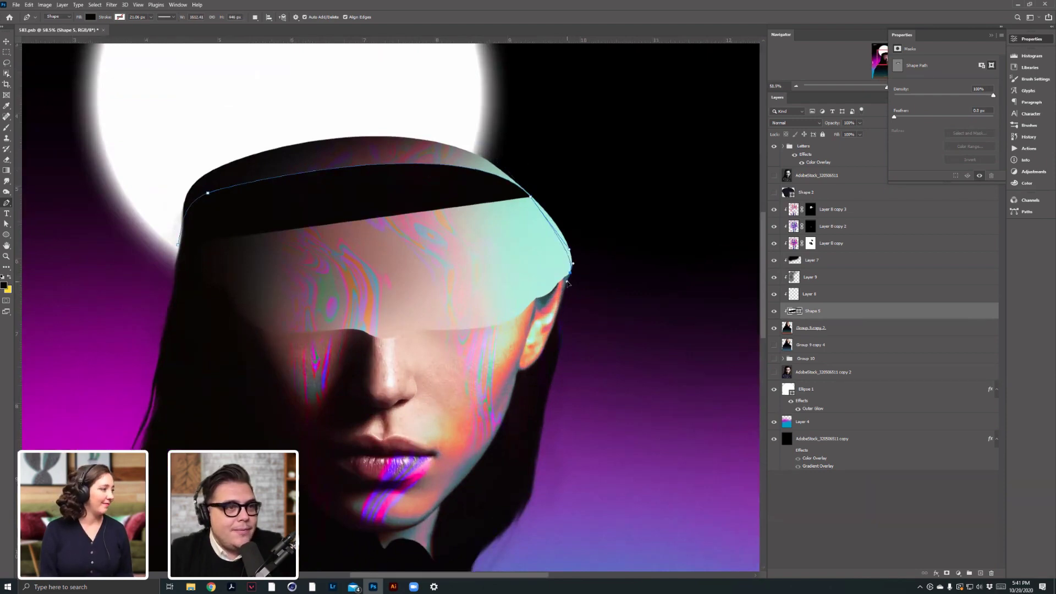
pyautogui.moveTo(572, 285); pyautogui.dragTo(585, 283)
pyautogui.moveTo(604, 198); pyautogui.dragTo(590, 169)
pyautogui.moveTo(548, 97); pyautogui.dragTo(468, 60)
pyautogui.moveTo(456, 57); pyautogui.dragTo(337, 54)
pyautogui.moveTo(209, 88); pyautogui.dragTo(129, 152)
pyautogui.moveTo(128, 181); pyautogui.dragTo(128, 218)
pyautogui.click(178, 245)
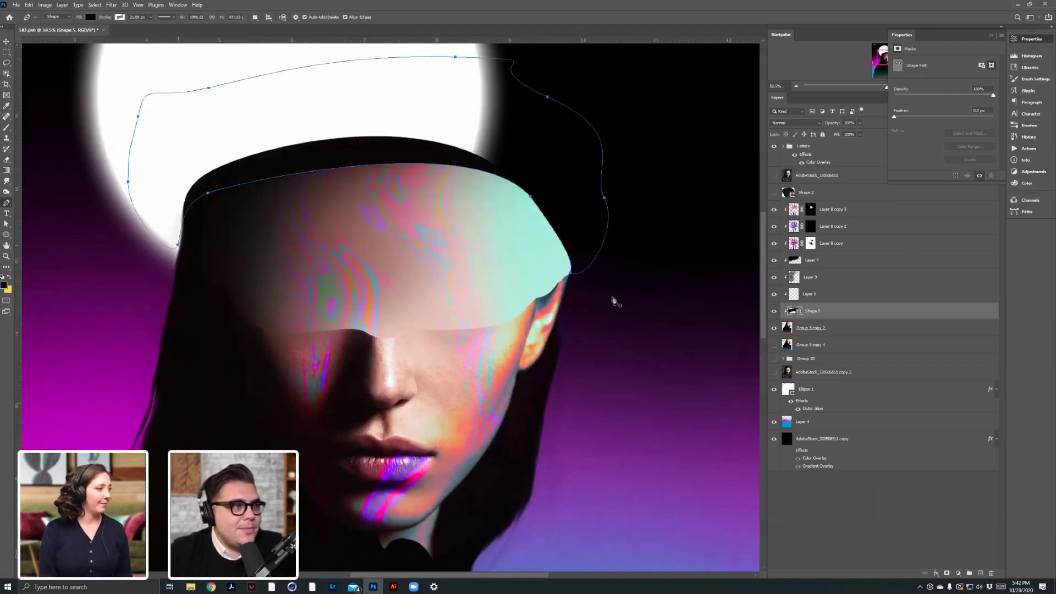
# Turn the closed Pen outline into a selection, hide its shape, and delete that area from Group 9 copy 2.
pyautogui.scroll(5, 794, 317)
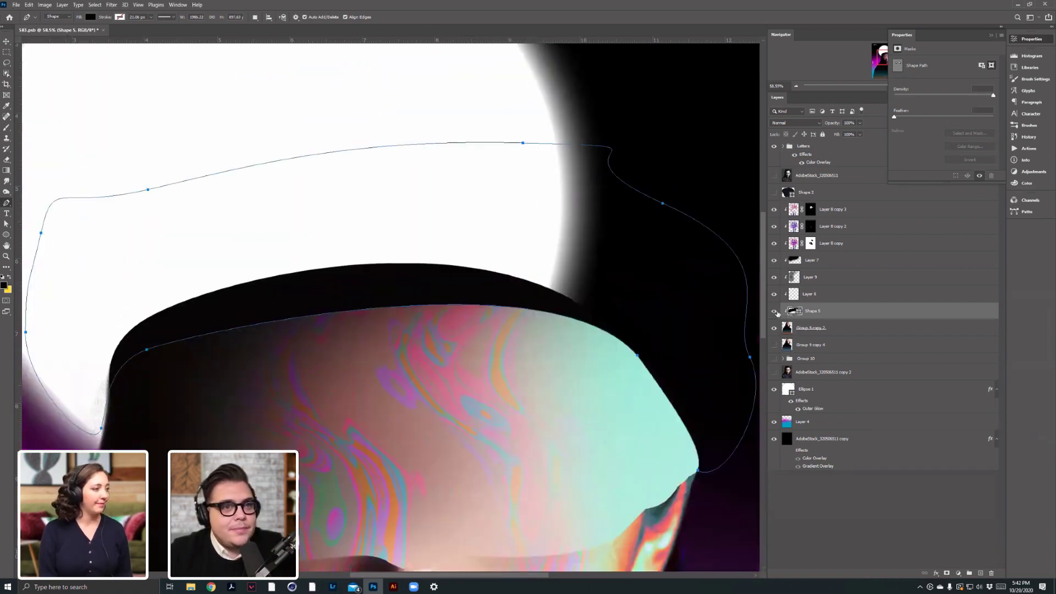
pyautogui.hotkey('ctrl', 'Return')
pyautogui.scroll(-5, 515, 360)
pyautogui.click(774, 311)
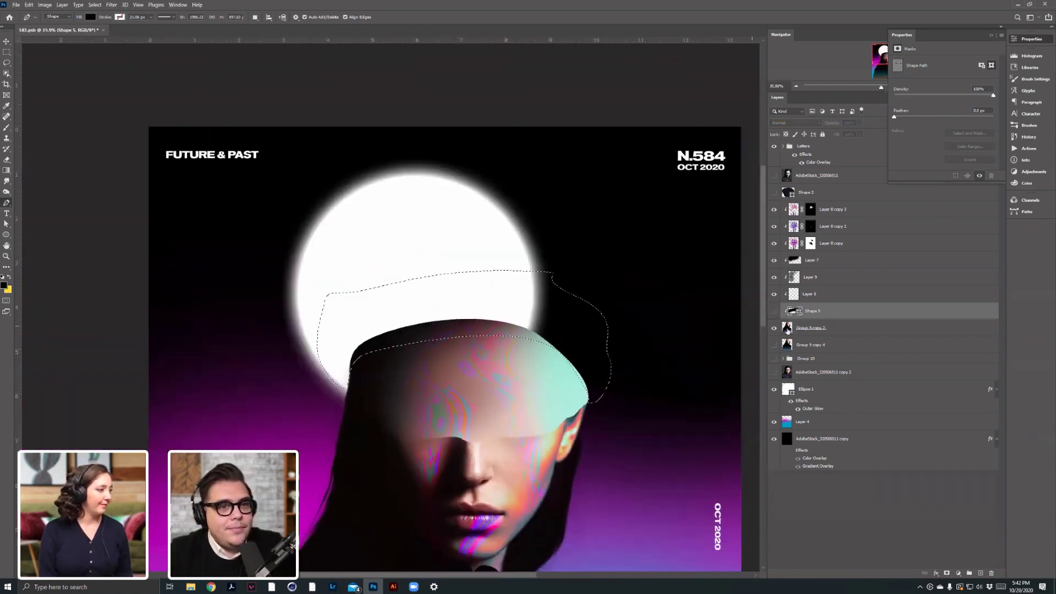
pyautogui.click(788, 331)
pyautogui.press('Delete')
pyautogui.hotkey('ctrl', 'd')
# Draw a closed Pen shape around the upper right edge of the forehead, following a smoother curve down to the ear-side corner.
pyautogui.moveTo(558, 331); pyautogui.dragTo(546, 271)
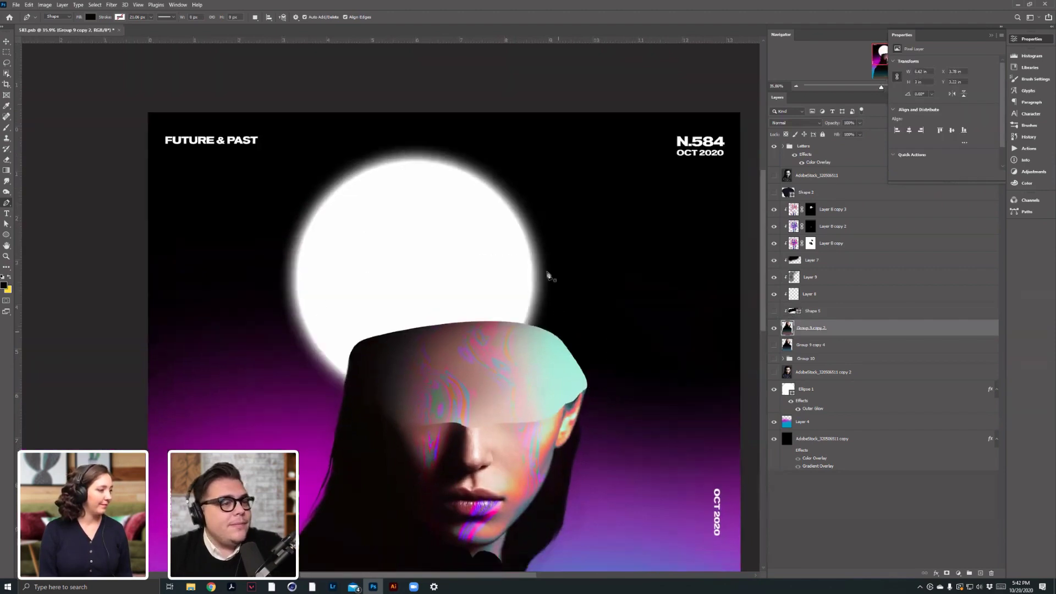
pyautogui.scroll(-3, 548, 275)
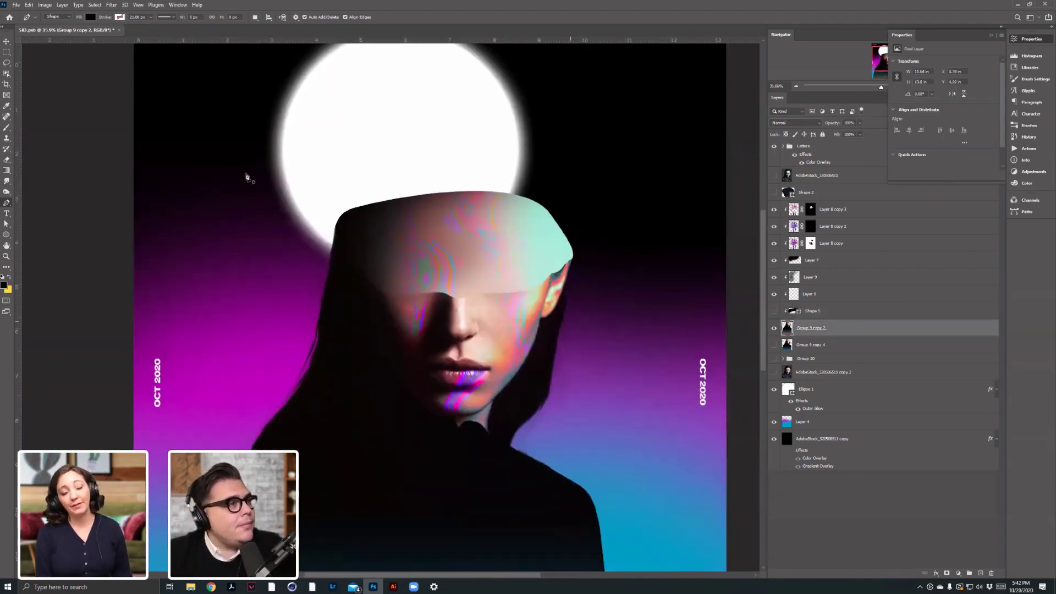
pyautogui.click(567, 213)
pyautogui.click(404, 169)
pyautogui.moveTo(403, 169); pyautogui.dragTo(395, 167)
pyautogui.moveTo(450, 117); pyautogui.dragTo(478, 112)
pyautogui.moveTo(523, 114); pyautogui.dragTo(536, 124)
pyautogui.moveTo(562, 146); pyautogui.dragTo(593, 183)
pyautogui.moveTo(598, 202); pyautogui.dragTo(600, 213)
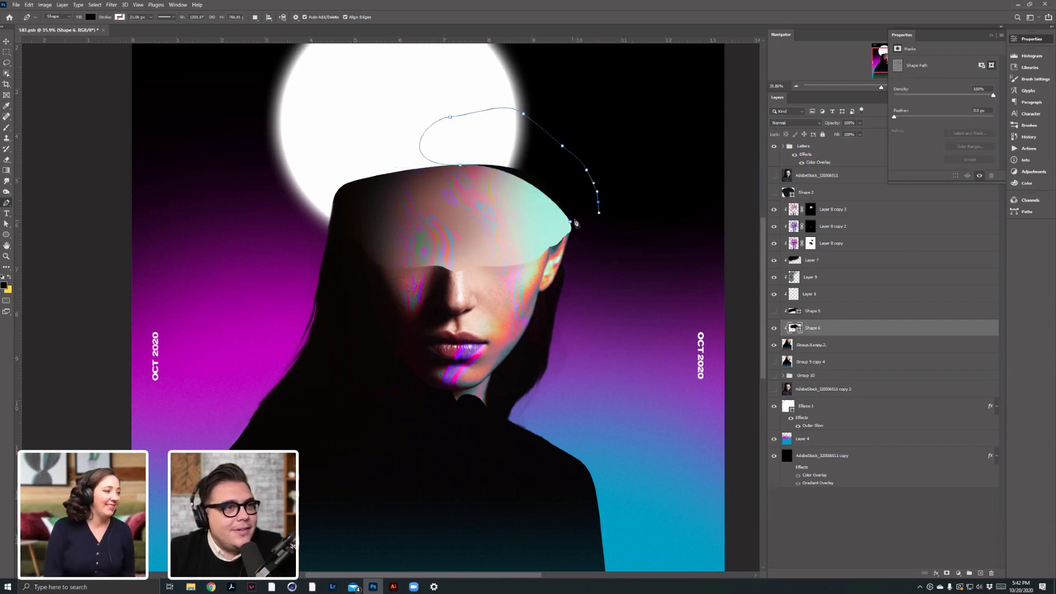
pyautogui.click(571, 223)
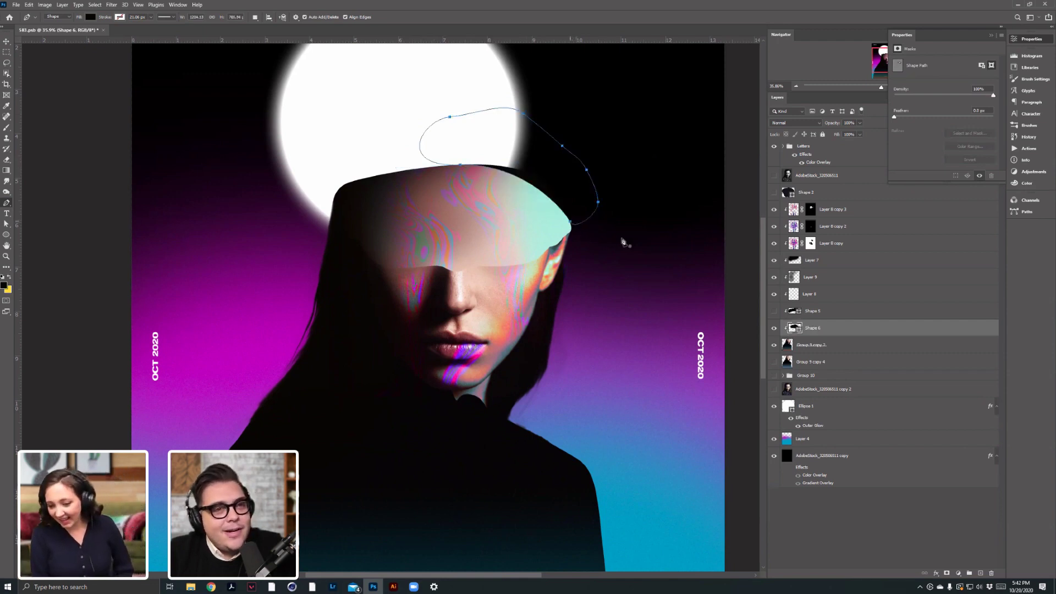
# Load Shape 6 as a selection, hide the shape, and remove the selected forehead edge from Group 9 copy 2.
pyautogui.keyDown('ctrl'); pyautogui.click(792, 330); pyautogui.keyUp('ctrl')
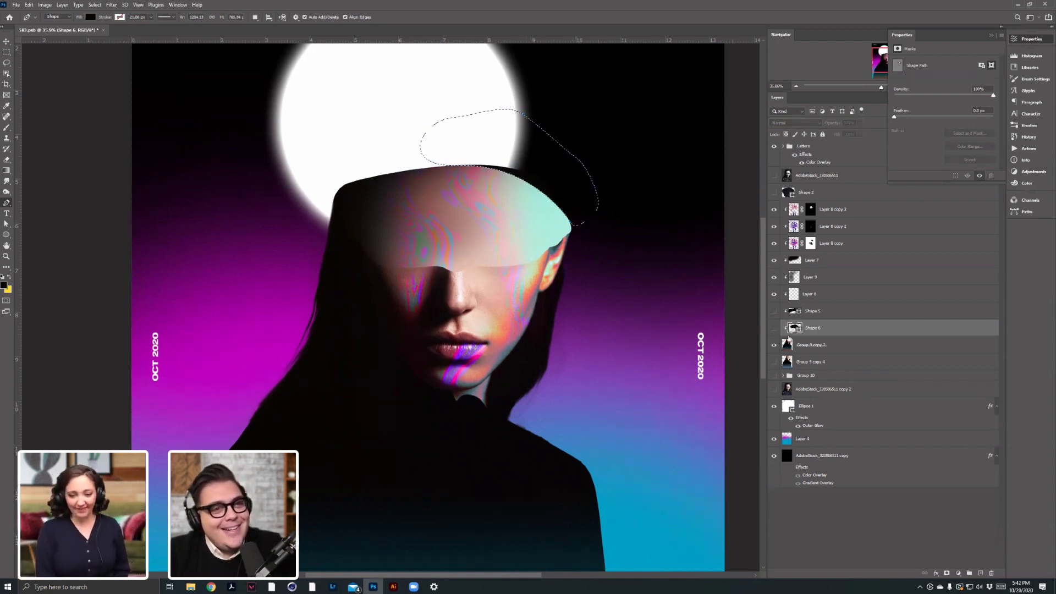
pyautogui.click(788, 345)
pyautogui.hotkey('ctrl', 'd')
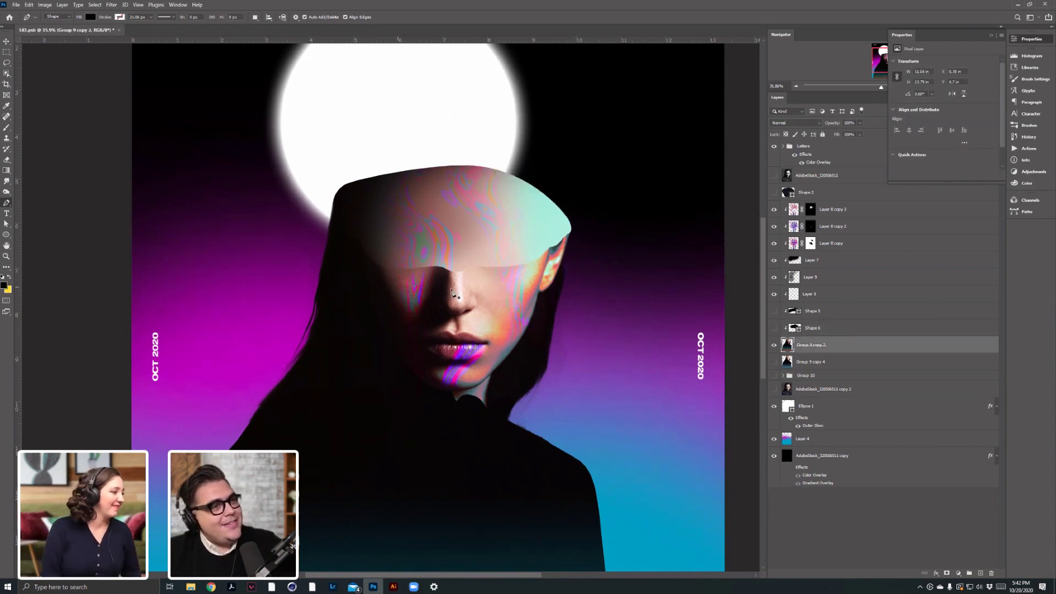
# Draw a Pen shape around the forehead's upper left corner with a rounded inner curve.
pyautogui.moveTo(330, 219); pyautogui.dragTo(331, 213)
pyautogui.moveTo(385, 174); pyautogui.dragTo(397, 146)
pyautogui.moveTo(341, 155); pyautogui.dragTo(305, 195)
pyautogui.moveTo(306, 211); pyautogui.dragTo(306, 215)
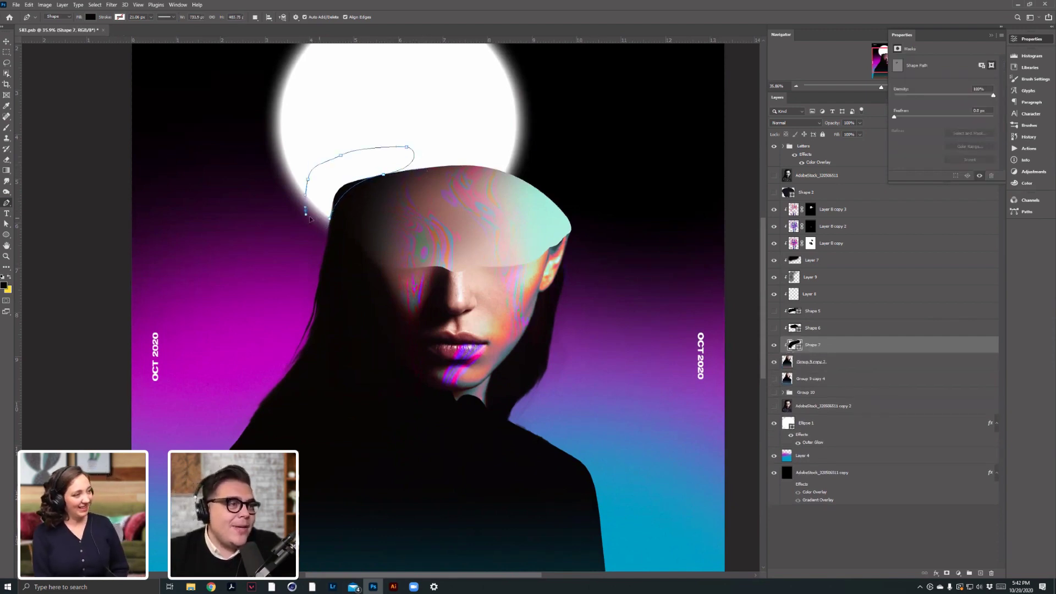
# Hide Shape 7, load it as a selection, and cut the upper left forehead corner from Group 9 copy 2.
pyautogui.click(774, 345)
pyautogui.keyDown('ctrl'); pyautogui.click(794, 346); pyautogui.keyUp('ctrl')
pyautogui.click(809, 361)
pyautogui.hotkey('ctrl', 'd')
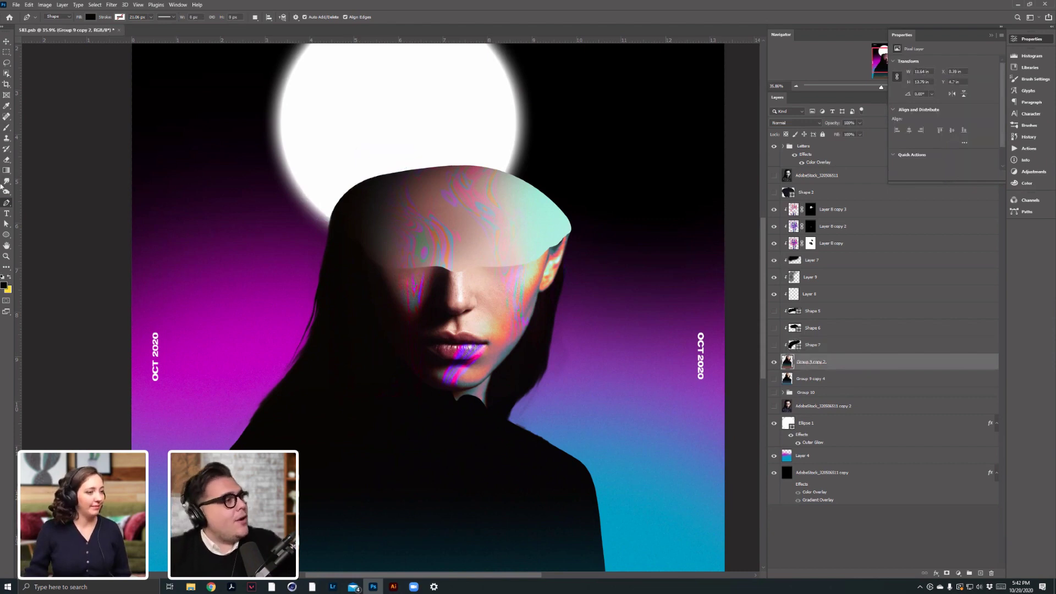
# Group the portrait layers from Layer 8 copy 3 down to Group 9 copy 2.
pyautogui.click(6, 234)
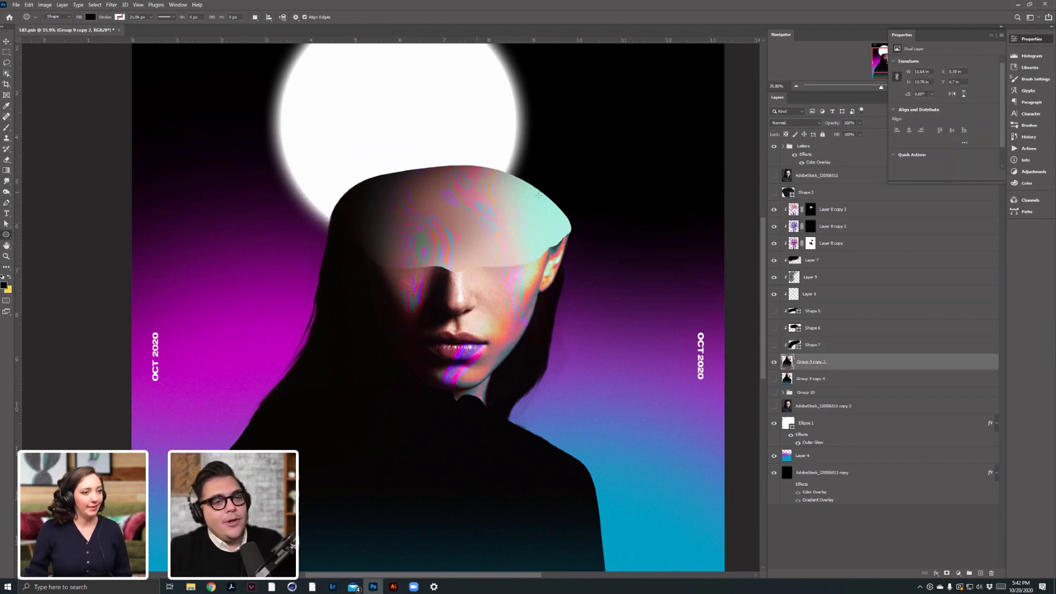
pyautogui.click(842, 212)
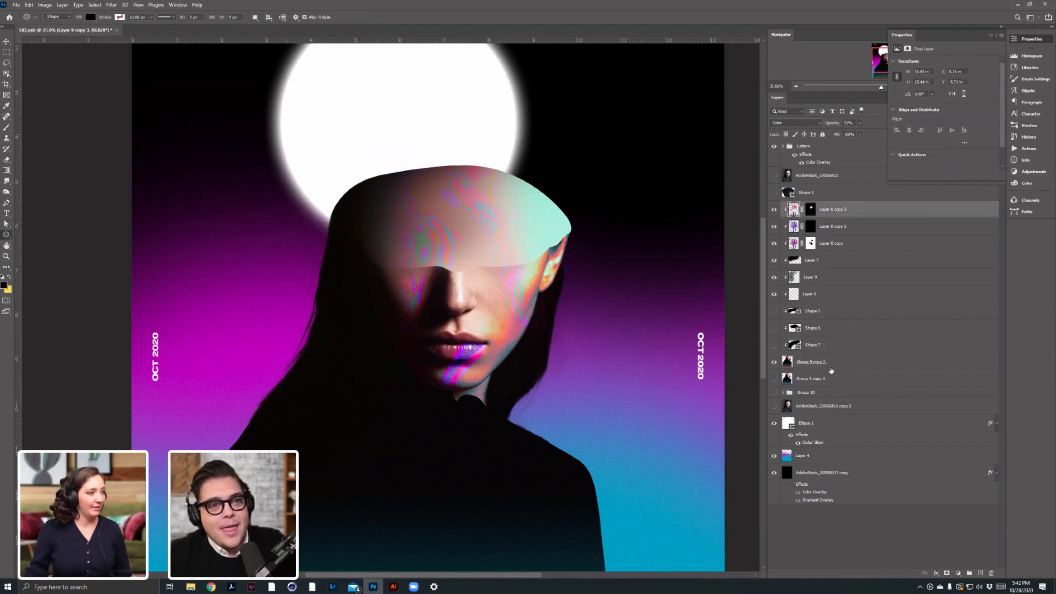
pyautogui.keyDown('shift'); pyautogui.click(819, 363); pyautogui.keyUp('shift')
pyautogui.hotkey('ctrl', 'g')
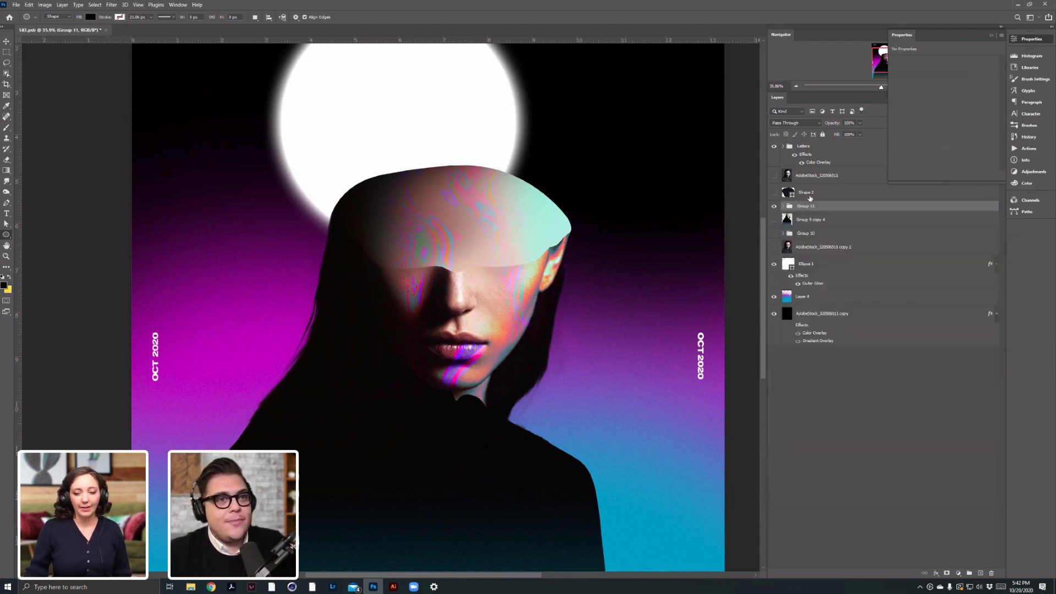
# Draw a black circle about 0.88 in wide on the upper forehead and nudge it slightly up and left.
pyautogui.moveTo(409, 186); pyautogui.dragTo(449, 225)
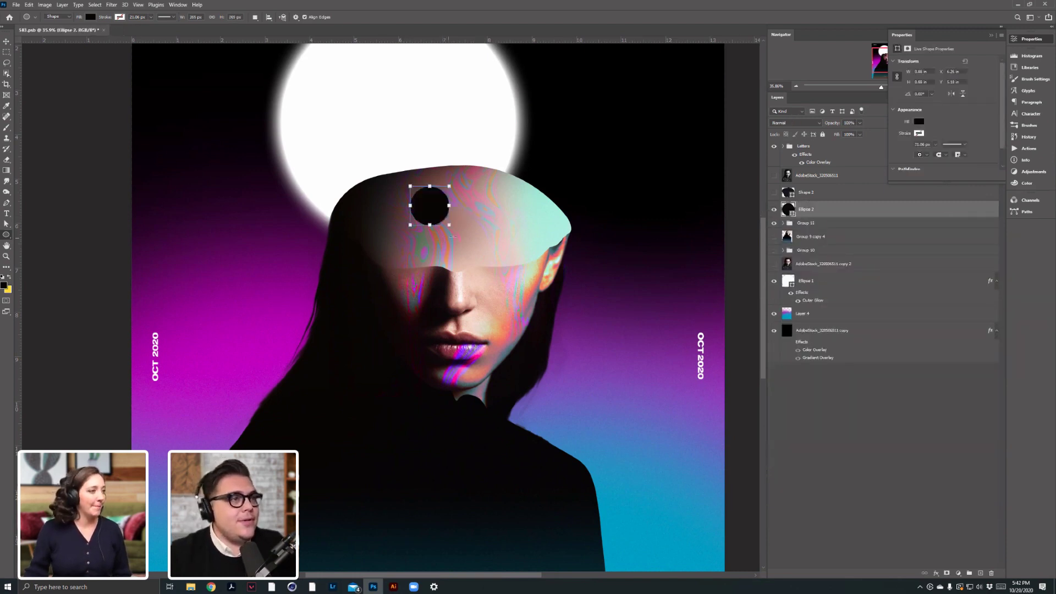
pyautogui.press('v')
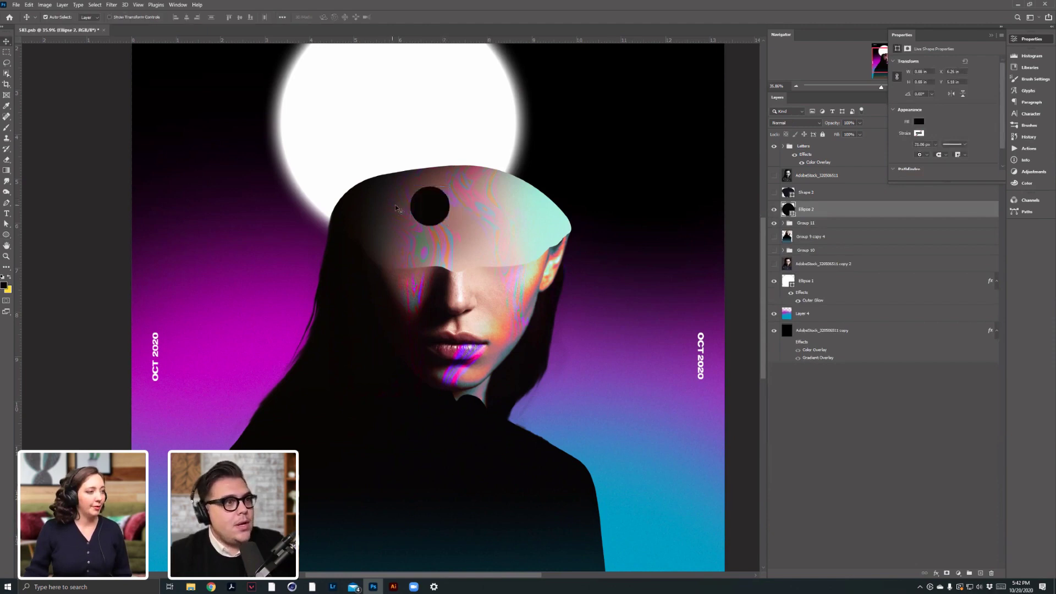
pyautogui.moveTo(437, 213); pyautogui.dragTo(434, 208)
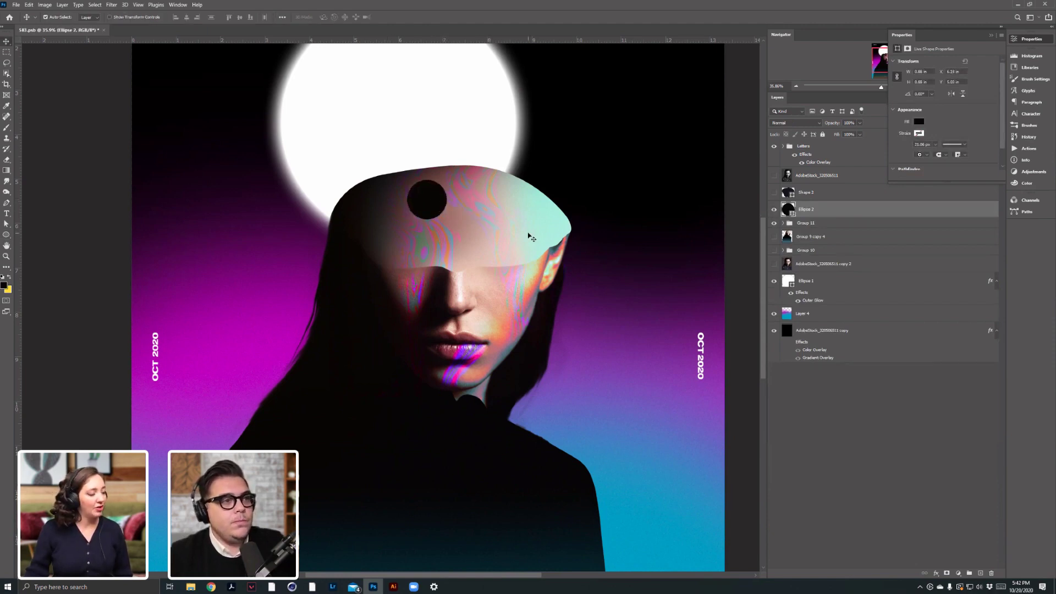
pyautogui.scroll(-2, 441, 243)
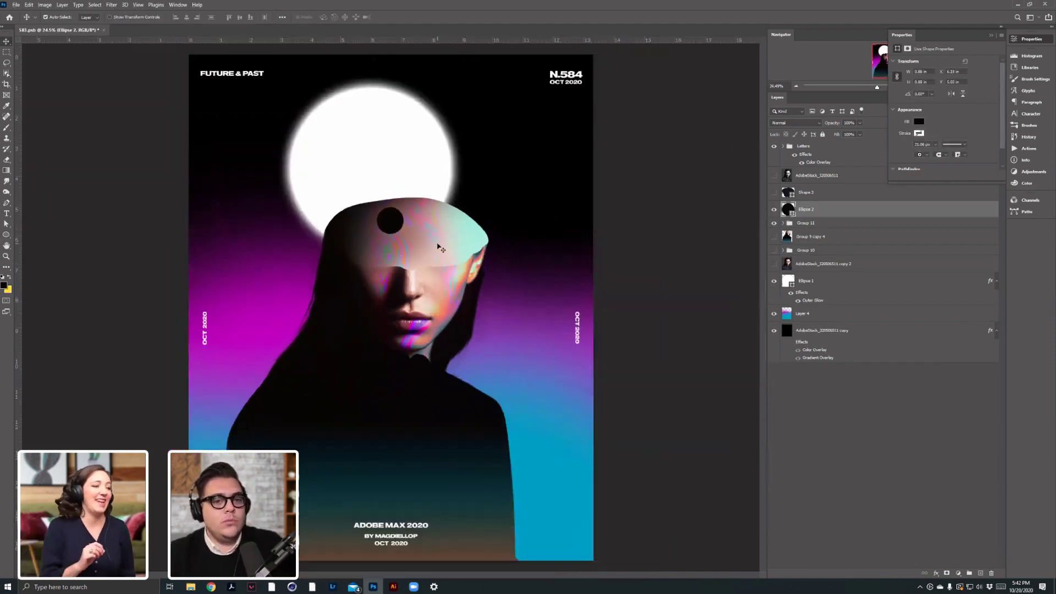
# Enlarge the forehead circle to about 1.03 in wide, keeping it near the top edge of the forehead.
pyautogui.scroll(2, 439, 248)
pyautogui.moveTo(382, 113); pyautogui.dragTo(382, 132)
pyautogui.moveTo(369, 209); pyautogui.dragTo(391, 186)
pyautogui.hotkey('ctrl', 't')
pyautogui.press('Return')
# Apply a radial blue-to-black Gradient Overlay to the circle and shift its highlight toward the circle's upper right.
pyautogui.click(938, 574)
pyautogui.click(949, 546)
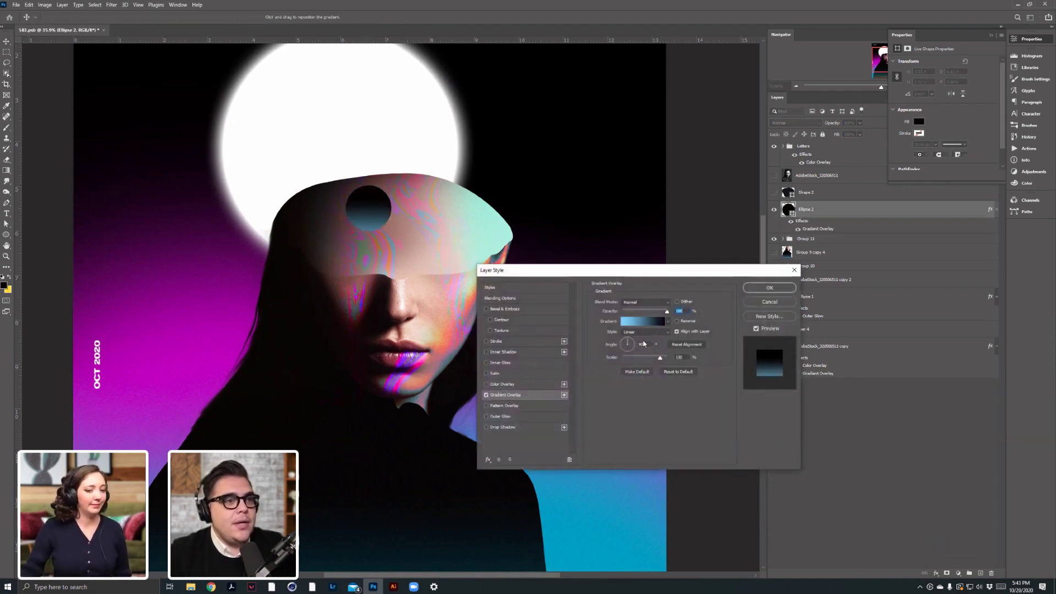
pyautogui.click(646, 332)
pyautogui.click(633, 342)
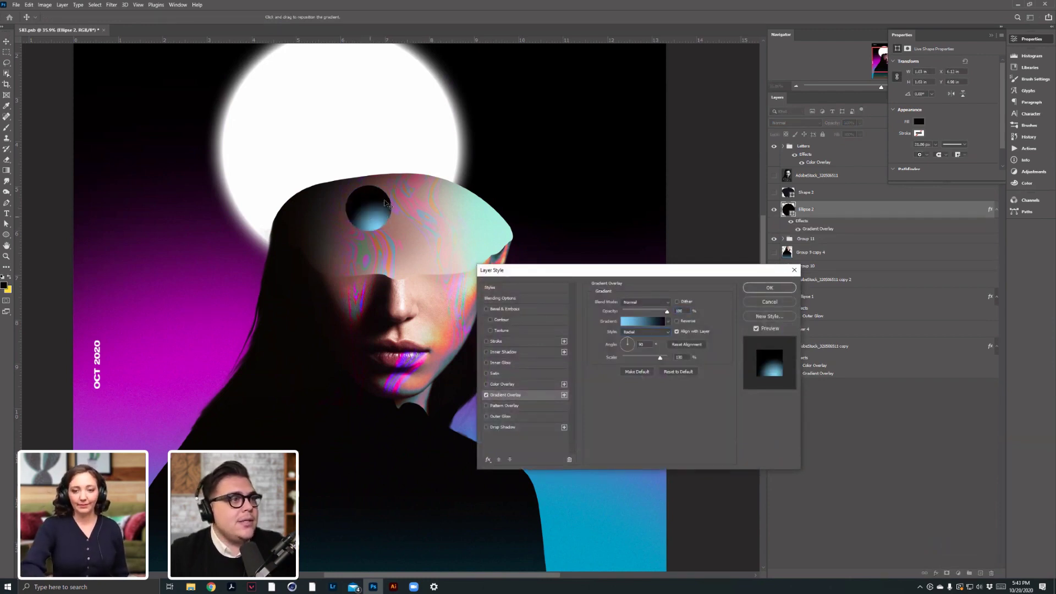
pyautogui.moveTo(389, 195); pyautogui.dragTo(384, 188)
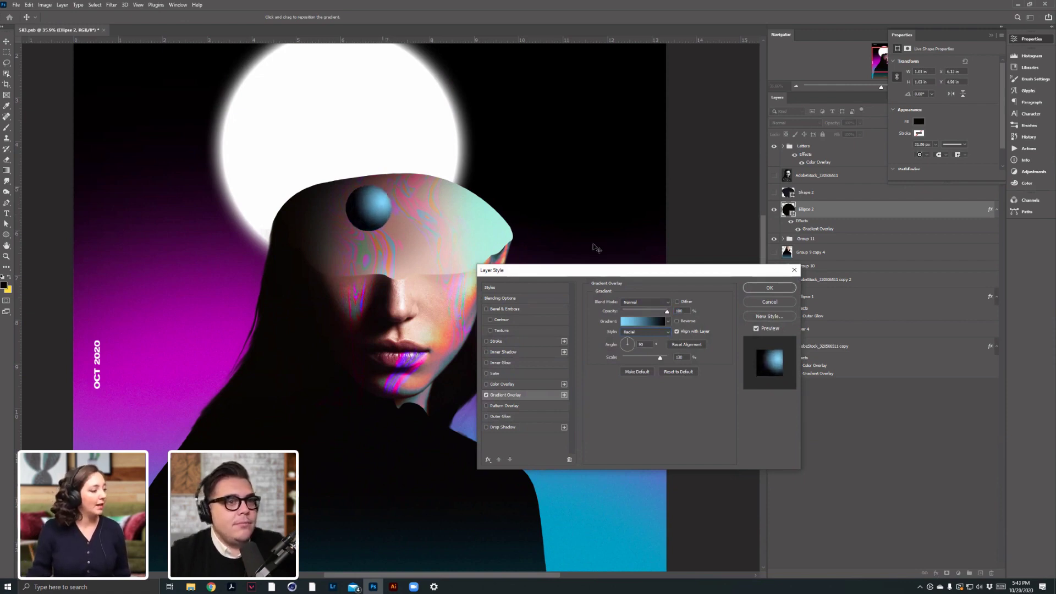
# Add a bright pink color stop at 62% in the circle's overlay gradient.
pyautogui.click(642, 321)
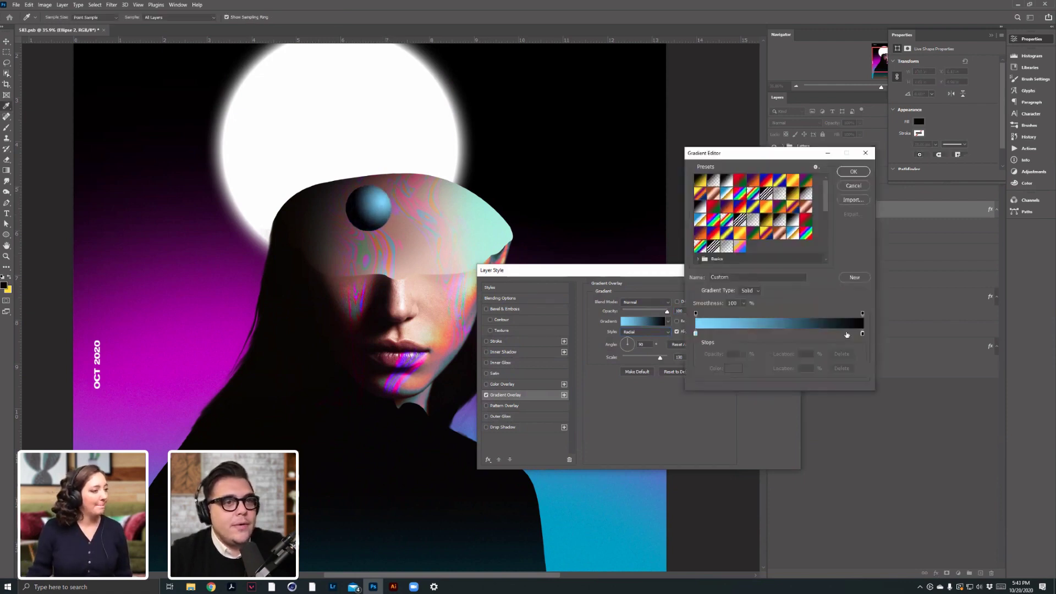
pyautogui.click(799, 333)
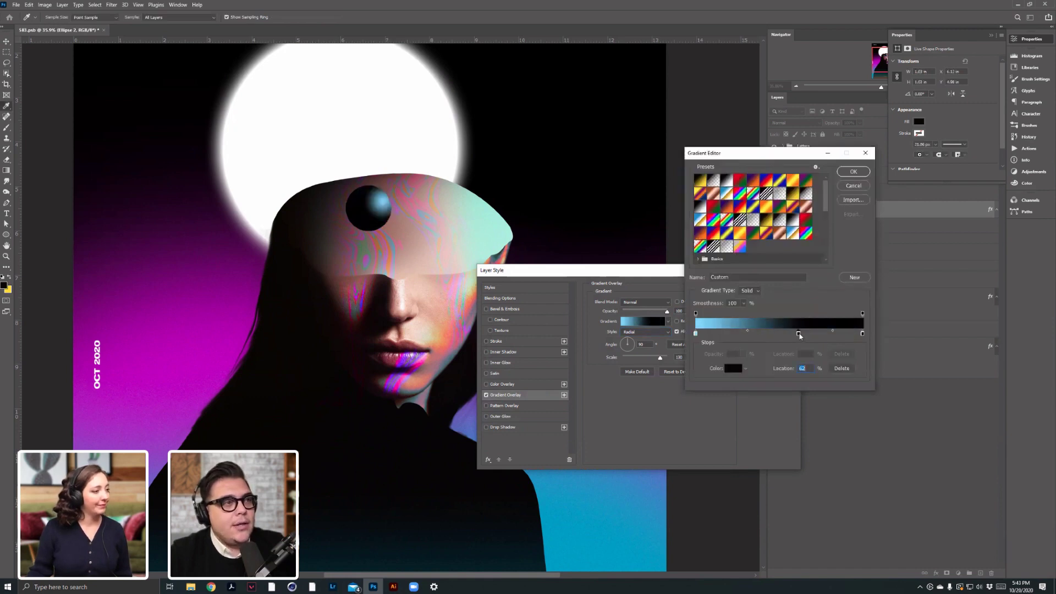
pyautogui.doubleClick(799, 334)
pyautogui.moveTo(716, 327); pyautogui.dragTo(716, 336)
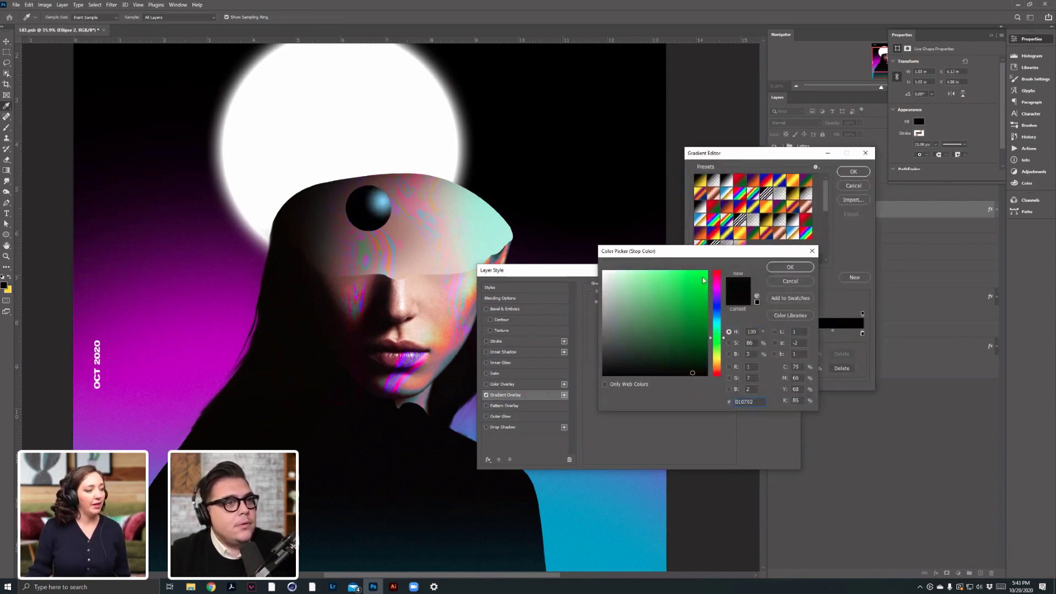
pyautogui.click(666, 271)
pyautogui.moveTo(665, 251); pyautogui.dragTo(641, 297)
pyautogui.moveTo(690, 341); pyautogui.dragTo(695, 331)
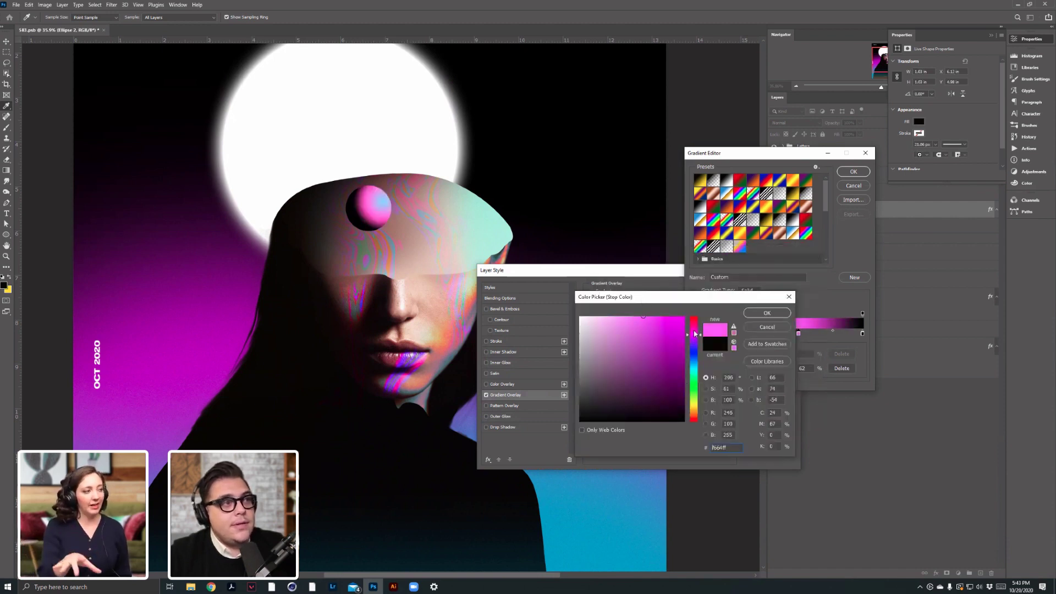
pyautogui.click(767, 312)
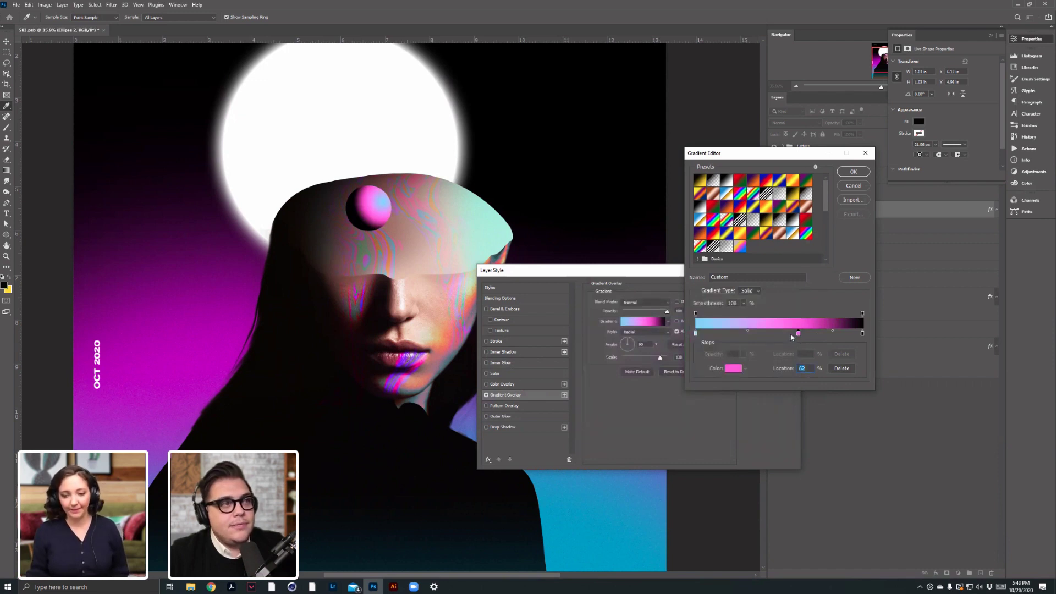
# Recolor the gradient's black end stop to dark maroon, fine-tune the gradient's position on the sphere, and apply the layer style.
pyautogui.doubleClick(862, 333)
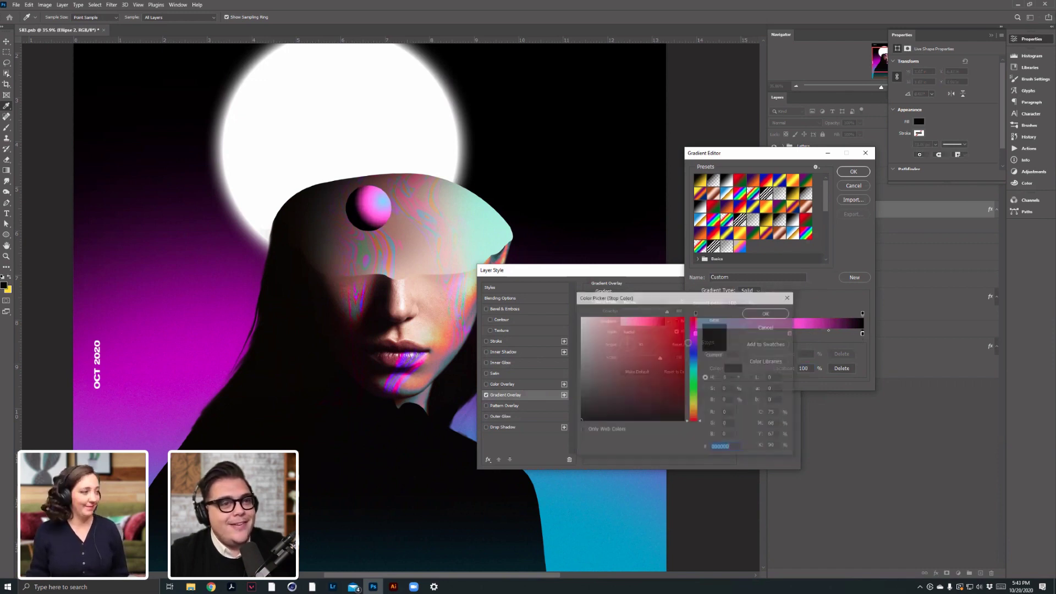
pyautogui.moveTo(586, 401); pyautogui.dragTo(644, 405)
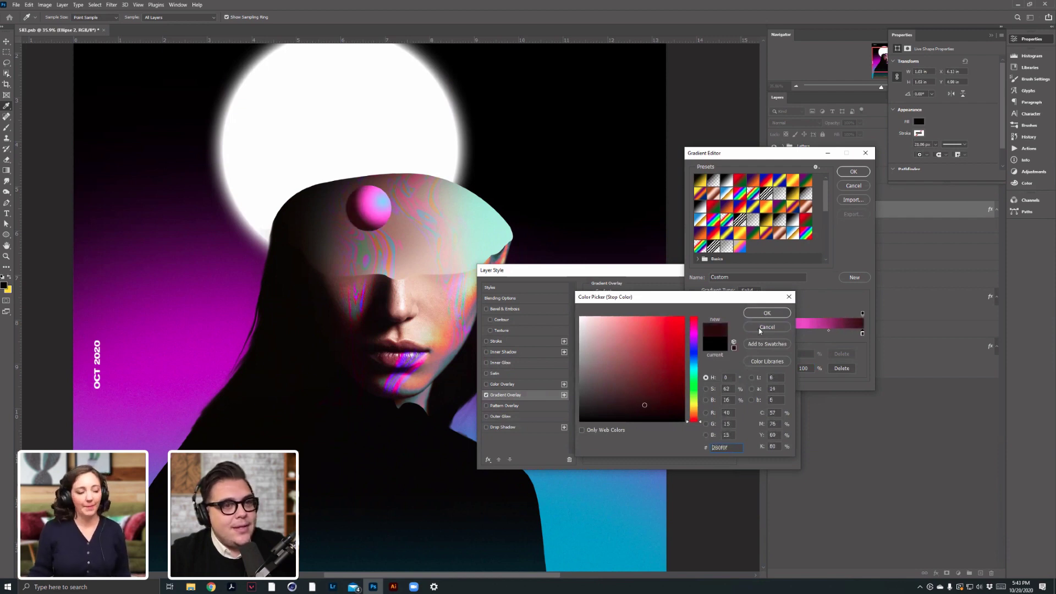
pyautogui.click(766, 313)
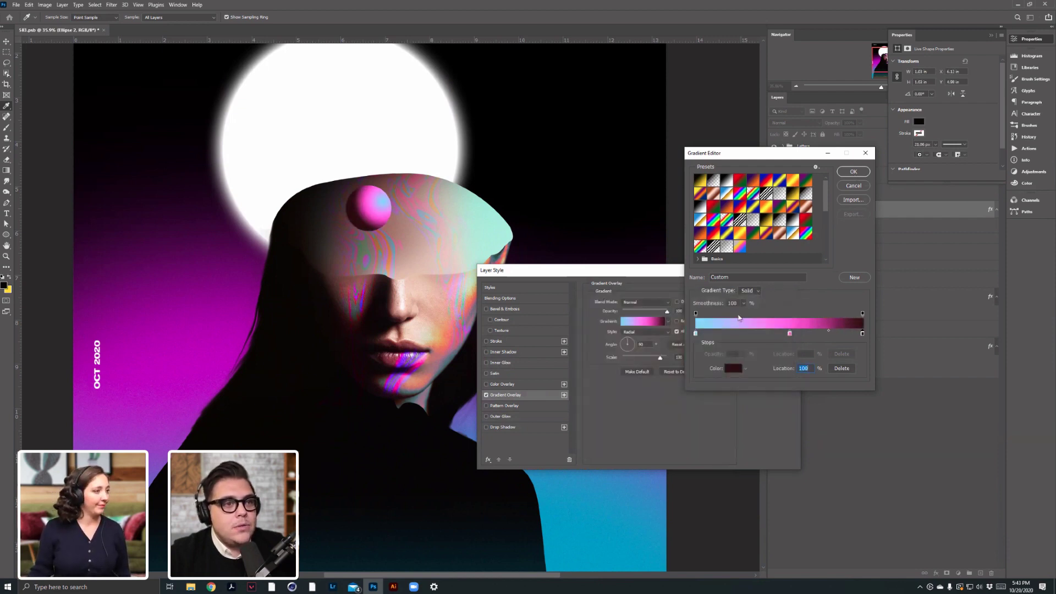
pyautogui.click(853, 171)
pyautogui.moveTo(350, 208)
pyautogui.mouseDown()
pyautogui.moveTo(372, 225)
pyautogui.moveTo(354, 211)
pyautogui.mouseUp()
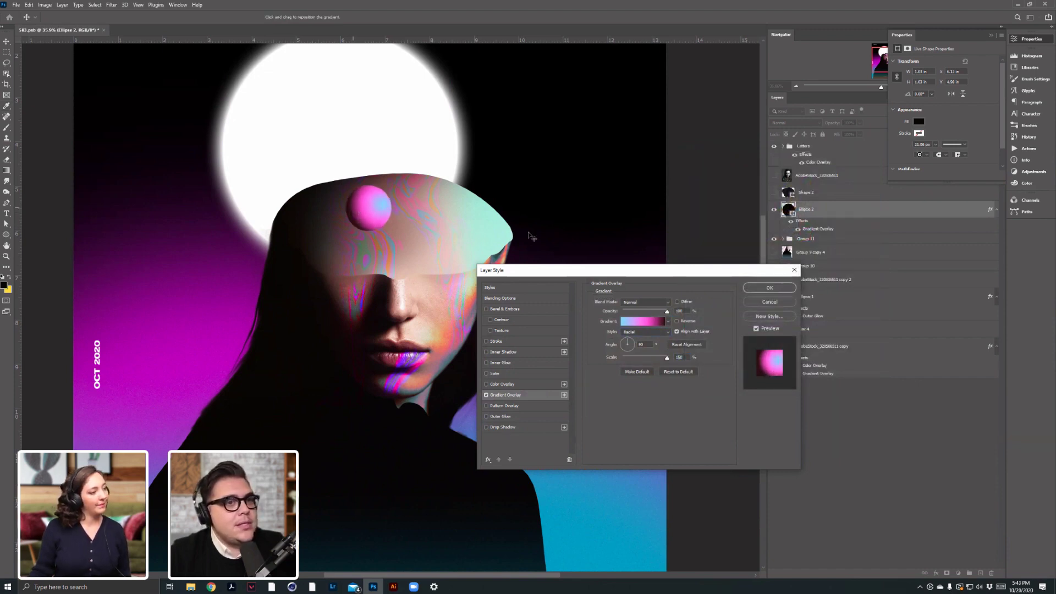
pyautogui.press('Return')
pyautogui.scroll(-5, 330, 235)
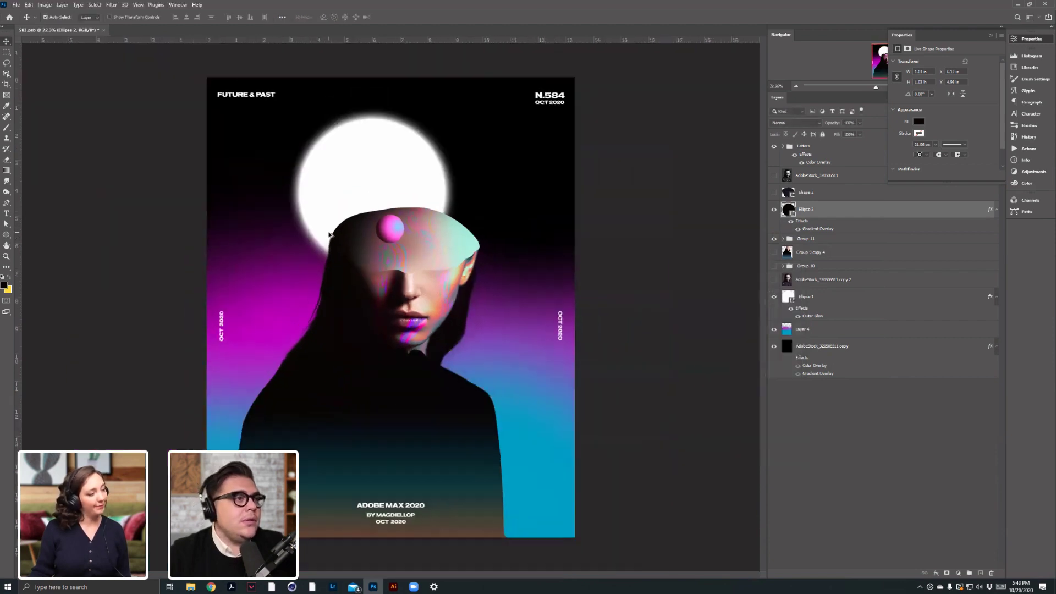
# Duplicate Ellipse 2 beneath the original and merge the copy with a new empty layer to rasterize it.
pyautogui.scroll(3, 356, 233)
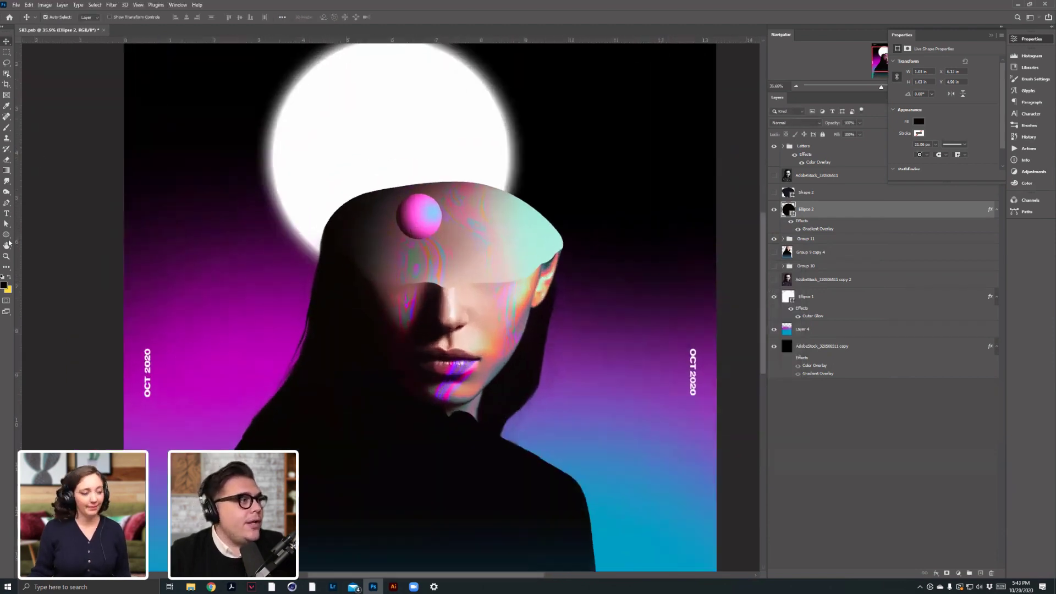
pyautogui.moveTo(807, 232); pyautogui.dragTo(786, 258)
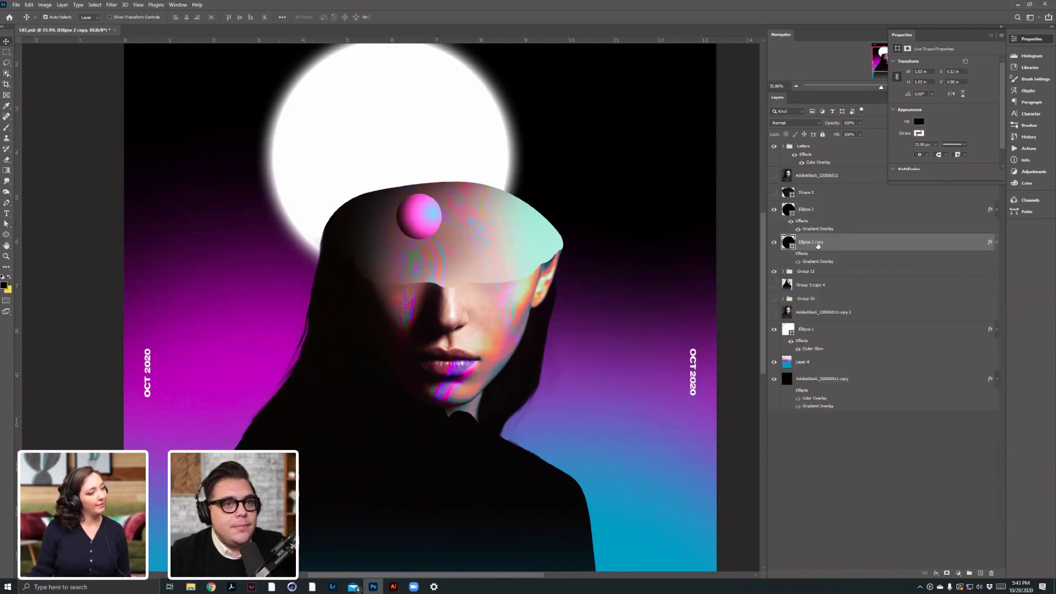
pyautogui.hotkey('ctrl', 't')
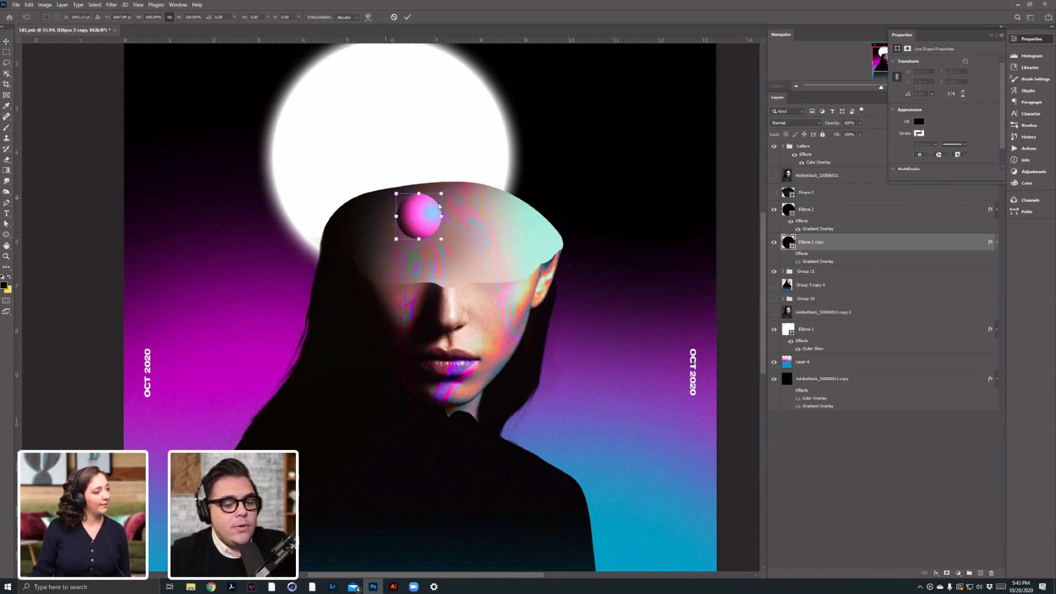
pyautogui.press('Return')
pyautogui.click(980, 574)
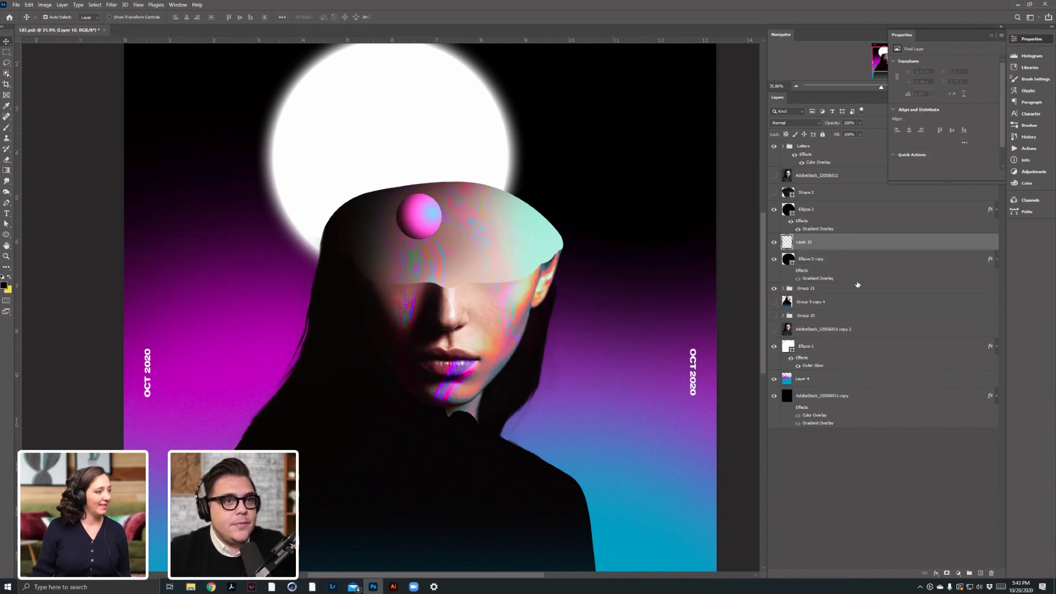
pyautogui.keyDown('shift'); pyautogui.click(843, 266); pyautogui.keyUp('shift')
pyautogui.hotkey('ctrl', 'e')
# Distort the rasterized sphere copy into a slanted shadow shape extending to the left of the sphere.
pyautogui.hotkey('ctrl', 't')
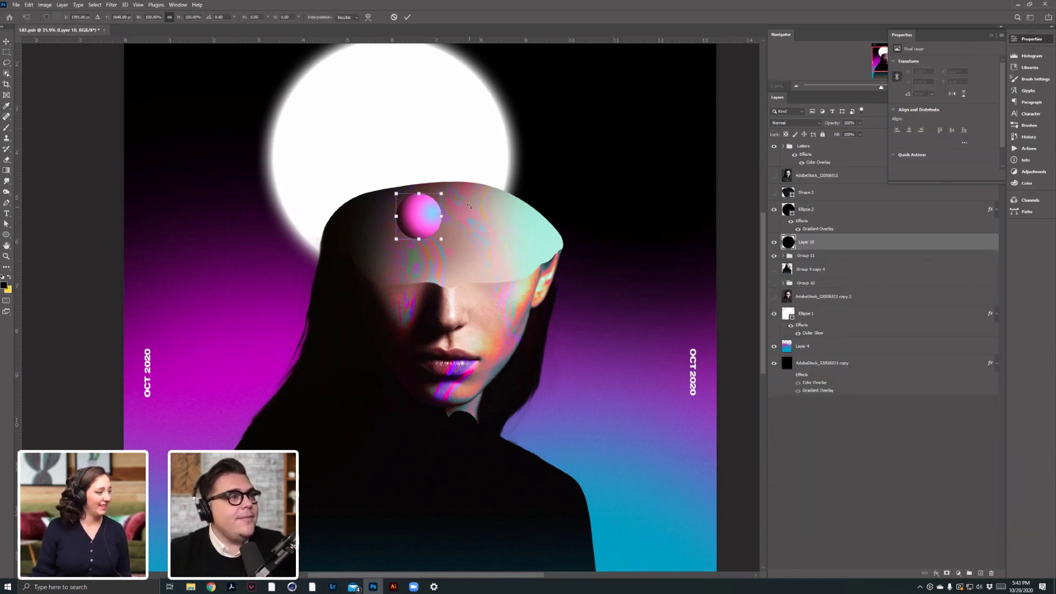
pyautogui.moveTo(389, 201); pyautogui.dragTo(372, 205)
pyautogui.moveTo(441, 194); pyautogui.dragTo(423, 195)
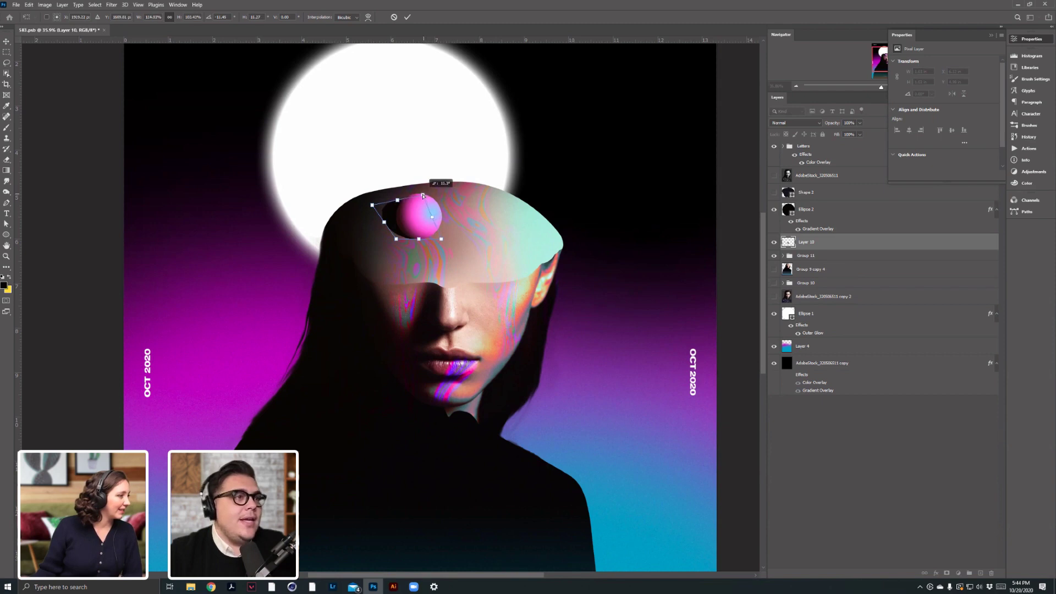
pyautogui.press('Return')
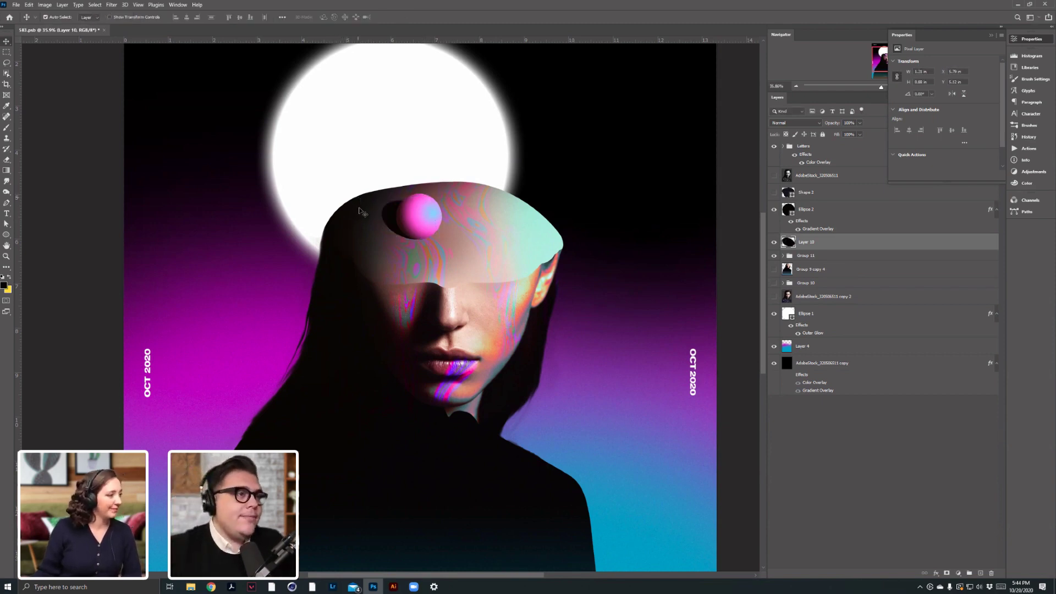
# Refine the shadow's distortion by pulling its lower left corner outward and lowering its upper left corner.
pyautogui.hotkey('ctrl', 't')
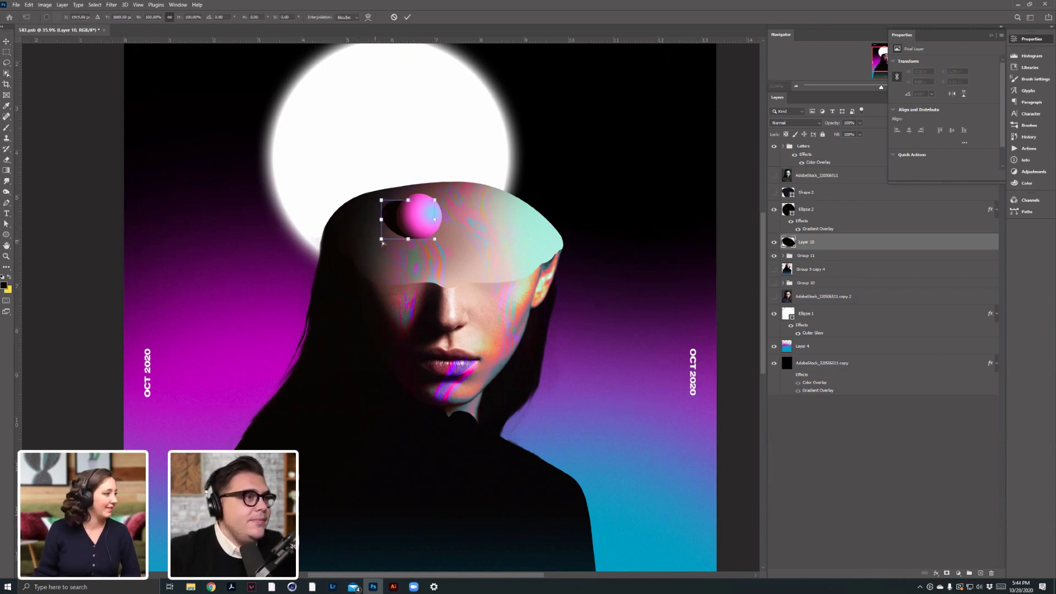
pyautogui.moveTo(381, 240); pyautogui.dragTo(377, 239)
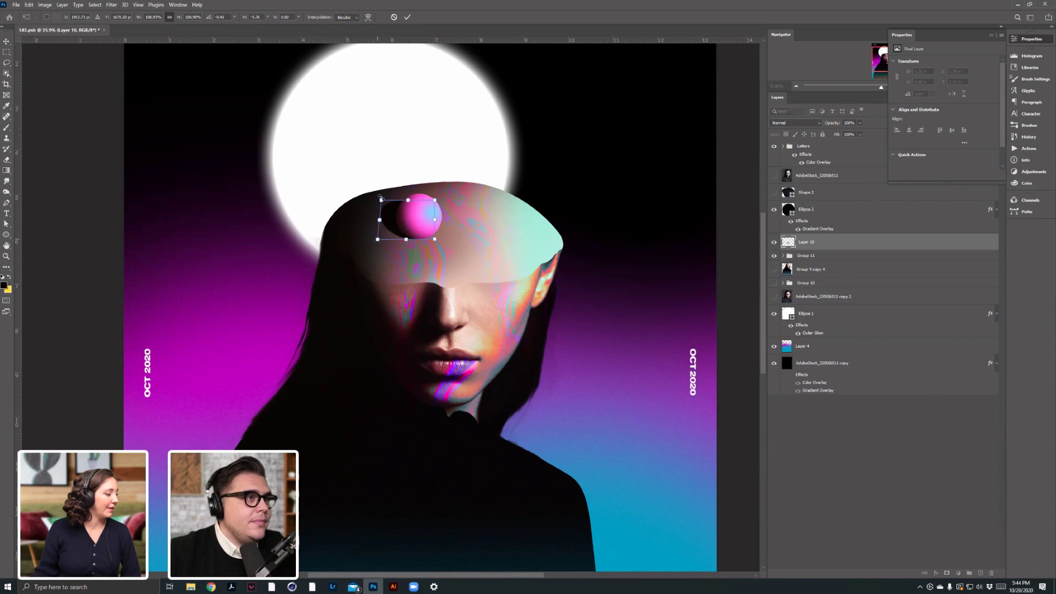
pyautogui.moveTo(380, 204); pyautogui.dragTo(380, 204)
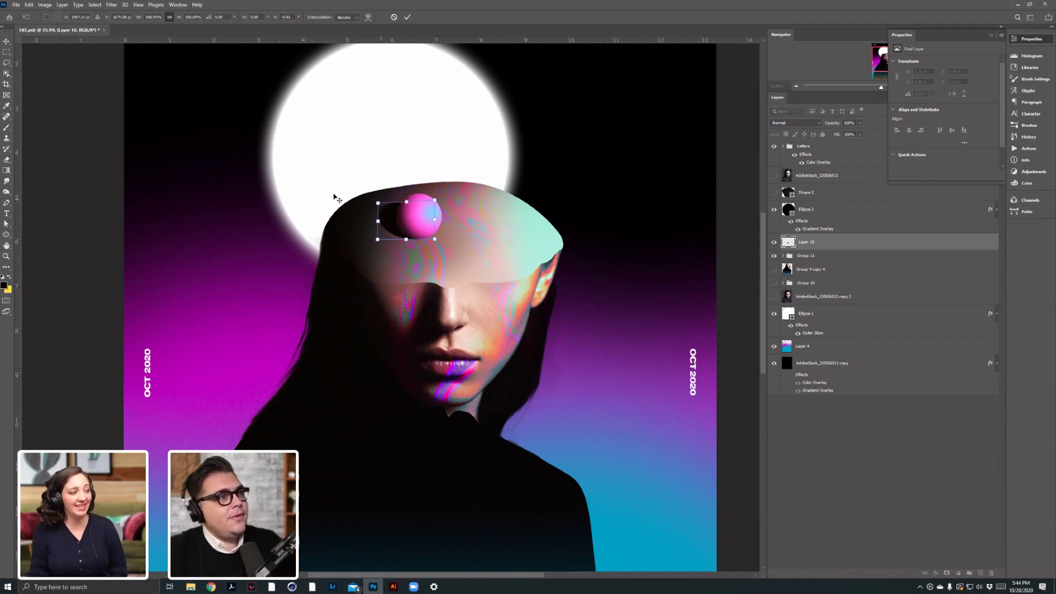
pyautogui.press('Return')
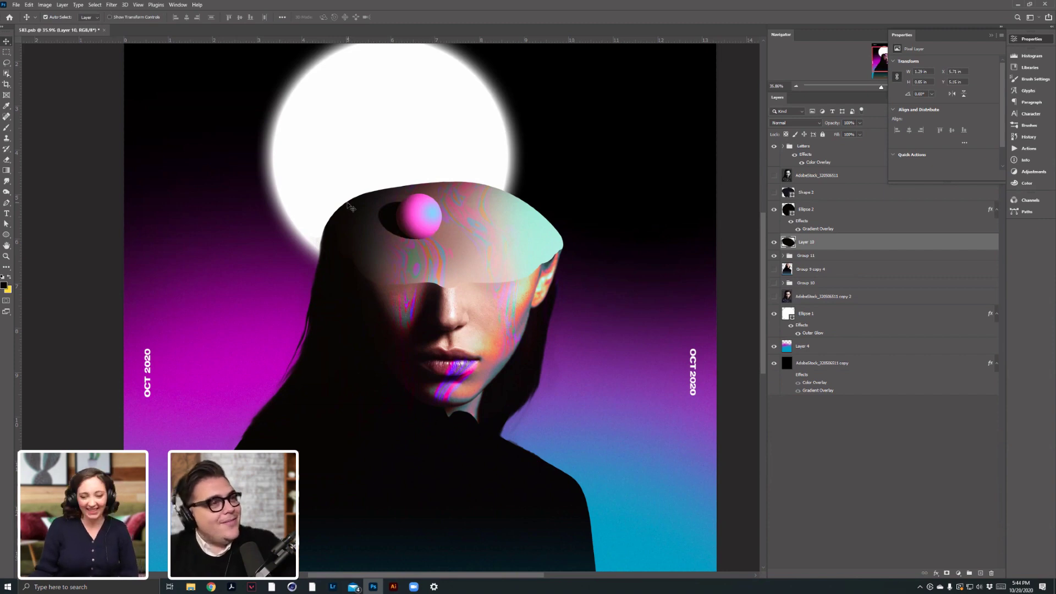
# Apply a Field Blur to the shadow, stronger at the forehead's upper left edge and weaker at the sphere's base.
pyautogui.click(112, 5)
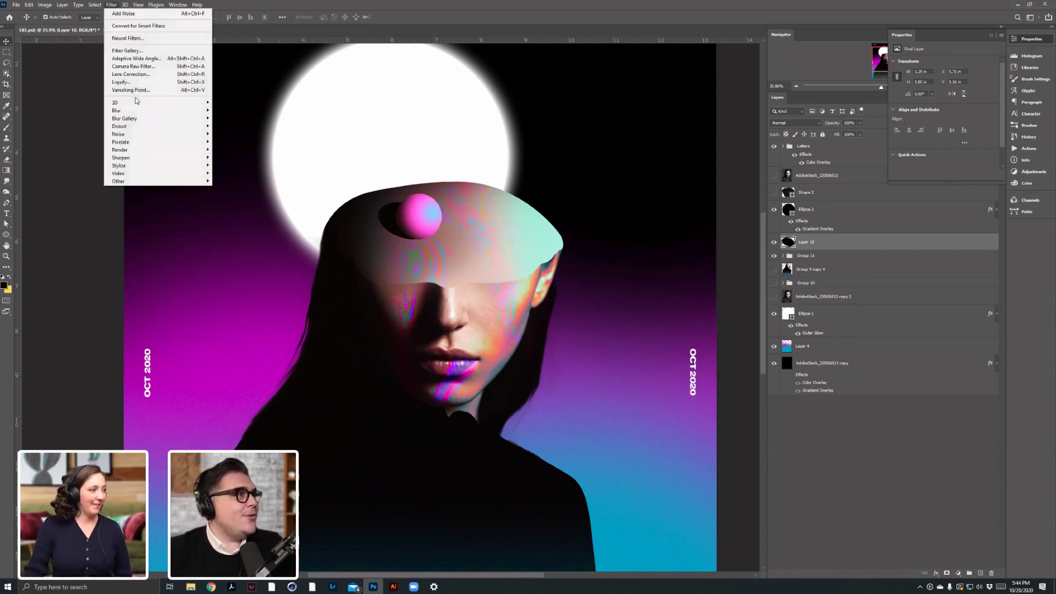
pyautogui.moveTo(177, 119)
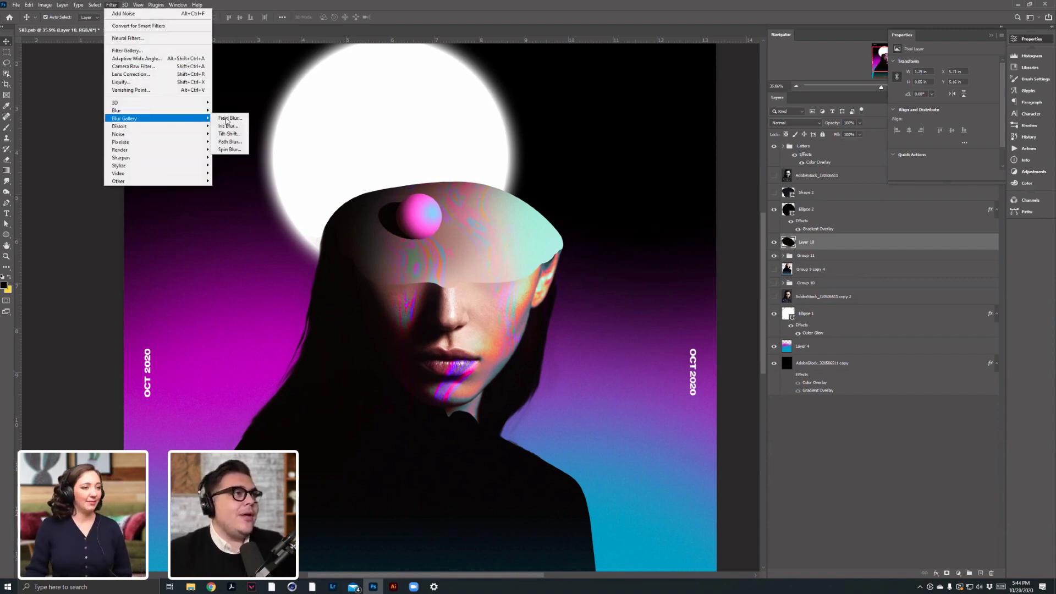
pyautogui.click(234, 117)
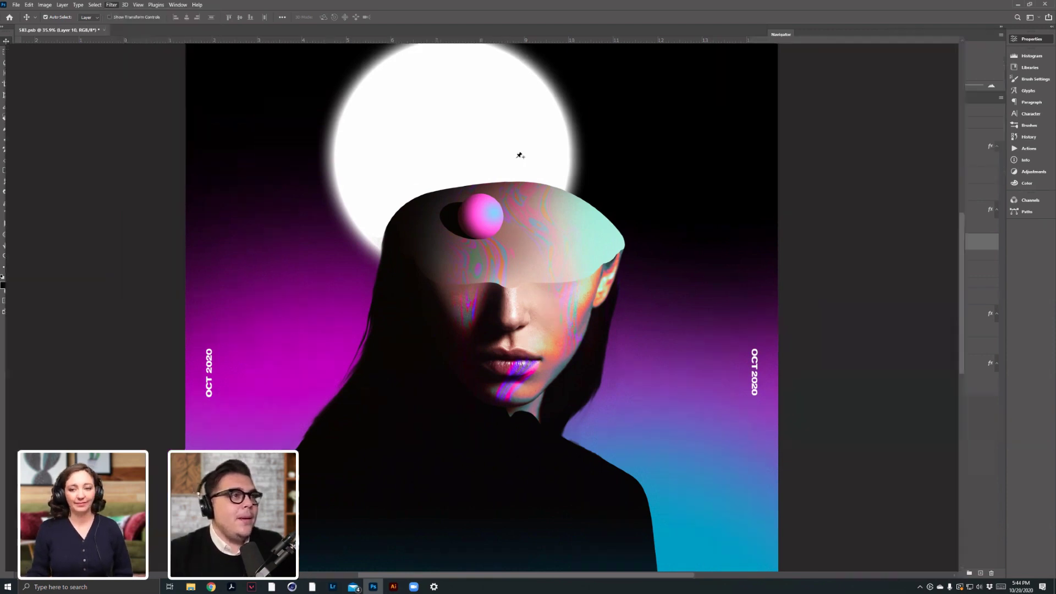
pyautogui.moveTo(487, 348); pyautogui.dragTo(424, 232)
pyautogui.moveTo(484, 355); pyautogui.dragTo(429, 200)
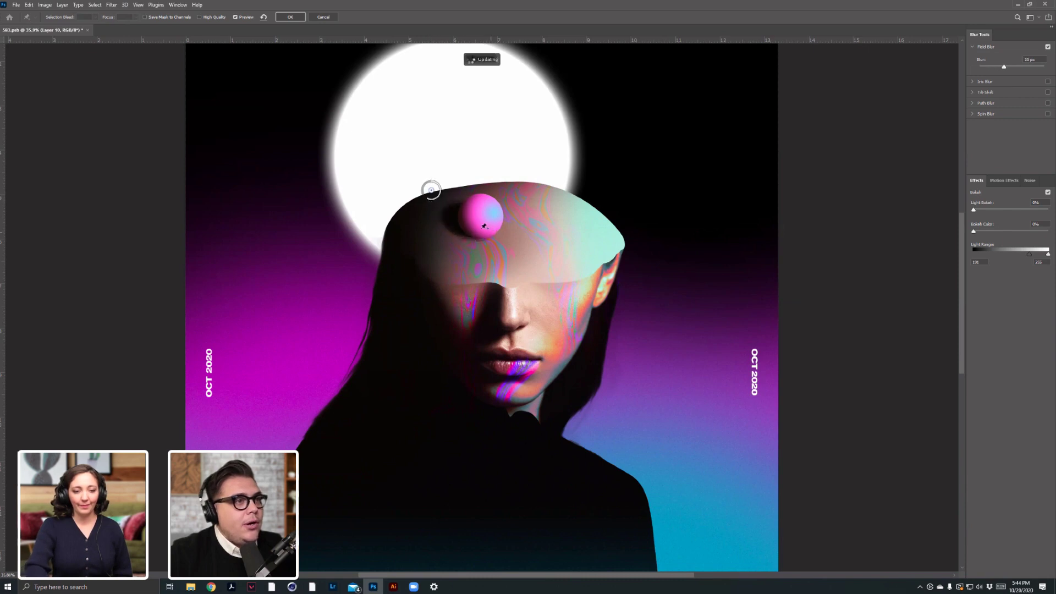
pyautogui.click(485, 237)
pyautogui.moveTo(493, 238); pyautogui.dragTo(490, 227)
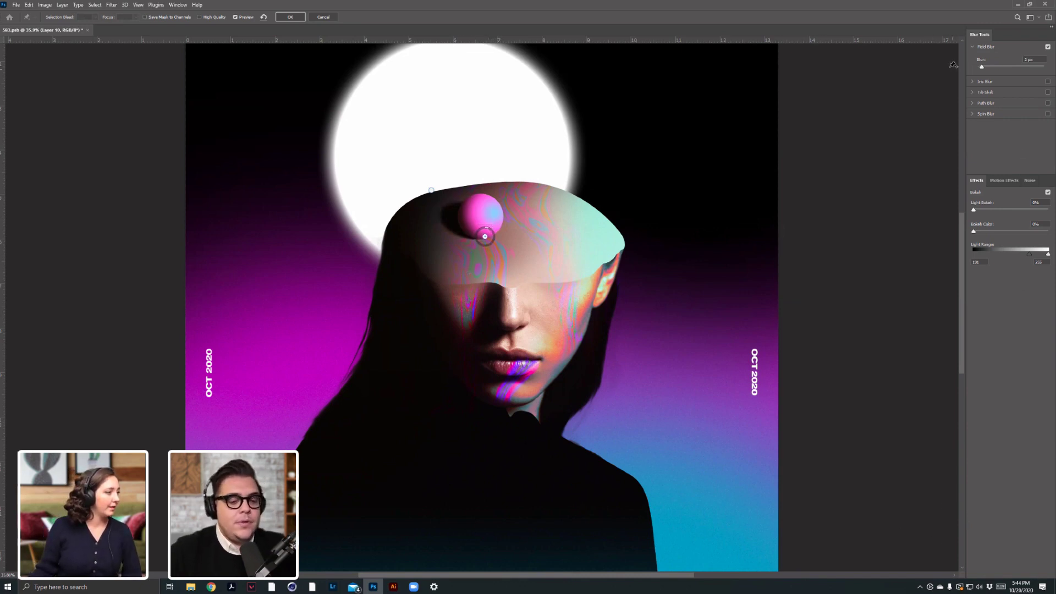
pyautogui.press('Return')
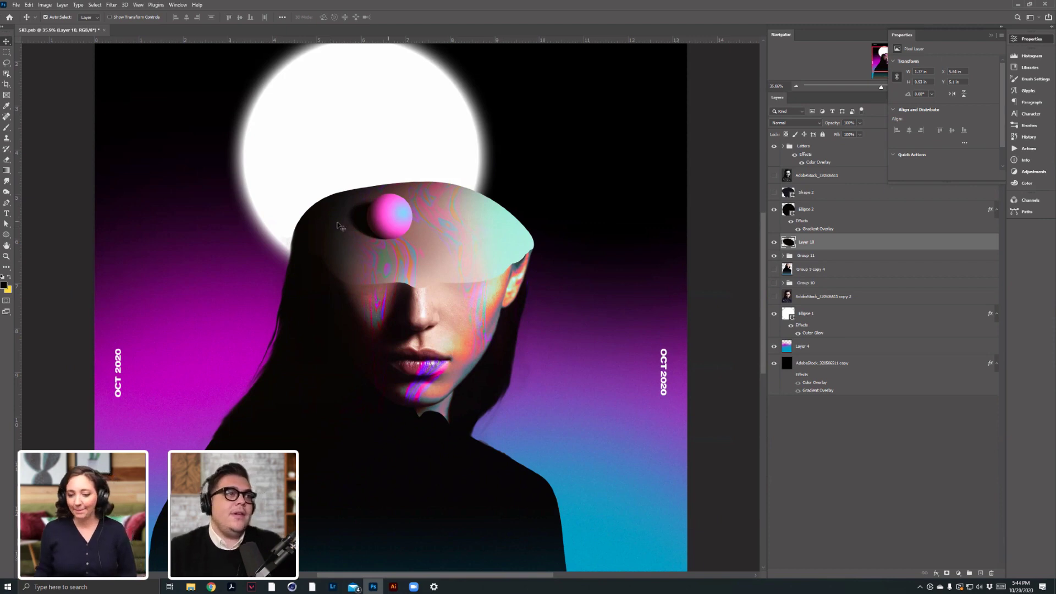
pyautogui.scroll(1, 366, 226)
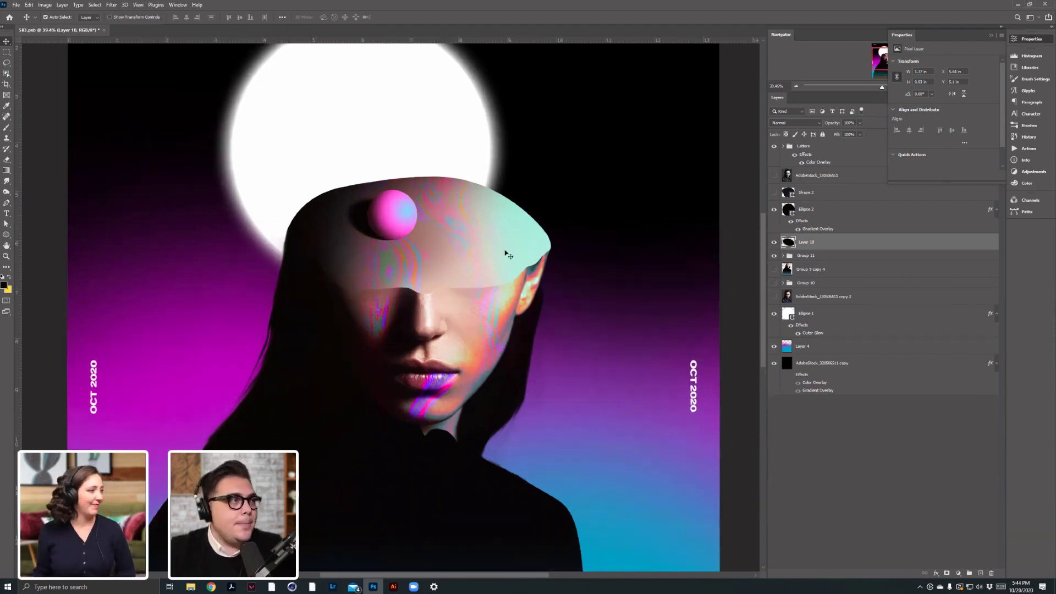
# Create a layer above Layer 10 and paint one soft black dab on the forehead with brush flow at 100%.
pyautogui.press('b')
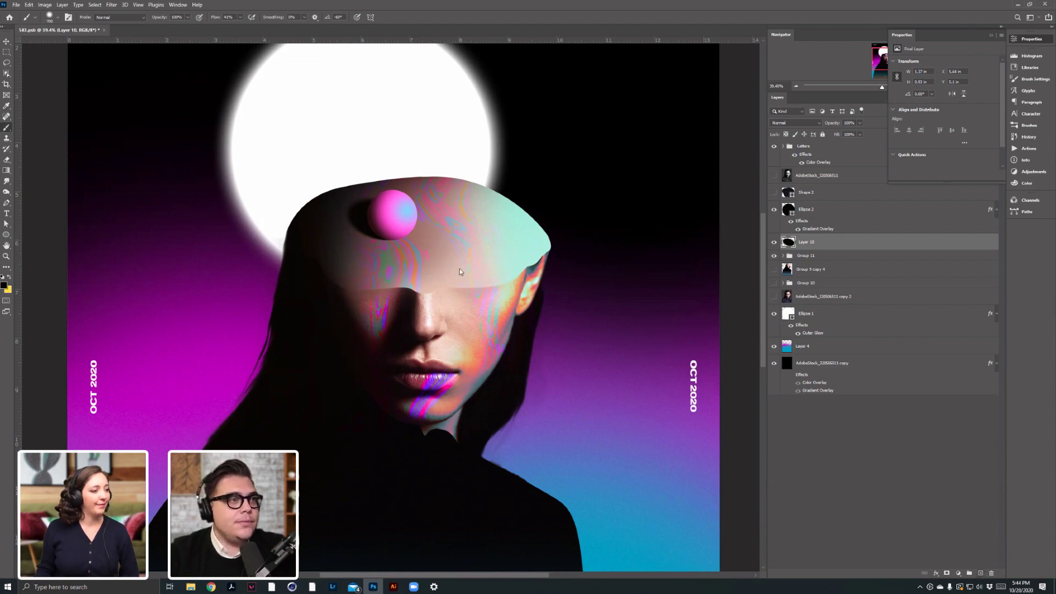
pyautogui.hotkey('ctrl', 'alt', 'shift', 'n')
pyautogui.press('[')
pyautogui.press('[')
pyautogui.press('[')
pyautogui.click(433, 231)
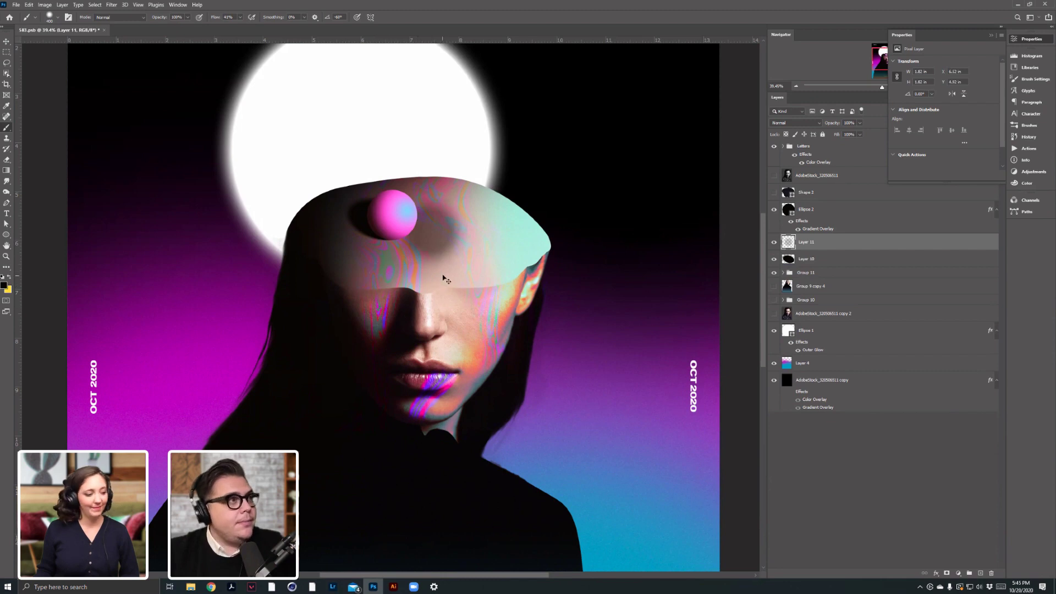
pyautogui.hotkey('ctrl', 'z')
pyautogui.moveTo(245, 27); pyautogui.dragTo(266, 27)
pyautogui.moveTo(449, 250)
pyautogui.mouseDown()
pyautogui.moveTo(434, 255)
pyautogui.moveTo(459, 266)
pyautogui.mouseUp()
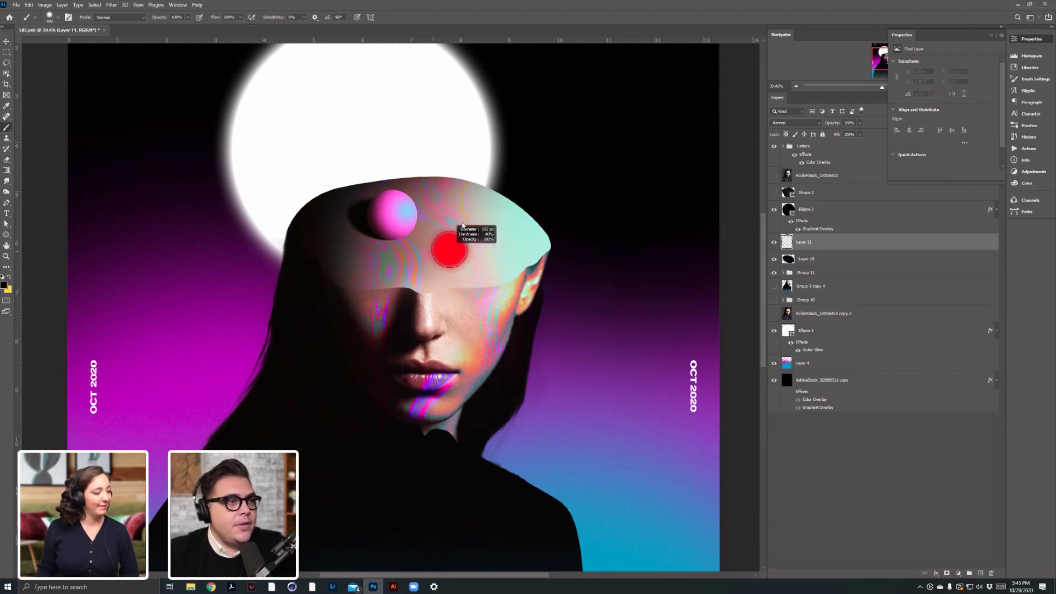
pyautogui.click(449, 242)
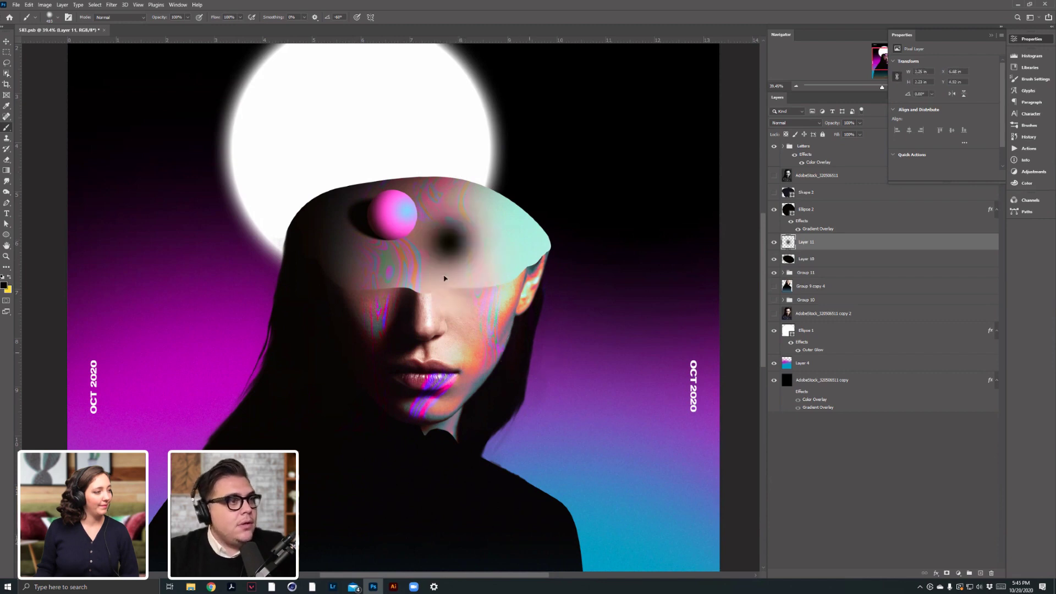
# Flatten the black dab into a thin contact shadow and place it directly beneath the pink sphere.
pyautogui.hotkey('ctrl', 't')
pyautogui.moveTo(449, 187)
pyautogui.mouseDown()
pyautogui.moveTo(445, 244)
pyautogui.moveTo(402, 235)
pyautogui.mouseUp()
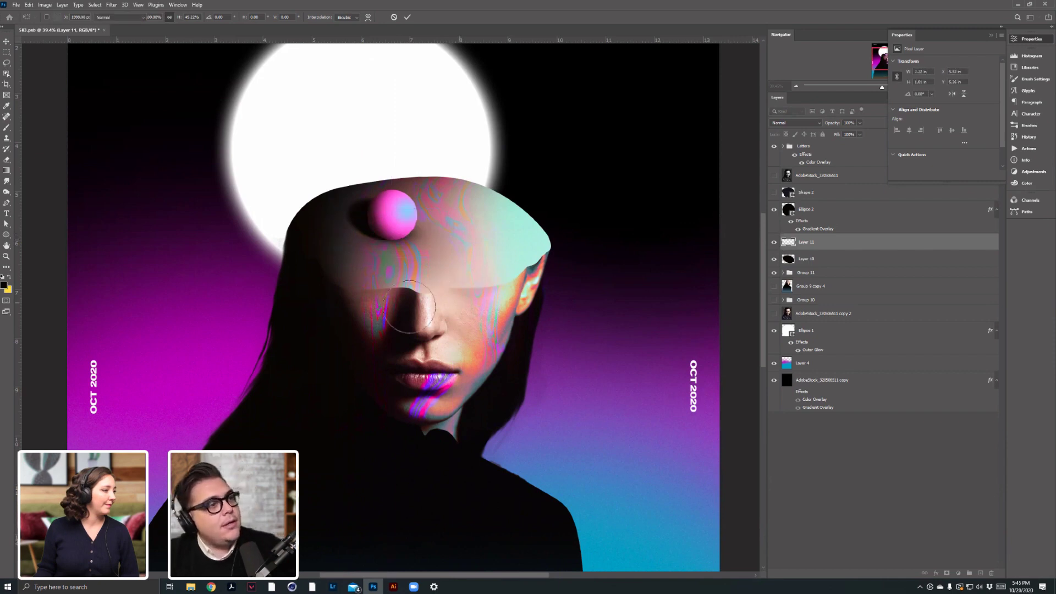
pyautogui.press('Return')
pyautogui.press('b')
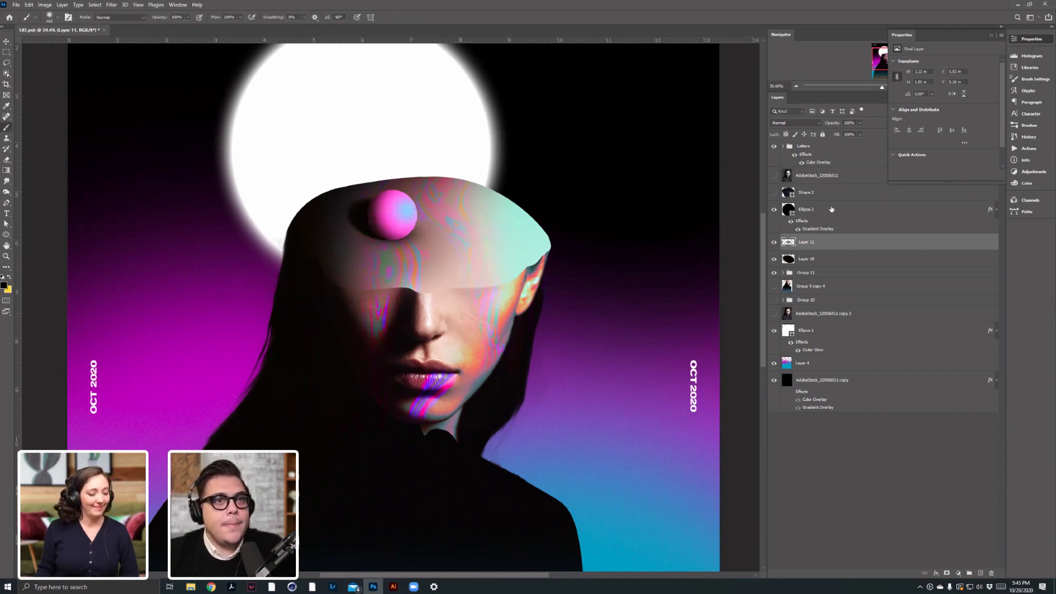
# Add a layer mask to Layer 10 and fade the far end of the cast shadow with a large soft brush.
pyautogui.hotkey('alt', '[')
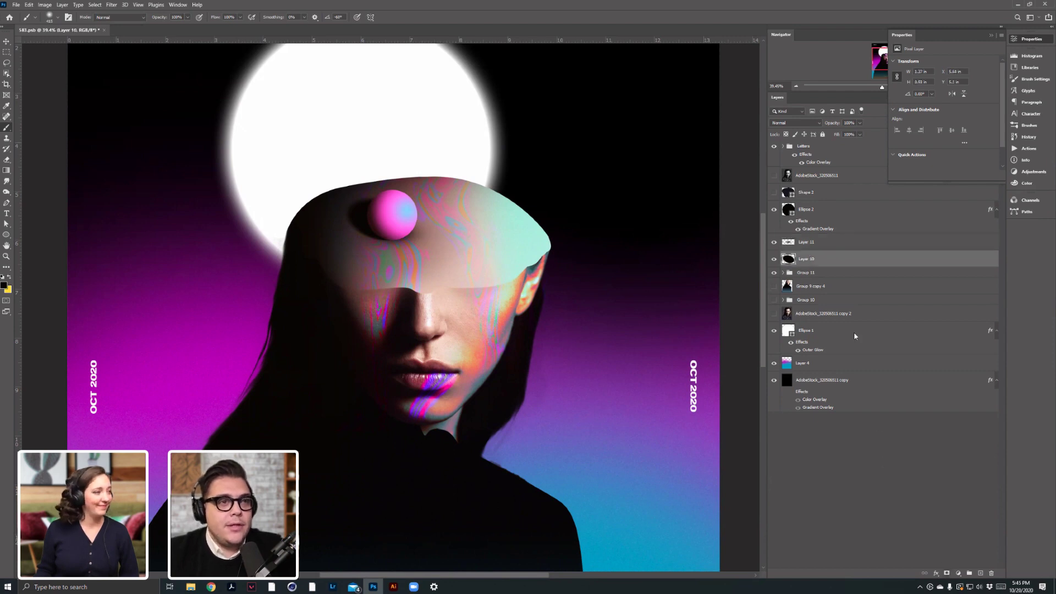
pyautogui.click(946, 573)
pyautogui.press(']')
pyautogui.press(']')
pyautogui.press(']')
pyautogui.press(']')
pyautogui.click(10, 278)
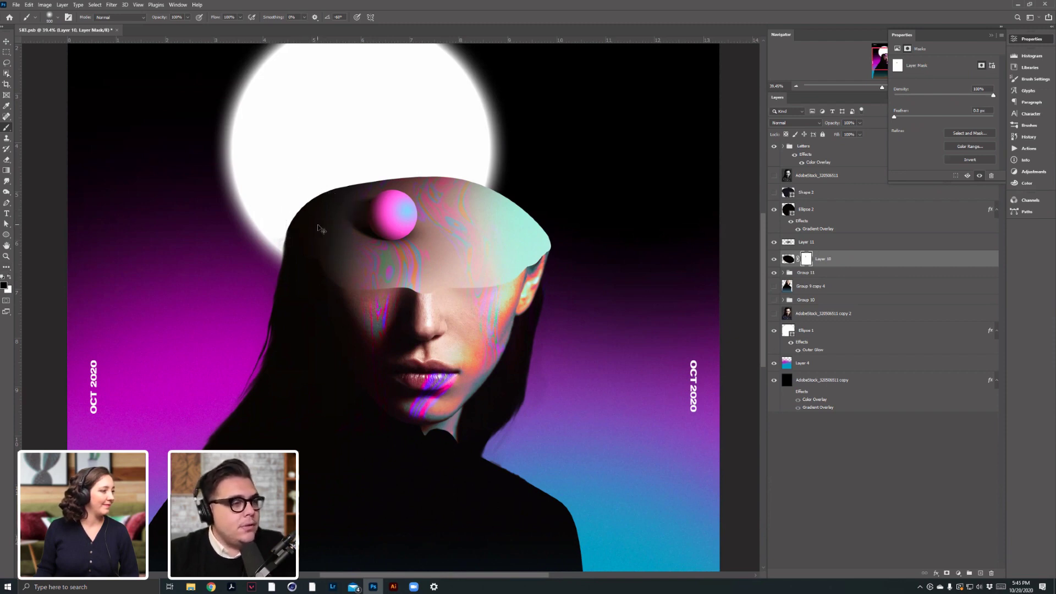
pyautogui.hotkey('ctrl', 'z')
pyautogui.moveTo(337, 214)
pyautogui.mouseDown()
pyautogui.moveTo(347, 151)
pyautogui.moveTo(339, 187)
pyautogui.moveTo(311, 198)
pyautogui.mouseUp()
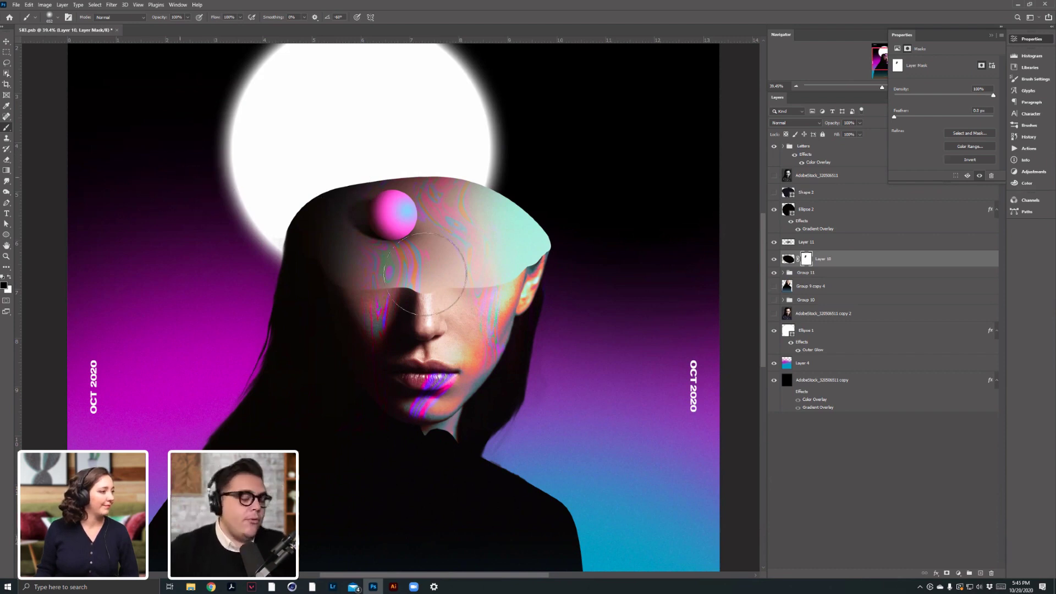
pyautogui.rightClick(431, 247)
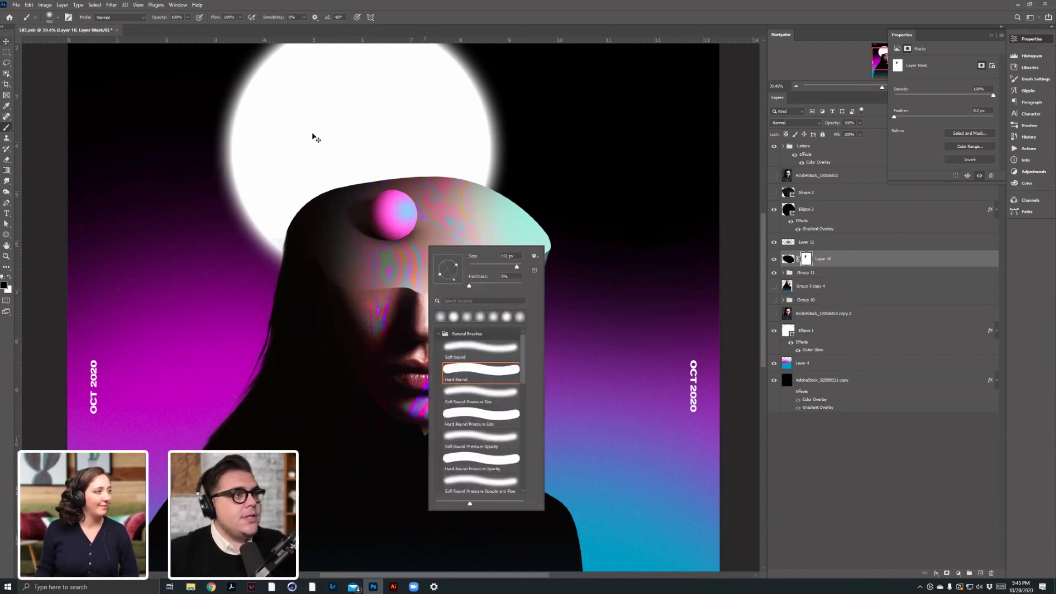
# Group Ellipse 2, Layer 11 and Layer 10 and name the group SP.
pyautogui.click(7, 42)
pyautogui.click(798, 245)
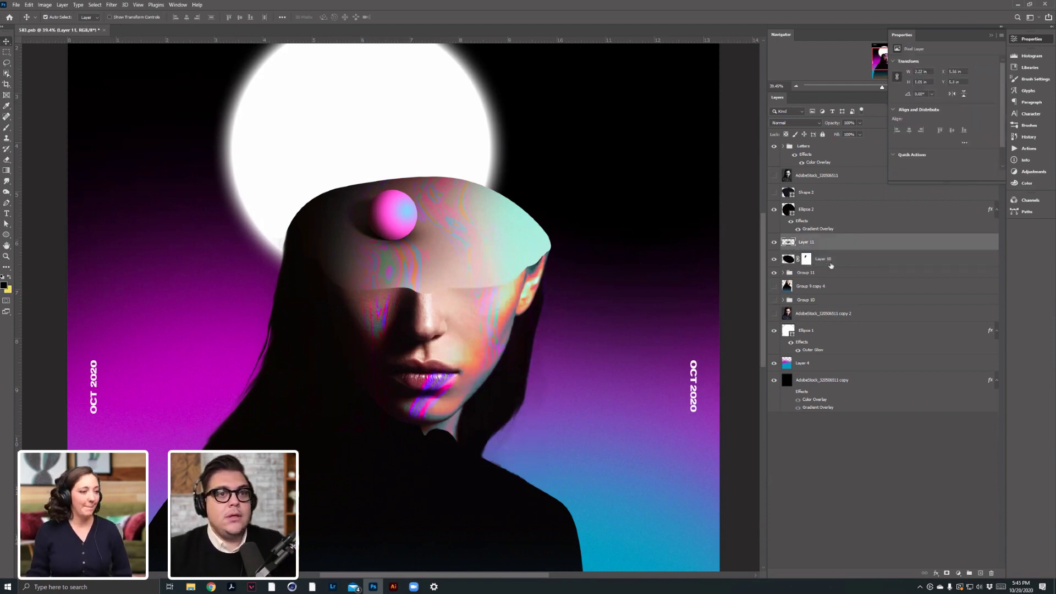
pyautogui.keyDown('ctrl'); pyautogui.click(832, 260); pyautogui.keyUp('ctrl')
pyautogui.keyDown('ctrl'); pyautogui.click(809, 212); pyautogui.keyUp('ctrl')
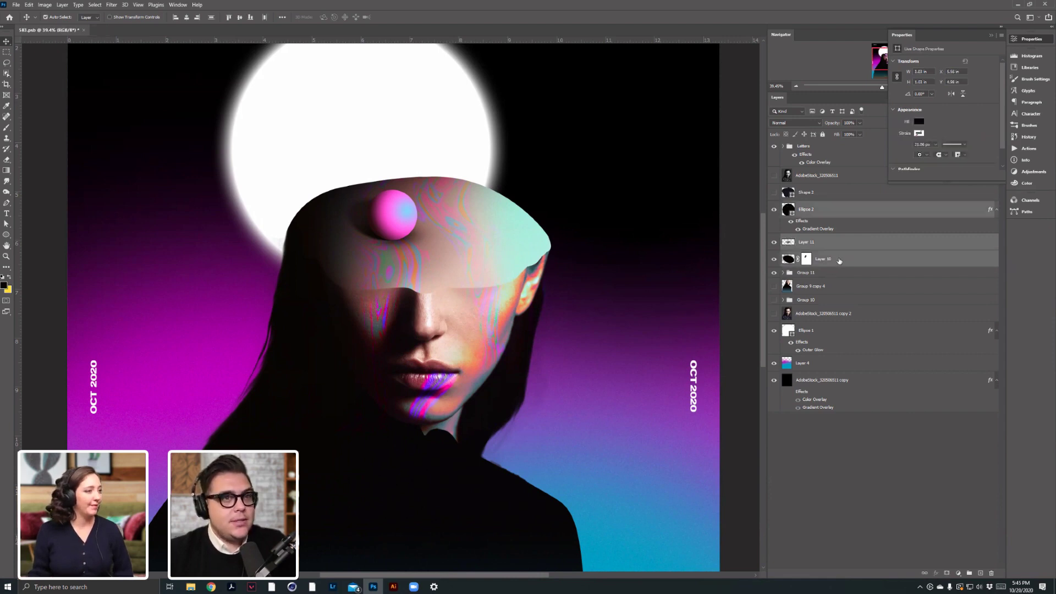
pyautogui.hotkey('ctrl', 'g')
pyautogui.doubleClick(812, 206)
pyautogui.write('Sp')
pyautogui.press('Return')
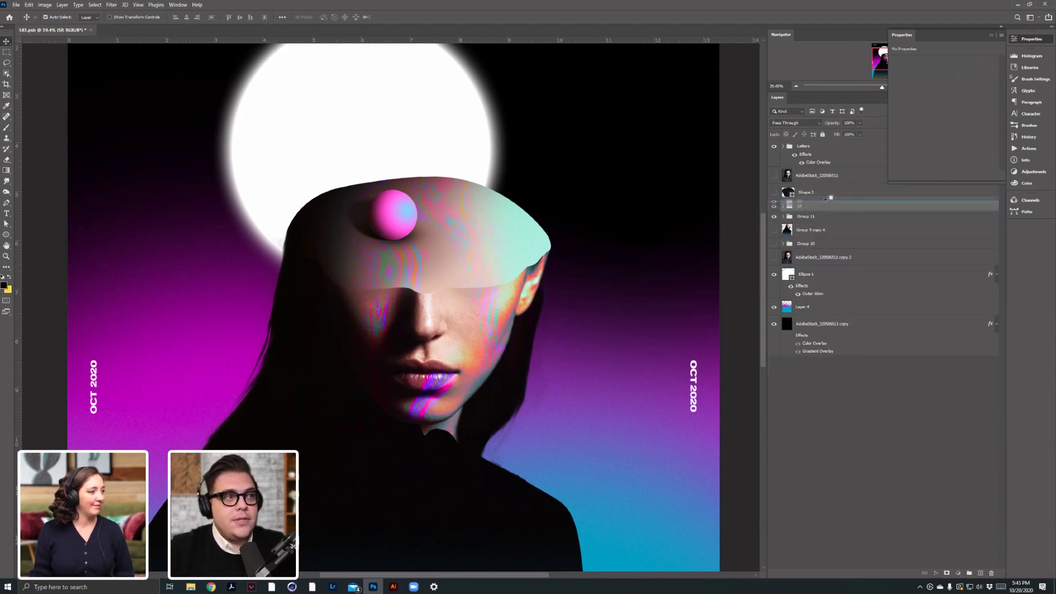
# Duplicate the SP group, scale the copy to about 57% and place it just below the large sphere.
pyautogui.hotkey('ctrl', 'j')
pyautogui.hotkey('ctrl', 't')
pyautogui.moveTo(339, 190); pyautogui.dragTo(386, 220)
pyautogui.moveTo(415, 262); pyautogui.dragTo(417, 278)
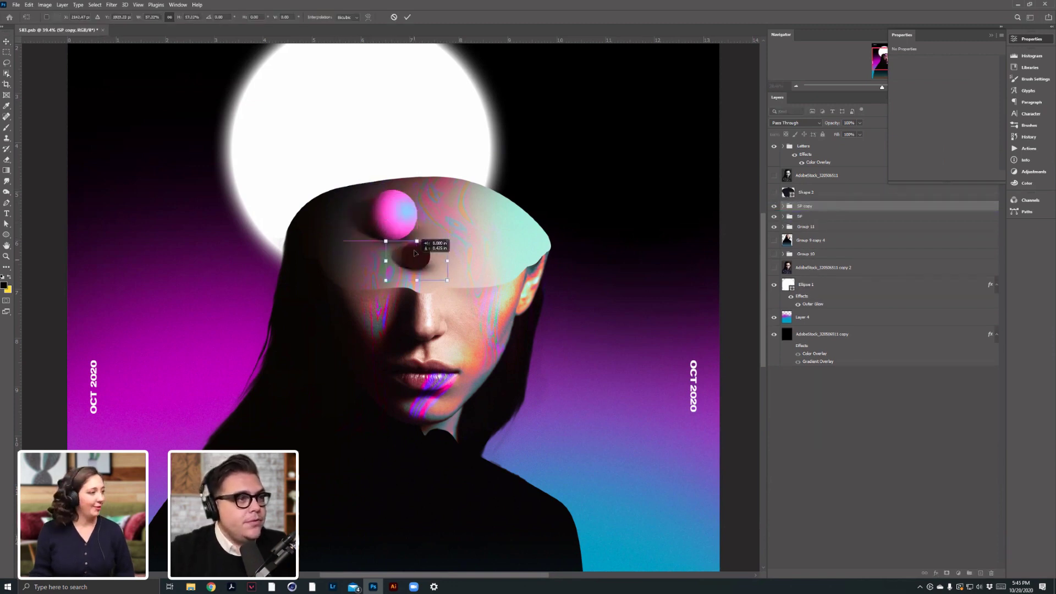
pyautogui.moveTo(445, 237); pyautogui.dragTo(442, 239)
pyautogui.press('Return')
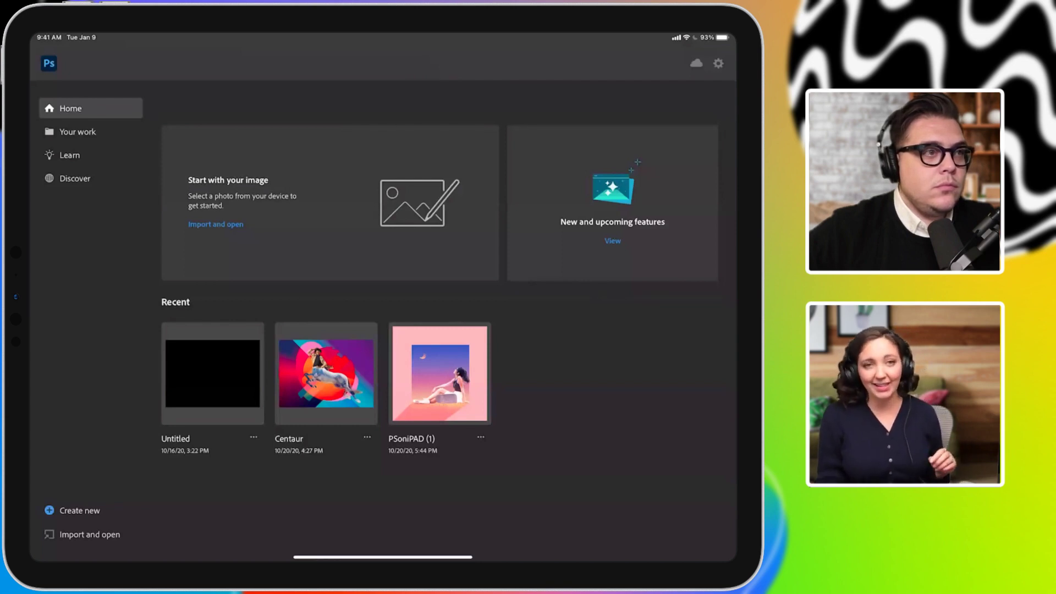
# Switch to Photoshop on the iPad, open the recent document PSoniPAD (1) and fit the whole canvas in view.
pyautogui.click(440, 374)
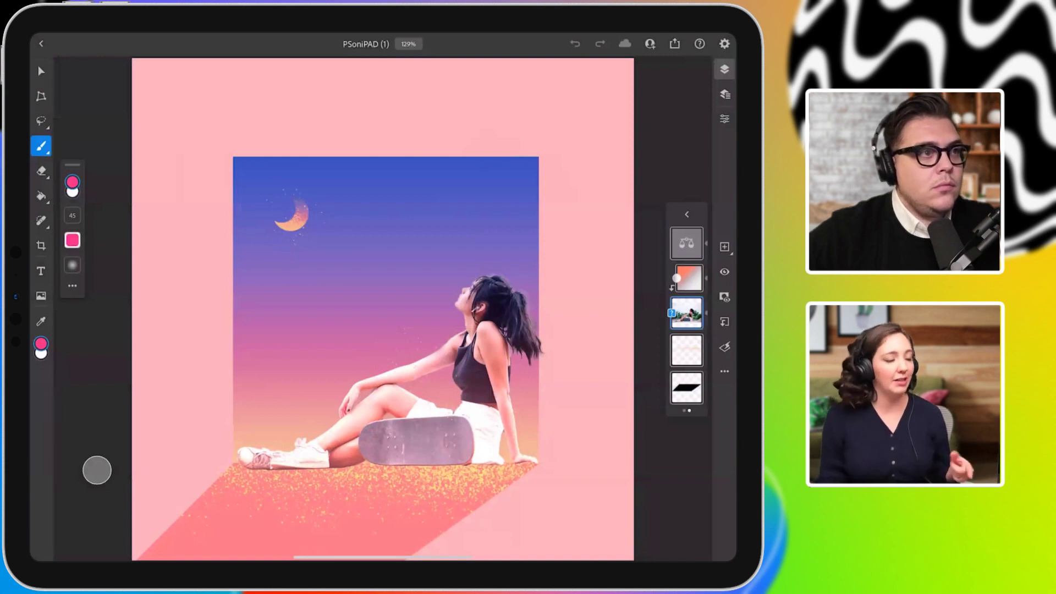
pyautogui.scroll(-5, 380, 309)
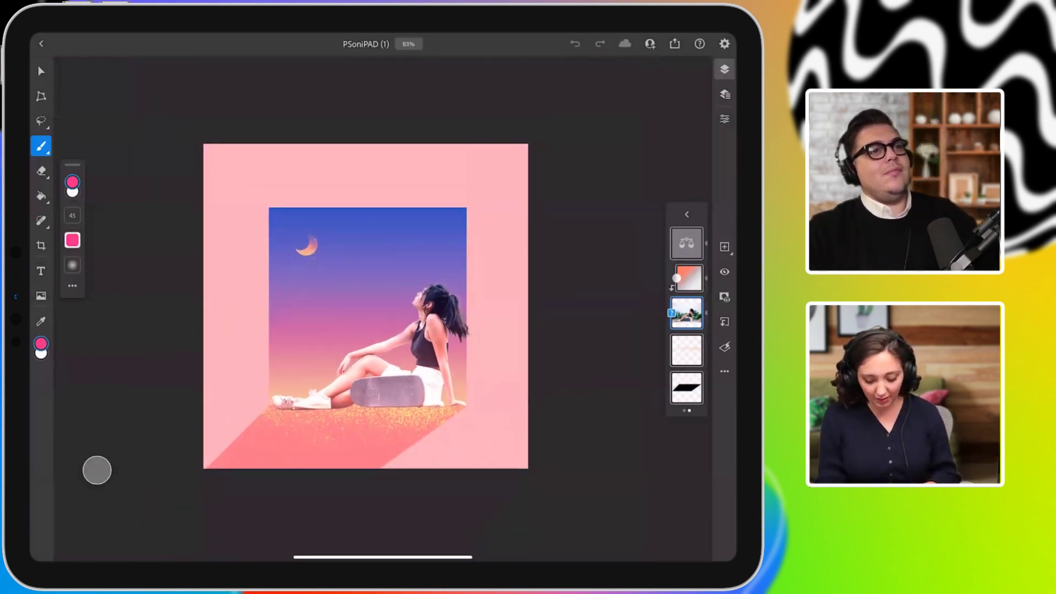
pyautogui.scroll(-1, 377, 302)
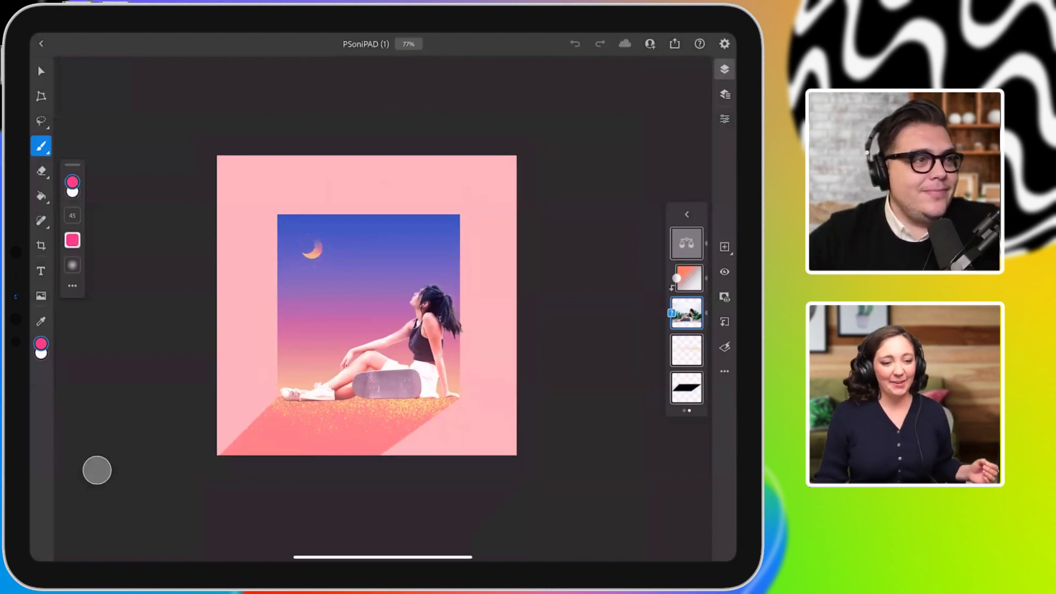
# Leave the layer group, hide the seated woman's group and show the layer of the woman in the fleece coat.
pyautogui.click(687, 215)
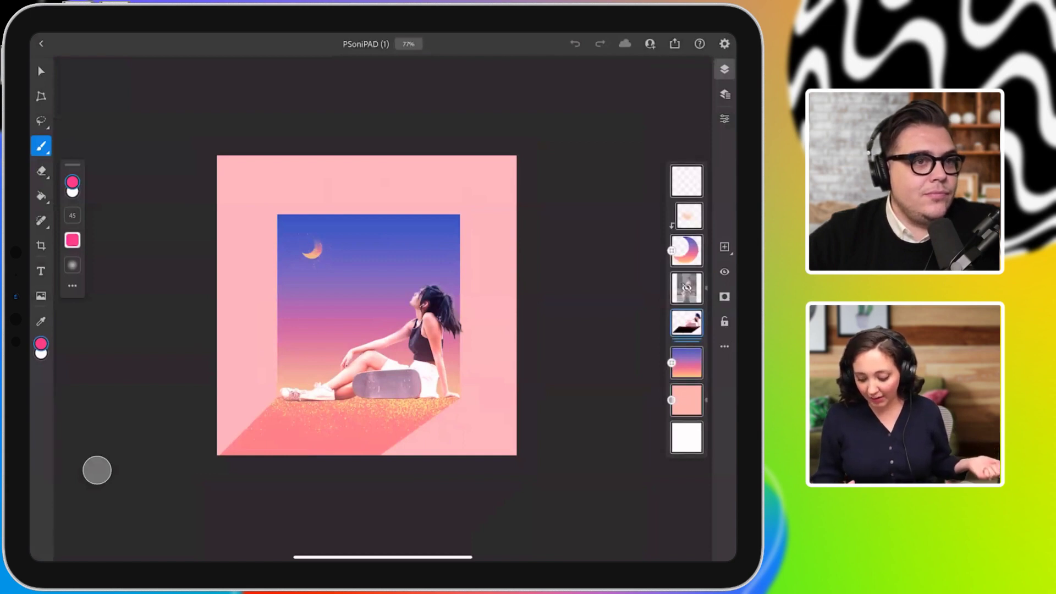
pyautogui.click(725, 272)
pyautogui.click(687, 287)
pyautogui.click(724, 271)
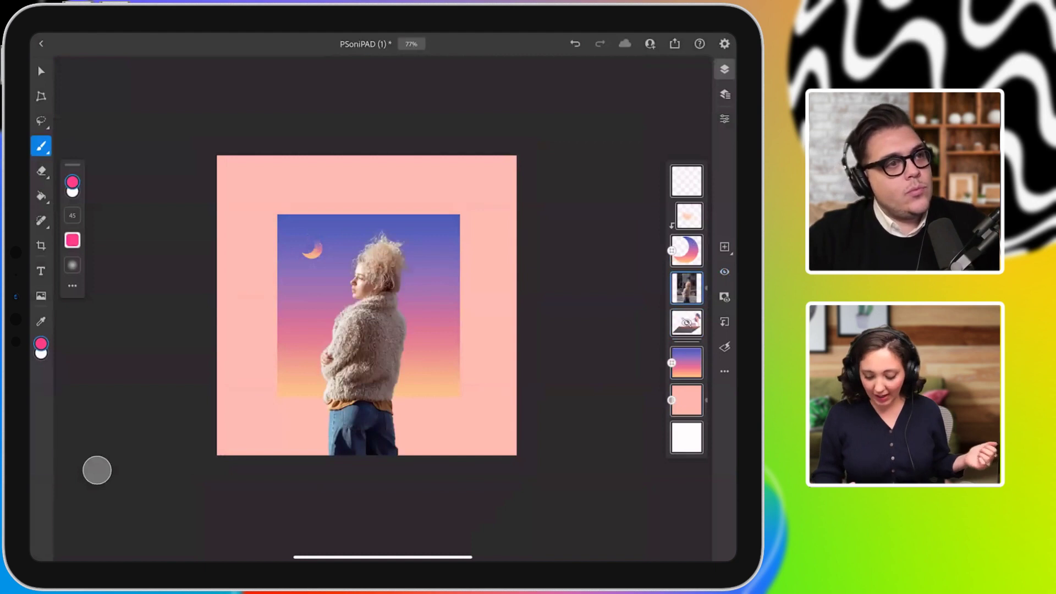
# Place the flattened street photo of the woman in the fleece coat from the PS on iPad library at its default size.
pyautogui.click(41, 296)
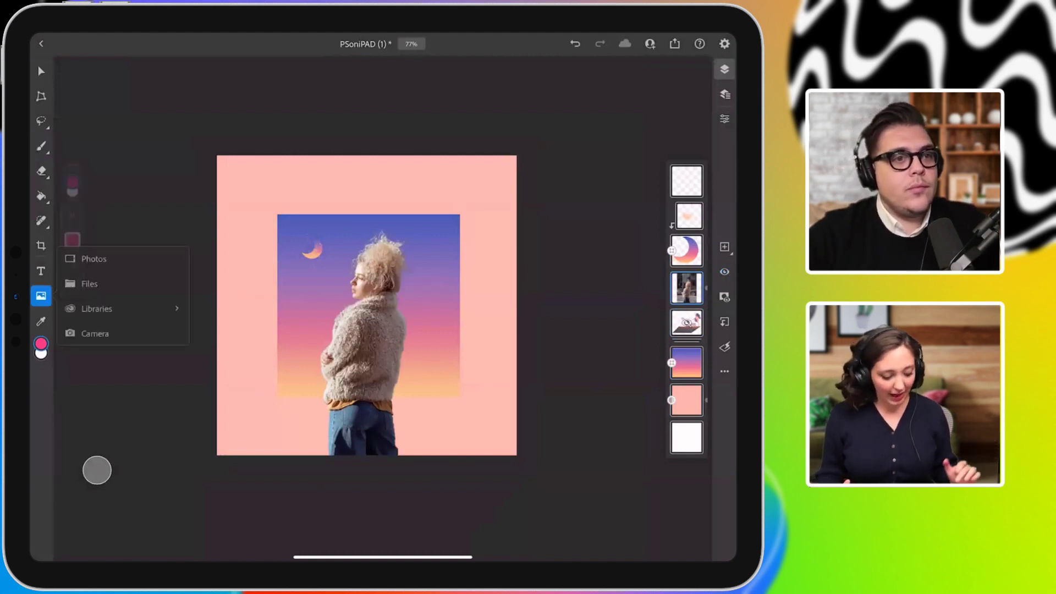
pyautogui.click(97, 308)
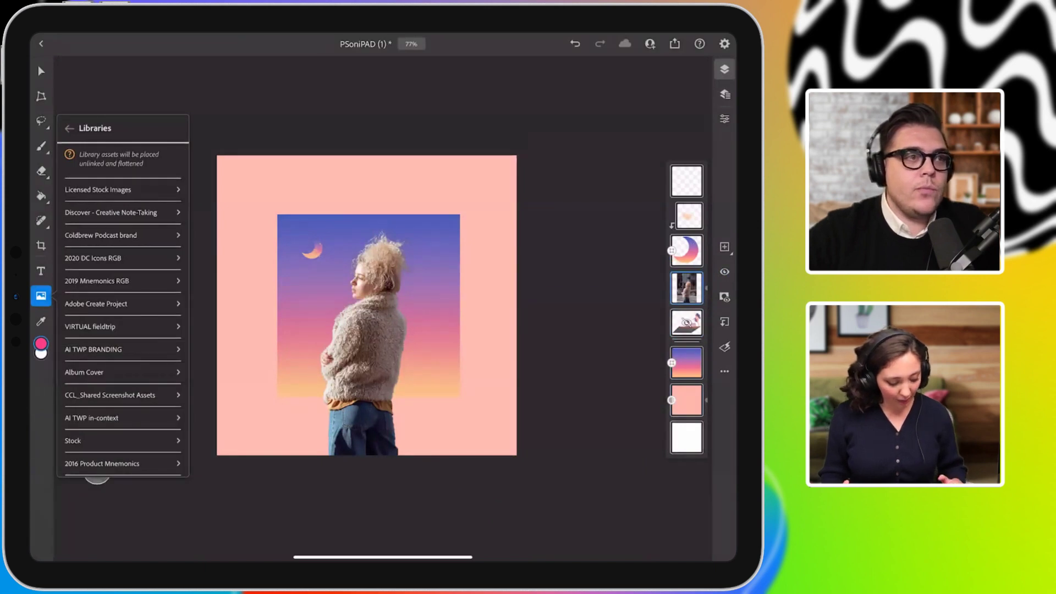
pyautogui.scroll(-10, 123, 308)
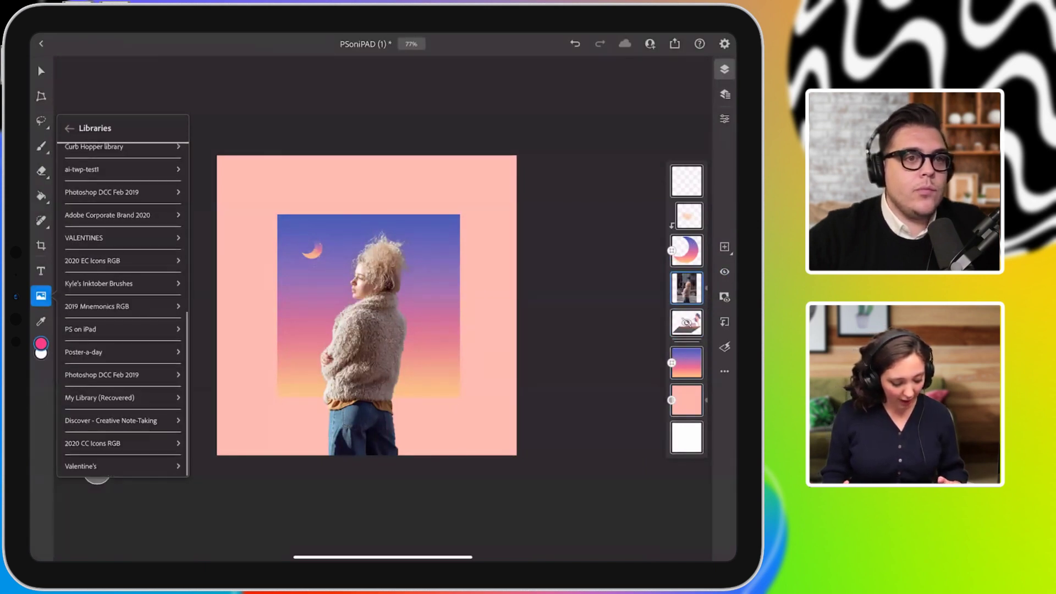
pyautogui.click(80, 329)
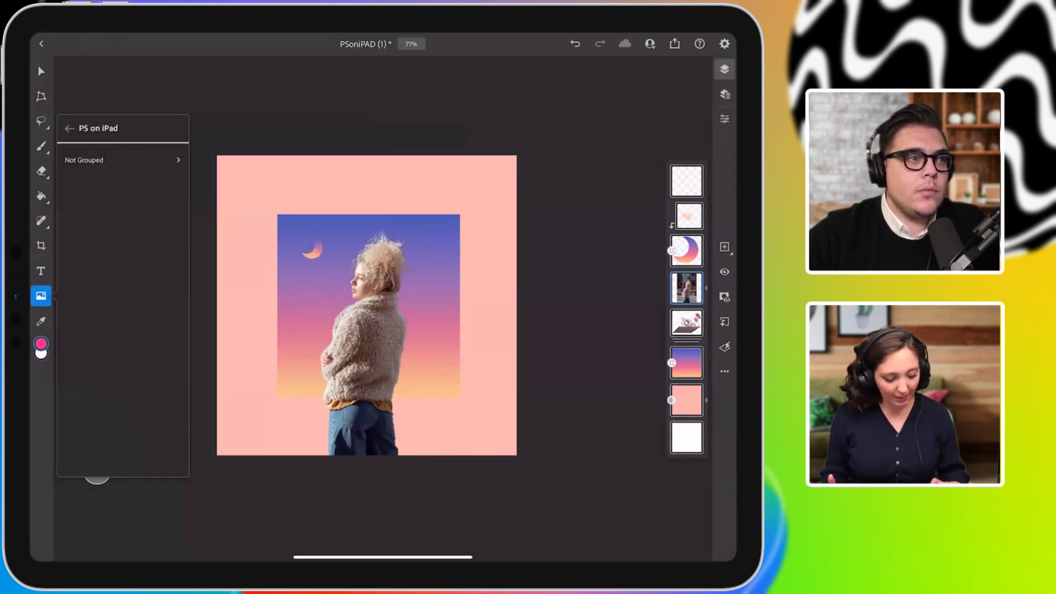
pyautogui.click(82, 158)
pyautogui.click(93, 292)
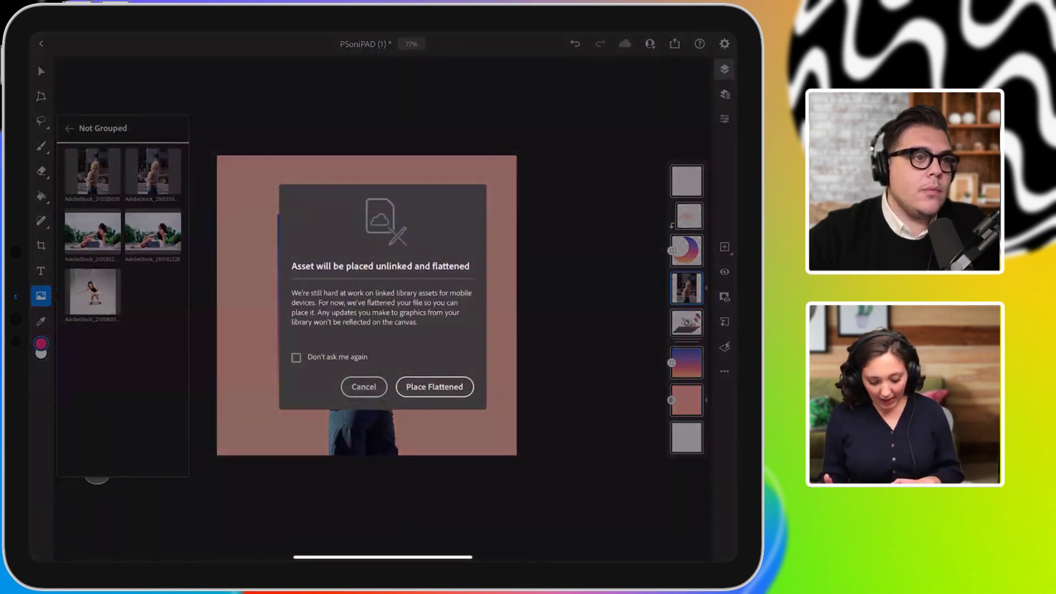
pyautogui.click(434, 387)
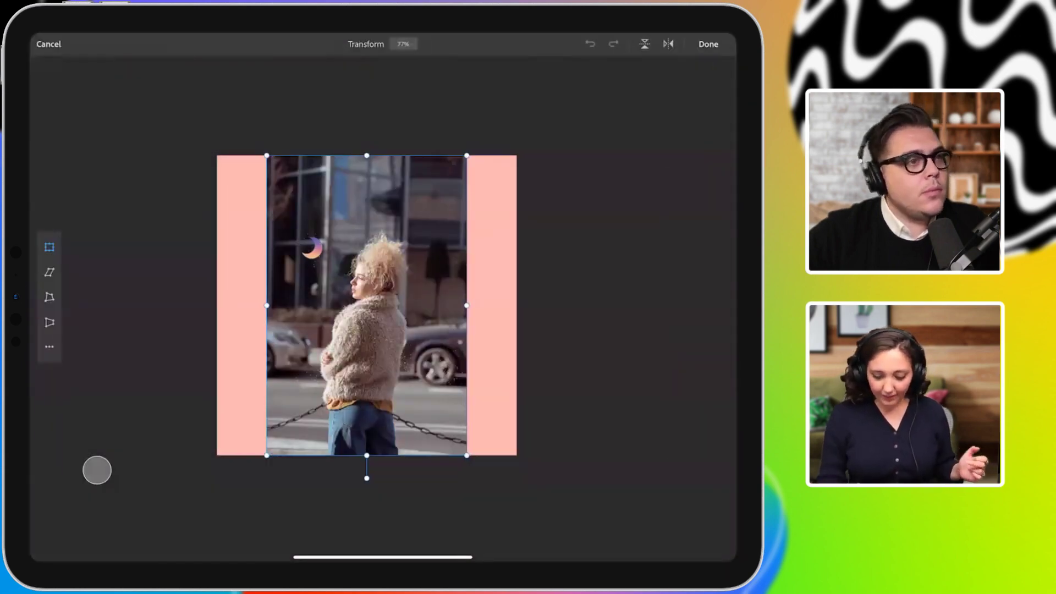
pyautogui.click(708, 44)
# Select the woman in the newly placed photo with Select Subject.
pyautogui.click(41, 121)
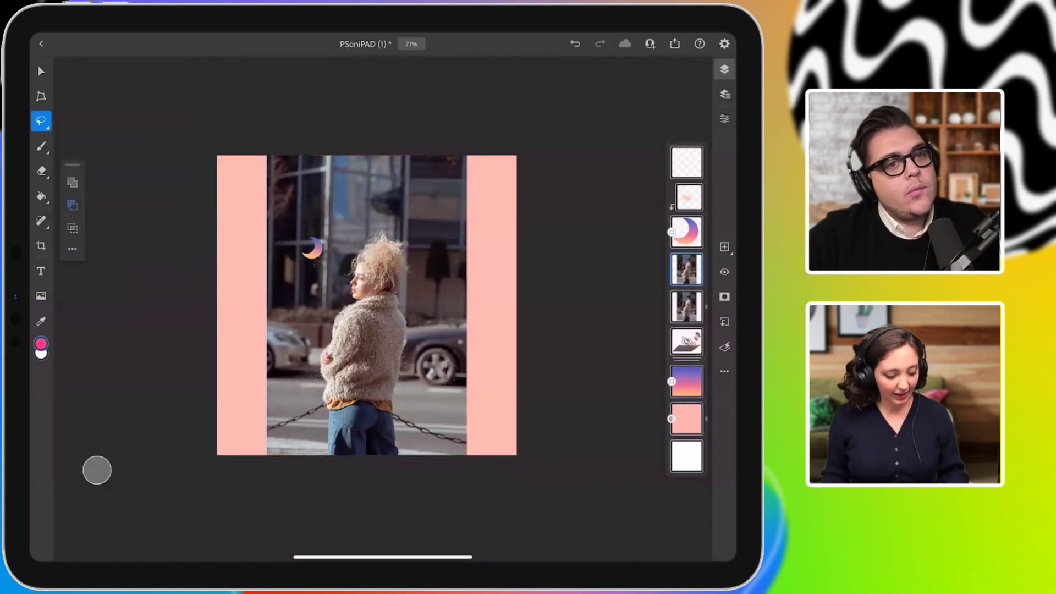
pyautogui.click(41, 121)
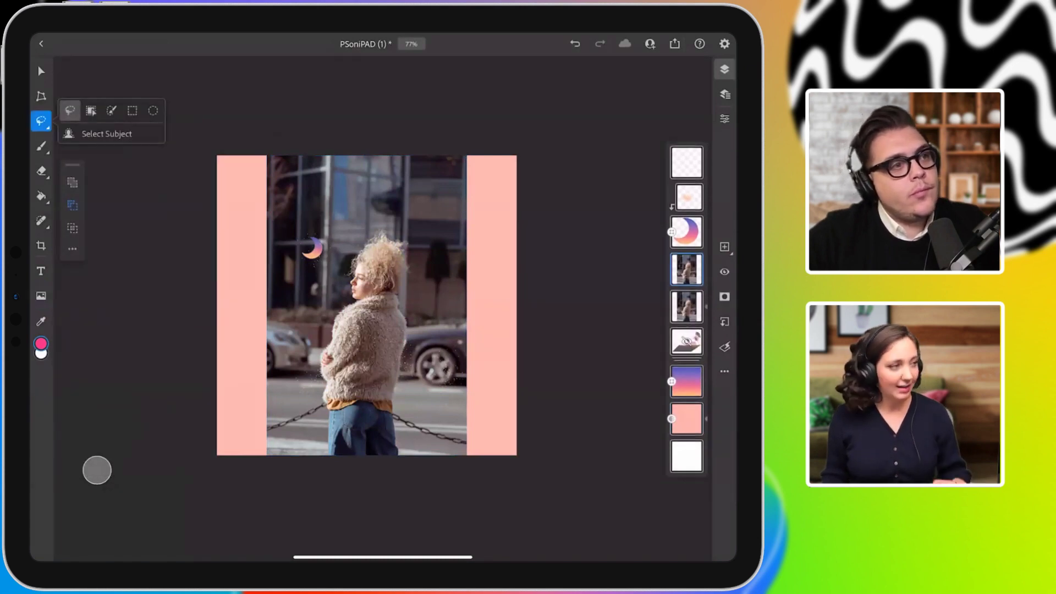
pyautogui.click(106, 133)
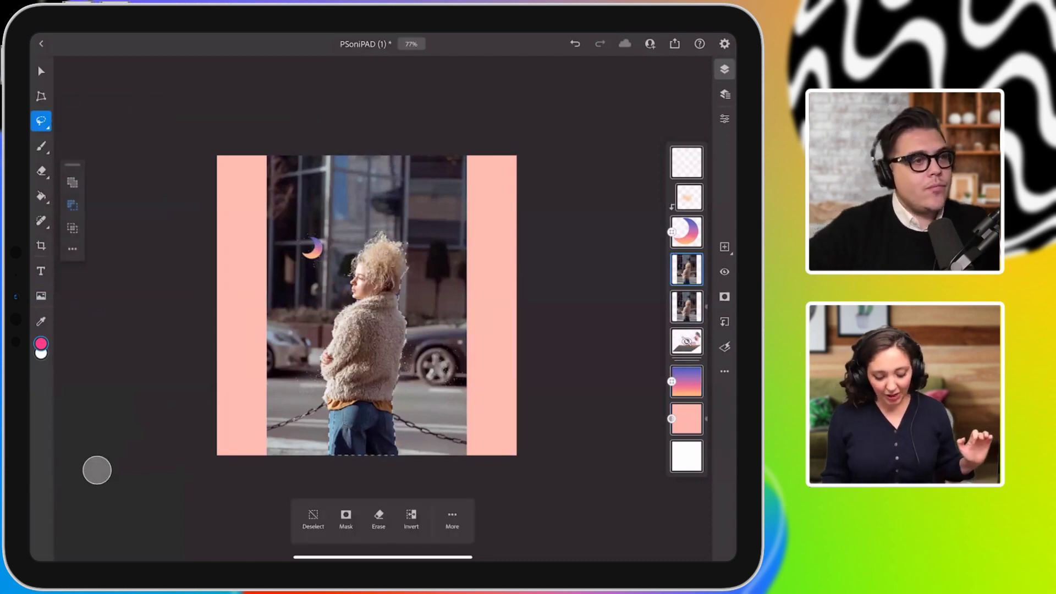
# Refine the selection's edge around the woman's curly hair and fleece coat with Refine Edge.
pyautogui.scroll(5, 379, 335)
pyautogui.scroll(3, 360, 308)
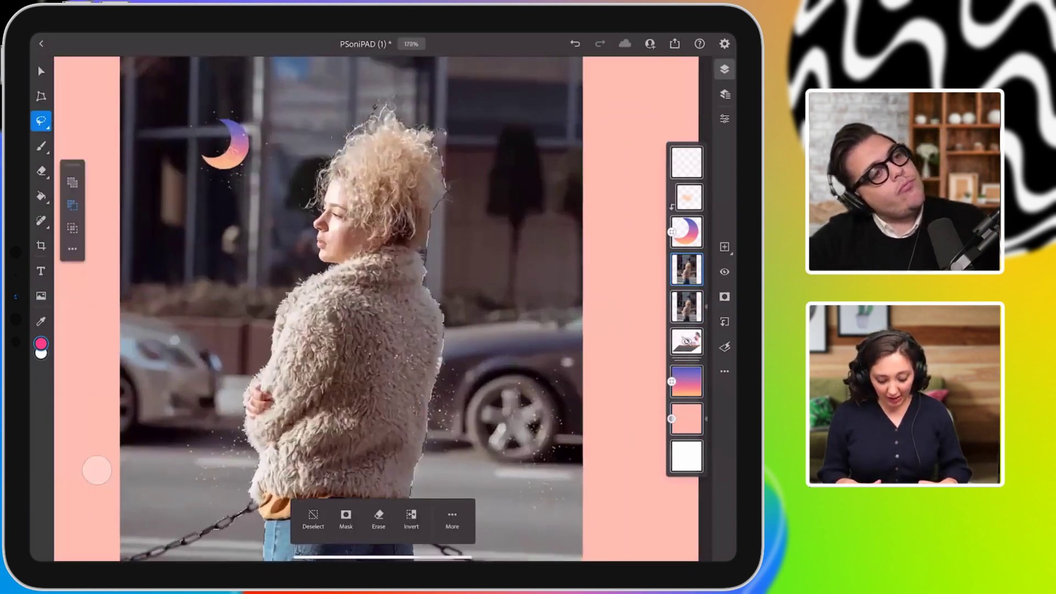
pyautogui.click(452, 517)
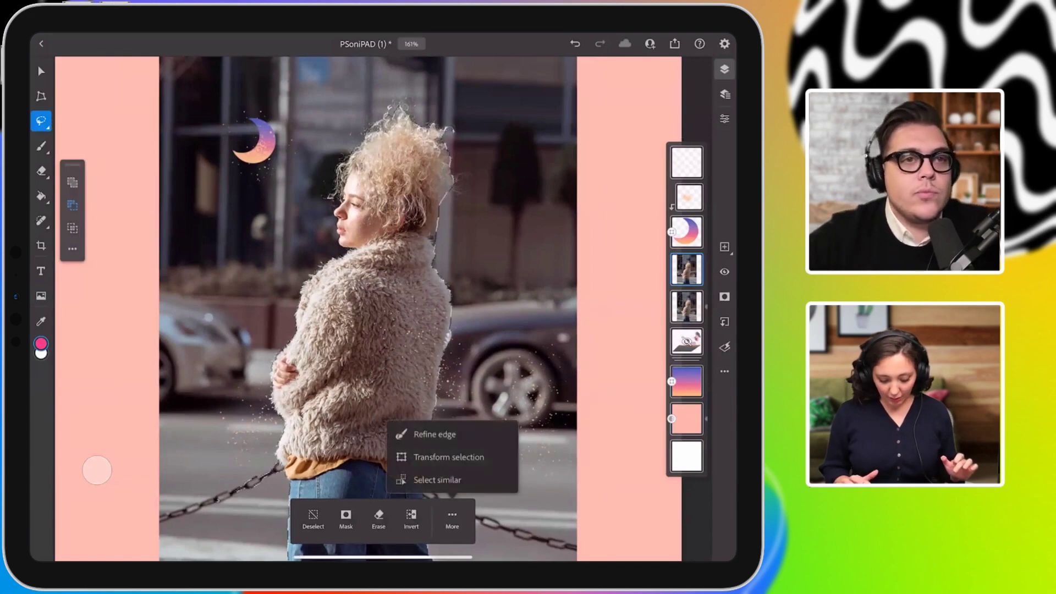
pyautogui.click(435, 432)
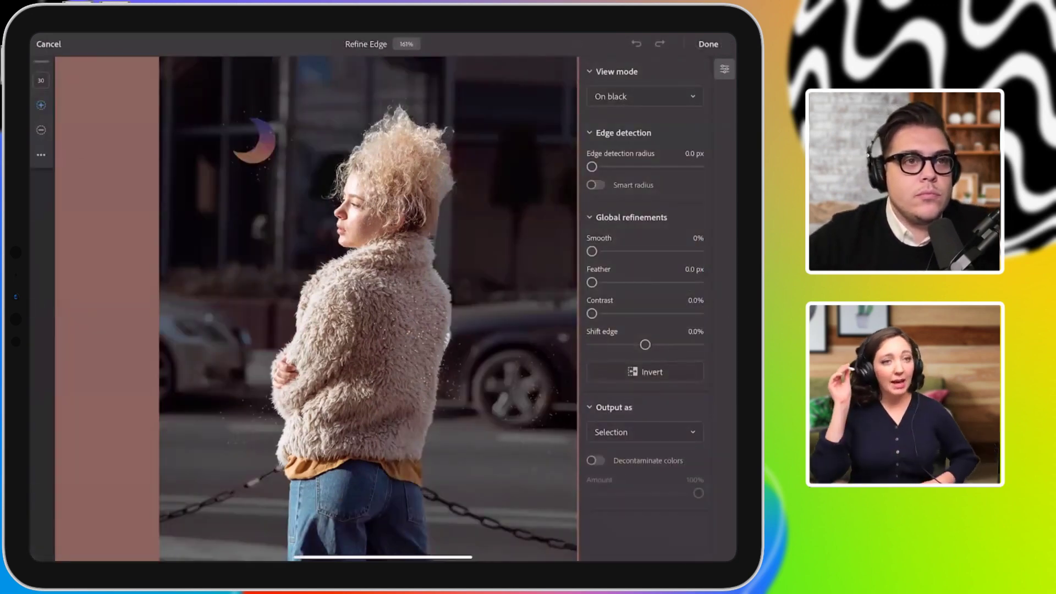
pyautogui.scroll(5, 316, 308)
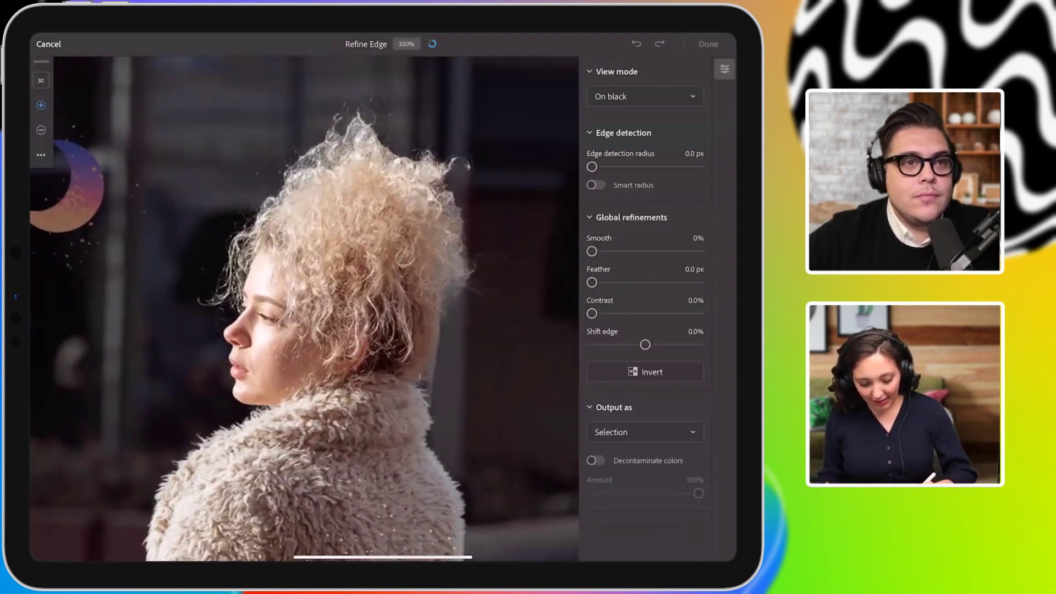
pyautogui.scroll(-5, 308, 330)
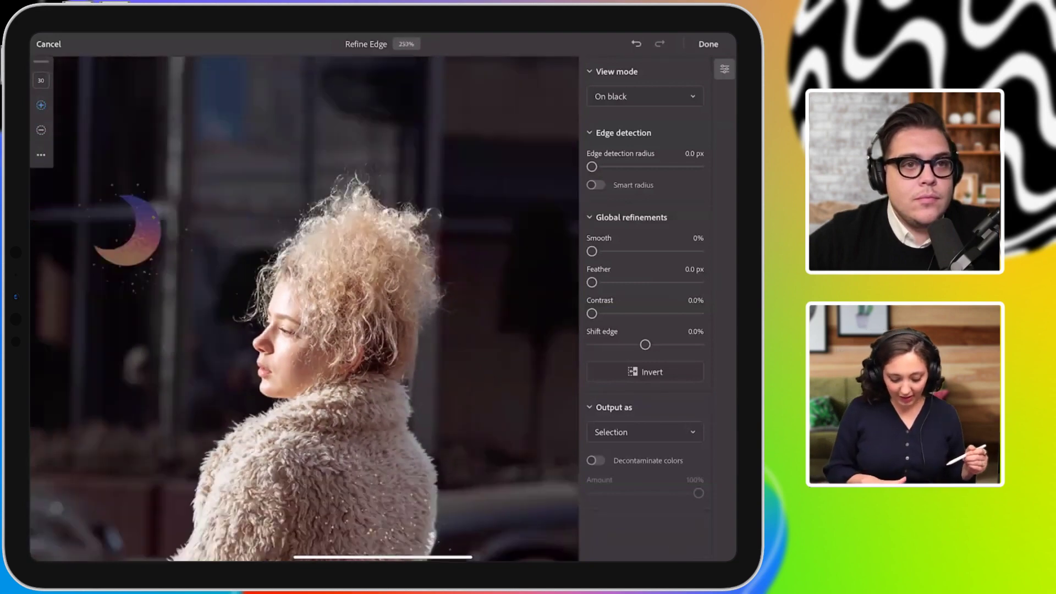
pyautogui.scroll(4, 330, 352)
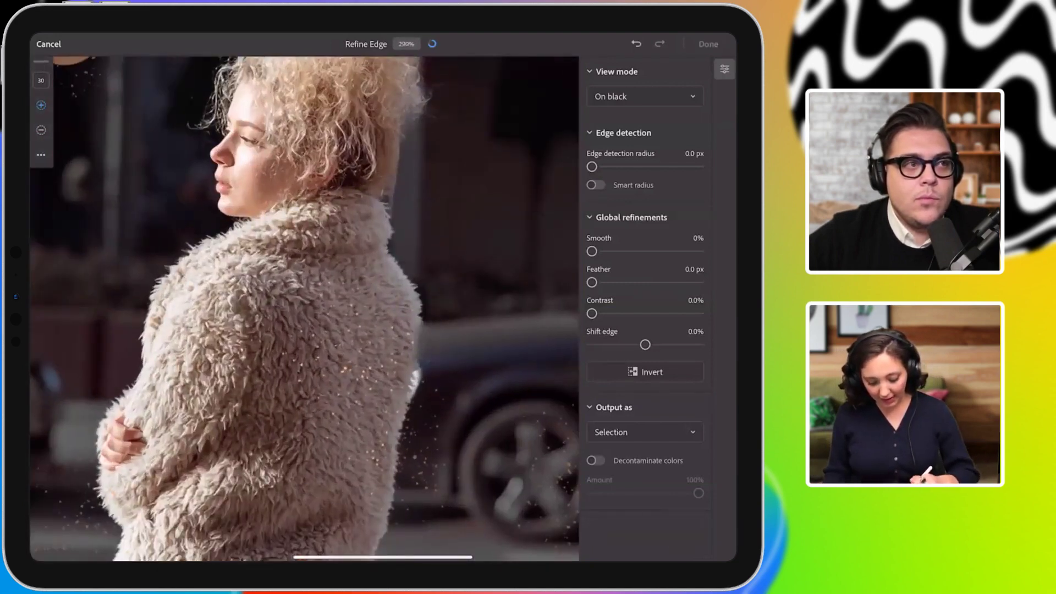
pyautogui.scroll(-3, 304, 308)
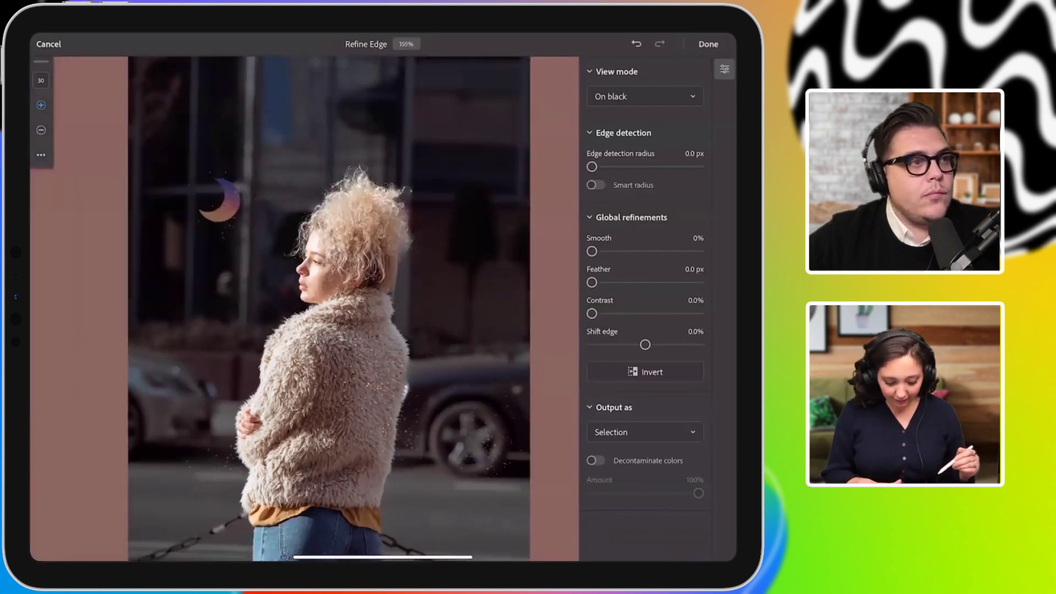
# Output the refined selection as a layer mask.
pyautogui.scroll(-2, 316, 268)
pyautogui.click(644, 432)
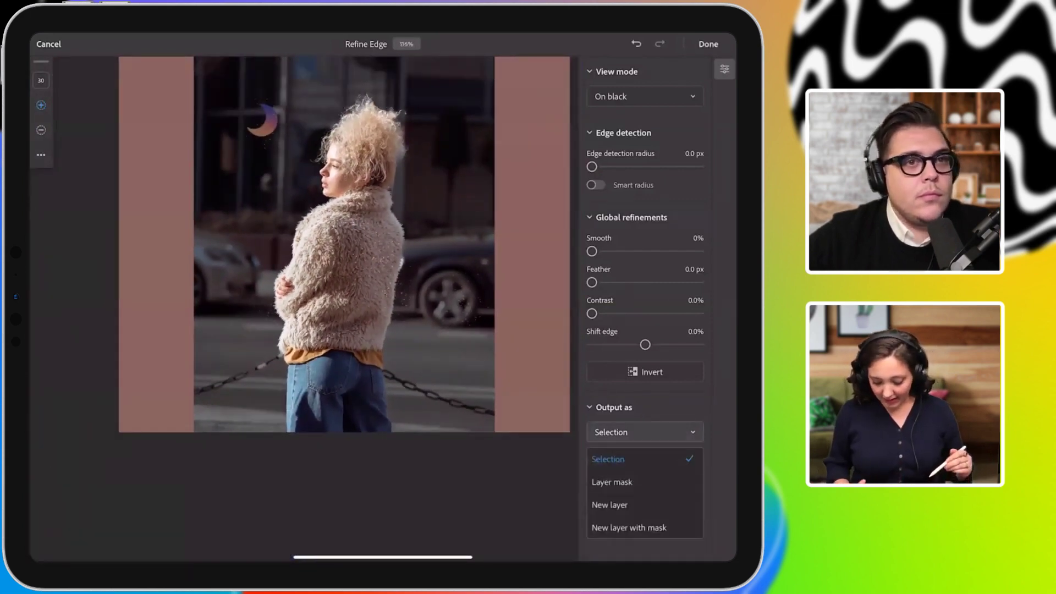
pyautogui.click(611, 482)
pyautogui.click(709, 44)
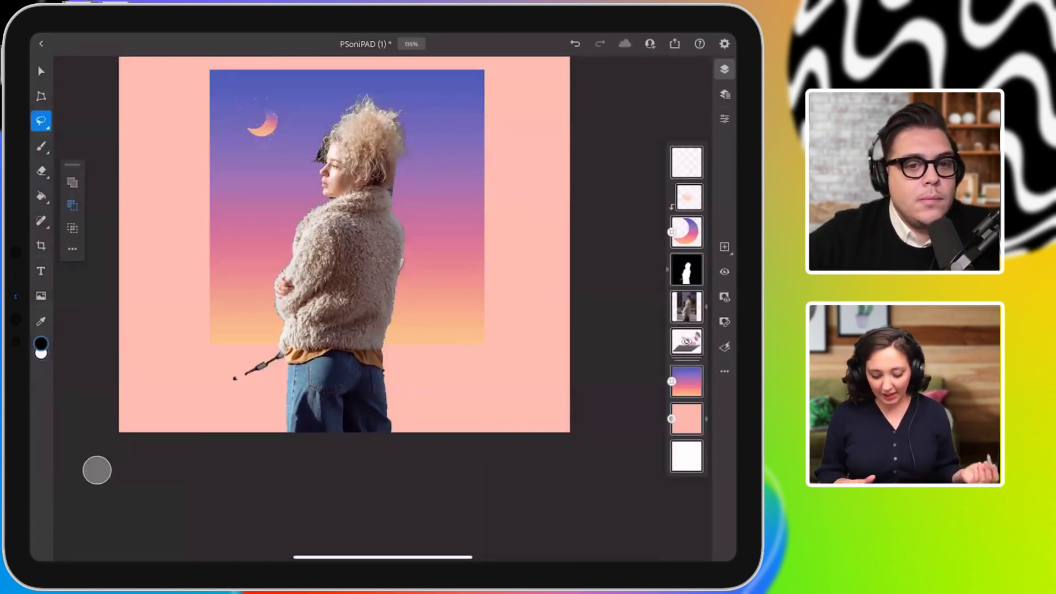
# Paint black on the layer mask to remove the leftover light patch at the back edge of the fleece coat.
pyautogui.moveTo(409, 265); pyautogui.dragTo(431, 301)
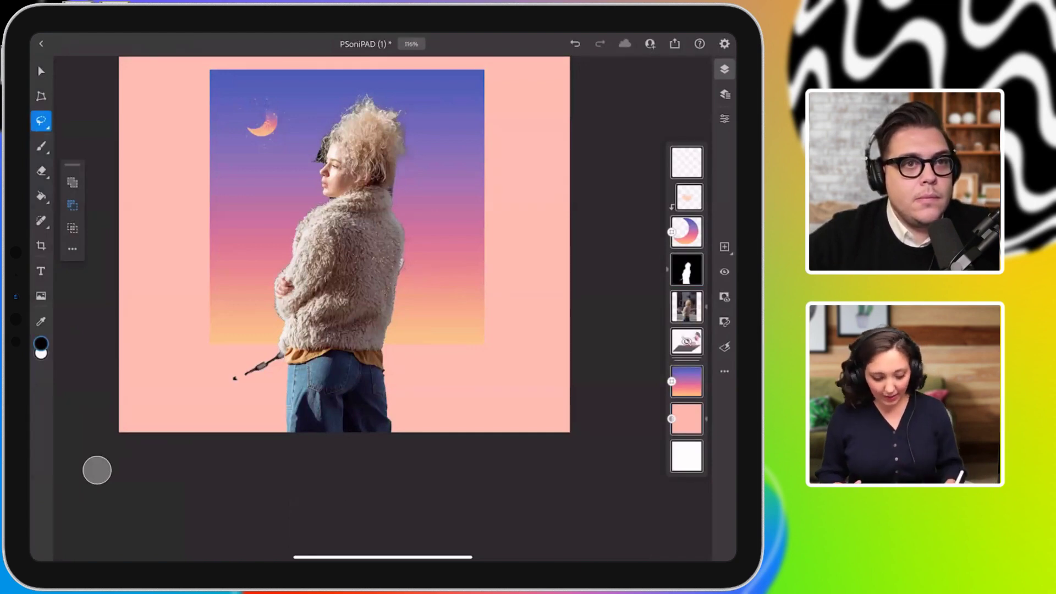
pyautogui.click(41, 146)
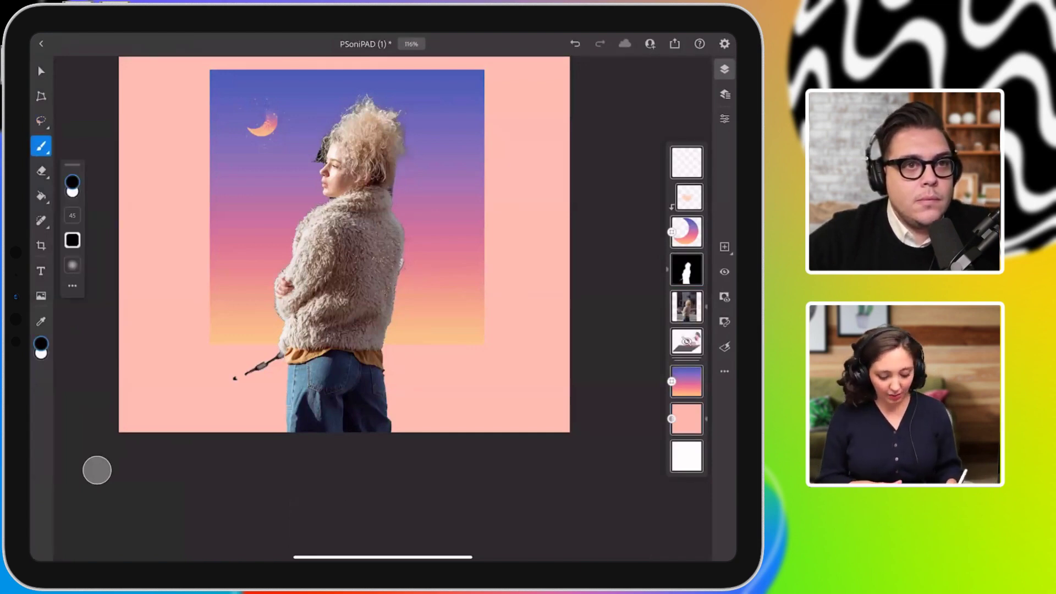
pyautogui.scroll(8, 394, 251)
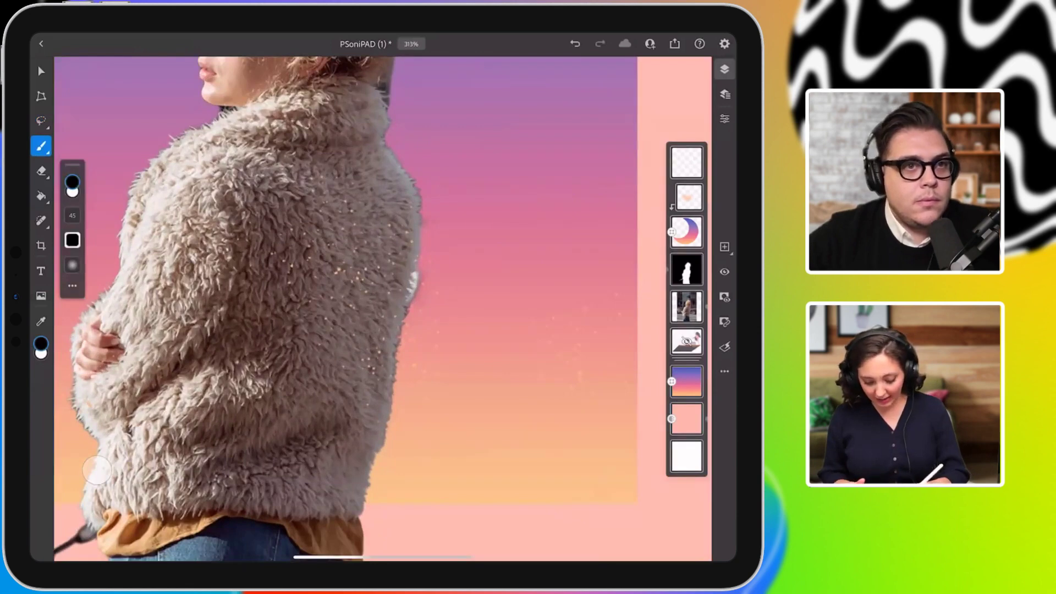
pyautogui.click(41, 146)
pyautogui.click(421, 281)
pyautogui.moveTo(418, 272); pyautogui.dragTo(413, 300)
pyautogui.scroll(-4, 383, 309)
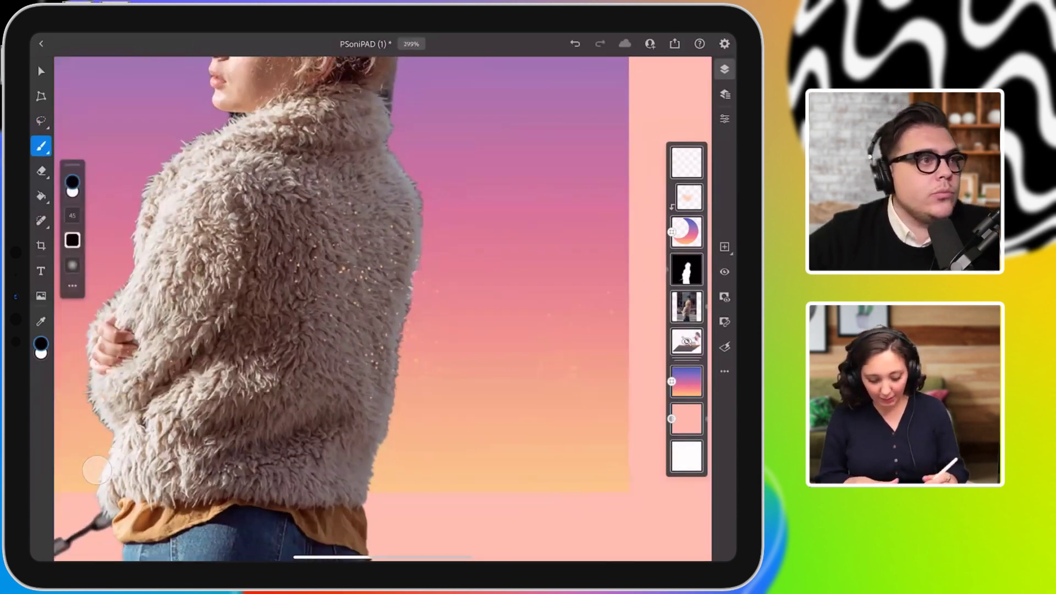
# Paint out the dark background remnants in front of the woman's forehead and the chain beside her hip on the mask.
pyautogui.scroll(2, 383, 308)
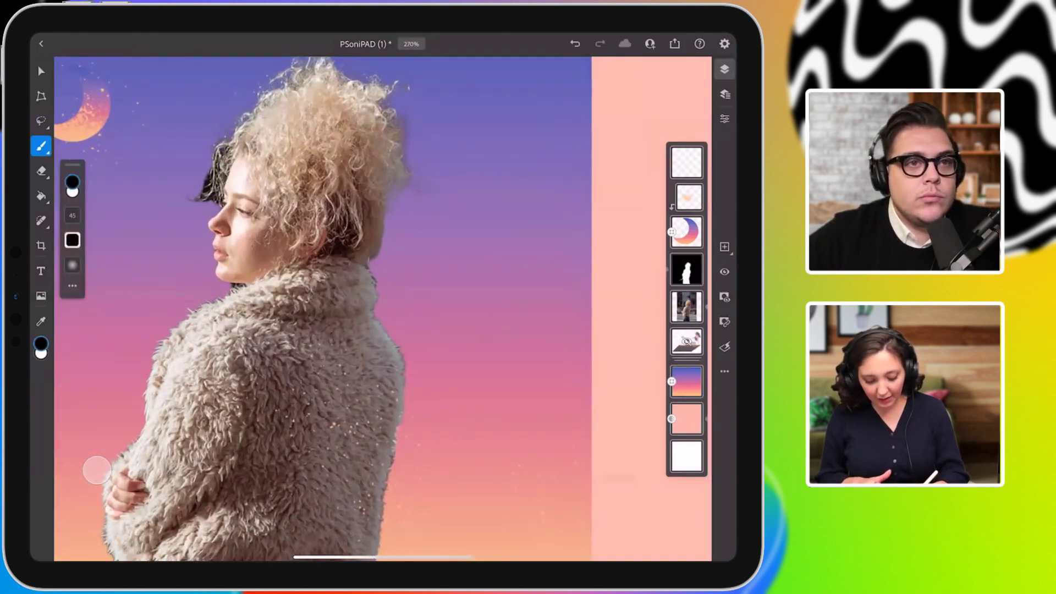
pyautogui.moveTo(206, 198)
pyautogui.mouseDown()
pyautogui.moveTo(211, 177)
pyautogui.moveTo(215, 190)
pyautogui.mouseUp()
pyautogui.moveTo(220, 154); pyautogui.dragTo(221, 200)
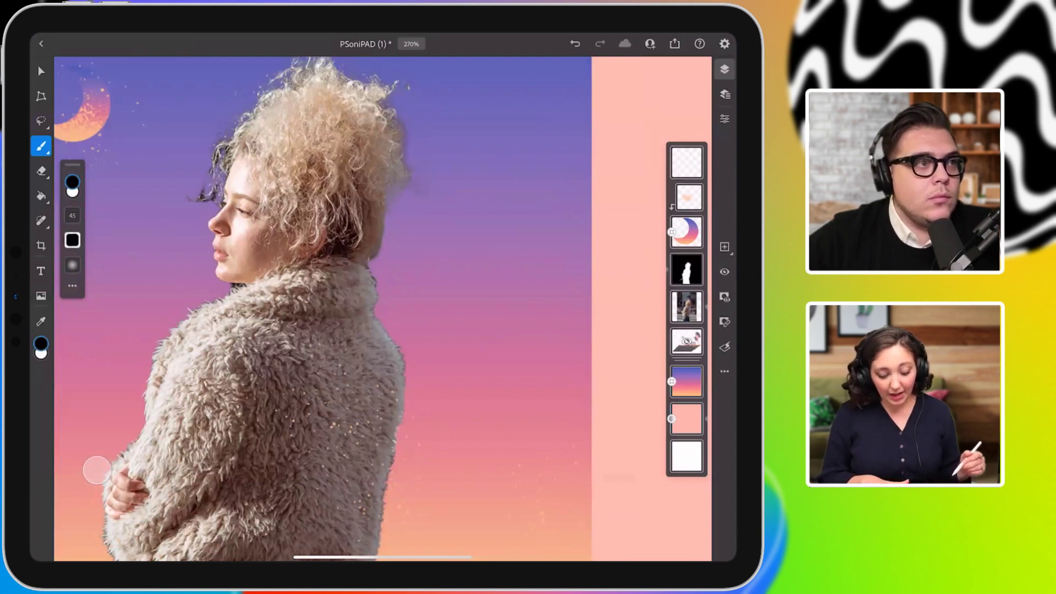
pyautogui.scroll(-8, 372, 265)
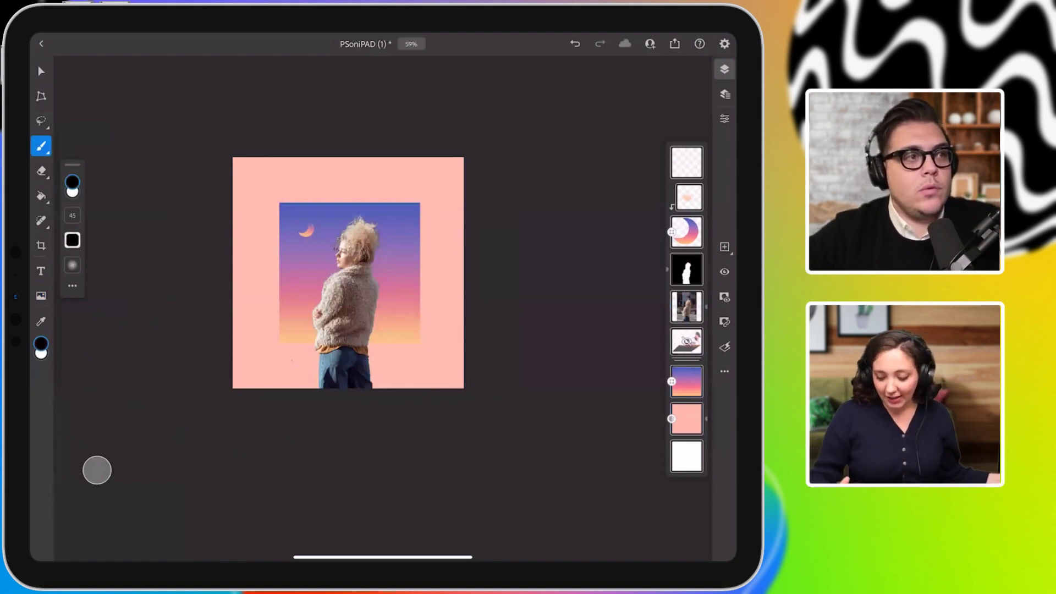
# Set up a Behance livestream with the suggested stream title, up to the broadcast controls.
pyautogui.click(675, 43)
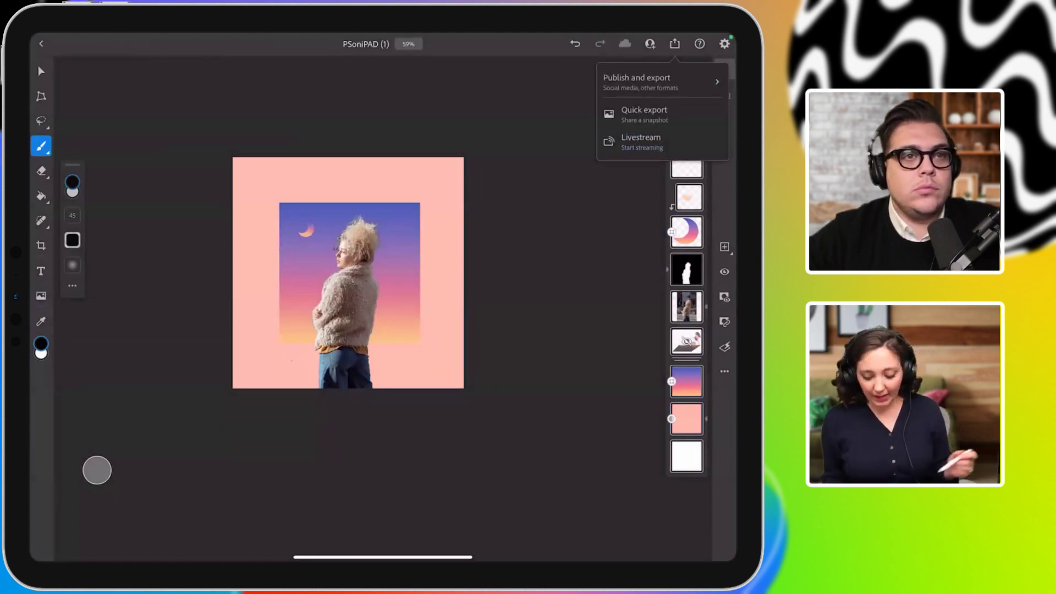
pyautogui.click(642, 142)
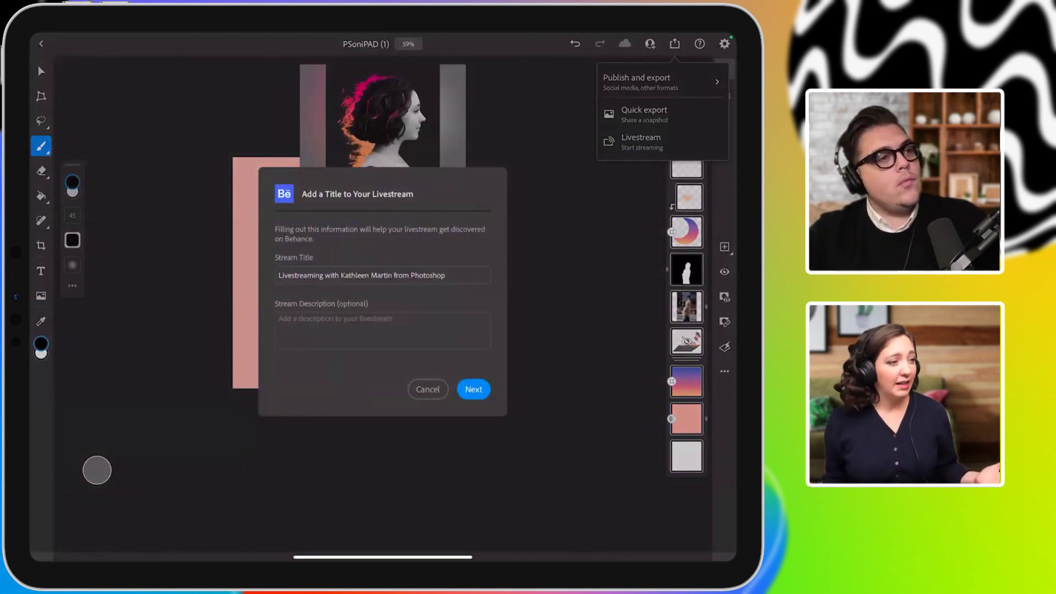
pyautogui.click(473, 389)
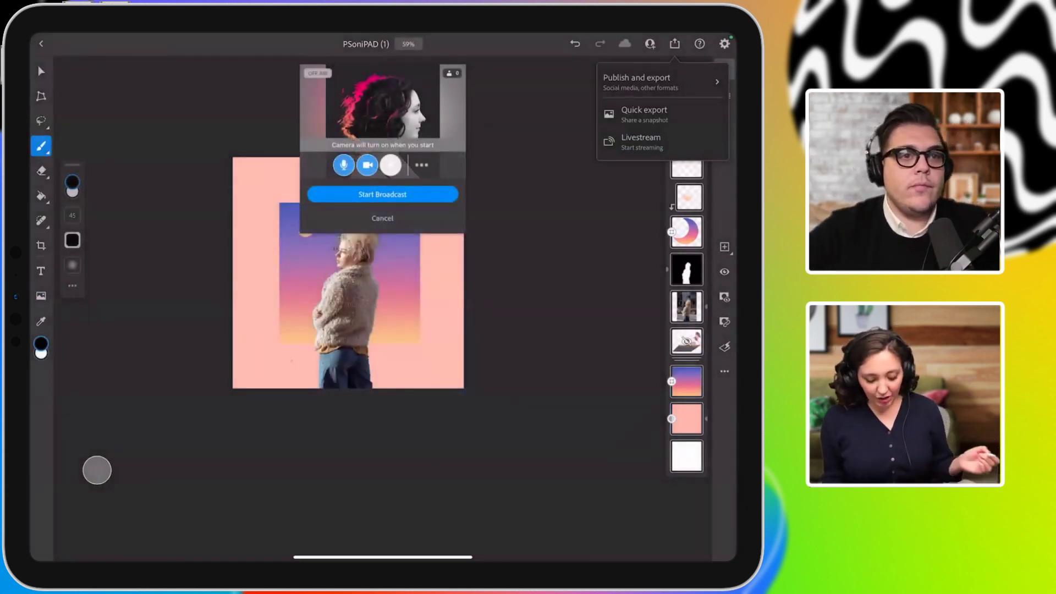
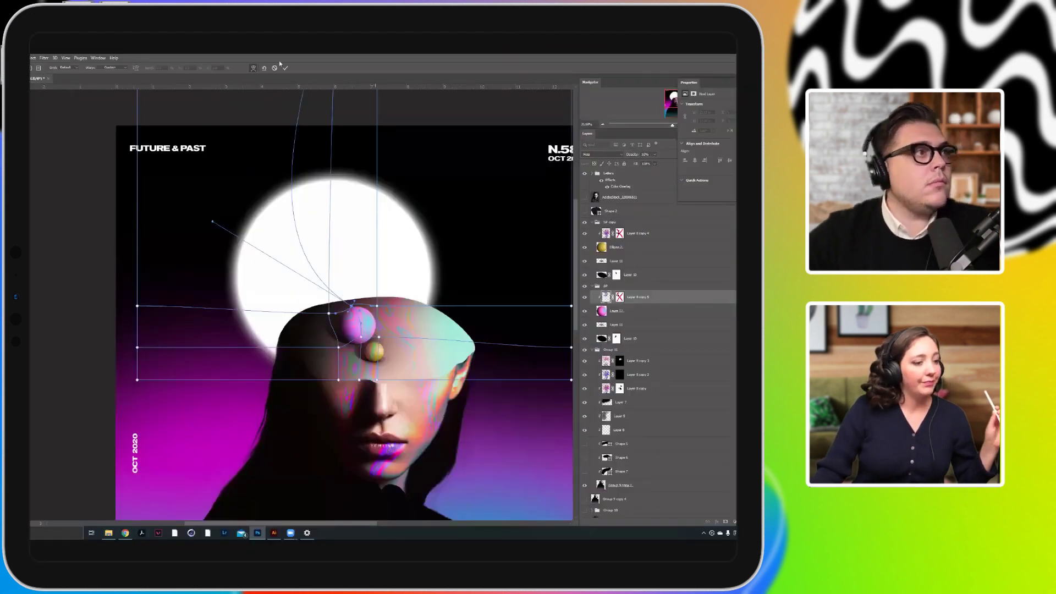
# Switch to desktop Photoshop, apply the warp of the pink sphere's texture and open Hue/Saturation for the yellow sphere's layer.
pyautogui.press('Return')
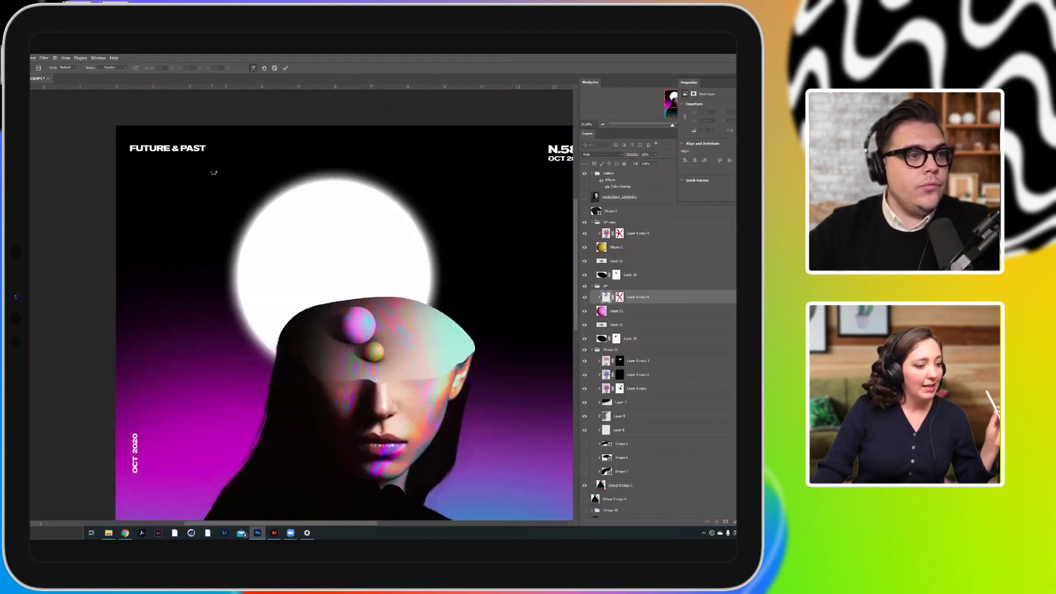
pyautogui.click(630, 313)
pyautogui.click(44, 5)
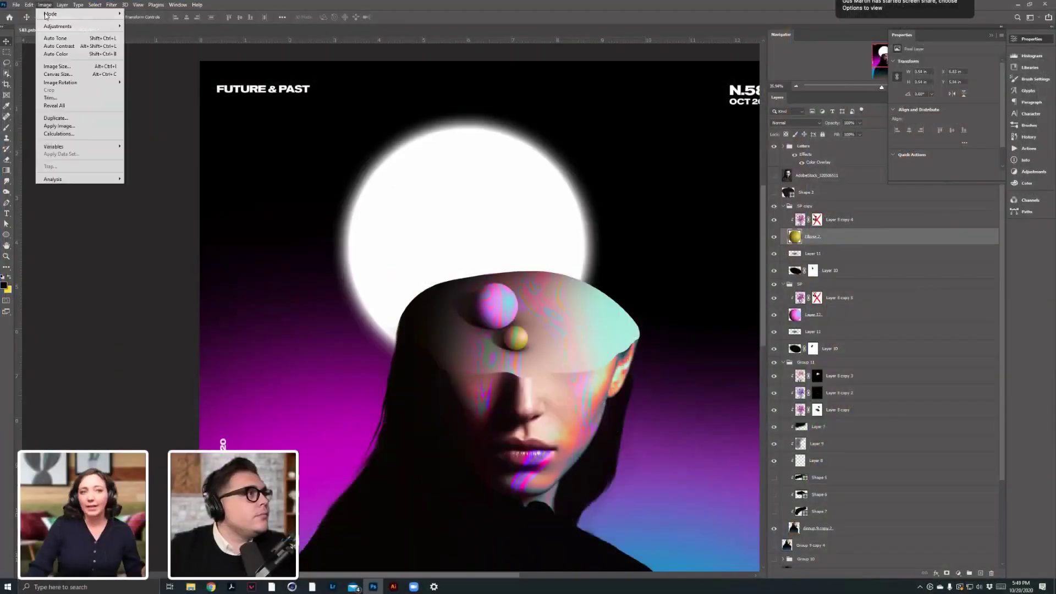
pyautogui.moveTo(57, 26)
pyautogui.click(148, 70)
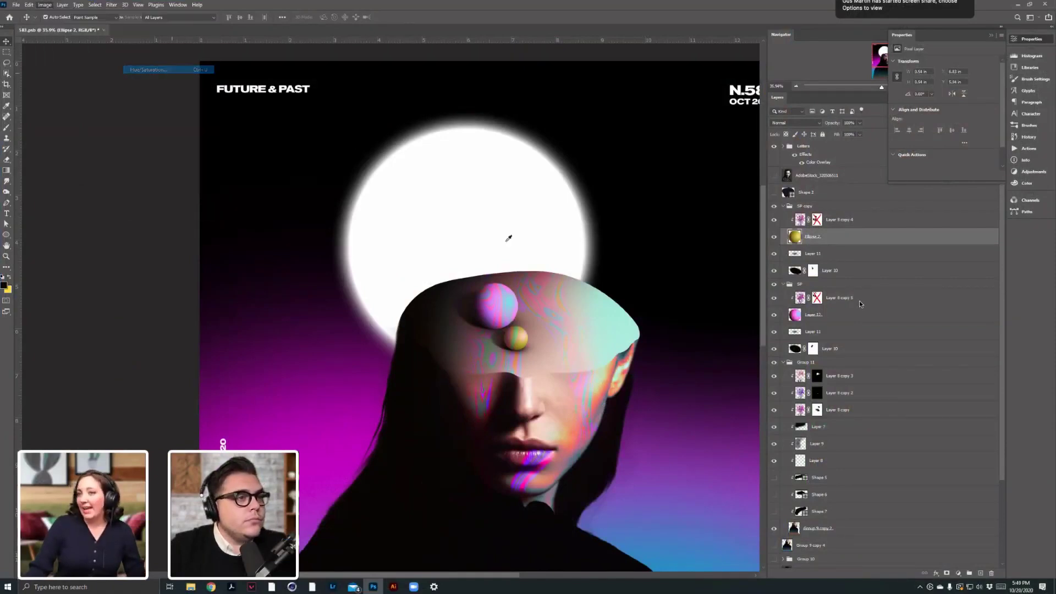
pyautogui.rightClick(860, 300)
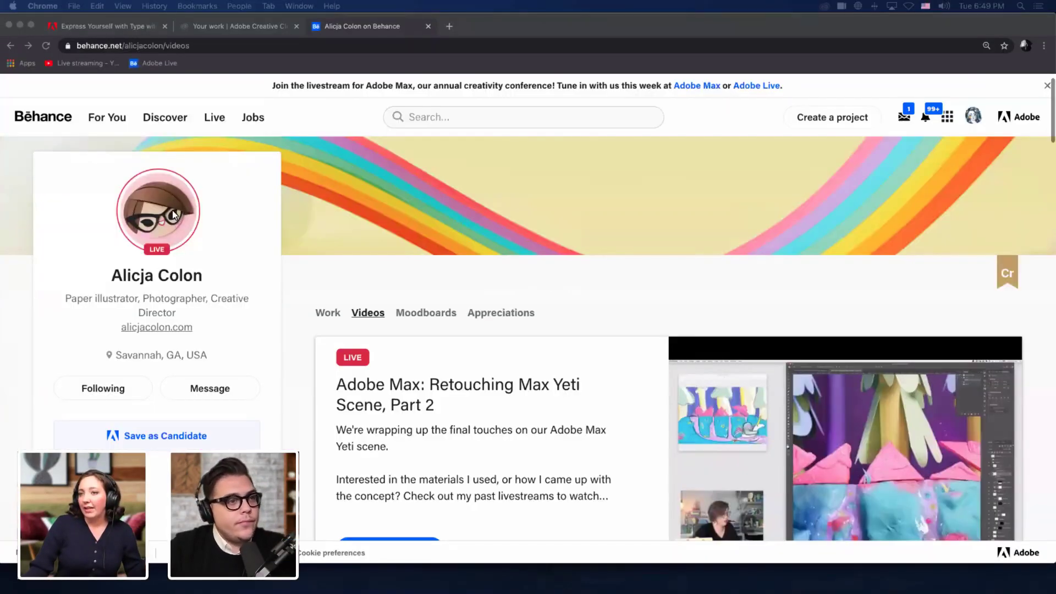
# Switch to Behance in Chrome and open the livestream "Adobe Max: Retouching Max Yeti Scene, Part 2" from the streamer's videos.
pyautogui.scroll(-2, 380, 413)
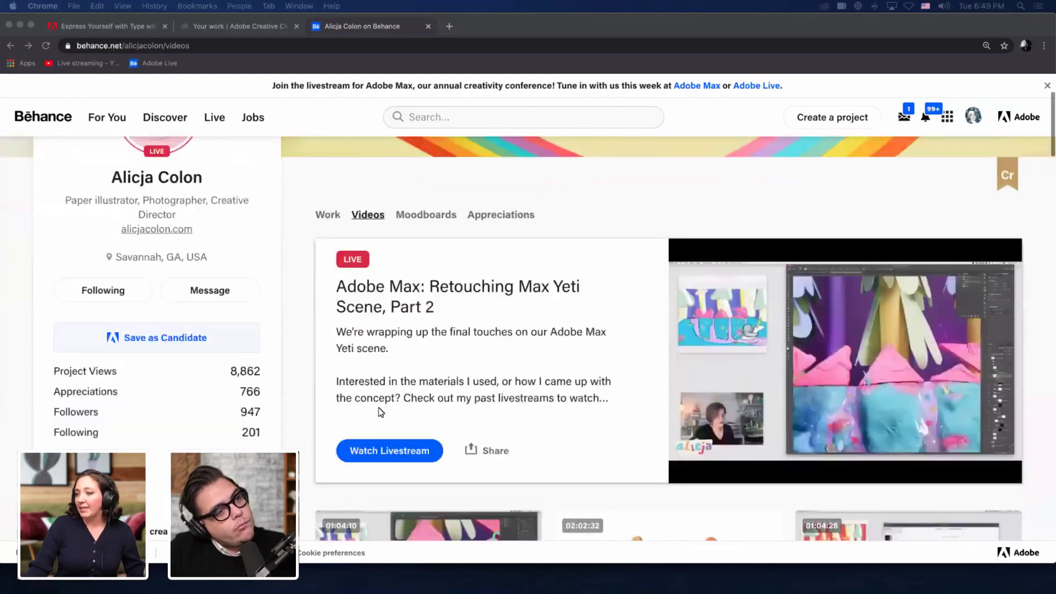
pyautogui.scroll(-1, 380, 413)
pyautogui.click(404, 419)
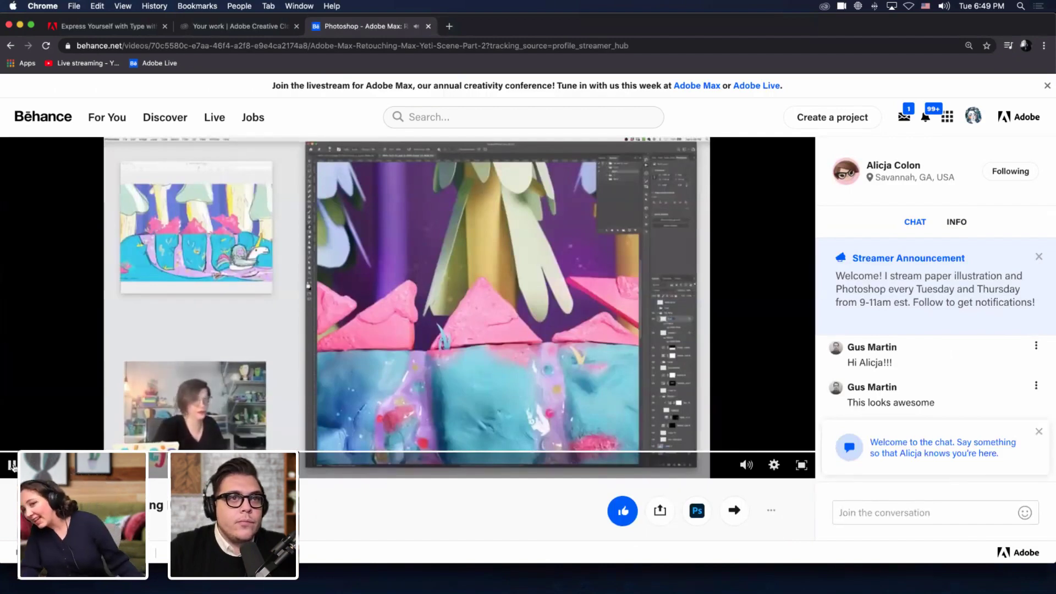
# Lower the livestream's volume and pause its playback.
pyautogui.moveTo(737, 465)
pyautogui.moveTo(710, 466); pyautogui.dragTo(698, 466)
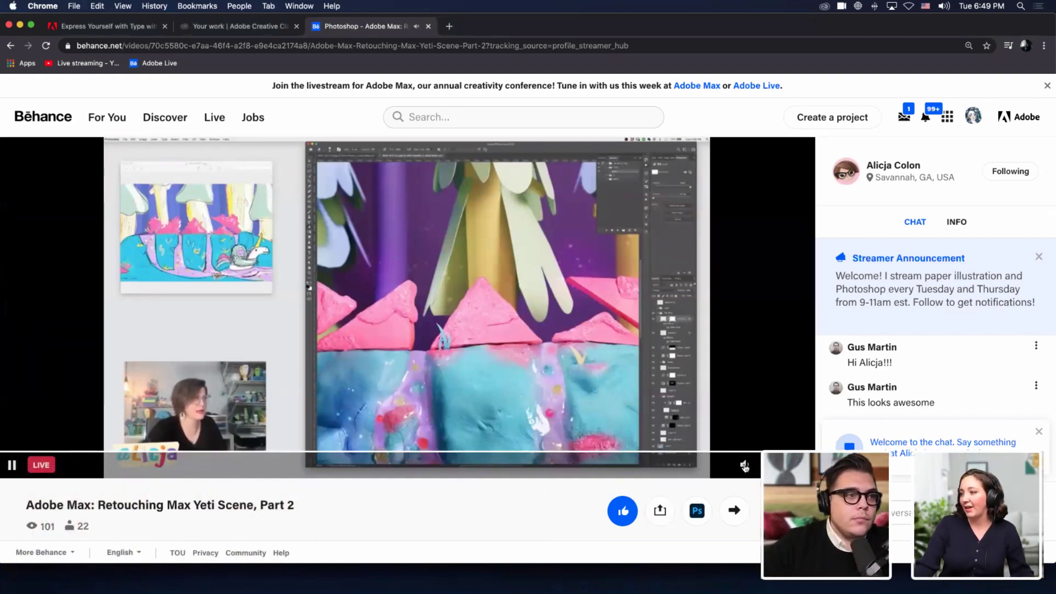
pyautogui.moveTo(719, 467)
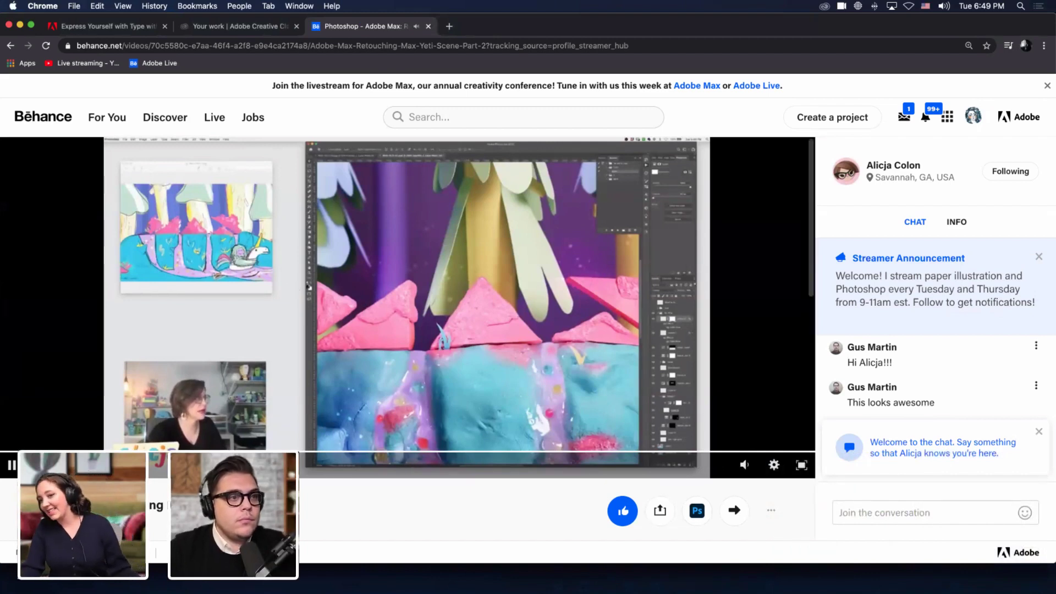
pyautogui.click(11, 465)
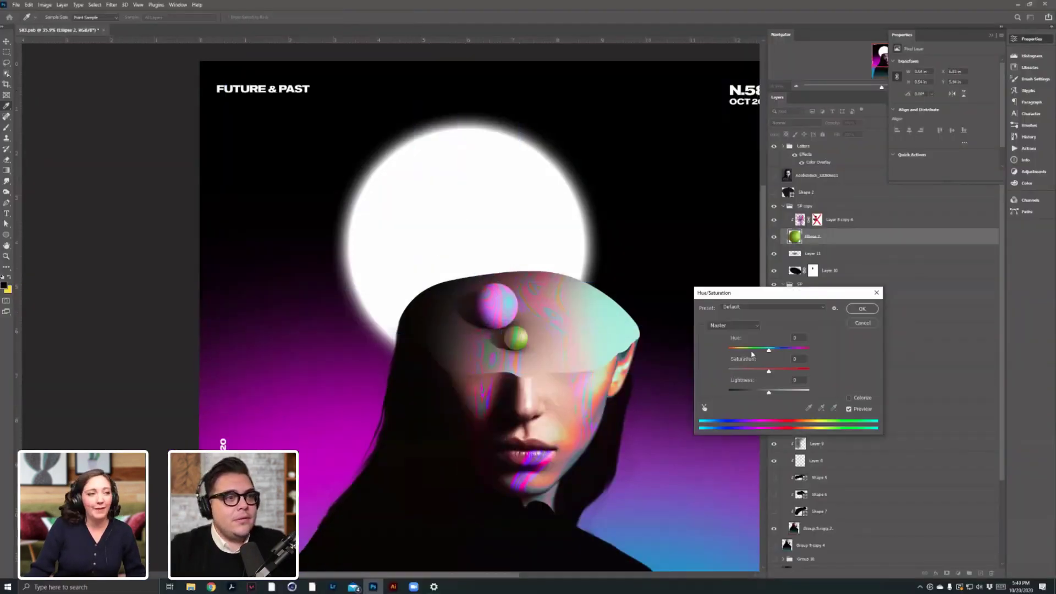
# Back in desktop Photoshop, shift the small sphere's hue to a golden orange with Hue/Saturation.
pyautogui.moveTo(769, 350); pyautogui.dragTo(757, 351)
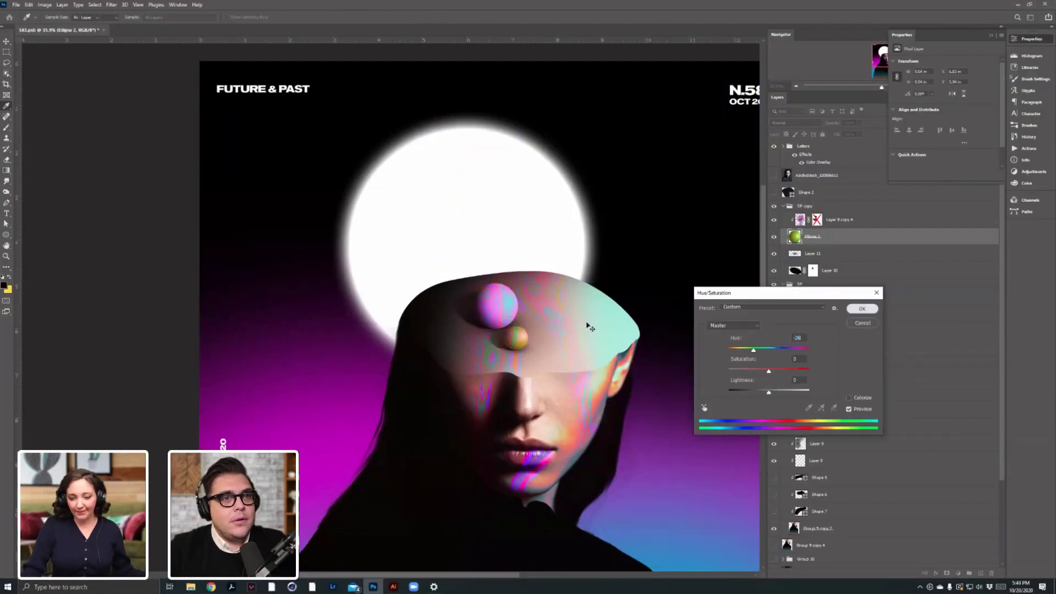
pyautogui.click(862, 309)
# Duplicate the golden sphere's texture, ellipse and shadow layers and merge the copies into a single layer.
pyautogui.click(848, 222)
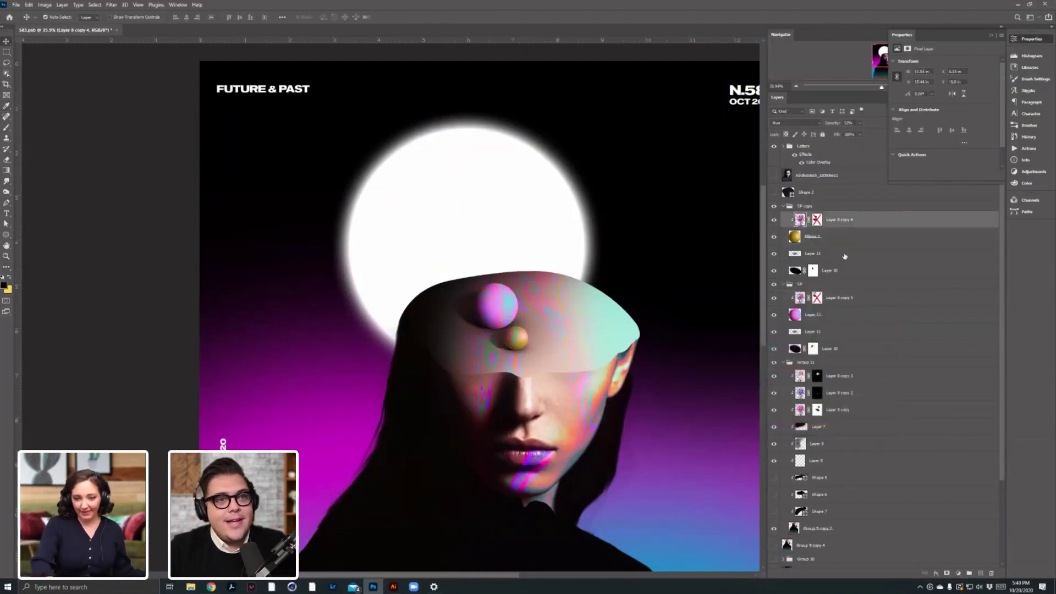
pyautogui.keyDown('shift'); pyautogui.click(843, 270); pyautogui.keyUp('shift')
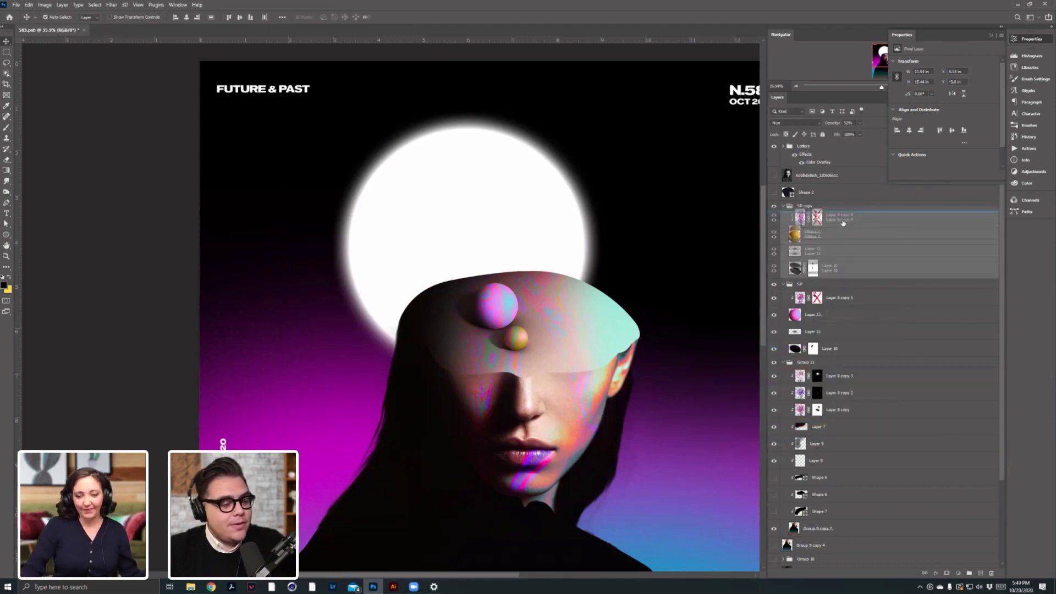
pyautogui.hotkey('ctrl', 'j')
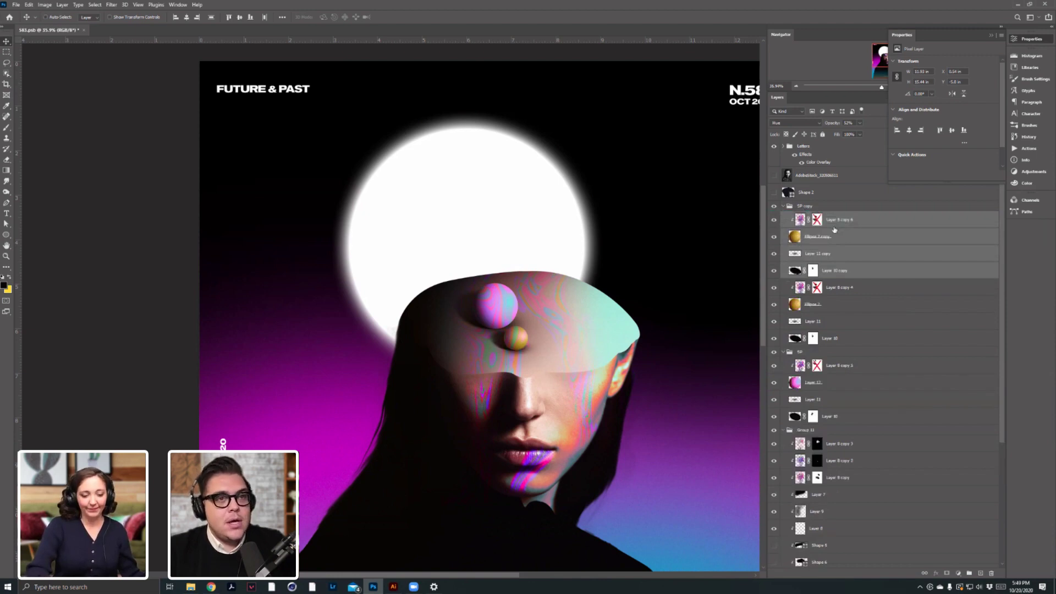
pyautogui.hotkey('ctrl', 'e')
# Shrink the merged golden sphere copy to about three-quarters size and place it just above and beside the original golden sphere.
pyautogui.hotkey('ctrl', 't')
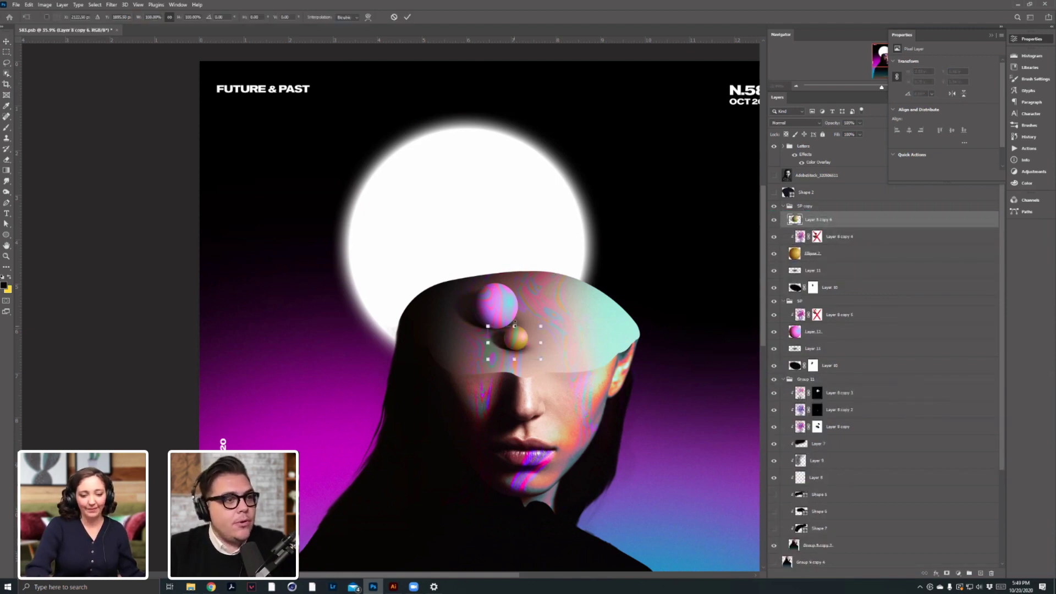
pyautogui.moveTo(536, 333); pyautogui.dragTo(561, 313)
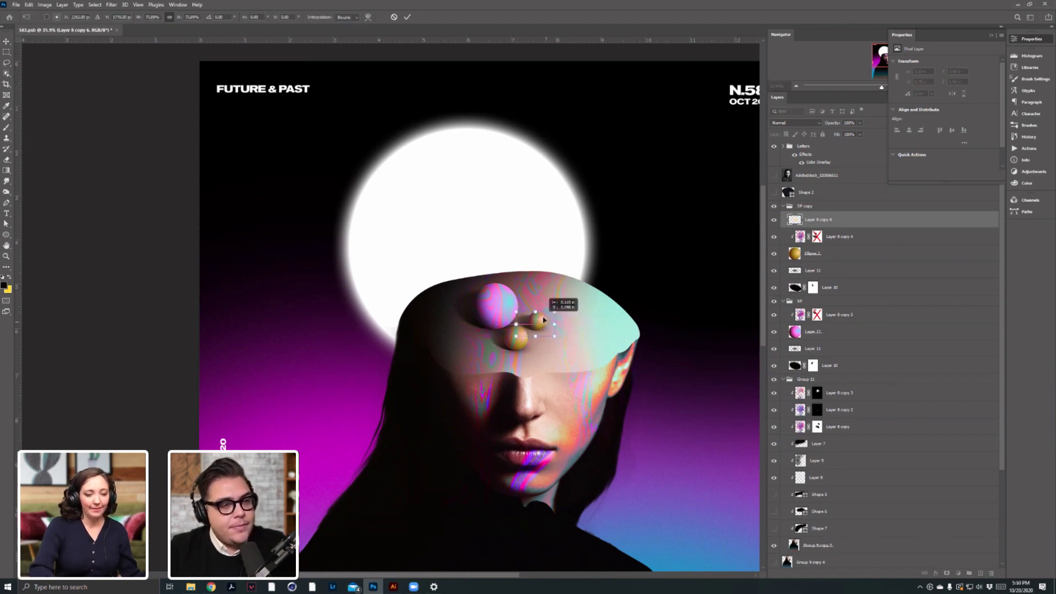
pyautogui.press('Return')
pyautogui.hotkey('ctrl', '0')
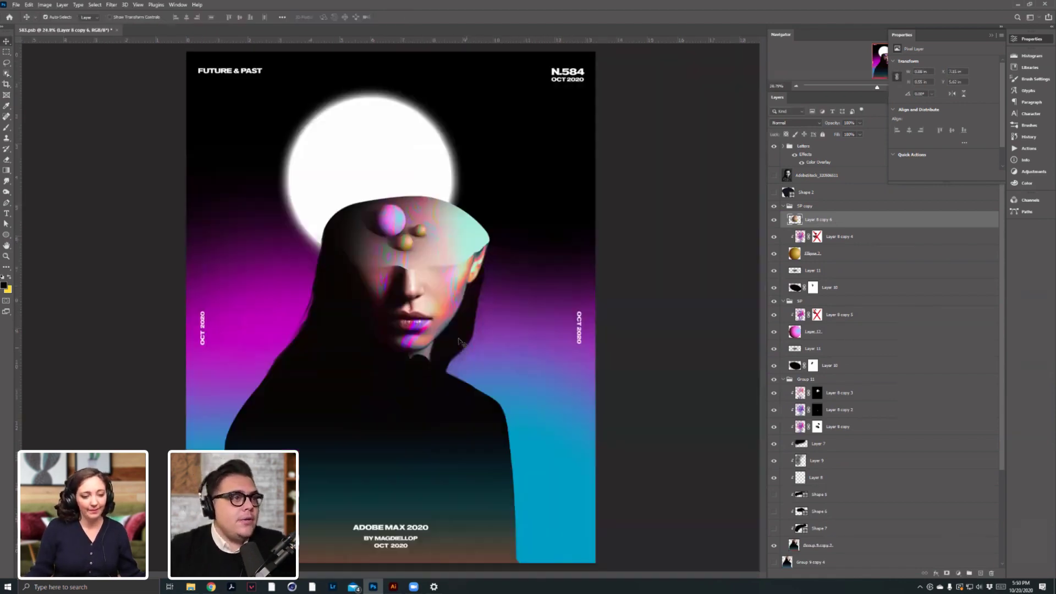
pyautogui.hotkey('shift', 'Left')
pyautogui.hotkey('shift', 'Left')
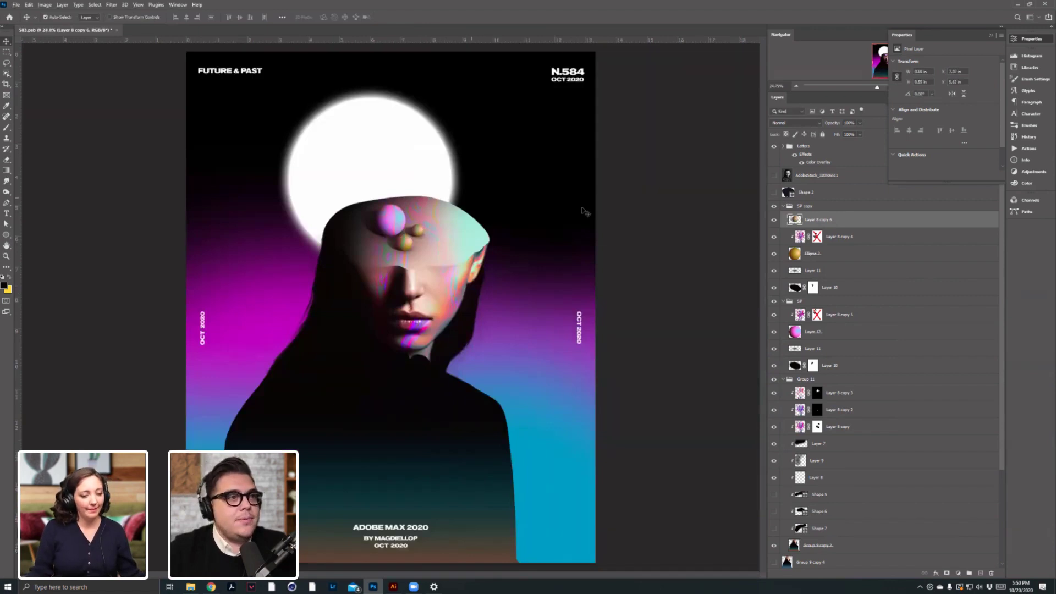
# Apply Hue/Saturation to the smallest sphere with Saturation +23 and the hue shifted slightly toward a redder orange.
pyautogui.click(45, 4)
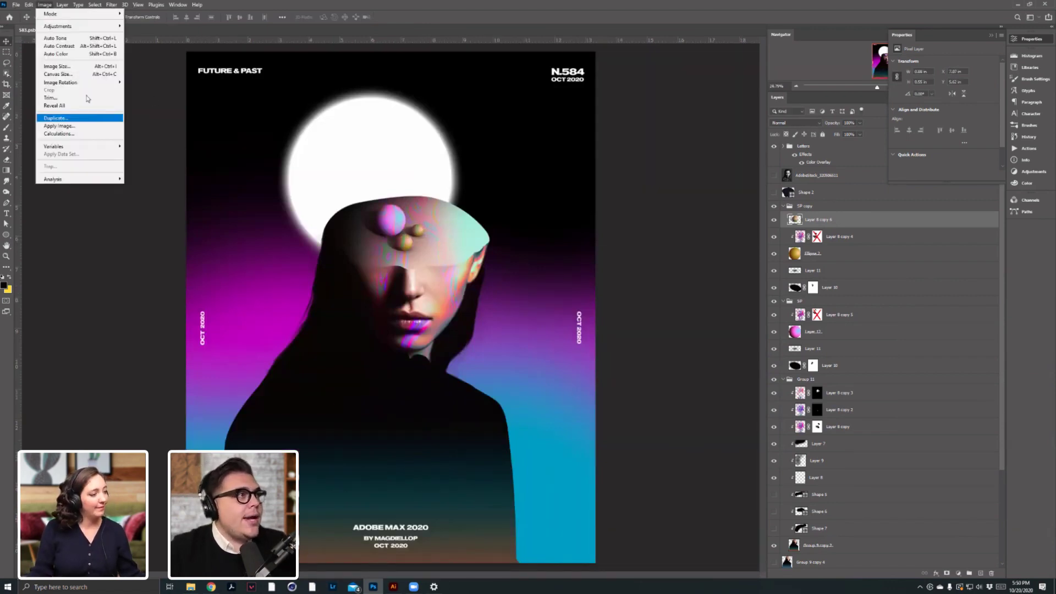
pyautogui.moveTo(104, 28)
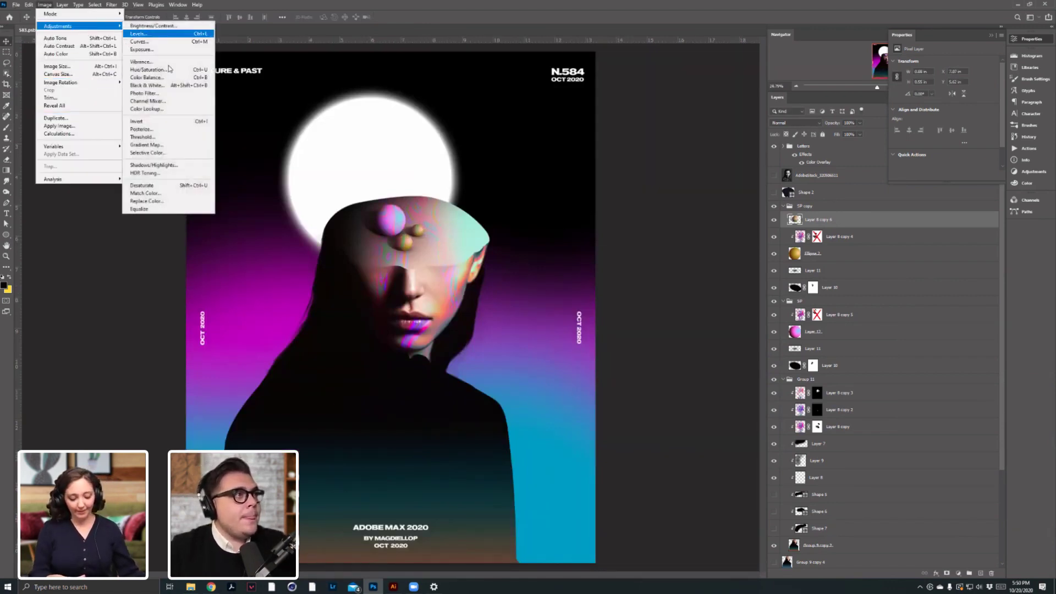
pyautogui.click(165, 70)
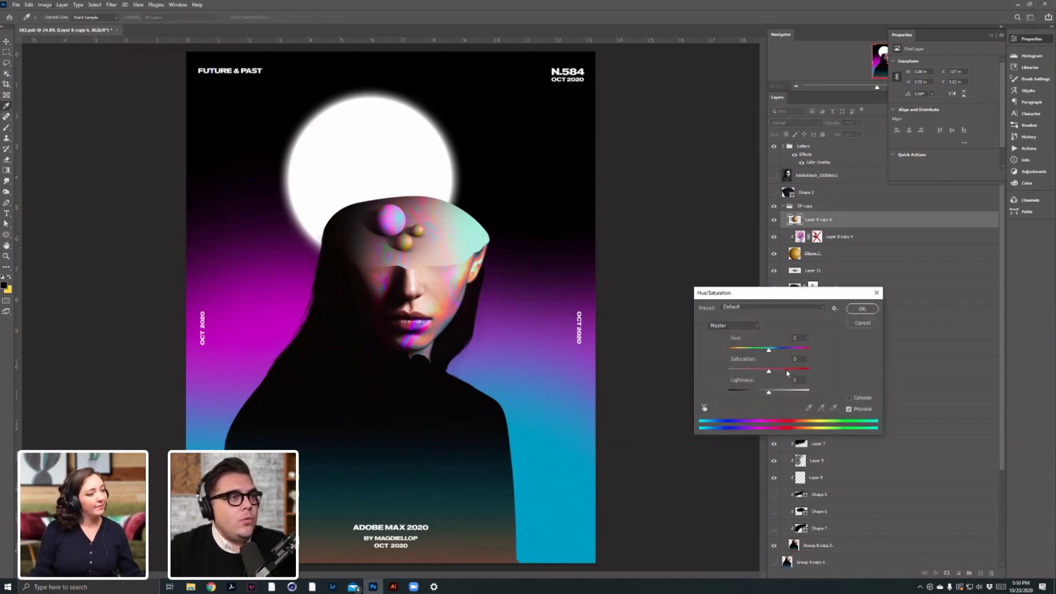
pyautogui.click(778, 370)
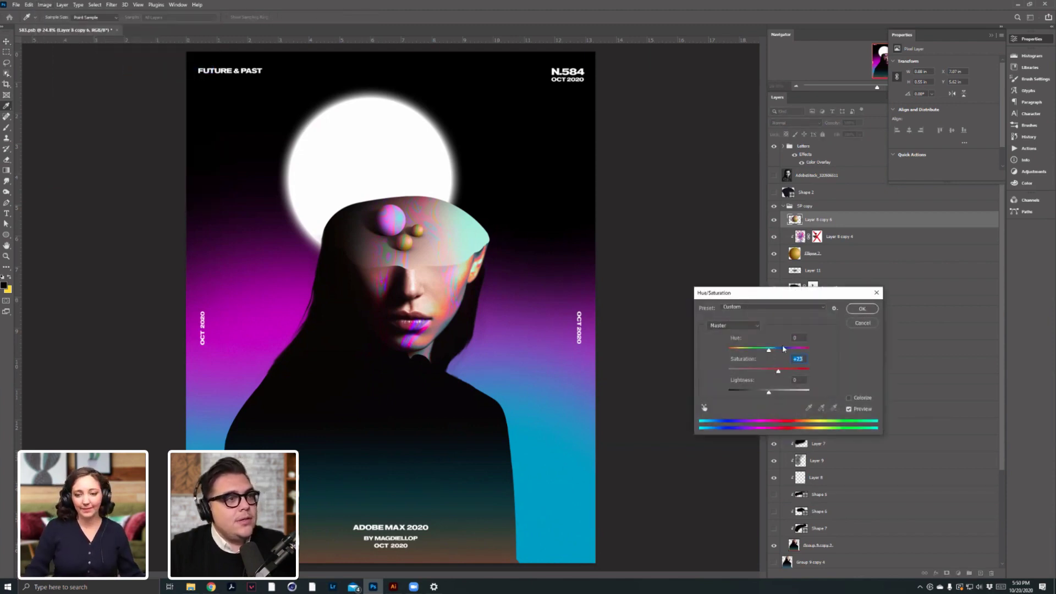
pyautogui.moveTo(787, 350)
pyautogui.mouseDown()
pyautogui.moveTo(757, 353)
pyautogui.moveTo(767, 353)
pyautogui.mouseUp()
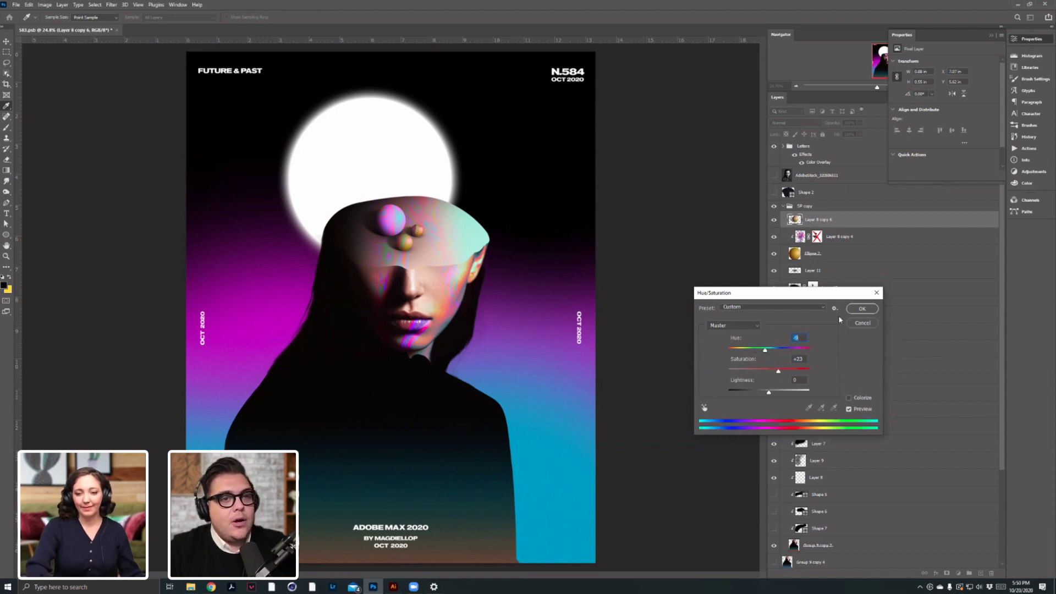
pyautogui.click(861, 308)
# Bring the curved "FUTURE & PAST ALL IN ONE MMXX" lettering from Illustrator into the Photoshop poster as pixels, scaled to about 11.6 in wide.
pyautogui.click(393, 586)
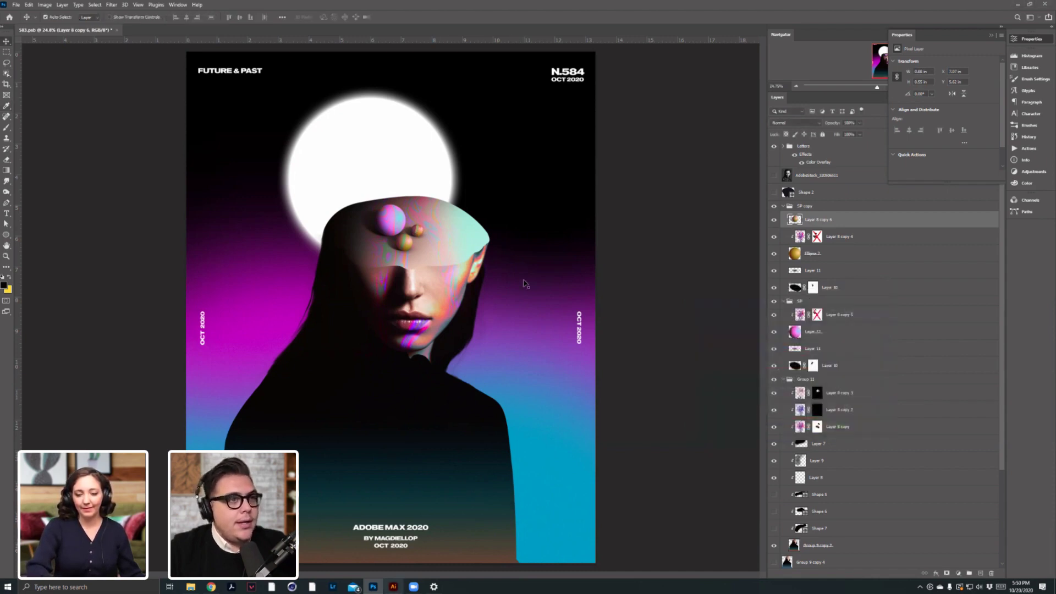
pyautogui.click(540, 276)
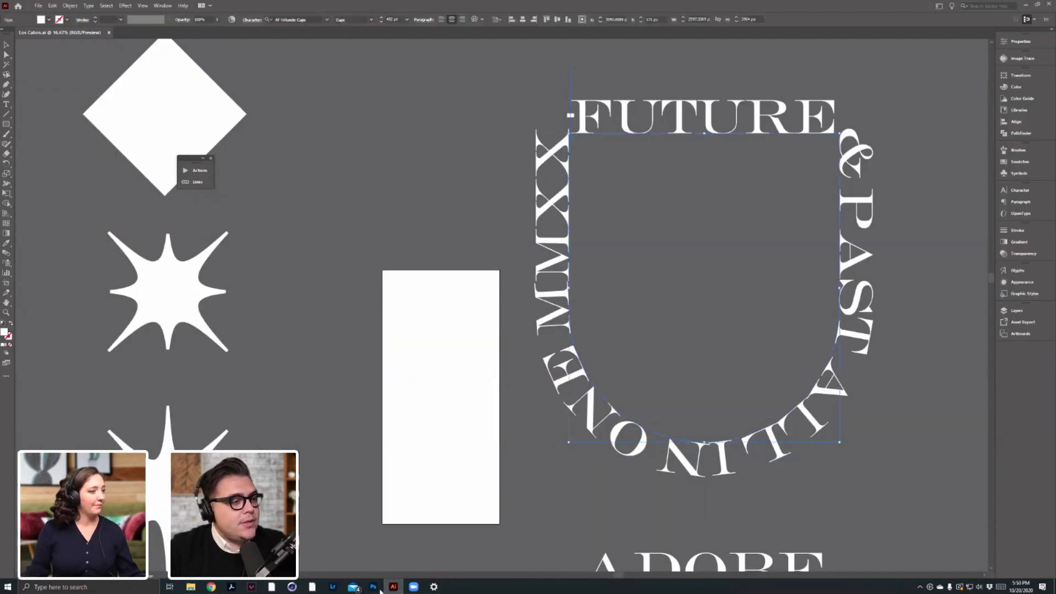
pyautogui.click(374, 587)
pyautogui.hotkey('ctrl', 'v')
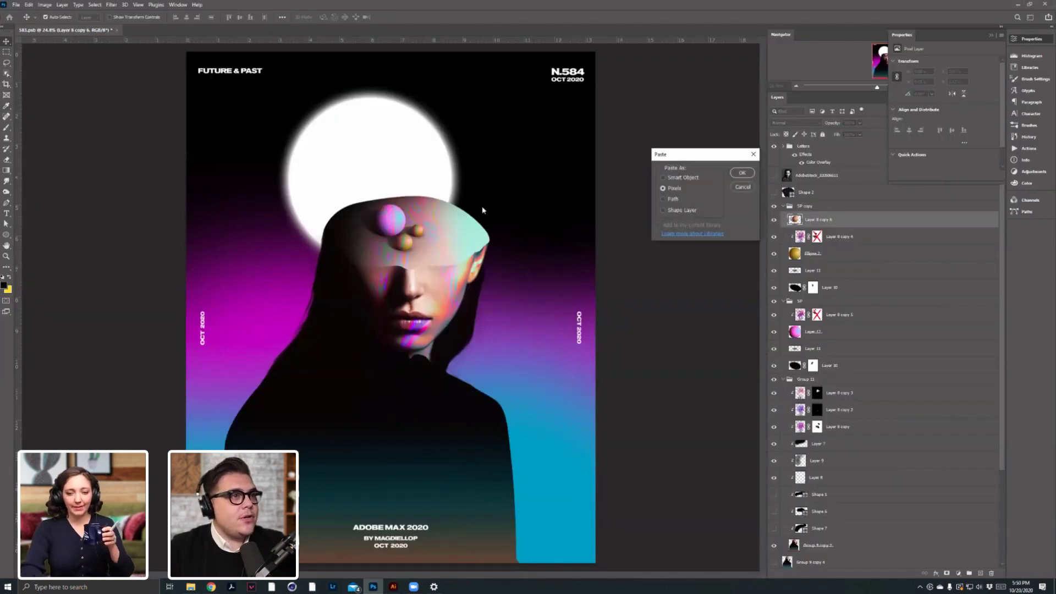
pyautogui.press('Return')
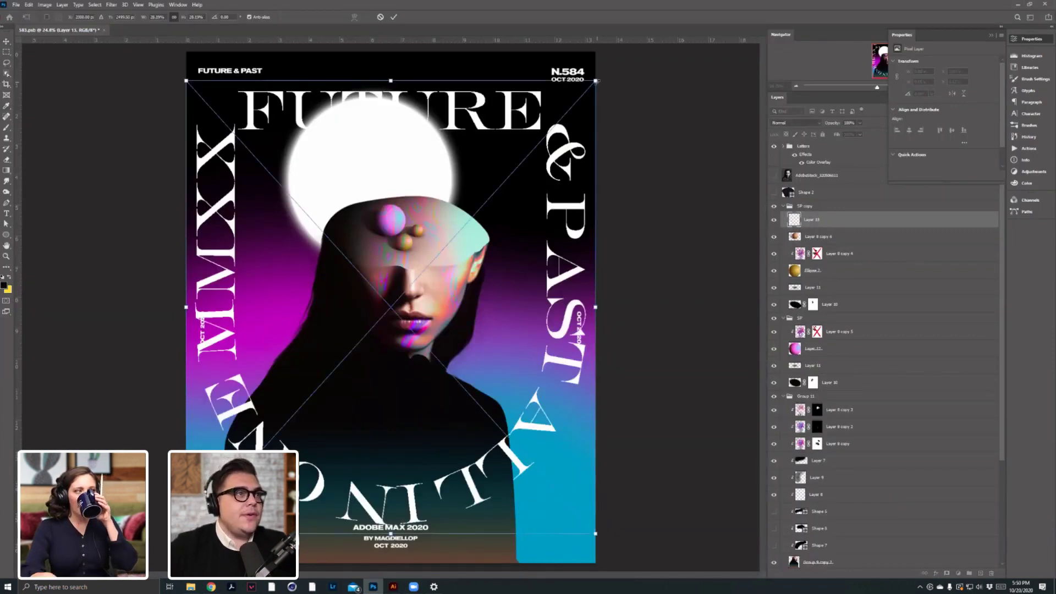
pyautogui.moveTo(584, 87); pyautogui.dragTo(575, 97)
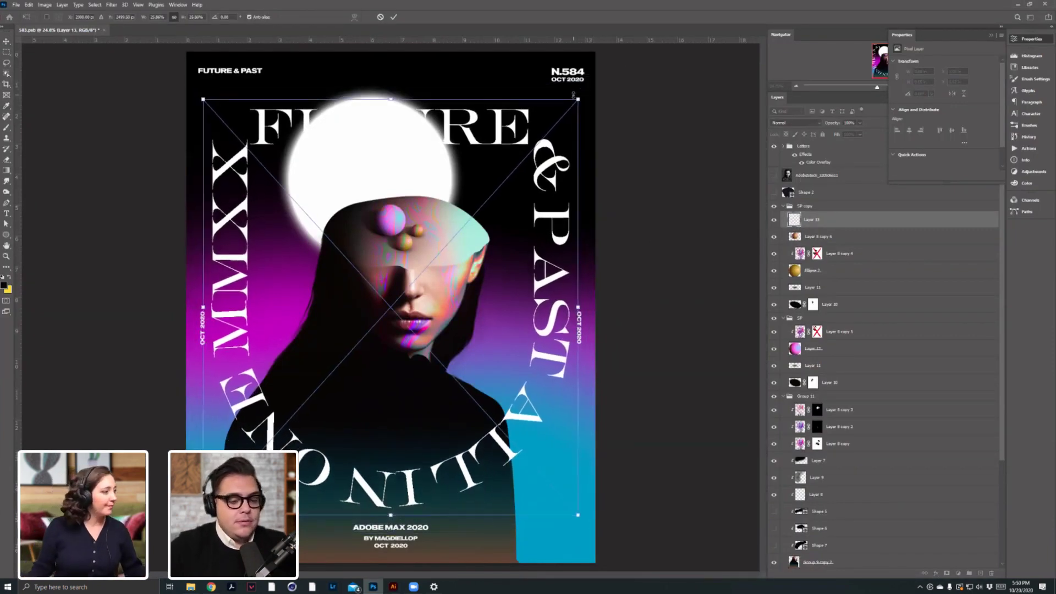
pyautogui.press('Return')
# Send the lettering layer down the stack, behind the portrait and white circle, to just below the gradient layer.
pyautogui.hotkey('ctrl', 'shift', '[')
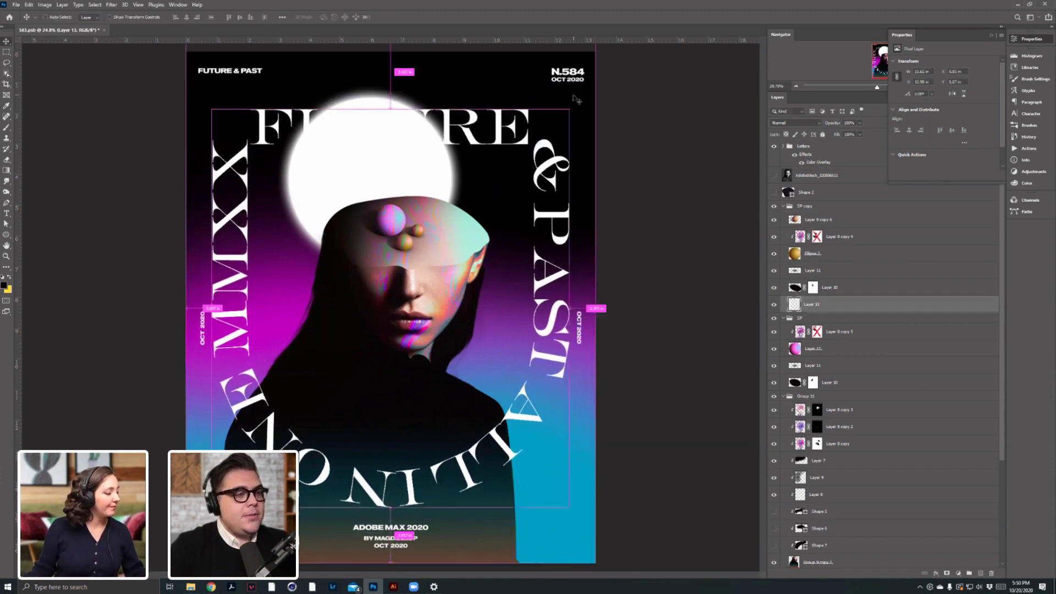
pyautogui.hotkey('ctrl', 'shift', '[')
pyautogui.hotkey('ctrl', ']')
pyautogui.hotkey('ctrl', ']')
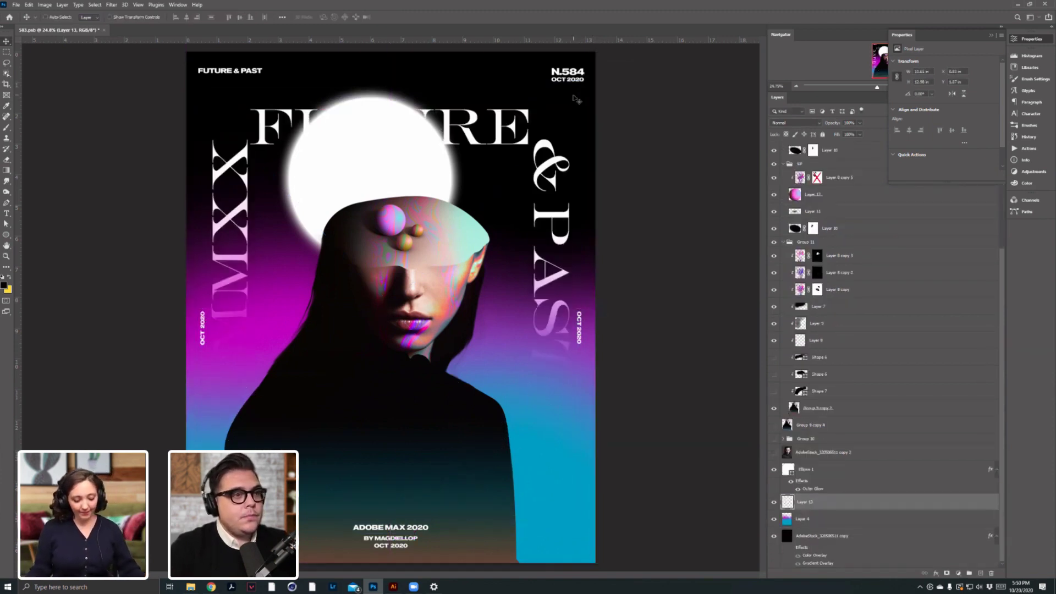
pyautogui.hotkey('ctrl', '[')
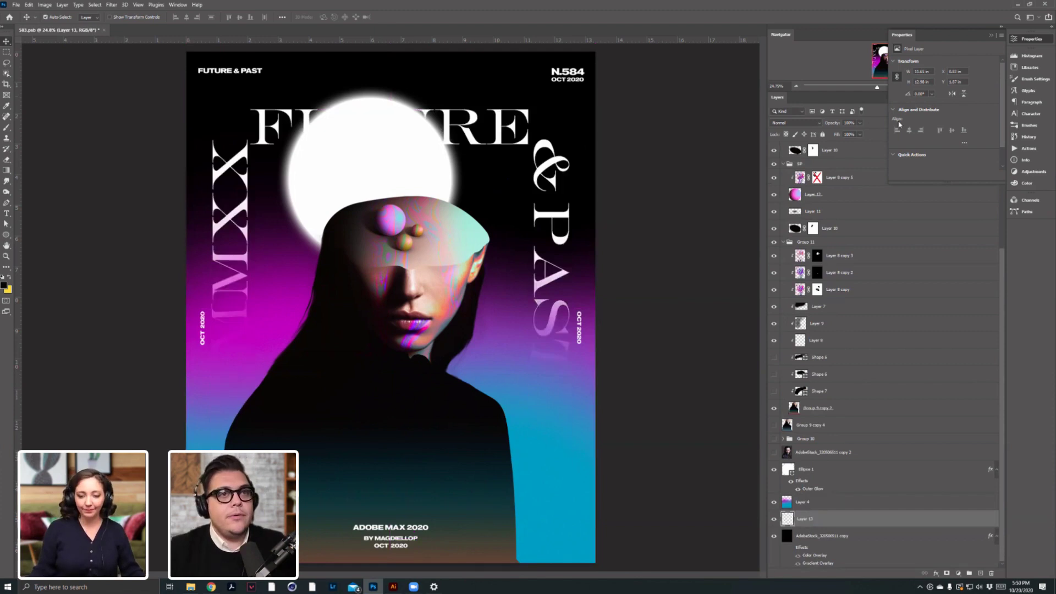
# Set the lettering layer's blend mode to Difference and move it directly above the gradient layer.
pyautogui.click(805, 123)
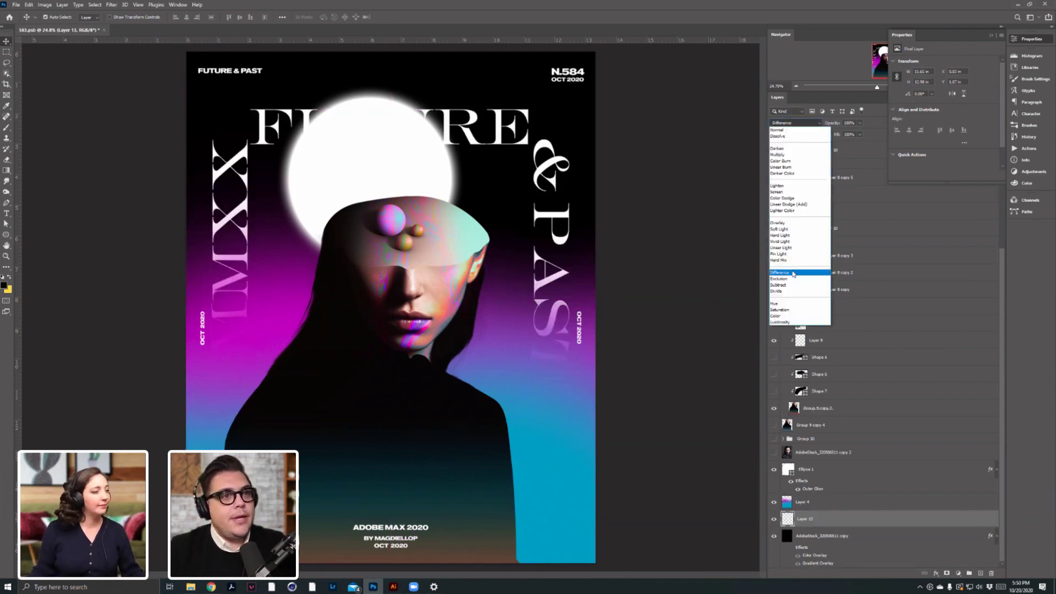
pyautogui.click(793, 274)
pyautogui.moveTo(834, 516); pyautogui.dragTo(832, 503)
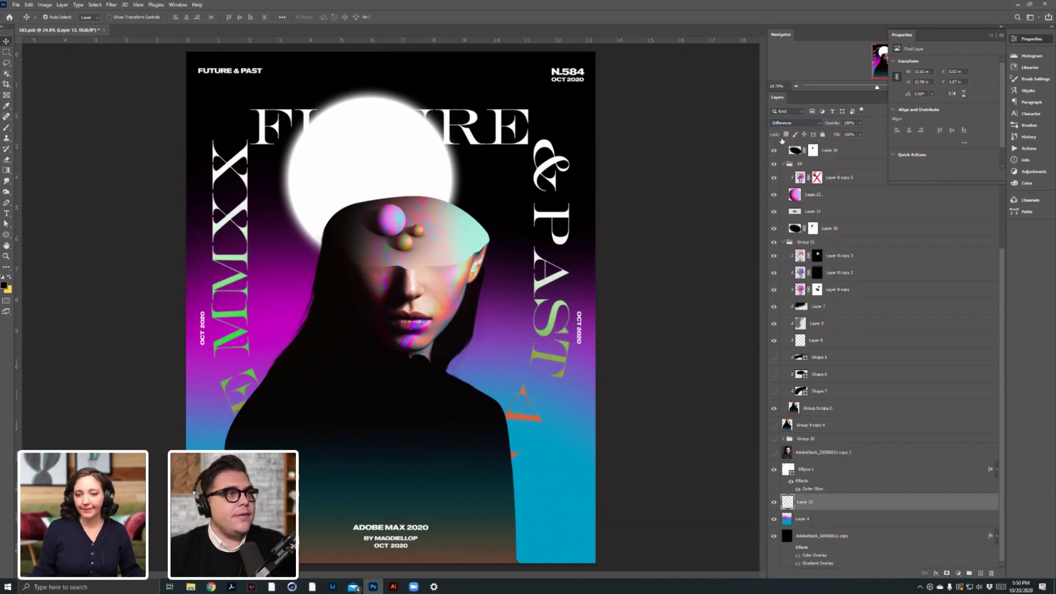
# Move the white glowing circle's layer below the lettering and center the lettering horizontally on the canvas.
pyautogui.click(420, 160)
pyautogui.hotkey('ctrl', '[')
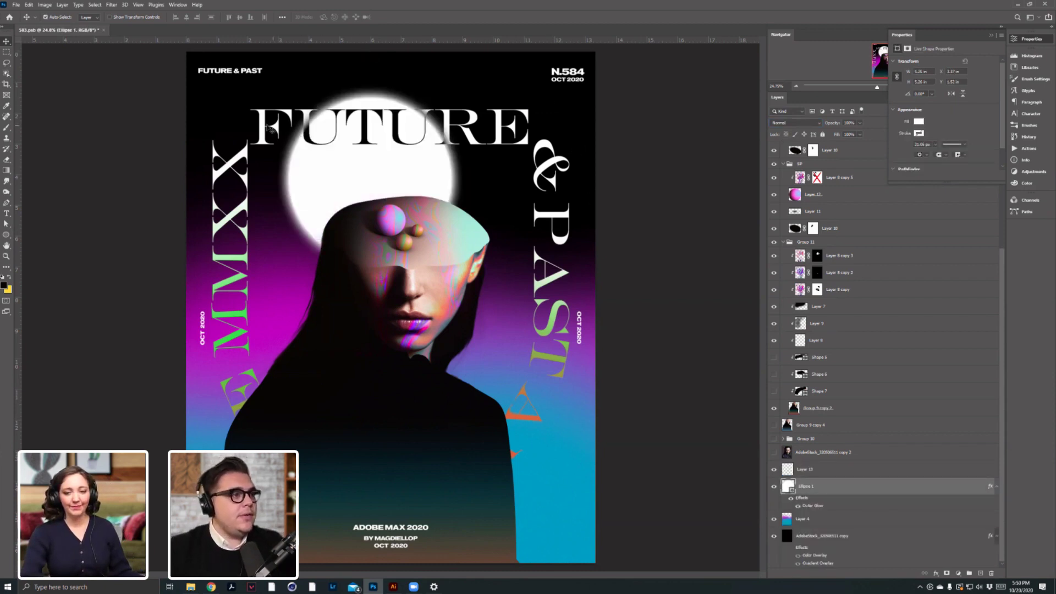
pyautogui.hotkey('alt', ']')
pyautogui.hotkey('ctrl', 'a')
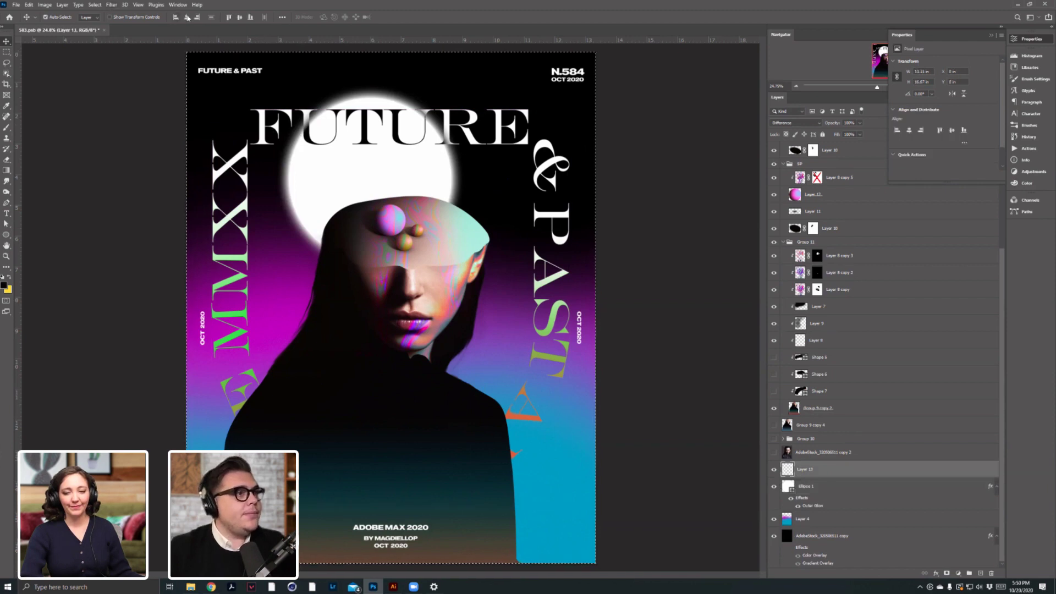
pyautogui.hotkey('ctrl', 'd')
pyautogui.scroll(-1, 459, 326)
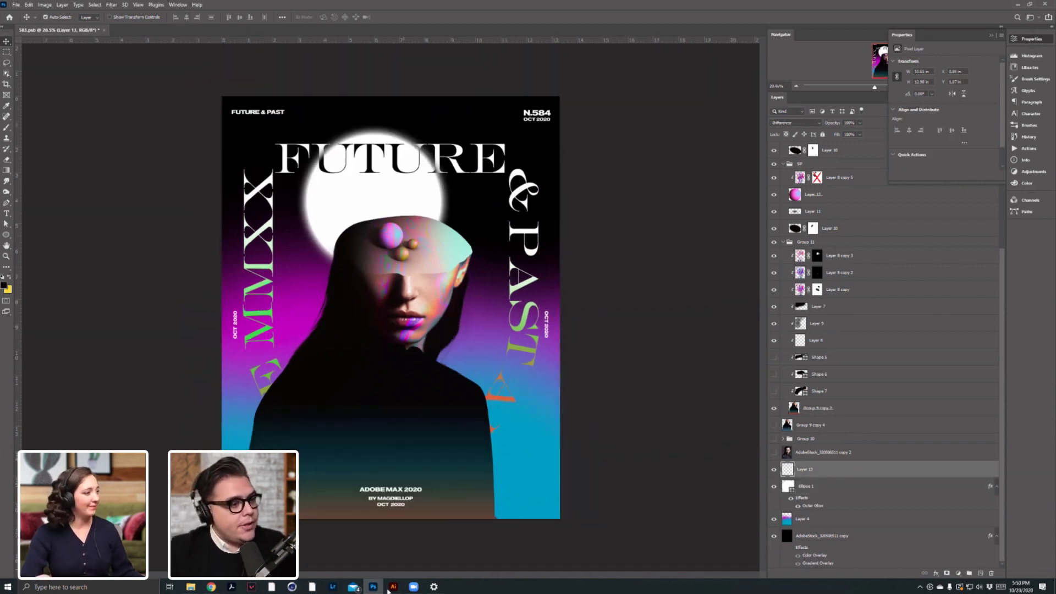
# Switch to Illustrator and copy the lower, long-pointed eight-pointed star.
pyautogui.click(393, 587)
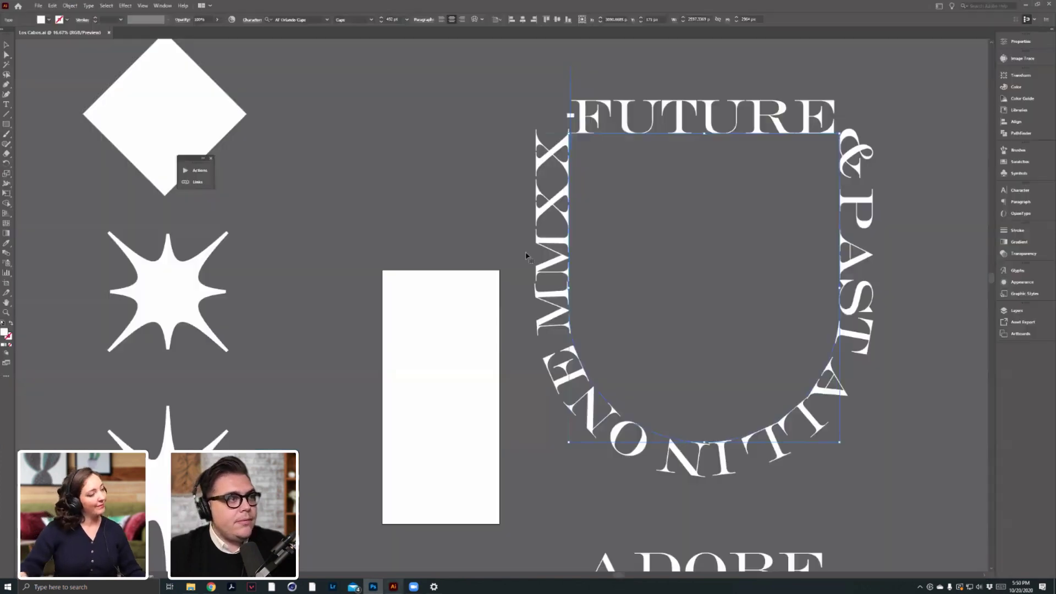
pyautogui.click(153, 276)
pyautogui.moveTo(290, 434); pyautogui.dragTo(402, 217)
pyautogui.click(278, 282)
pyautogui.hotkey('ctrl', 'c')
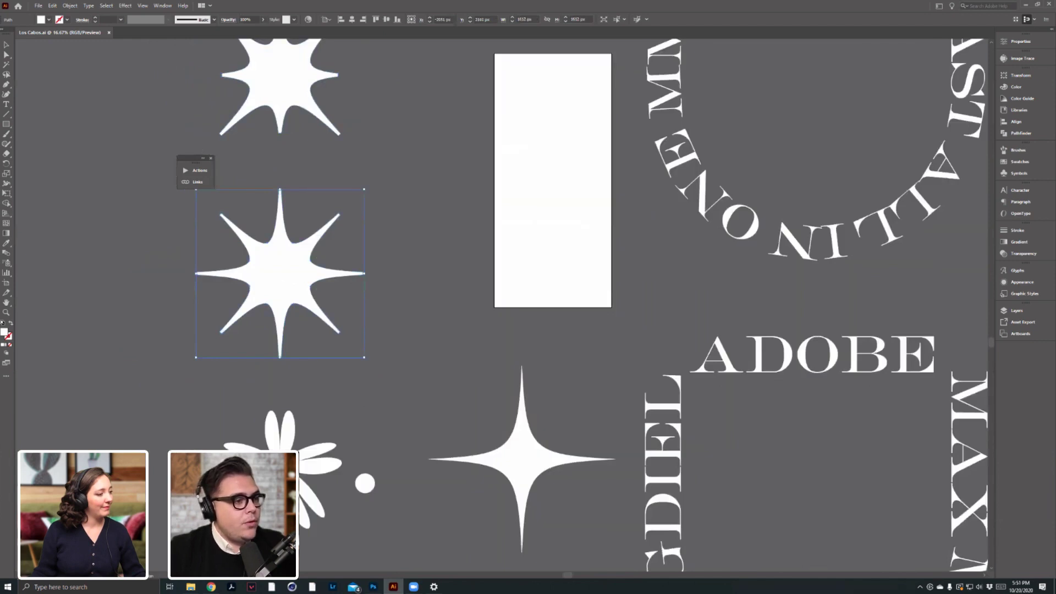
# Back in Photoshop, paste the star as pixels, shrink it to about 0.9 in and place it above "FUTURE" at the poster's top center.
pyautogui.click(373, 586)
pyautogui.hotkey('ctrl', 'v')
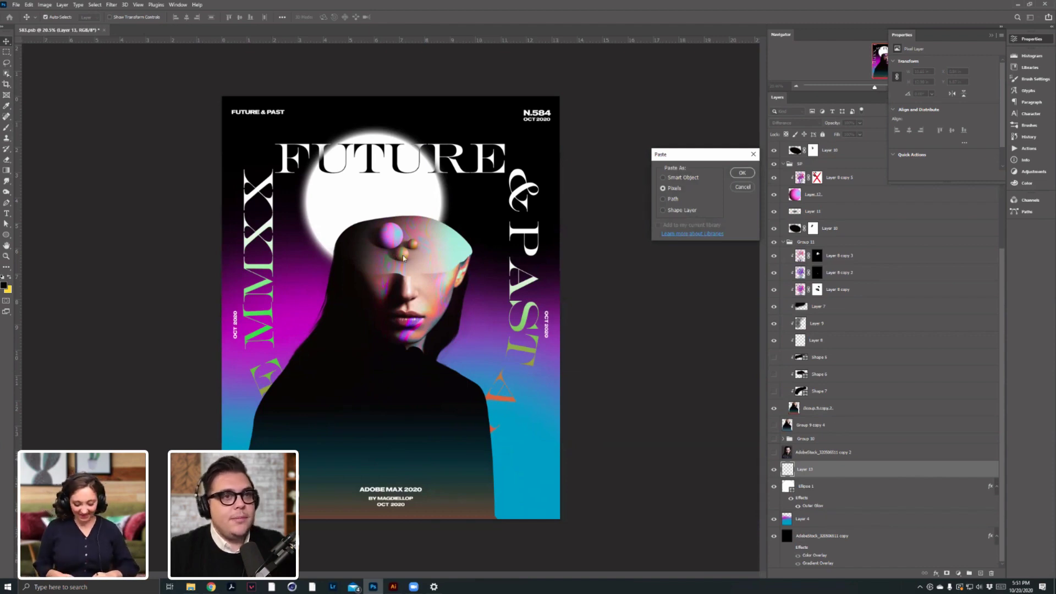
pyautogui.scroll(5, 829, 159)
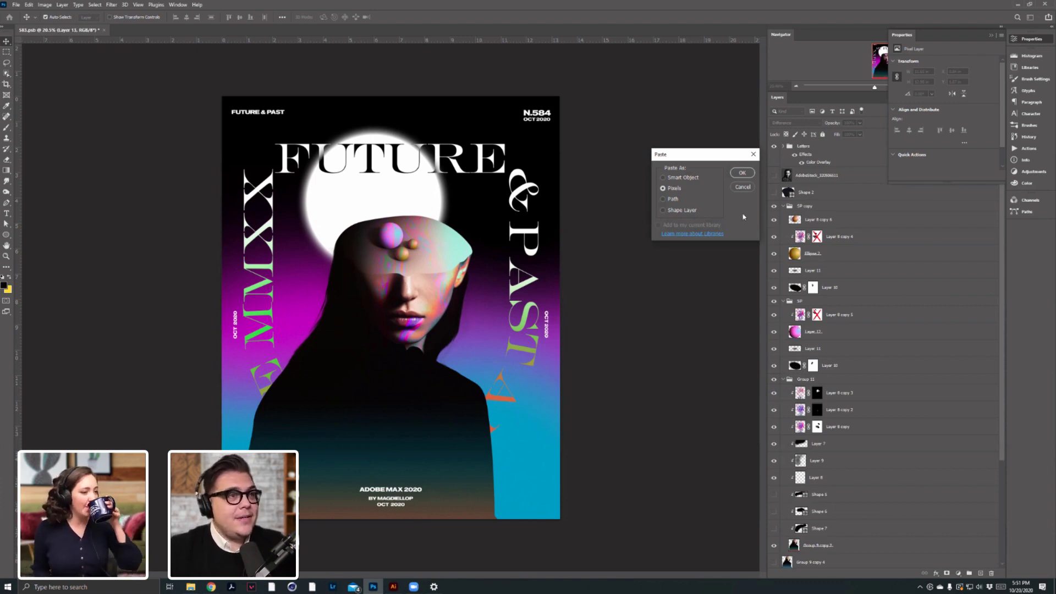
pyautogui.press('Return')
pyautogui.moveTo(559, 141); pyautogui.dragTo(394, 116)
pyautogui.press('Return')
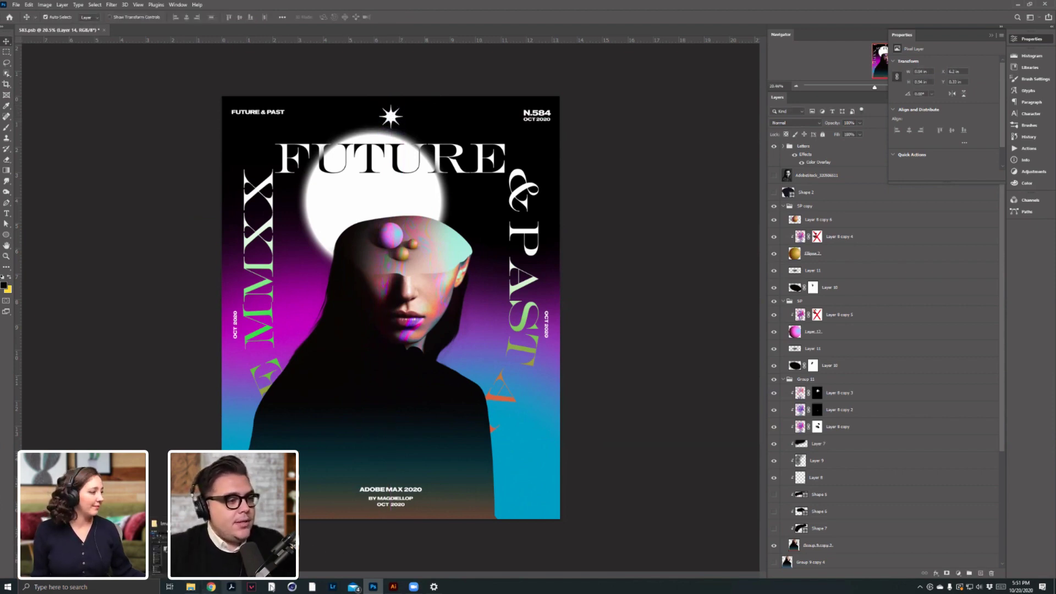
# Copy the petal flower from Illustrator, paste it into the Photoshop poster as pixels and place it about 1.2 in wide in the lower-right corner.
pyautogui.click(393, 587)
pyautogui.click(286, 462)
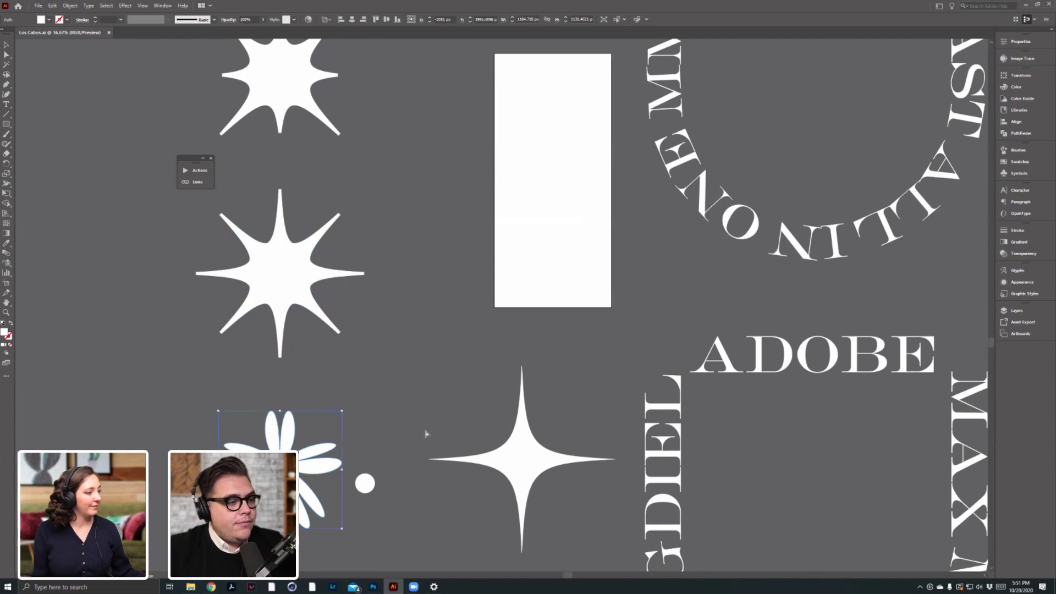
pyautogui.click(373, 588)
pyautogui.hotkey('ctrl', 'v')
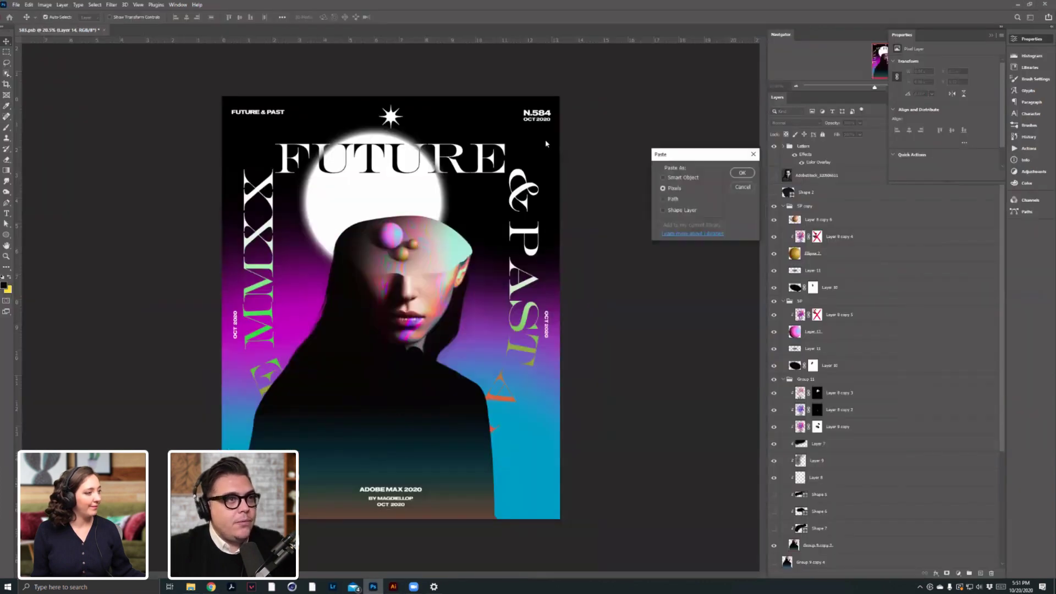
pyautogui.click(750, 174)
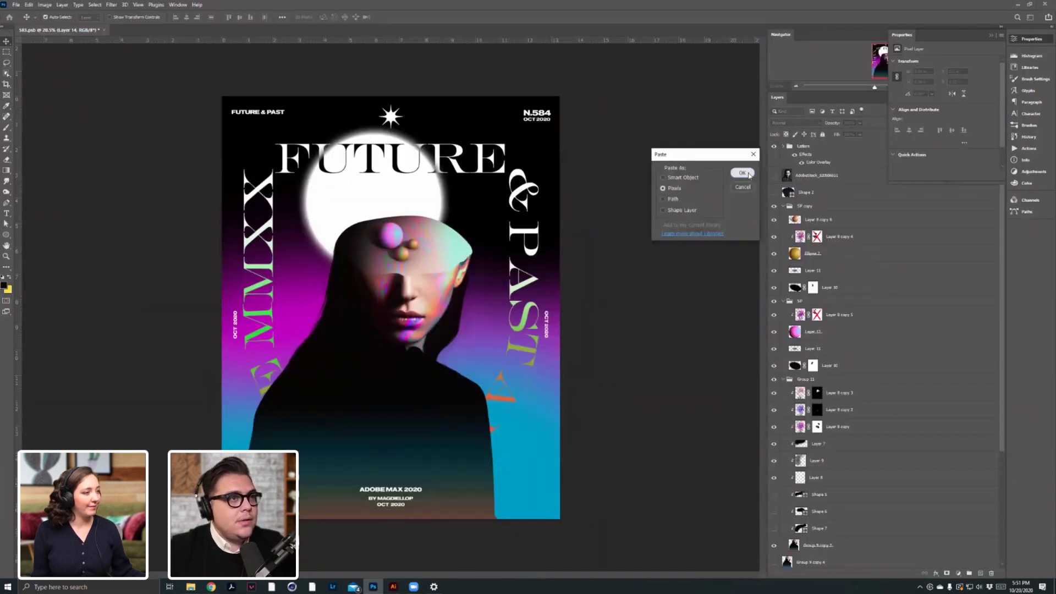
pyautogui.moveTo(560, 147); pyautogui.dragTo(538, 483)
pyautogui.press('Return')
# Switch to Illustrator, copy the four-pointed star and return to Photoshop.
pyautogui.hotkey('alt', 'Tab')
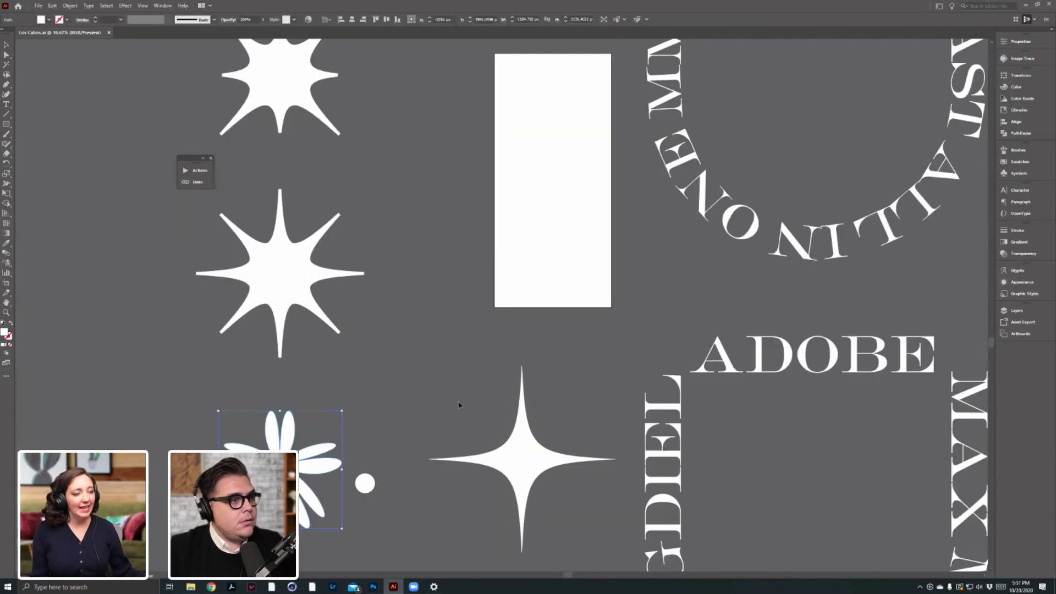
pyautogui.click(503, 461)
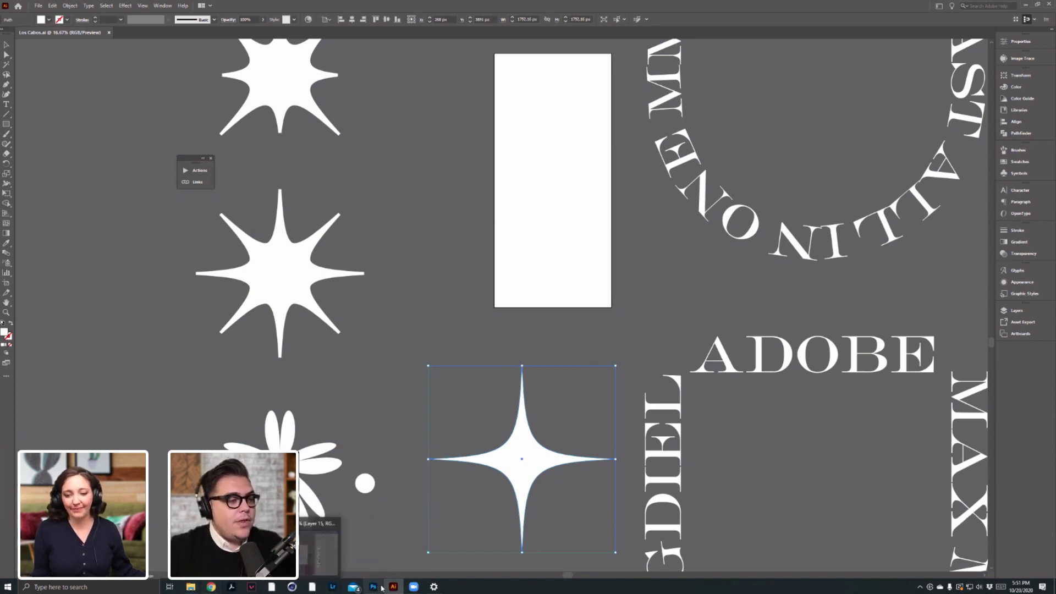
pyautogui.click(374, 586)
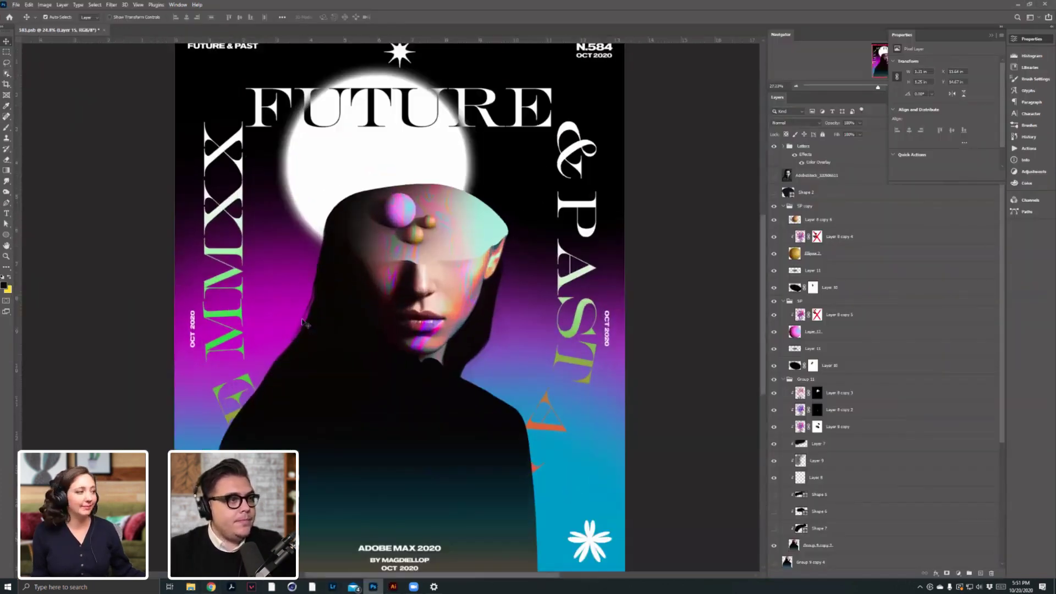
# Paste the four-pointed star as pixels, shrink it and place it in the corner between "FUTURE" and "MMXX".
pyautogui.hotkey('ctrl', 'v')
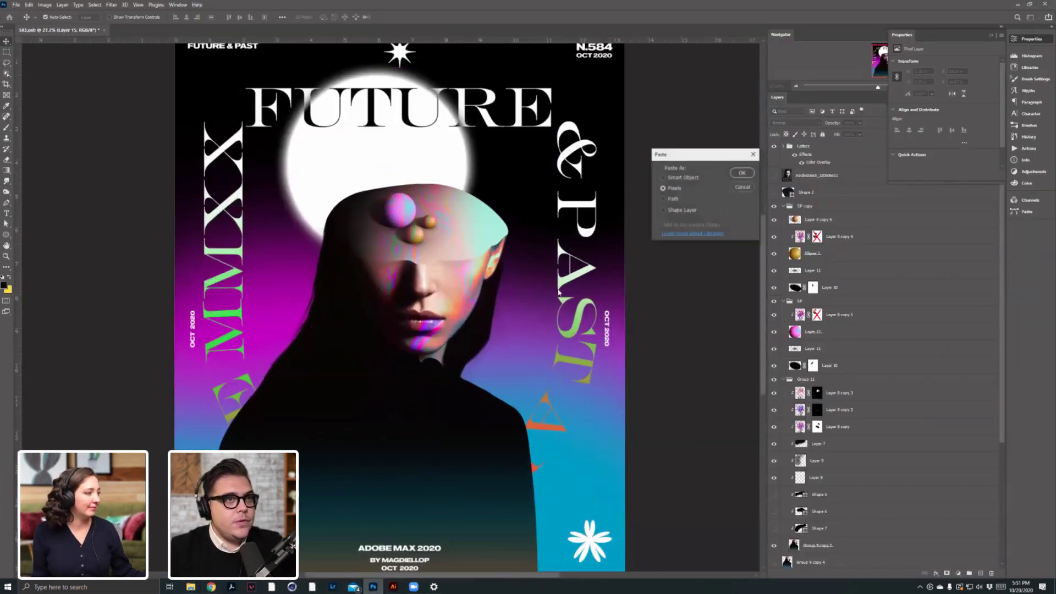
pyautogui.click(753, 174)
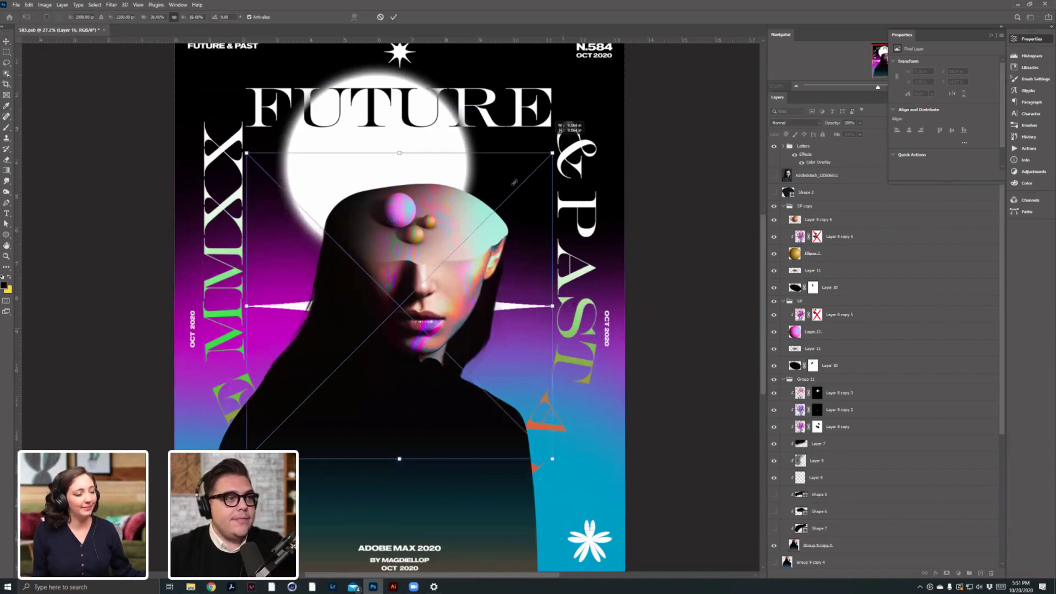
pyautogui.moveTo(455, 249); pyautogui.dragTo(434, 271)
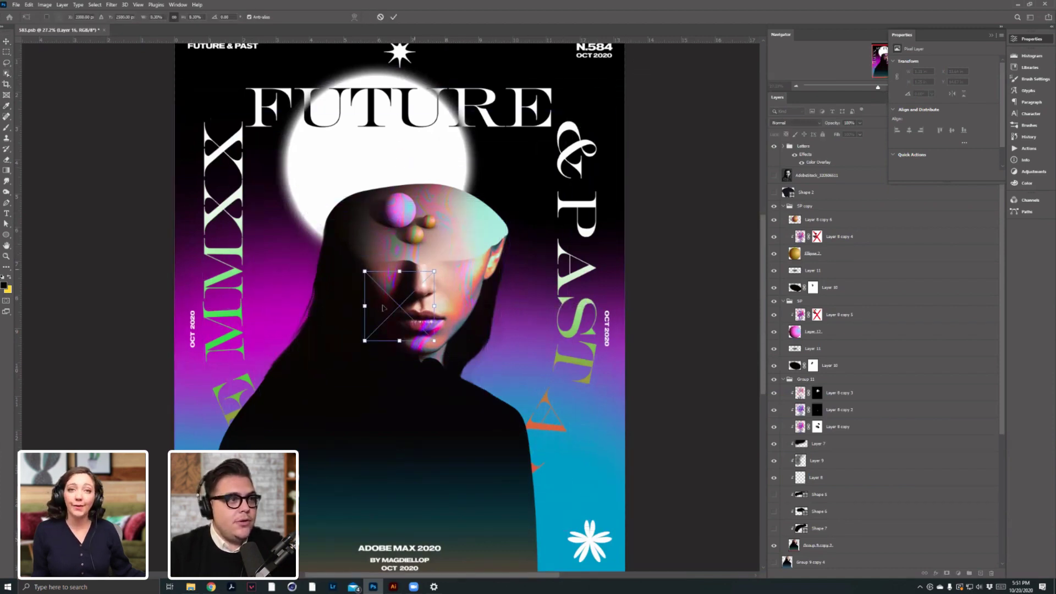
pyautogui.scroll(1, 357, 283)
pyautogui.moveTo(380, 292); pyautogui.dragTo(219, 178)
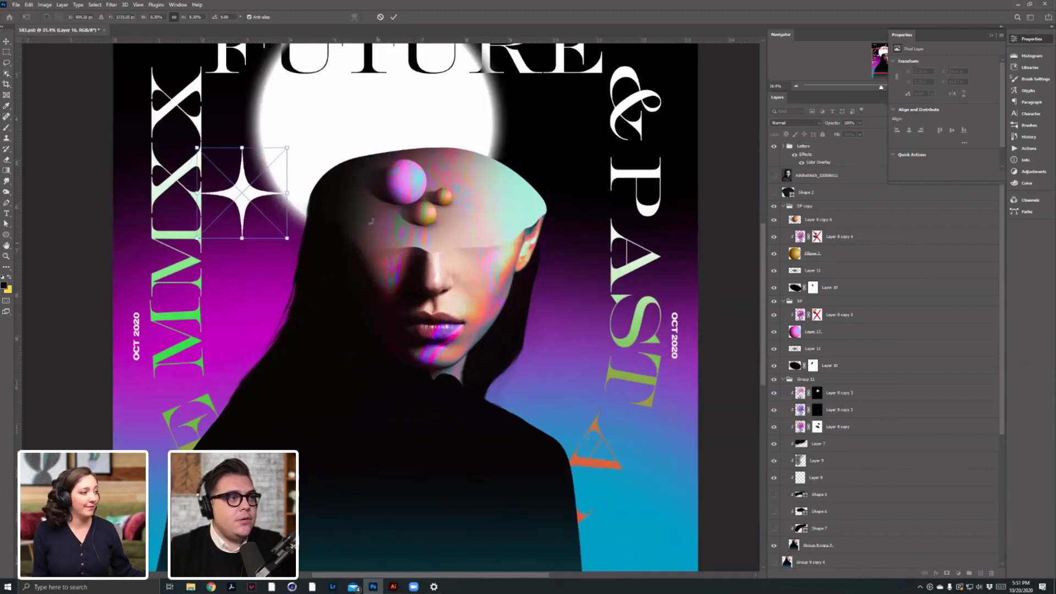
pyautogui.scroll(-1, 309, 226)
pyautogui.scroll(-1, 310, 227)
pyautogui.scroll(-2, 297, 268)
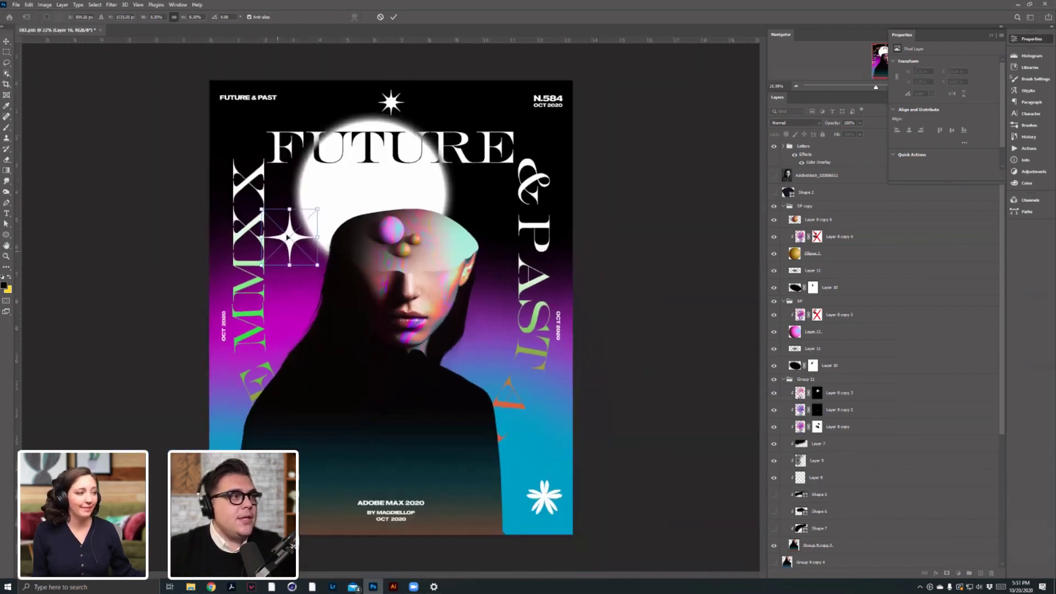
pyautogui.moveTo(287, 229); pyautogui.dragTo(254, 137)
pyautogui.press('Return')
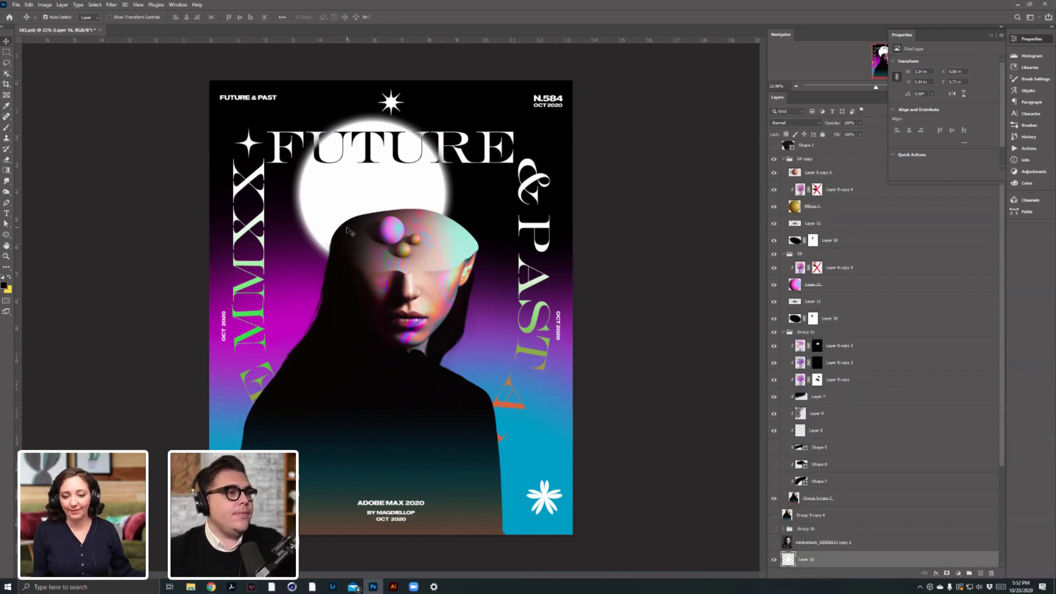
# Try shifting the hue of the magenta-blue gradient background layer with Hue/Saturation, then return Hue to 0.
pyautogui.scroll(-3, 825, 495)
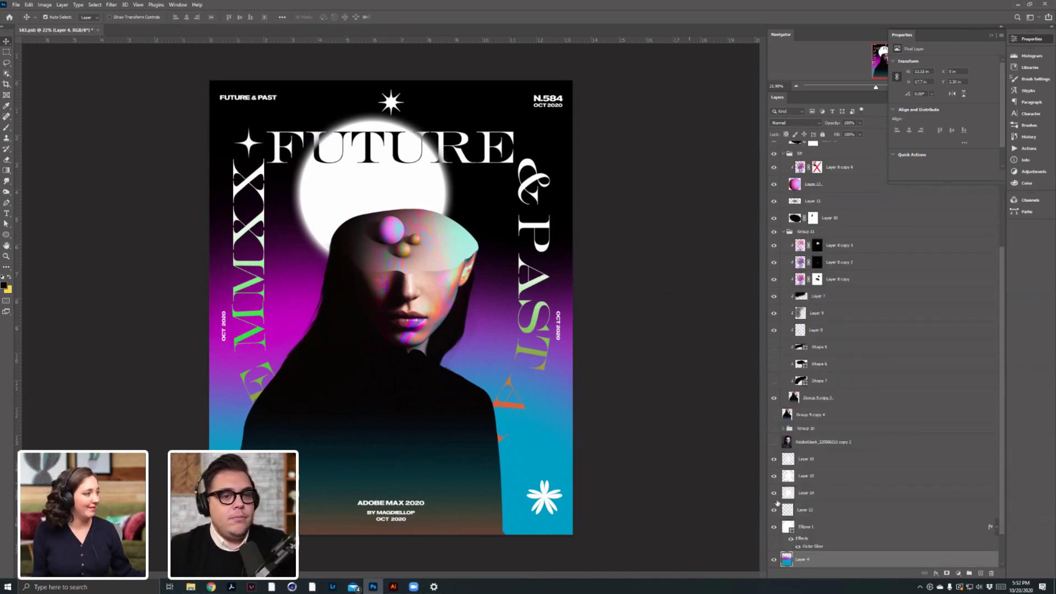
pyautogui.click(806, 517)
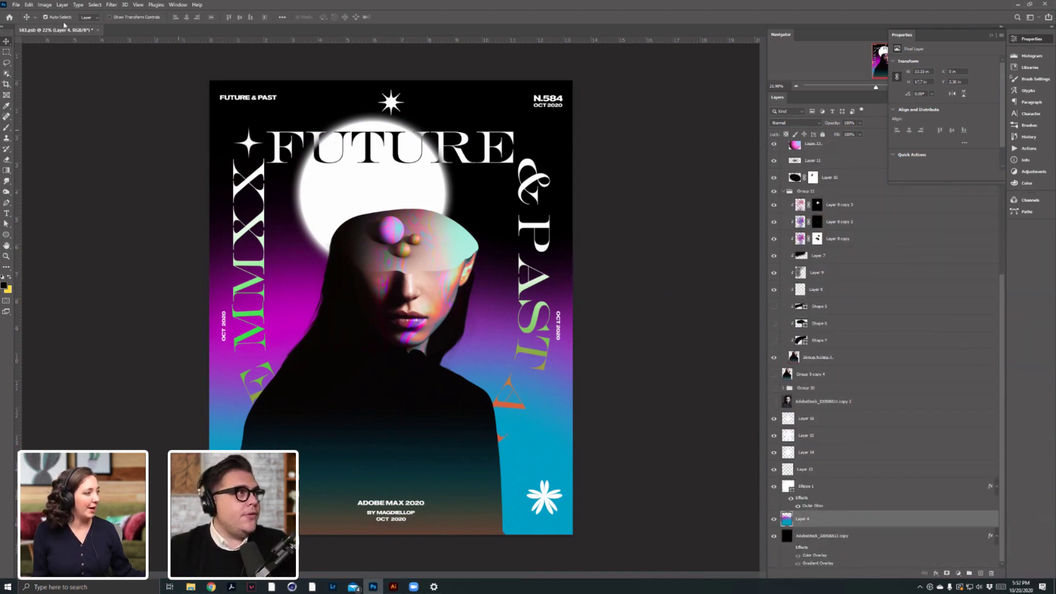
pyautogui.click(44, 5)
pyautogui.moveTo(58, 26)
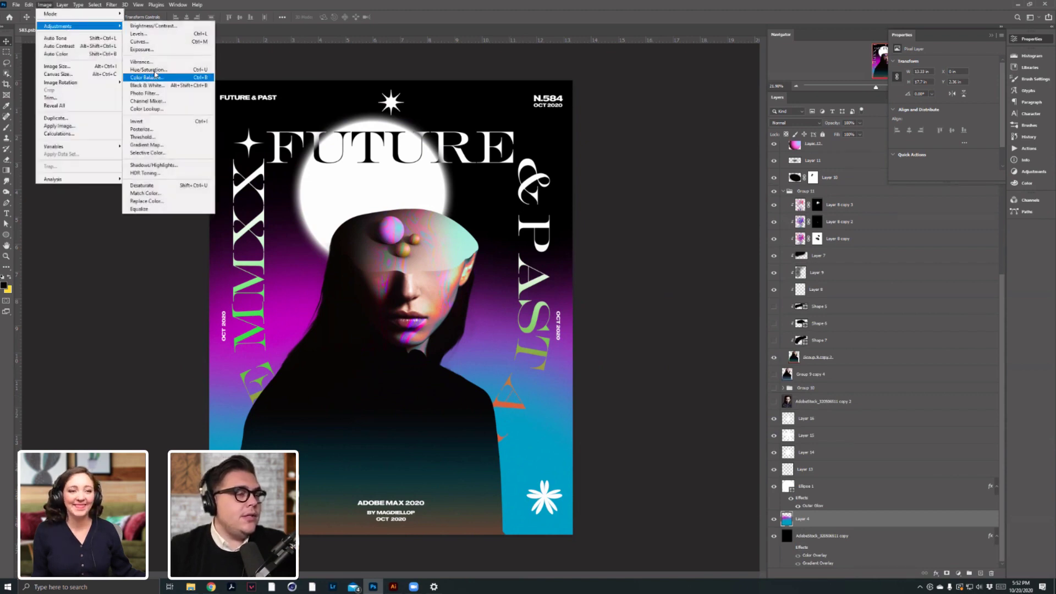
pyautogui.click(149, 70)
pyautogui.moveTo(769, 350)
pyautogui.mouseDown()
pyautogui.moveTo(739, 351)
pyautogui.moveTo(799, 360)
pyautogui.moveTo(772, 358)
pyautogui.mouseUp()
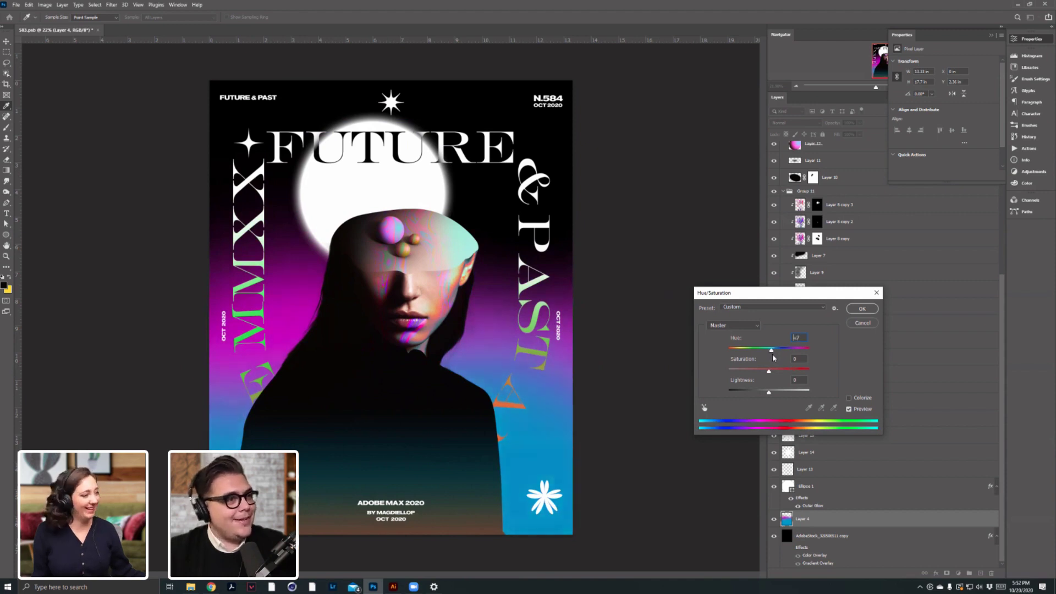
pyautogui.moveTo(776, 358); pyautogui.dragTo(770, 358)
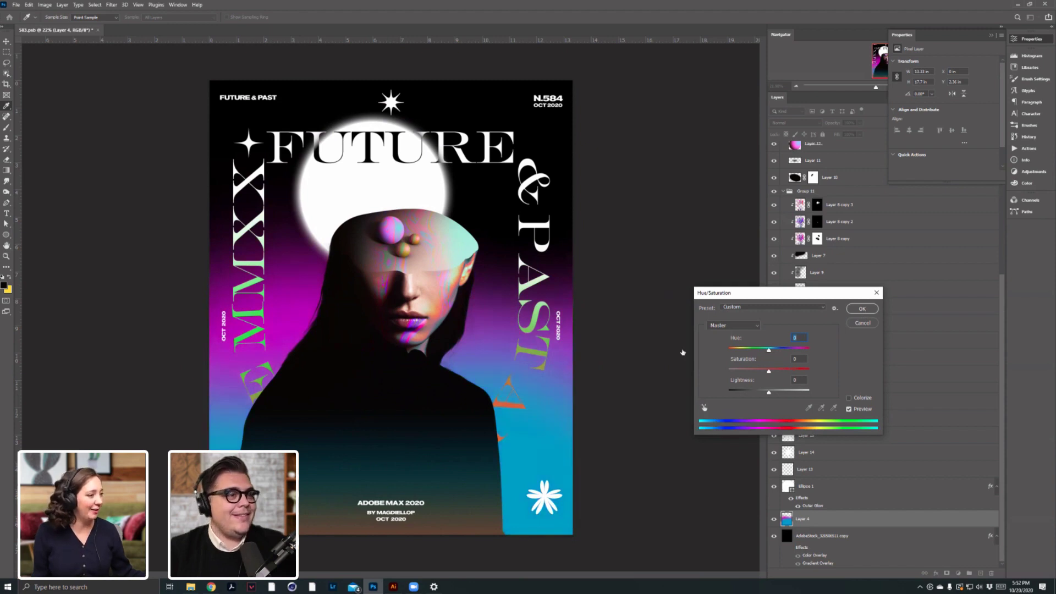
pyautogui.click(862, 309)
# Free-transform all layers in both sphere groups together, shifting the spheres slightly to the right on the forehead.
pyautogui.hotkey('ctrl', '-')
pyautogui.hotkey('ctrl', '+')
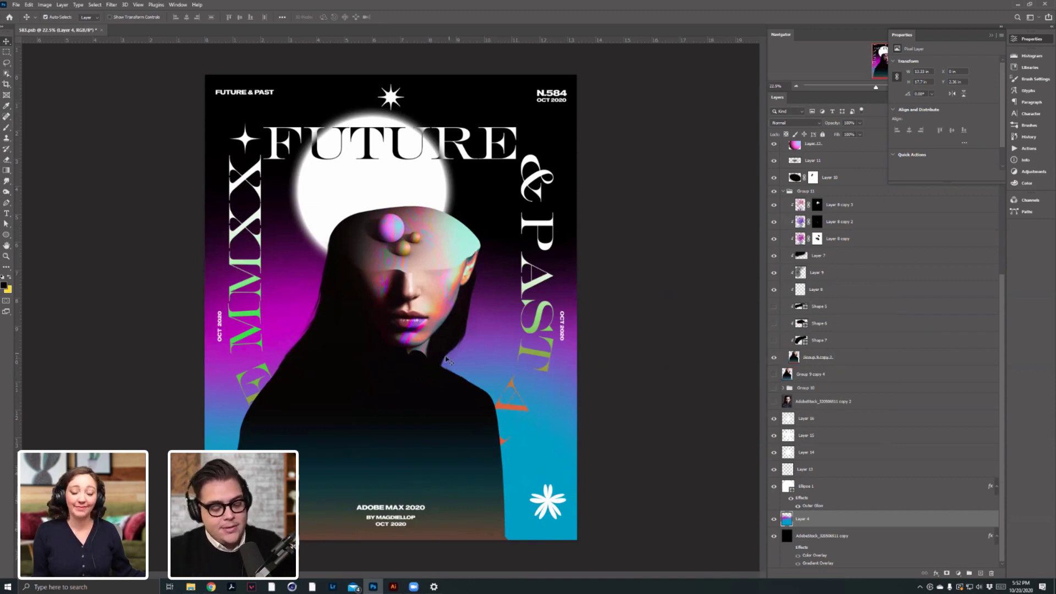
pyautogui.scroll(2, 832, 275)
pyautogui.scroll(5, 832, 277)
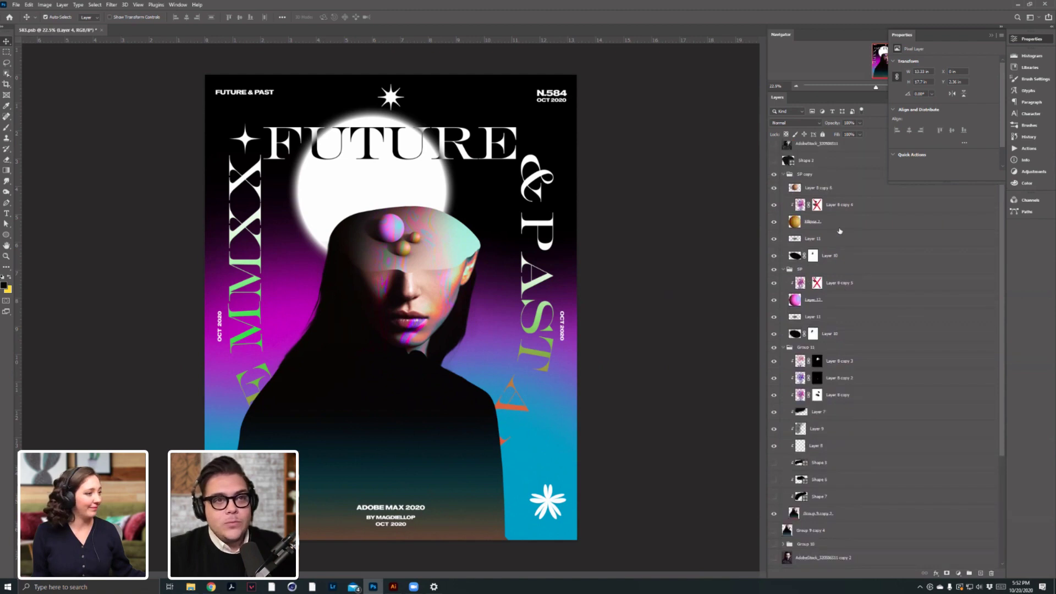
pyautogui.click(852, 193)
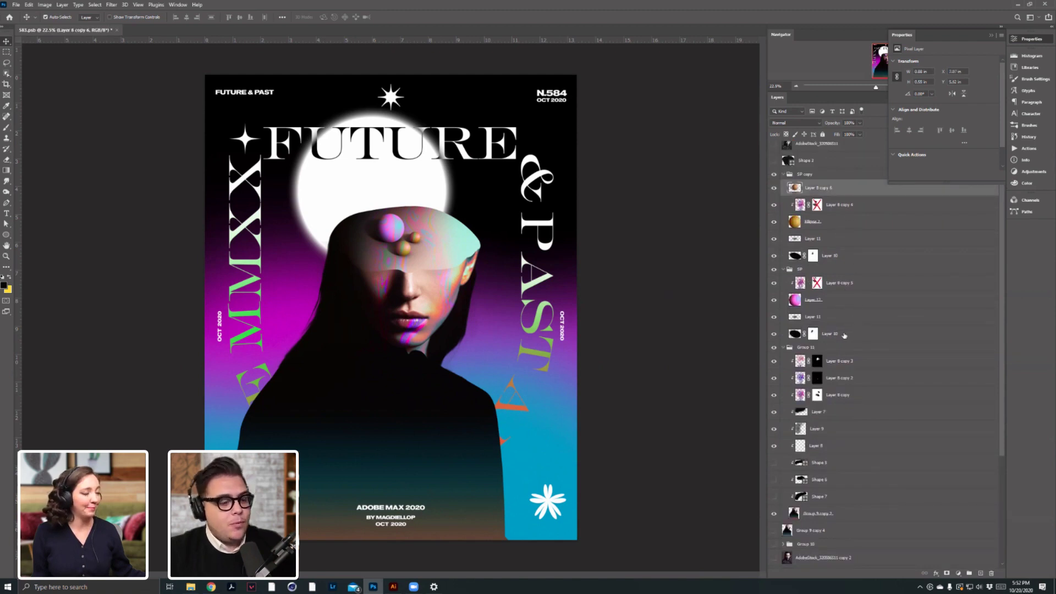
pyautogui.keyDown('shift'); pyautogui.click(844, 335); pyautogui.keyUp('shift')
pyautogui.hotkey('ctrl', 't')
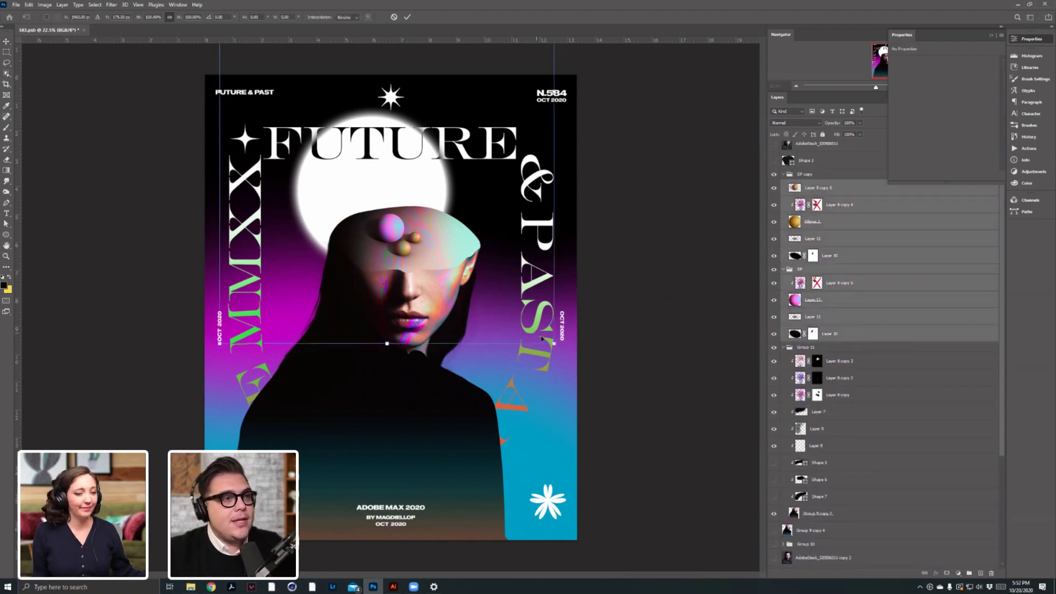
pyautogui.moveTo(568, 361); pyautogui.dragTo(536, 325)
pyautogui.press('Return')
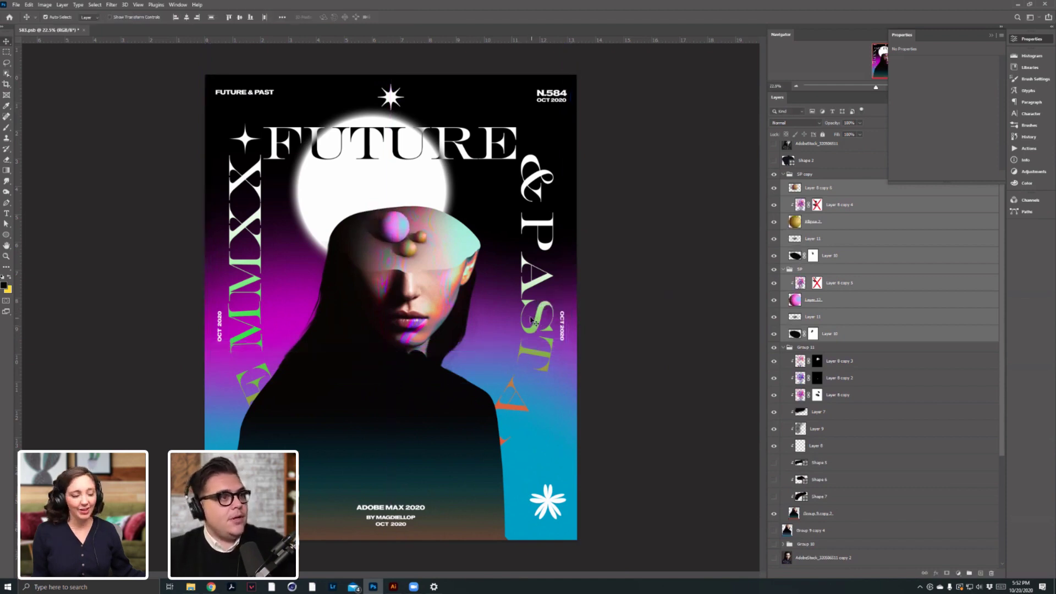
# Delete the smallest gold sphere and move the remaining gold sphere with its shading layers slightly to the right.
pyautogui.click(435, 243)
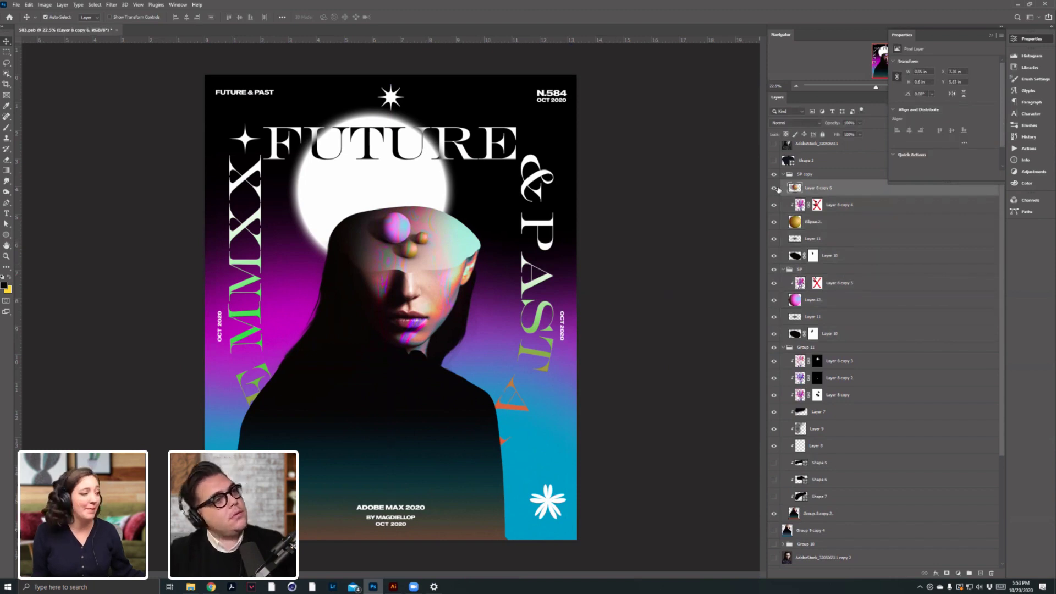
pyautogui.press('Delete')
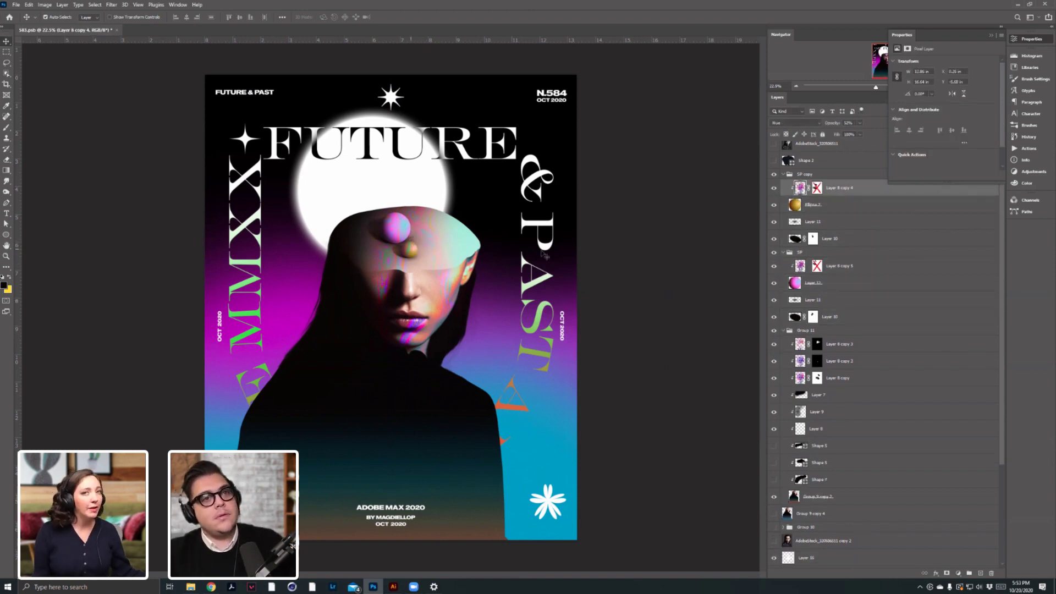
pyautogui.keyDown('shift'); pyautogui.click(794, 238); pyautogui.keyUp('shift')
pyautogui.moveTo(415, 248); pyautogui.dragTo(426, 248)
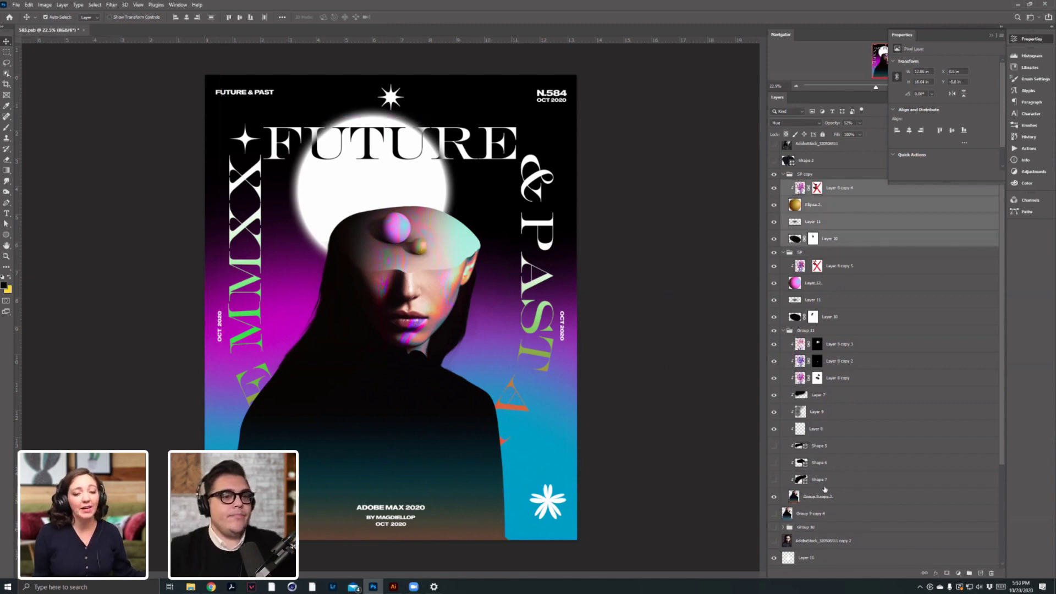
# View the original stock portrait layer on its own, then restore the visibility of the other layers.
pyautogui.keyDown('alt'); pyautogui.click(774, 542); pyautogui.keyUp('alt')
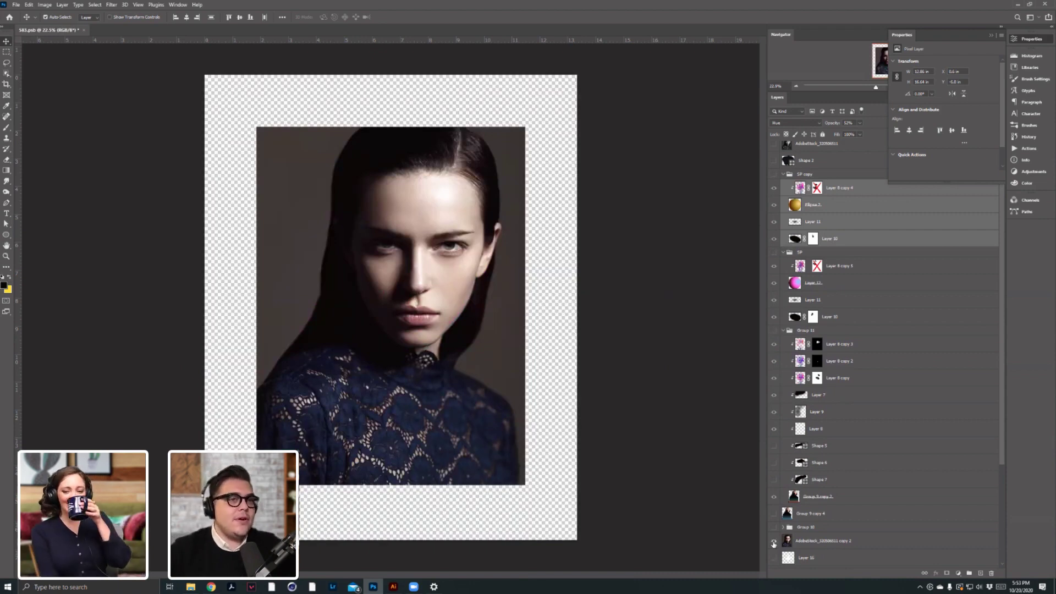
pyautogui.keyDown('alt'); pyautogui.click(774, 542); pyautogui.keyUp('alt')
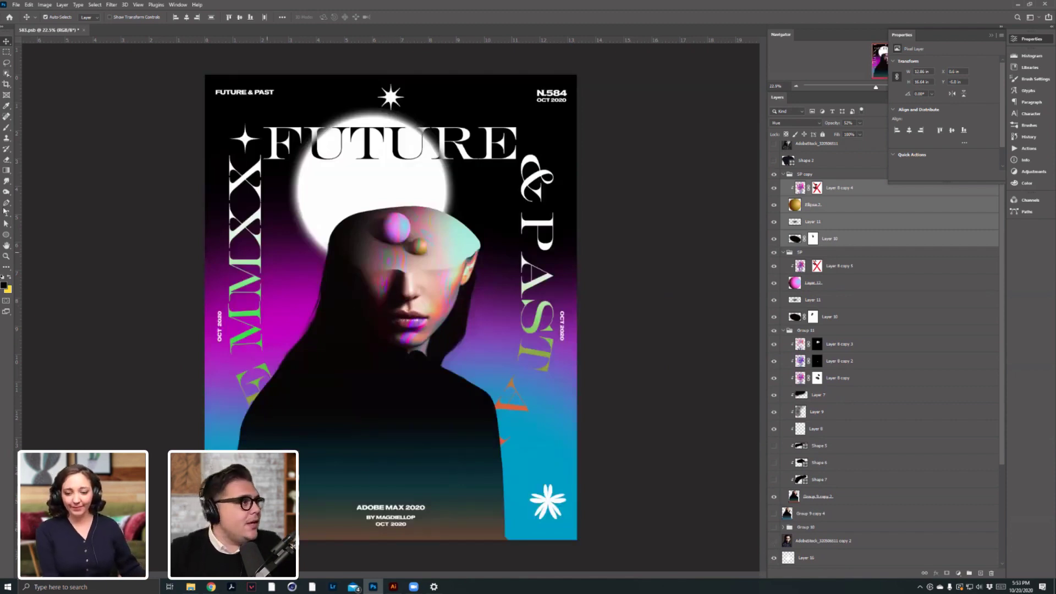
# Draw a flat ellipse about 8 in wide across the figure's mouth, with no fill and a white stroke.
pyautogui.click(7, 234)
pyautogui.moveTo(281, 301); pyautogui.dragTo(511, 336)
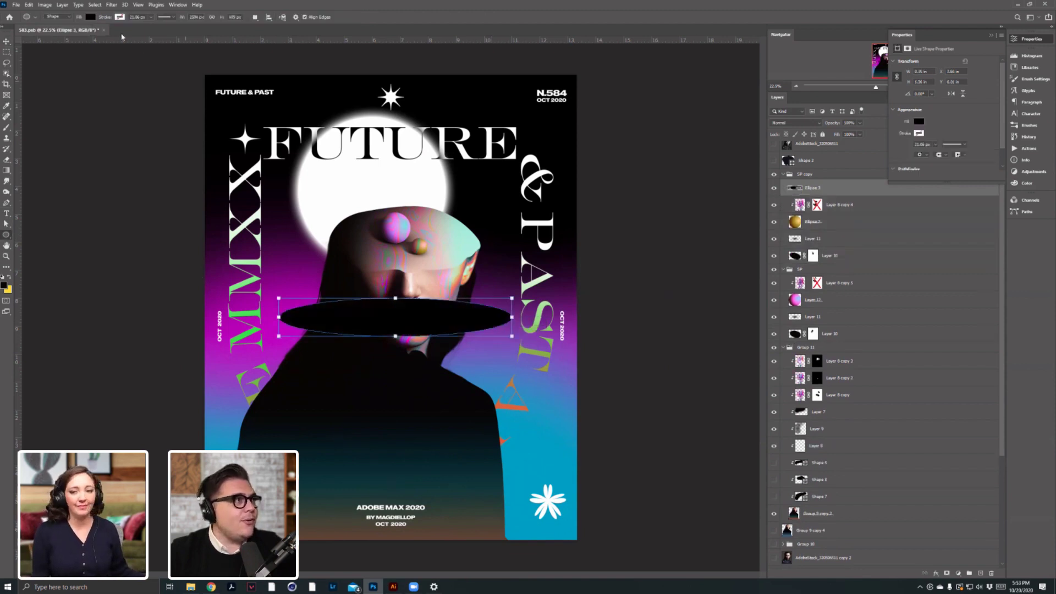
pyautogui.click(95, 18)
pyautogui.click(42, 33)
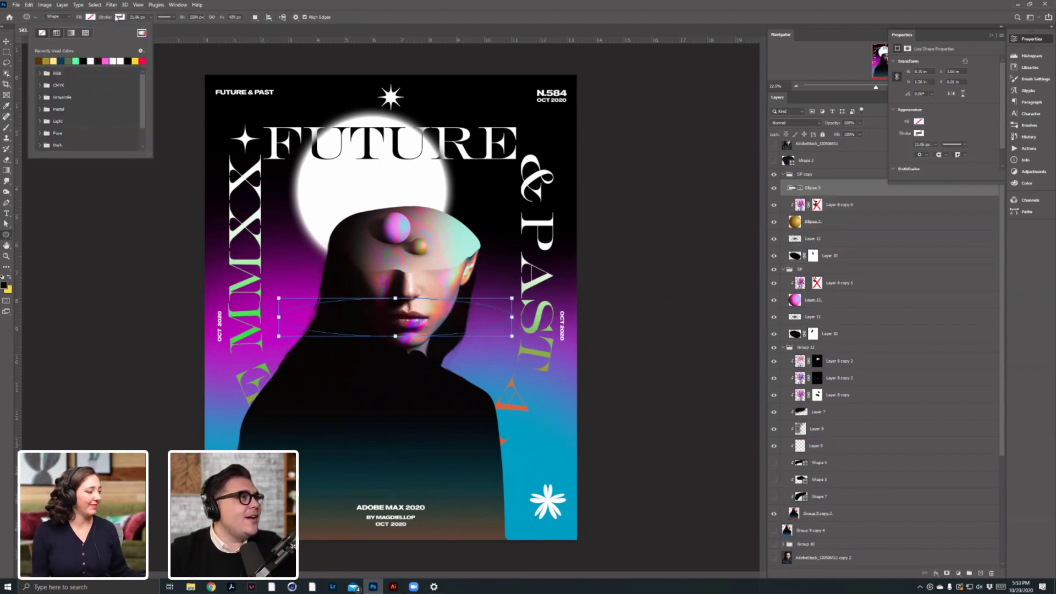
pyautogui.click(119, 18)
pyautogui.click(142, 60)
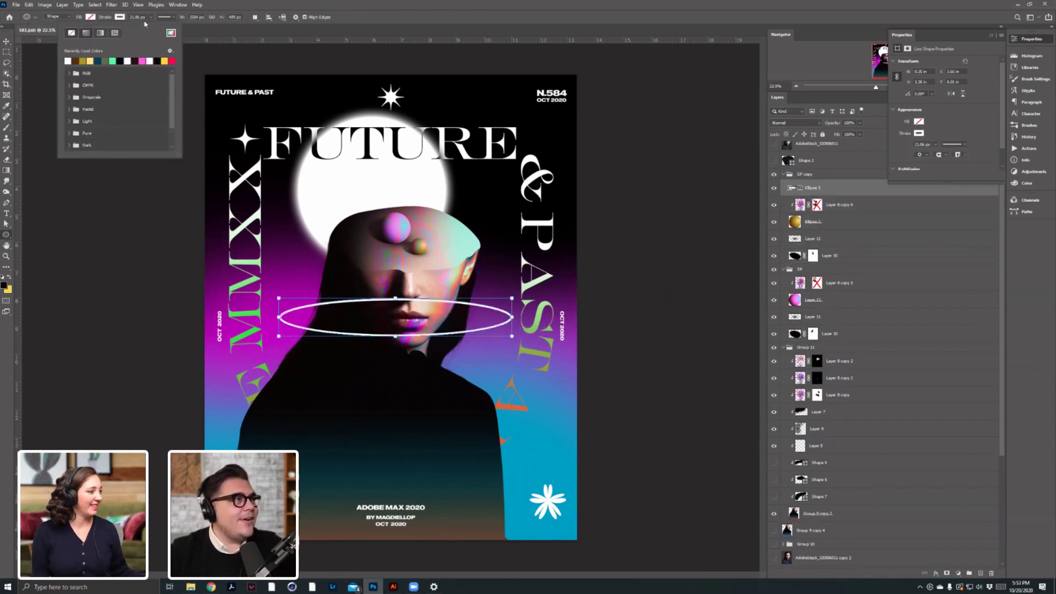
pyautogui.click(584, 223)
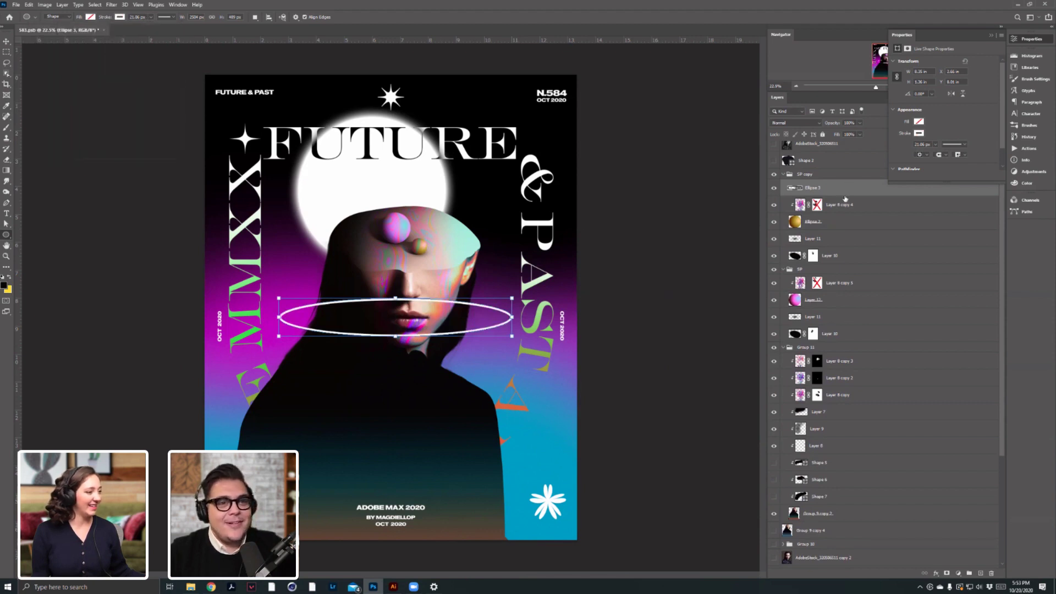
# Try masking the white ellipse ring to the hooded figure's silhouette, compare it hidden, and undo the mask.
pyautogui.hotkey('ctrl', '0')
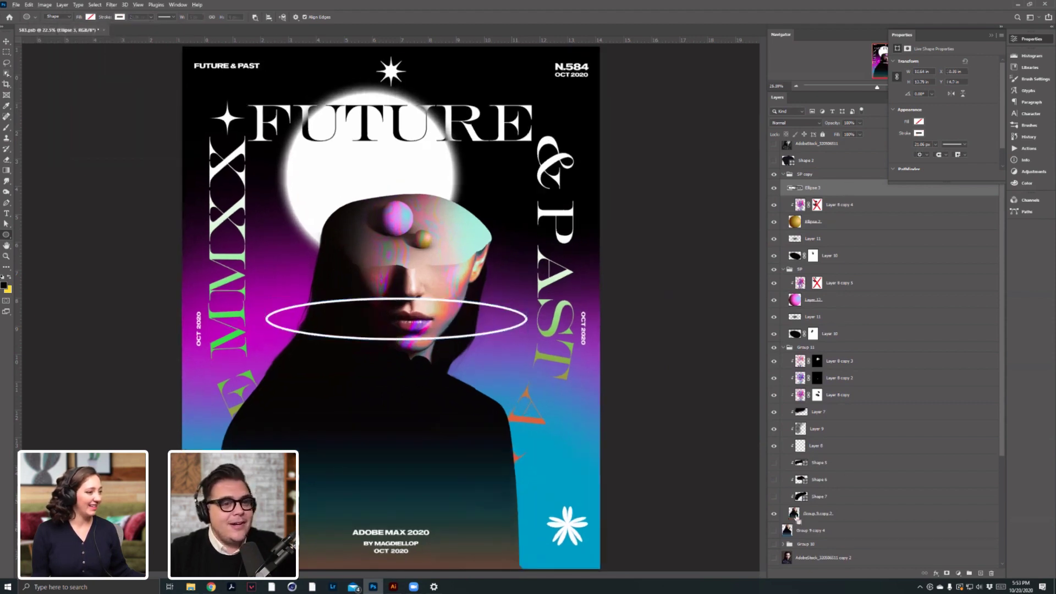
pyautogui.click(793, 516)
pyautogui.keyDown('ctrl'); pyautogui.click(794, 516); pyautogui.keyUp('ctrl')
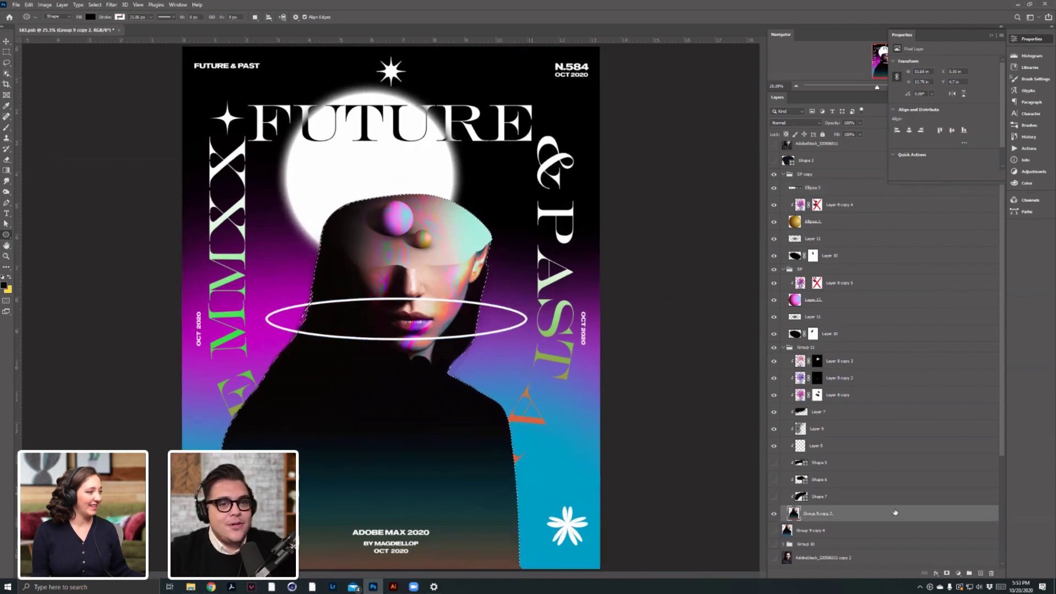
pyautogui.click(836, 187)
pyautogui.click(946, 574)
pyautogui.click(891, 558)
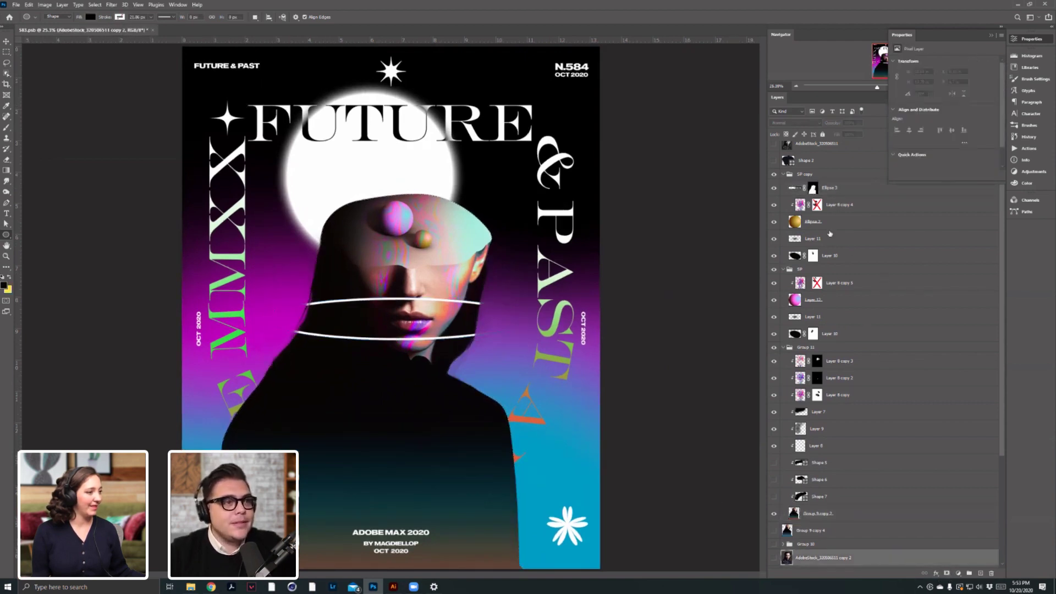
pyautogui.click(774, 188)
pyautogui.click(774, 189)
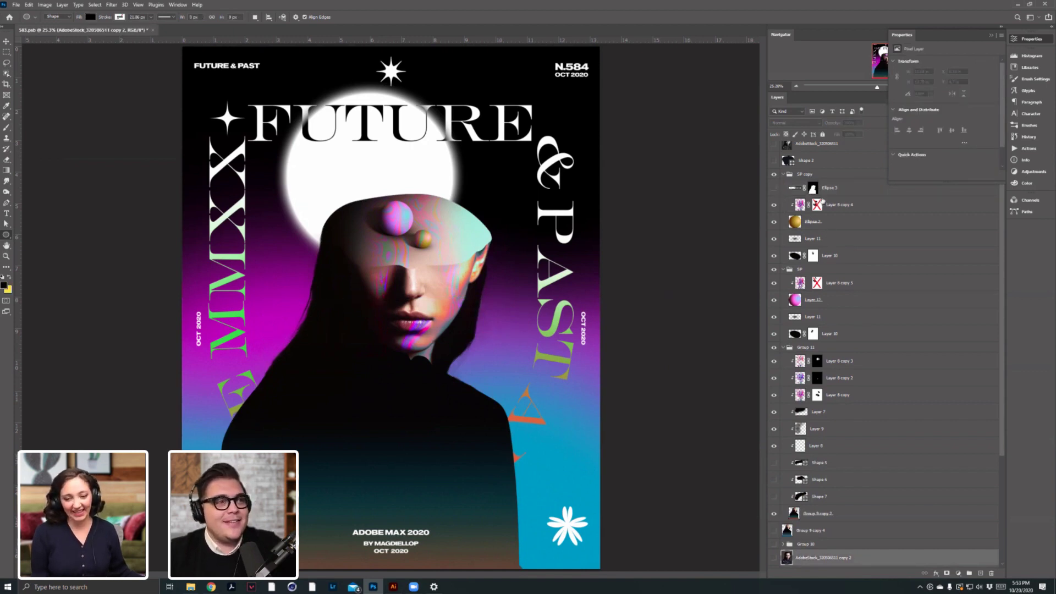
pyautogui.hotkey('ctrl', 'z')
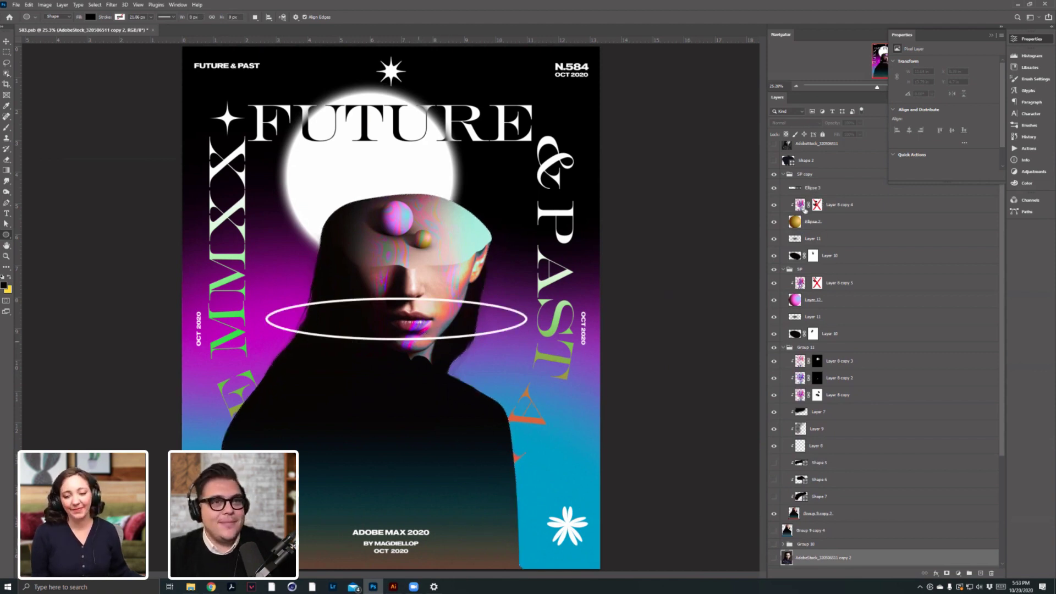
# Switch to Chrome, show the artist's Instagram handle and posts, and return to Photoshop.
pyautogui.click(214, 586)
pyautogui.click(478, 92)
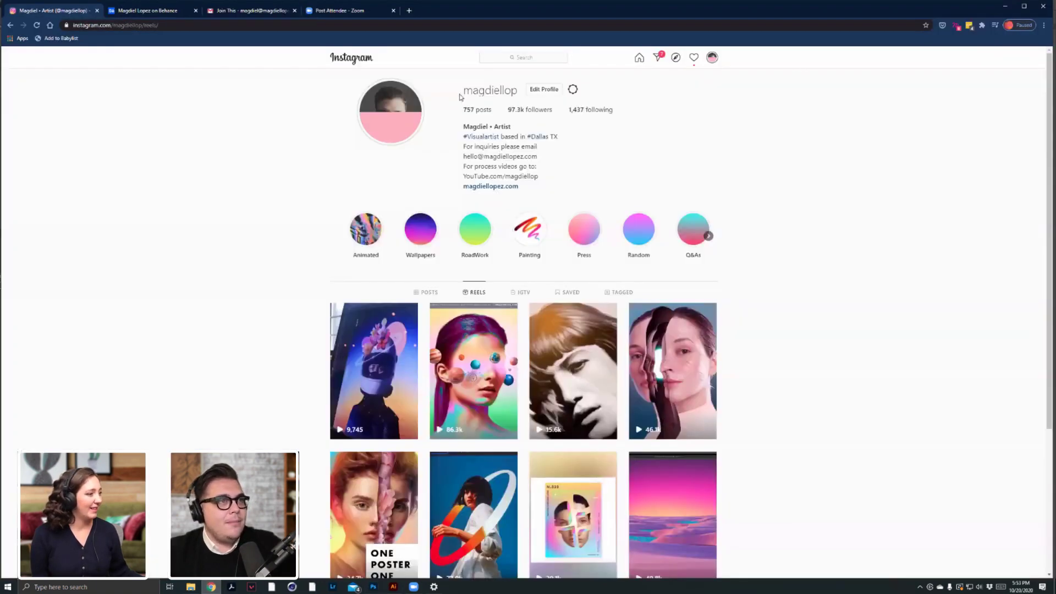
pyautogui.moveTo(463, 91); pyautogui.dragTo(503, 91)
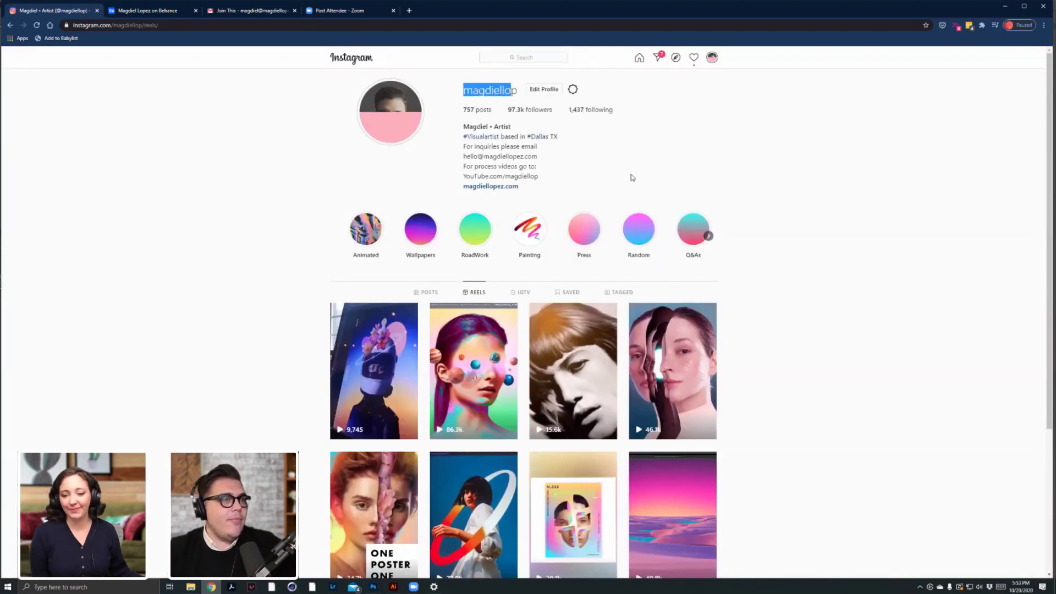
pyautogui.click(424, 294)
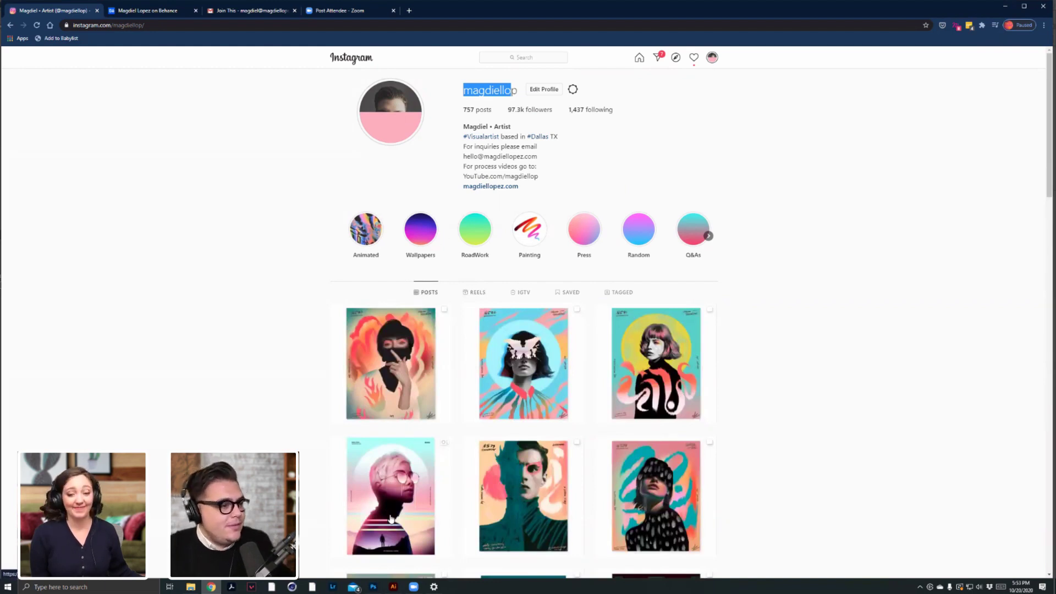
pyautogui.click(374, 588)
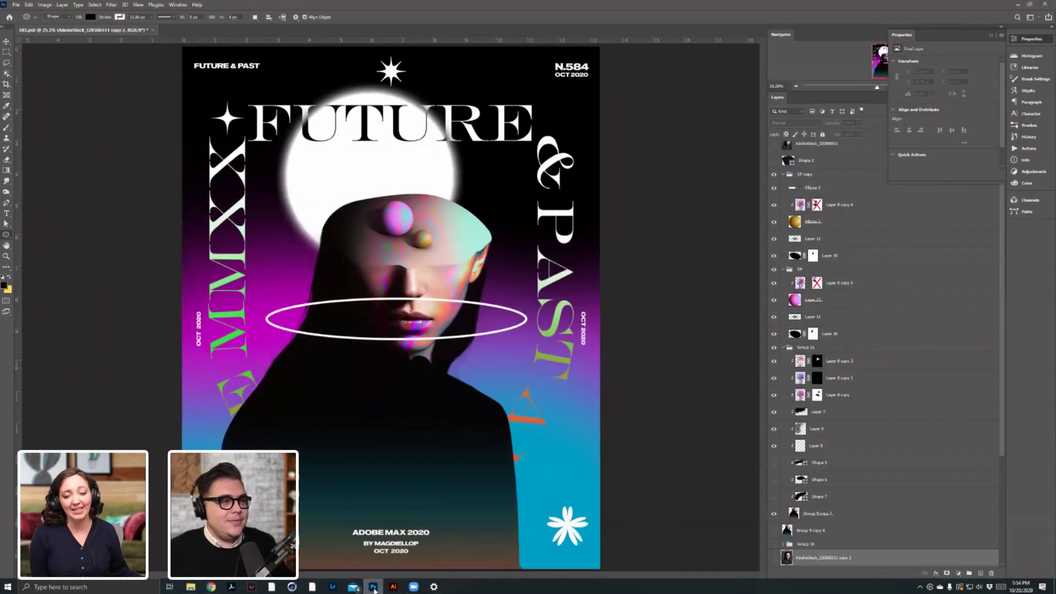